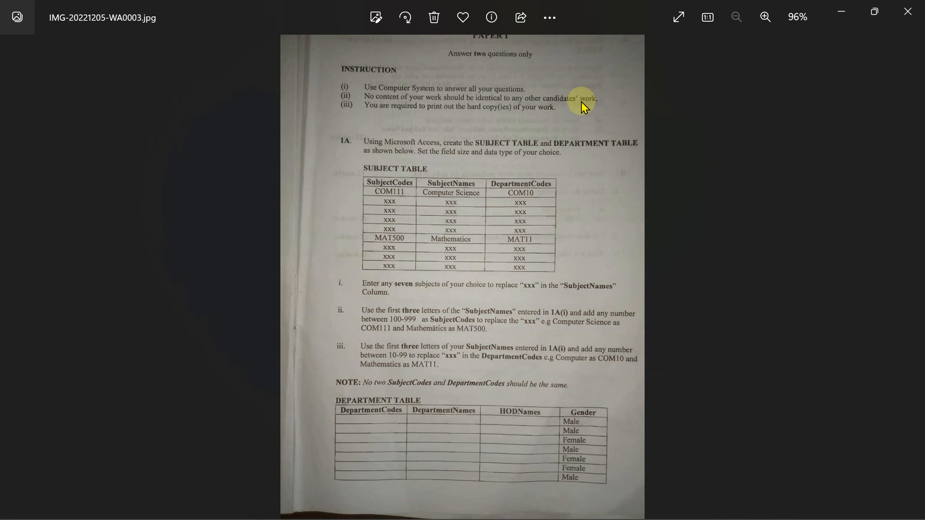
Zoom the exam paper photo in Microsoft Photos to 188%
{"action": "left_click", "coordinate": [764, 17]}
{"action": "left_click", "coordinate": [765, 17]}
{"action": "left_click", "coordinate": [765, 17]}
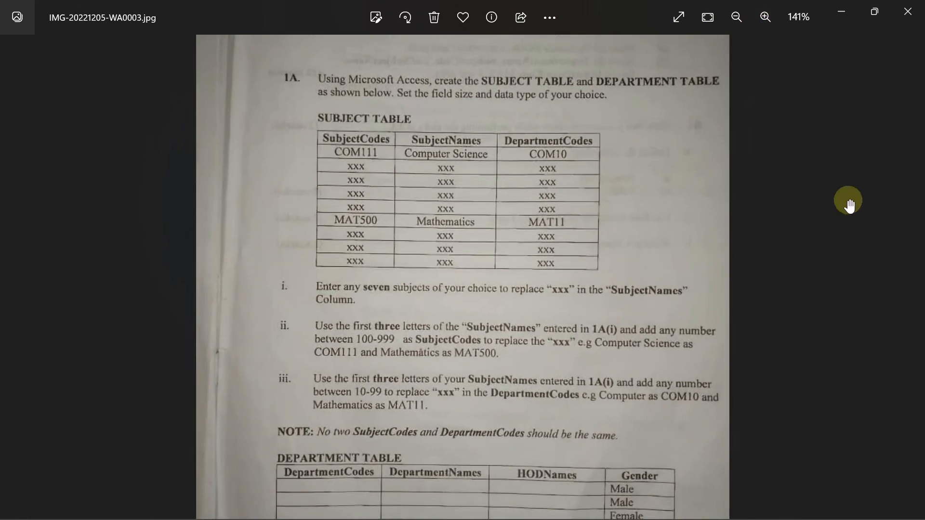
{"action": "scroll", "coordinate": [669, 207], "scroll_direction": "up", "scroll_amount": 3}
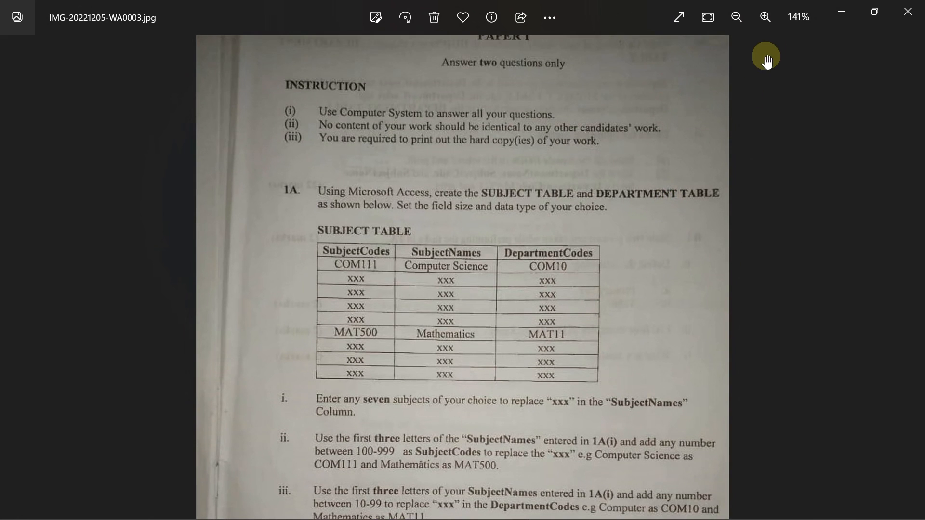
{"action": "left_click", "coordinate": [764, 17]}
{"action": "left_click", "coordinate": [765, 17]}
{"action": "left_click", "coordinate": [764, 18]}
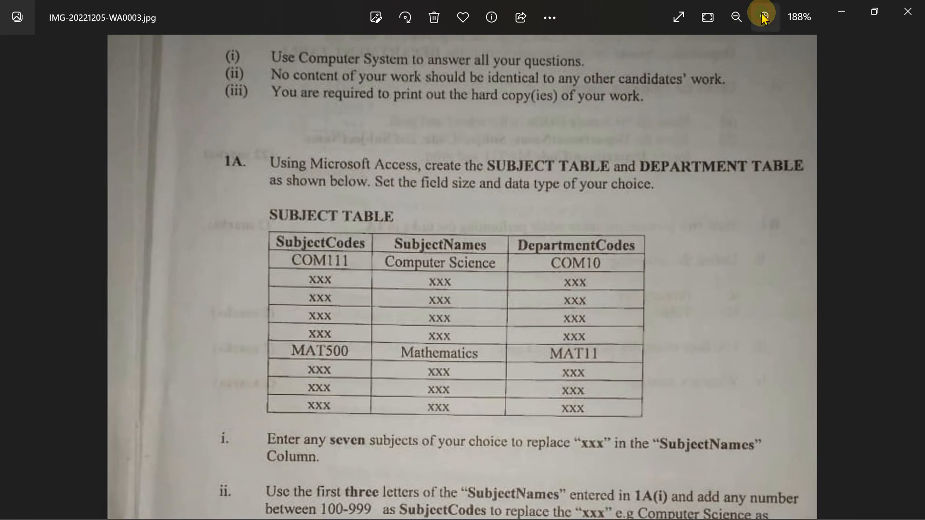
{"action": "scroll", "coordinate": [633, 187], "scroll_direction": "up", "scroll_amount": 2}
Pan the photo to read the instructions below the SUBJECT TABLE and the paper's header
{"action": "left_click_drag", "start_coordinate": [603, 318], "coordinate": [599, 279]}
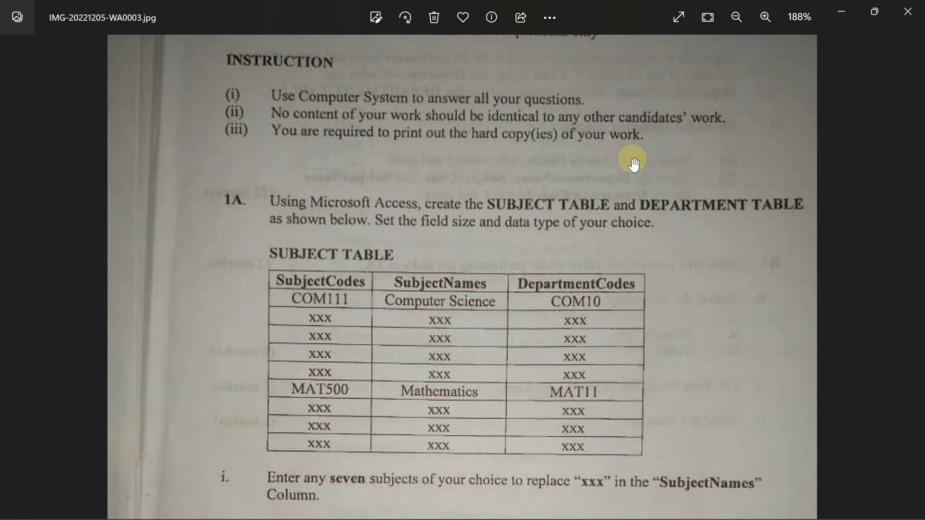
{"action": "left_click_drag", "start_coordinate": [630, 183], "coordinate": [629, 225]}
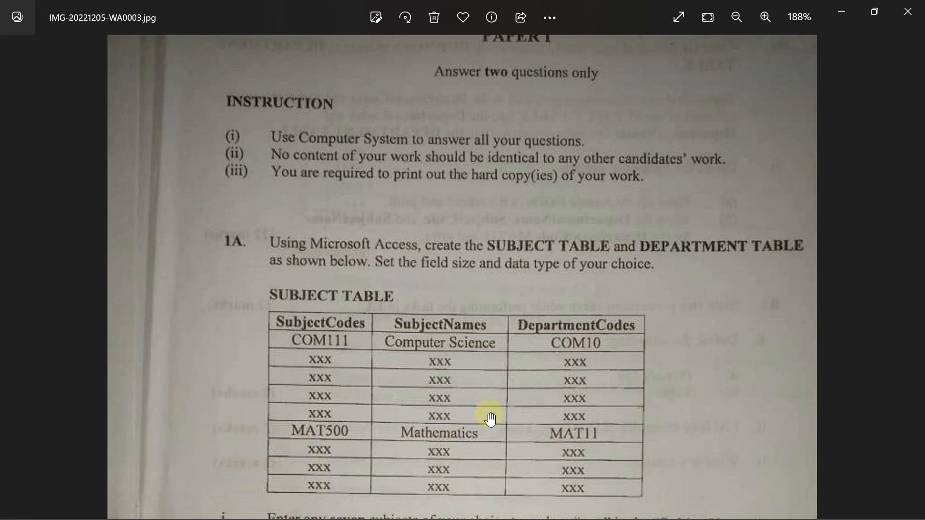
{"action": "mouse_move", "coordinate": [343, 507]}
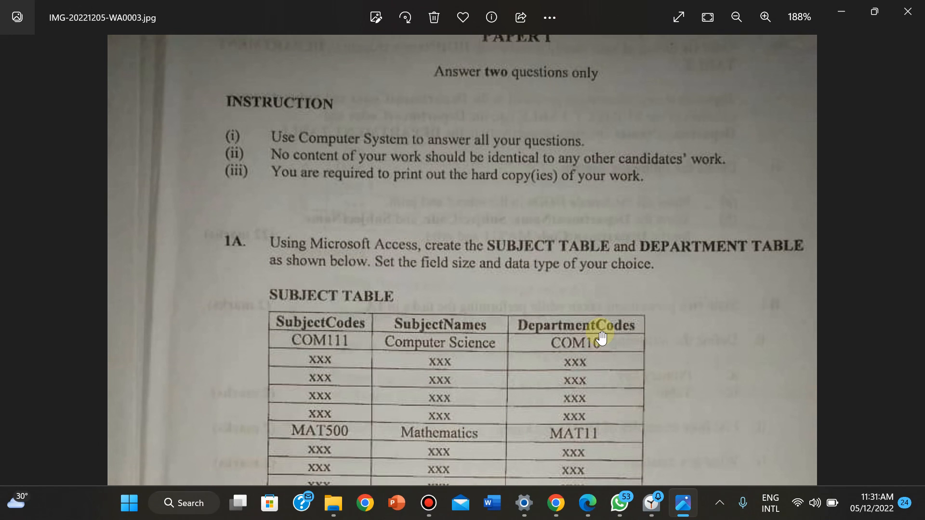
Launch Microsoft Access from Start search 'aces', start a Blank database, and dismiss the genuine Office notice
{"action": "left_click", "coordinate": [130, 505]}
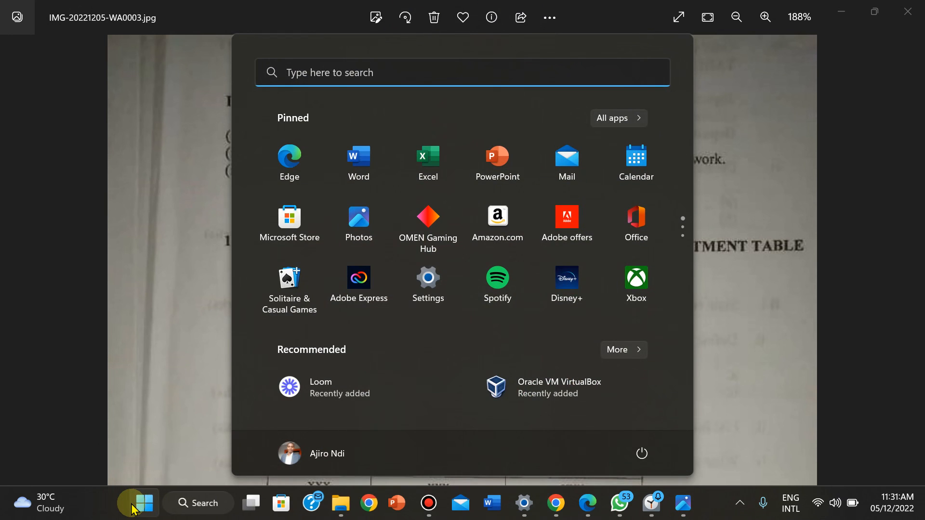
{"action": "type", "text": "aces"}
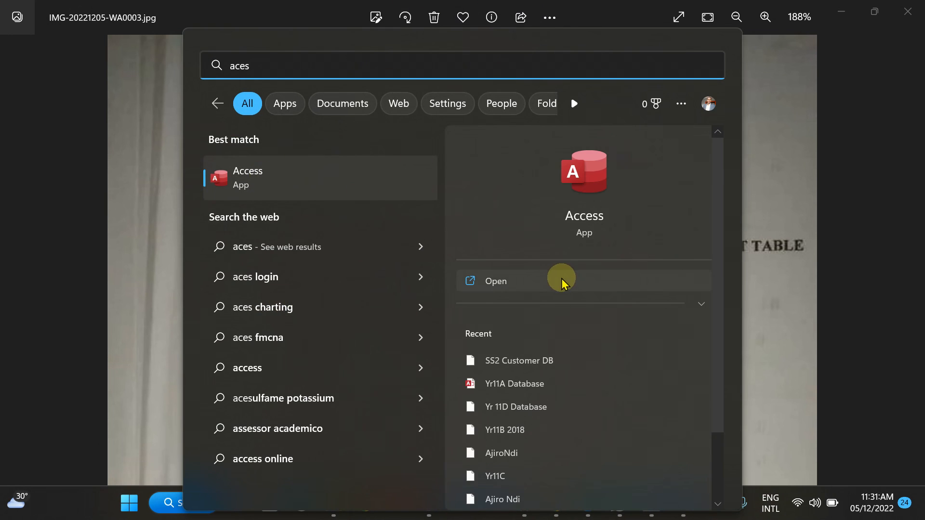
{"action": "left_click", "coordinate": [498, 282]}
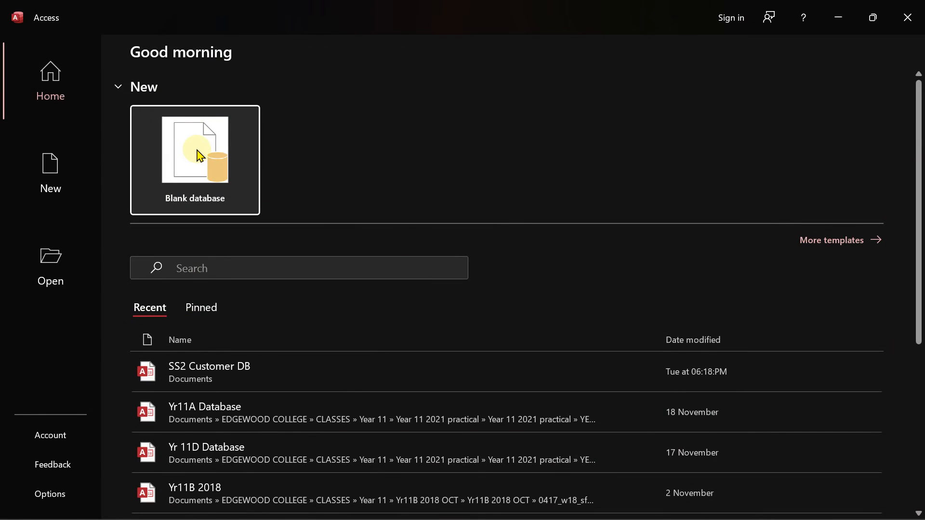
{"action": "left_click", "coordinate": [197, 152]}
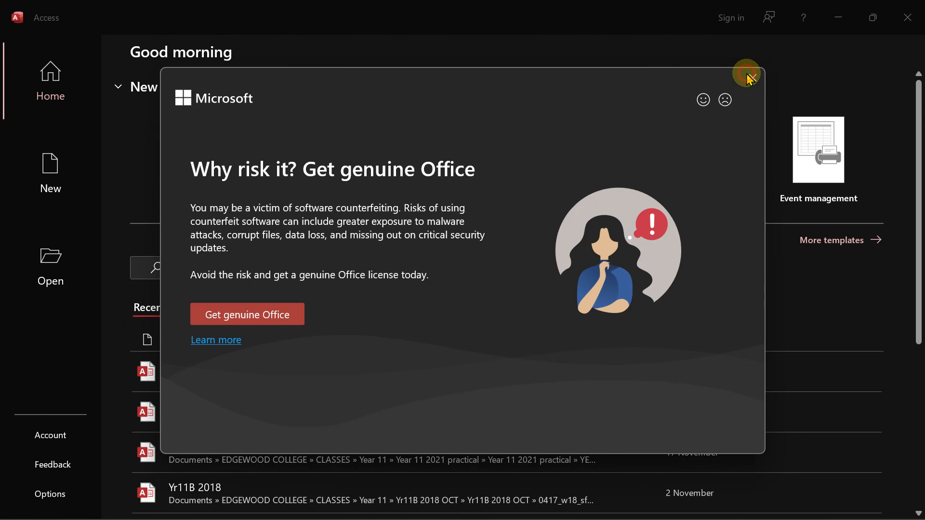
{"action": "left_click", "coordinate": [750, 79]}
Replace the default database file name with the student's name
{"action": "left_click", "coordinate": [566, 172]}
{"action": "double_click", "coordinate": [566, 172]}
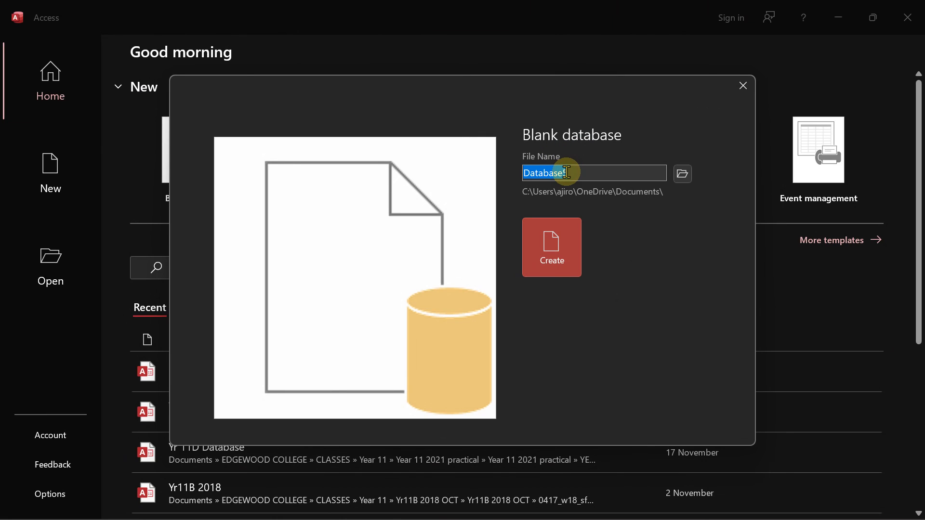
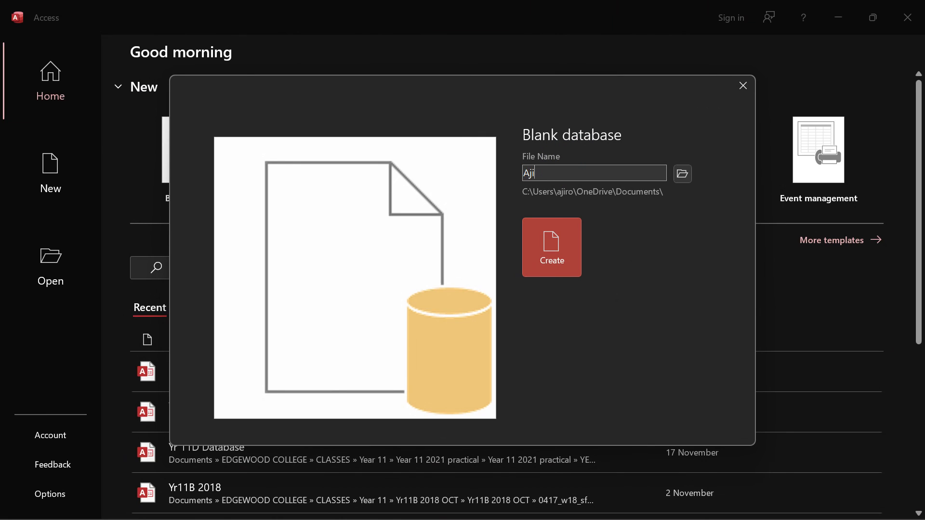
{"action": "left_click", "coordinate": [560, 248]}
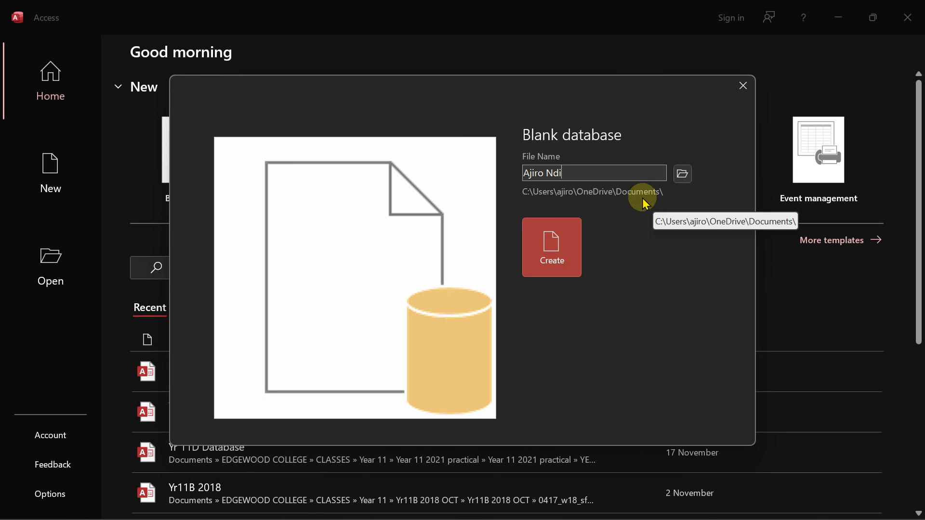
Browse Documents > GOOD SHEPHERD > Online School to the term and practical questions folder
{"action": "left_click", "coordinate": [684, 176]}
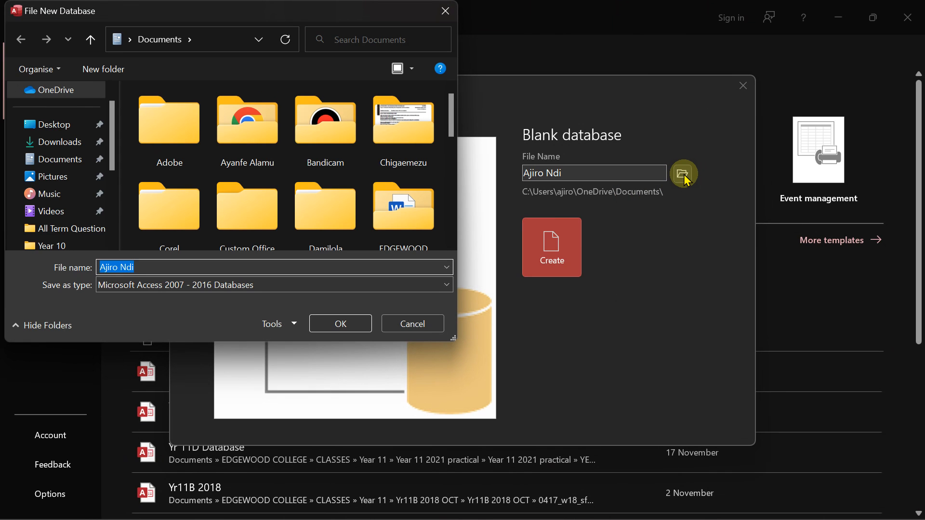
{"action": "scroll", "coordinate": [456, 113], "scroll_direction": "down", "scroll_amount": 1}
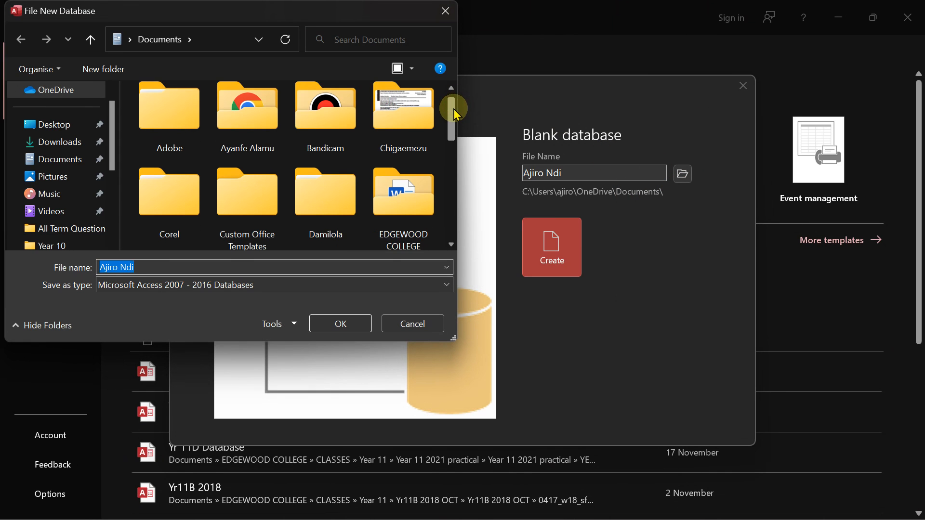
{"action": "scroll", "coordinate": [456, 114], "scroll_direction": "down", "scroll_amount": 2}
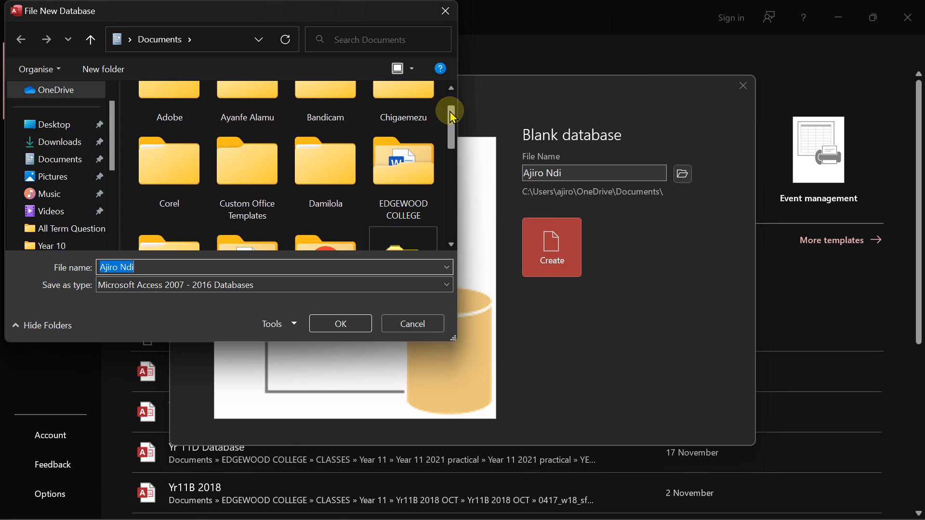
{"action": "scroll", "coordinate": [452, 117], "scroll_direction": "up", "scroll_amount": 2}
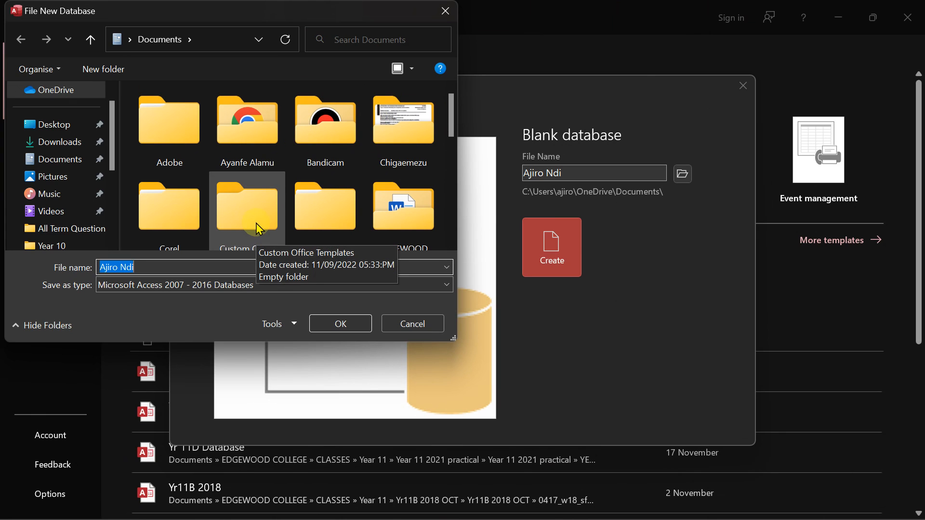
{"action": "left_click", "coordinate": [321, 136]}
{"action": "key", "text": "g"}
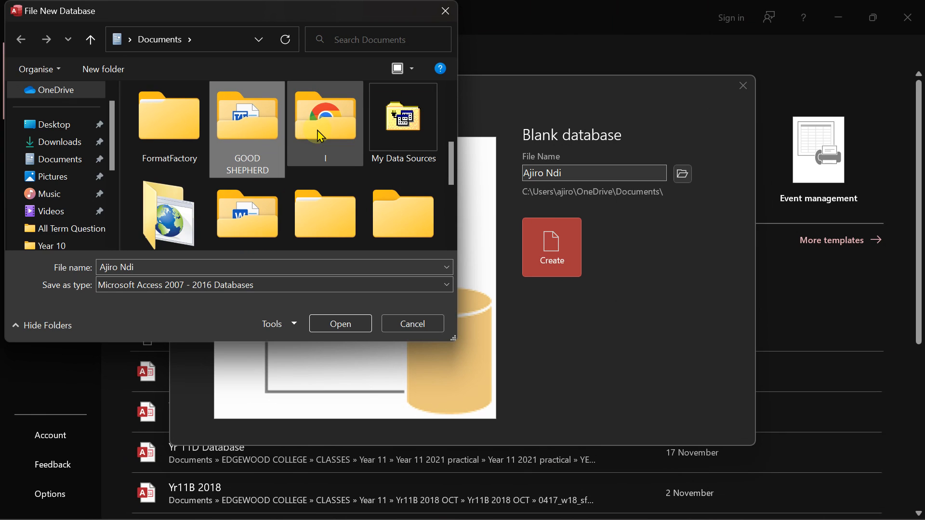
{"action": "double_click", "coordinate": [244, 137]}
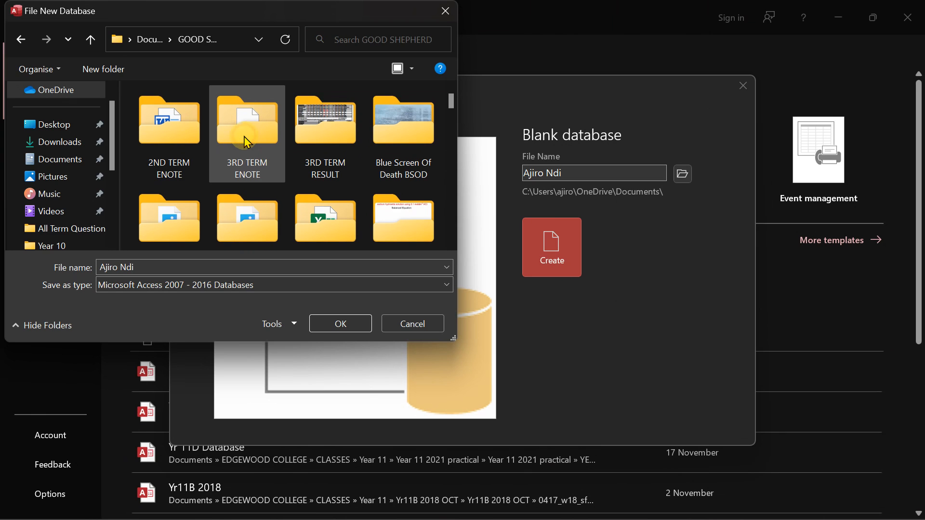
{"action": "left_click", "coordinate": [396, 215]}
{"action": "key", "text": "o"}
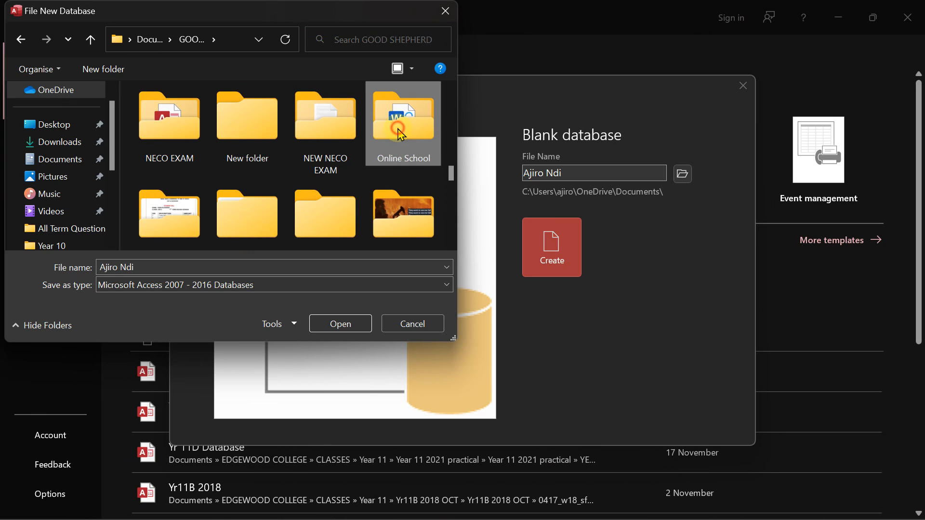
{"action": "double_click", "coordinate": [401, 133]}
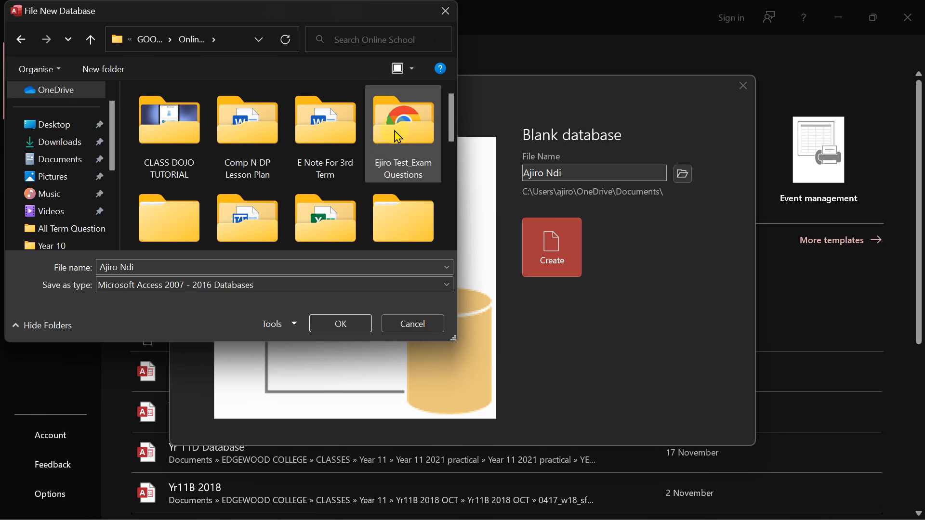
{"action": "double_click", "coordinate": [401, 135]}
{"action": "double_click", "coordinate": [244, 164]}
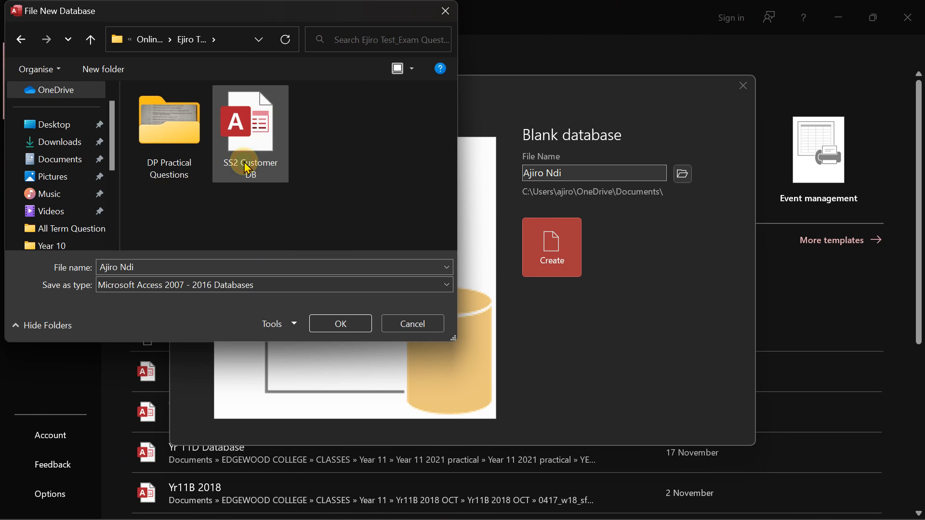
{"action": "left_click", "coordinate": [175, 164]}
{"action": "left_click", "coordinate": [161, 267]}
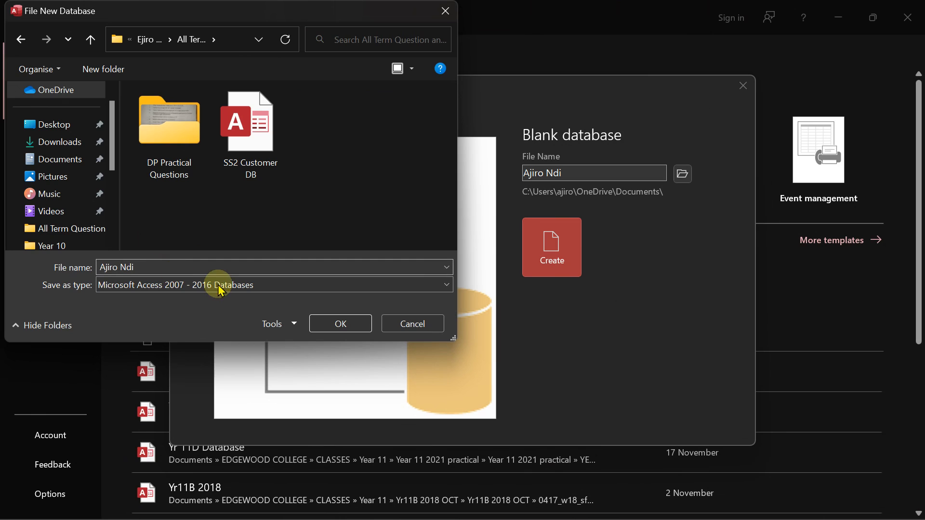
Append ' DB' to the file name and confirm the save location
{"action": "left_click", "coordinate": [176, 269]}
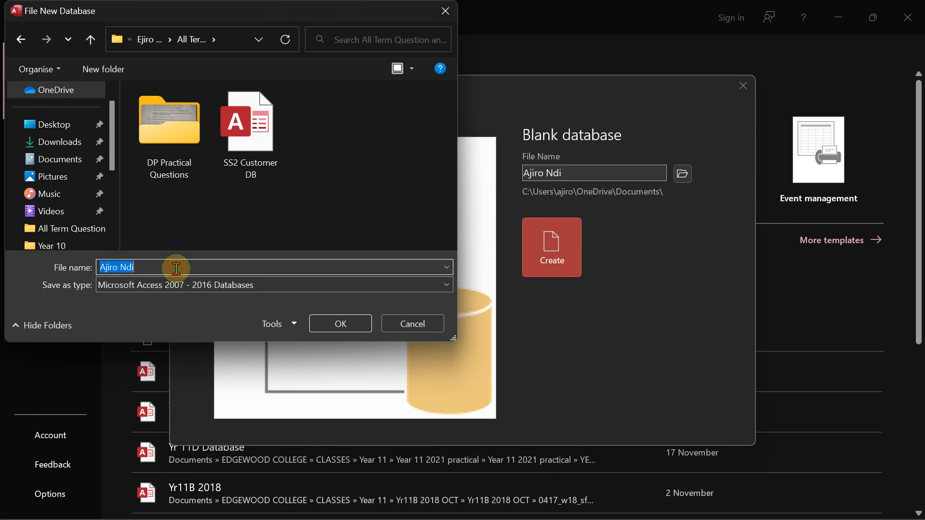
{"action": "double_click", "coordinate": [176, 268]}
{"action": "left_click", "coordinate": [176, 268]}
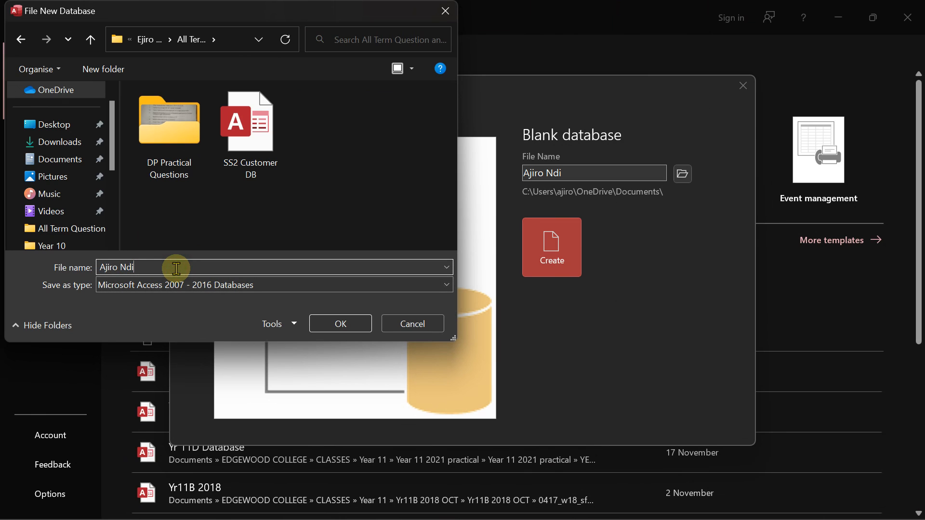
{"action": "type", "text": "DB"}
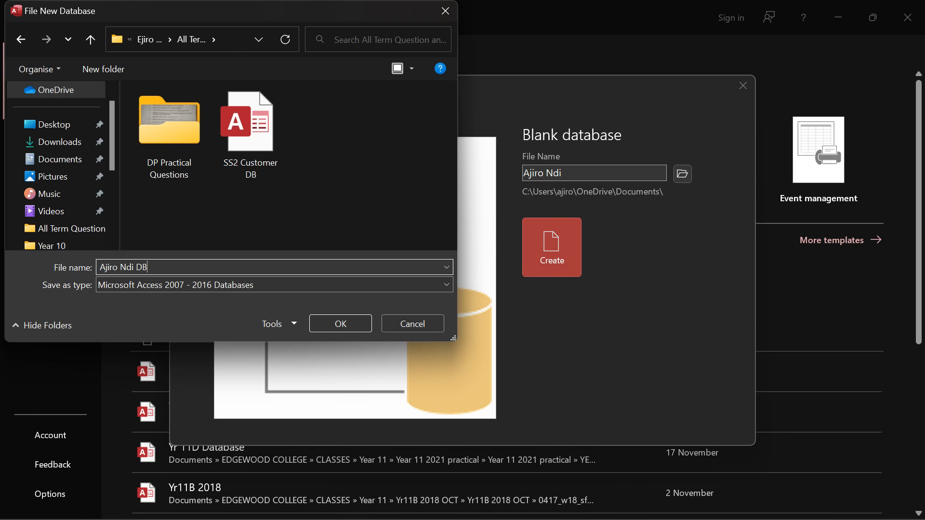
{"action": "left_click", "coordinate": [343, 324]}
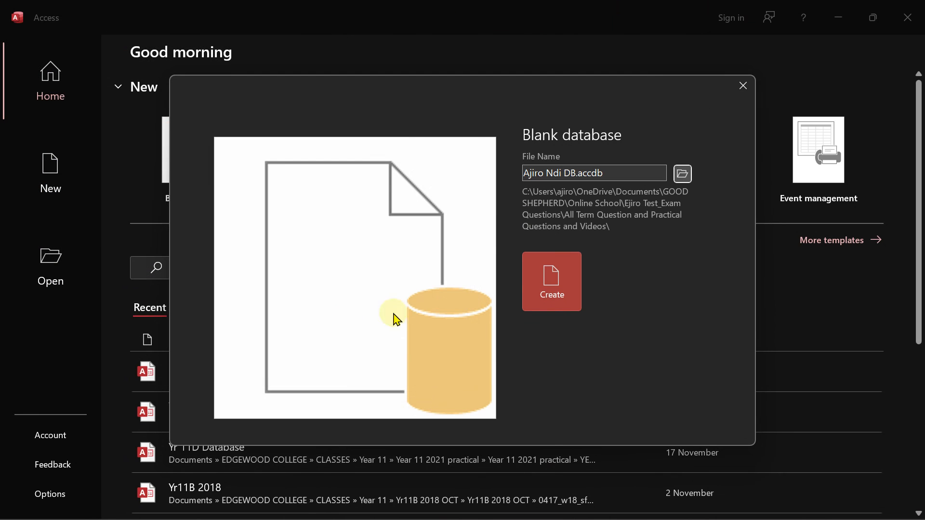
{"action": "left_click", "coordinate": [555, 293]}
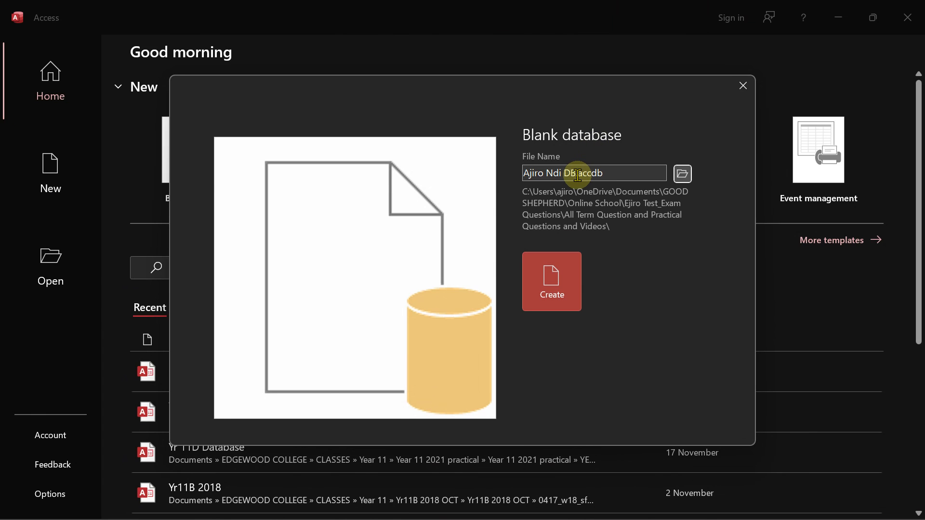
Create the blank database and begin saving its Table1
{"action": "left_click", "coordinate": [552, 279]}
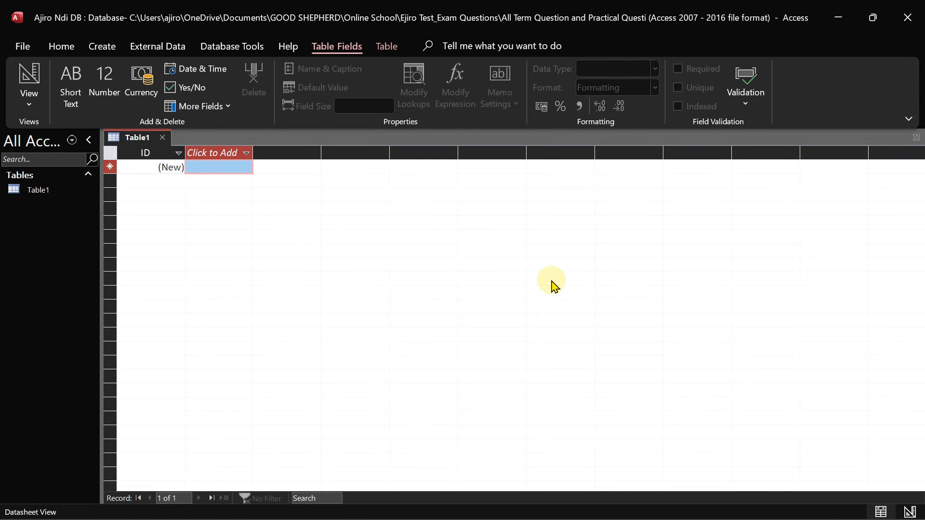
{"action": "right_click", "coordinate": [134, 141]}
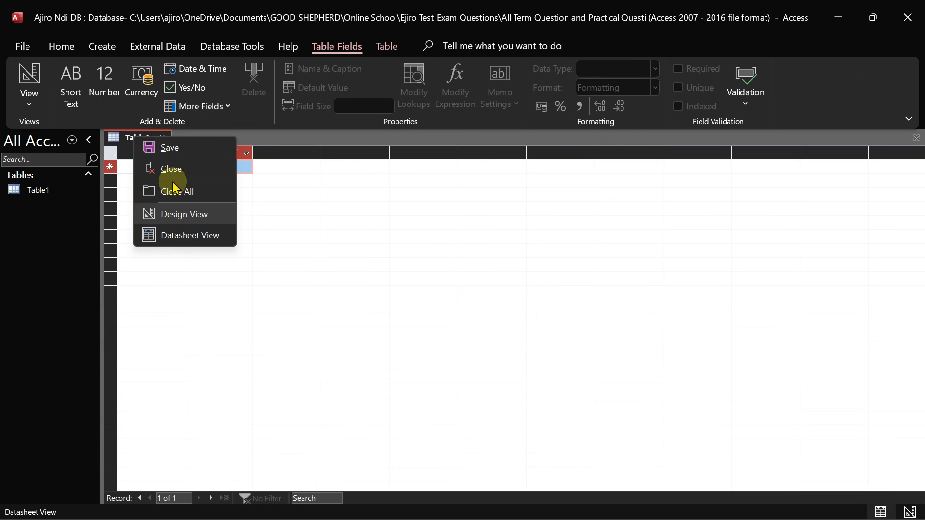
{"action": "left_click", "coordinate": [153, 146]}
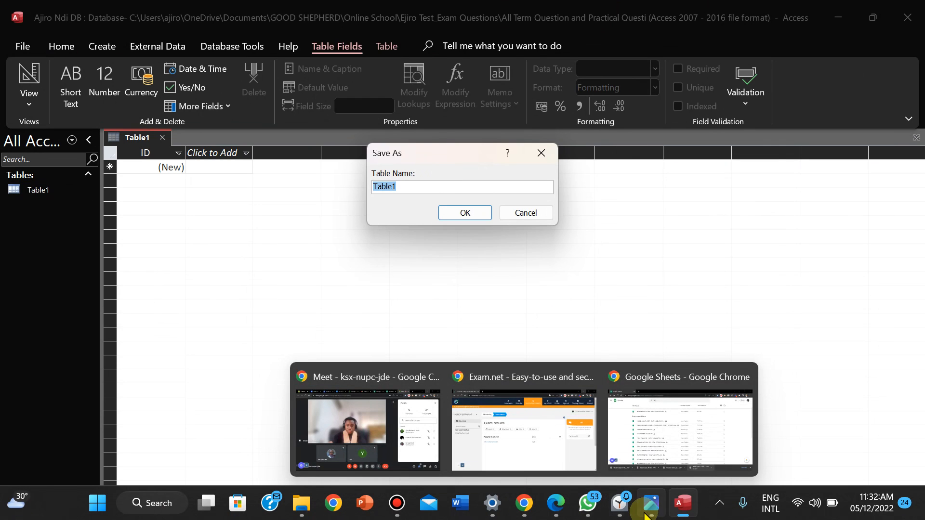
Name the table SUBJECT TABLE in capitals and confirm the save
{"action": "left_click", "coordinate": [647, 513]}
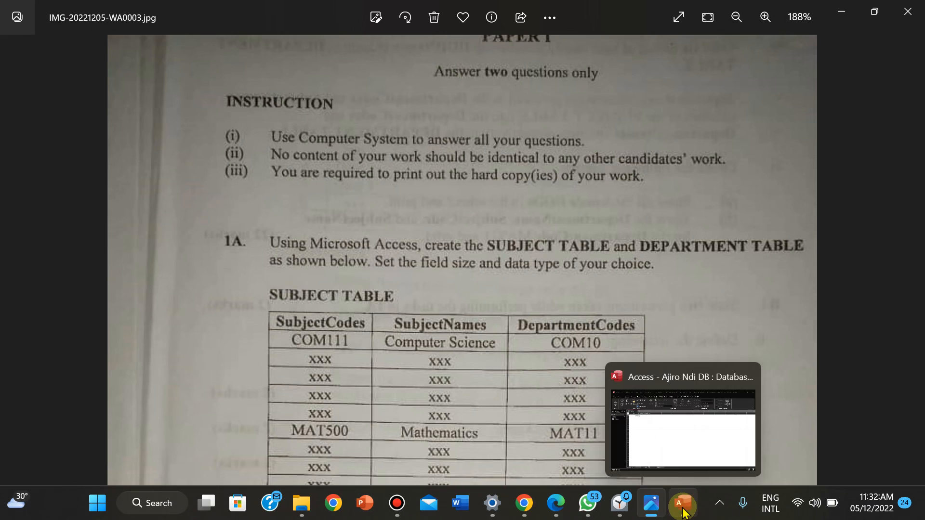
{"action": "left_click", "coordinate": [684, 513]}
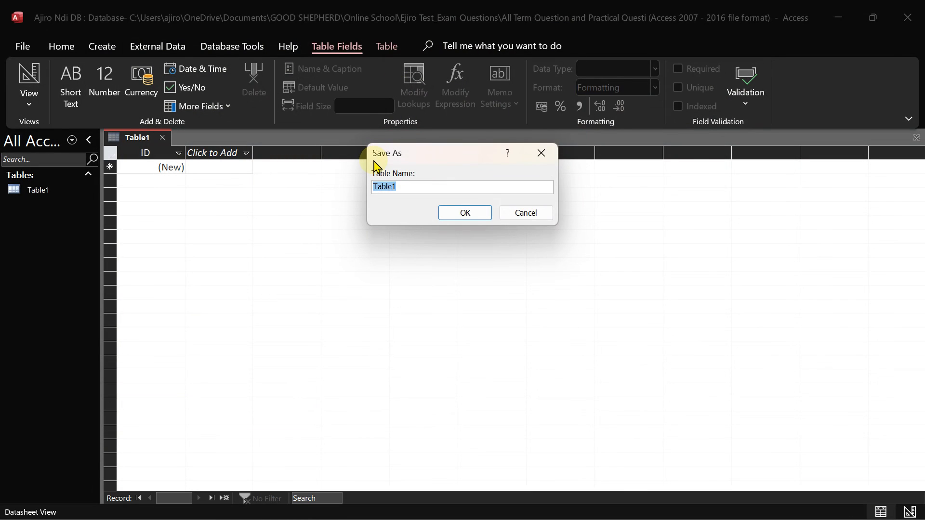
{"action": "key", "text": "Caps_Lock"}
{"action": "type", "text": "SUBJECT TABLE"}
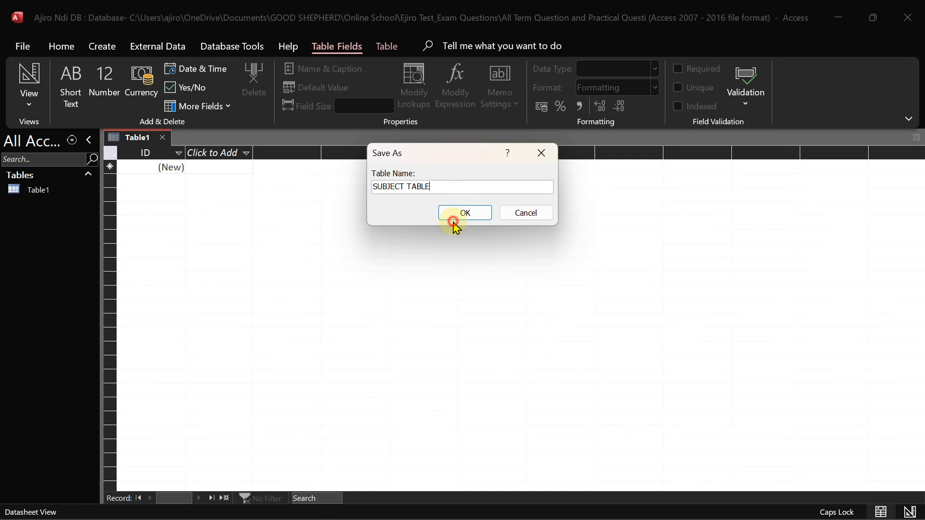
{"action": "left_click", "coordinate": [455, 214]}
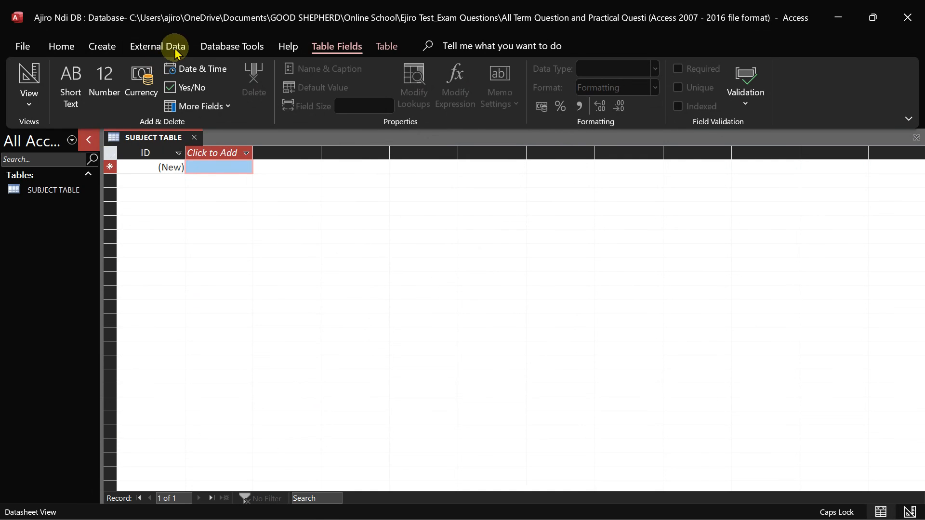
Create a new table, save it as DEPARTMENT TABLE, and close it
{"action": "left_click", "coordinate": [106, 42]}
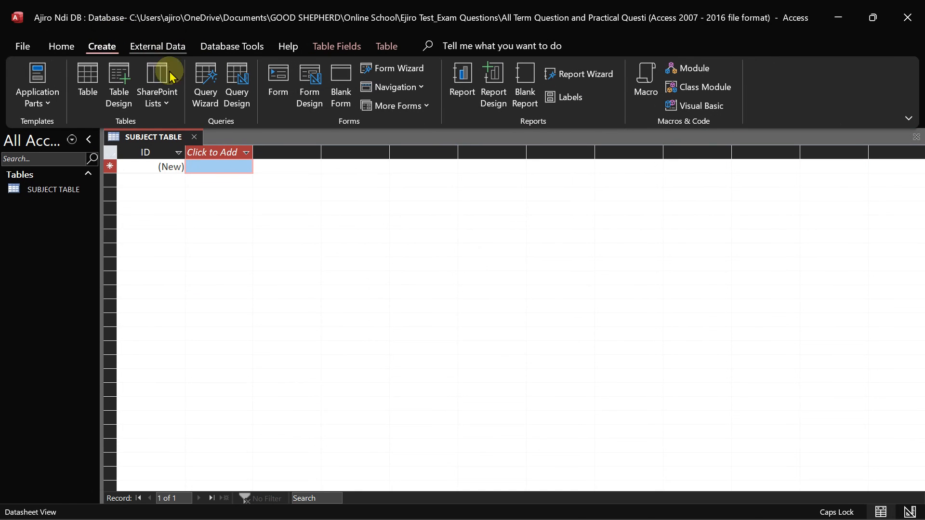
{"action": "left_click", "coordinate": [87, 102]}
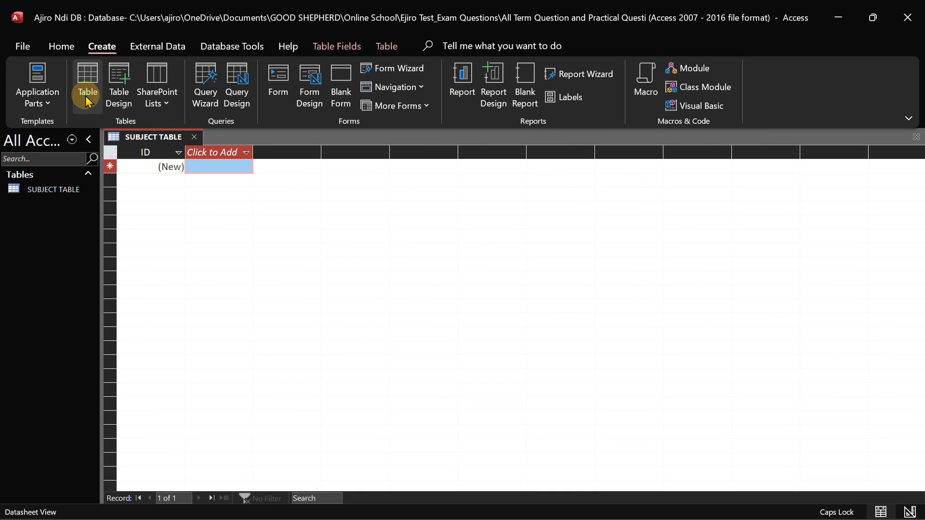
{"action": "right_click", "coordinate": [231, 140]}
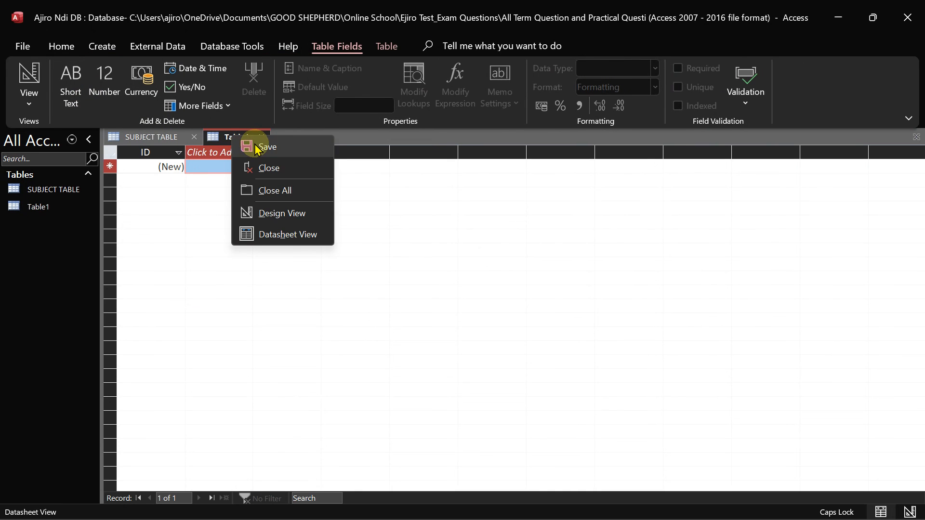
{"action": "left_click", "coordinate": [248, 145]}
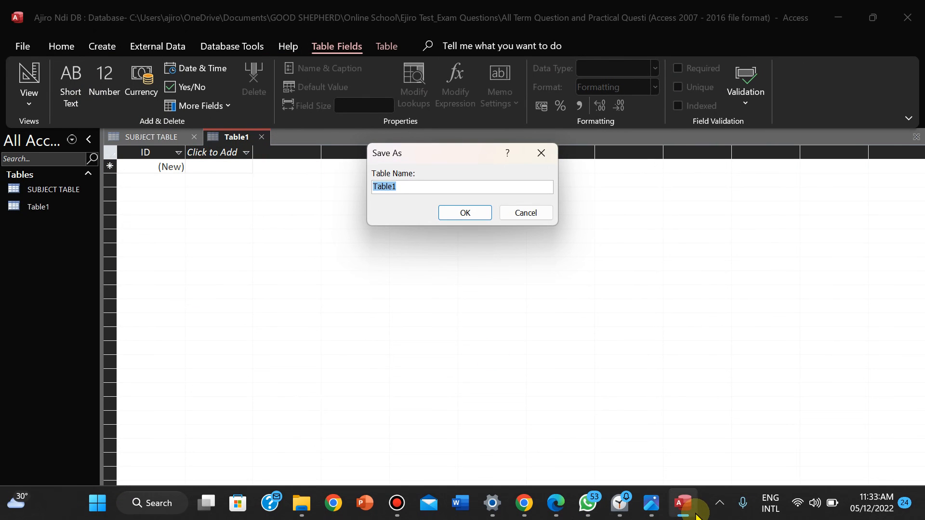
{"action": "left_click", "coordinate": [644, 513]}
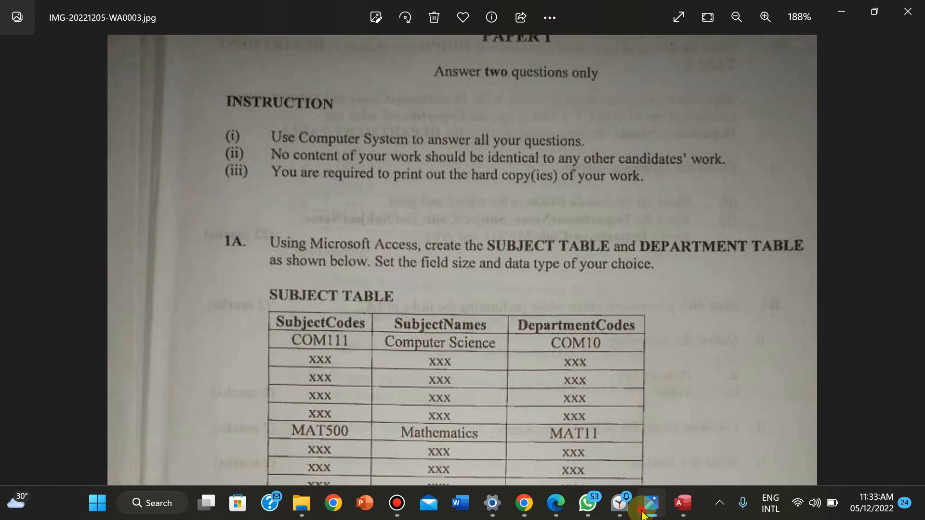
{"action": "left_click", "coordinate": [644, 514]}
{"action": "type", "text": "D"}
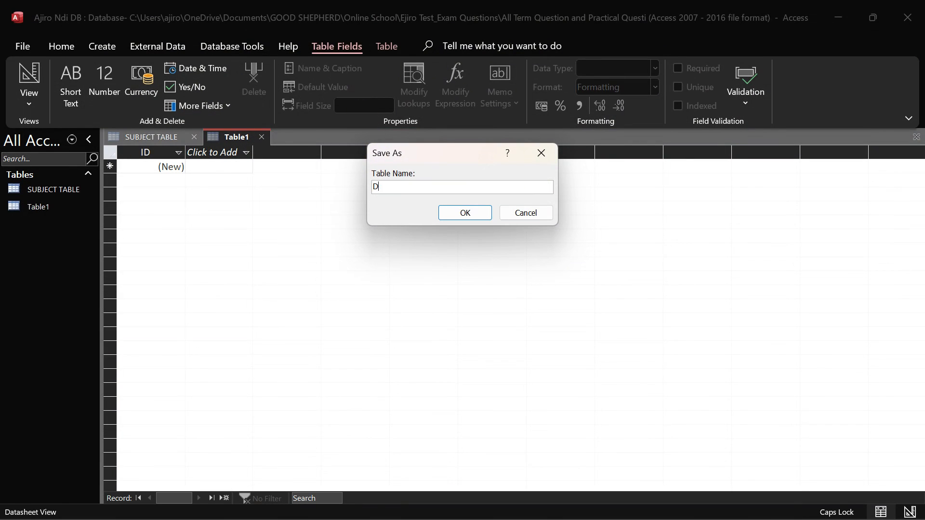
{"action": "type", "text": "EPARTMENT TABLE"}
{"action": "left_click", "coordinate": [465, 213]}
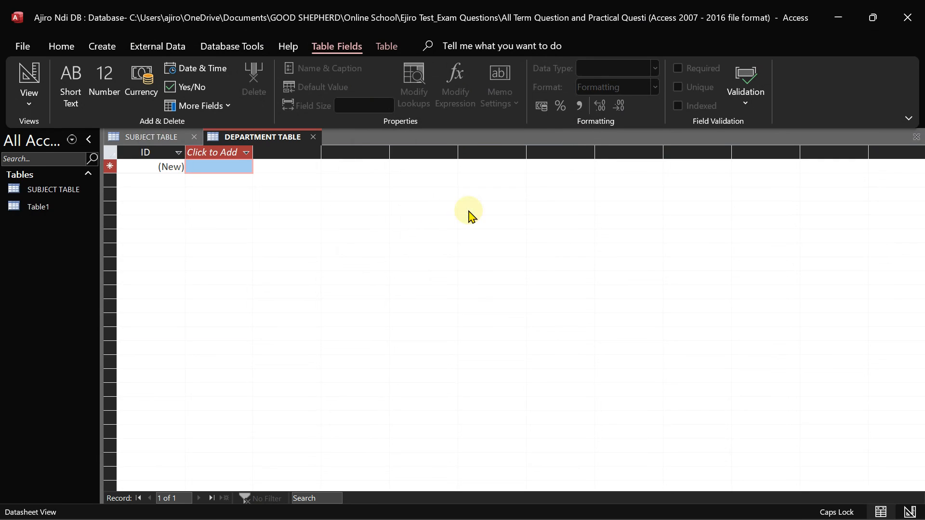
{"action": "right_click", "coordinate": [254, 142]}
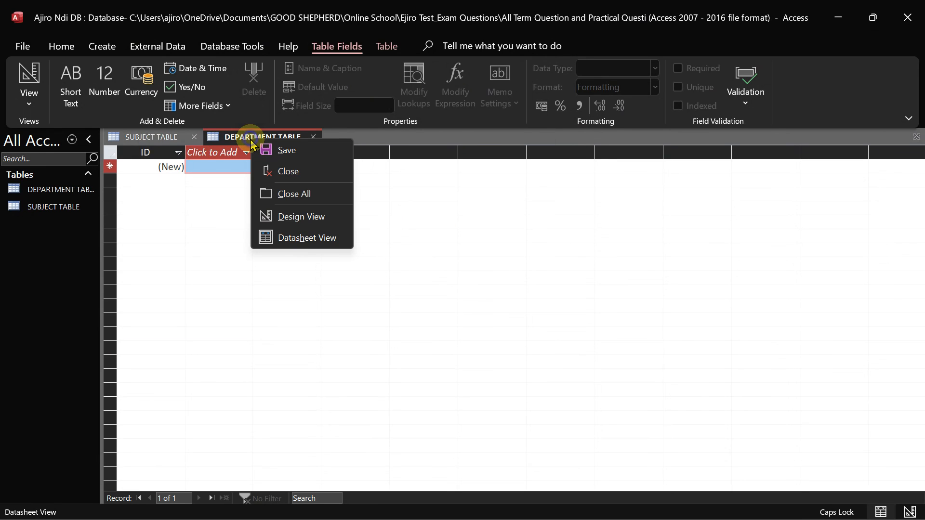
{"action": "left_click", "coordinate": [289, 173]}
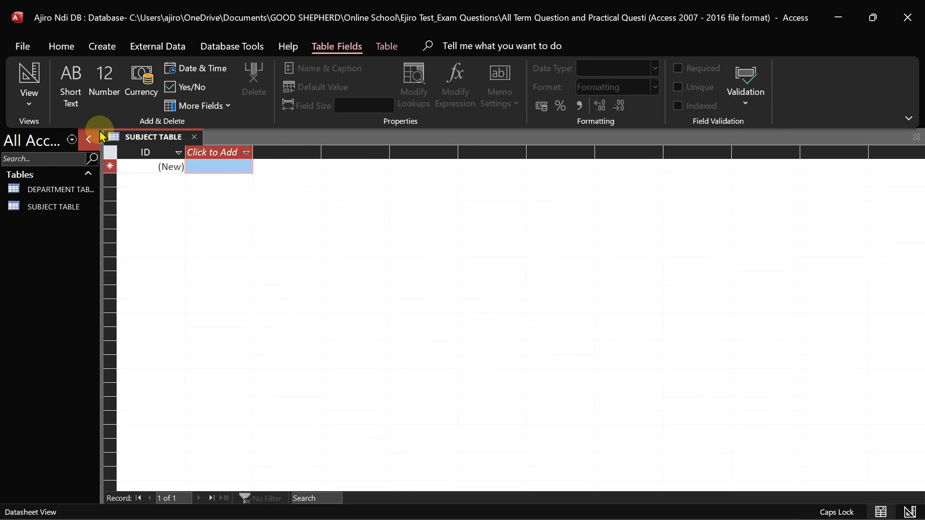
Widen the Navigation Pane so DEPARTMENT TABLE and SUBJECT TABLE show in full
{"action": "left_click", "coordinate": [94, 138]}
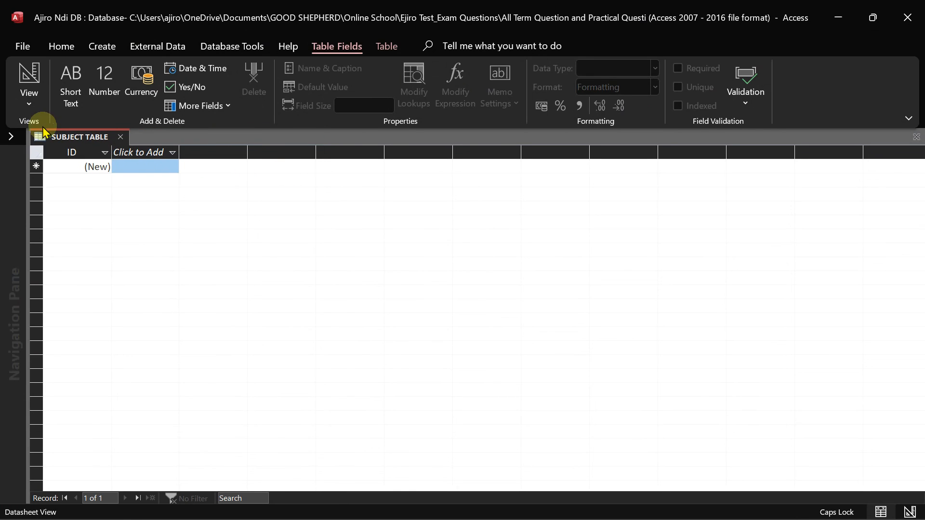
{"action": "left_click", "coordinate": [11, 136]}
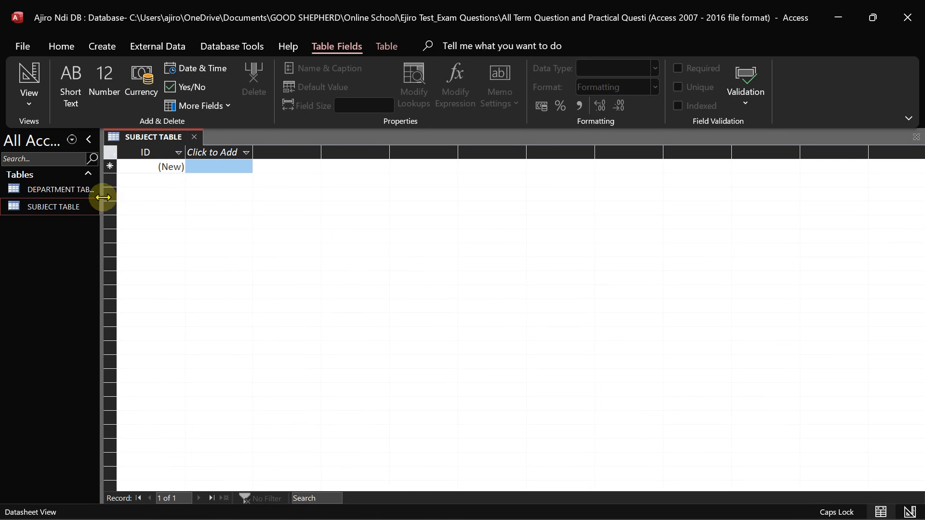
{"action": "mouse_move", "coordinate": [102, 200]}
{"action": "left_mouse_down"}
{"action": "mouse_move", "coordinate": [169, 200]}
{"action": "mouse_move", "coordinate": [110, 200]}
{"action": "left_mouse_up"}
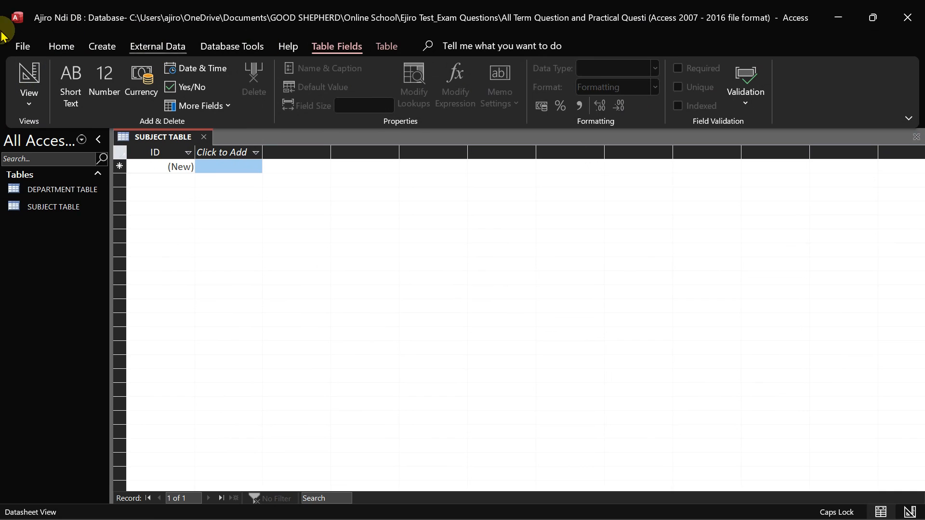
Switch between the Home and Table Fields ribbons and open the View dropdown
{"action": "left_click", "coordinate": [57, 49]}
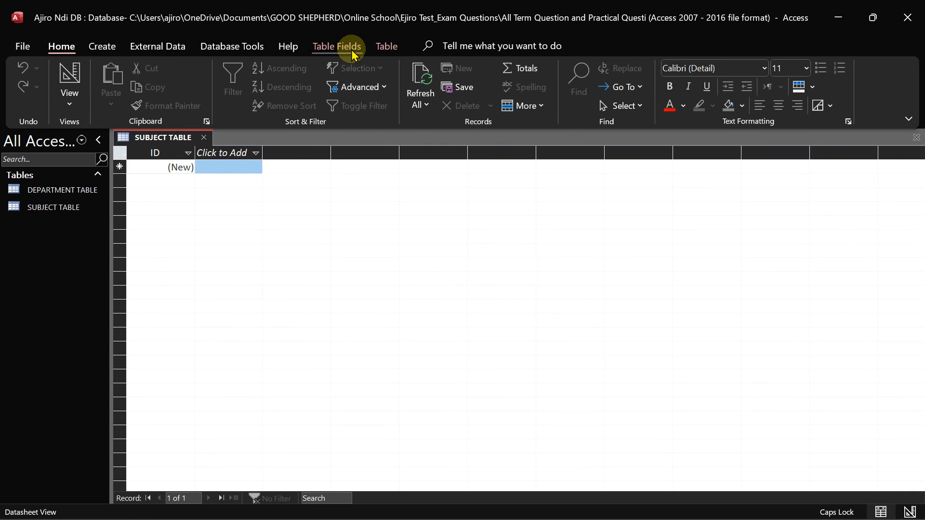
{"action": "left_click", "coordinate": [351, 52]}
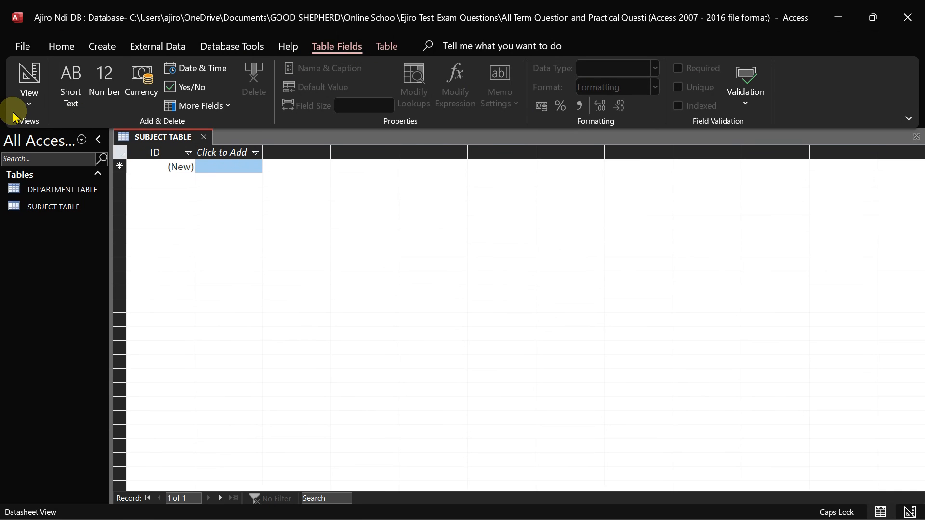
{"action": "left_click", "coordinate": [29, 97]}
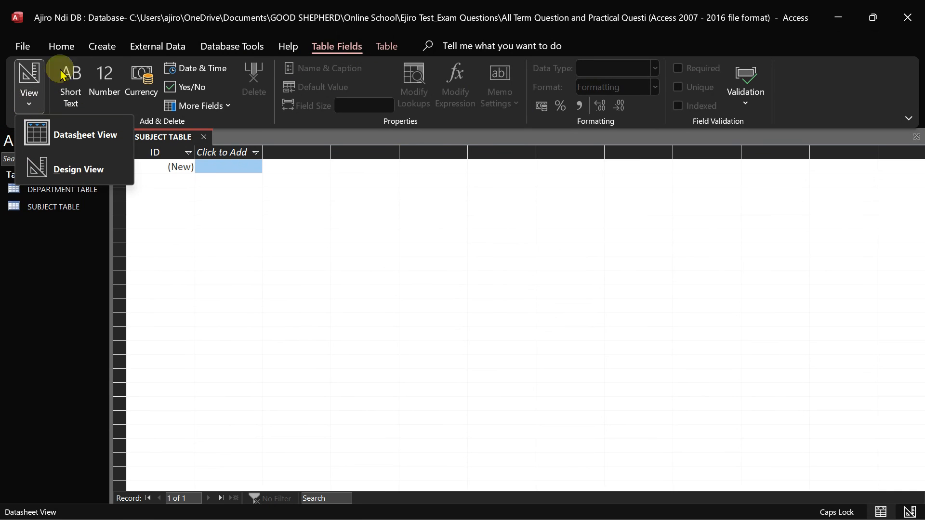
{"action": "left_click", "coordinate": [69, 46]}
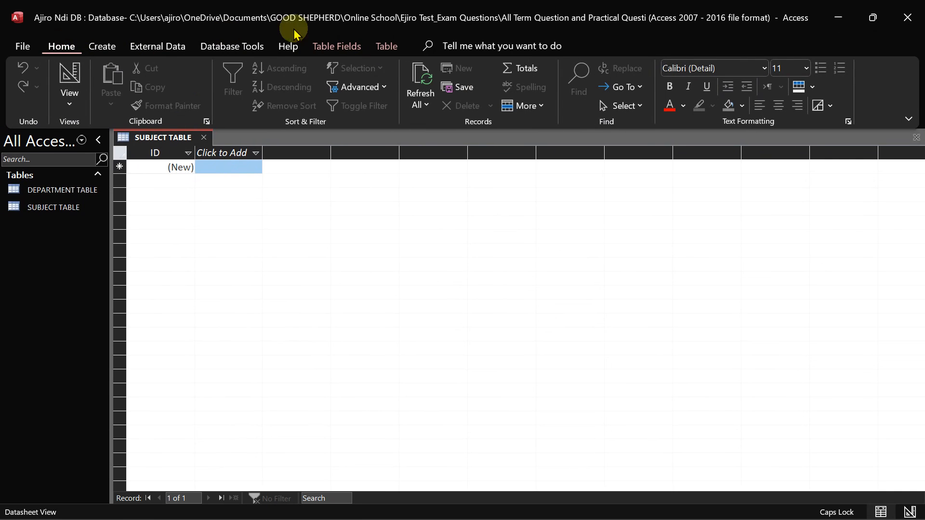
{"action": "left_click", "coordinate": [337, 47]}
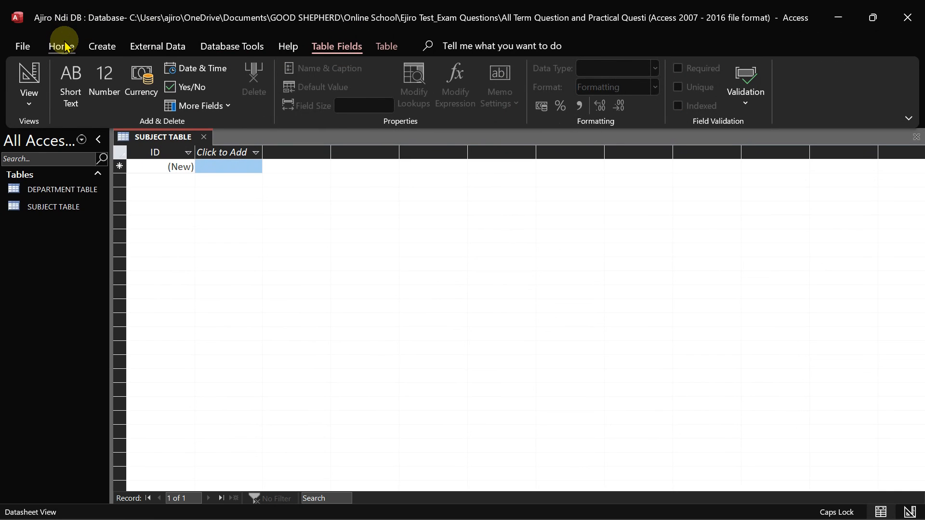
{"action": "left_click", "coordinate": [27, 101]}
In Design View, rename the ID field to SubjectCodes and give it the Number data type
{"action": "left_click", "coordinate": [41, 165]}
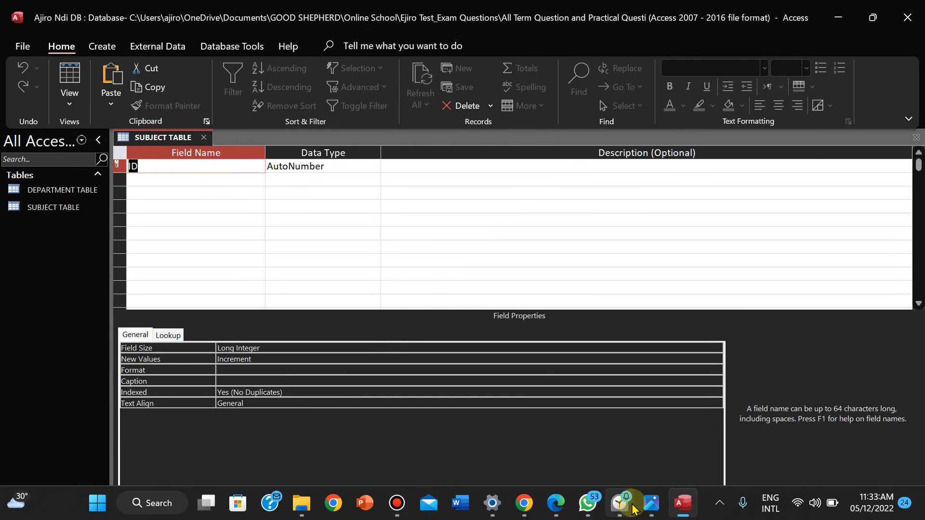
{"action": "left_click", "coordinate": [644, 508]}
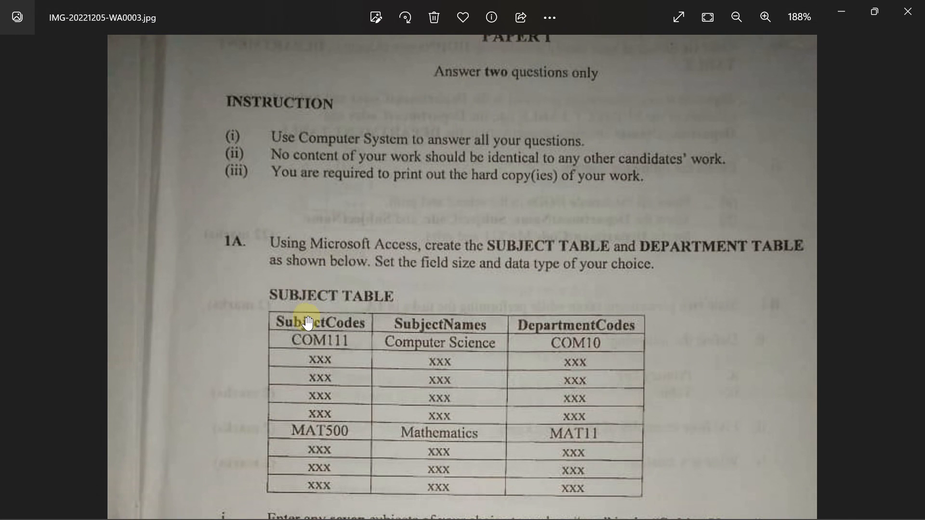
{"action": "mouse_move", "coordinate": [587, 505]}
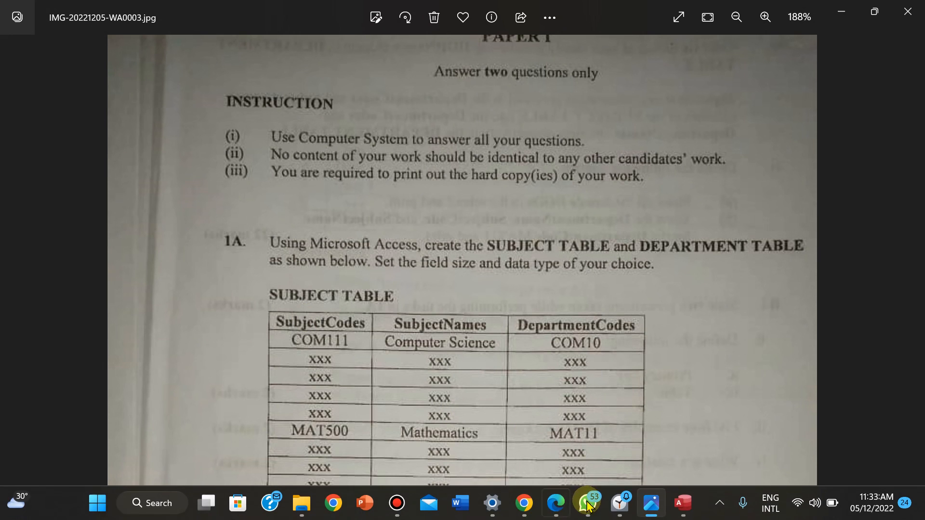
{"action": "left_click", "coordinate": [683, 503]}
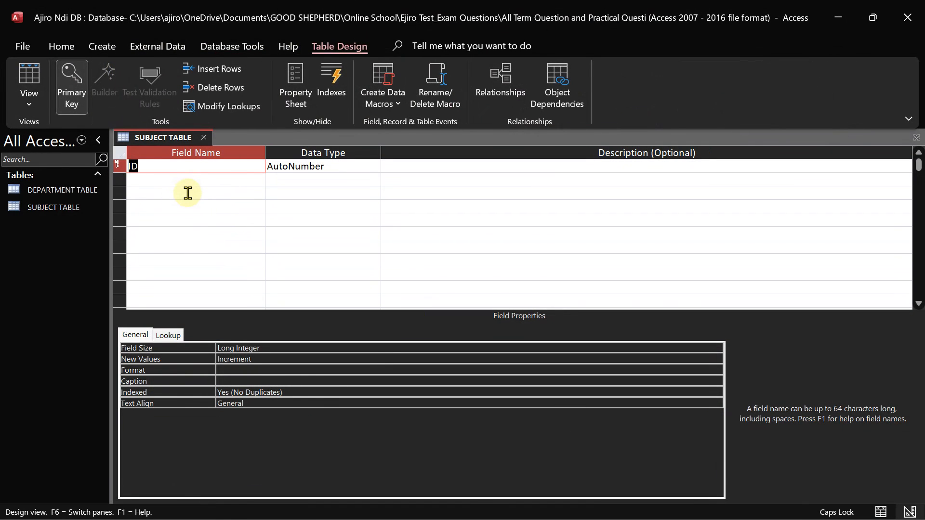
{"action": "type", "text": "SubjectC"}
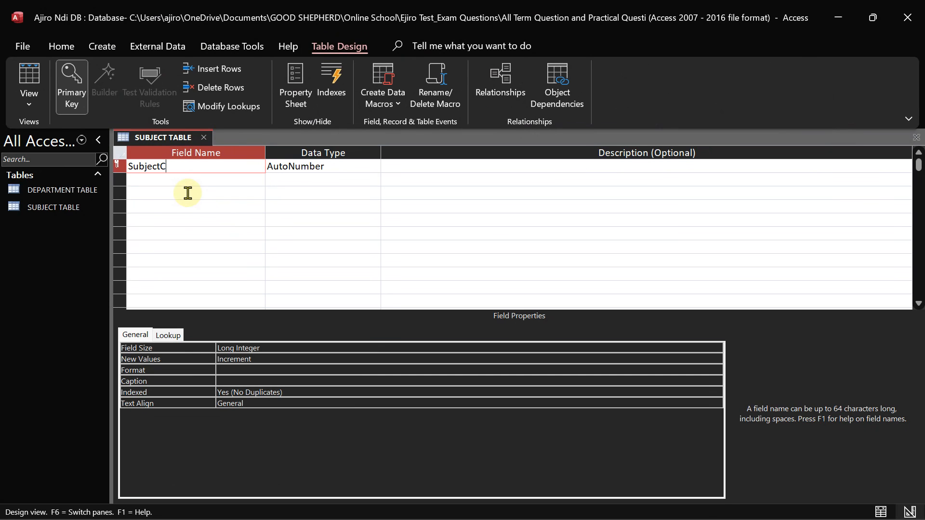
{"action": "type", "text": "odes"}
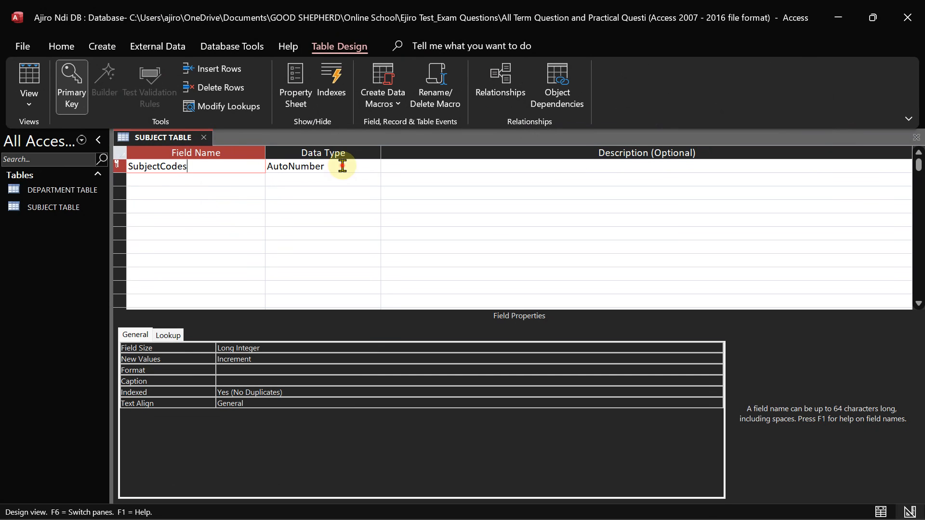
{"action": "left_click", "coordinate": [341, 165]}
{"action": "left_click", "coordinate": [374, 166]}
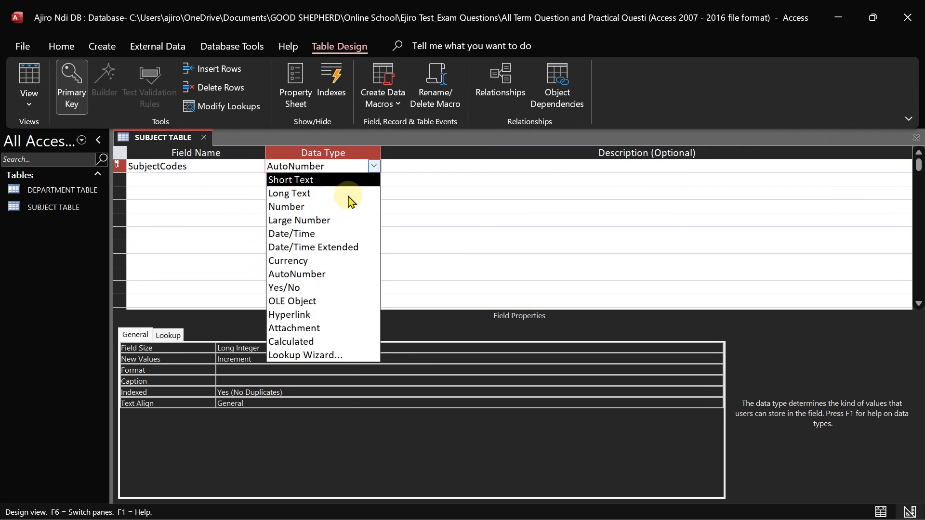
{"action": "left_click", "coordinate": [328, 202]}
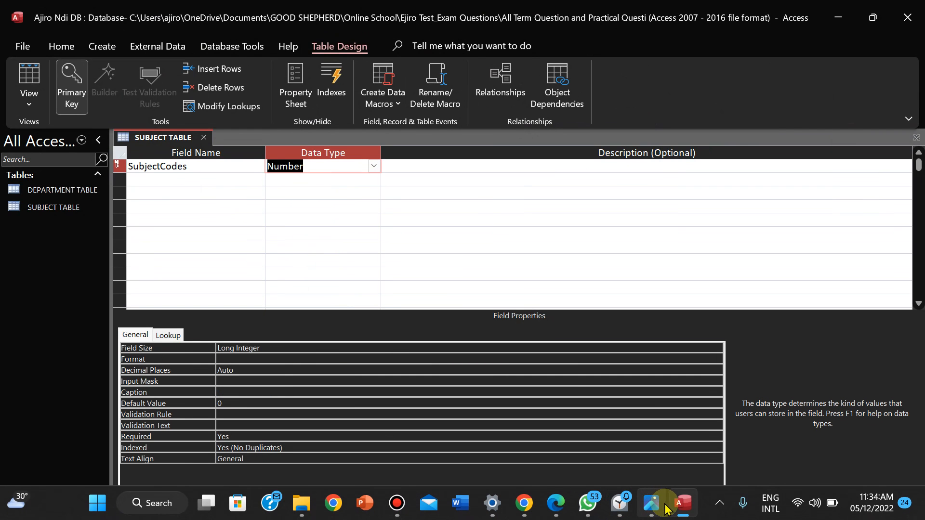
{"action": "left_click", "coordinate": [652, 503]}
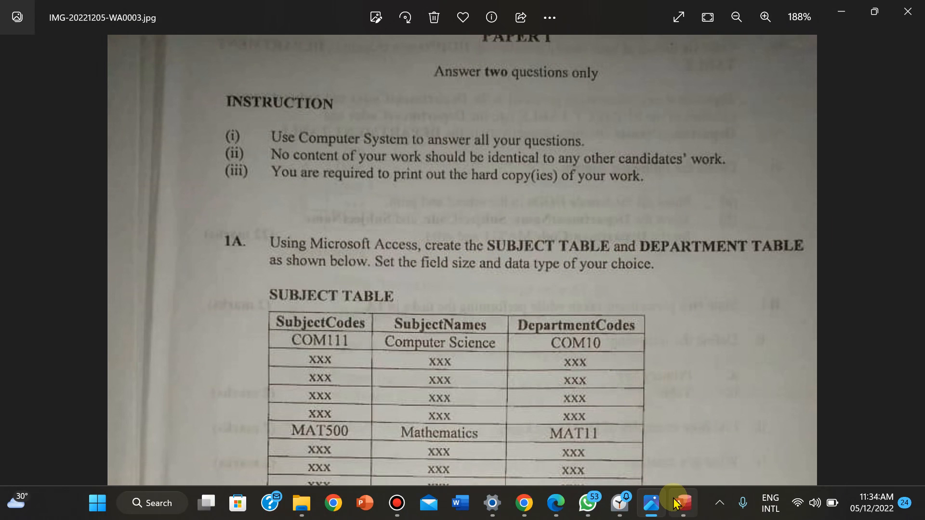
{"action": "left_click", "coordinate": [679, 505]}
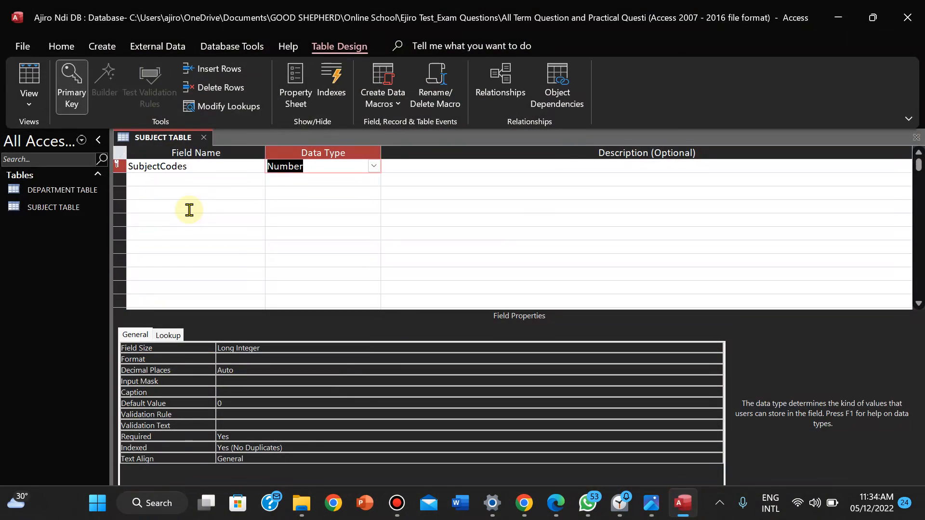
Add a SubjectName field with the Short Text data type
{"action": "left_click", "coordinate": [147, 183]}
{"action": "type", "text": "Sub"}
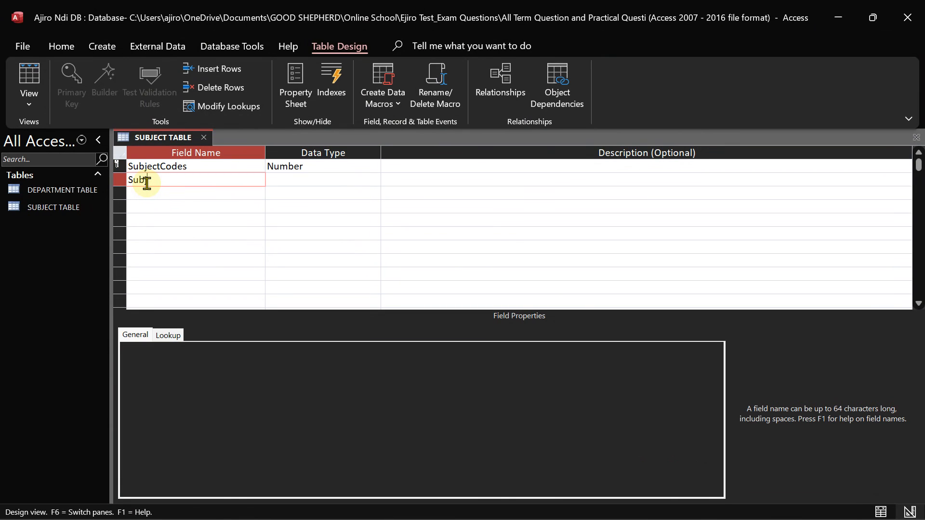
{"action": "type", "text": "jecv"}
{"action": "type", "text": "Name"}
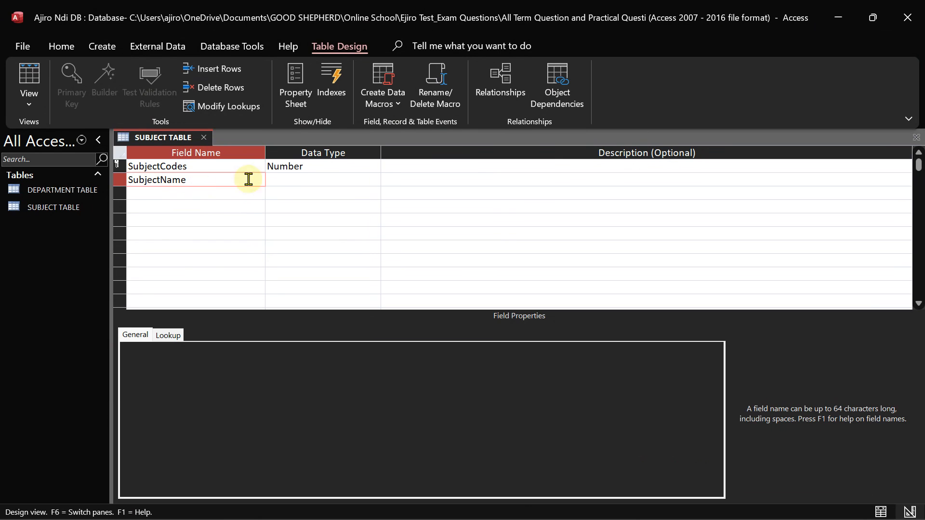
{"action": "left_click", "coordinate": [281, 180]}
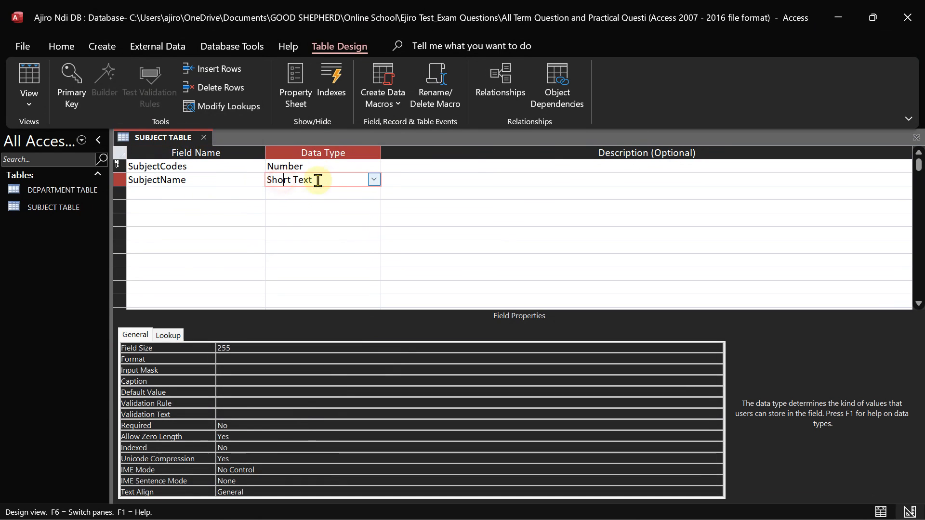
{"action": "left_click", "coordinate": [158, 195]}
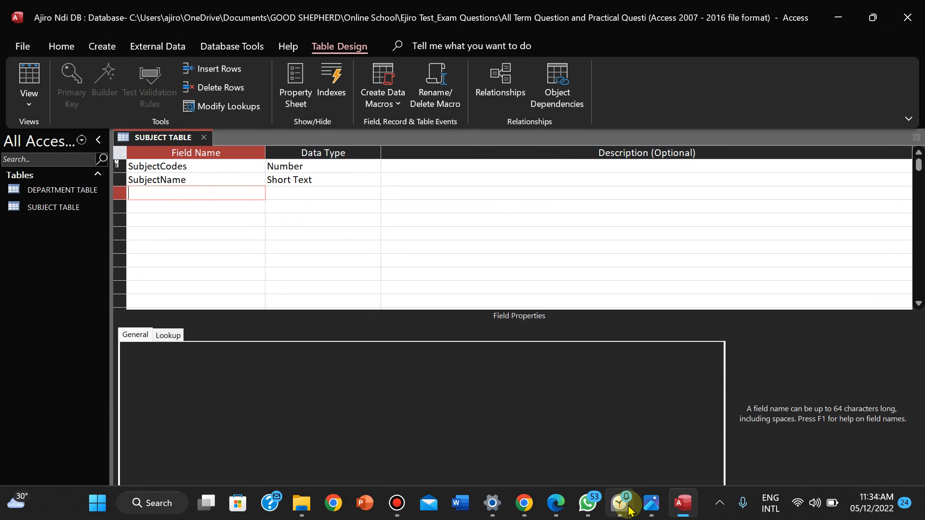
Add a DepartmentCodes field with the Number data type
{"action": "left_click", "coordinate": [651, 503]}
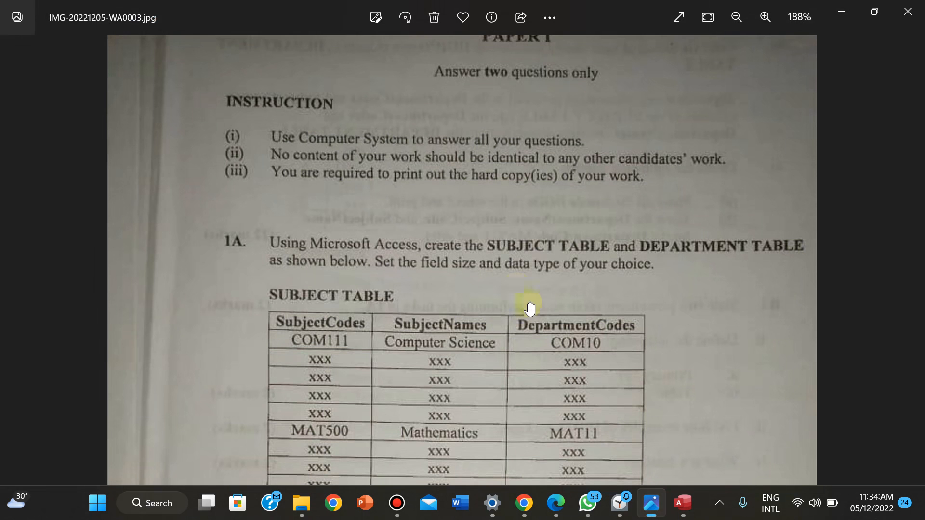
{"action": "left_click", "coordinate": [681, 510]}
{"action": "type", "text": "D"}
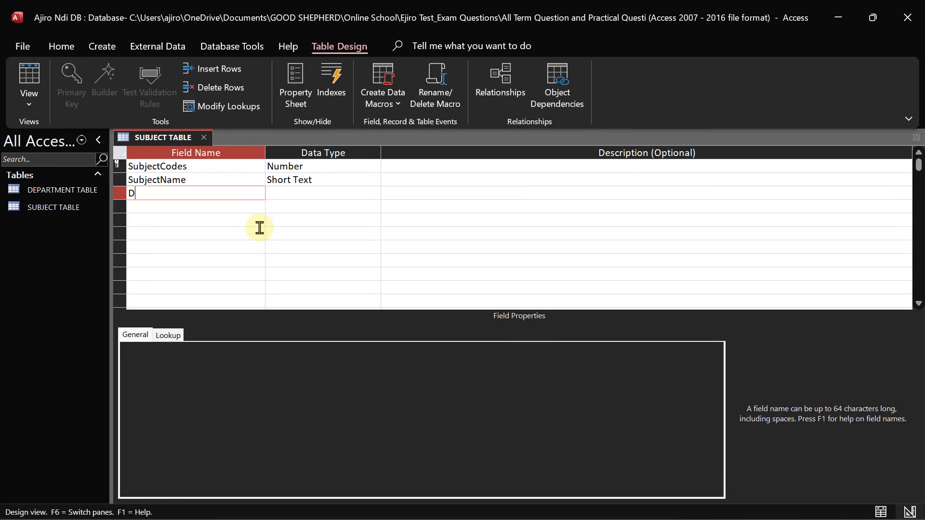
{"action": "type", "text": "epartmentCodes"}
{"action": "left_click", "coordinate": [316, 197]}
{"action": "left_click", "coordinate": [375, 193]}
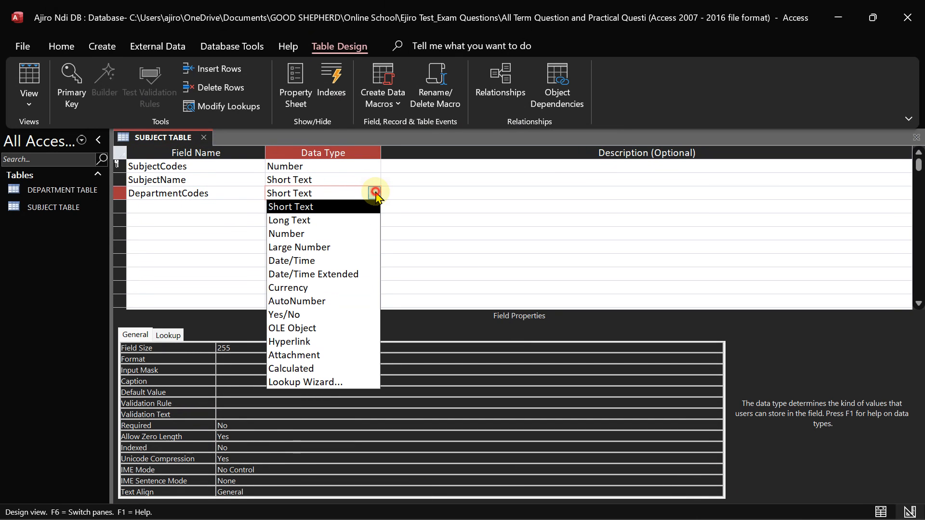
{"action": "left_click", "coordinate": [296, 233]}
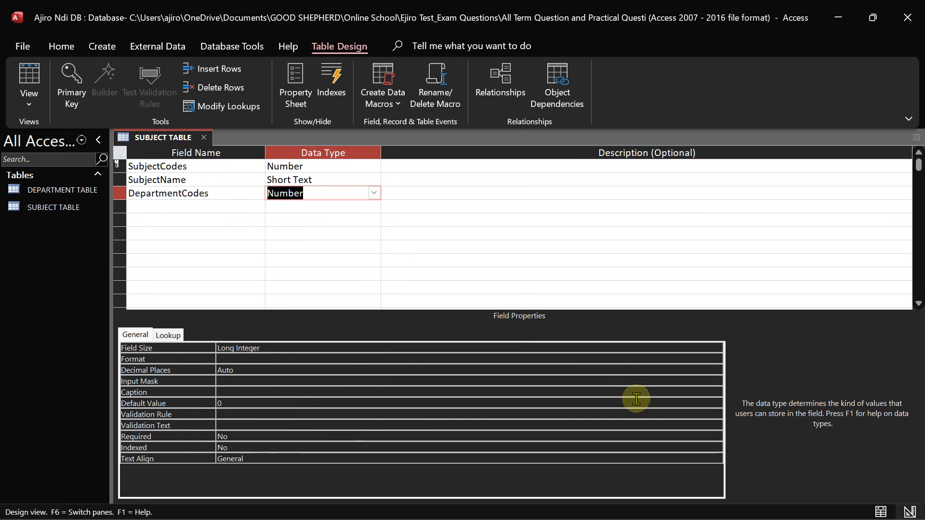
{"action": "left_click", "coordinate": [650, 506]}
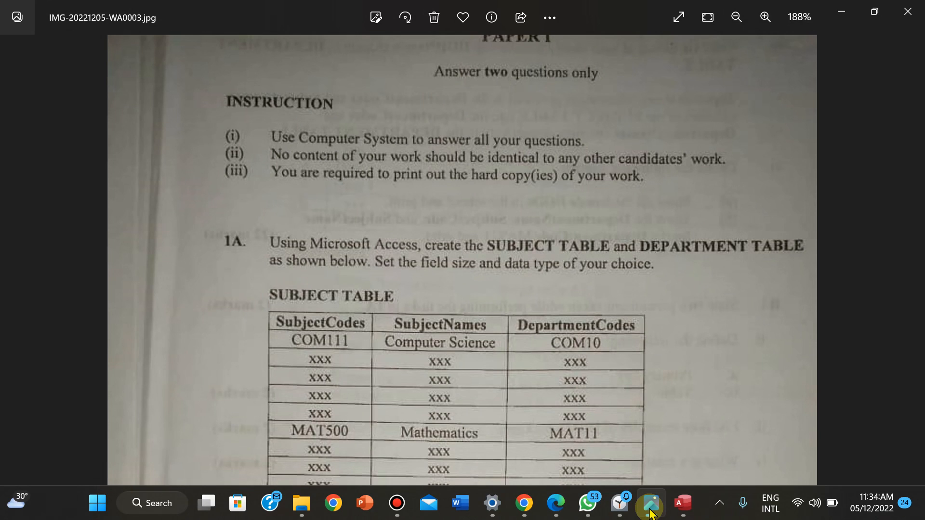
{"action": "left_click", "coordinate": [683, 504]}
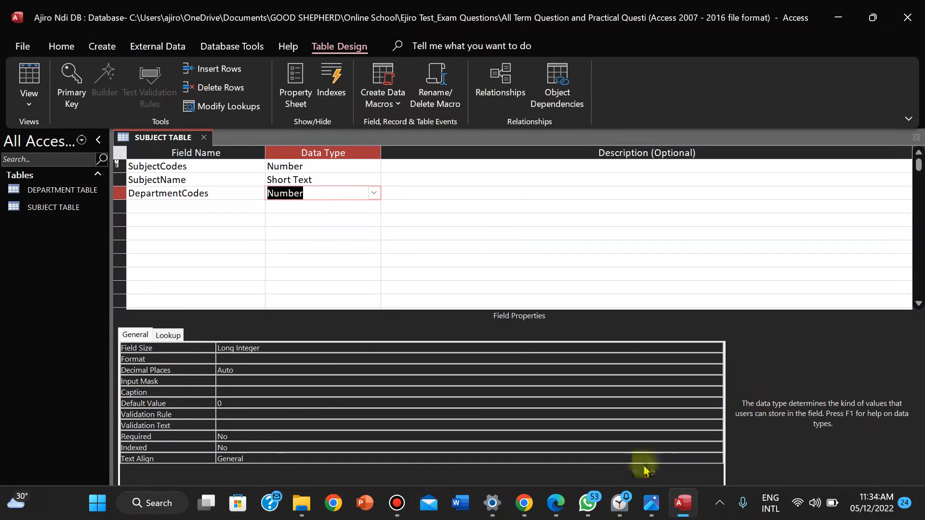
{"action": "left_click", "coordinate": [200, 194]}
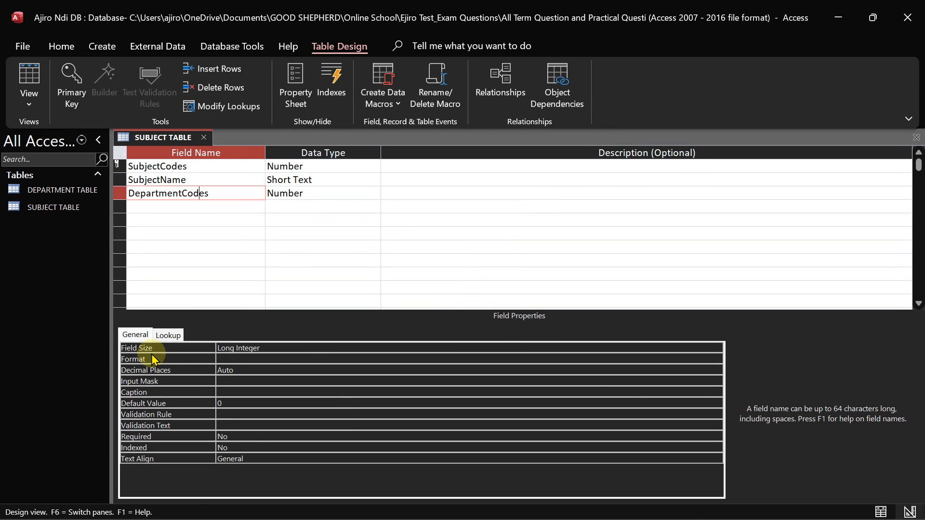
{"action": "left_click", "coordinate": [162, 180]}
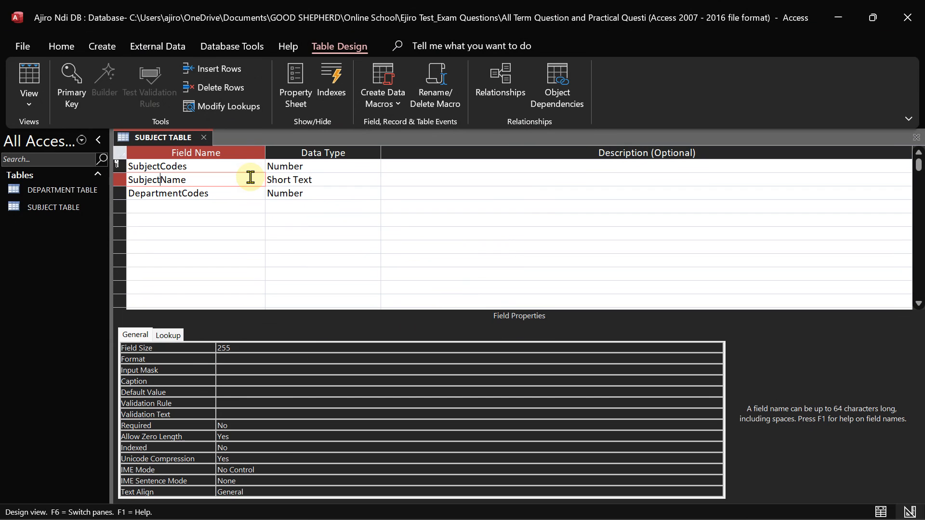
{"action": "mouse_move", "coordinate": [622, 514]}
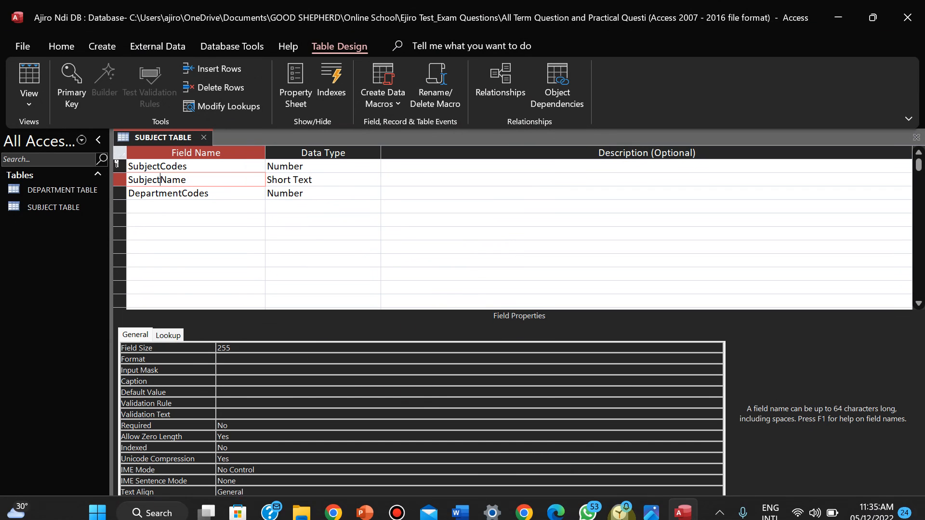
Rename the SubjectName field to SubjectNames to match the exam paper
{"action": "left_click", "coordinate": [650, 512]}
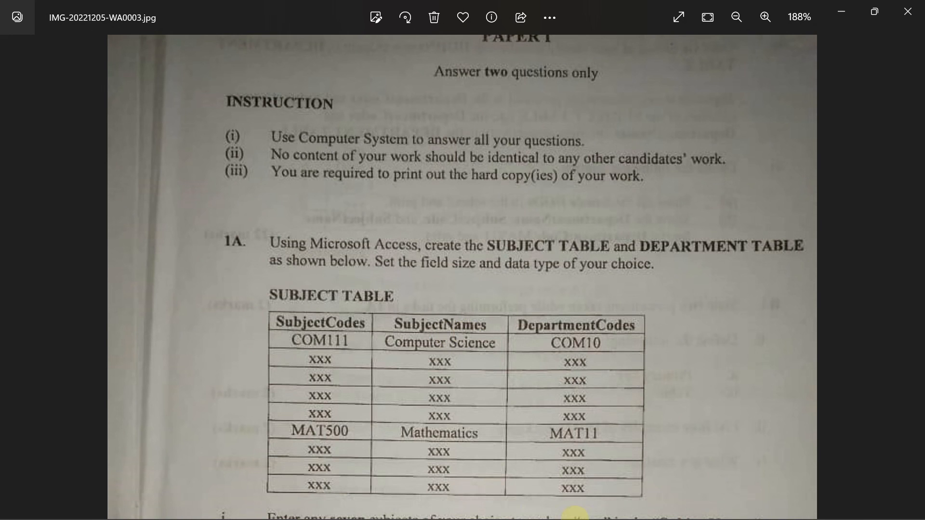
{"action": "mouse_move", "coordinate": [626, 513]}
{"action": "left_click", "coordinate": [682, 506]}
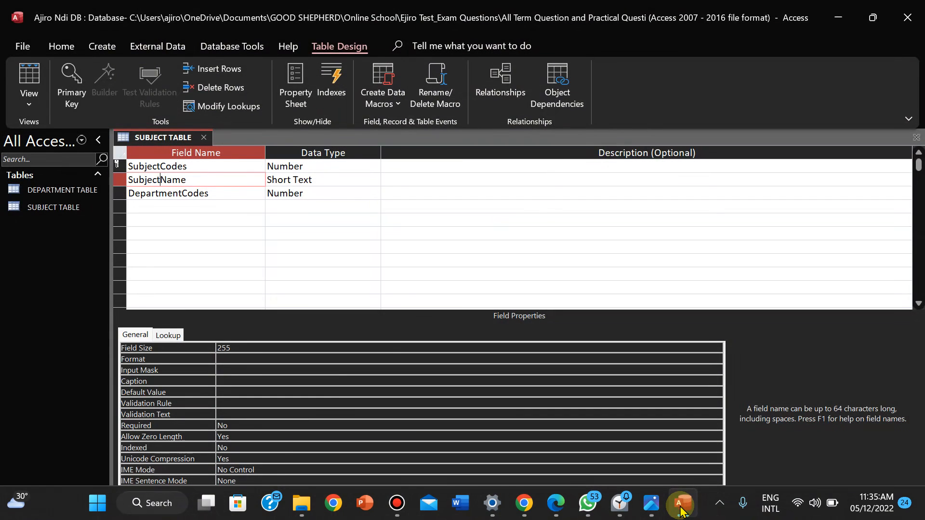
{"action": "double_click", "coordinate": [192, 178]}
{"action": "left_click", "coordinate": [193, 179]}
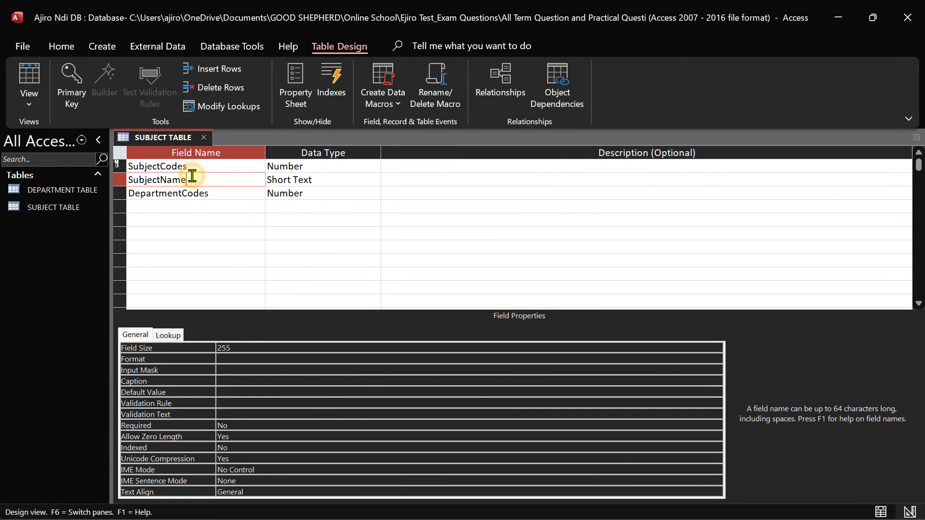
{"action": "type", "text": "s"}
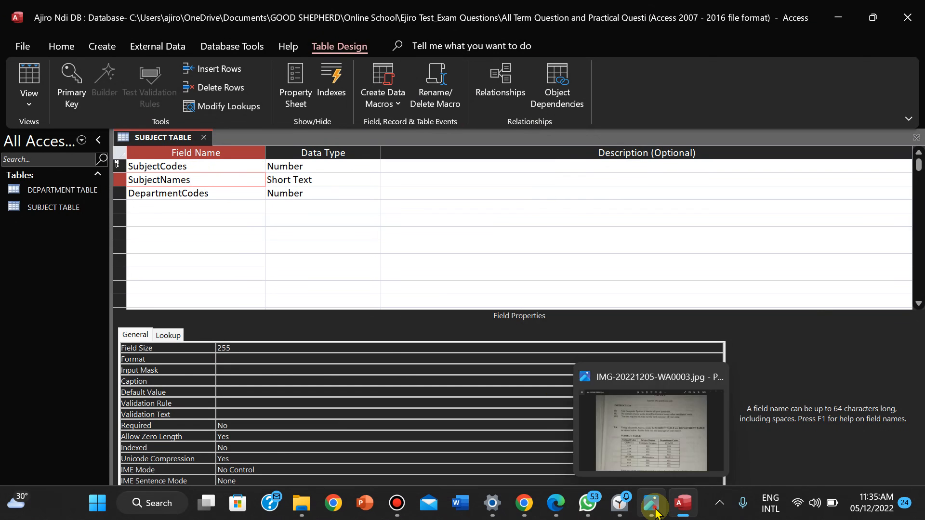
Read the instructions on the exam photo and open Access's View list
{"action": "left_click", "coordinate": [655, 512]}
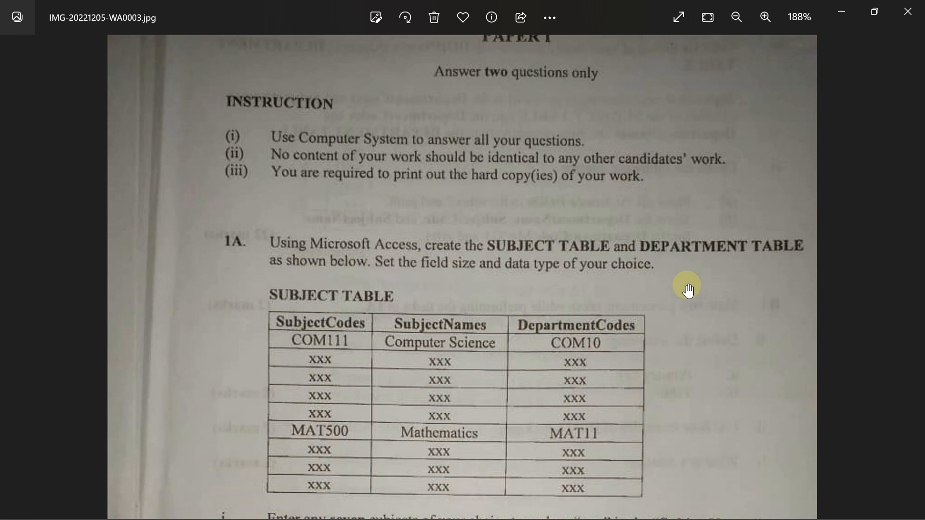
{"action": "left_click_drag", "start_coordinate": [688, 289], "coordinate": [673, 143]}
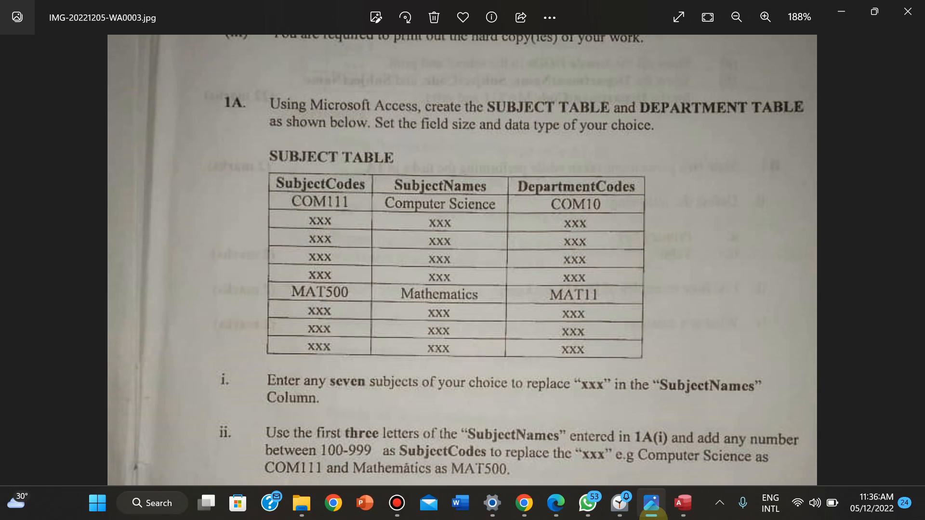
{"action": "left_click", "coordinate": [680, 505]}
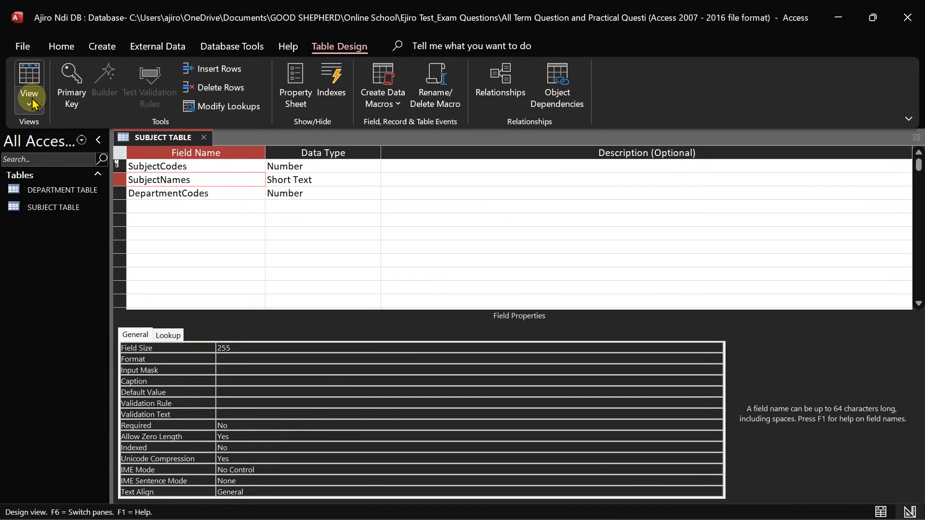
{"action": "left_click", "coordinate": [31, 101]}
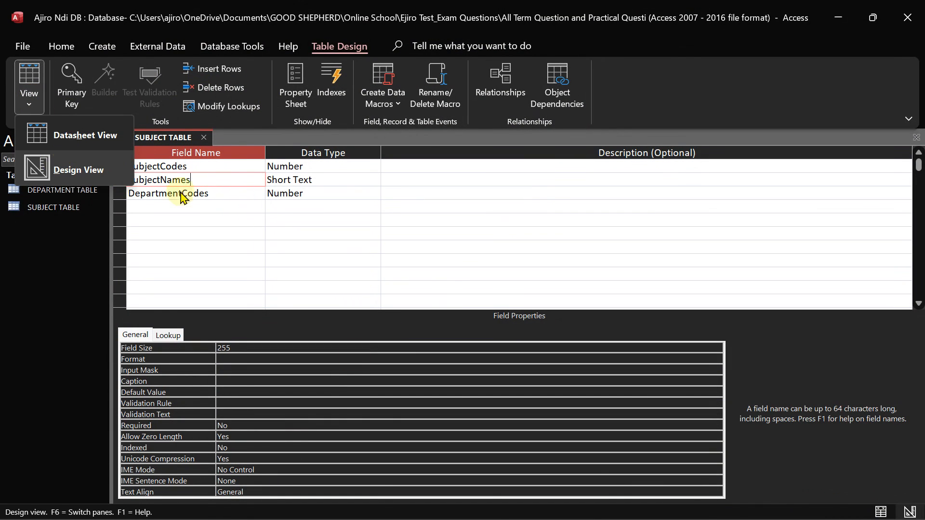
{"action": "left_click", "coordinate": [650, 503]}
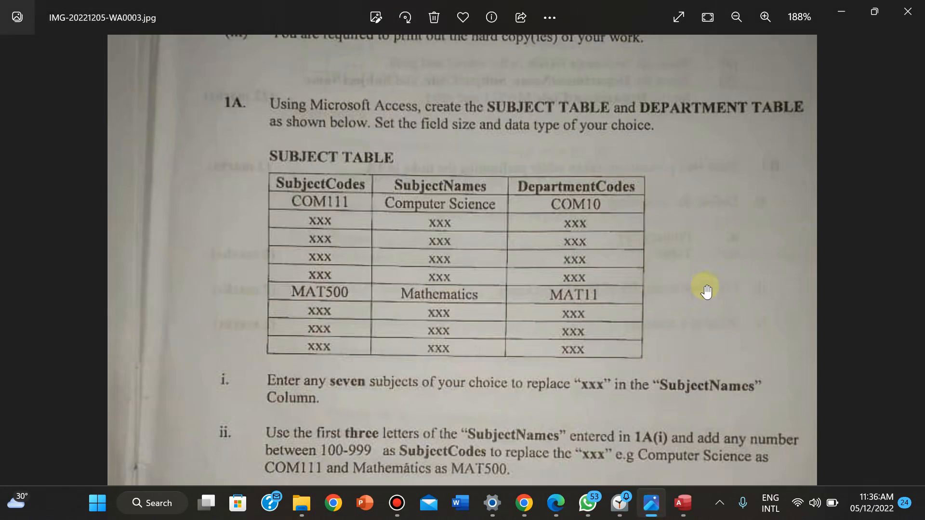
{"action": "mouse_move", "coordinate": [602, 380]}
{"action": "left_mouse_down"}
{"action": "mouse_move", "coordinate": [604, 235]}
{"action": "mouse_move", "coordinate": [584, 331]}
{"action": "mouse_move", "coordinate": [580, 144]}
{"action": "mouse_move", "coordinate": [581, 380]}
{"action": "mouse_move", "coordinate": [577, 336]}
{"action": "mouse_move", "coordinate": [581, 326]}
{"action": "mouse_move", "coordinate": [589, 378]}
{"action": "left_mouse_up"}
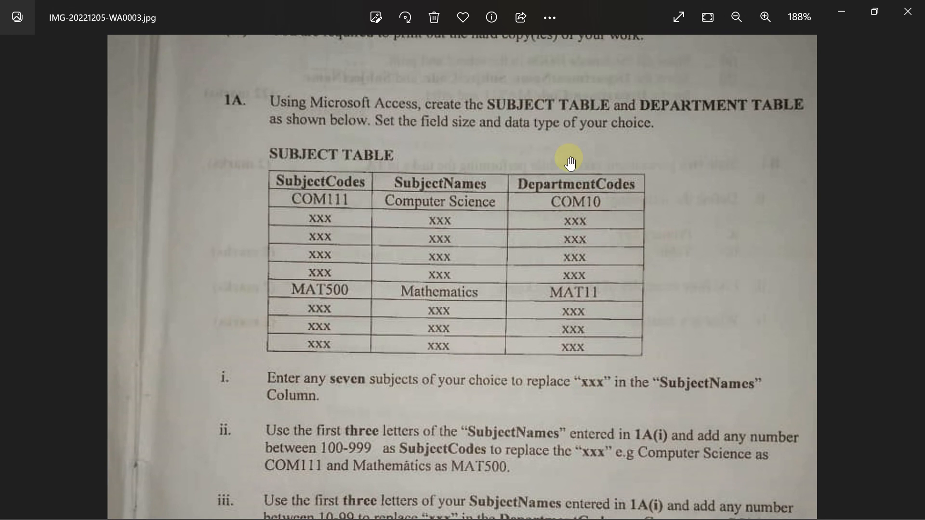
{"action": "left_click", "coordinate": [574, 423]}
{"action": "left_click_drag", "start_coordinate": [574, 423], "coordinate": [584, 223]}
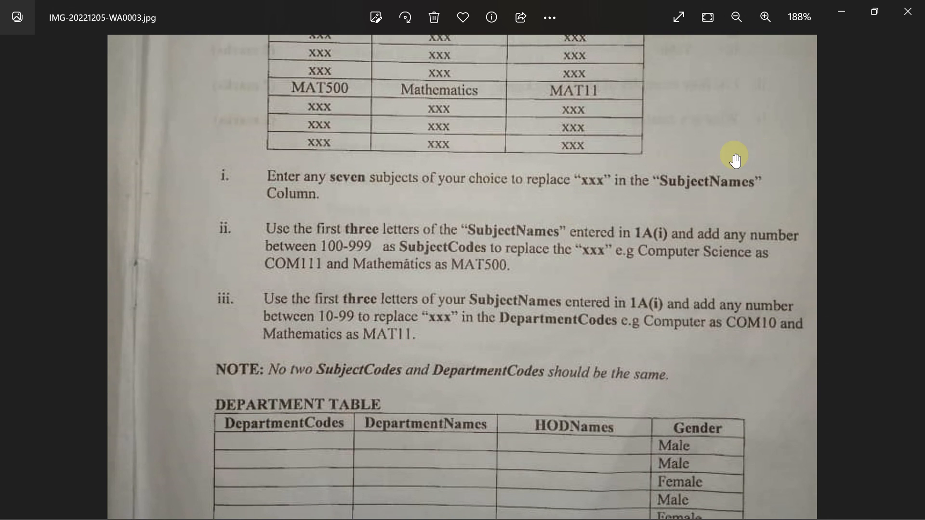
{"action": "left_click_drag", "start_coordinate": [681, 120], "coordinate": [686, 271]}
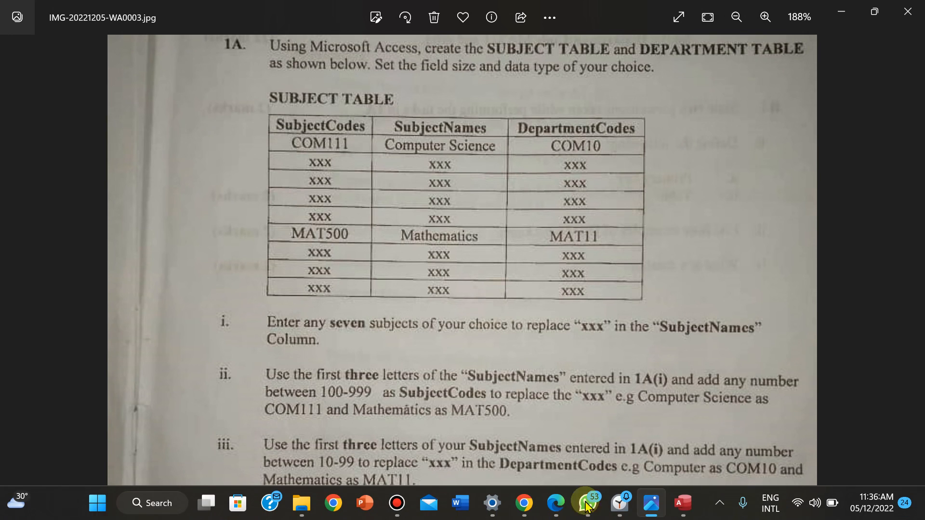
Switch SUBJECT TABLE to Datasheet View, saving the design when prompted
{"action": "mouse_move", "coordinate": [680, 515]}
{"action": "left_click", "coordinate": [683, 429]}
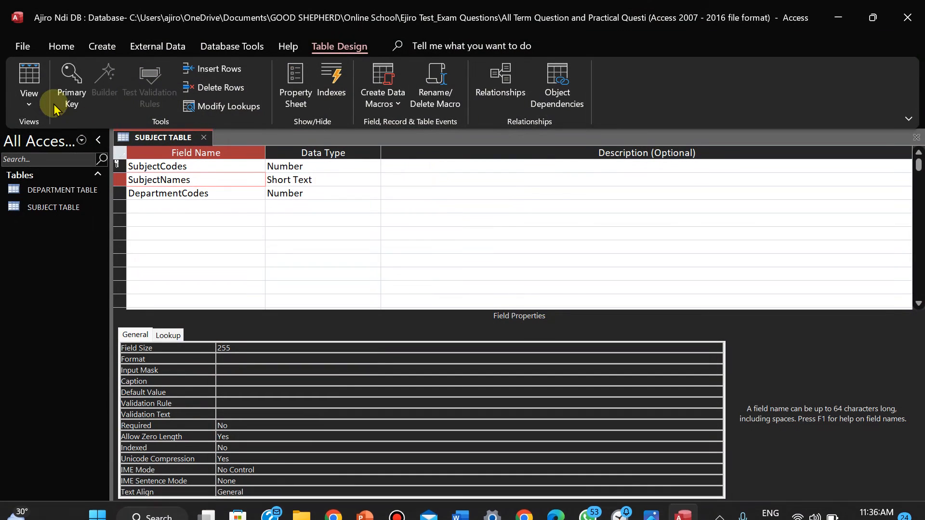
{"action": "left_click", "coordinate": [29, 104]}
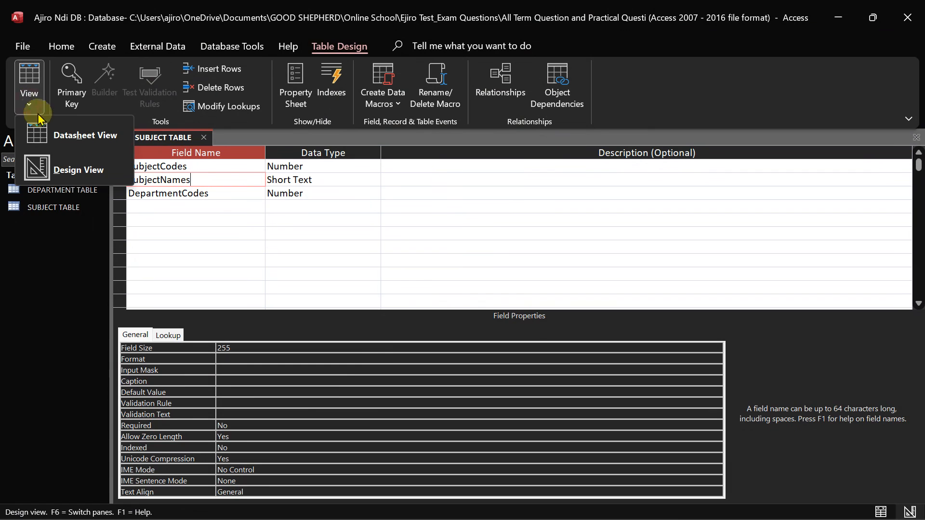
{"action": "left_click", "coordinate": [72, 137]}
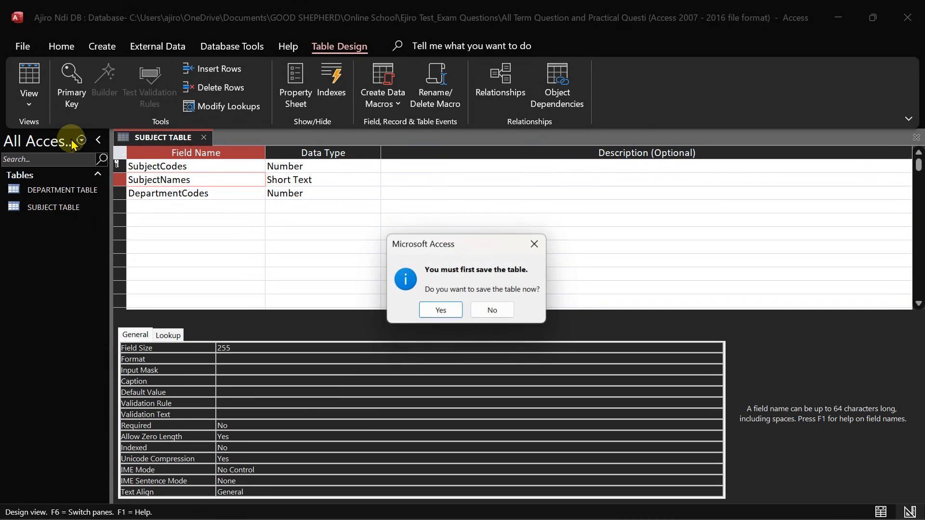
{"action": "left_click", "coordinate": [441, 313]}
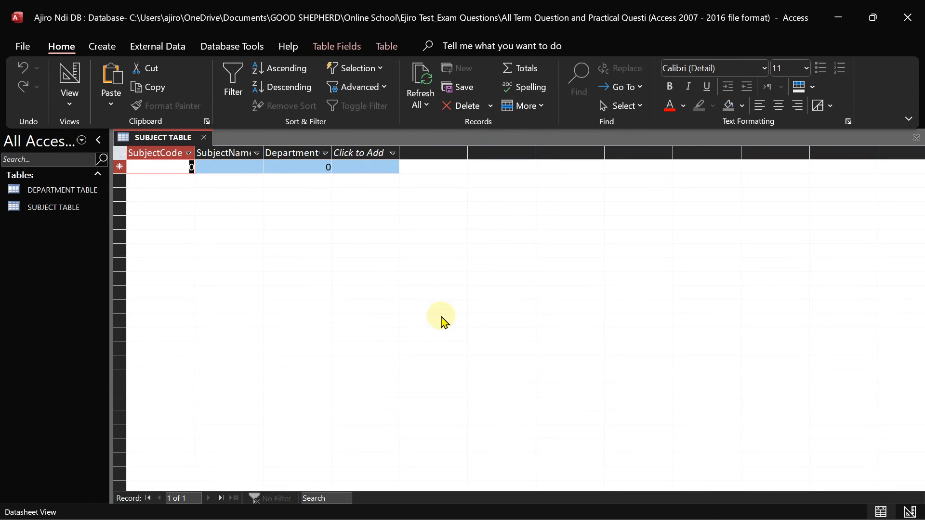
{"action": "mouse_move", "coordinate": [514, 6]}
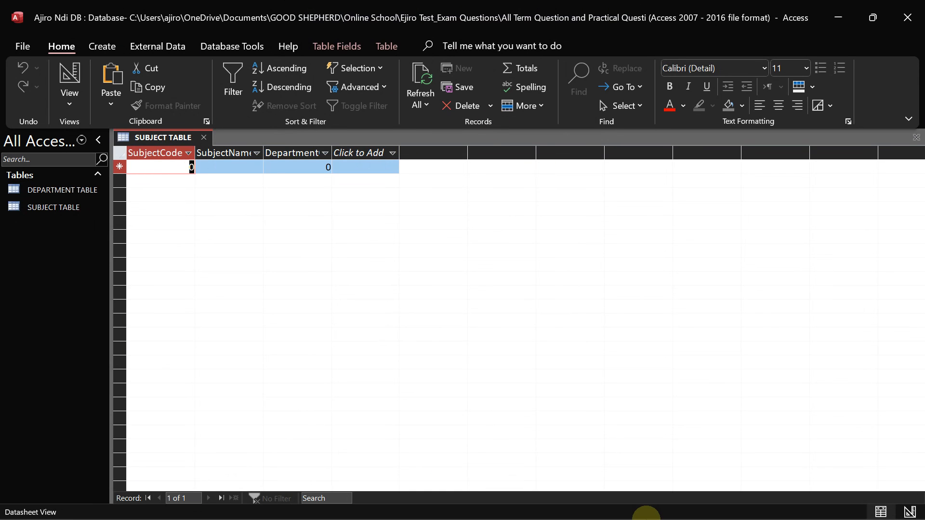
Bring the exam photo with the SUBJECT TABLE and instructions i–iii back to the front
{"action": "mouse_move", "coordinate": [690, 510]}
{"action": "left_click", "coordinate": [651, 503]}
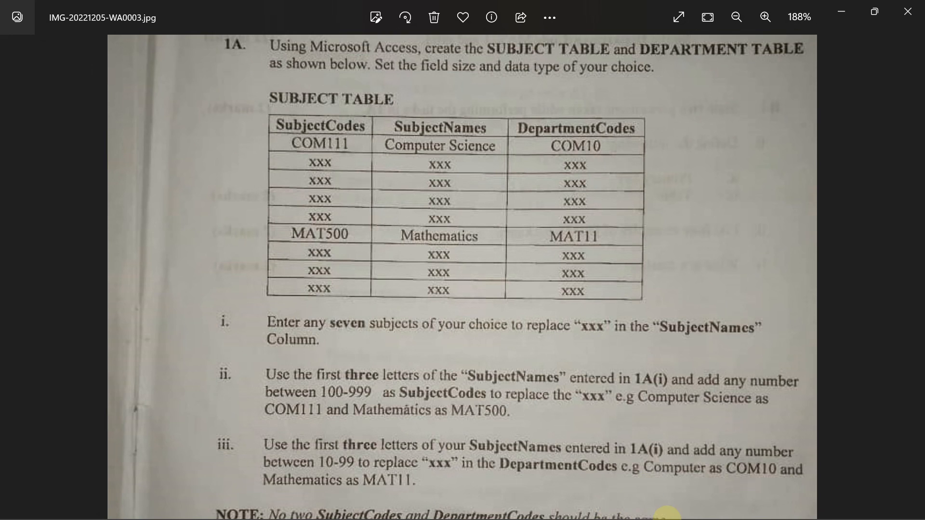
Back in Access, auto-fit the SubjectNames, DepartmentCodes and SubjectCodes columns to their full headers
{"action": "left_click", "coordinate": [683, 508]}
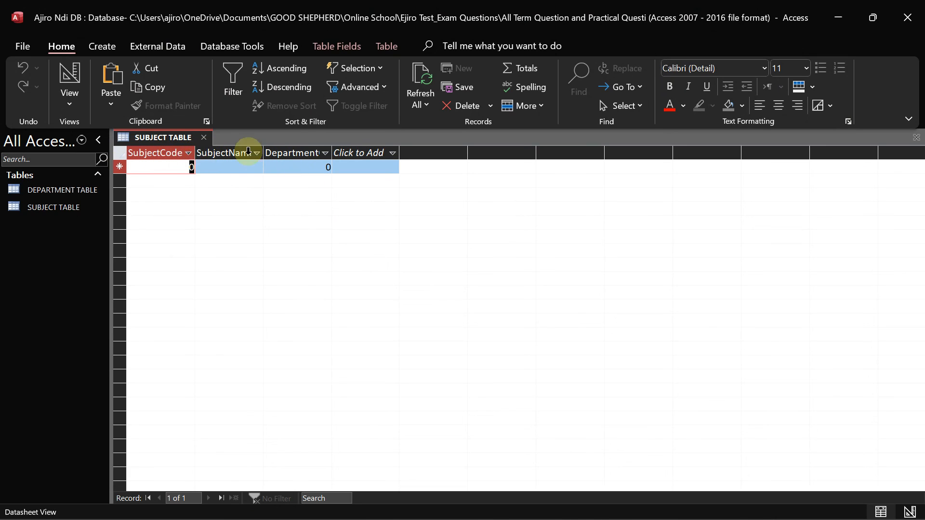
{"action": "double_click", "coordinate": [263, 148]}
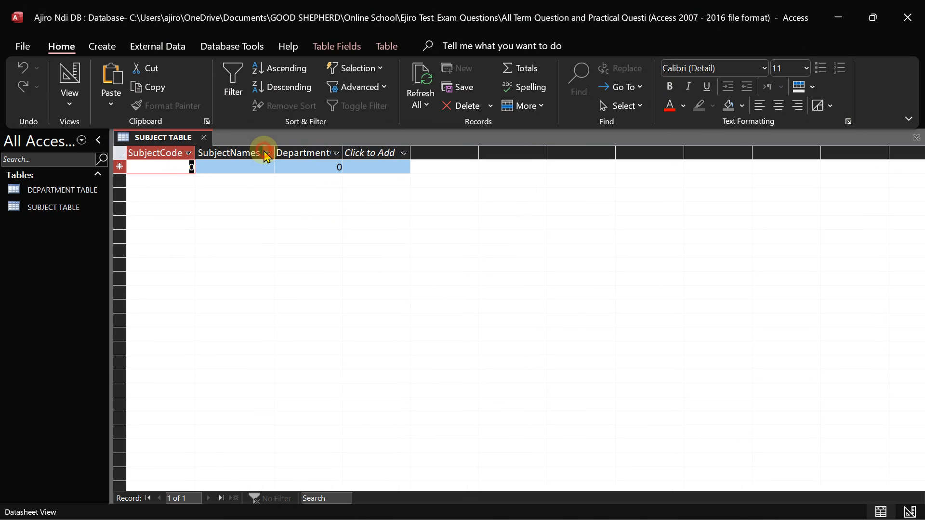
{"action": "double_click", "coordinate": [346, 148]}
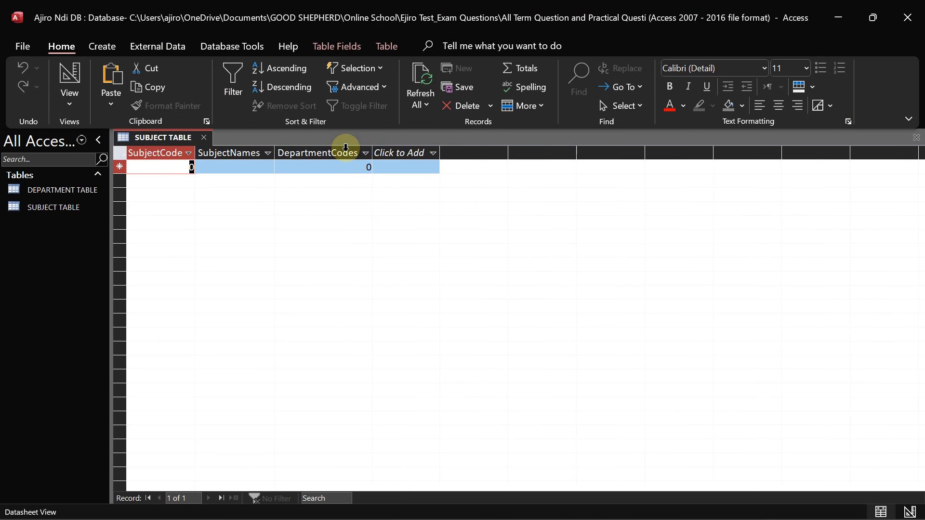
{"action": "double_click", "coordinate": [197, 152]}
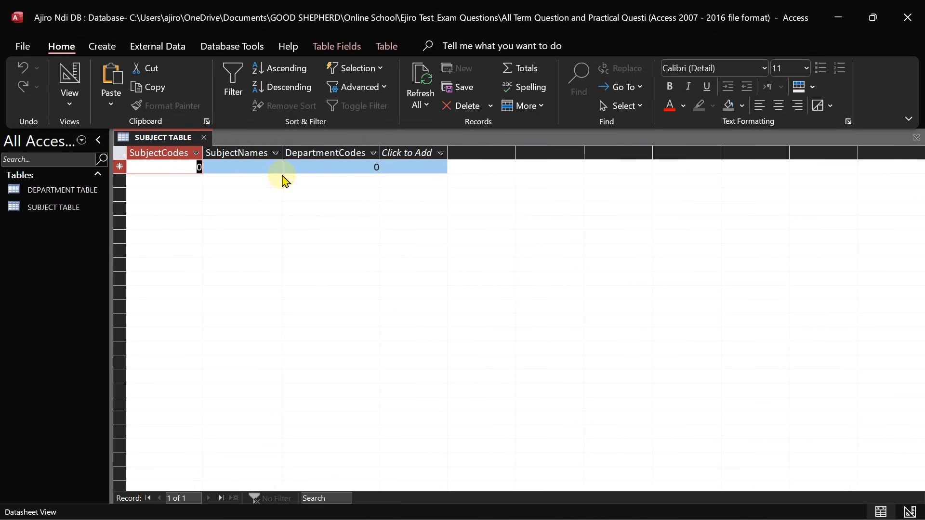
Enter Data Processing and Computer Studies as the first two subject names
{"action": "left_click", "coordinate": [255, 167]}
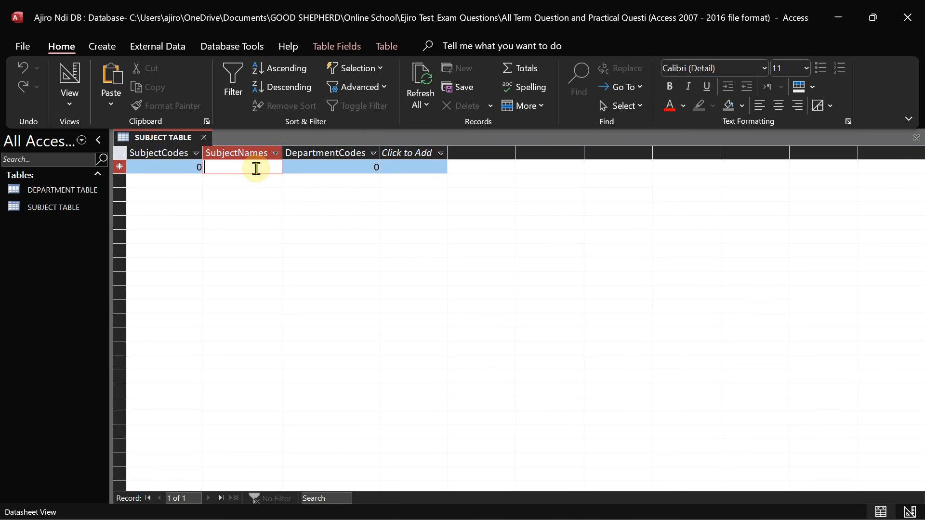
{"action": "type", "text": "Data Processing"}
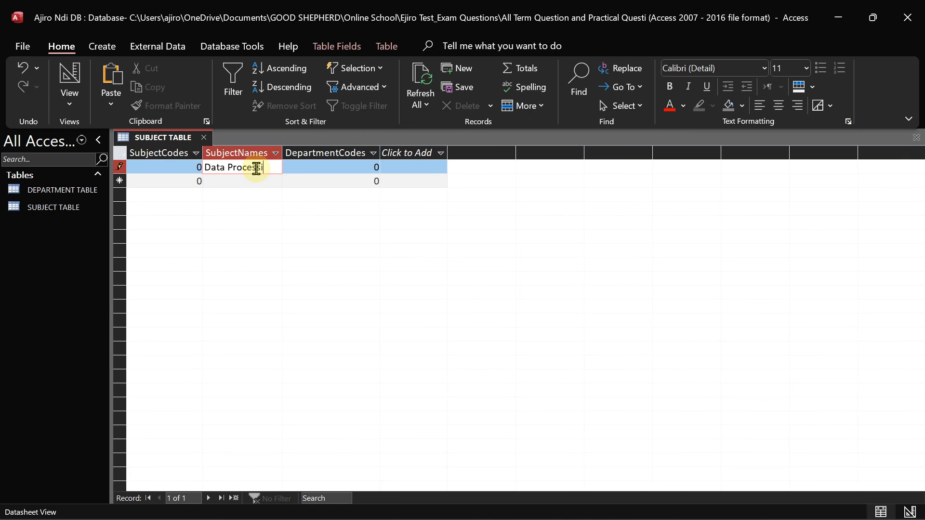
{"action": "left_click", "coordinate": [226, 184]}
{"action": "type", "text": "Computer"}
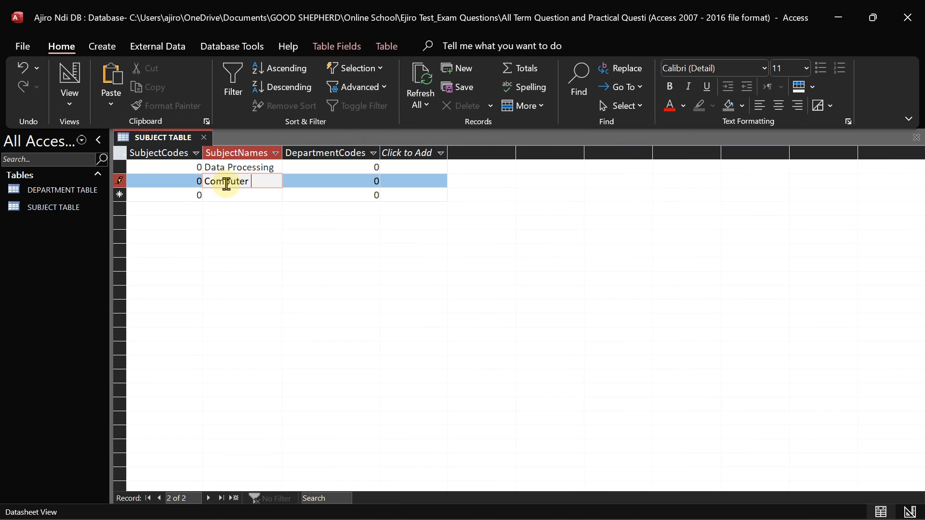
{"action": "type", "text": " Studies"}
{"action": "left_click", "coordinate": [233, 197]}
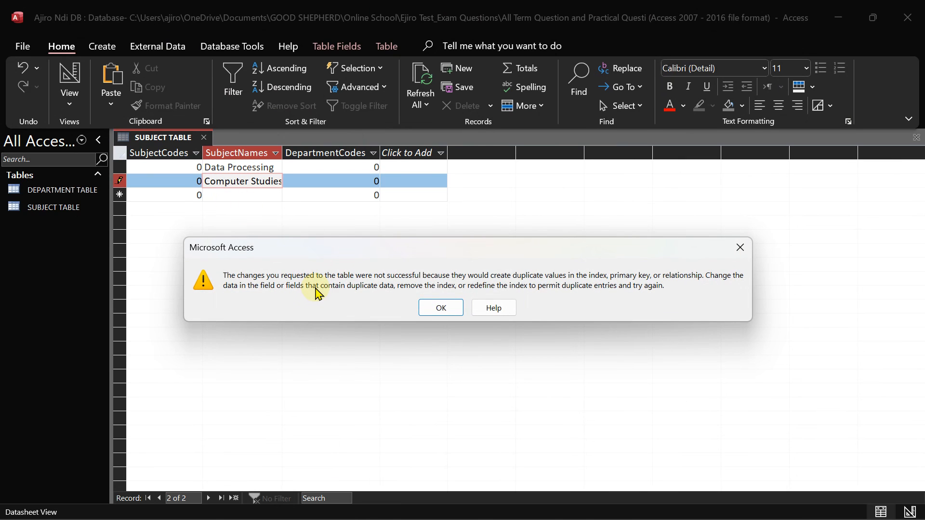
Dismiss the repeated duplicate-values error dialogs, moving down a row
{"action": "left_click", "coordinate": [441, 308]}
{"action": "left_click", "coordinate": [256, 196]}
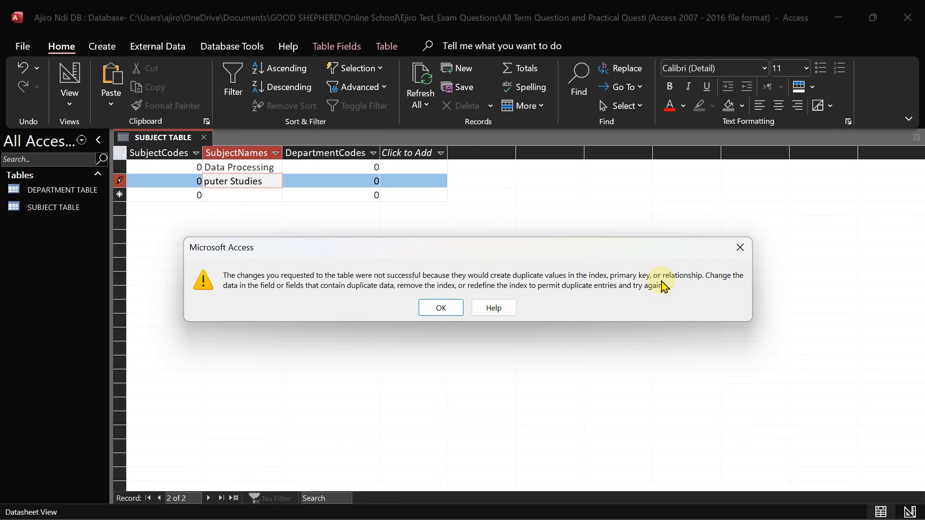
{"action": "left_click", "coordinate": [451, 308]}
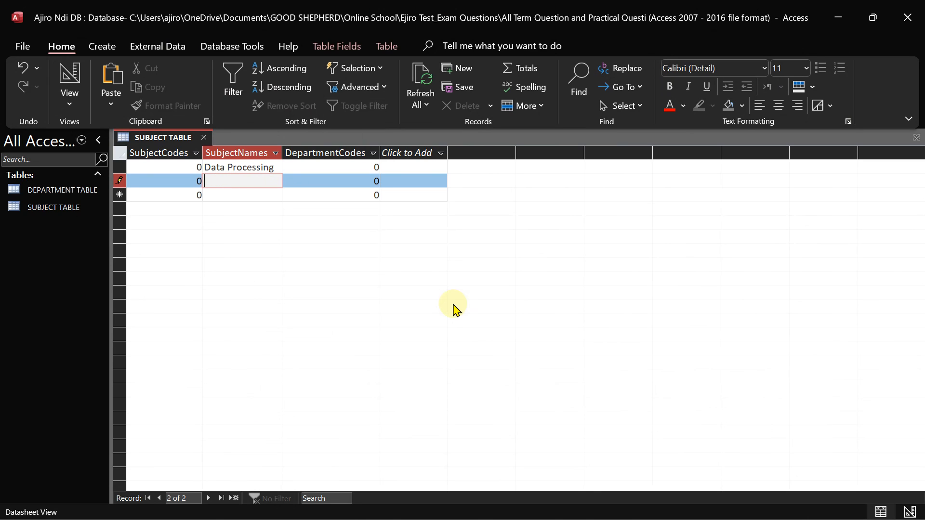
{"action": "key", "text": "Down"}
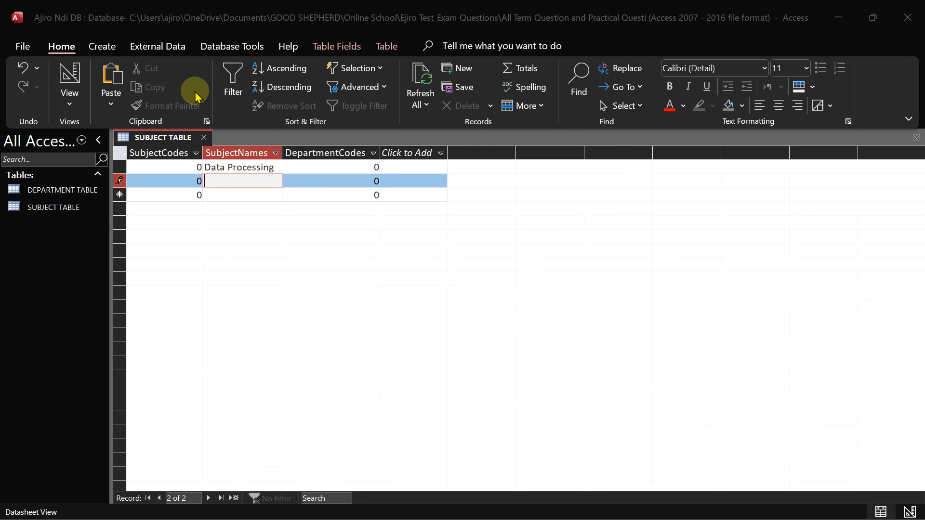
{"action": "left_click", "coordinate": [439, 311]}
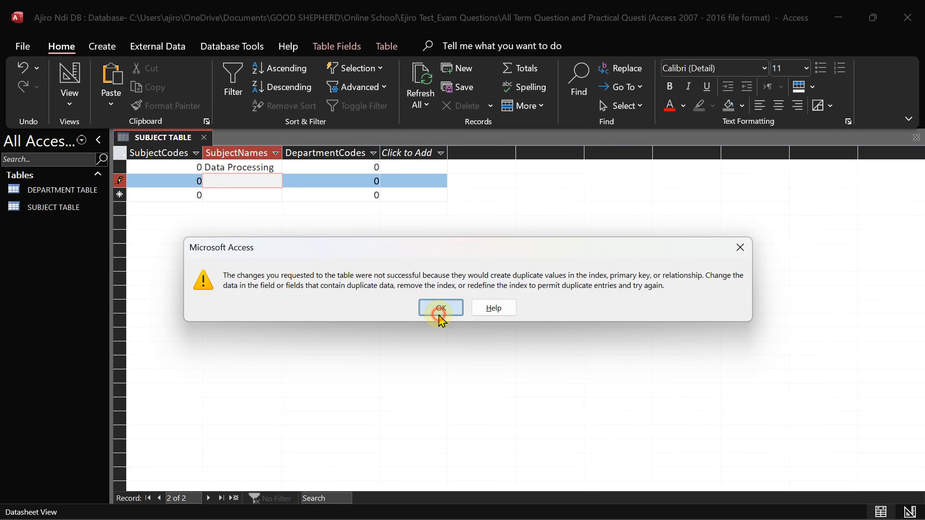
Try switching the table to Design View, dismissing the duplicate-values error again
{"action": "left_click", "coordinate": [67, 105]}
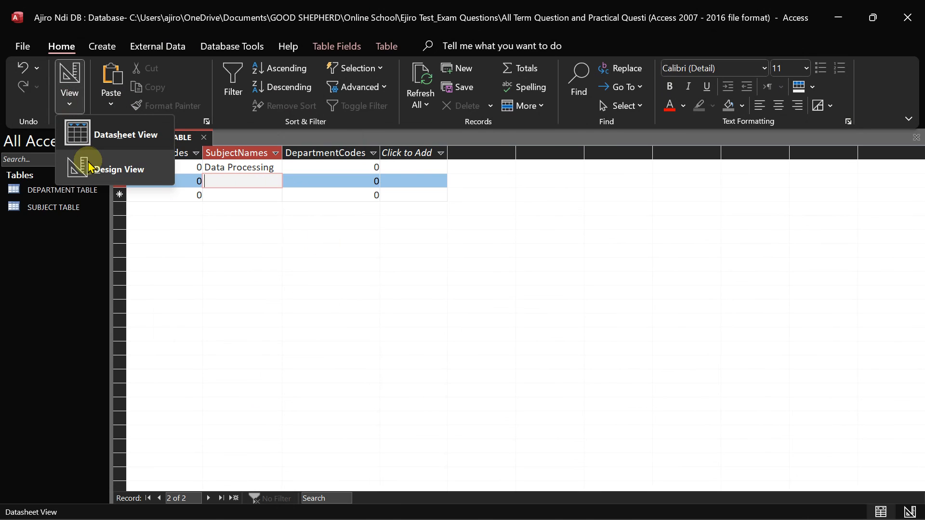
{"action": "left_click", "coordinate": [90, 168]}
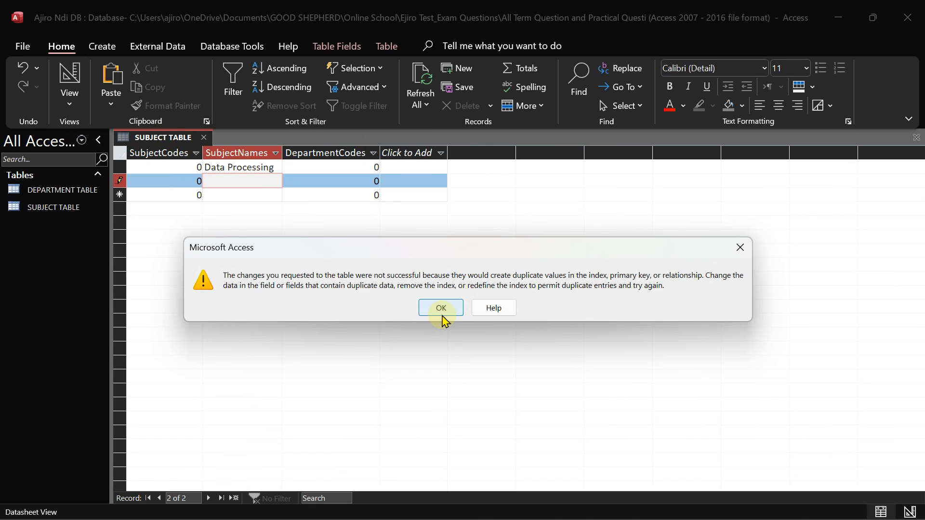
{"action": "left_click", "coordinate": [442, 308]}
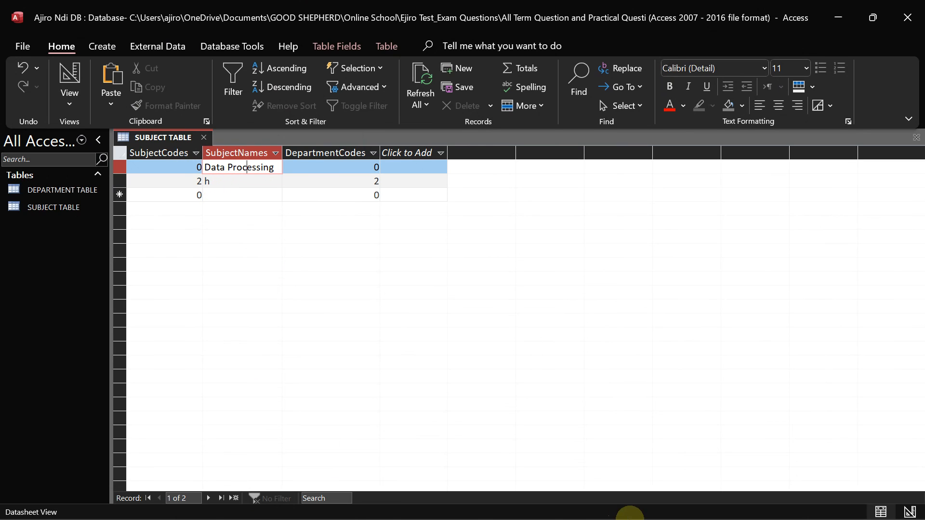
{"action": "left_click", "coordinate": [654, 507]}
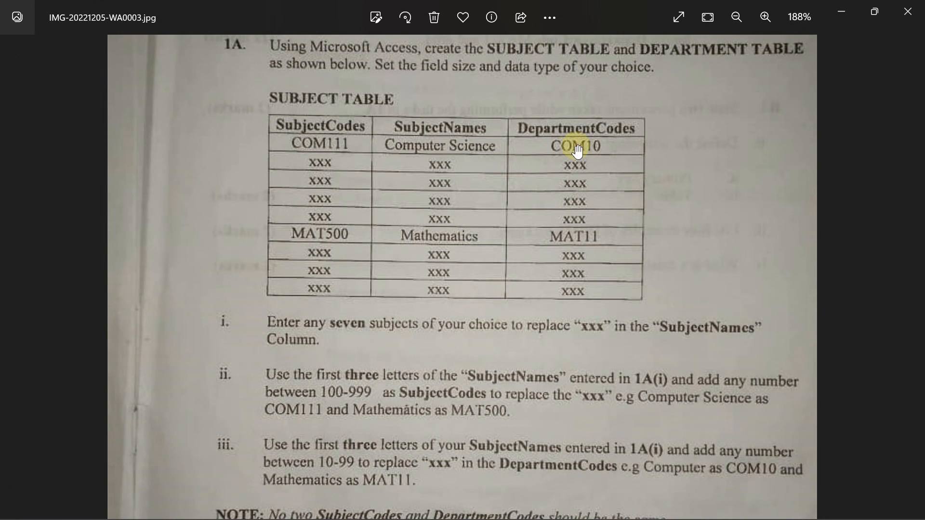
{"action": "left_click", "coordinate": [683, 503]}
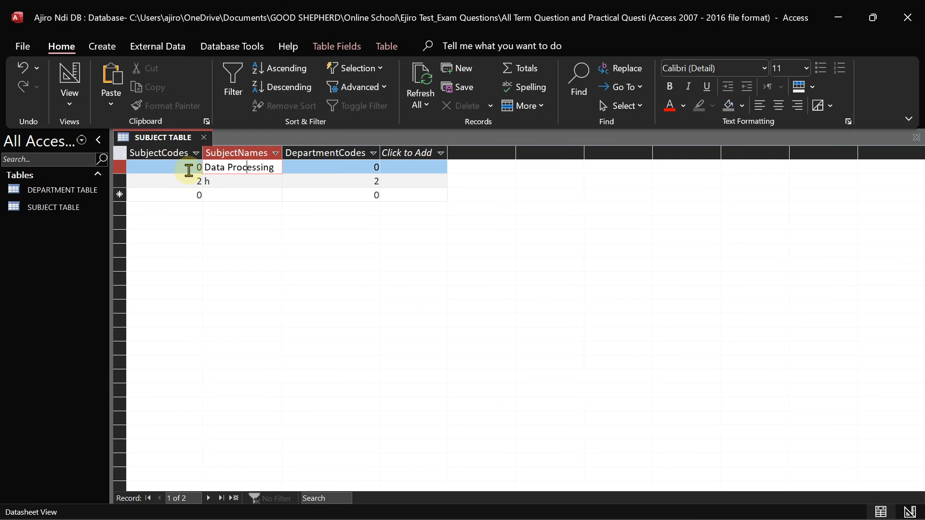
Open SUBJECT TABLE in Design View and change SubjectCodes to Short Text
{"action": "left_click", "coordinate": [188, 170]}
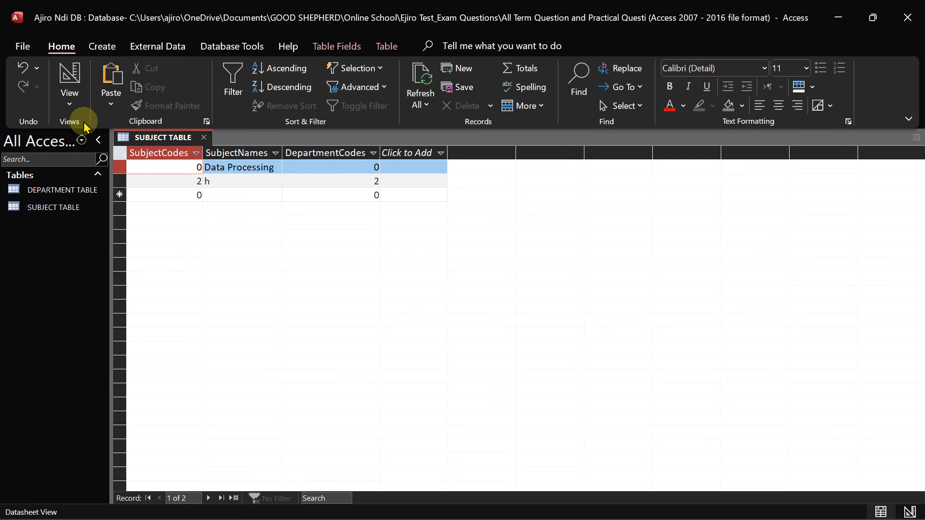
{"action": "left_click", "coordinate": [70, 99]}
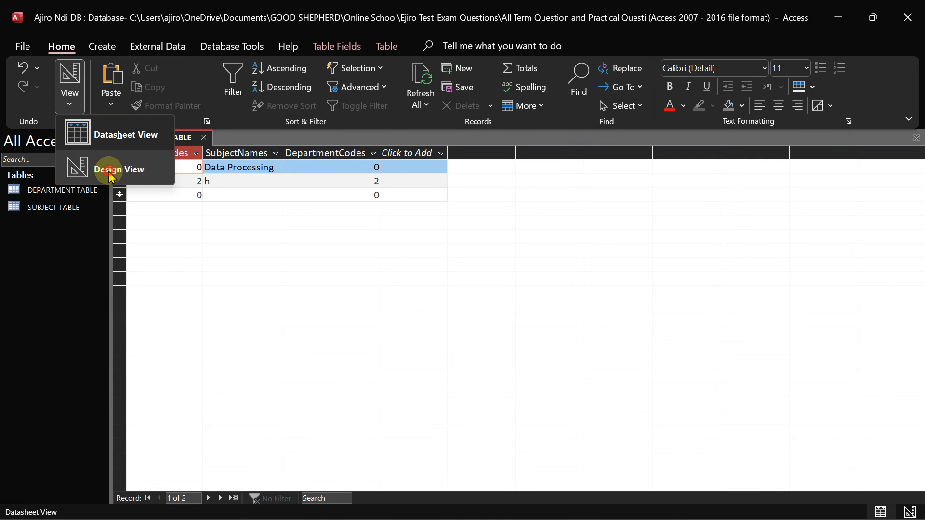
{"action": "left_click", "coordinate": [107, 170]}
{"action": "left_click", "coordinate": [300, 167]}
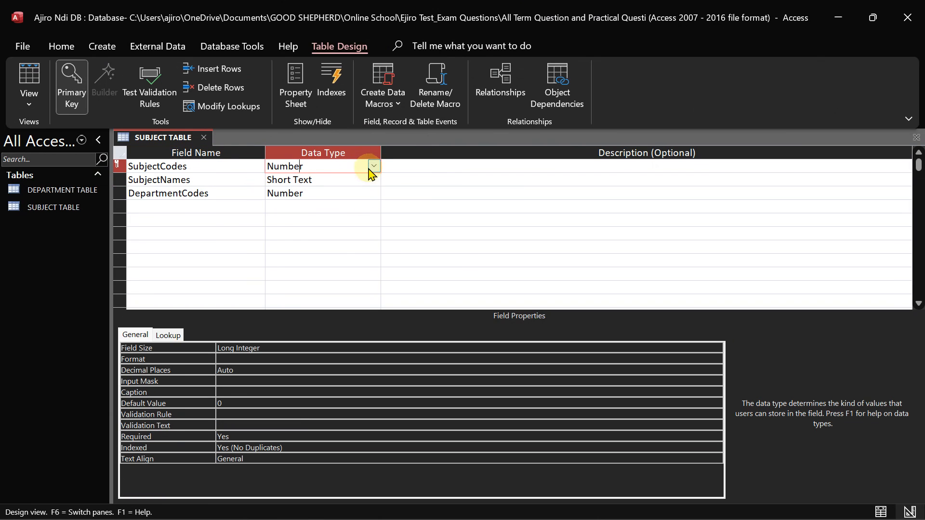
{"action": "left_click", "coordinate": [374, 167]}
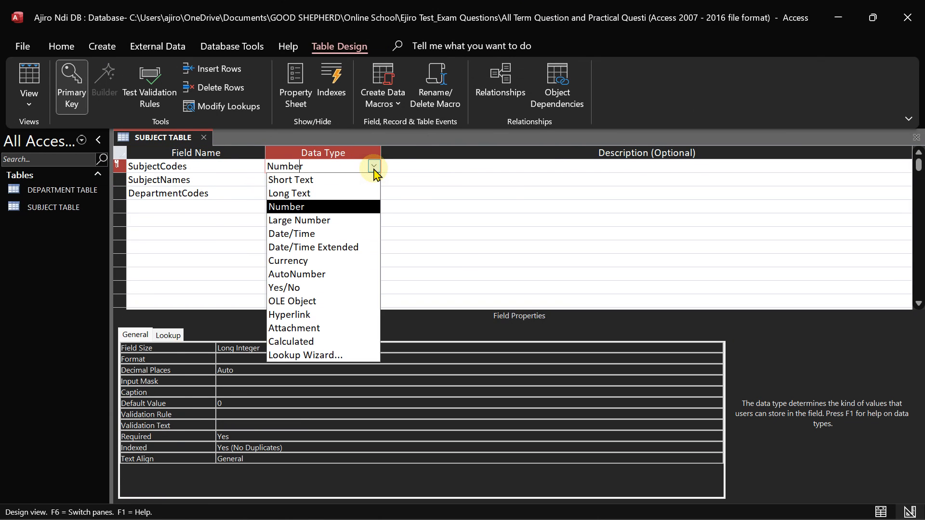
{"action": "left_click", "coordinate": [316, 182]}
{"action": "left_click", "coordinate": [29, 89]}
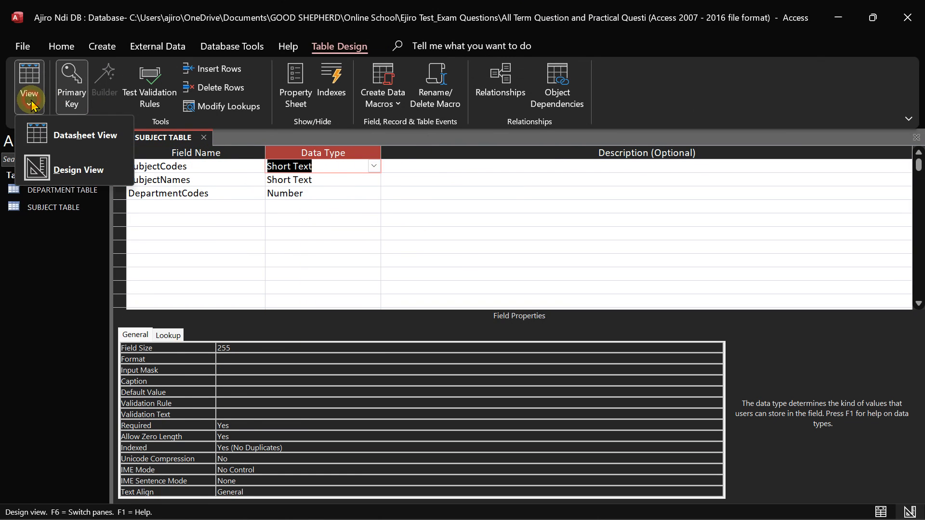
{"action": "left_click", "coordinate": [77, 167]}
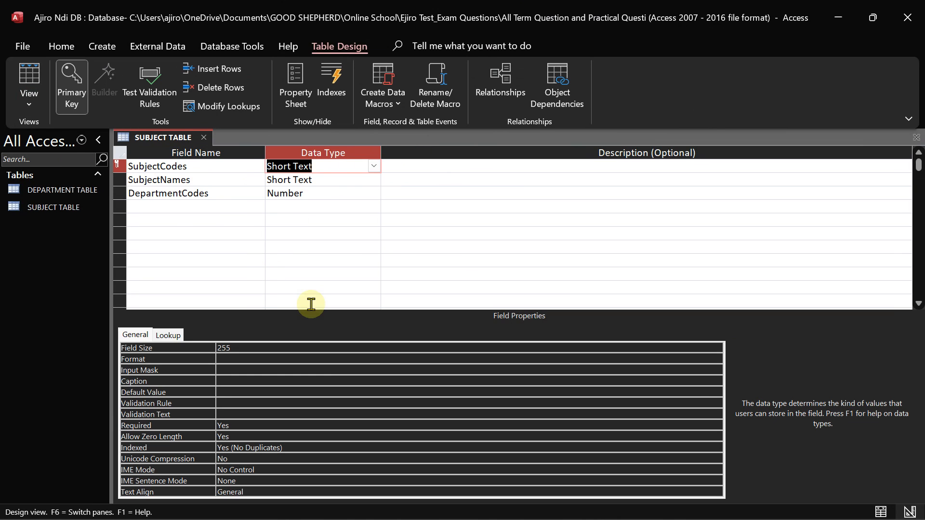
Check the exam question photo, then return to the Access table design
{"action": "mouse_move", "coordinate": [603, 505]}
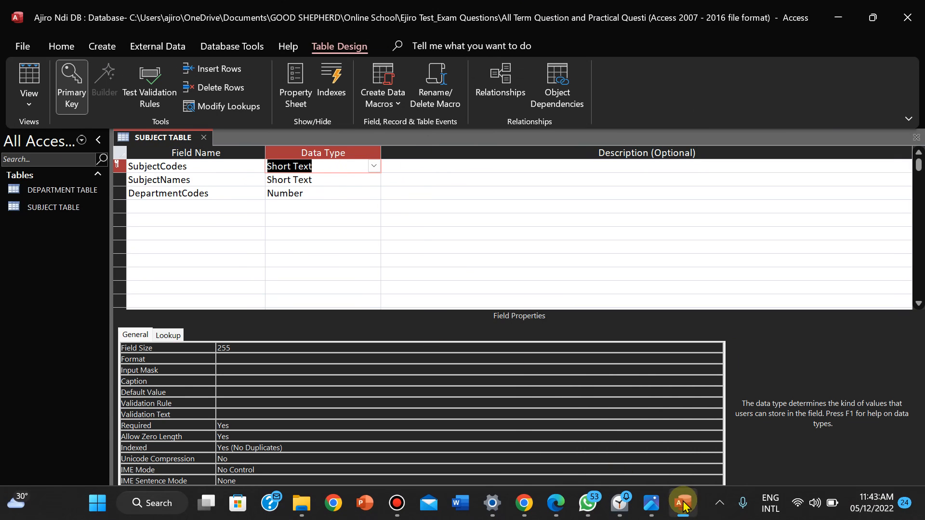
{"action": "mouse_move", "coordinate": [677, 506]}
{"action": "mouse_move", "coordinate": [561, 506]}
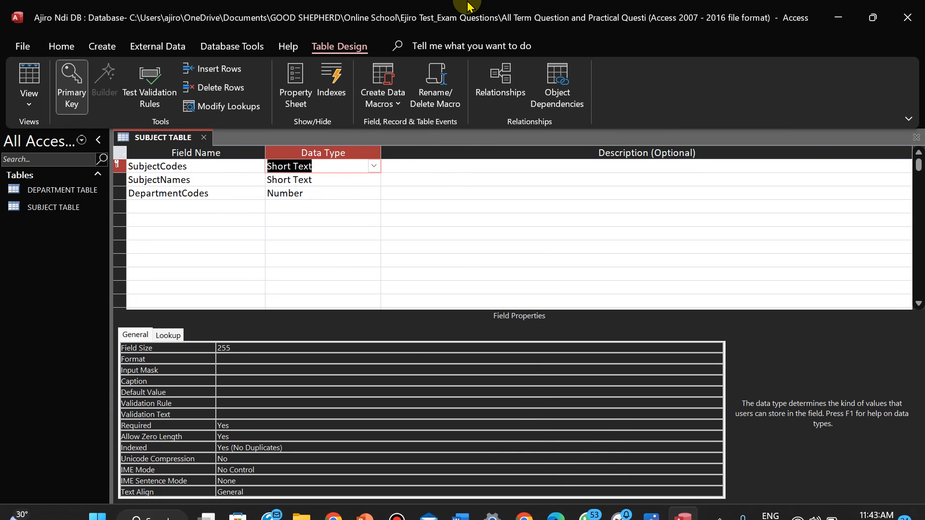
{"action": "left_click", "coordinate": [528, 10]}
{"action": "left_click", "coordinate": [528, 9]}
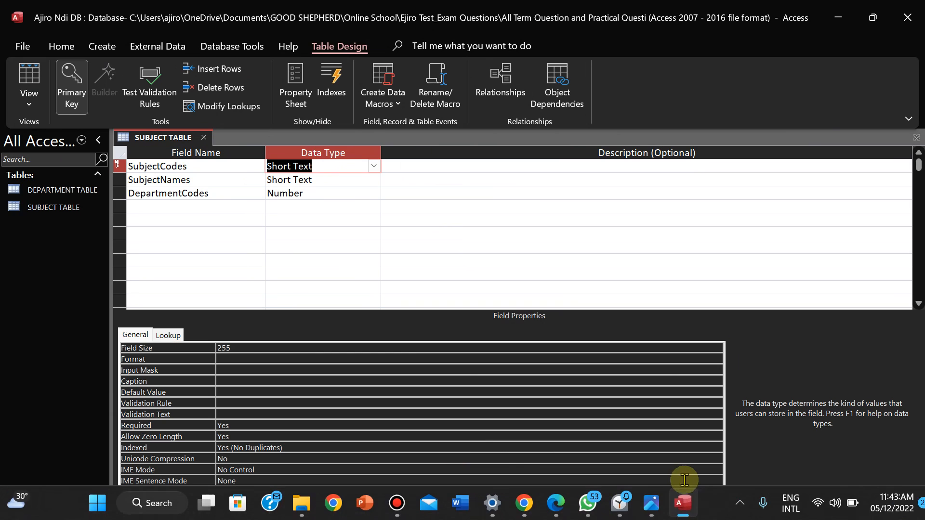
{"action": "left_click", "coordinate": [658, 506]}
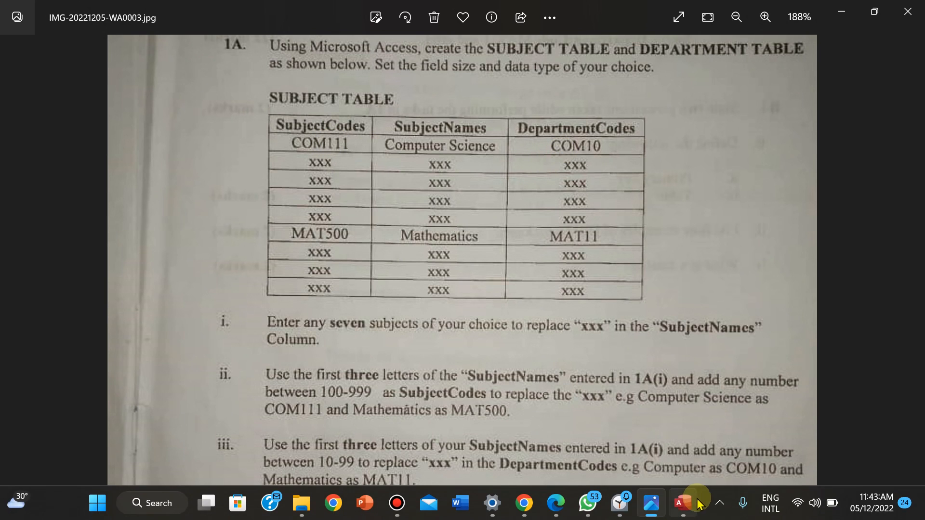
{"action": "left_click", "coordinate": [683, 506]}
Change DepartmentCodes to Short Text and return to Datasheet View
{"action": "left_click", "coordinate": [297, 192]}
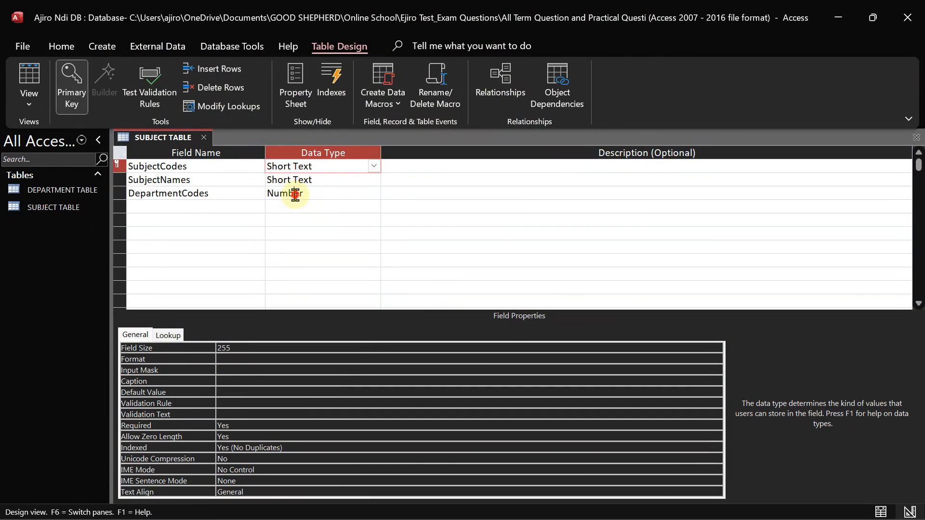
{"action": "left_click", "coordinate": [374, 194]}
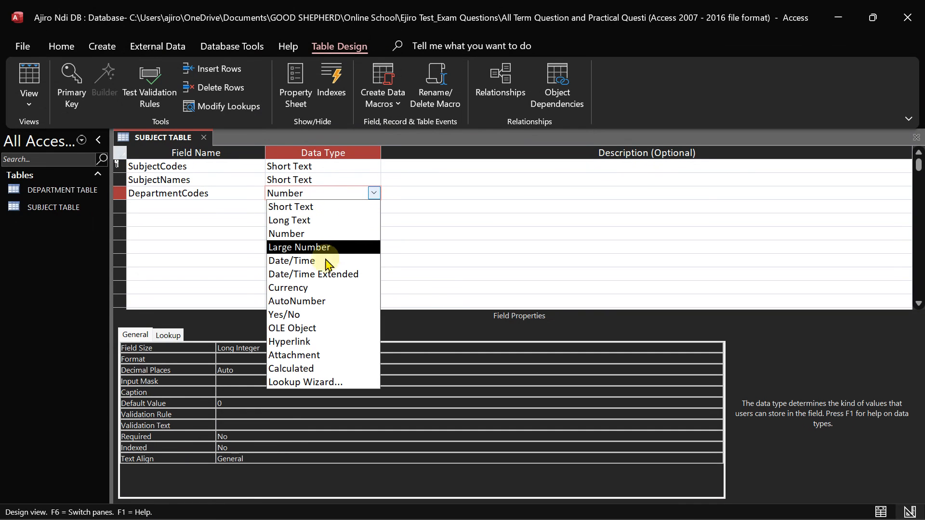
{"action": "left_click", "coordinate": [289, 207]}
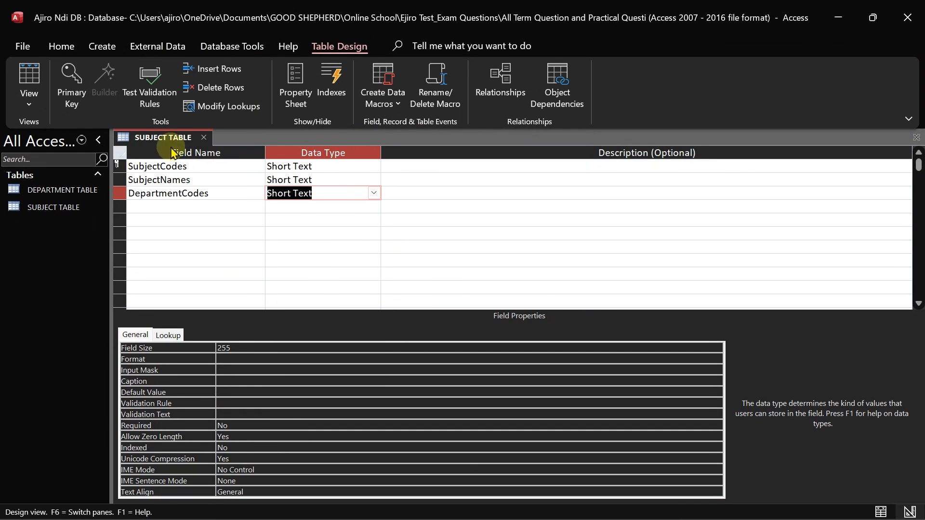
{"action": "left_click", "coordinate": [30, 103]}
{"action": "left_click", "coordinate": [59, 133]}
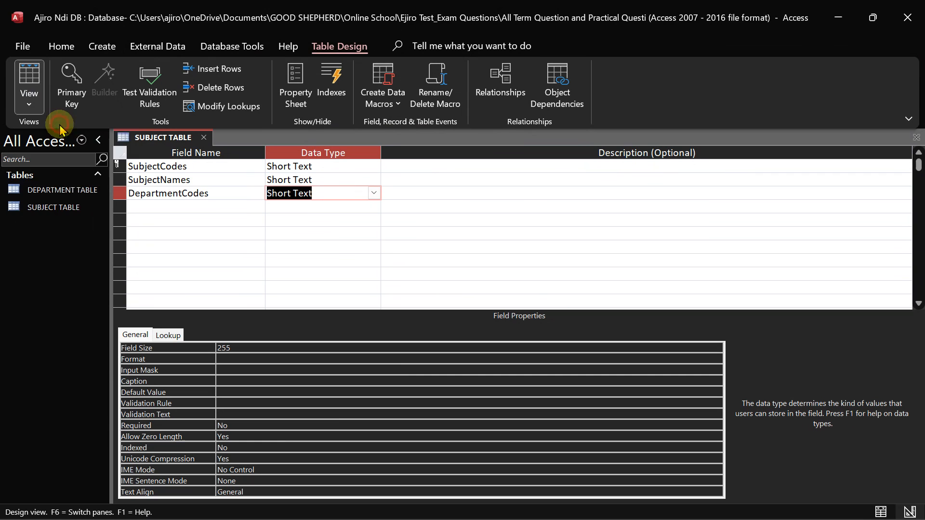
Save the design and give Data Processing code COM111 with department COM10
{"action": "left_click", "coordinate": [426, 313]}
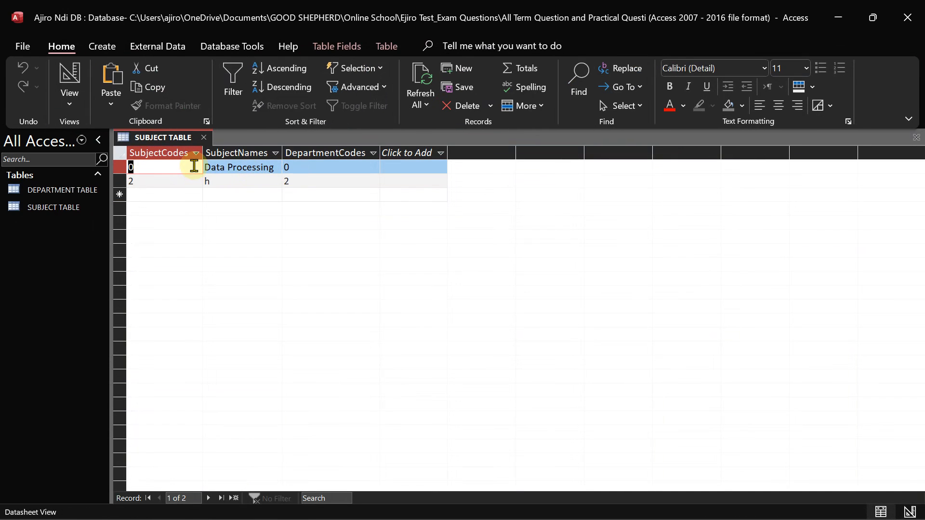
{"action": "type", "text": "COM111"}
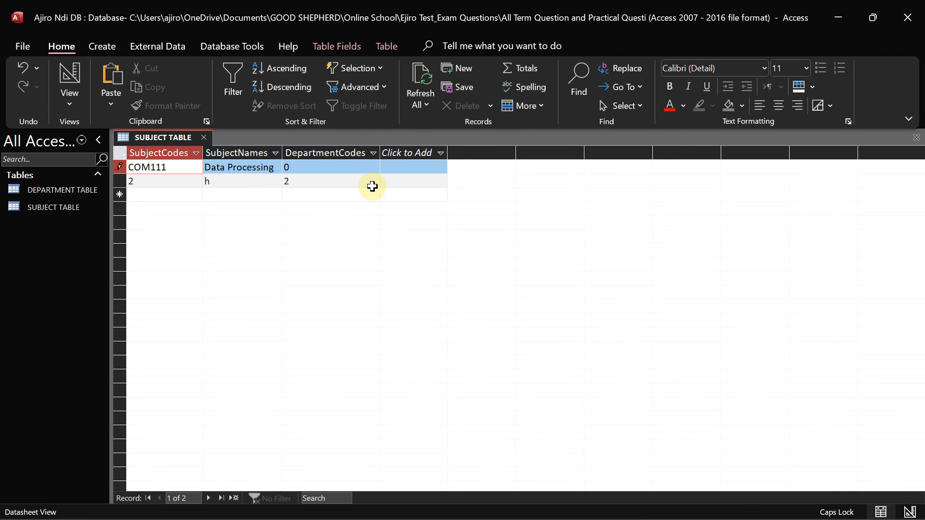
{"action": "left_click", "coordinate": [328, 167]}
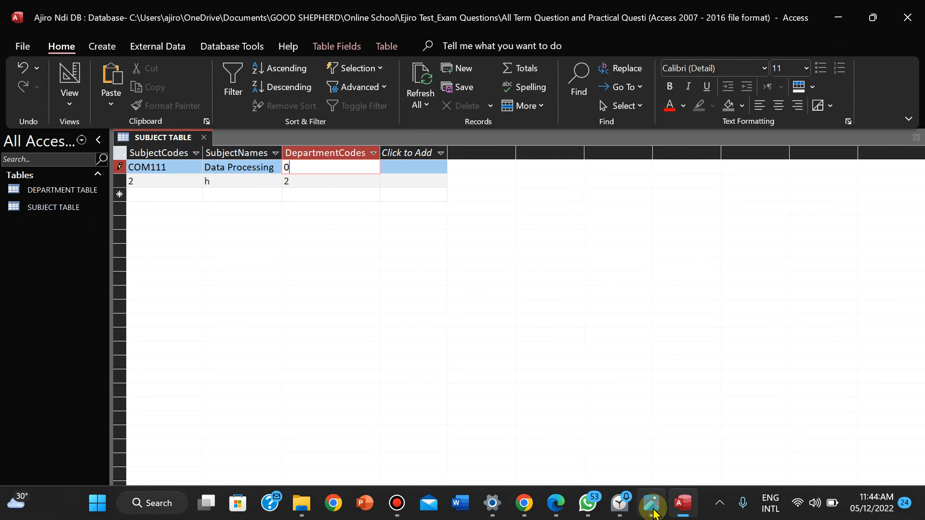
{"action": "left_click", "coordinate": [653, 511]}
{"action": "left_click", "coordinate": [654, 512]}
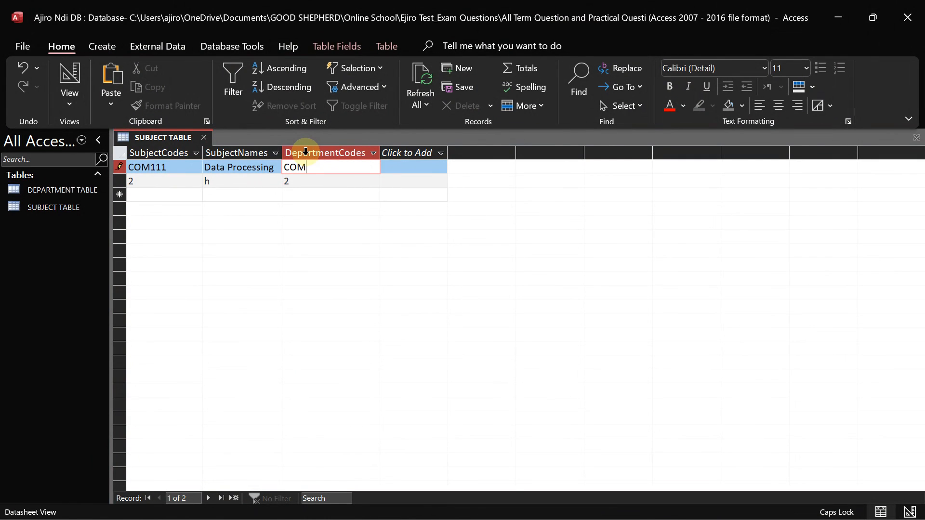
{"action": "left_click", "coordinate": [169, 185]}
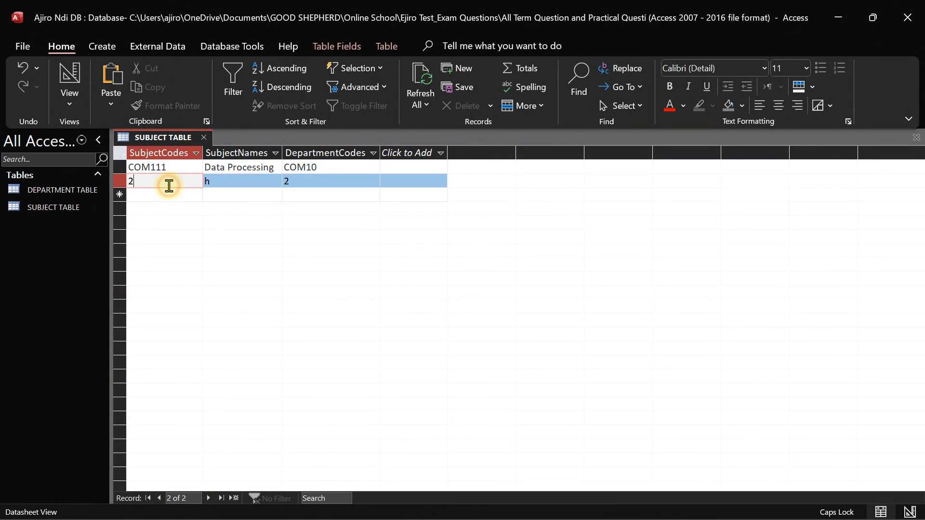
Rename record 2 from h to Computer Studies and auto-fit the SubjectNames column
{"action": "left_click", "coordinate": [257, 182]}
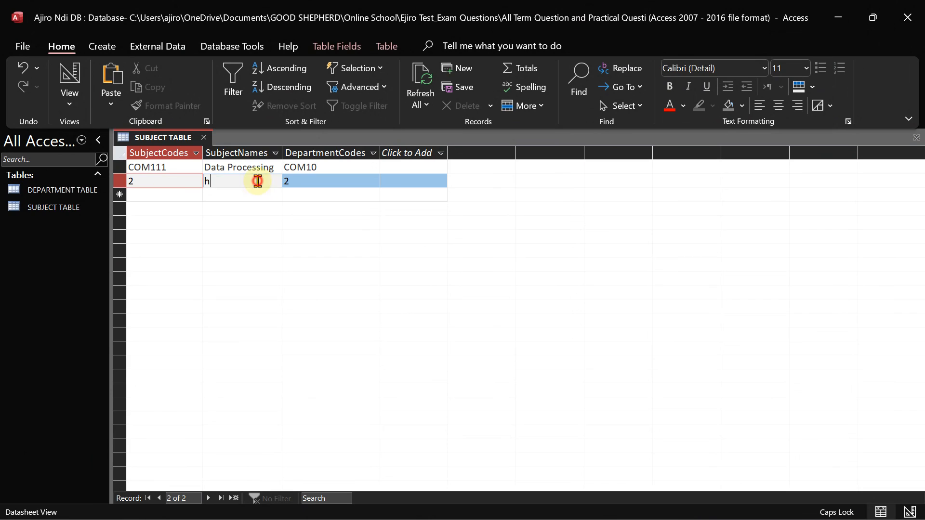
{"action": "key", "text": "BackSpace"}
{"action": "type", "text": "C"}
{"action": "key", "text": "Caps_Lock"}
{"action": "type", "text": "omputer S"}
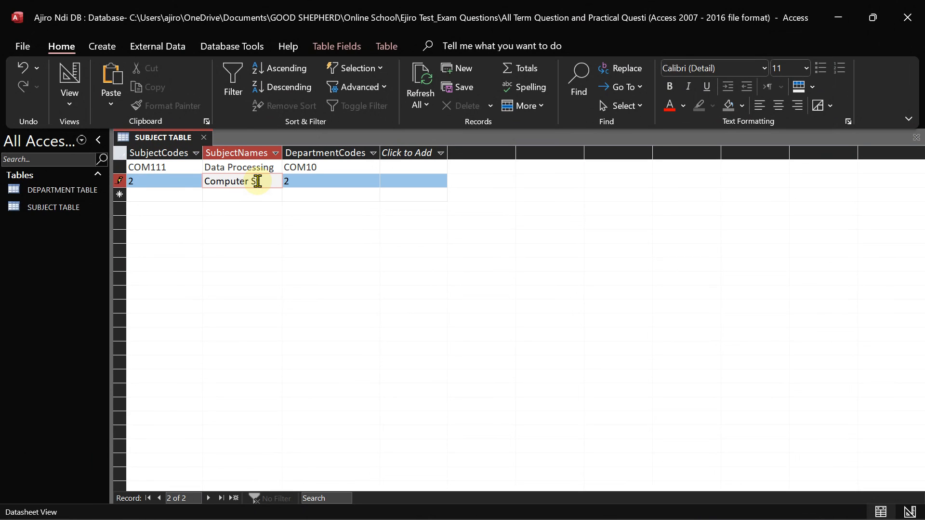
{"action": "type", "text": "tudies"}
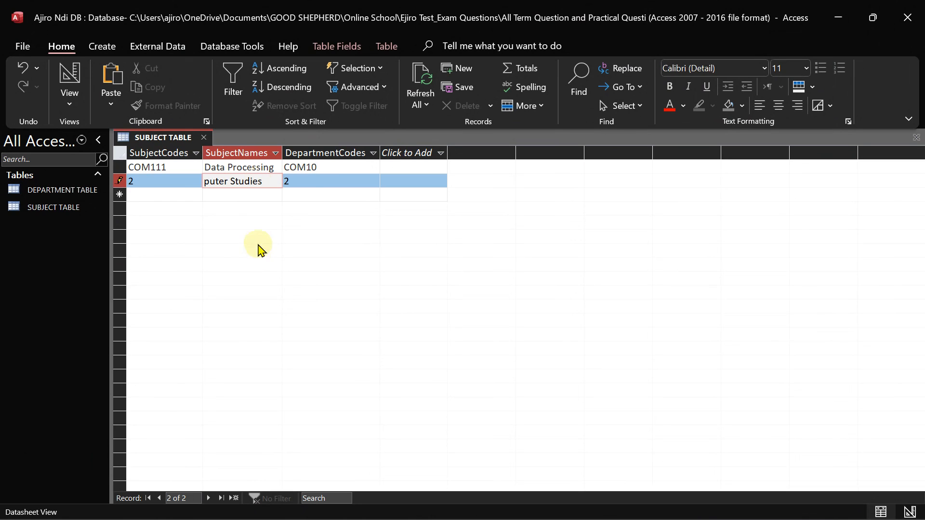
{"action": "left_click", "coordinate": [316, 186]}
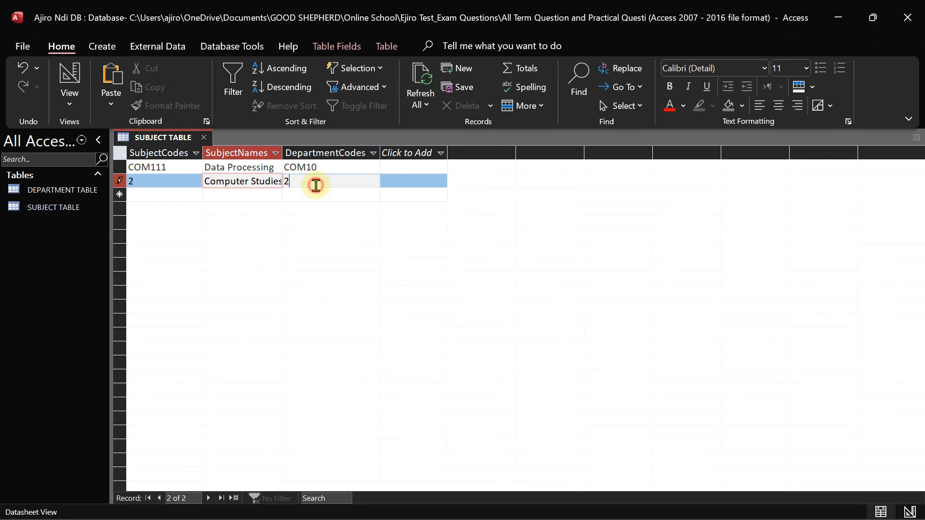
{"action": "double_click", "coordinate": [282, 153]}
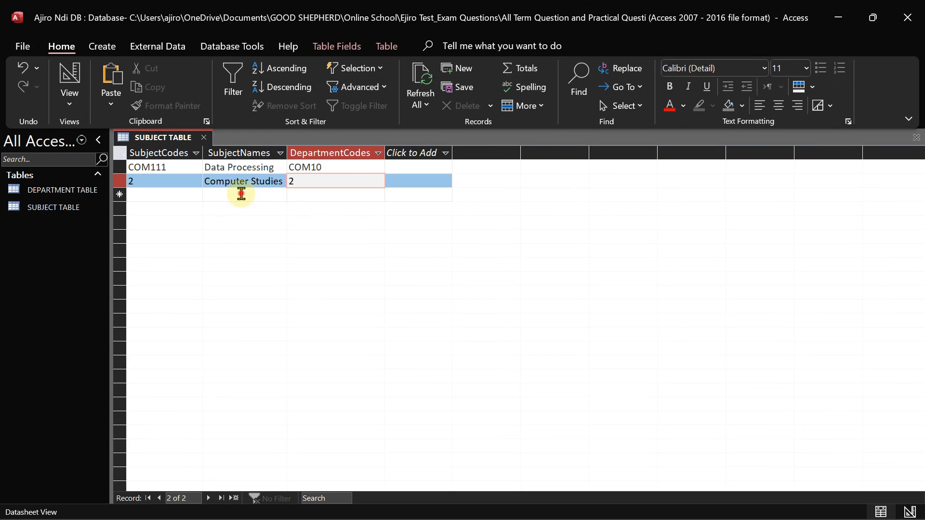
Add a Mathematics record with department code 1, clearing the missing-code warning
{"action": "left_click", "coordinate": [242, 195]}
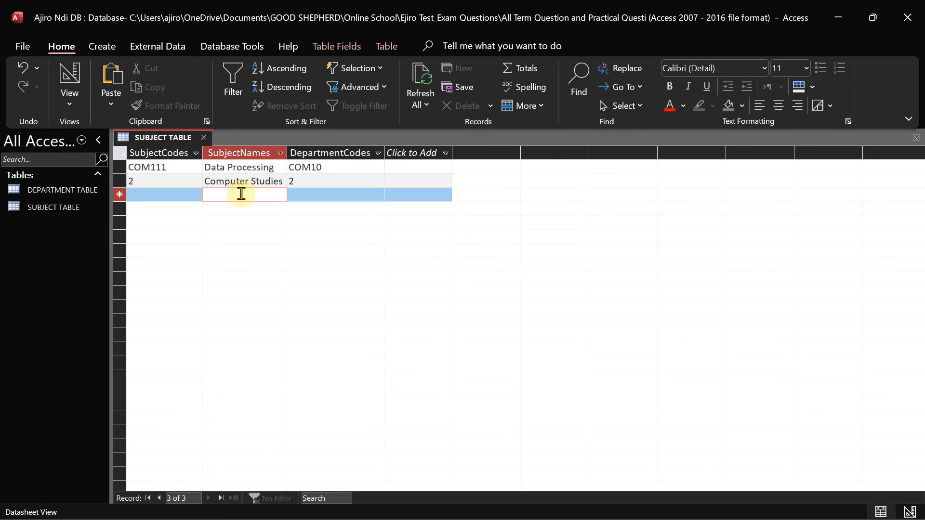
{"action": "type", "text": "Mathematics"}
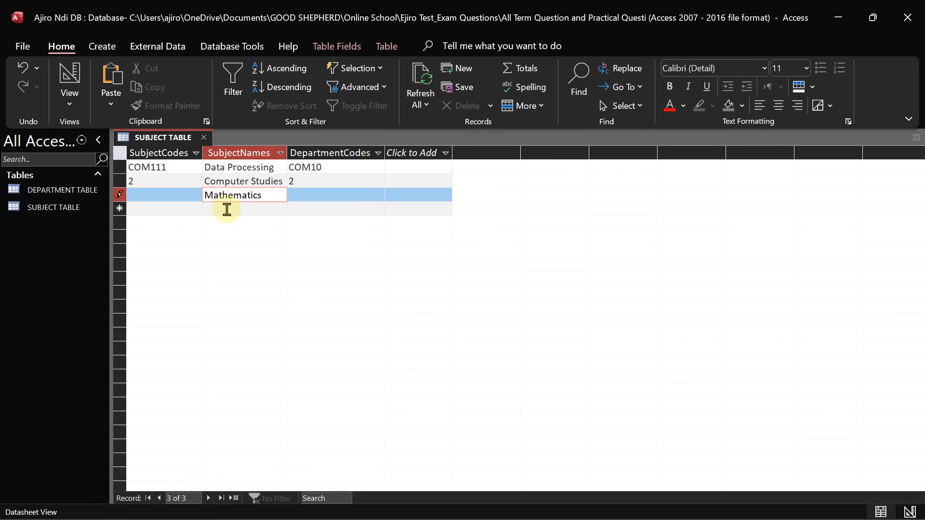
{"action": "left_click", "coordinate": [225, 208]}
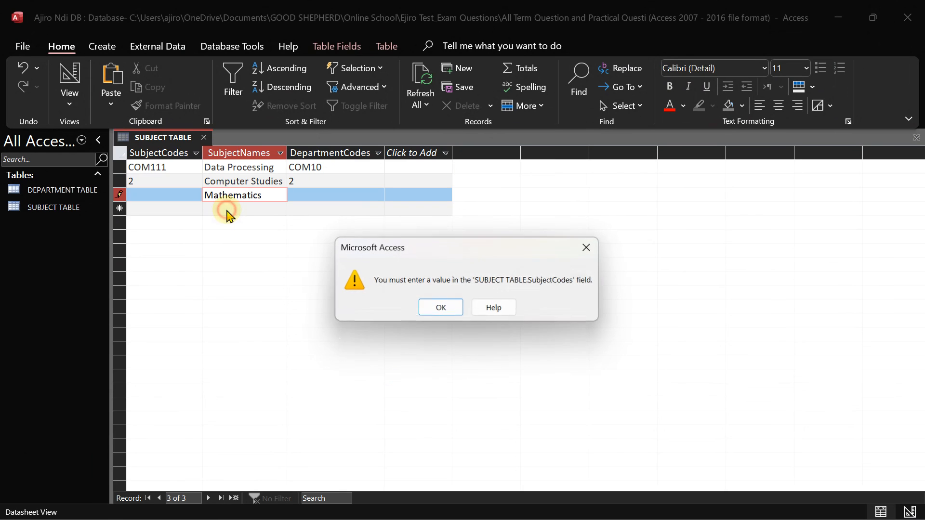
{"action": "left_click", "coordinate": [437, 320]}
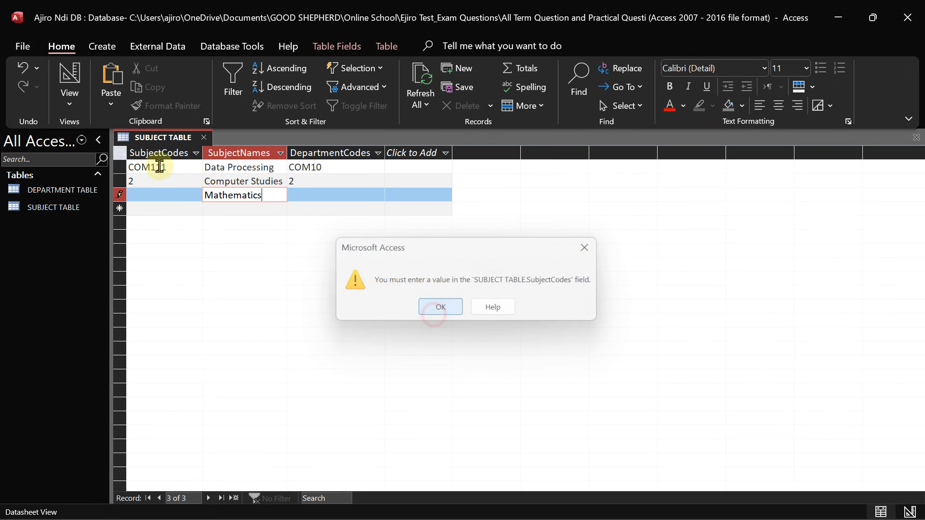
{"action": "left_click", "coordinate": [159, 196]}
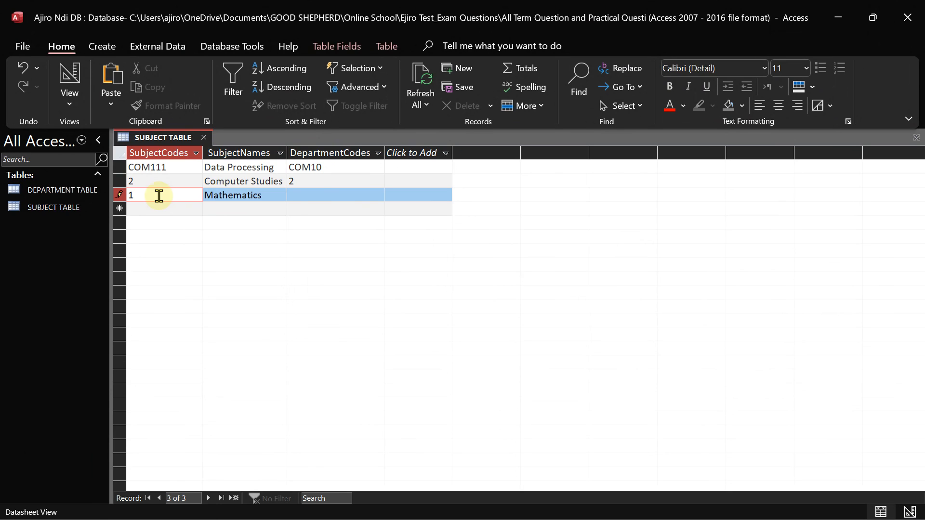
{"action": "left_click", "coordinate": [306, 196]}
{"action": "type", "text": "1"}
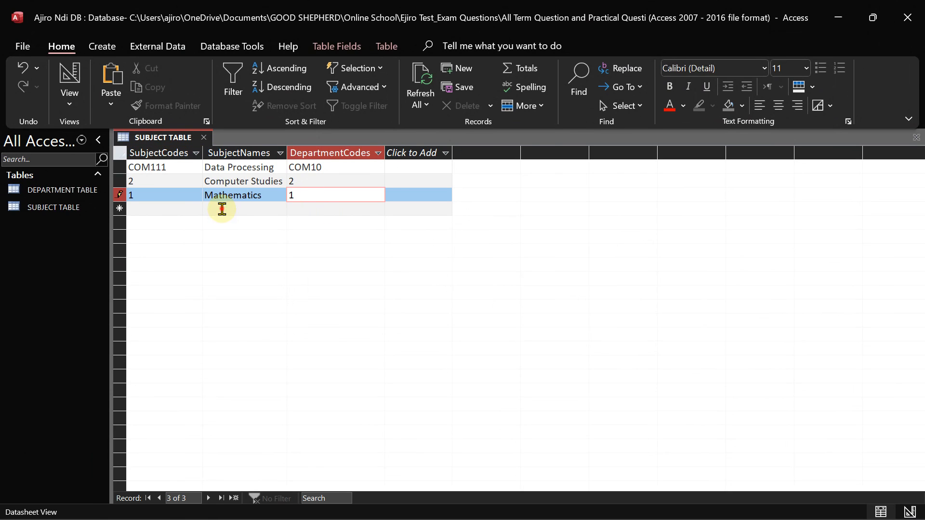
{"action": "left_click", "coordinate": [222, 210]}
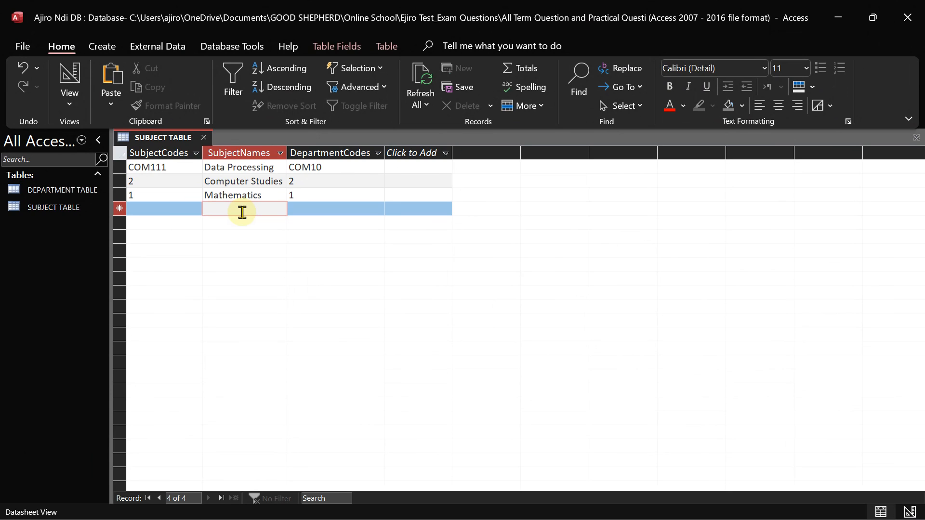
Start a Chemistry record with subject code 1 and department code 1
{"action": "type", "text": "Chemistry"}
{"action": "left_click", "coordinate": [152, 210]}
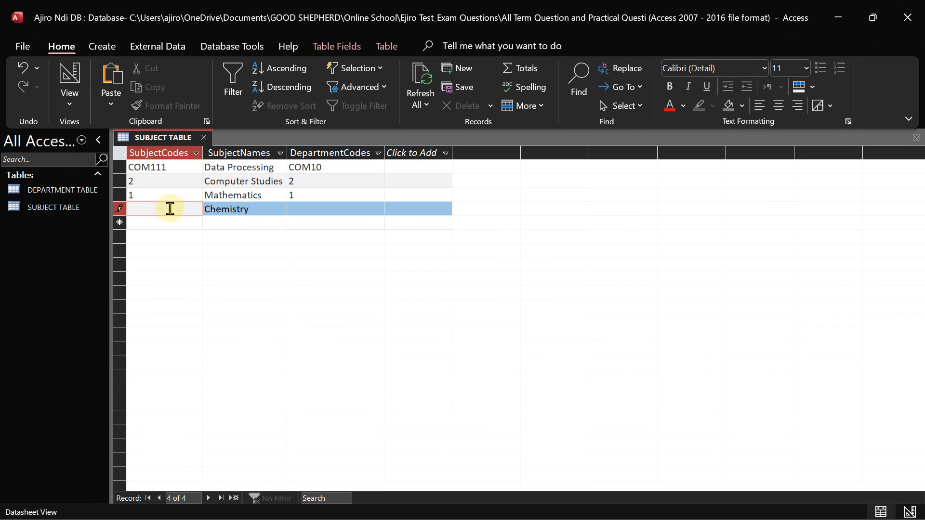
{"action": "type", "text": "1"}
{"action": "left_click", "coordinate": [314, 205]}
{"action": "type", "text": "1"}
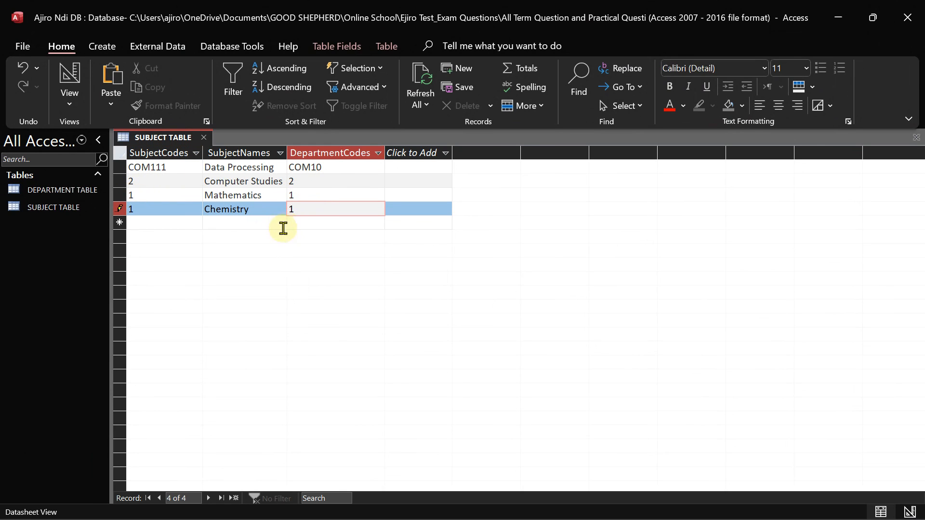
Resolve the duplicate-values warning by changing Chemistry's subject code from 1 to 3
{"action": "left_click", "coordinate": [237, 225]}
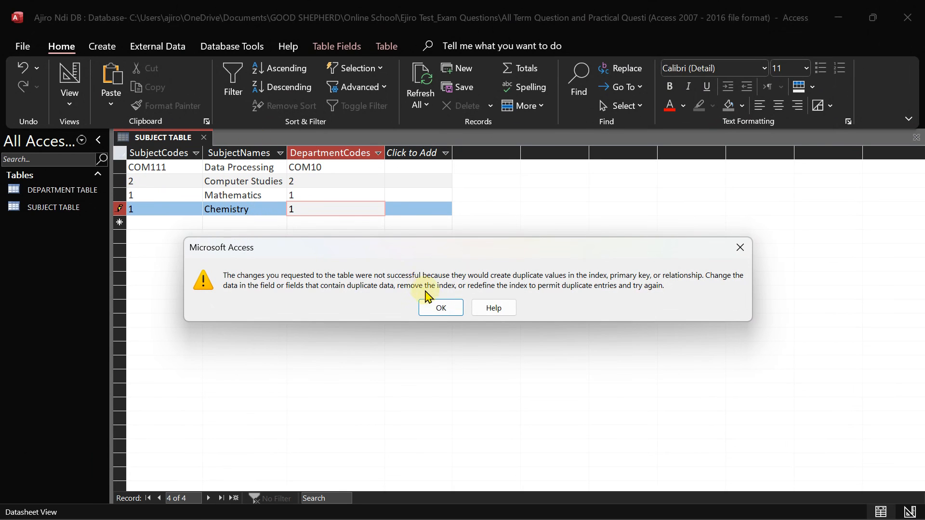
{"action": "left_click", "coordinate": [434, 306]}
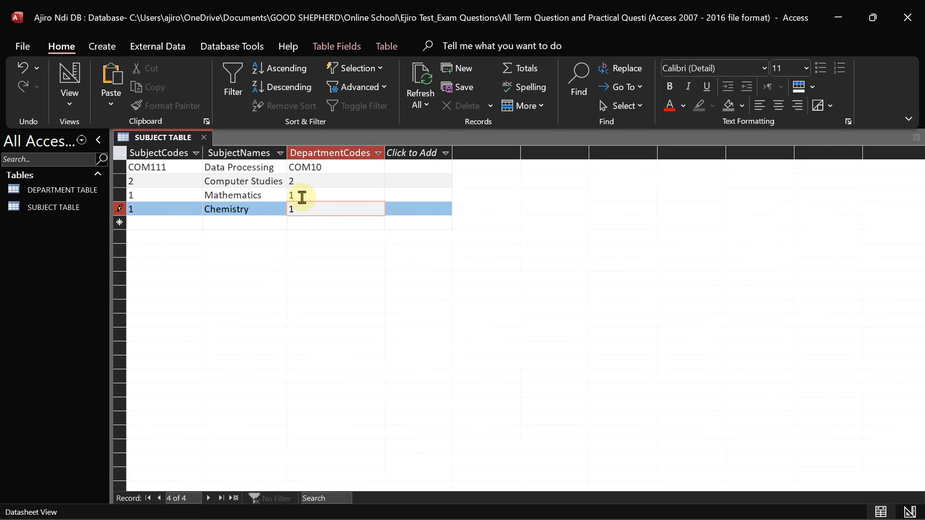
{"action": "left_click", "coordinate": [238, 209]}
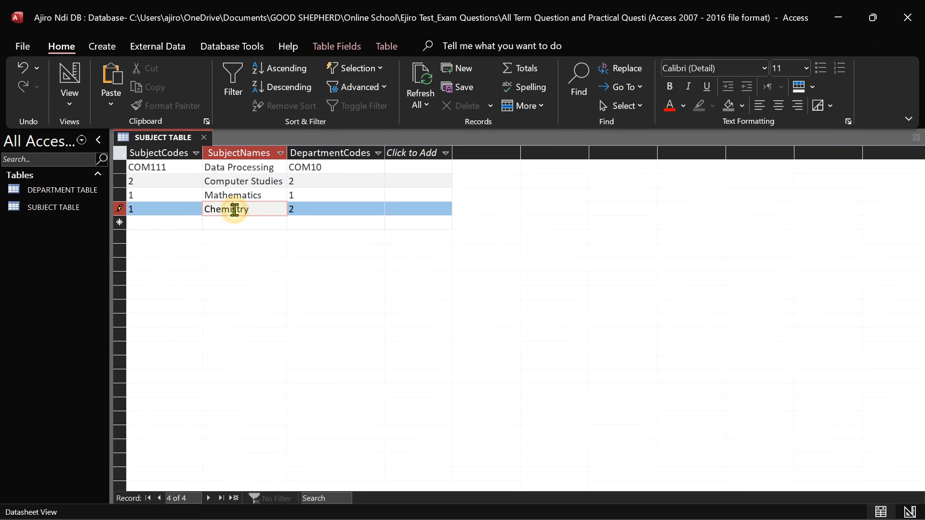
{"action": "left_click", "coordinate": [222, 222]}
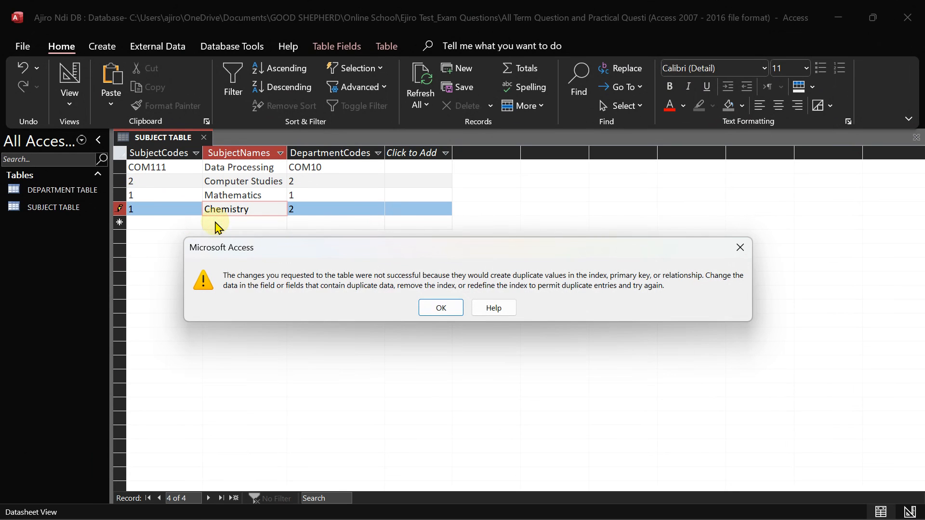
{"action": "left_click", "coordinate": [440, 312]}
{"action": "left_click", "coordinate": [145, 207]}
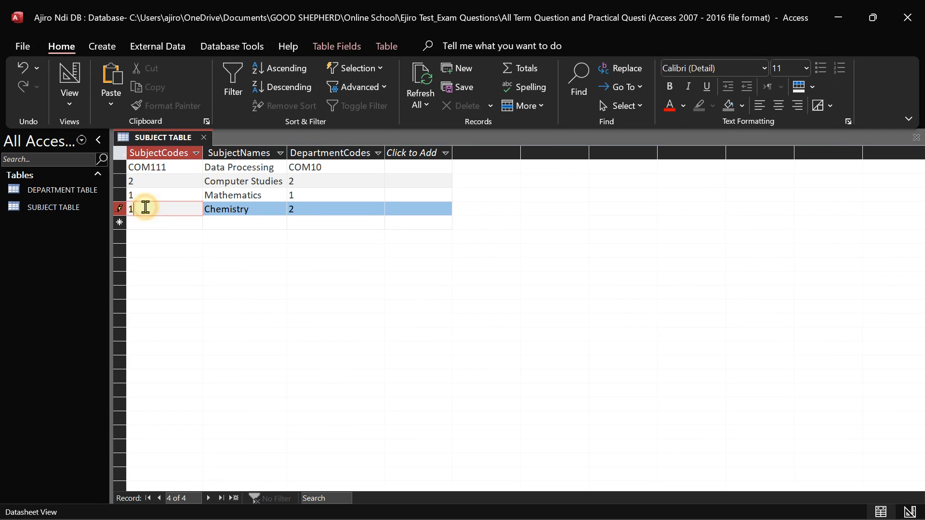
{"action": "key", "text": "BackSpace"}
{"action": "type", "text": "3"}
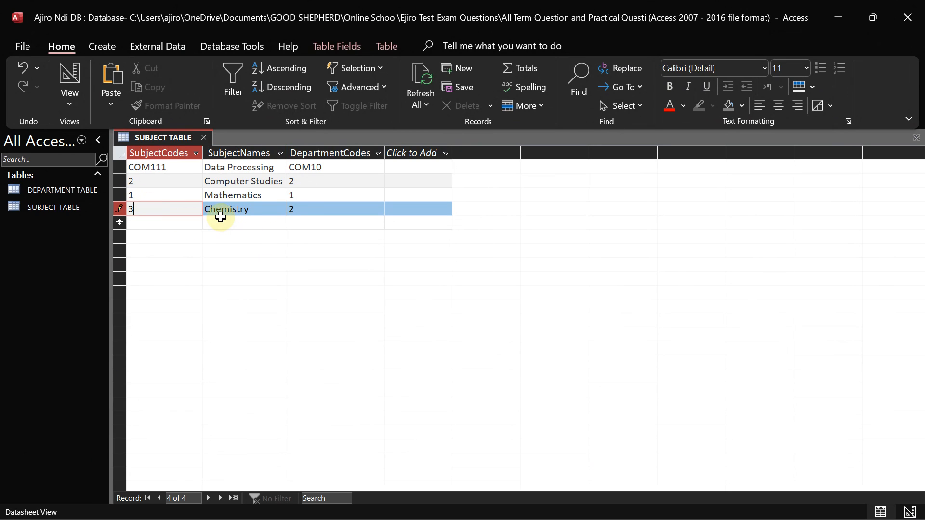
{"action": "left_click", "coordinate": [221, 221]}
Add a Physics record with subject code x and department code y
{"action": "left_click", "coordinate": [221, 220]}
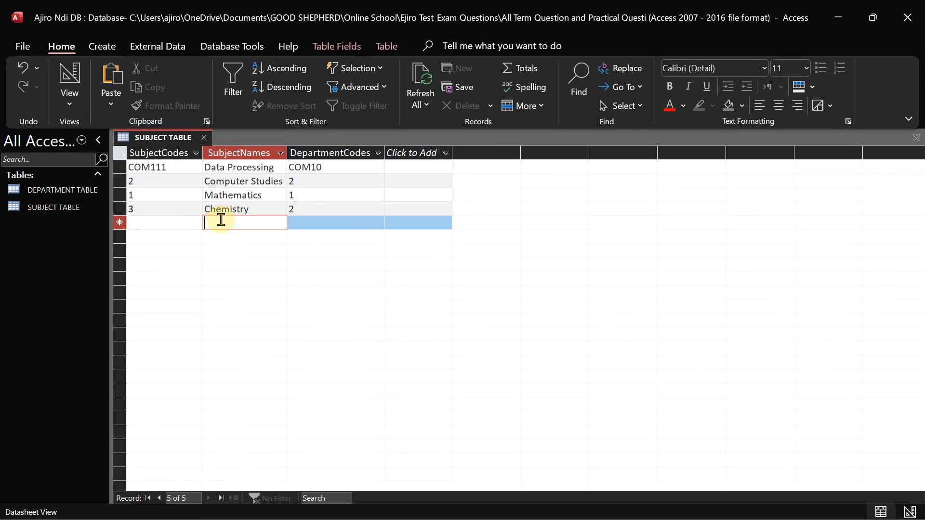
{"action": "type", "text": "Physics"}
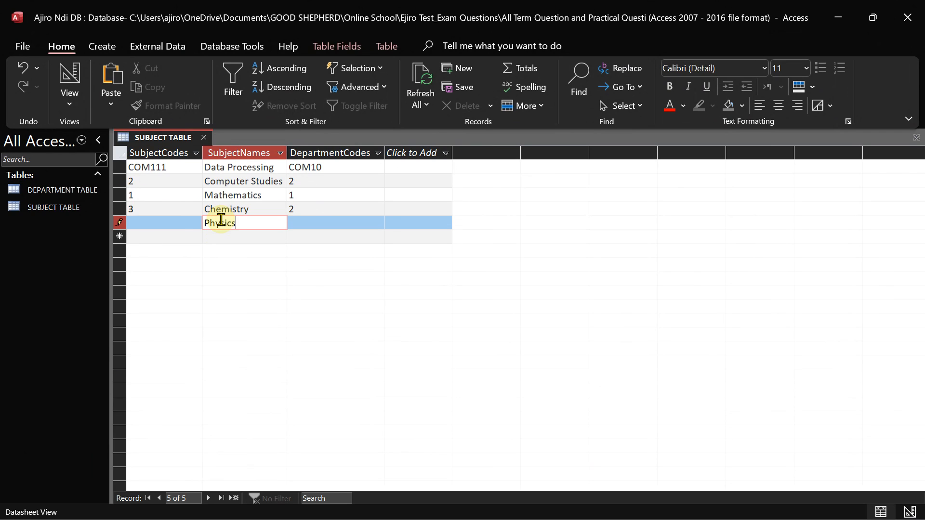
{"action": "left_click", "coordinate": [178, 221]}
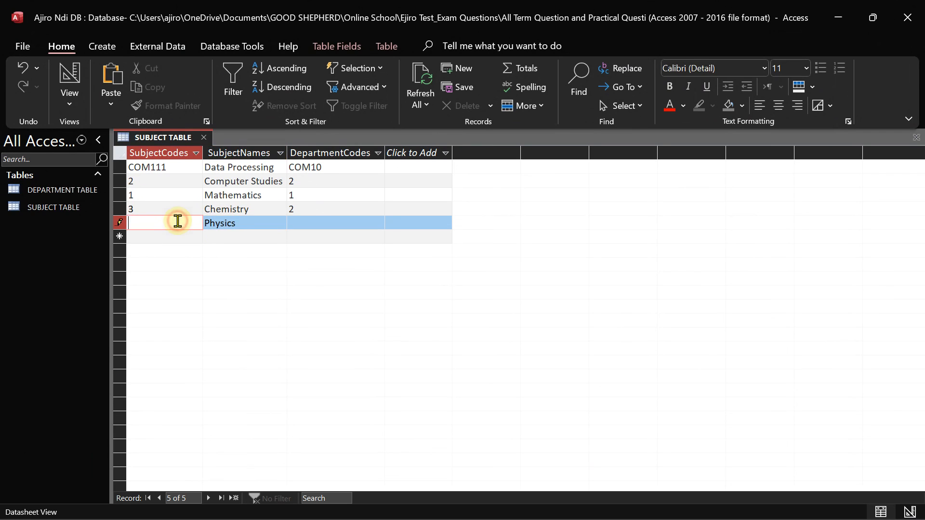
{"action": "type", "text": "x"}
{"action": "key", "text": "Tab"}
{"action": "key", "text": "Tab"}
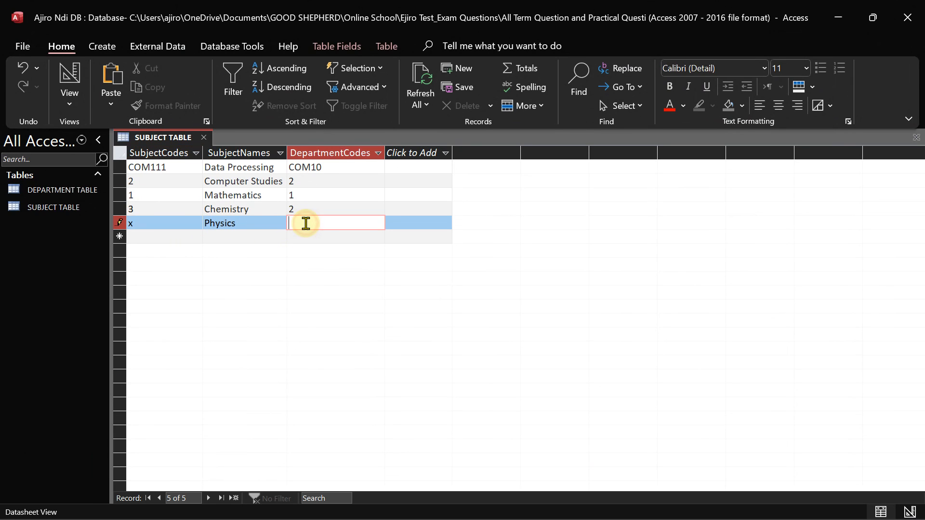
{"action": "type", "text": "y"}
{"action": "left_click", "coordinate": [226, 233]}
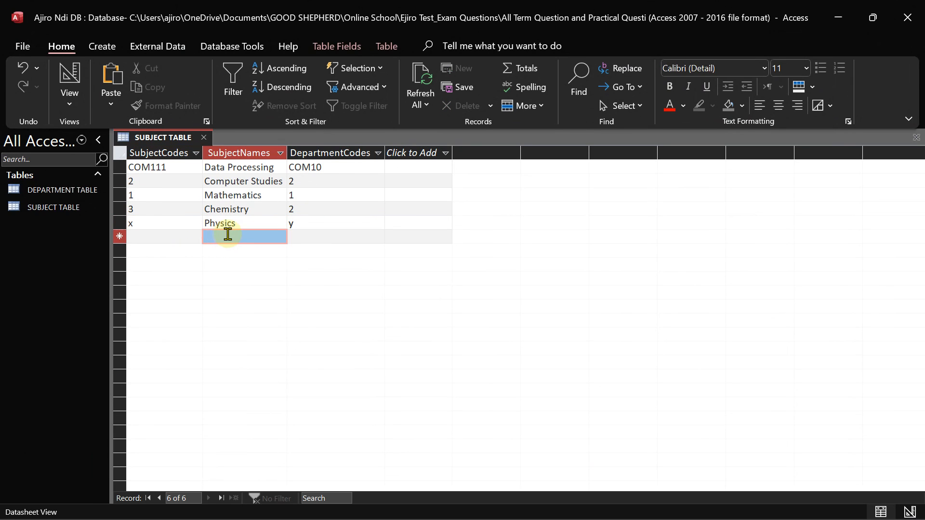
Add an Economics record with subject code u and department code m
{"action": "left_click", "coordinate": [227, 233]}
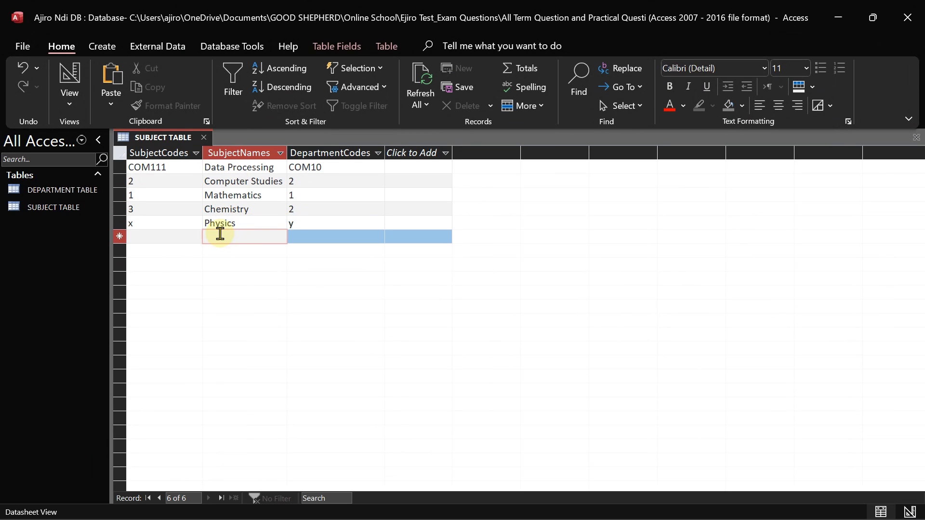
{"action": "type", "text": "Eco"}
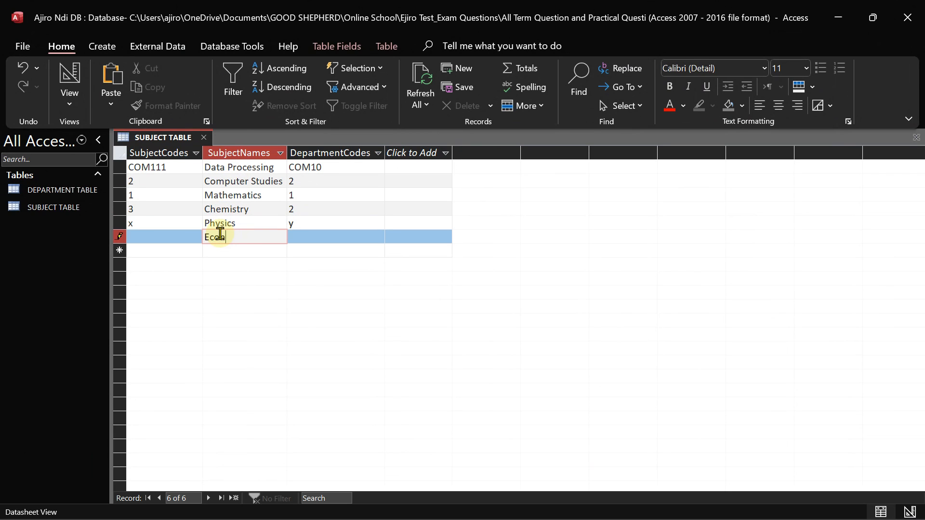
{"action": "type", "text": "nomics"}
{"action": "left_click", "coordinate": [178, 238]}
{"action": "type", "text": "u"}
{"action": "left_click", "coordinate": [321, 239]}
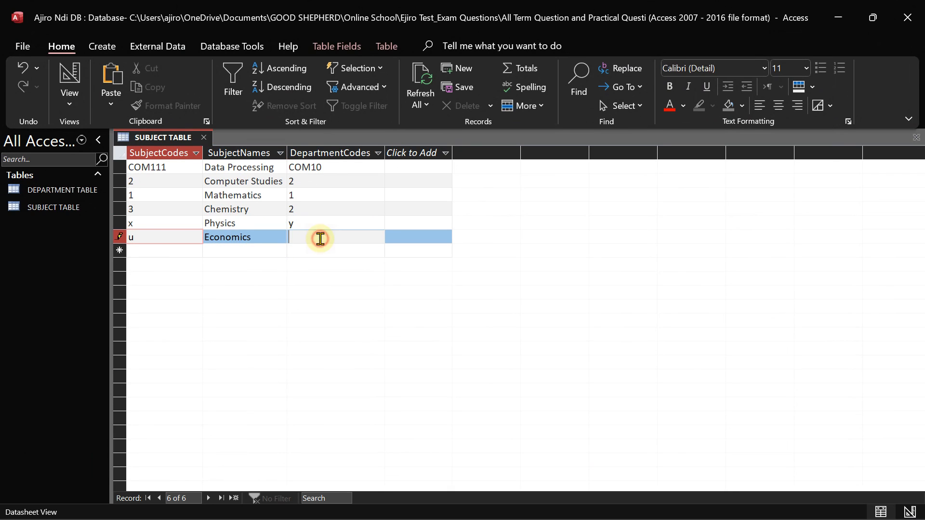
{"action": "type", "text": "m"}
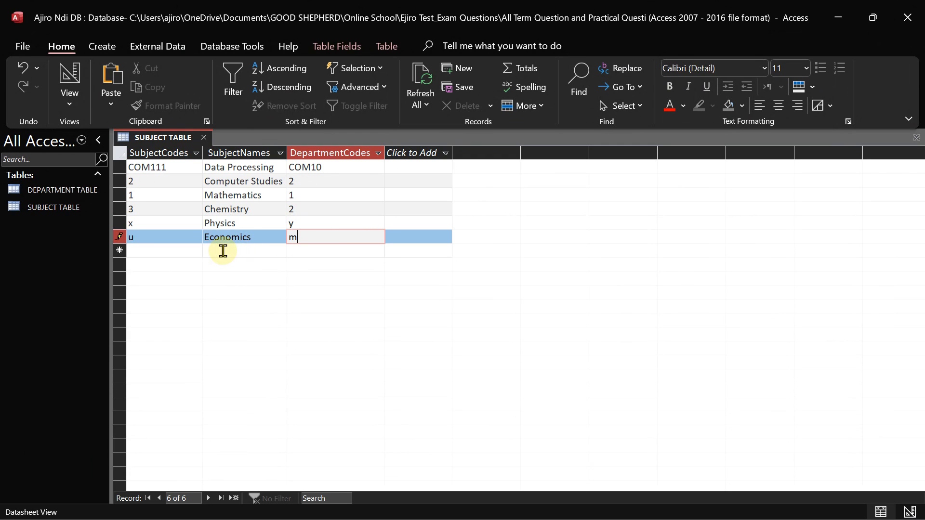
Start a Government record, moving through its subject and department code cells
{"action": "left_click", "coordinate": [223, 251]}
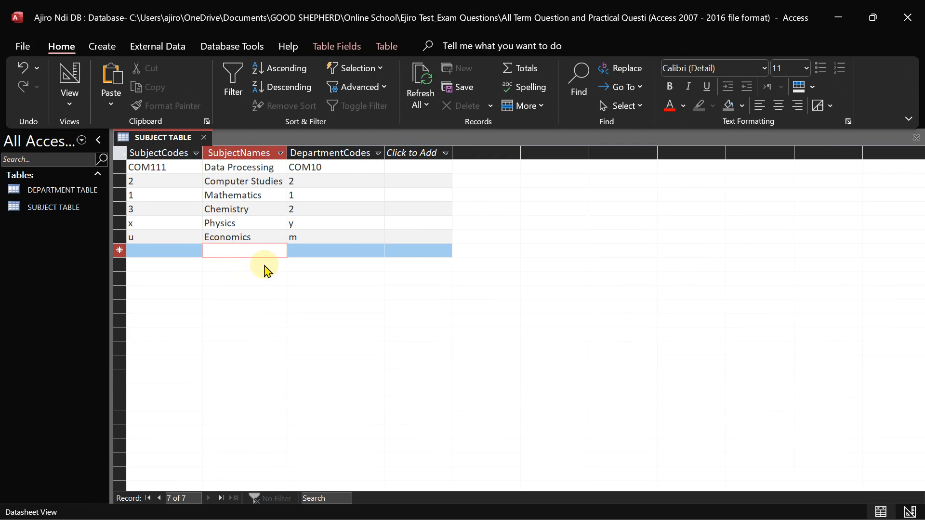
{"action": "type", "text": "Government"}
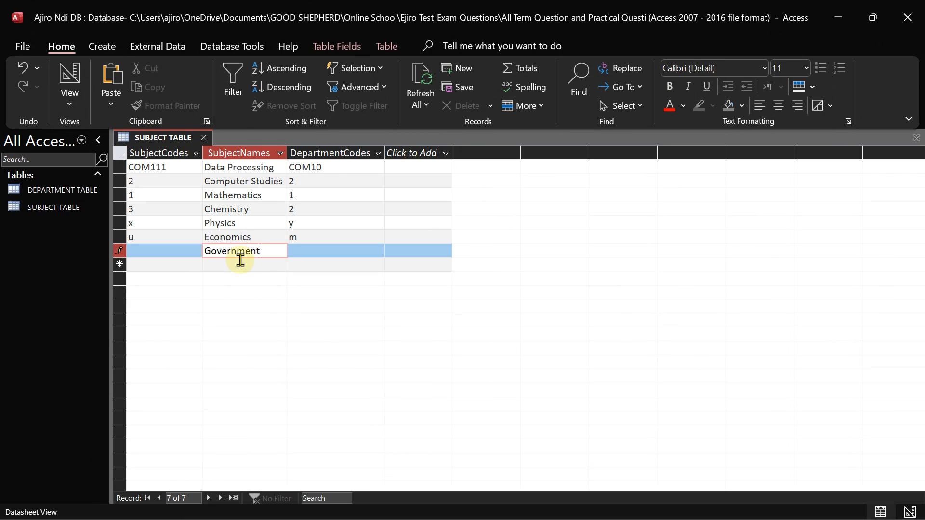
{"action": "left_click", "coordinate": [148, 248]}
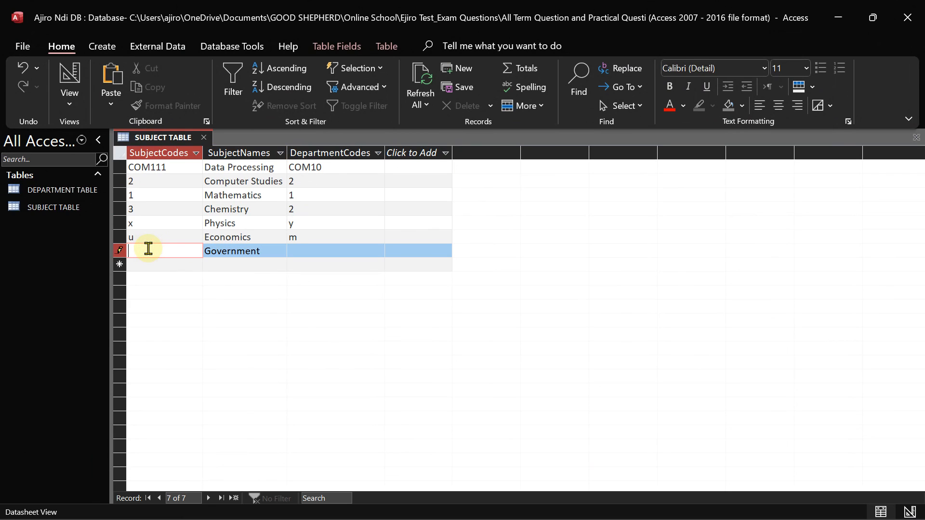
{"action": "left_click", "coordinate": [299, 254]}
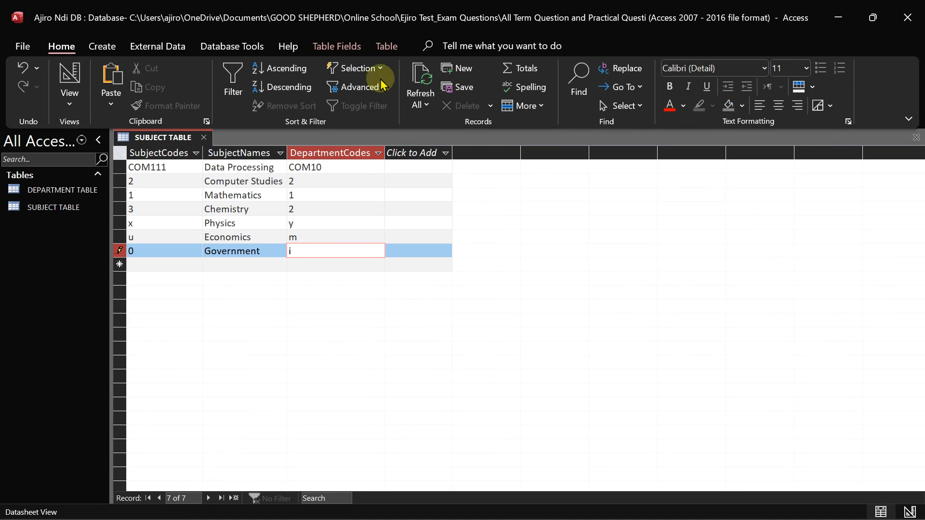
Replace Chemistry with Commerce in record 4 and commit the Government row
{"action": "mouse_move", "coordinate": [510, 6]}
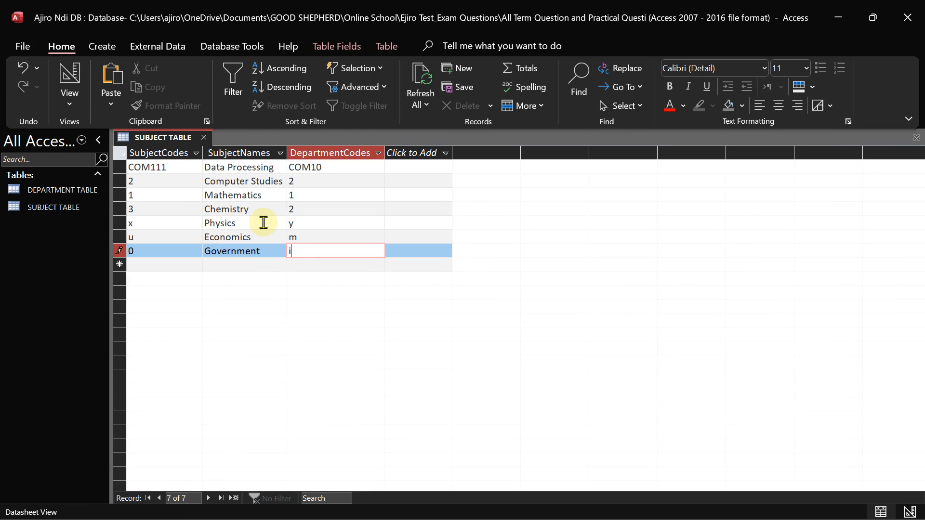
{"action": "left_click", "coordinate": [264, 208]}
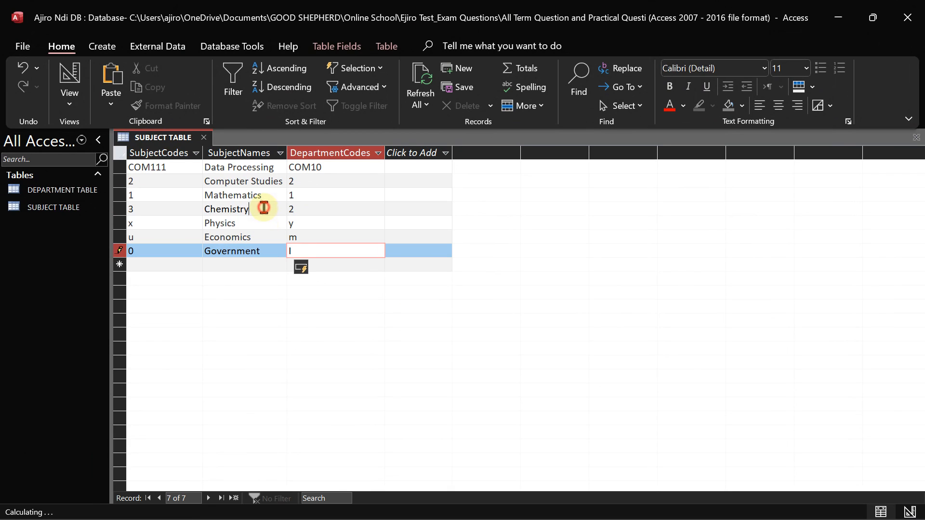
{"action": "key", "text": "BackSpace"}
{"action": "key", "text": "BackSpace"}
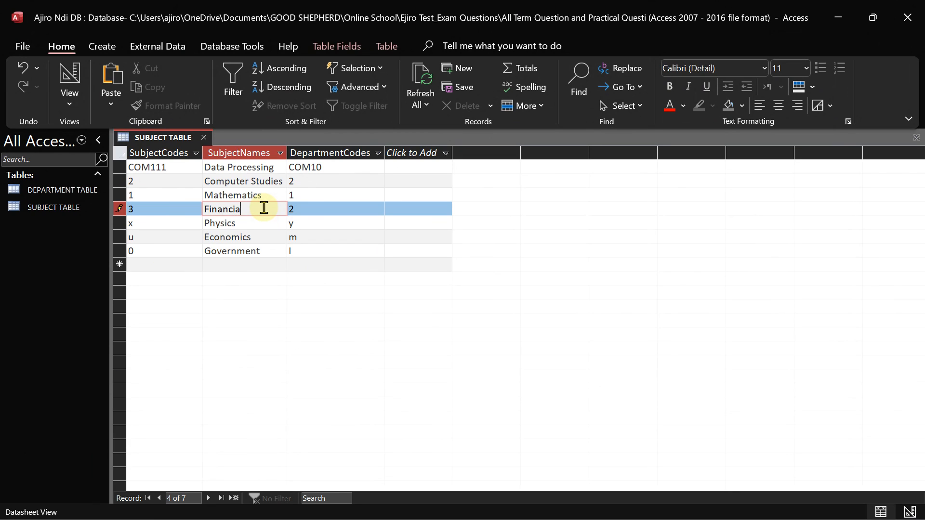
{"action": "key", "text": "BackSpace"}
{"action": "key", "text": "BackSpace"}
{"action": "key", "text": "BackSpace"}
{"action": "key", "text": "BackSpace"}
{"action": "key", "text": "BackSpace"}
{"action": "key", "text": "BackSpace"}
{"action": "key", "text": "BackSpace"}
{"action": "key", "text": "BackSpace"}
{"action": "left_click", "coordinate": [239, 253]}
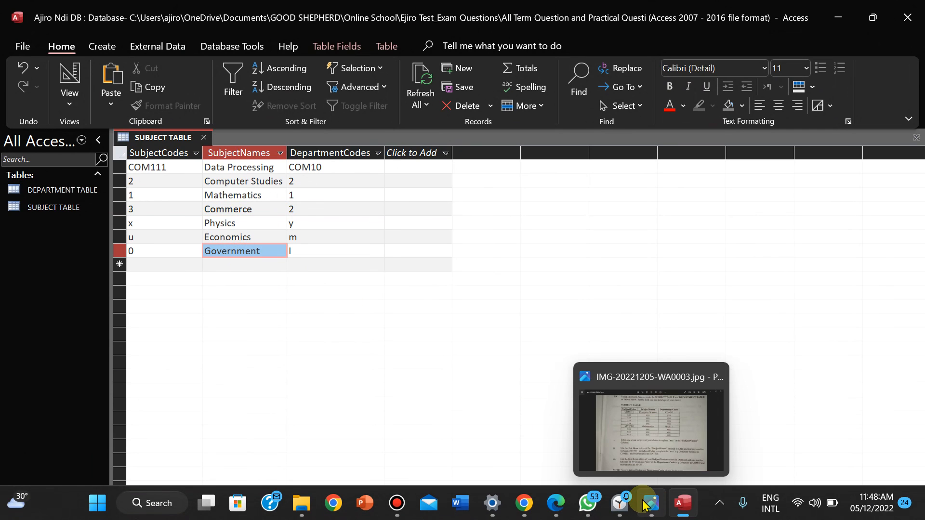
{"action": "left_click", "coordinate": [647, 504]}
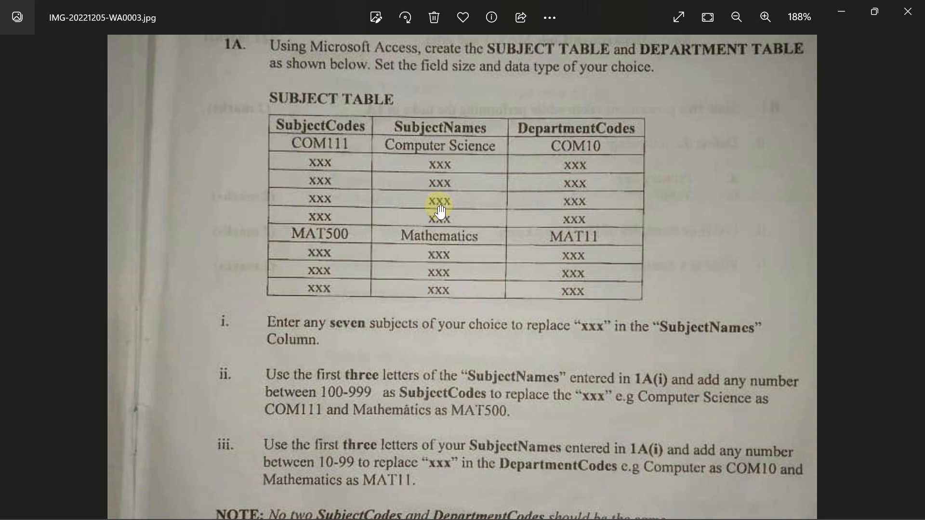
{"action": "mouse_move", "coordinate": [630, 501]}
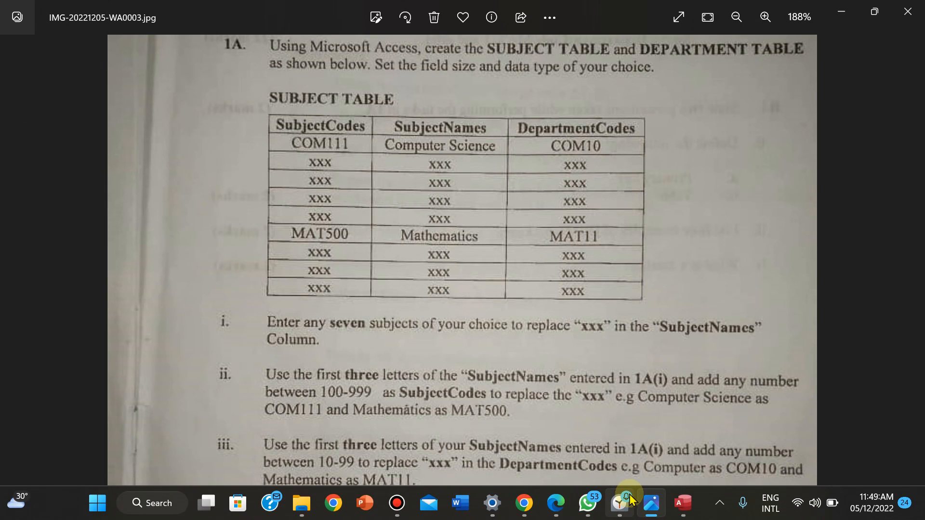
{"action": "left_click", "coordinate": [683, 503]}
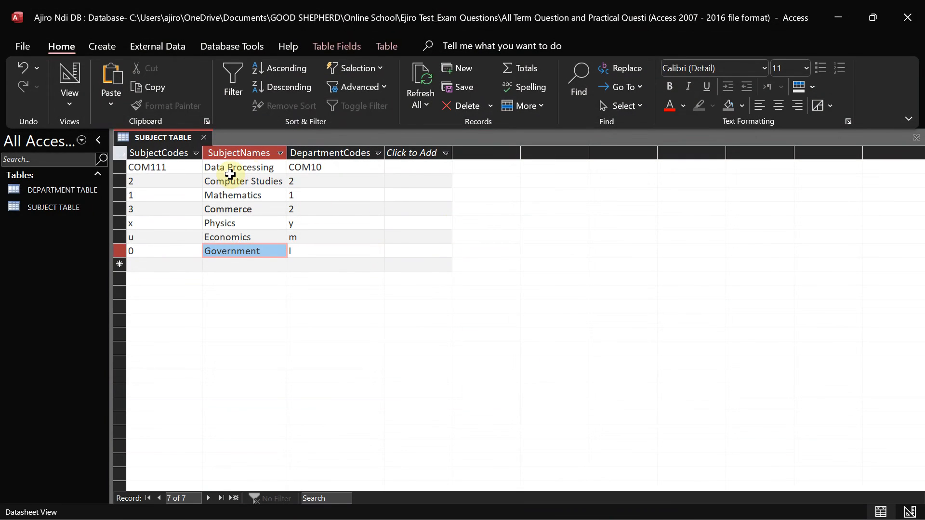
Rename the first two subjects to Computer Science and Data Processing
{"action": "left_click", "coordinate": [270, 168]}
{"action": "mouse_move", "coordinate": [677, 512]}
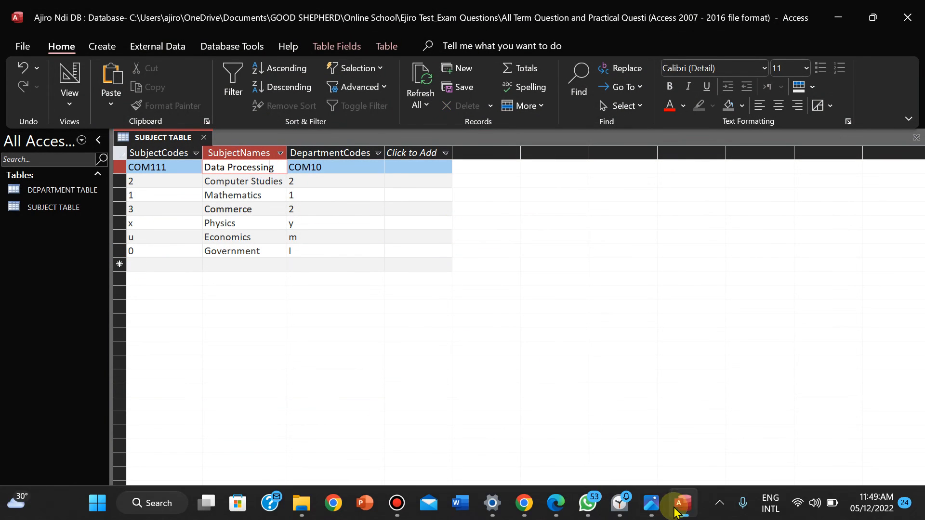
{"action": "left_click", "coordinate": [651, 503]}
{"action": "left_click", "coordinate": [651, 503]}
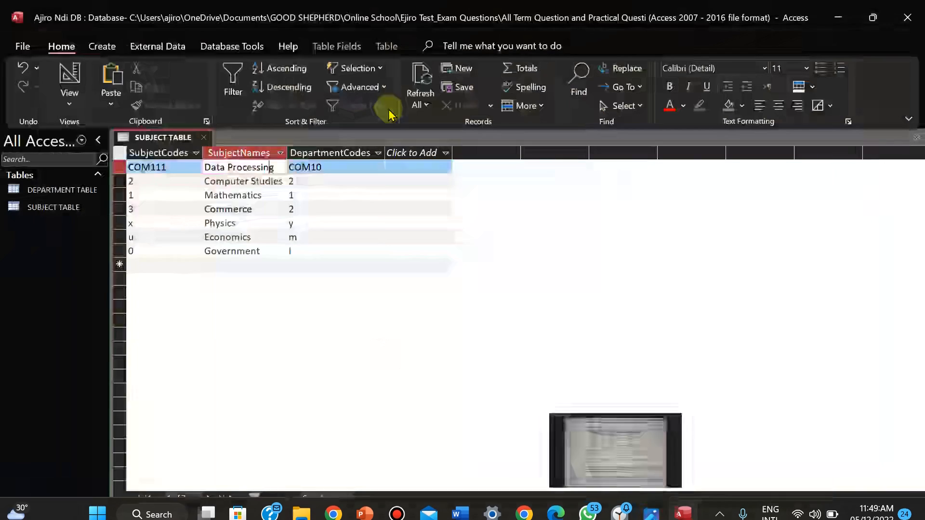
{"action": "left_click", "coordinate": [278, 167]}
{"action": "key", "text": "BackSpace"}
{"action": "key", "text": "BackSpace"}
{"action": "key", "text": "BackSpace"}
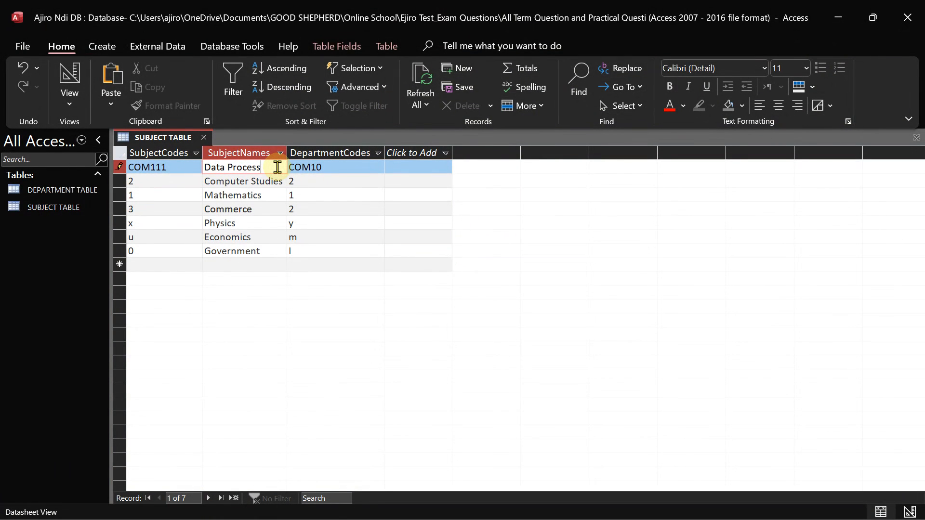
{"action": "key", "text": "BackSpace"}
{"action": "key", "text": "BackSpace"}
{"action": "key", "text": "BackSpace"}
{"action": "key", "text": "BackSpace"}
{"action": "key", "text": "BackSpace"}
{"action": "key", "text": "BackSpace"}
{"action": "key", "text": "BackSpace"}
{"action": "key", "text": "BackSpace"}
{"action": "key", "text": "BackSpace"}
{"action": "key", "text": "BackSpace"}
{"action": "key", "text": "BackSpace"}
{"action": "key", "text": "BackSpace"}
{"action": "type", "text": "Computer Science"}
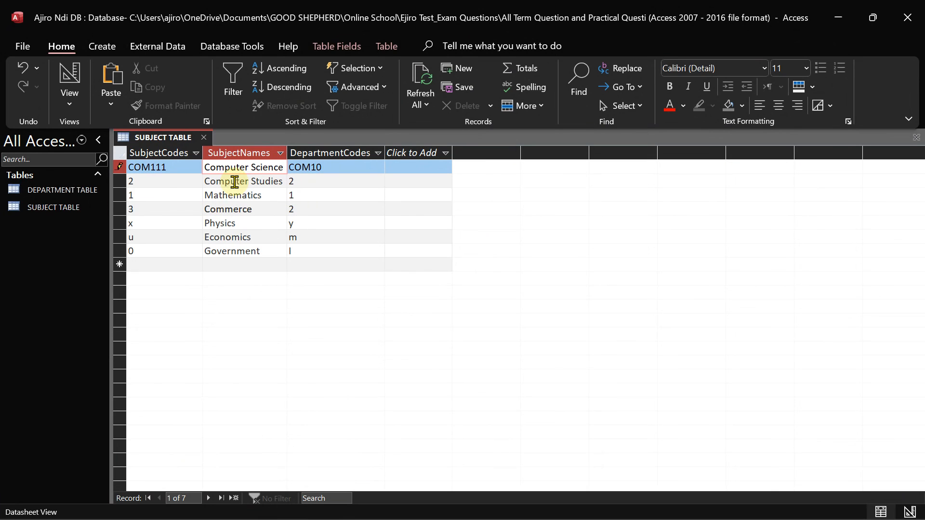
{"action": "left_click", "coordinate": [286, 181]}
{"action": "key", "text": "BackSpace"}
{"action": "key", "text": "BackSpace"}
{"action": "key", "text": "BackSpace"}
{"action": "key", "text": "BackSpace"}
{"action": "key", "text": "BackSpace"}
{"action": "key", "text": "BackSpace"}
{"action": "key", "text": "BackSpace"}
{"action": "key", "text": "BackSpace"}
{"action": "key", "text": "BackSpace"}
{"action": "key", "text": "BackSpace"}
{"action": "key", "text": "BackSpace"}
{"action": "key", "text": "BackSpace"}
{"action": "key", "text": "BackSpace"}
{"action": "key", "text": "BackSpace"}
{"action": "key", "text": "BackSpace"}
{"action": "key", "text": "BackSpace"}
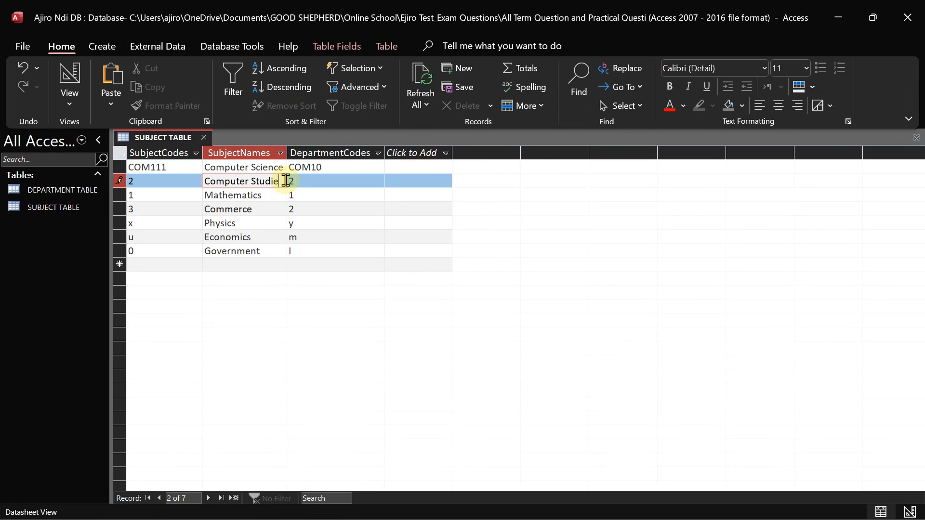
{"action": "type", "text": "Data Processing"}
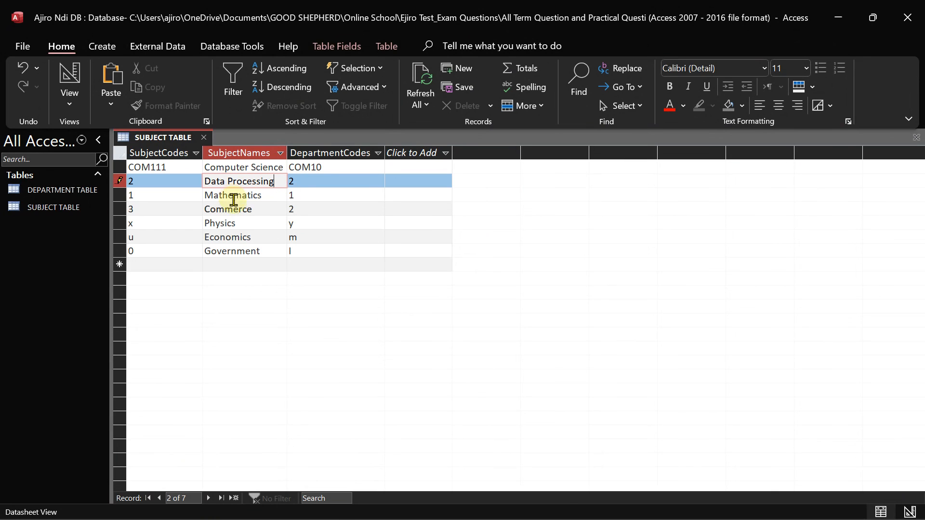
After checking the exam photo, rename row 3 from Mathematics to Chemistry
{"action": "left_click", "coordinate": [648, 503]}
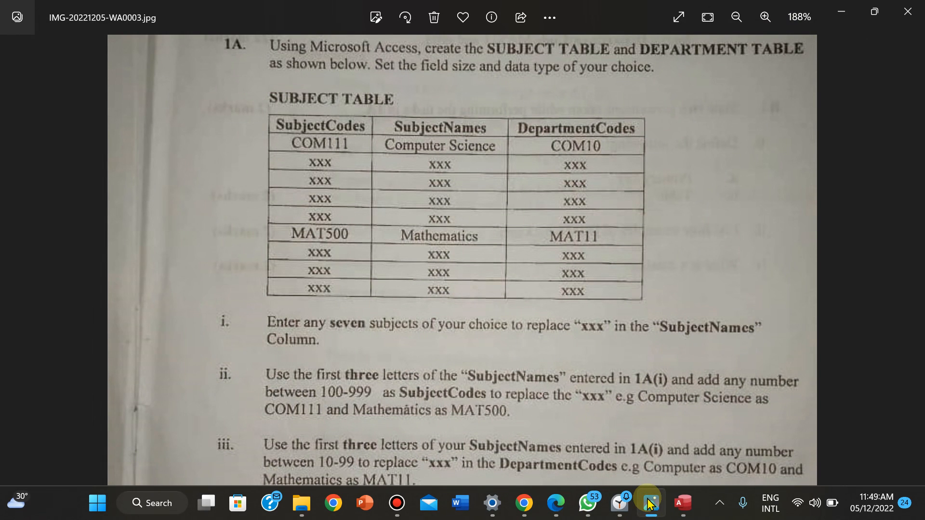
{"action": "left_click", "coordinate": [648, 504]}
{"action": "left_click", "coordinate": [265, 195]}
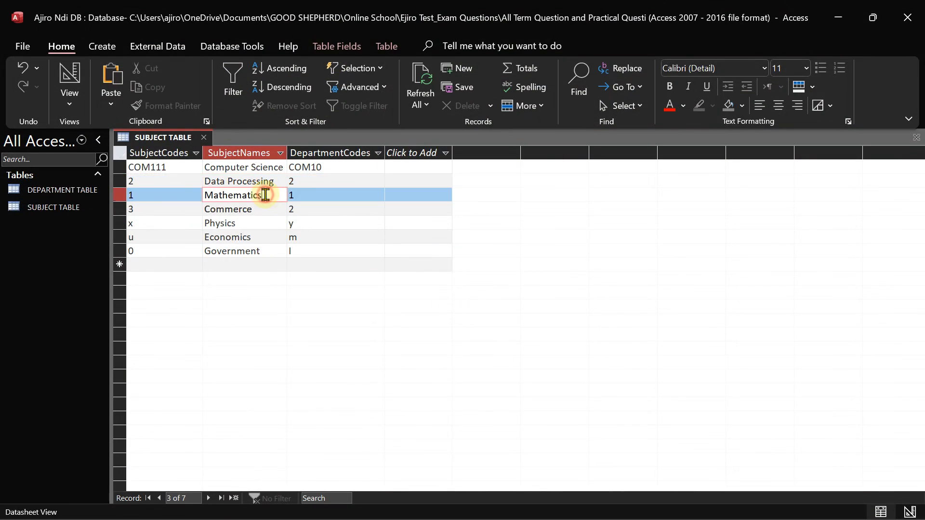
{"action": "key", "text": "BackSpace"}
{"action": "key", "text": "BackSpace"}
{"action": "key", "text": "BackSpace"}
{"action": "key", "text": "BackSpace"}
{"action": "key", "text": "BackSpace"}
{"action": "key", "text": "BackSpace"}
{"action": "type", "text": "Ch"}
{"action": "type", "text": "y"}
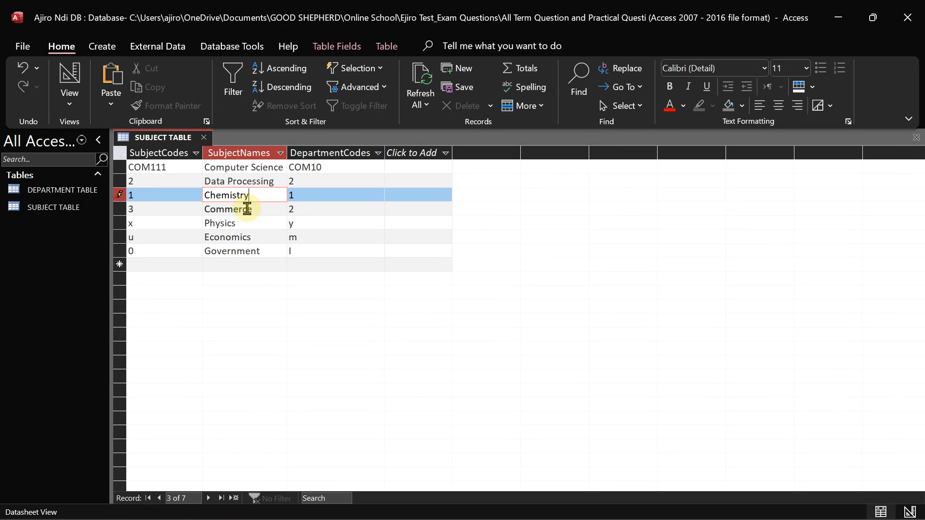
Rename row 6 from Economics to Mathematics and correct the Government name
{"action": "left_click", "coordinate": [253, 237]}
{"action": "key", "text": "BackSpace"}
{"action": "key", "text": "BackSpace"}
{"action": "key", "text": "BackSpace"}
{"action": "key", "text": "BackSpace"}
{"action": "key", "text": "BackSpace"}
{"action": "key", "text": "BackSpace"}
{"action": "key", "text": "BackSpace"}
{"action": "key", "text": "BackSpace"}
{"action": "key", "text": "BackSpace"}
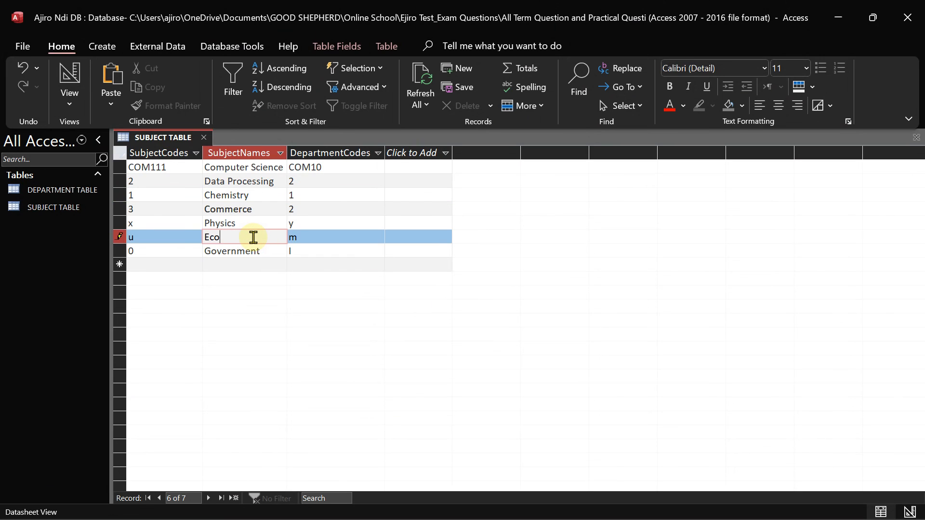
{"action": "type", "text": "Mathematics"}
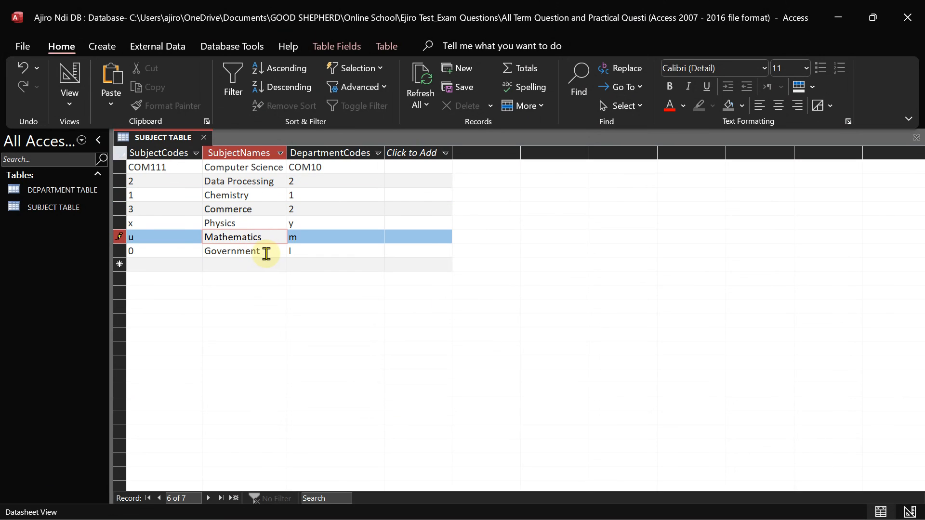
{"action": "left_click", "coordinate": [266, 253]}
{"action": "key", "text": "BackSpace"}
{"action": "key", "text": "BackSpace"}
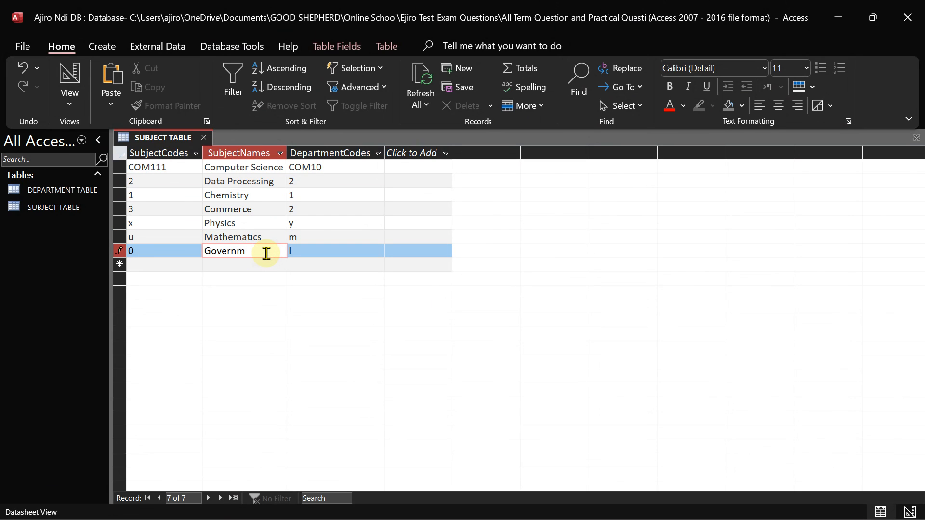
{"action": "type", "text": "nt"}
{"action": "left_click", "coordinate": [234, 264]}
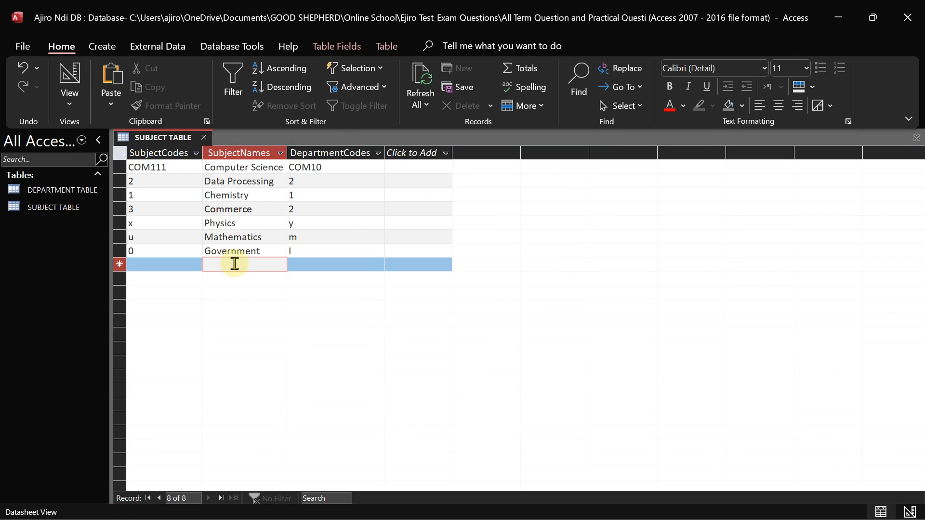
Add an Economics record with subject code o and department code v
{"action": "type", "text": "Economics"}
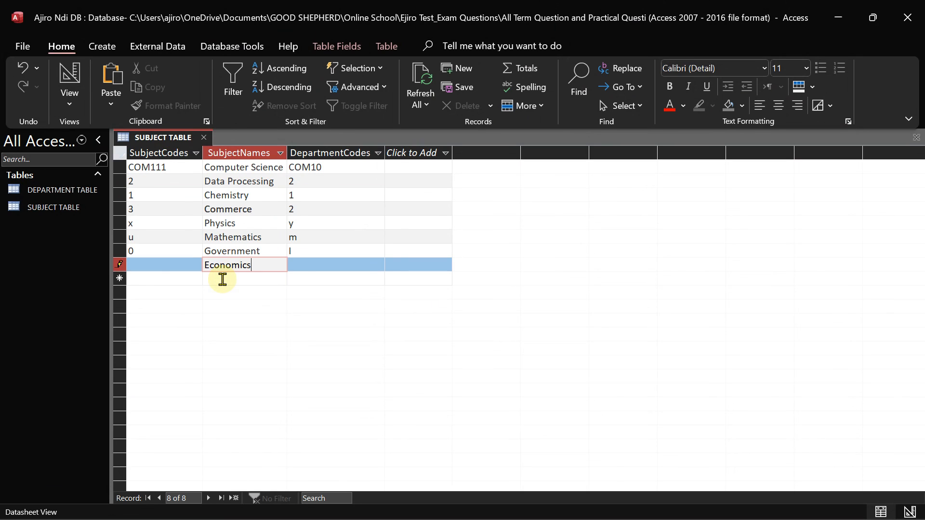
{"action": "left_click", "coordinate": [165, 266]}
{"action": "type", "text": "o"}
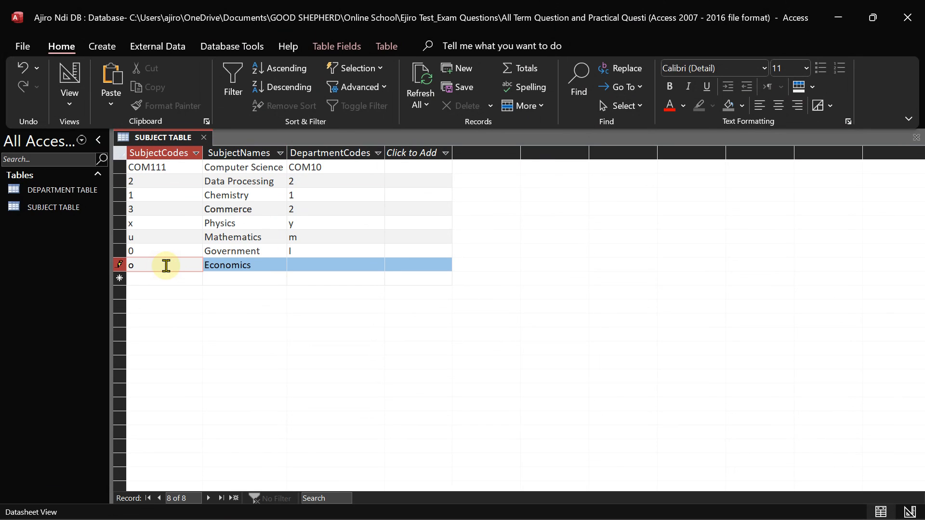
{"action": "left_click", "coordinate": [305, 269]}
{"action": "type", "text": "v"}
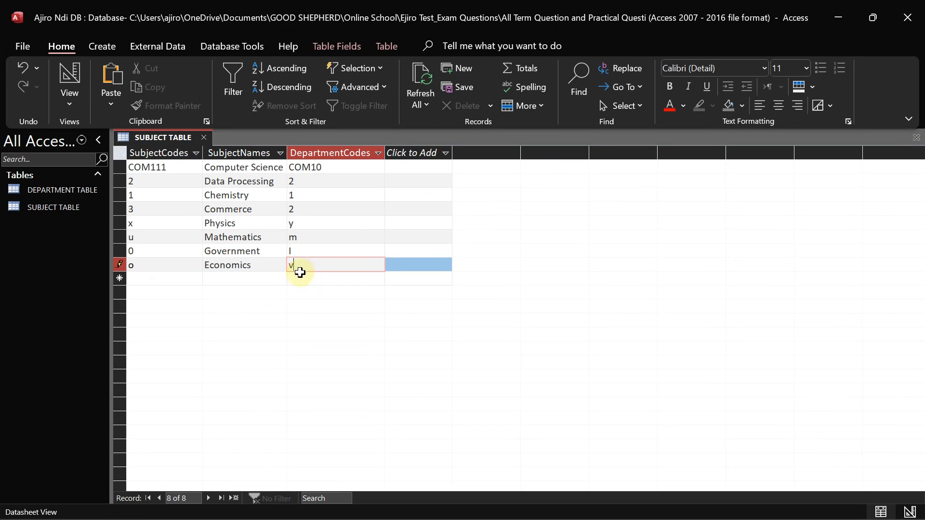
{"action": "left_click", "coordinate": [240, 281]}
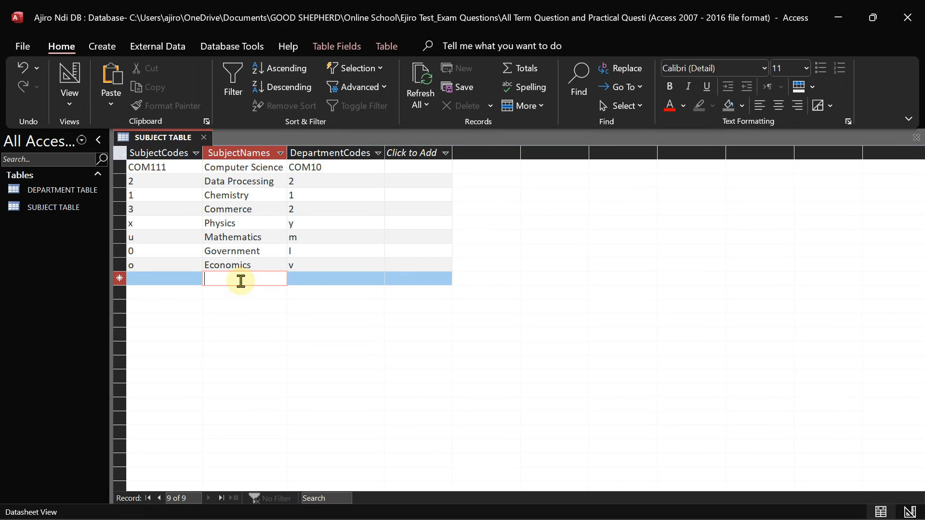
Add Civic Education with subject code w and department code p, then view the exam photo
{"action": "type", "text": "Civi"}
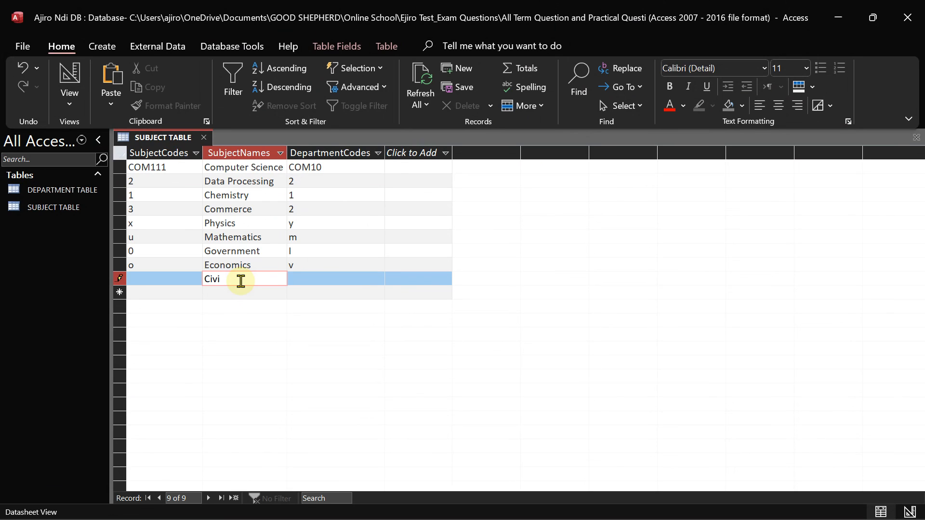
{"action": "type", "text": "c Education"}
{"action": "left_click", "coordinate": [162, 282]}
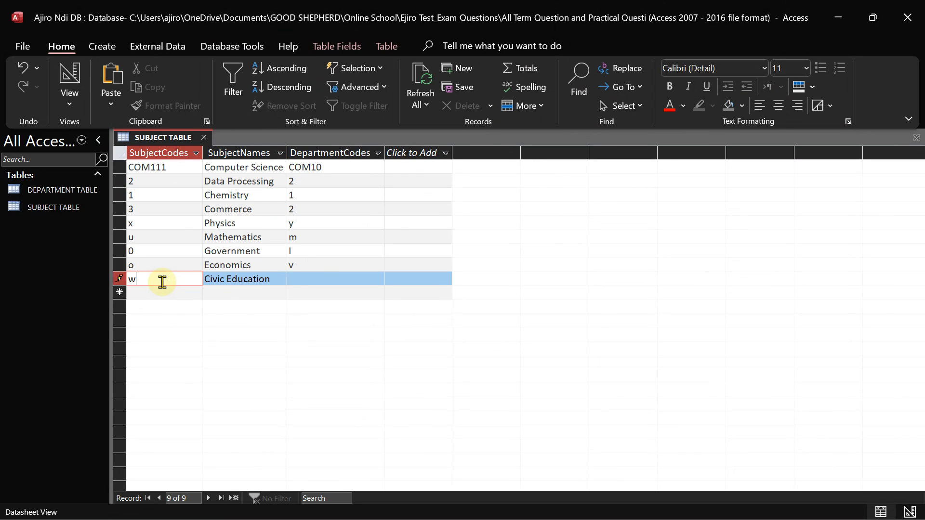
{"action": "type", "text": "w"}
{"action": "left_click", "coordinate": [305, 284]}
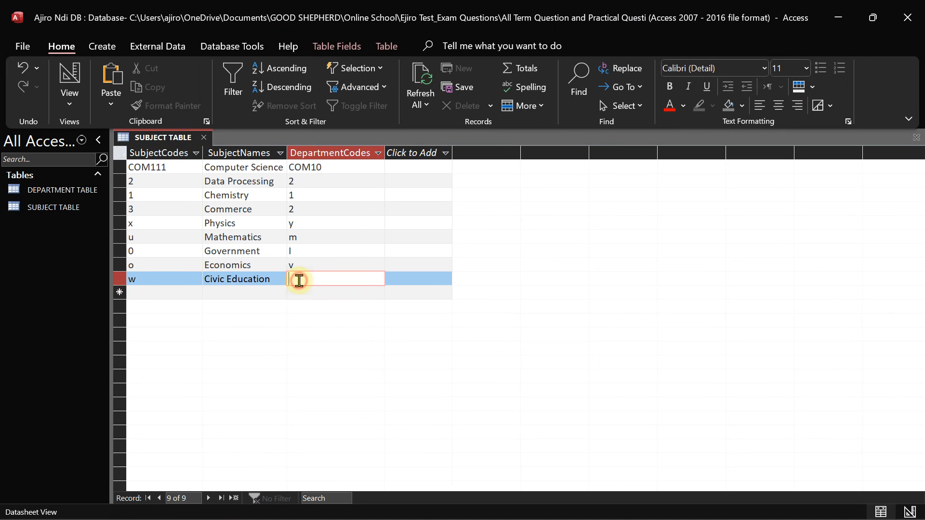
{"action": "type", "text": "p"}
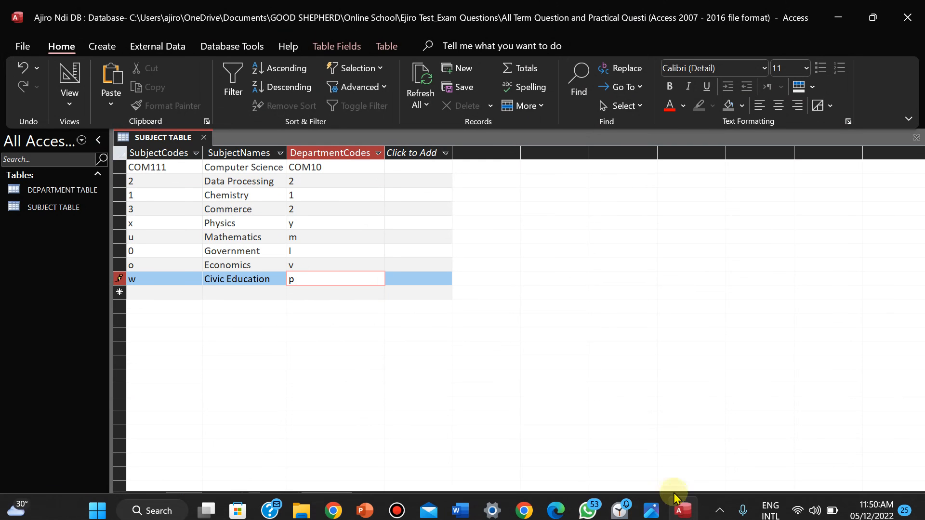
{"action": "left_click", "coordinate": [645, 514]}
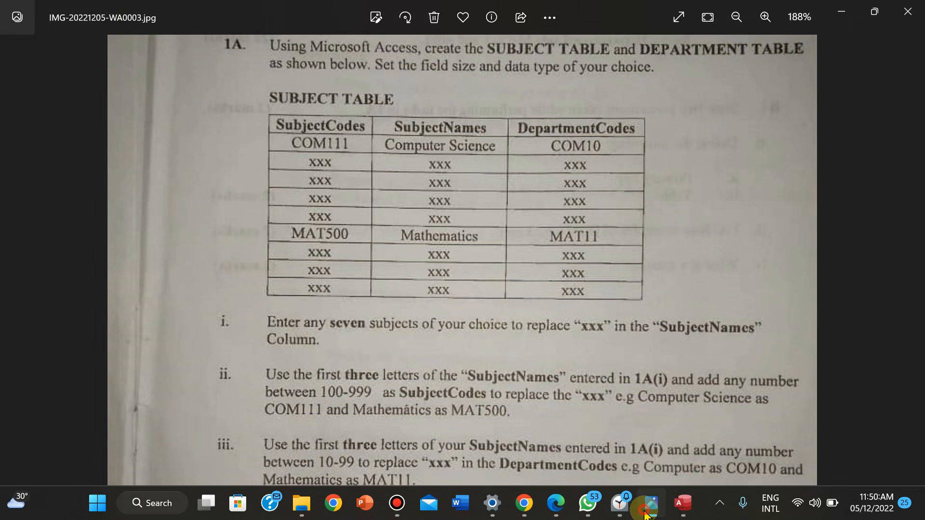
Replace the Mathematics subject code 'u' with MAT500
{"action": "left_click", "coordinate": [645, 513]}
{"action": "left_click", "coordinate": [156, 242]}
{"action": "key", "text": "BackSpace"}
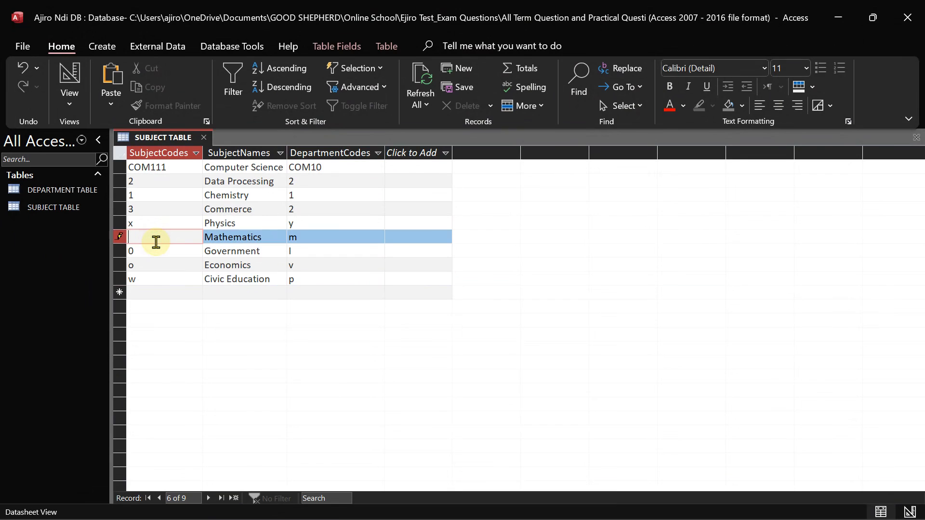
{"action": "key", "text": "Caps_Lock"}
{"action": "type", "text": "MAT500"}
Check the exam sheet photo for the department code example
{"action": "mouse_move", "coordinate": [761, 504]}
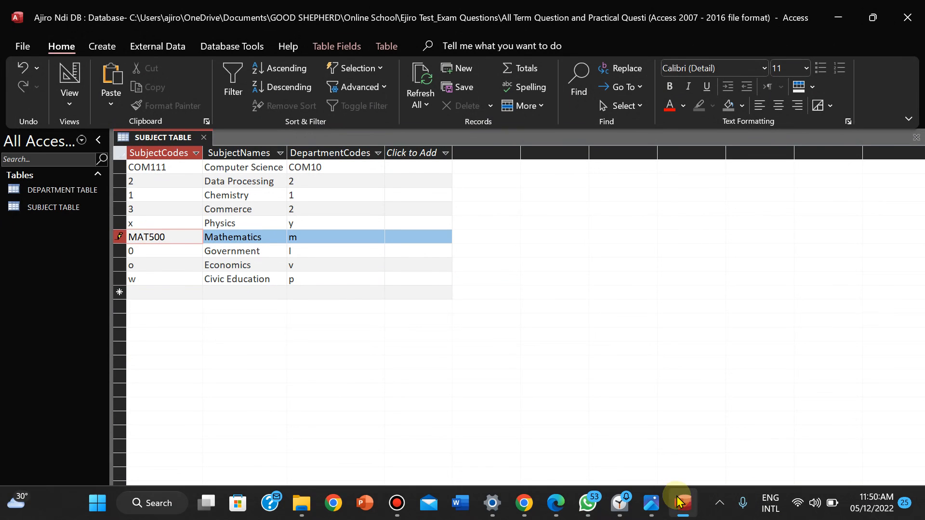
{"action": "left_click", "coordinate": [645, 507]}
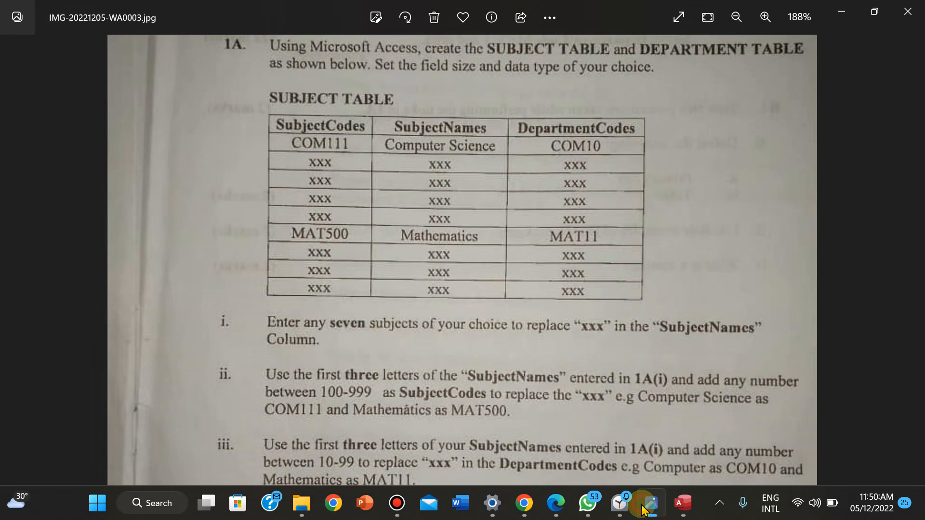
{"action": "left_click", "coordinate": [643, 509]}
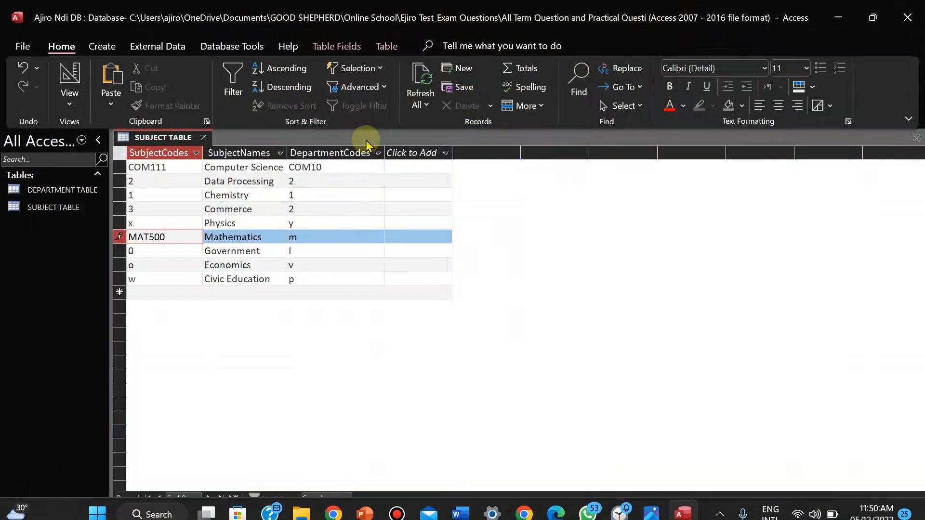
{"action": "left_click", "coordinate": [661, 510]}
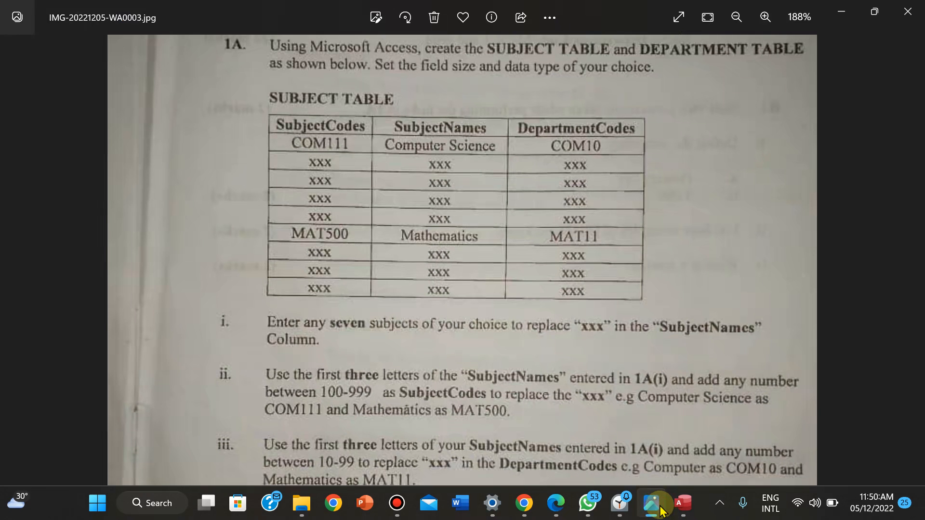
{"action": "left_click", "coordinate": [661, 510]}
Replace the Mathematics department code 'm' with MAT11
{"action": "left_click", "coordinate": [337, 235]}
{"action": "key", "text": "BackSpace"}
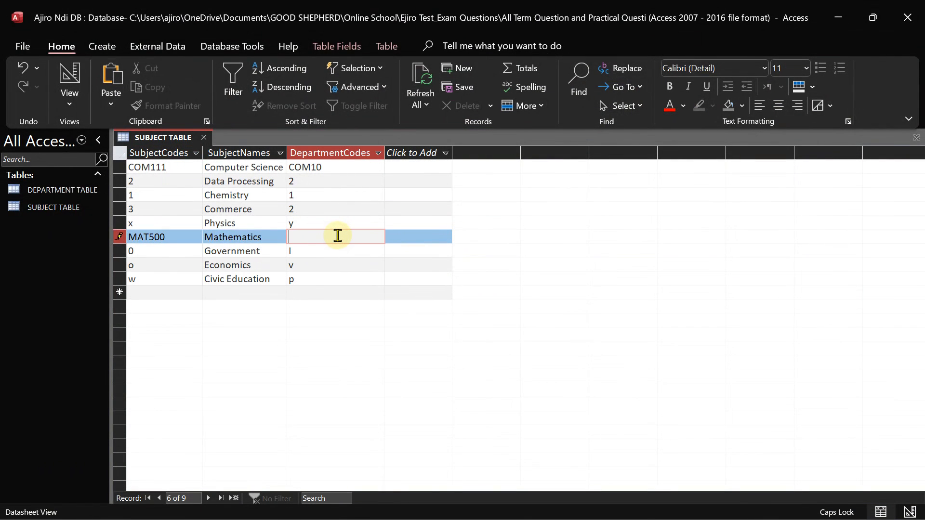
{"action": "type", "text": "MAT11"}
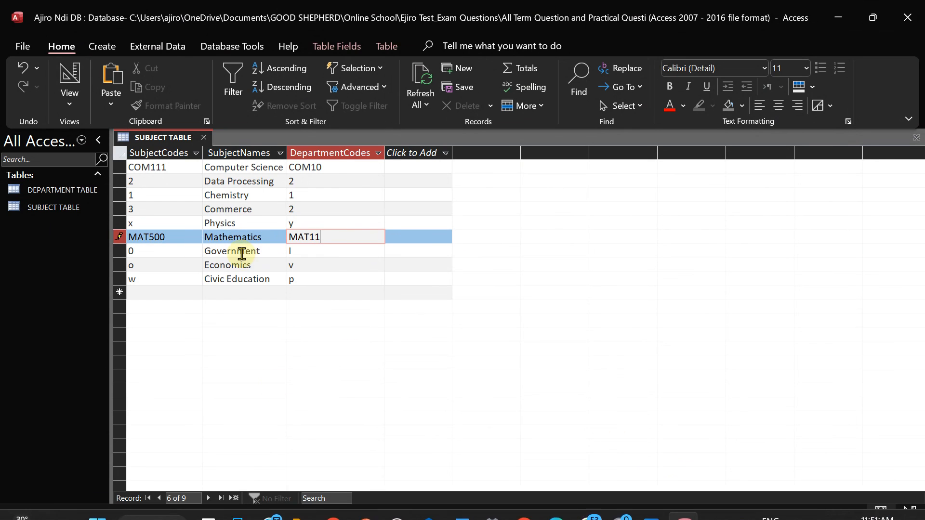
{"action": "left_click", "coordinate": [245, 251]}
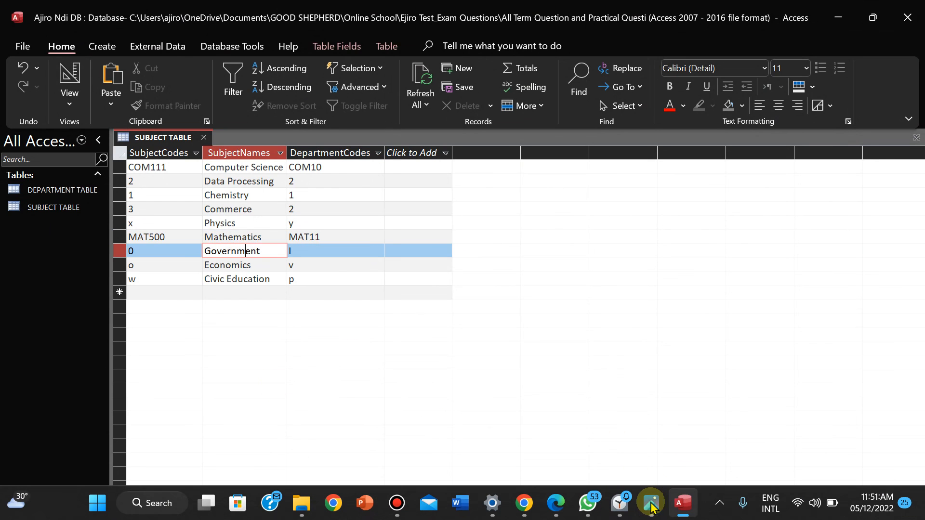
{"action": "left_click", "coordinate": [656, 505]}
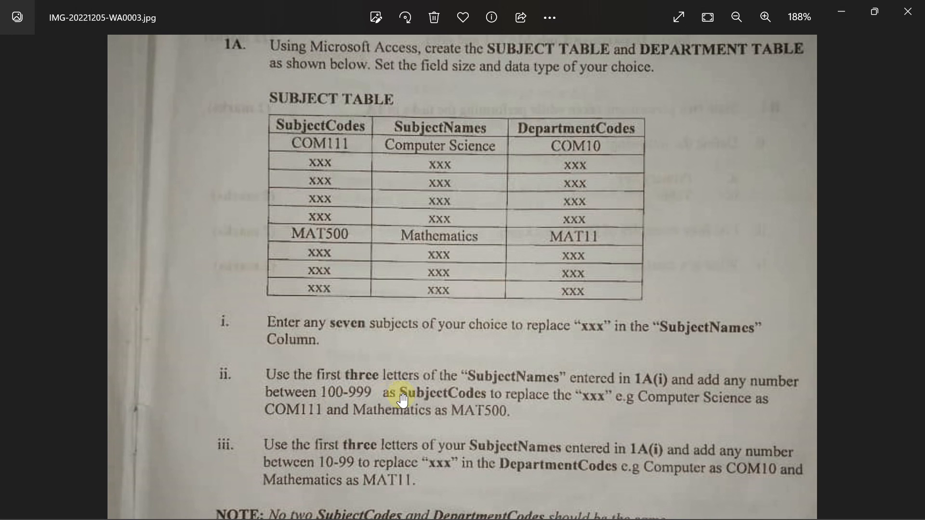
Finish reading the exam question sheet and bring the SUBJECT TABLE datasheet back
{"action": "mouse_move", "coordinate": [642, 506]}
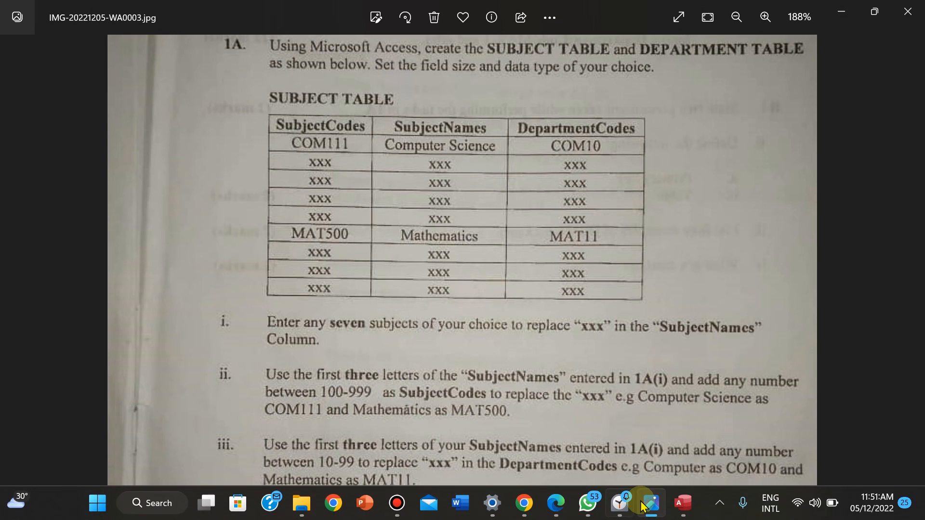
{"action": "left_click", "coordinate": [683, 503]}
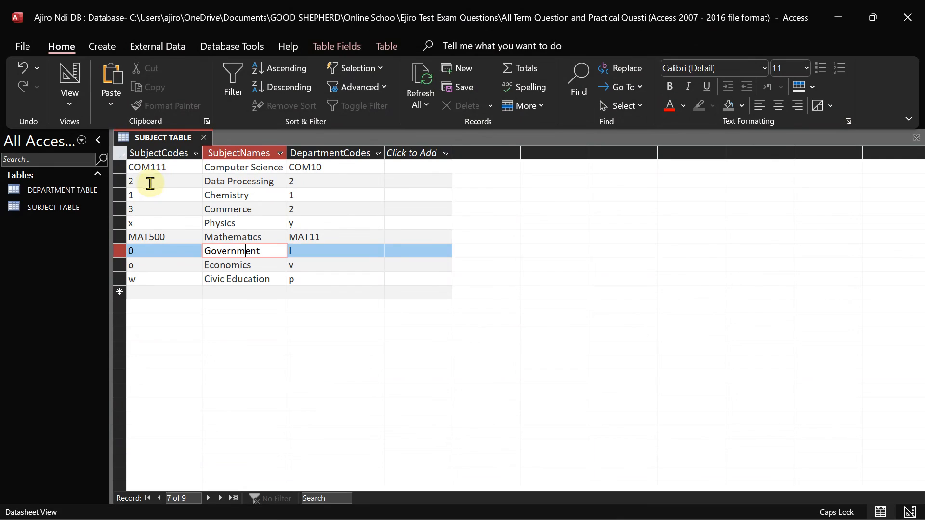
Give Data Processing, Chemistry and Commerce the subject codes DAT120, CHE250 and COM350
{"action": "left_click", "coordinate": [149, 182]}
{"action": "key", "text": "BackSpace"}
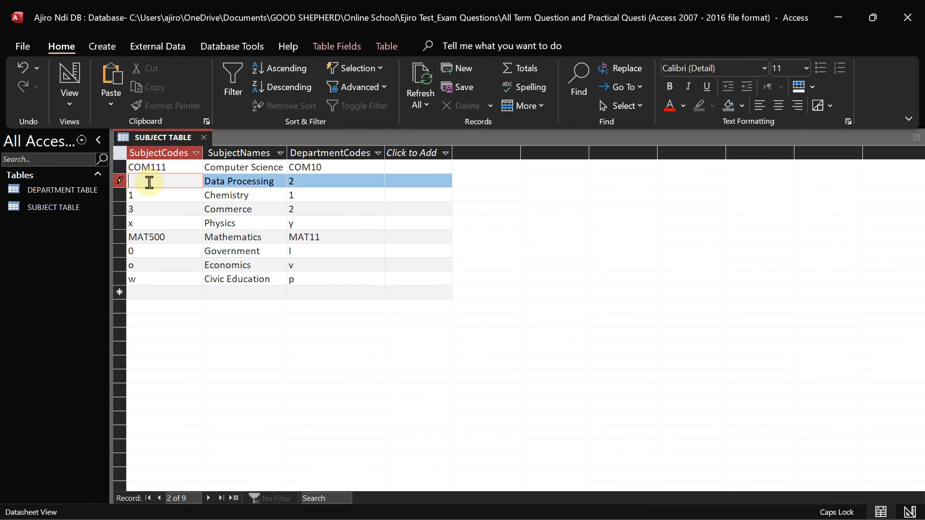
{"action": "type", "text": "DAT120"}
{"action": "left_click", "coordinate": [162, 200]}
{"action": "key", "text": "BackSpace"}
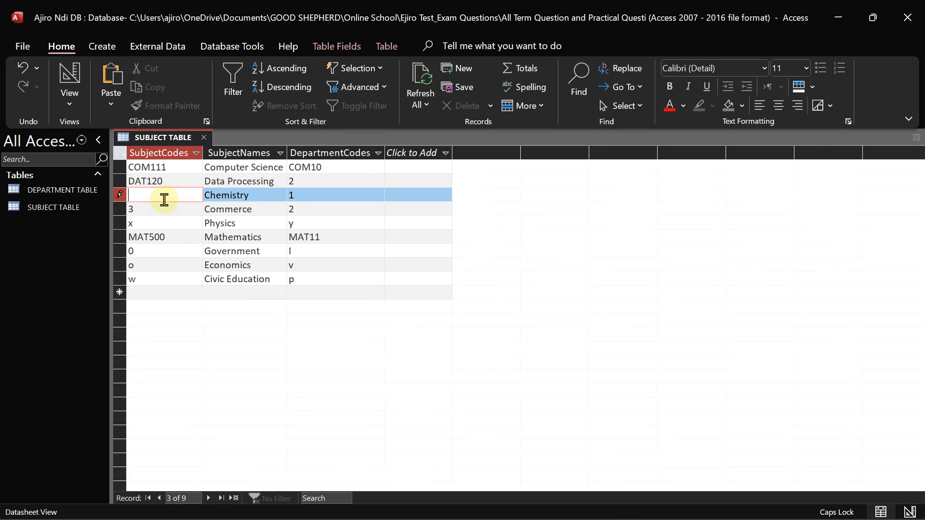
{"action": "type", "text": "CHEM"}
{"action": "key", "text": "BackSpace"}
{"action": "type", "text": "250"}
{"action": "left_click", "coordinate": [153, 209]}
{"action": "key", "text": "BackSpace"}
{"action": "type", "text": "COM35"}
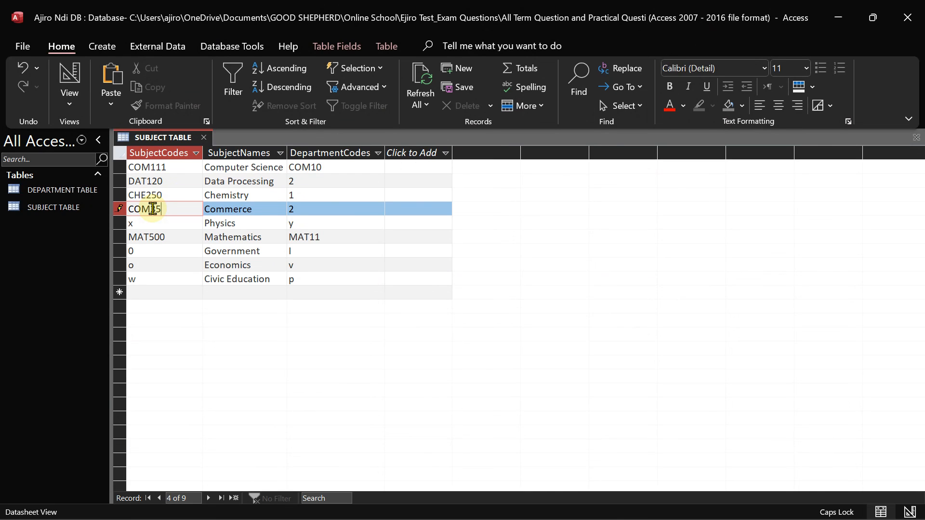
{"action": "type", "text": "0"}
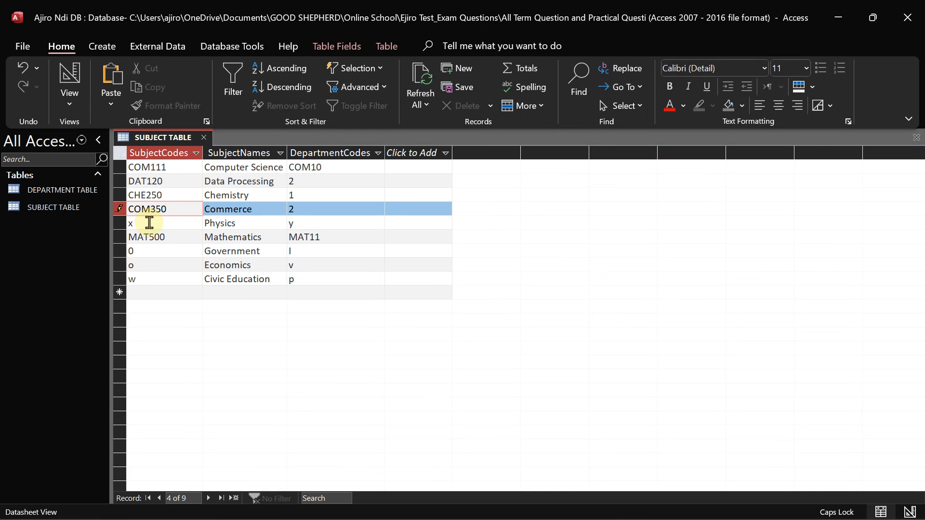
Give Physics, Government, Economics and Civic Education the codes PHY168, GOV800, ECO670 and CIV340
{"action": "left_click", "coordinate": [150, 223]}
{"action": "key", "text": "BackSpace"}
{"action": "type", "text": "PH"}
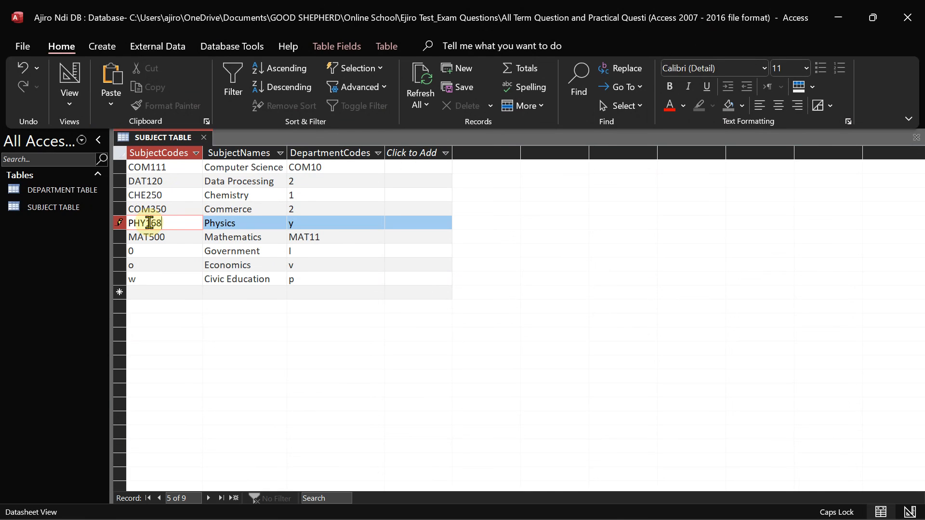
{"action": "type", "text": "Y168"}
{"action": "left_click", "coordinate": [147, 251]}
{"action": "key", "text": "BackSpace"}
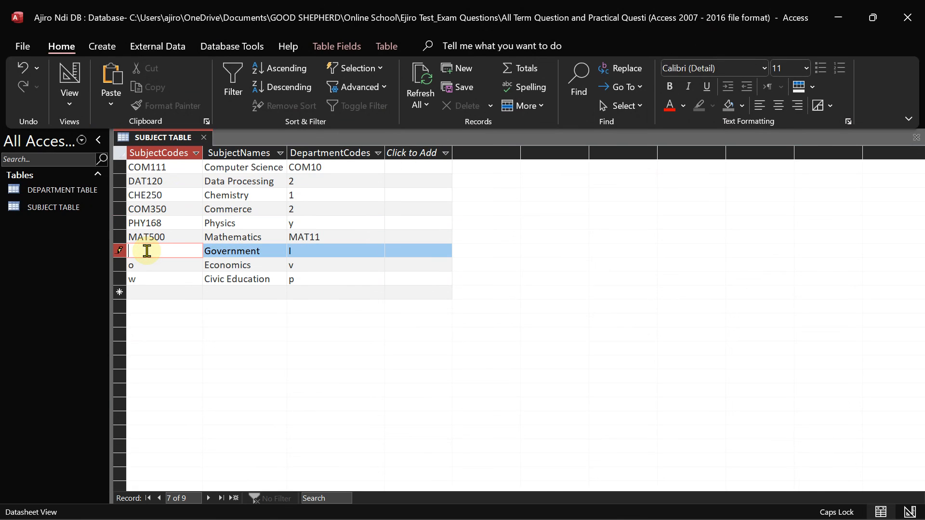
{"action": "type", "text": "GOV800"}
{"action": "left_click", "coordinate": [151, 263]}
{"action": "key", "text": "BackSpace"}
{"action": "type", "text": "ECO"}
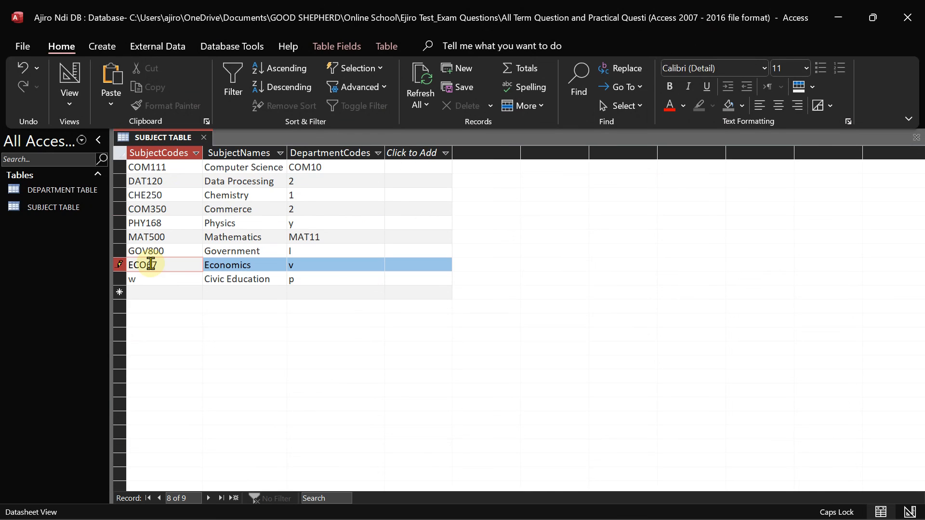
{"action": "type", "text": "670"}
{"action": "left_click", "coordinate": [146, 280]}
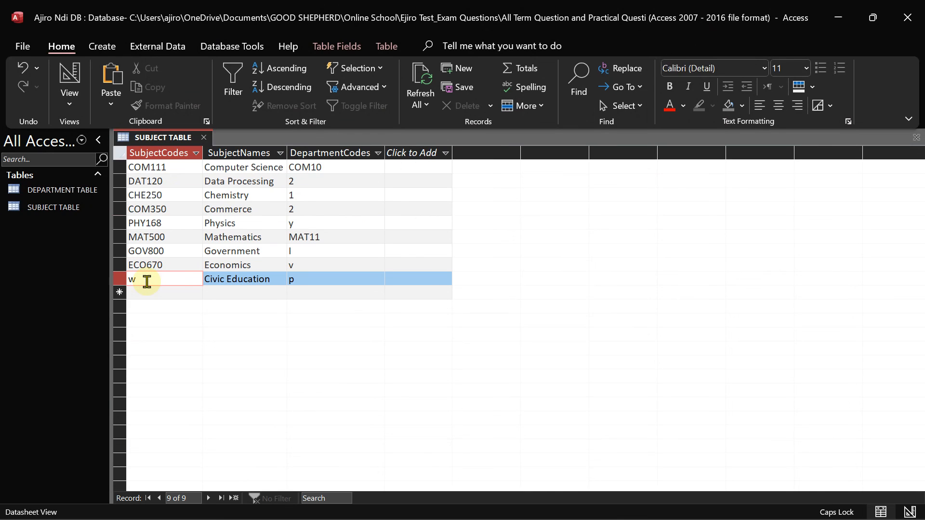
{"action": "key", "text": "BackSpace"}
{"action": "type", "text": "CIV340"}
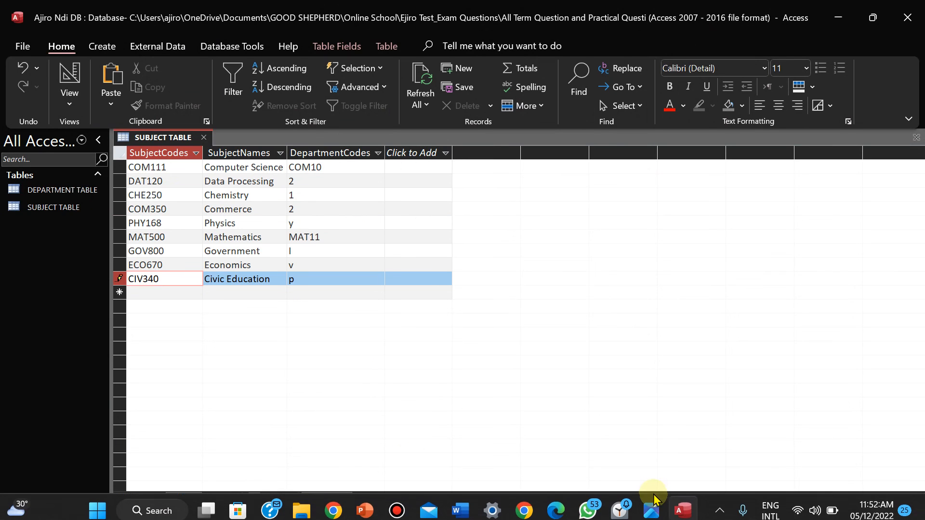
{"action": "left_click", "coordinate": [653, 510]}
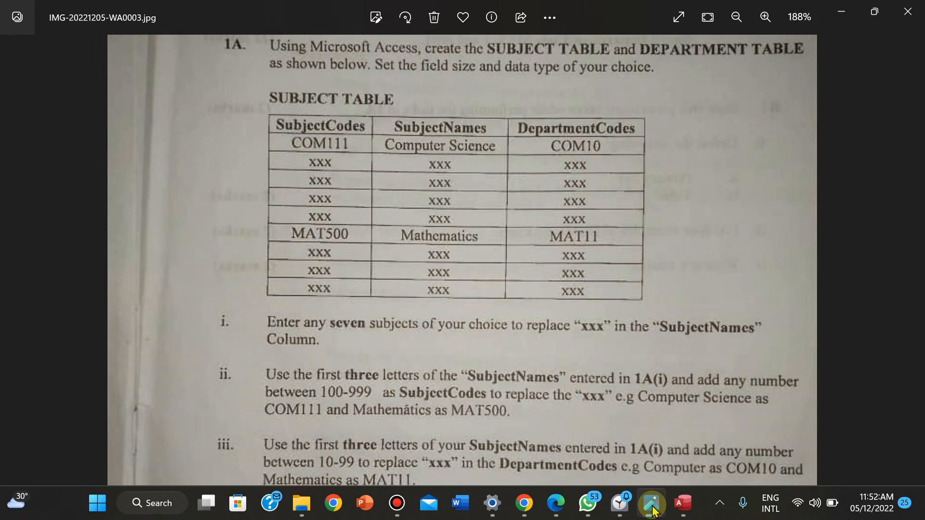
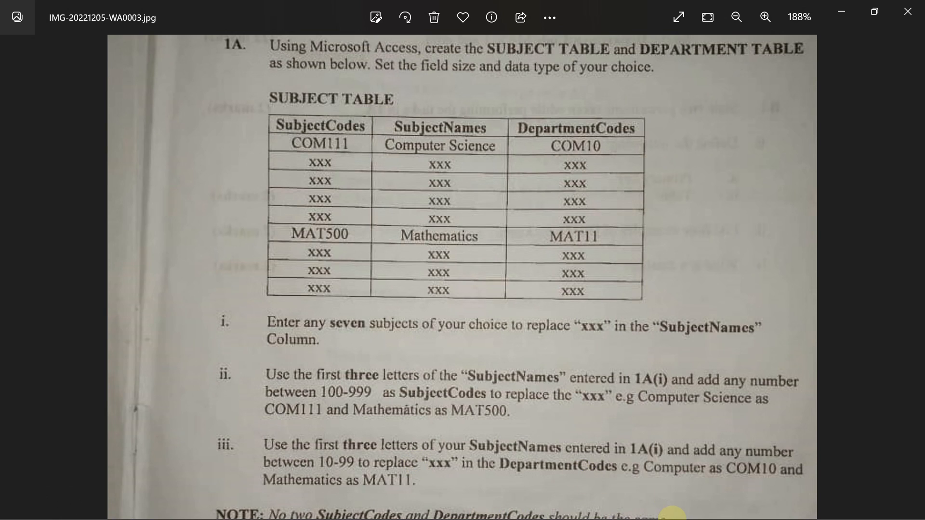
Replace the Data Processing, Chemistry and Commerce department codes with DAT12, CHE25 and COM35
{"action": "left_click", "coordinate": [678, 507]}
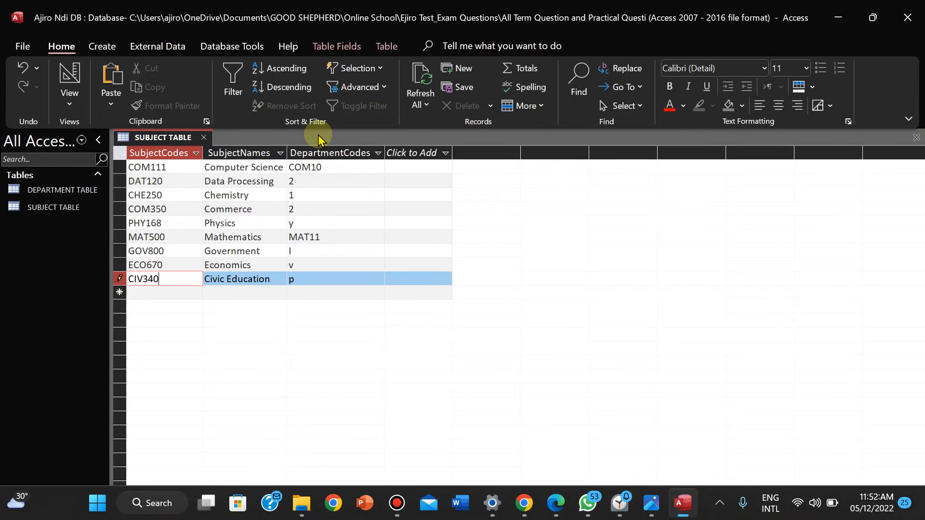
{"action": "left_click", "coordinate": [299, 181]}
{"action": "key", "text": "BackSpace"}
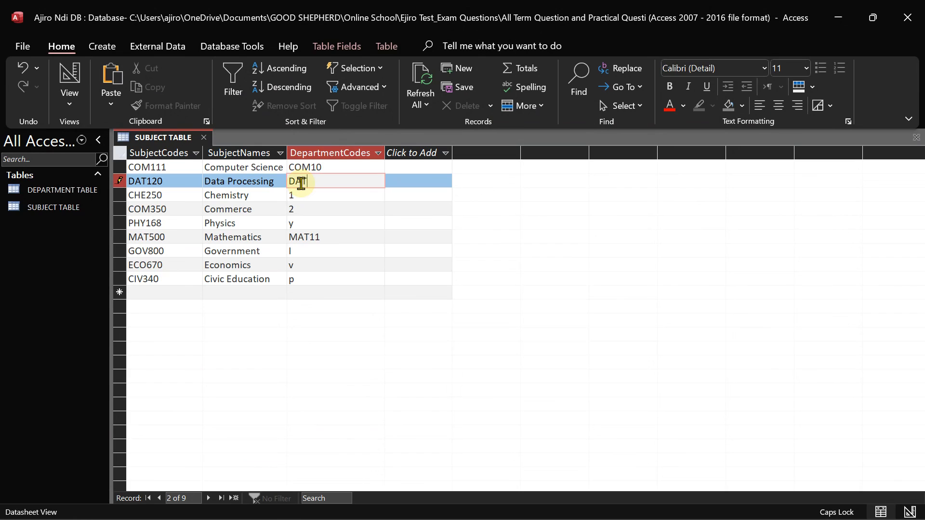
{"action": "type", "text": "DAT12"}
{"action": "left_click", "coordinate": [308, 198]}
{"action": "key", "text": "BackSpace"}
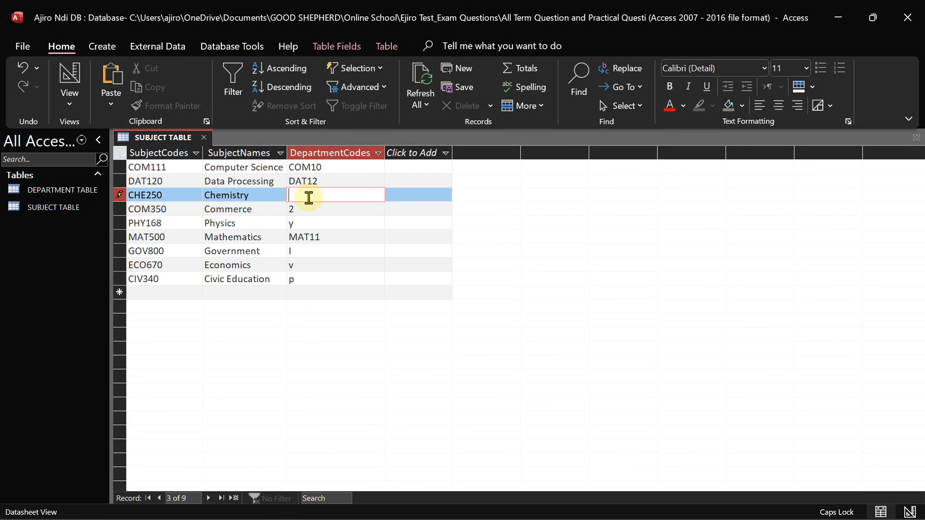
{"action": "type", "text": "CHE25"}
{"action": "left_click", "coordinate": [301, 210]}
{"action": "key", "text": "BackSpace"}
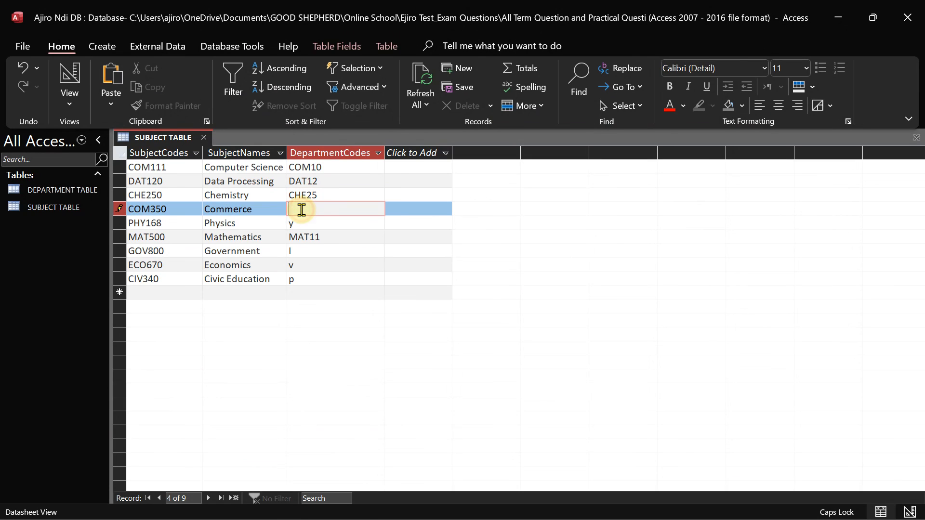
{"action": "type", "text": "COM35"}
Enter PHY16, GOV80, ECO67 and CIV34 for Physics, Government, Economics and Civic Education
{"action": "left_click", "coordinate": [304, 225]}
{"action": "key", "text": "BackSpace"}
{"action": "type", "text": "PH"}
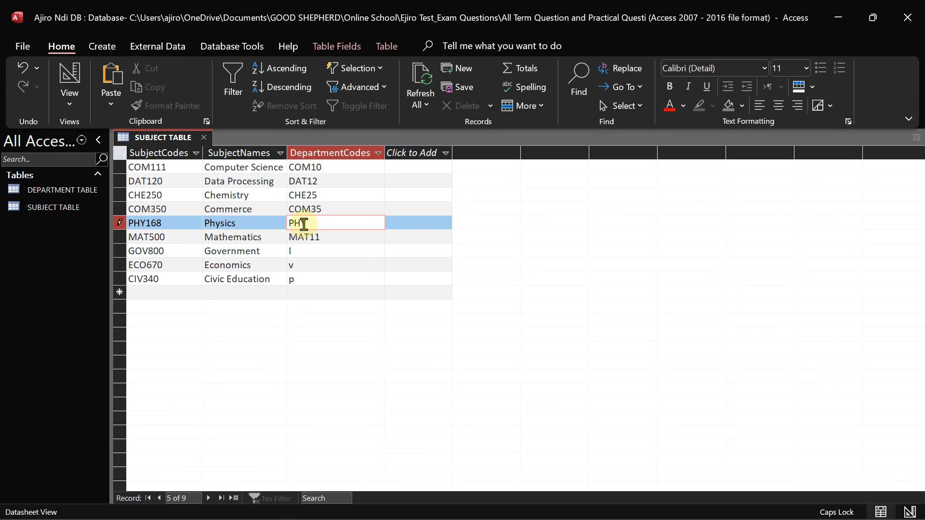
{"action": "type", "text": "Y16"}
{"action": "left_click", "coordinate": [330, 238]}
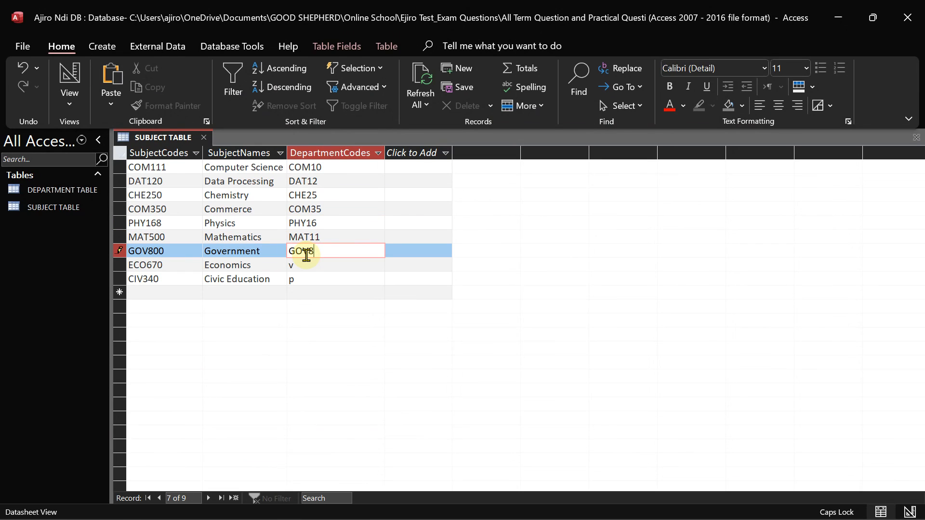
{"action": "key", "text": "Down"}
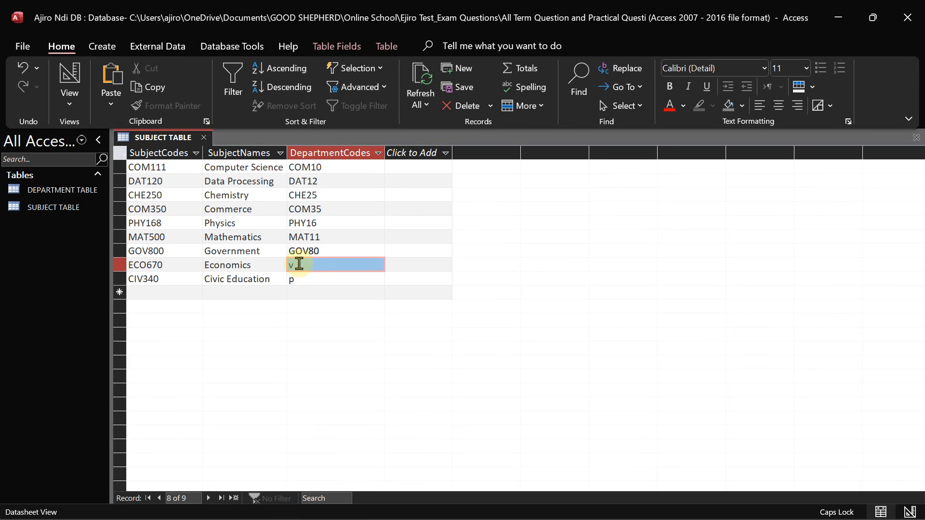
{"action": "key", "text": "Tab"}
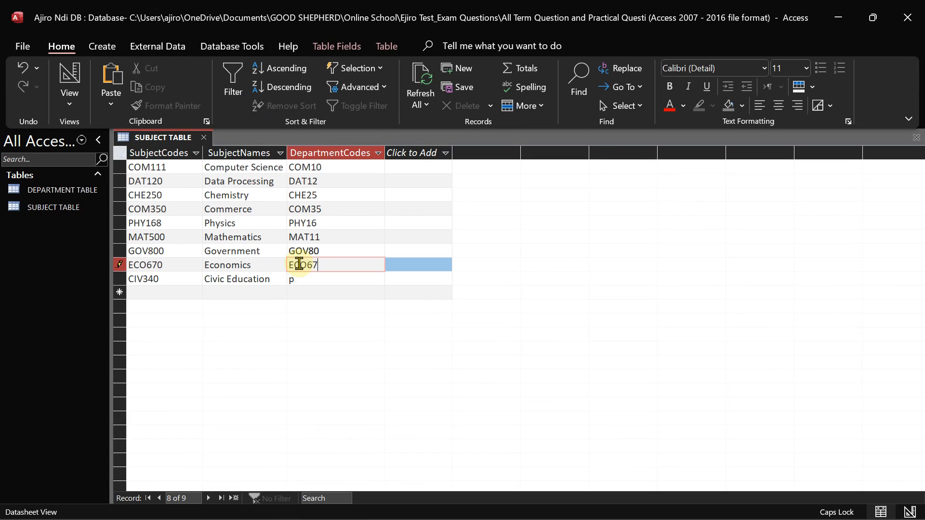
{"action": "left_click", "coordinate": [307, 278]}
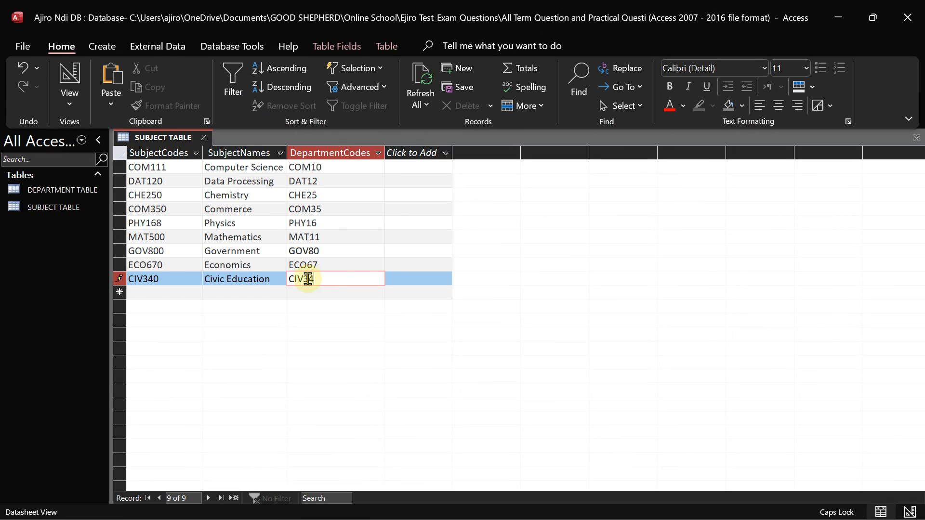
{"action": "left_click", "coordinate": [294, 209]}
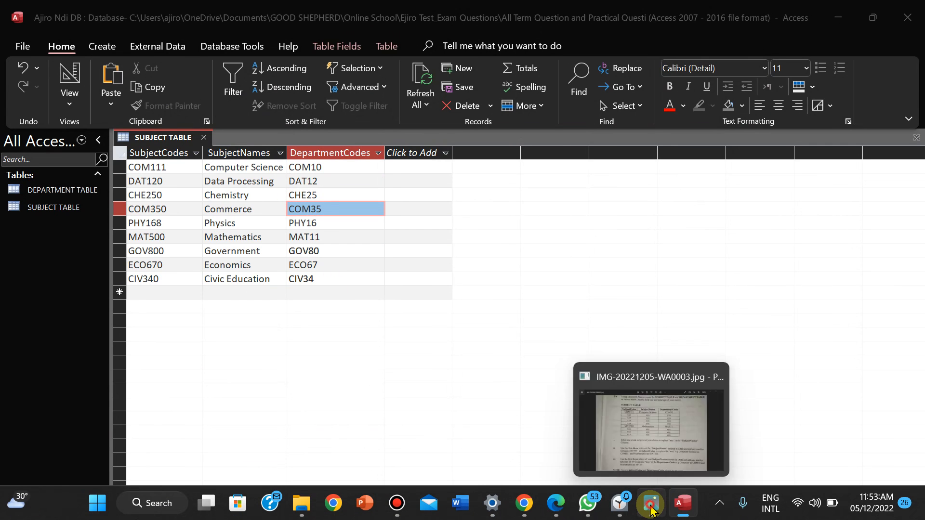
{"action": "left_click", "coordinate": [652, 509]}
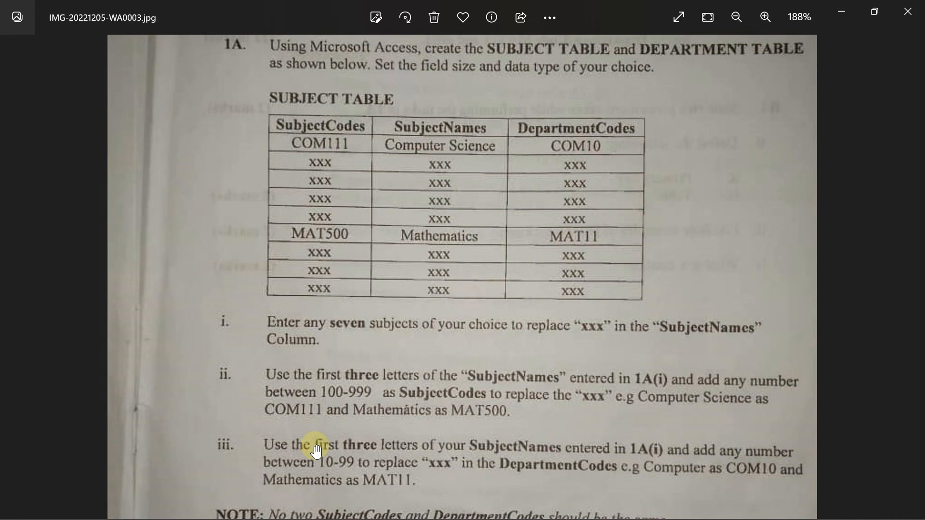
{"action": "left_click_drag", "start_coordinate": [315, 448], "coordinate": [316, 207]}
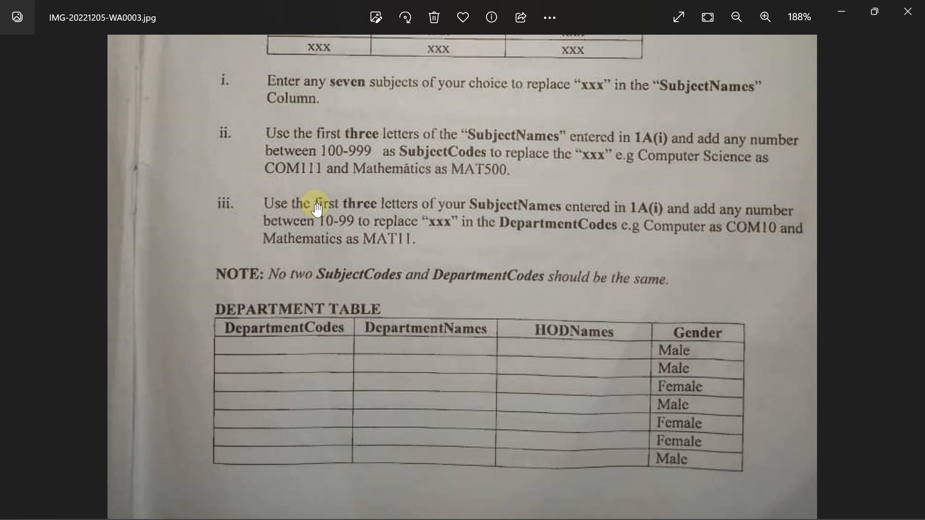
{"action": "left_click_drag", "start_coordinate": [331, 206], "coordinate": [341, 181]}
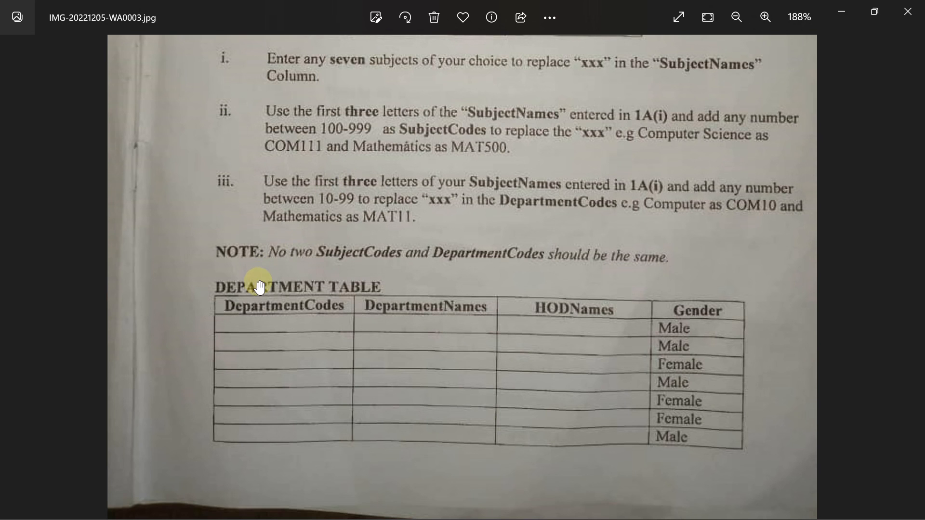
{"action": "mouse_move", "coordinate": [586, 516]}
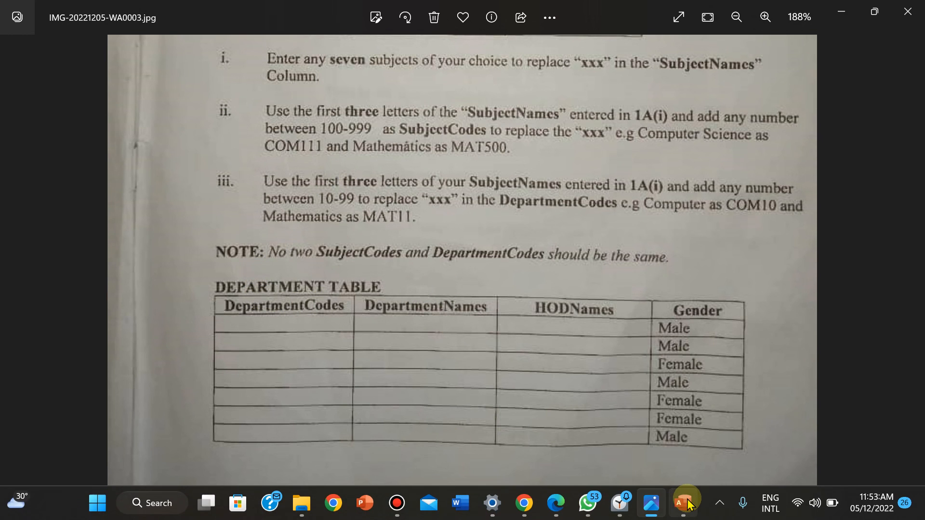
{"action": "left_click", "coordinate": [683, 509]}
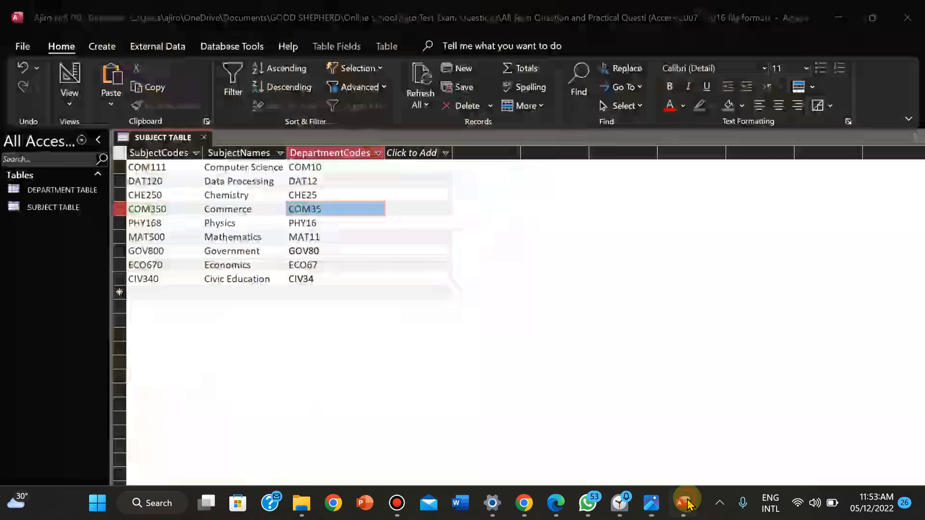
Save and close SUBJECT TABLE
{"action": "right_click", "coordinate": [155, 137]}
{"action": "left_click", "coordinate": [173, 153]}
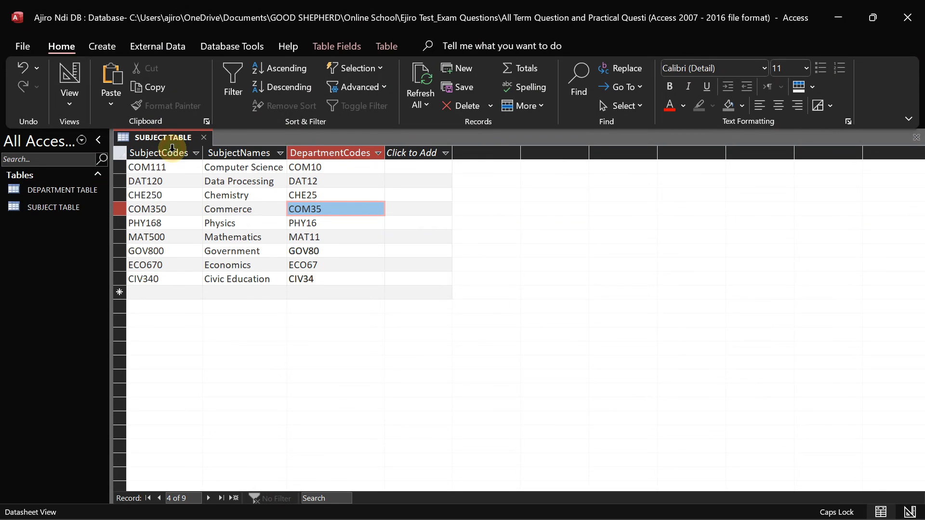
{"action": "right_click", "coordinate": [145, 139]}
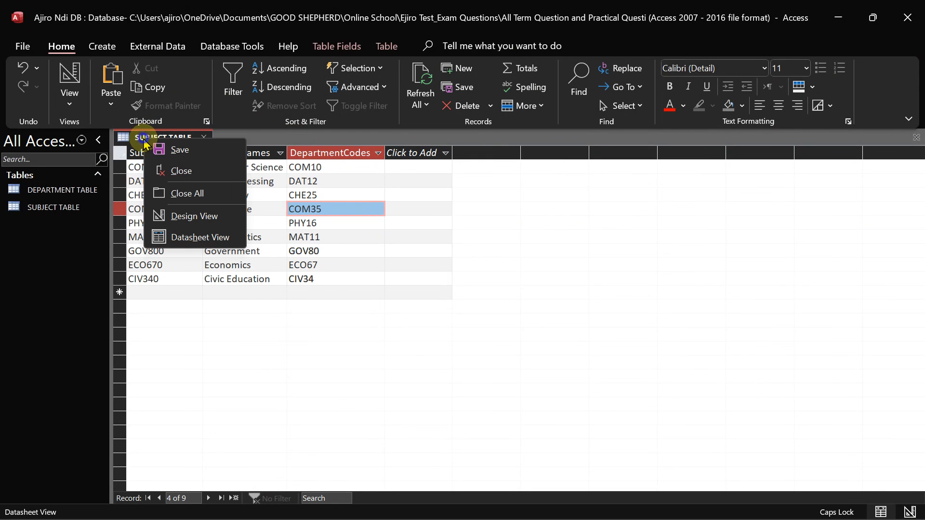
{"action": "left_click", "coordinate": [172, 171]}
Open DEPARTMENT TABLE in Design View
{"action": "left_click", "coordinate": [79, 191]}
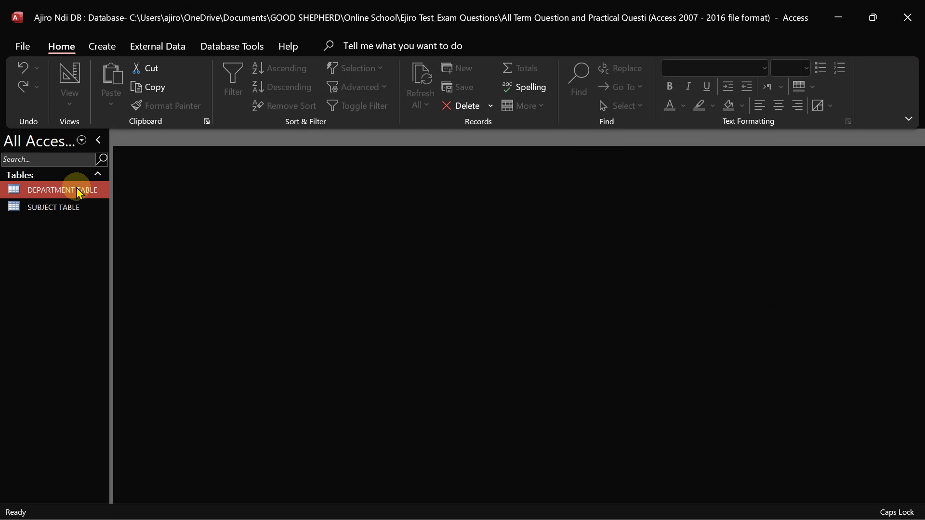
{"action": "double_click", "coordinate": [78, 191]}
{"action": "left_click", "coordinate": [70, 96]}
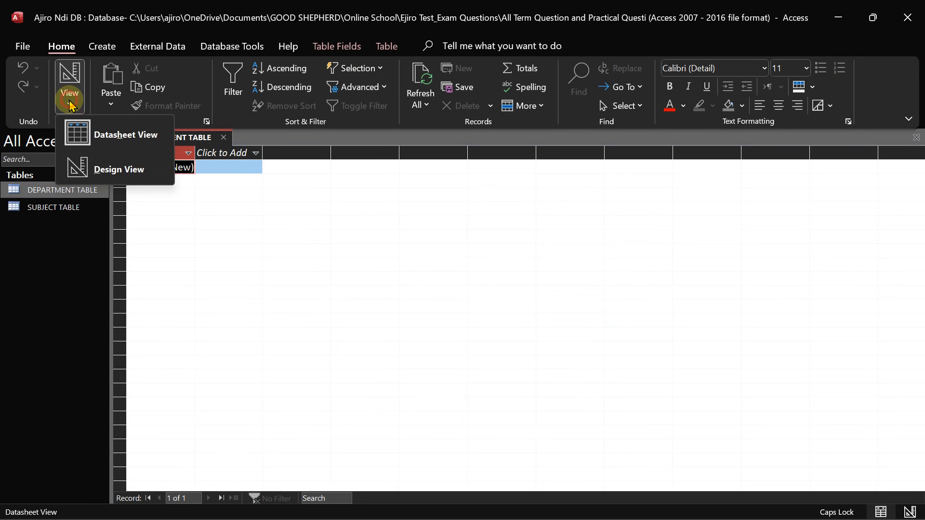
{"action": "left_click", "coordinate": [82, 167]}
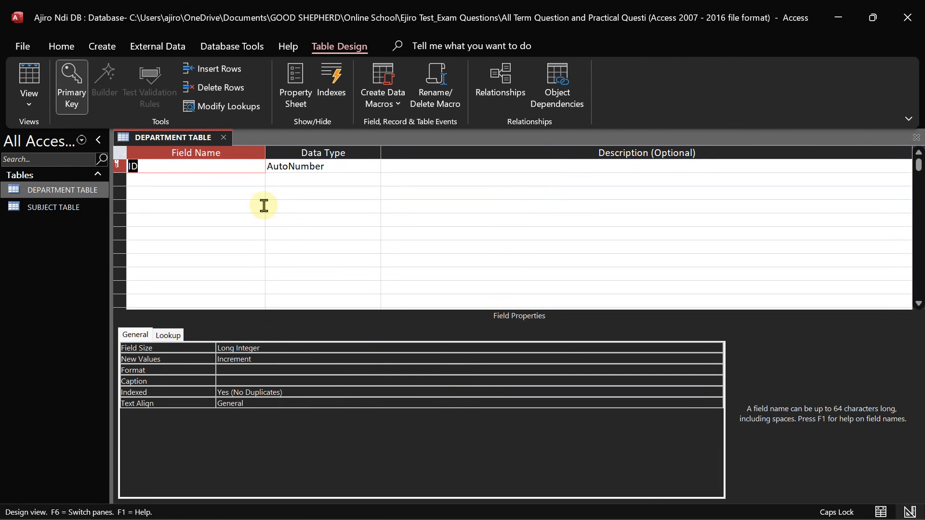
{"action": "left_click", "coordinate": [655, 508]}
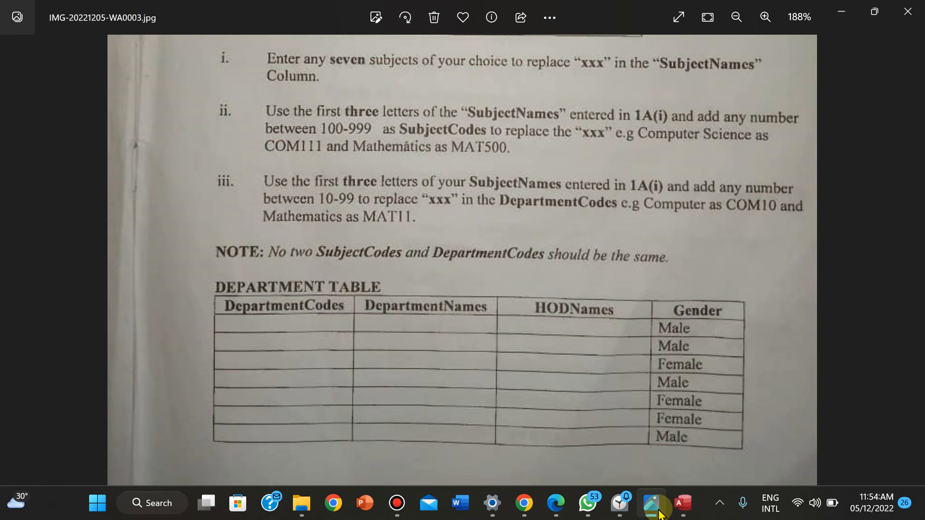
{"action": "left_click", "coordinate": [655, 508]}
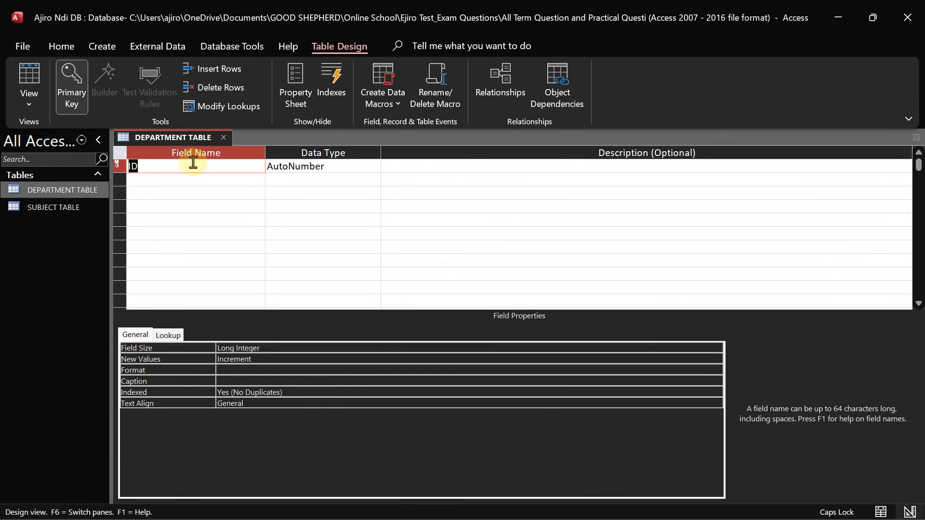
Rename the first field from ID to DepartmentCodes and set it to Short Text
{"action": "type", "text": "D"}
{"action": "key", "text": "Caps_Lock"}
{"action": "type", "text": "epartmentCodes"}
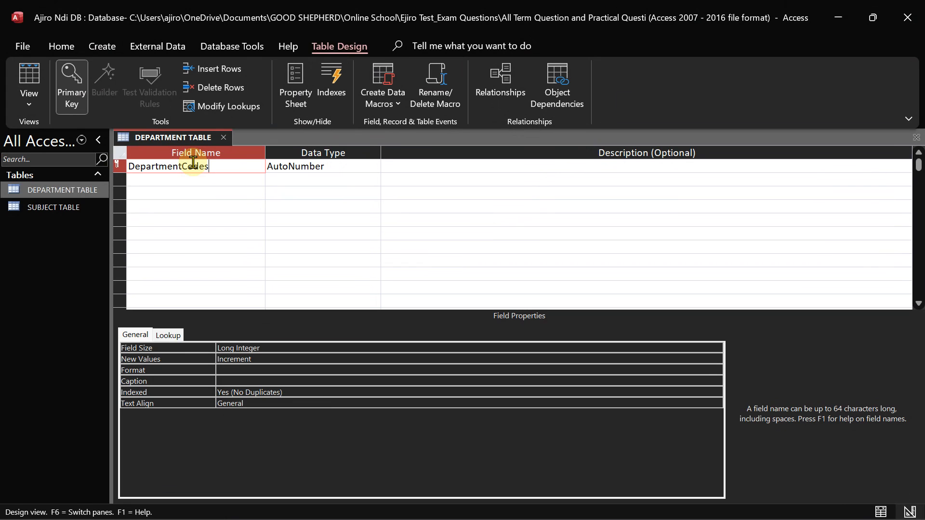
{"action": "left_click", "coordinate": [338, 166]}
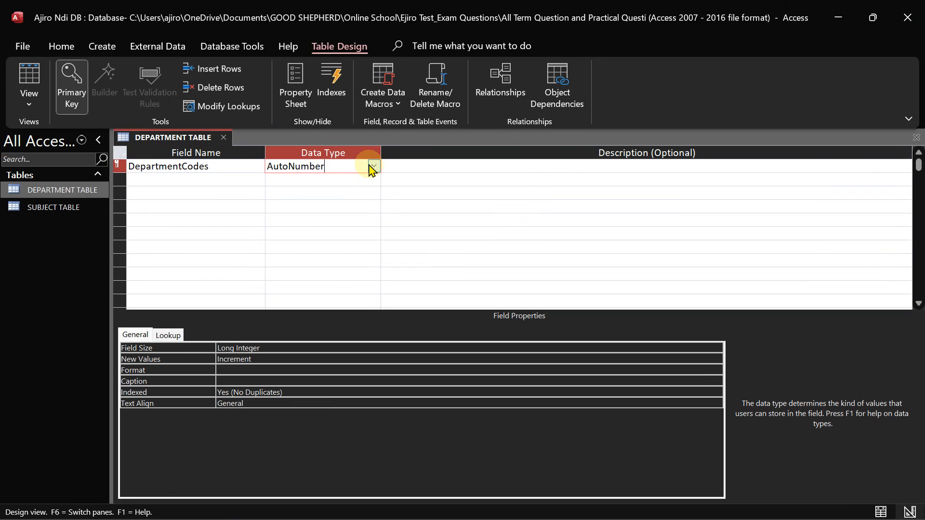
{"action": "left_click", "coordinate": [373, 166]}
{"action": "left_click", "coordinate": [326, 178]}
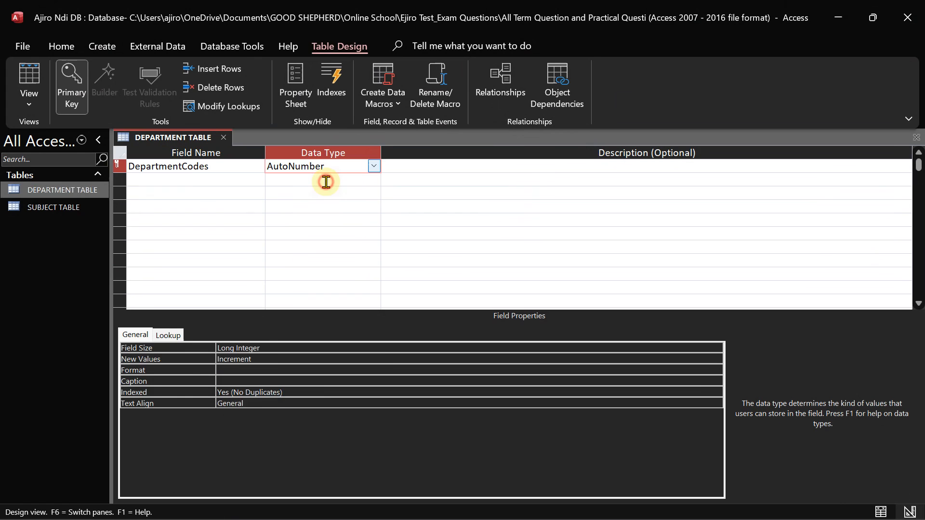
{"action": "left_click", "coordinate": [188, 181]}
Add DepartmentNames as the second field, following the exam sheet's DEPARTMENT TABLE
{"action": "mouse_move", "coordinate": [568, 509]}
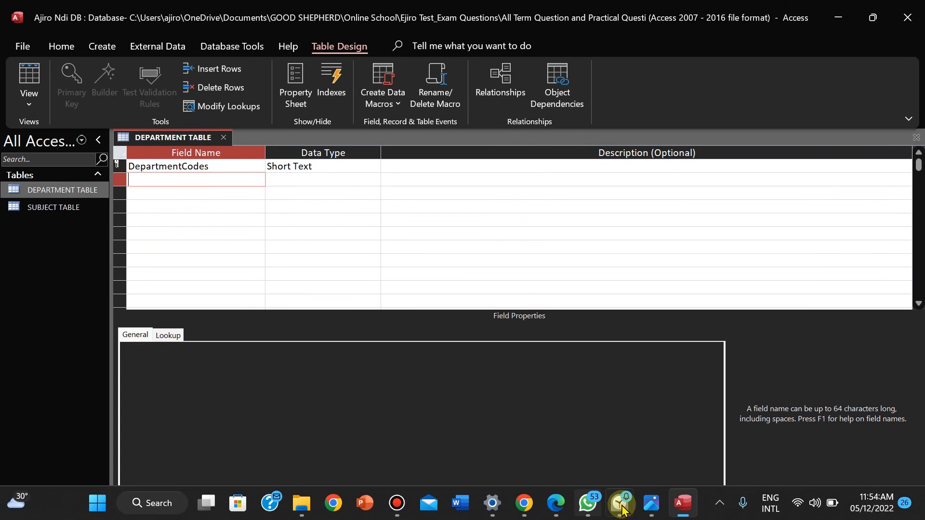
{"action": "left_click", "coordinate": [653, 508]}
{"action": "left_click", "coordinate": [653, 508]}
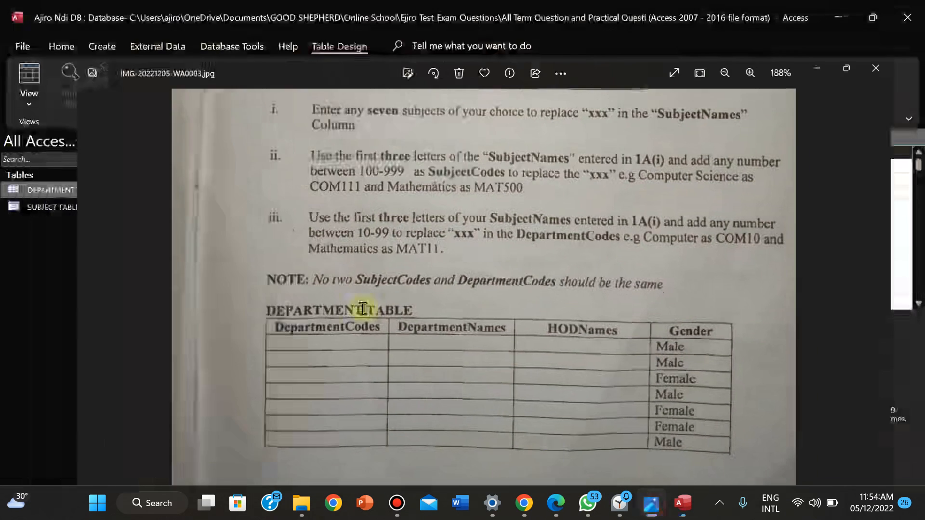
{"action": "type", "text": "DepartmentNames"}
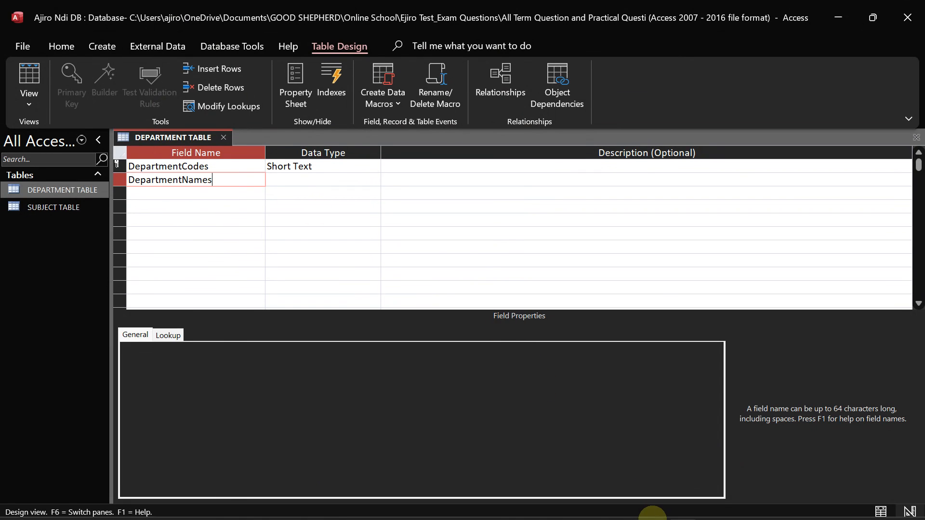
{"action": "mouse_move", "coordinate": [652, 512]}
{"action": "left_click", "coordinate": [653, 512]}
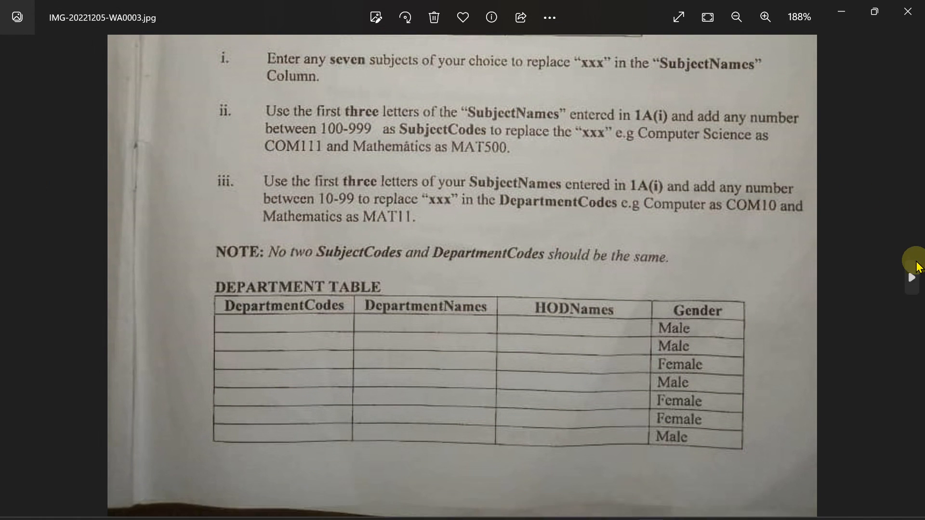
{"action": "mouse_move", "coordinate": [693, 167]}
{"action": "left_mouse_down"}
{"action": "mouse_move", "coordinate": [717, 405]}
{"action": "mouse_move", "coordinate": [692, 149]}
{"action": "left_mouse_up"}
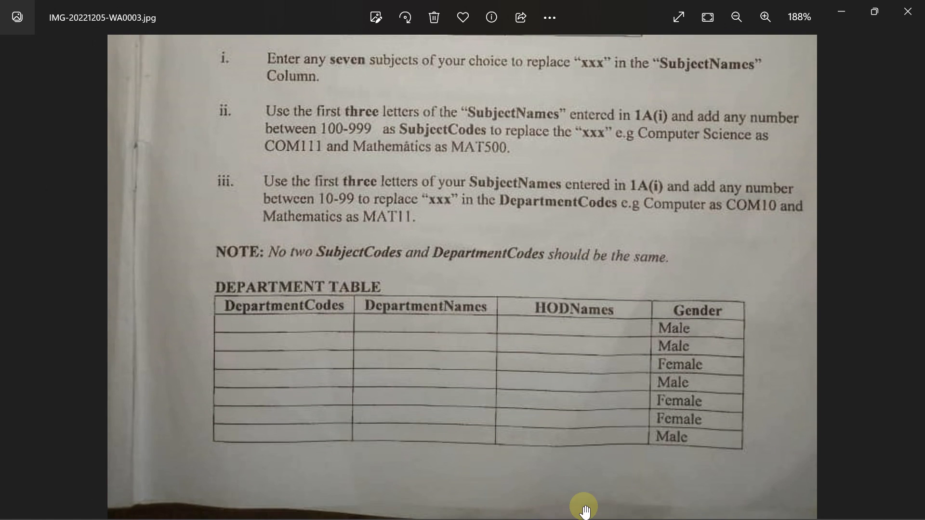
{"action": "left_click", "coordinate": [682, 503]}
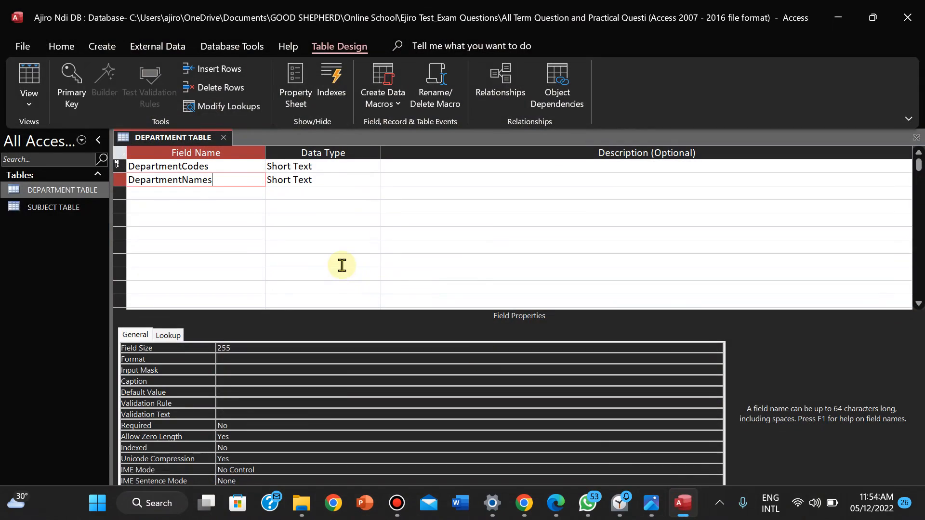
Add HODNames and Gender as the third and fourth Short Text fields
{"action": "left_click", "coordinate": [149, 198]}
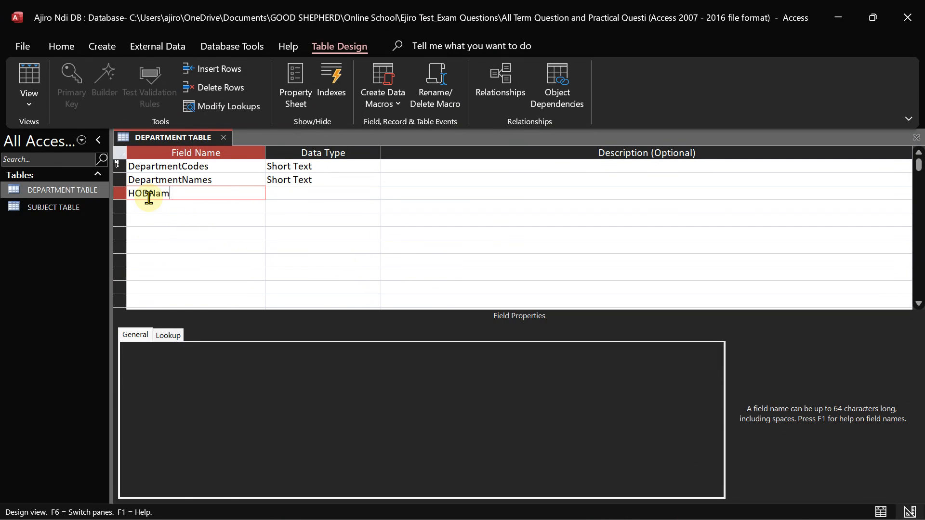
{"action": "left_click", "coordinate": [279, 196]}
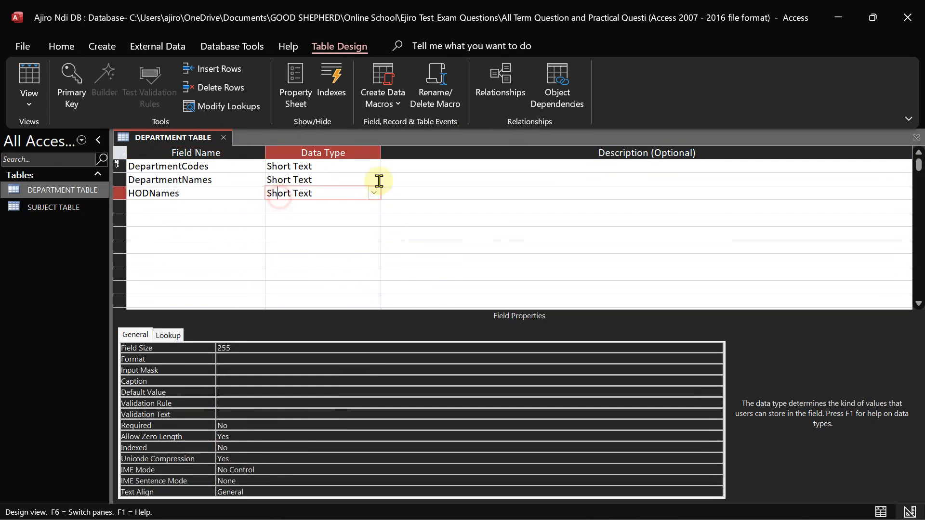
{"action": "left_click", "coordinate": [138, 206]}
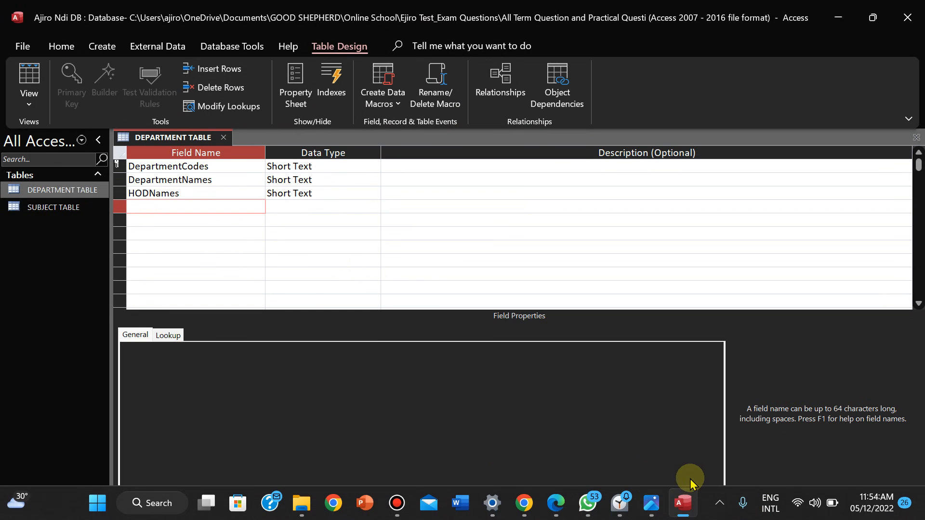
{"action": "left_click", "coordinate": [652, 503]}
{"action": "left_click", "coordinate": [650, 502]}
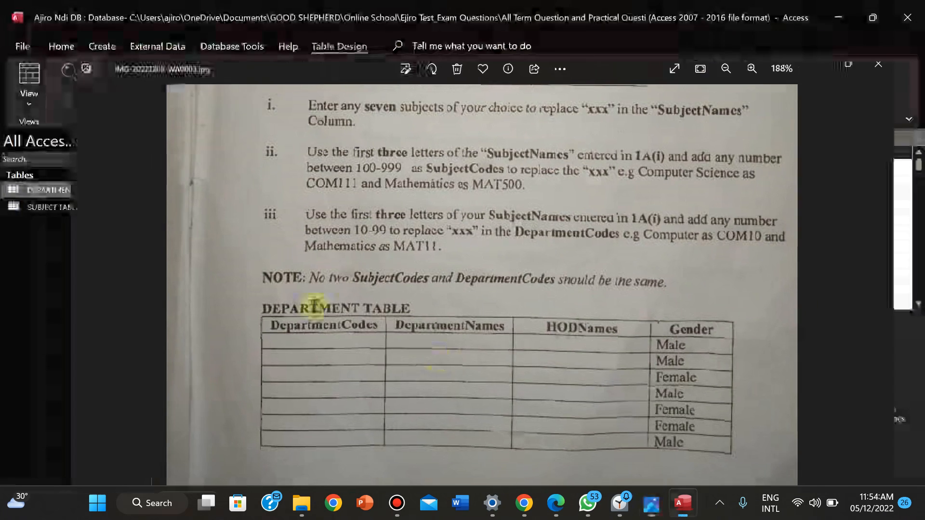
{"action": "type", "text": "Gender"}
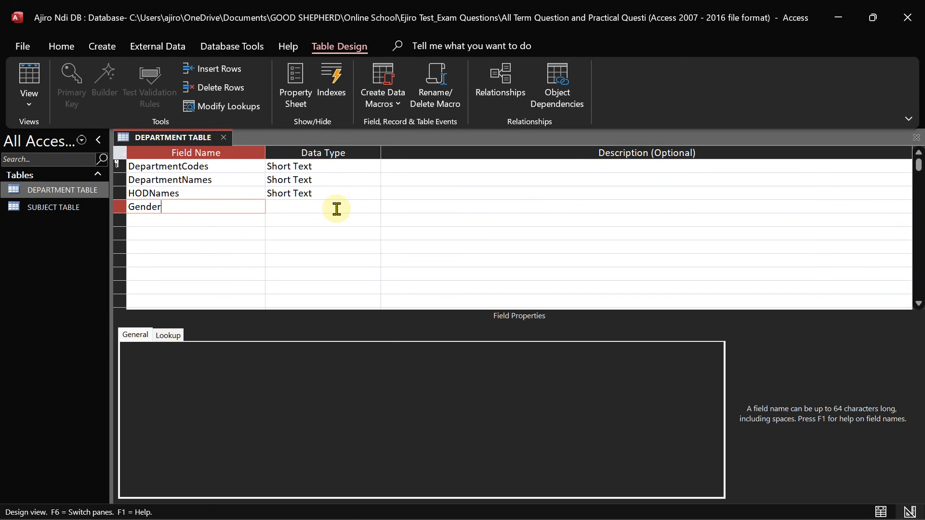
{"action": "left_click", "coordinate": [653, 504]}
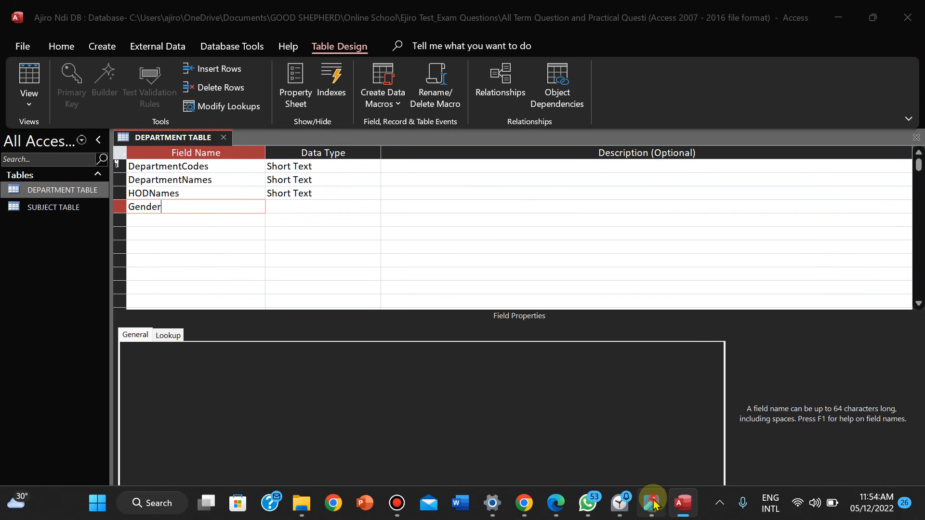
{"action": "left_click", "coordinate": [653, 504]}
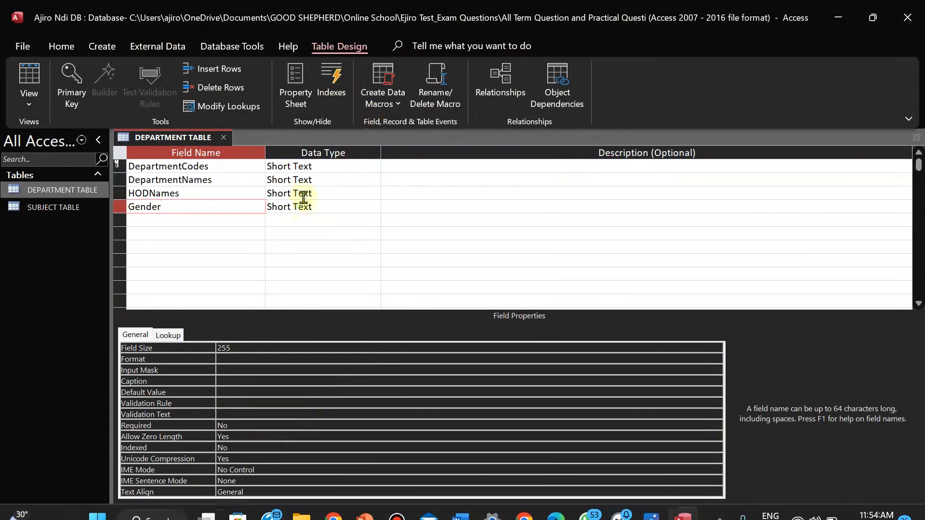
{"action": "left_click", "coordinate": [312, 206]}
{"action": "left_click", "coordinate": [373, 206]}
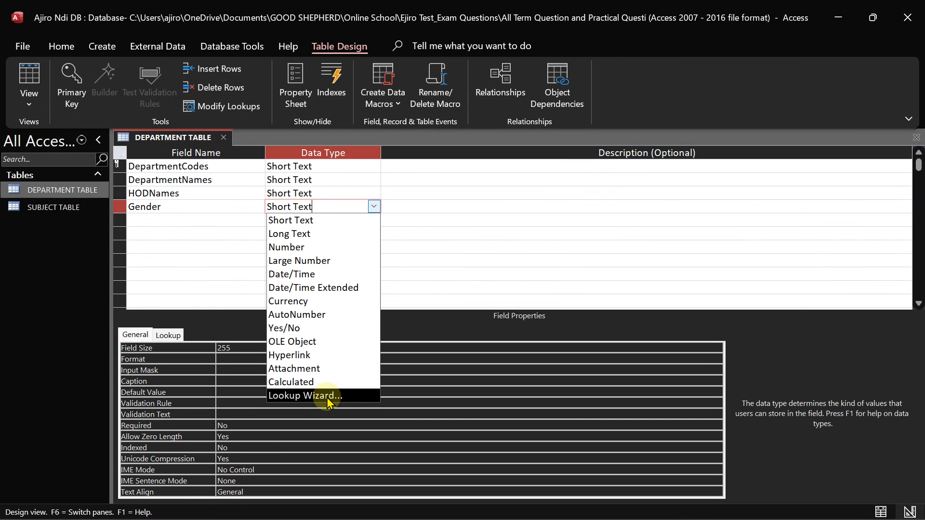
{"action": "left_click", "coordinate": [328, 396]}
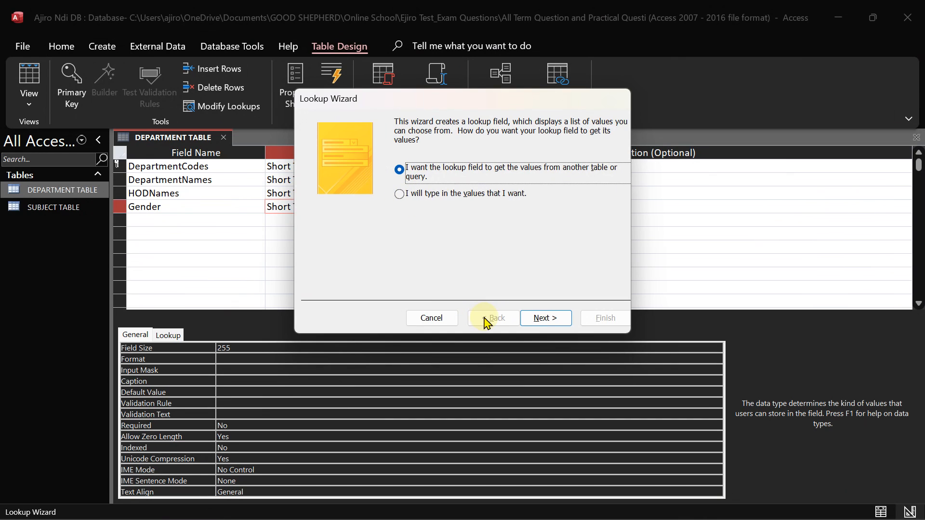
{"action": "left_click", "coordinate": [400, 195]}
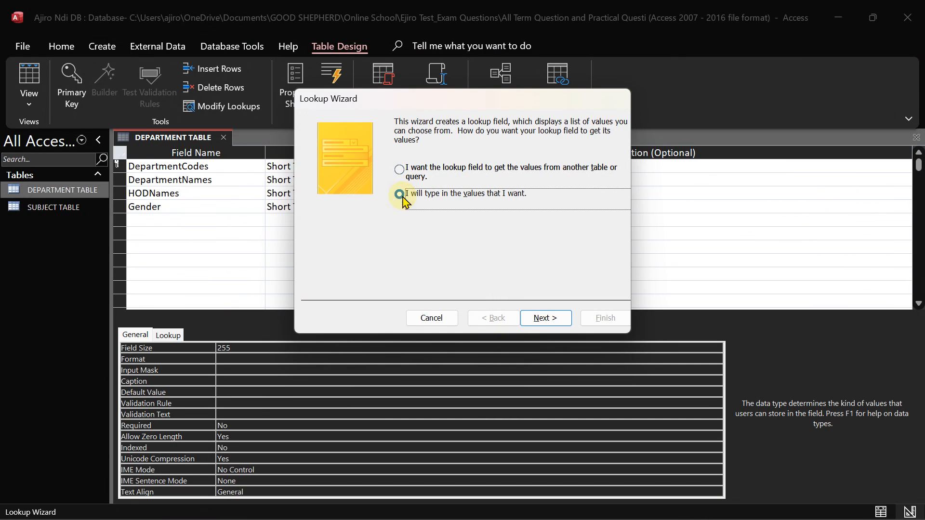
{"action": "left_click", "coordinate": [400, 170]}
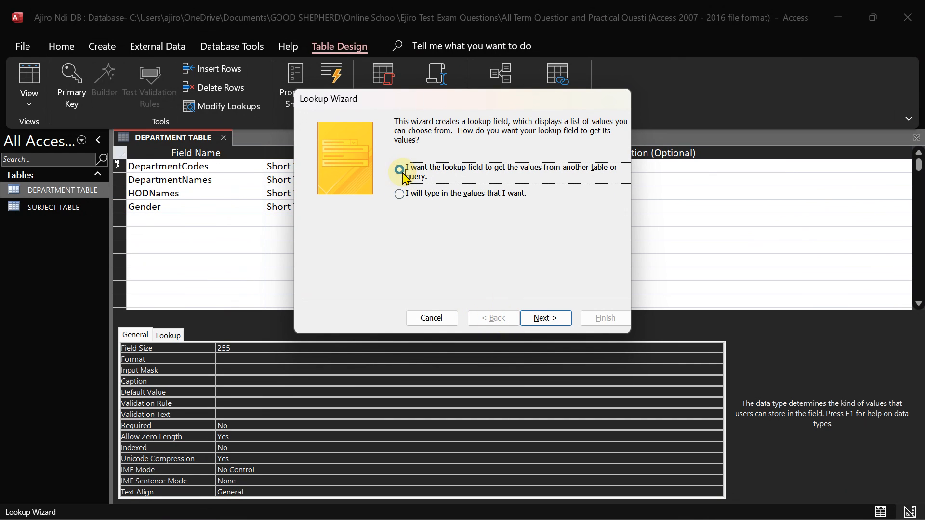
{"action": "left_click", "coordinate": [400, 194]}
{"action": "left_click", "coordinate": [547, 318]}
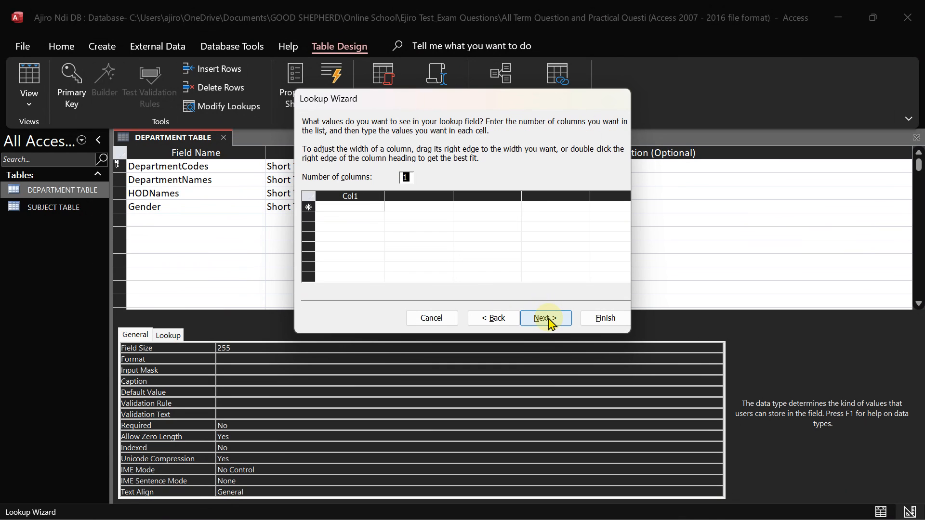
{"action": "left_click", "coordinate": [433, 319]}
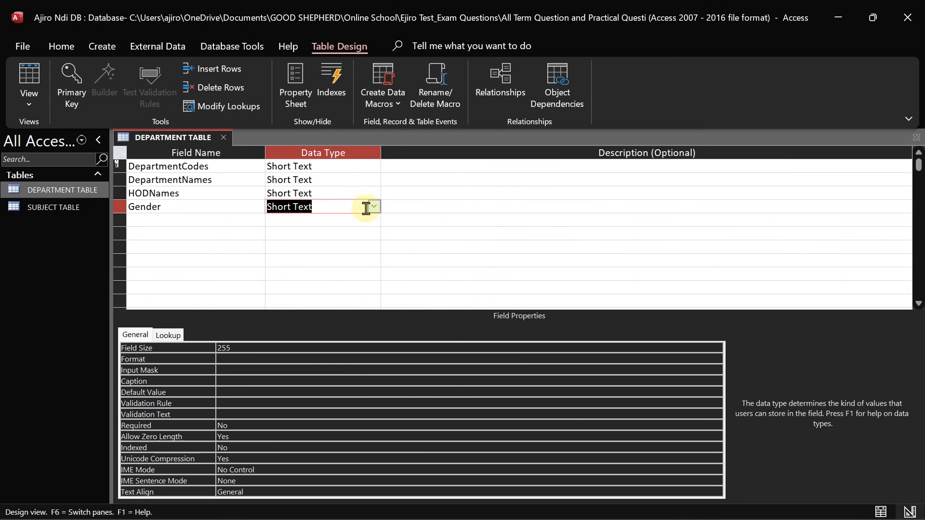
{"action": "left_click", "coordinate": [376, 207]}
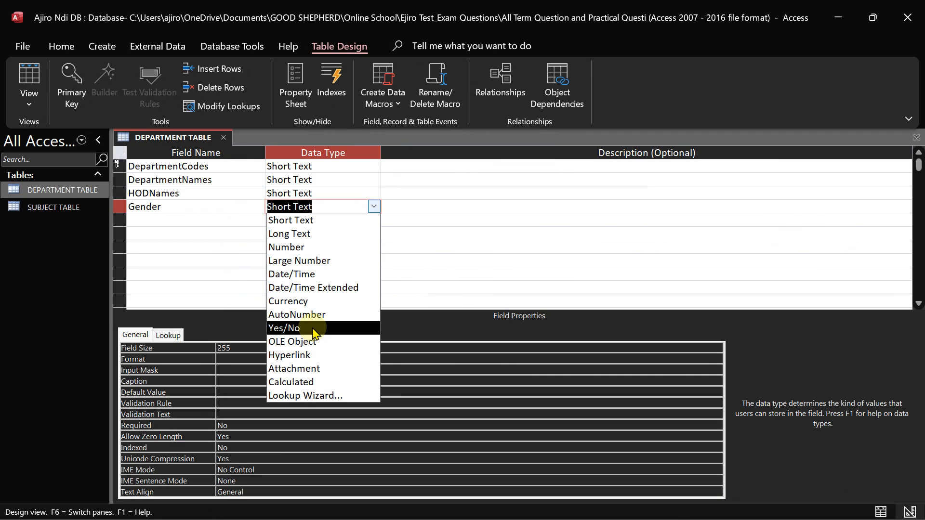
{"action": "left_click", "coordinate": [313, 328]}
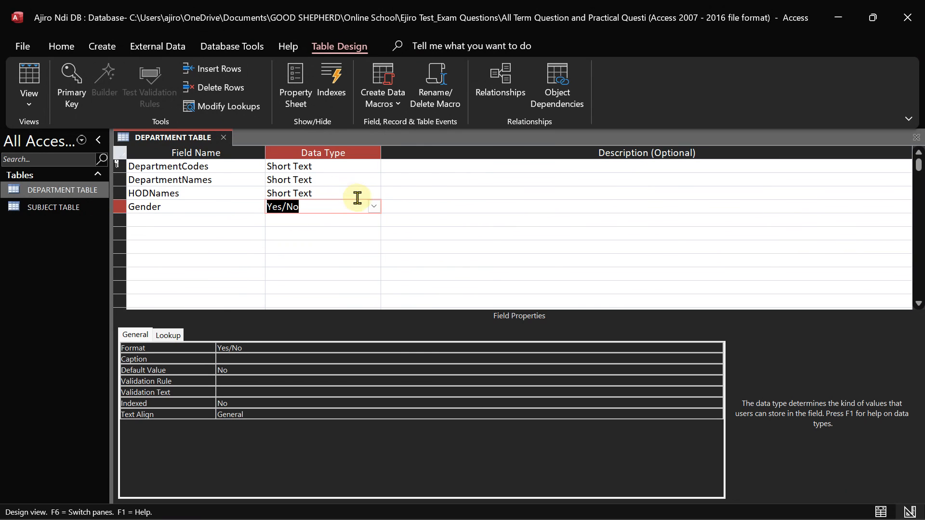
{"action": "left_click", "coordinate": [375, 206]}
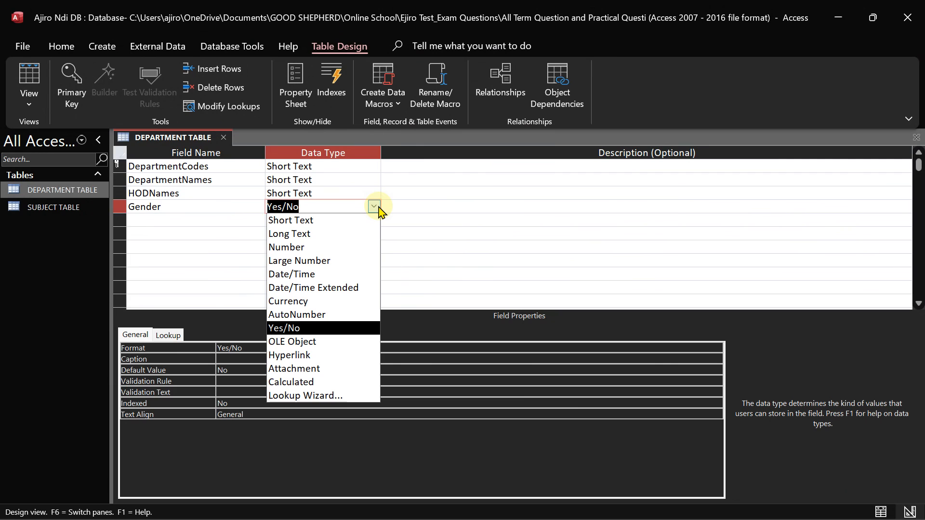
{"action": "left_click", "coordinate": [304, 220]}
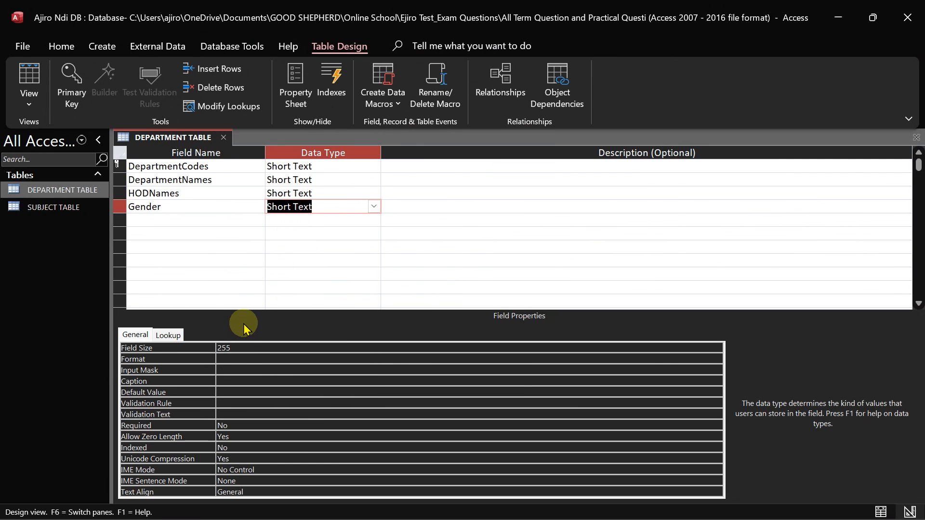
Save the table and try Gender's Input Mask wizard, then cancel without a mask
{"action": "left_click", "coordinate": [229, 369]}
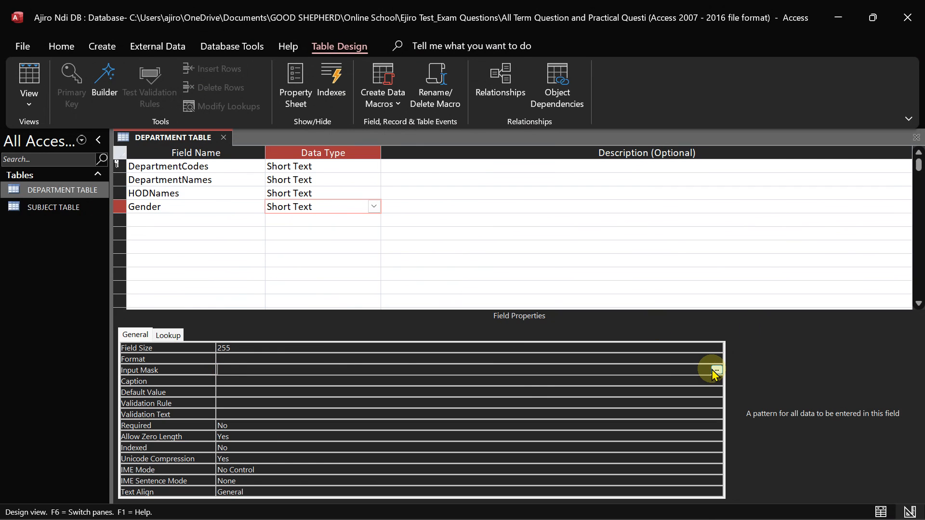
{"action": "left_click", "coordinate": [716, 370]}
{"action": "left_click", "coordinate": [439, 309]}
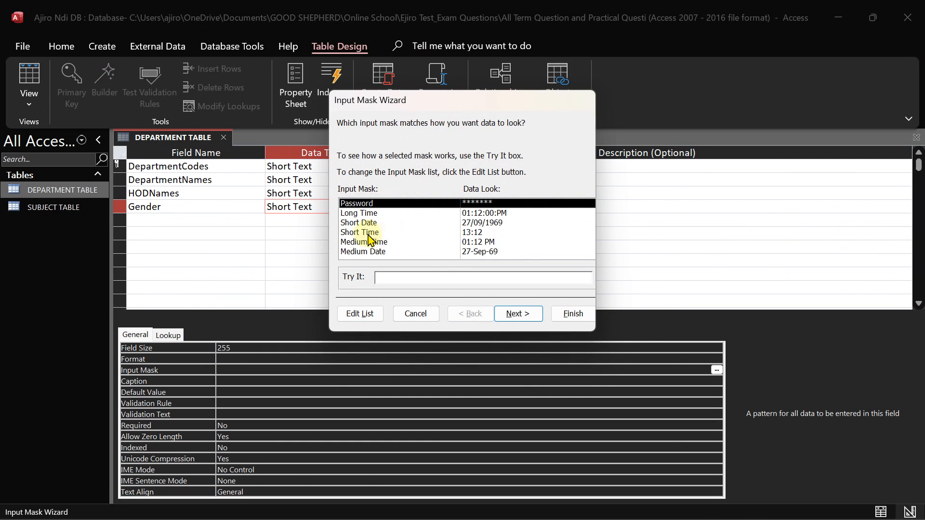
{"action": "left_click", "coordinate": [359, 224]}
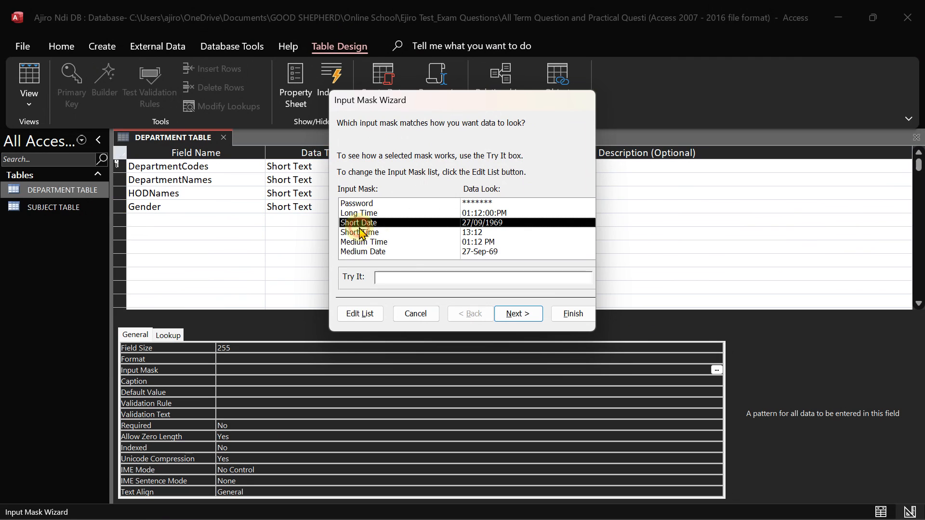
{"action": "left_click", "coordinate": [360, 314]}
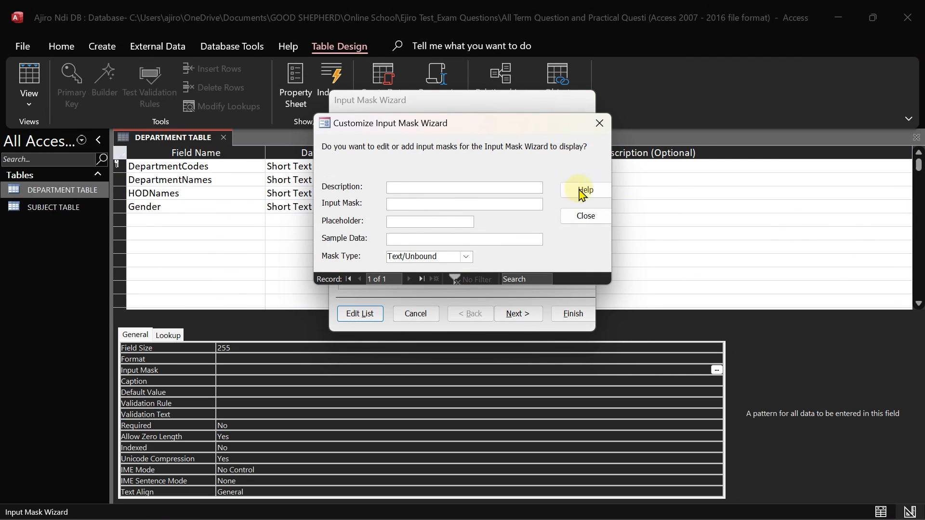
{"action": "left_click", "coordinate": [585, 223]}
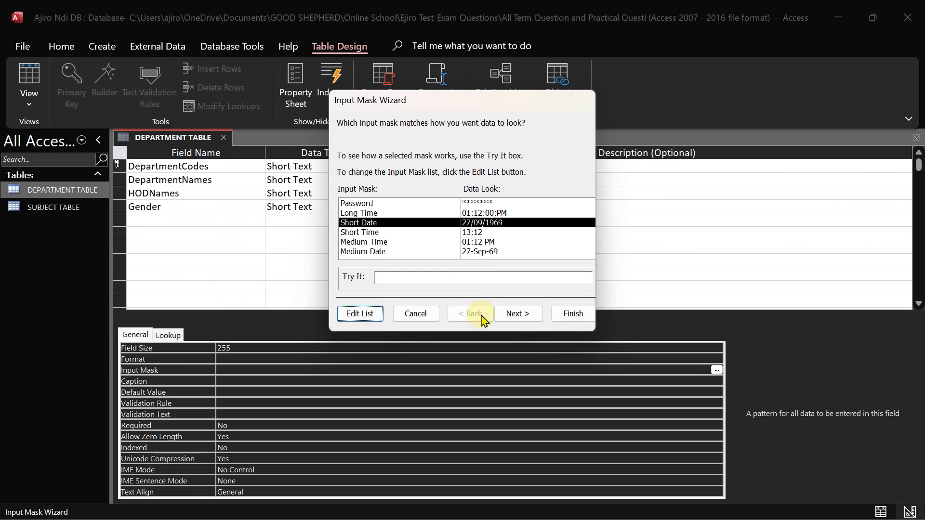
{"action": "left_click", "coordinate": [415, 314]}
Check Gender's Format list and leave the Format blank
{"action": "left_click", "coordinate": [231, 359]}
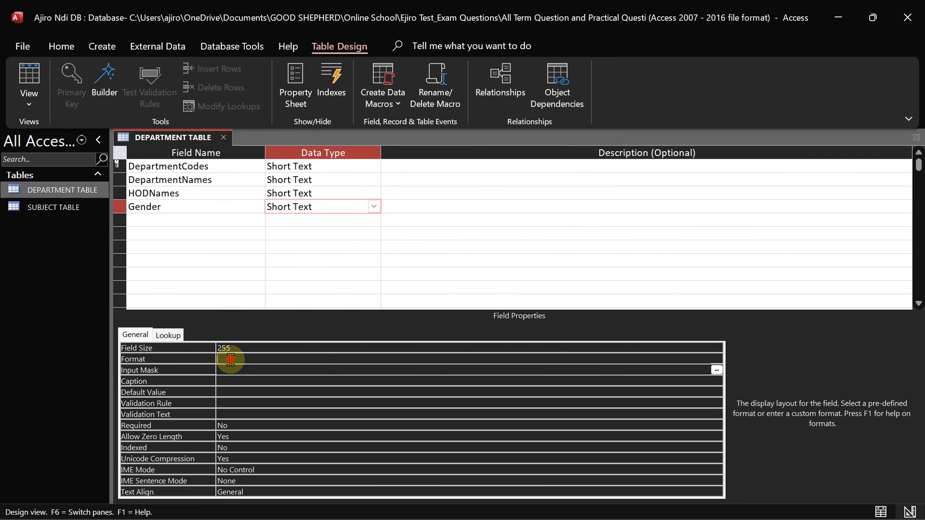
{"action": "left_click", "coordinate": [717, 360]}
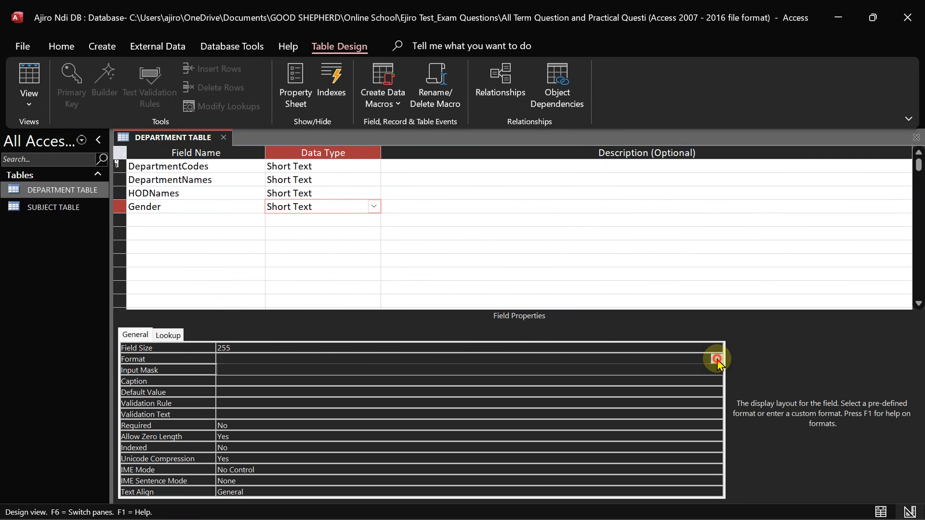
{"action": "left_click", "coordinate": [718, 360]}
{"action": "left_click", "coordinate": [718, 359]}
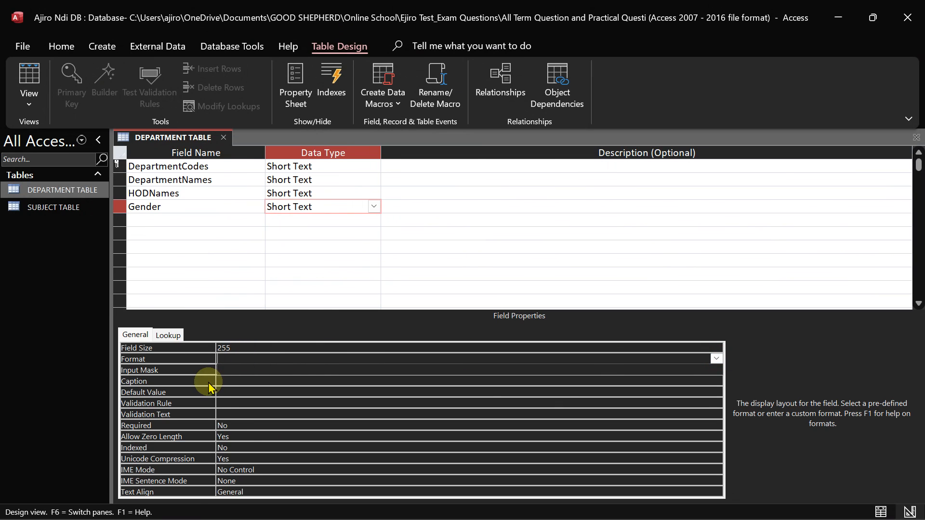
{"action": "left_click", "coordinate": [374, 206]}
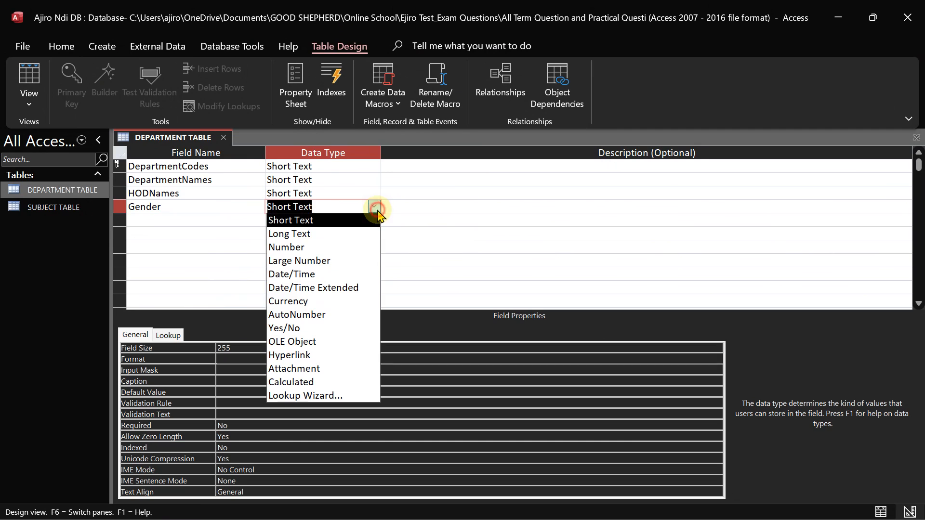
{"action": "left_click", "coordinate": [293, 333]}
{"action": "left_click", "coordinate": [243, 347]}
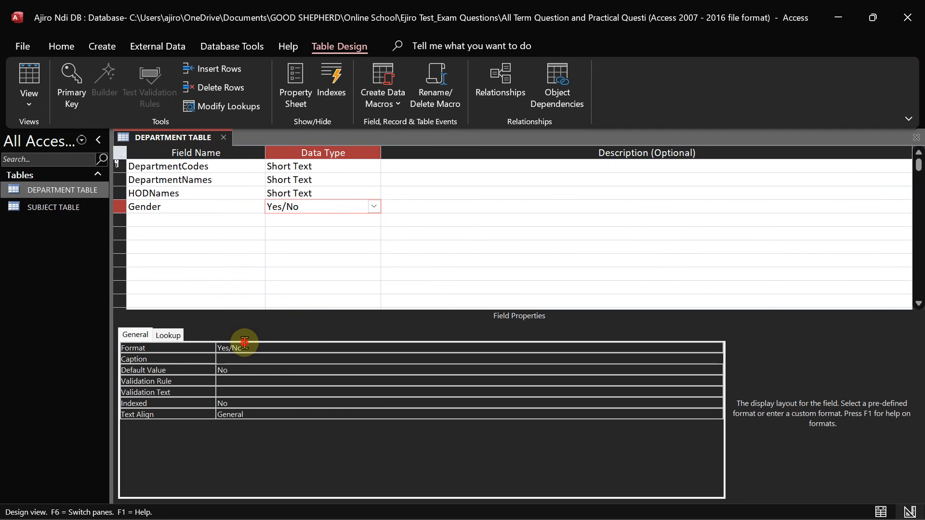
{"action": "left_click", "coordinate": [717, 346]}
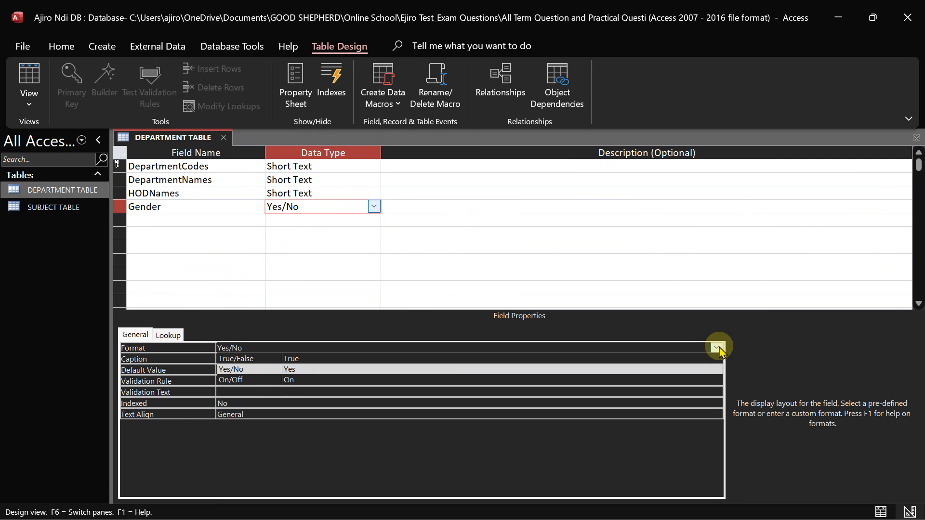
{"action": "left_click", "coordinate": [718, 347]}
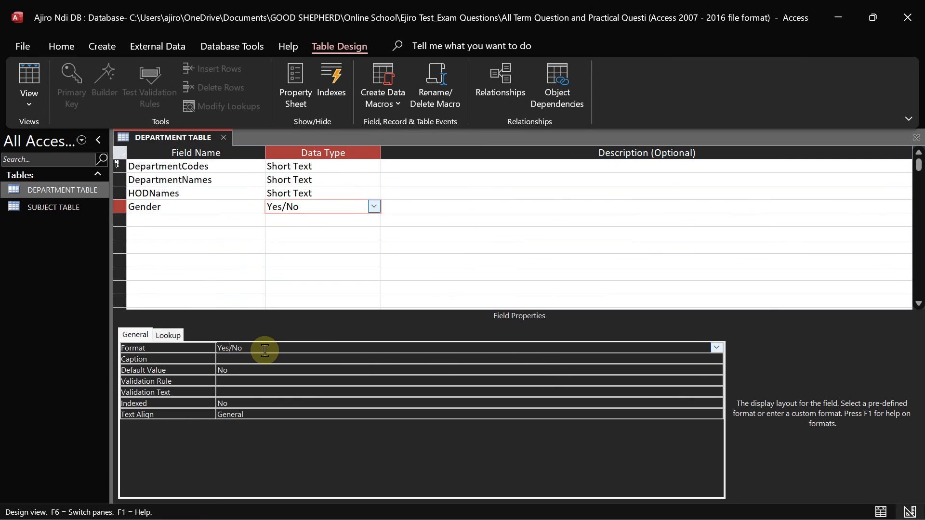
{"action": "left_click", "coordinate": [29, 96]}
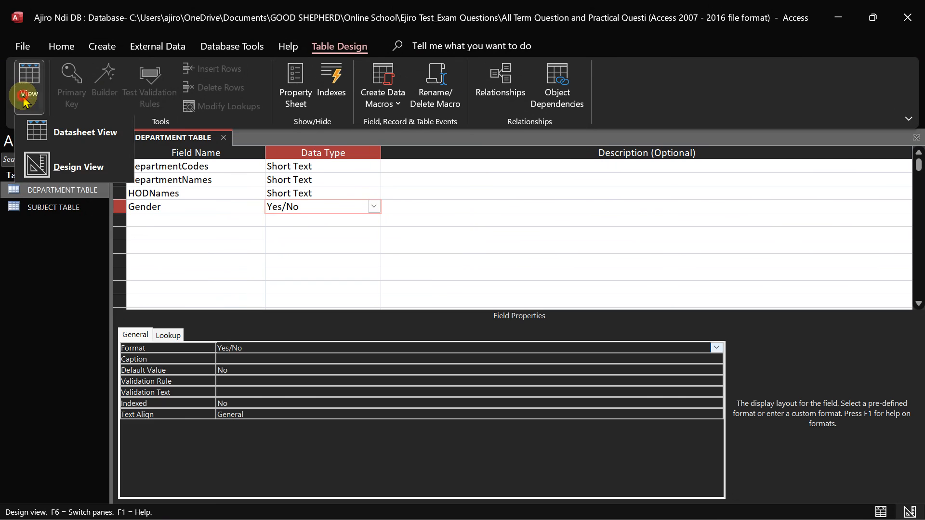
Save and view the table as a datasheet, toggling the first Gender tick box and dismissing required-value warnings
{"action": "left_click", "coordinate": [53, 141]}
{"action": "left_click", "coordinate": [437, 310]}
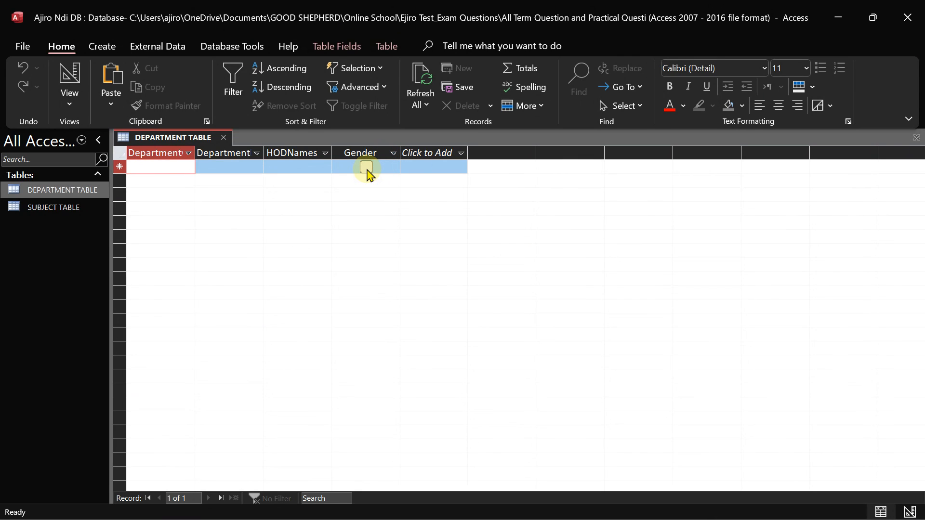
{"action": "left_click", "coordinate": [364, 169]}
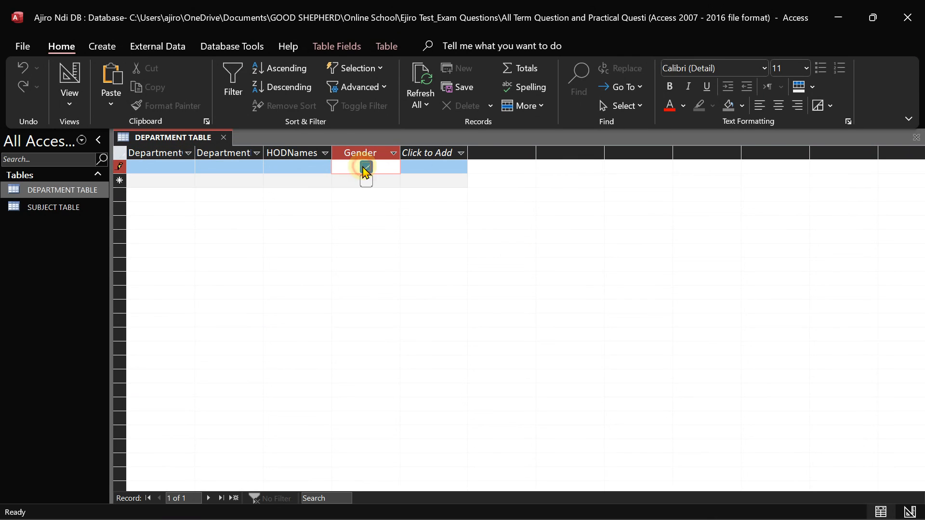
{"action": "left_click", "coordinate": [363, 168]}
{"action": "left_click", "coordinate": [69, 91]}
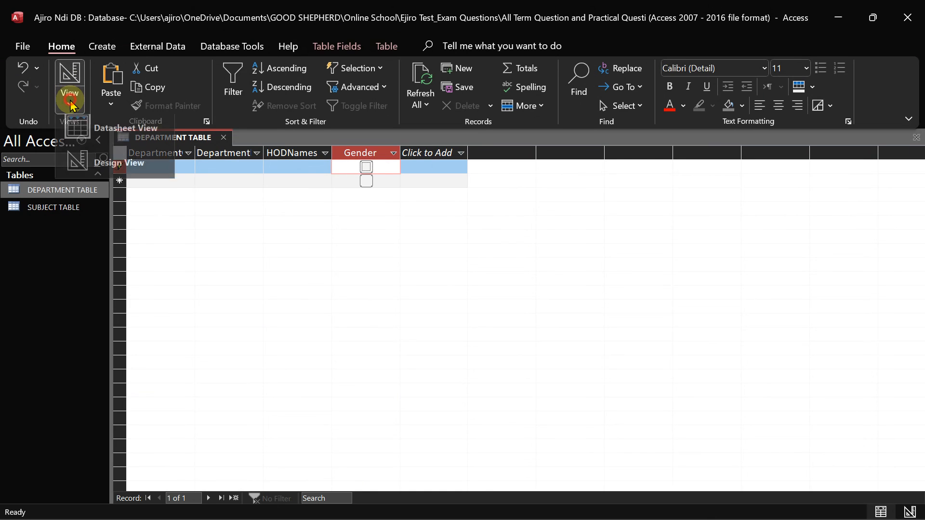
{"action": "left_click", "coordinate": [99, 162]}
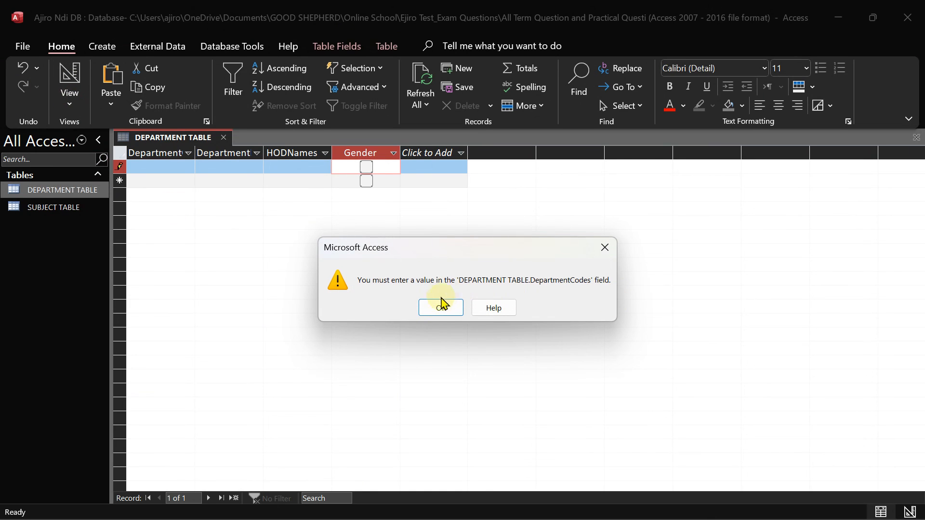
{"action": "left_click", "coordinate": [439, 308]}
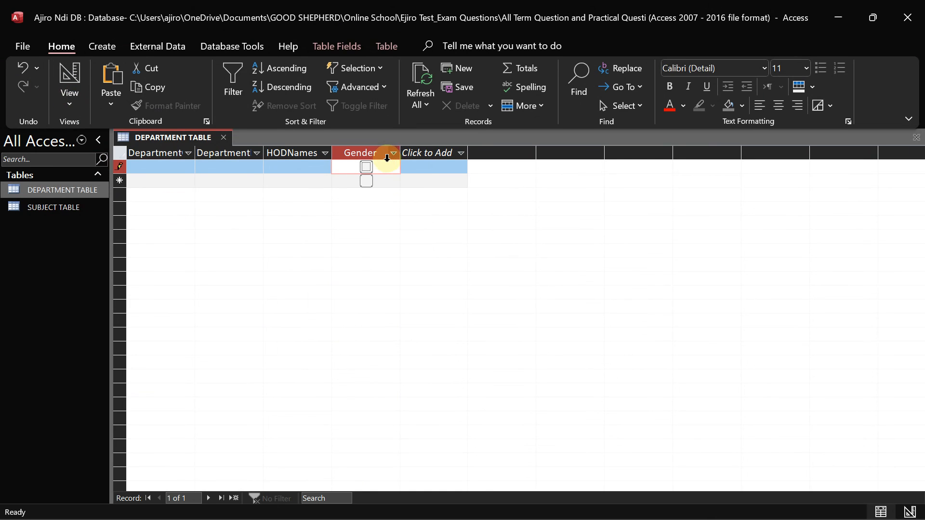
{"action": "left_click", "coordinate": [367, 181]}
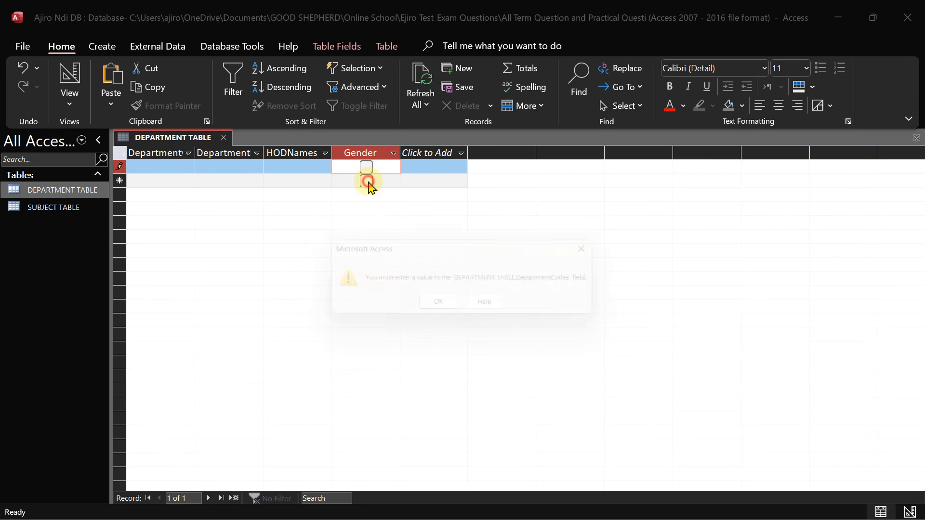
{"action": "left_click", "coordinate": [439, 310]}
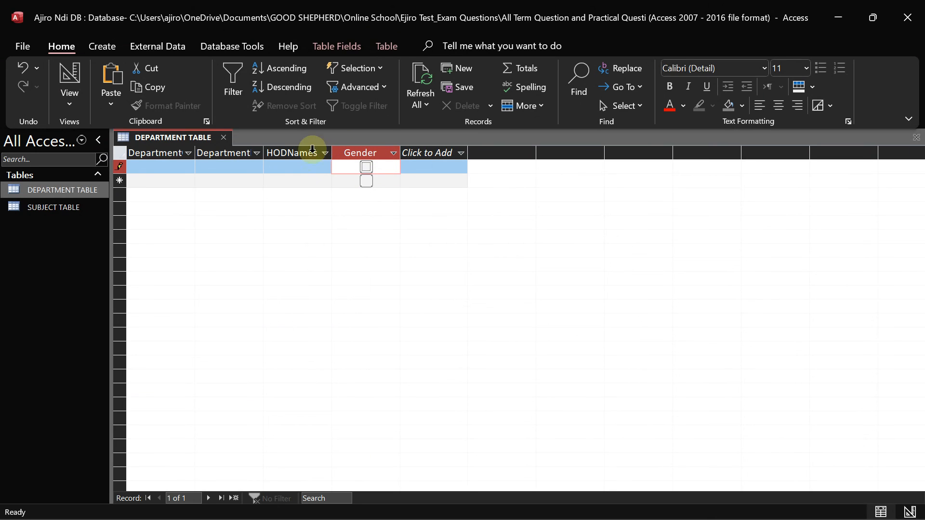
Type a one-letter test record into the first row and return to Design View
{"action": "left_click", "coordinate": [197, 154]}
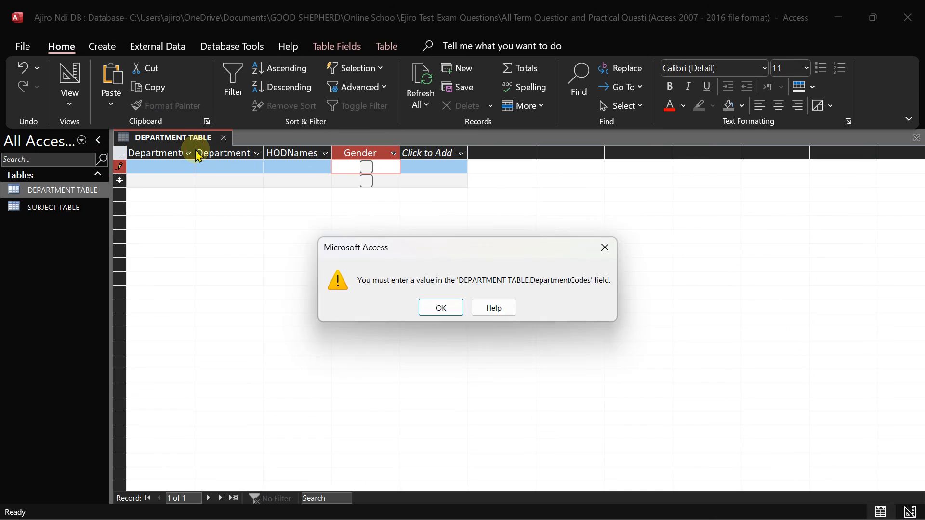
{"action": "left_click", "coordinate": [453, 310]}
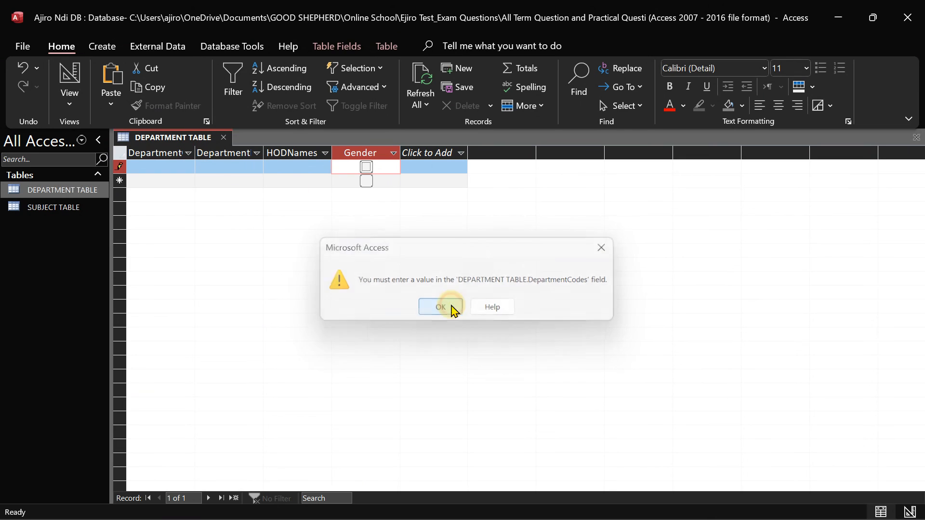
{"action": "left_click", "coordinate": [285, 166]}
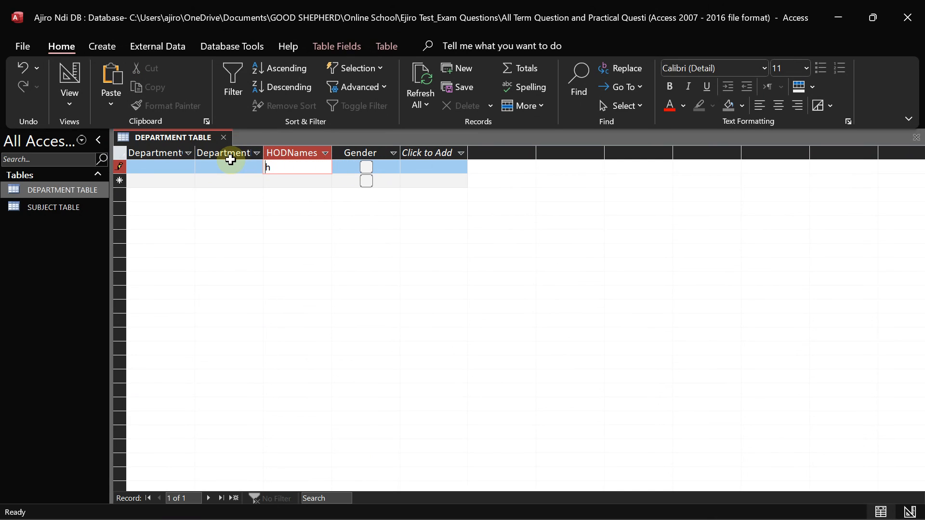
{"action": "left_click", "coordinate": [212, 167]}
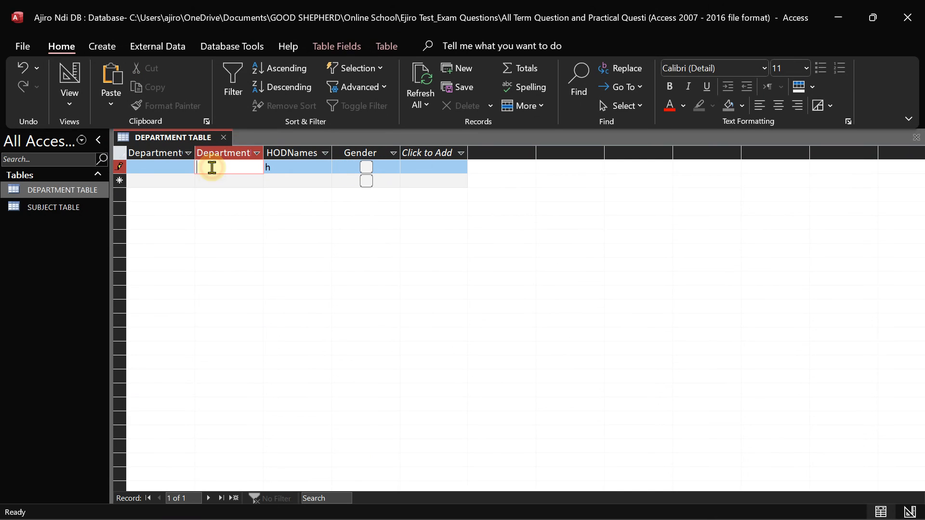
{"action": "left_click", "coordinate": [143, 167]}
{"action": "type", "text": "j"}
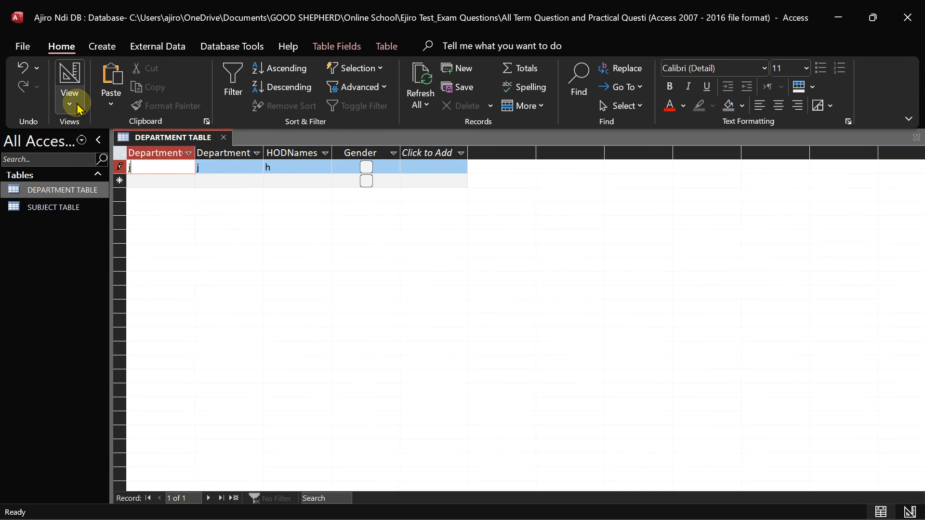
{"action": "left_click", "coordinate": [77, 108]}
{"action": "left_click", "coordinate": [103, 169]}
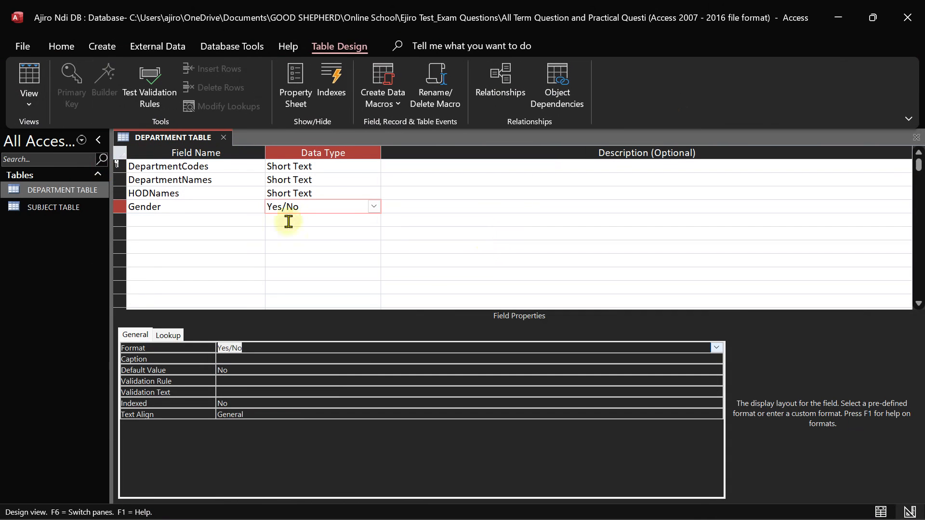
Set Gender's Display Control to Text Box and its Format to Male/Female
{"action": "left_click", "coordinate": [170, 337]}
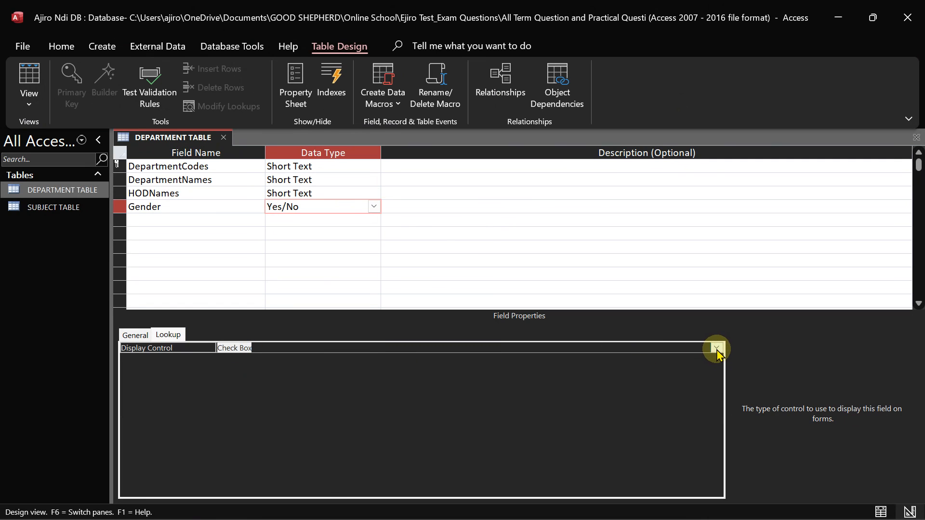
{"action": "left_click", "coordinate": [717, 349]}
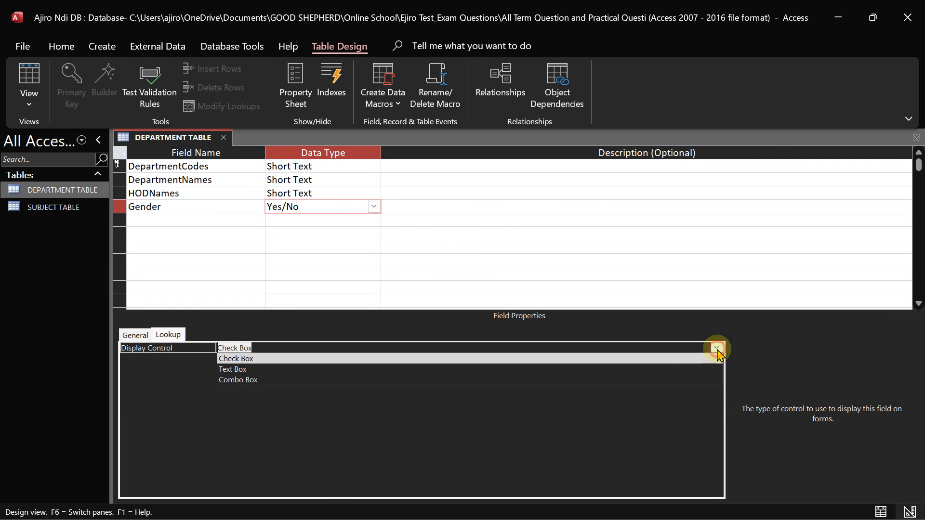
{"action": "left_click", "coordinate": [415, 372]}
{"action": "left_click", "coordinate": [135, 334]}
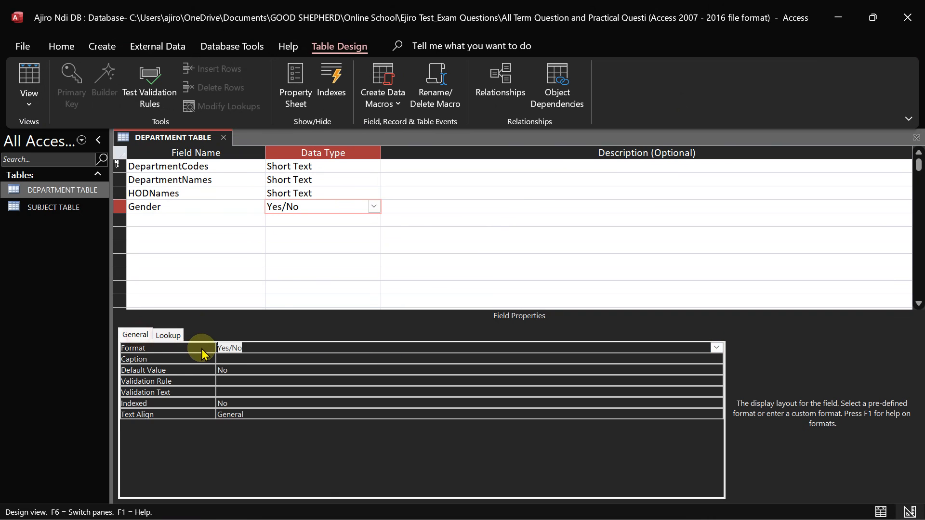
{"action": "left_click", "coordinate": [230, 346]}
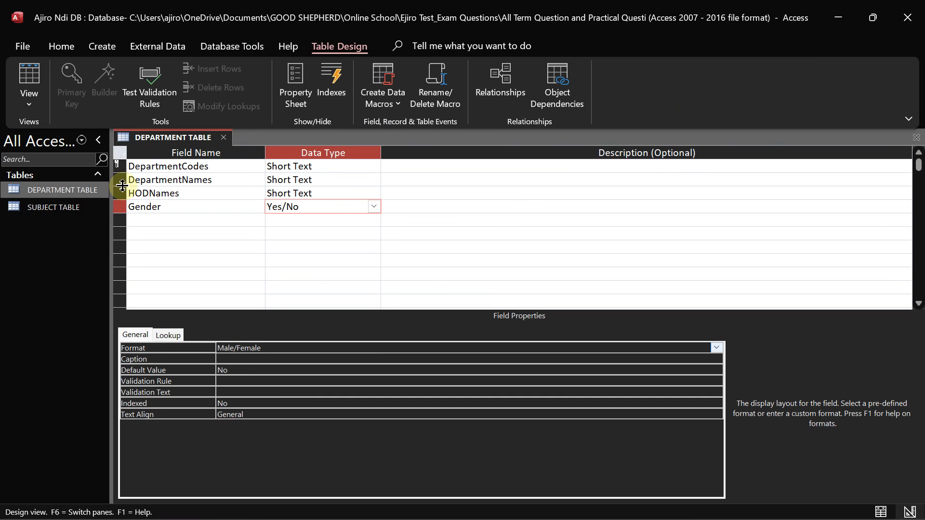
{"action": "left_click", "coordinate": [291, 285]}
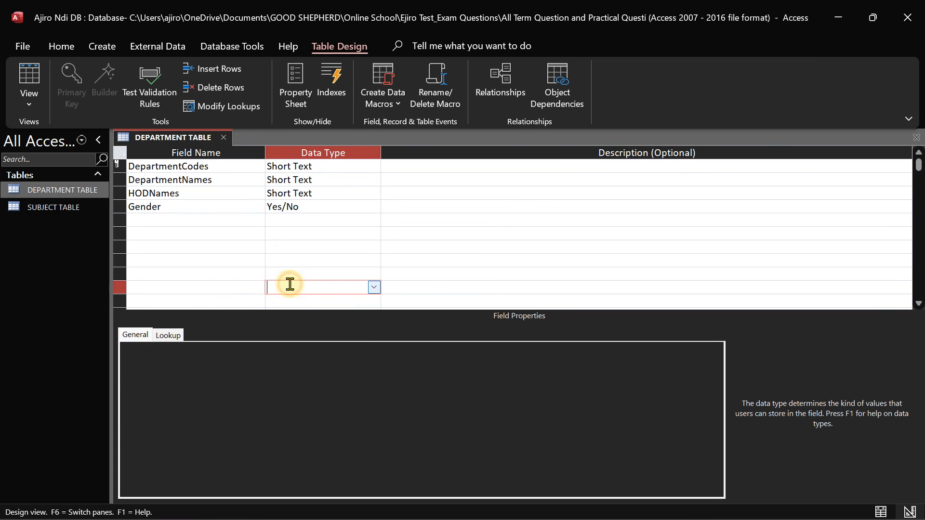
{"action": "left_click", "coordinate": [29, 99]}
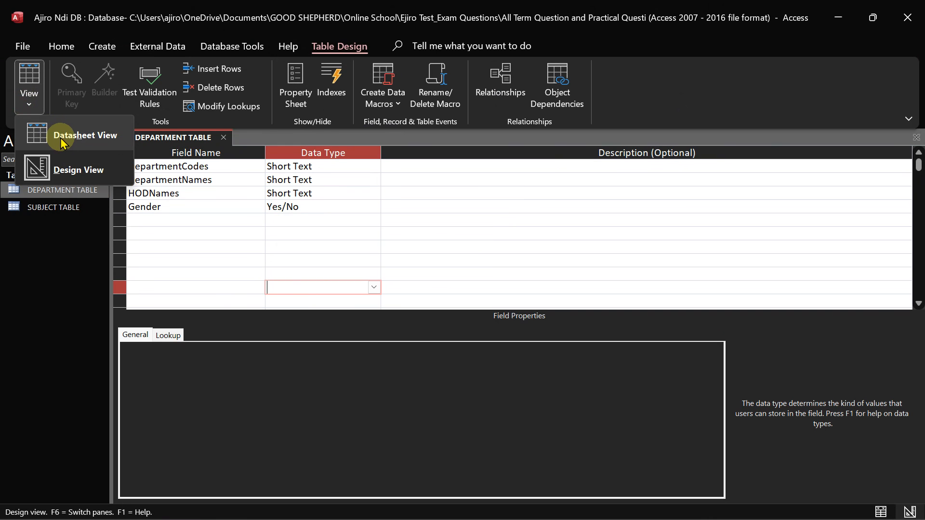
Preview the Male/Female format in Datasheet View, then reinspect Gender's Format presets in Design View
{"action": "left_click", "coordinate": [60, 137]}
{"action": "left_click", "coordinate": [438, 313]}
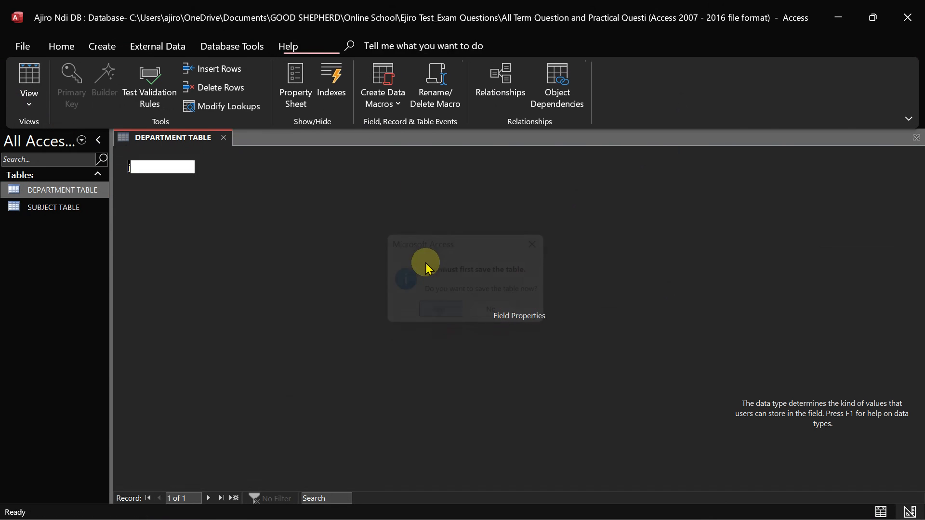
{"action": "left_click", "coordinate": [369, 169]}
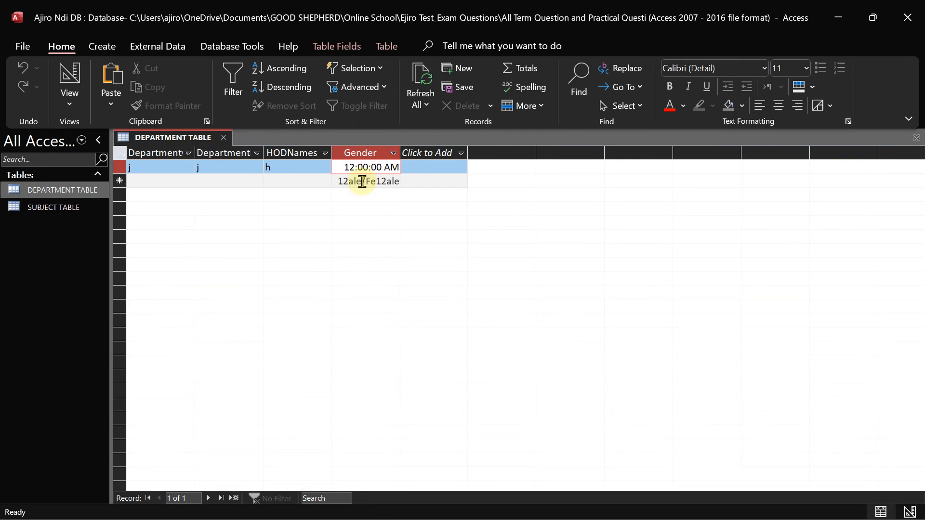
{"action": "left_click", "coordinate": [362, 182]}
{"action": "left_click", "coordinate": [69, 89]}
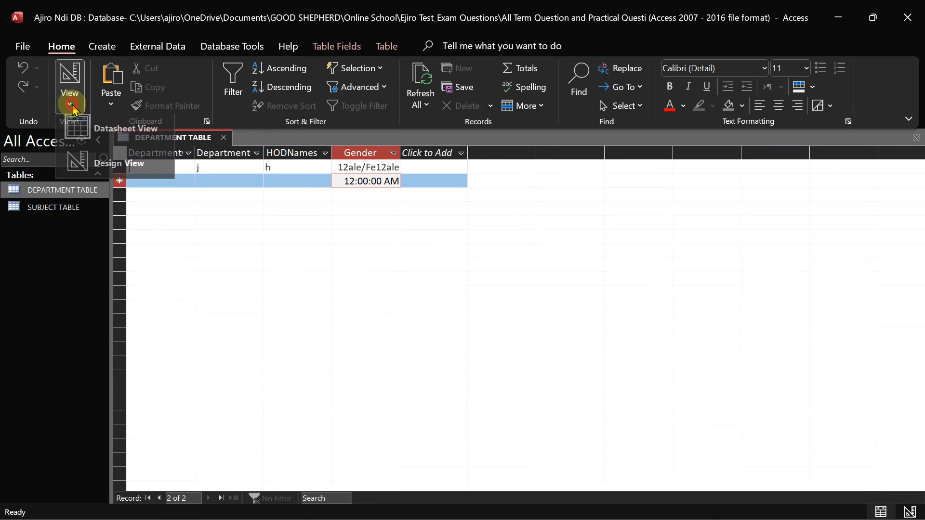
{"action": "left_click", "coordinate": [98, 177]}
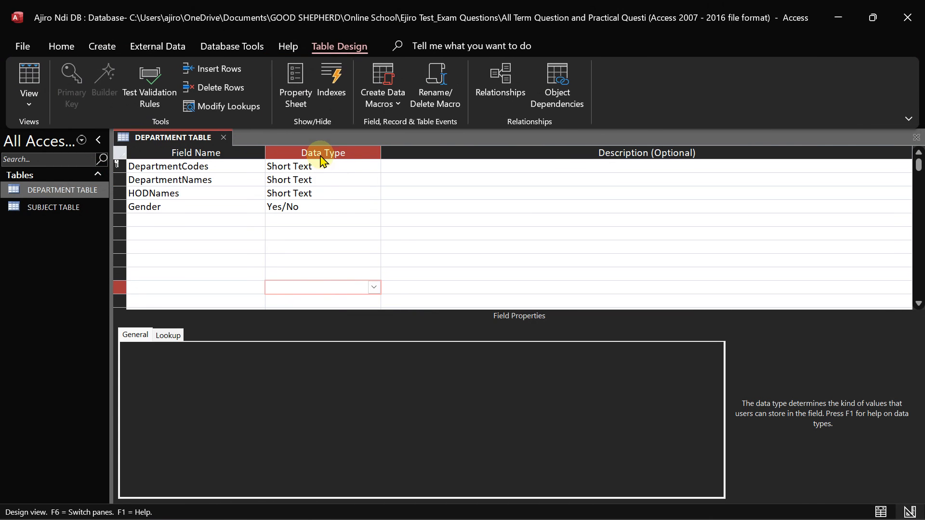
{"action": "left_click", "coordinate": [307, 208]}
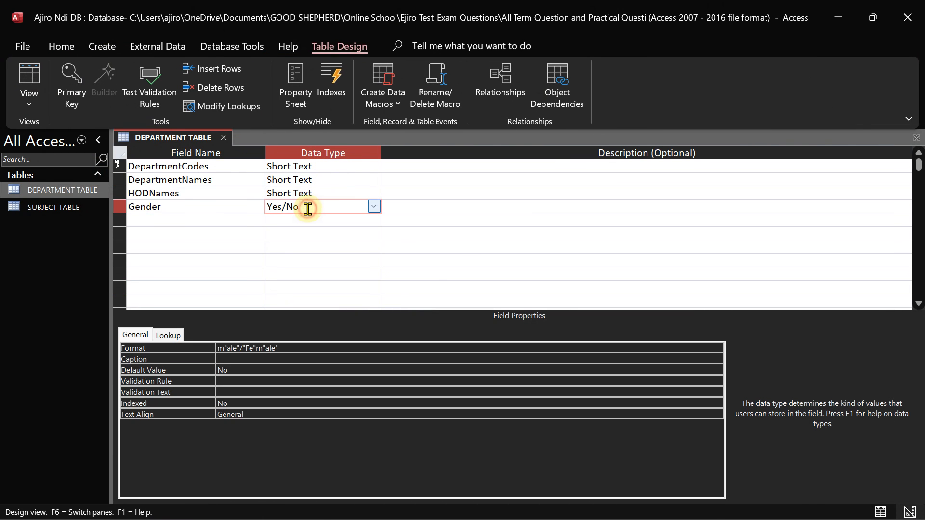
{"action": "left_click", "coordinate": [285, 347]}
{"action": "left_click", "coordinate": [716, 347]}
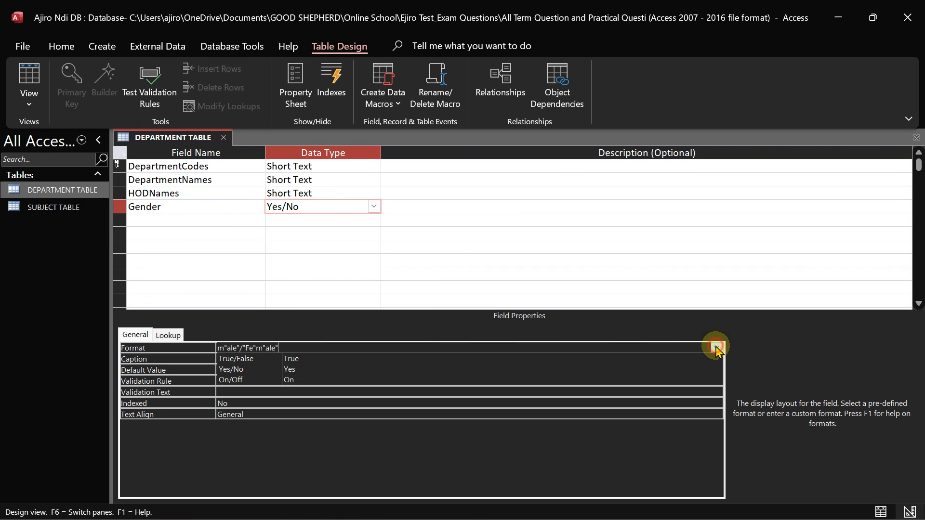
{"action": "left_click", "coordinate": [376, 215]}
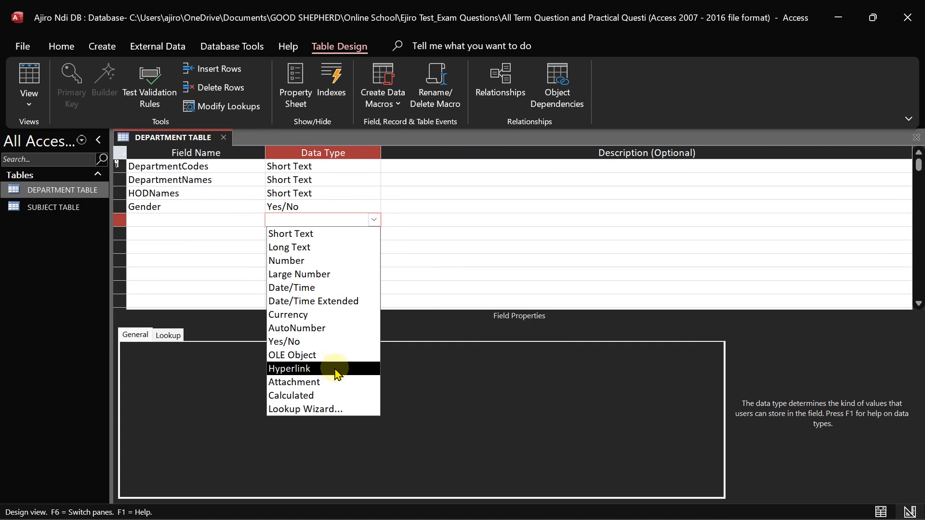
Change Gender's data type from Yes/No to Short Text
{"action": "left_click", "coordinate": [310, 234]}
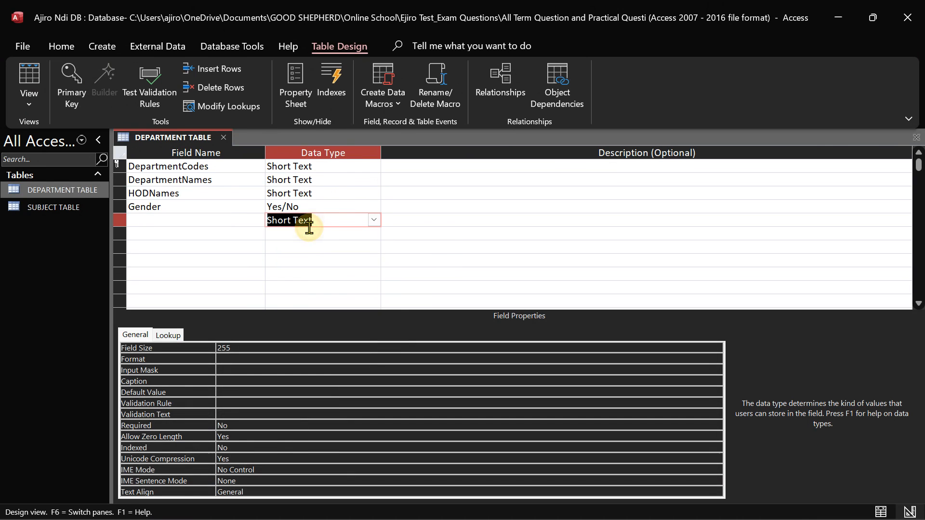
{"action": "left_click", "coordinate": [166, 336]}
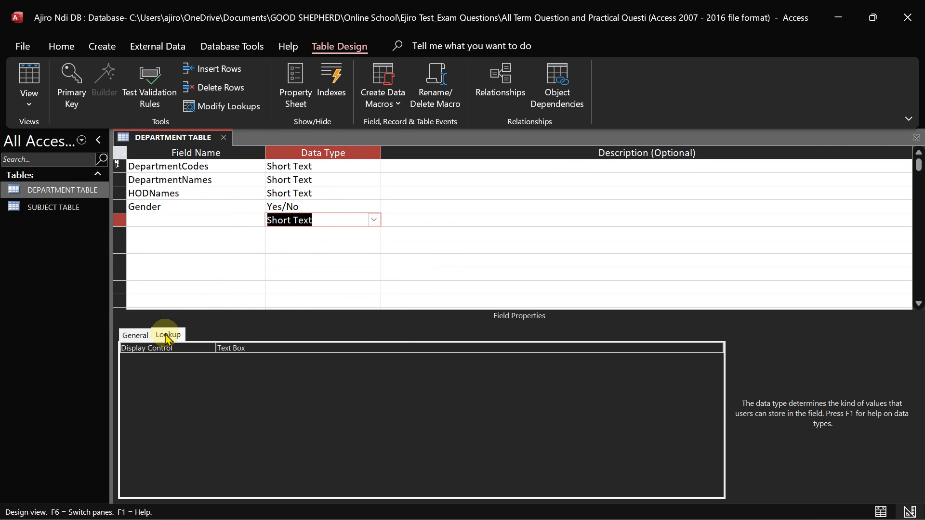
{"action": "left_click", "coordinate": [123, 334]}
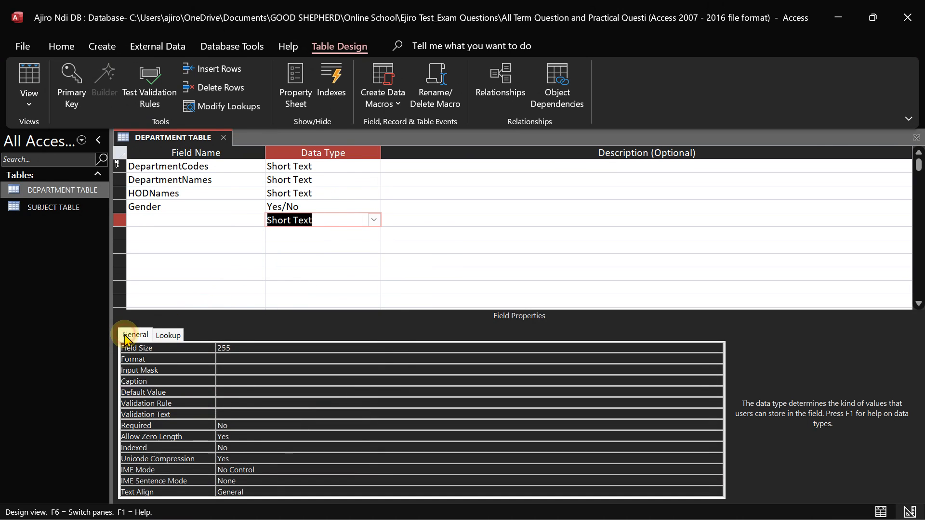
{"action": "left_click", "coordinate": [310, 211]}
{"action": "left_click", "coordinate": [374, 207]}
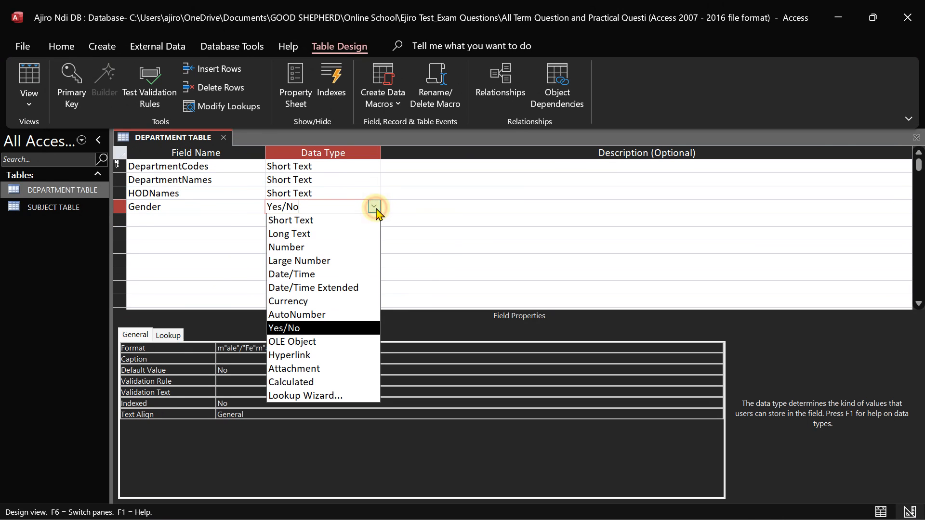
{"action": "left_click", "coordinate": [327, 225]}
Set the blank row below Gender to Short Text, dismissing the invalid-entry warnings
{"action": "left_click", "coordinate": [317, 216]}
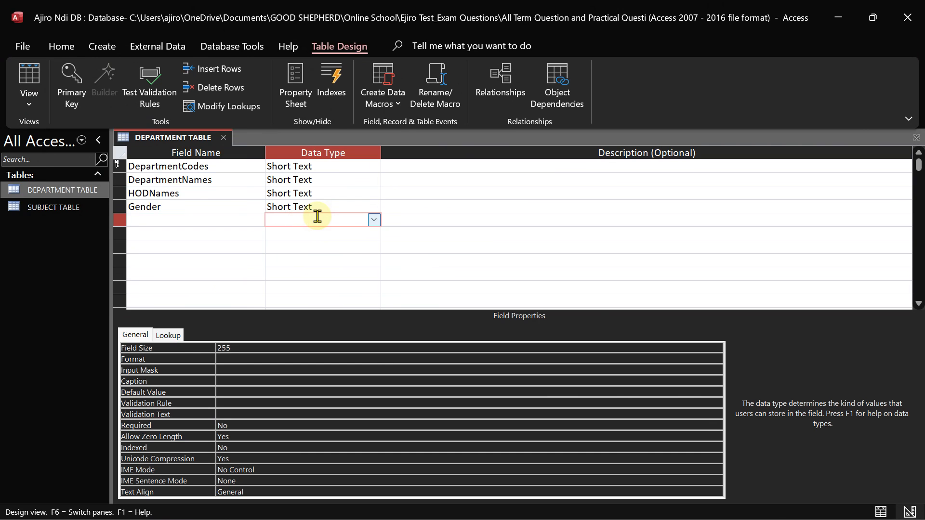
{"action": "left_click", "coordinate": [190, 193]}
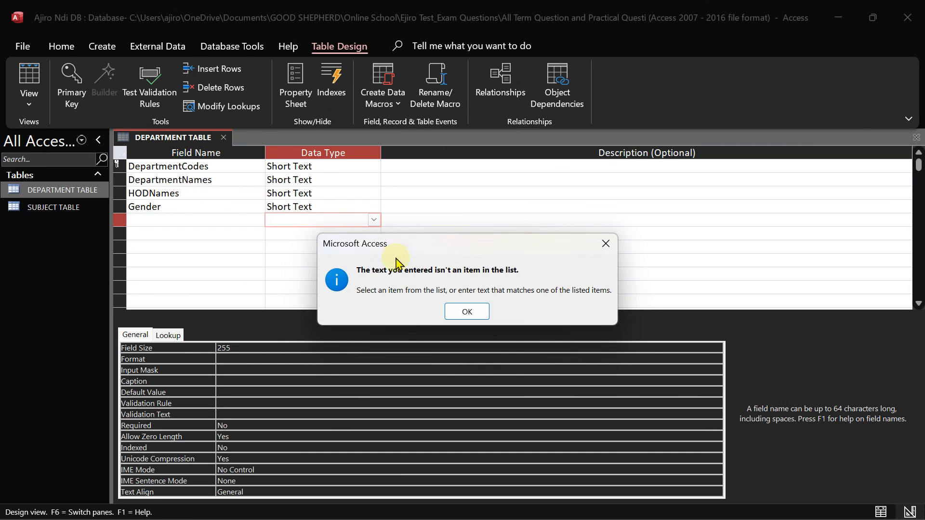
{"action": "left_click", "coordinate": [461, 314]}
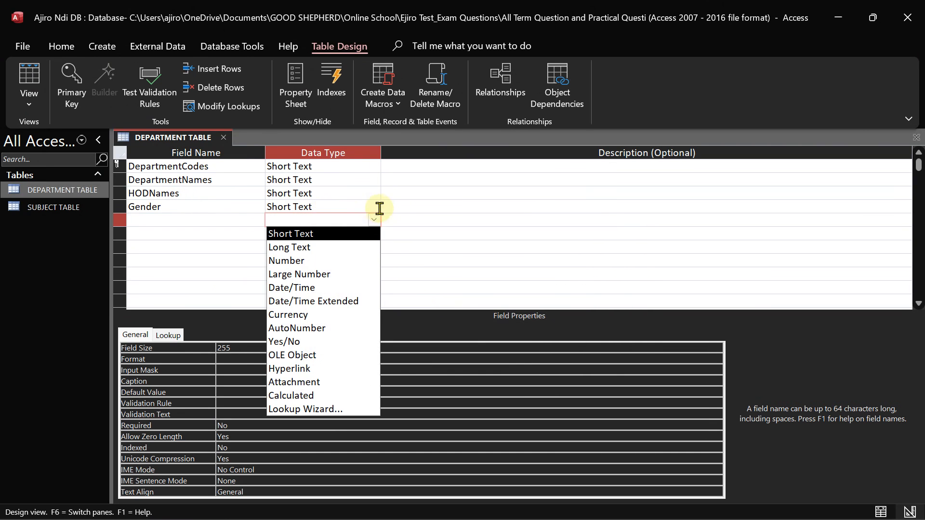
{"action": "left_click", "coordinate": [454, 188]}
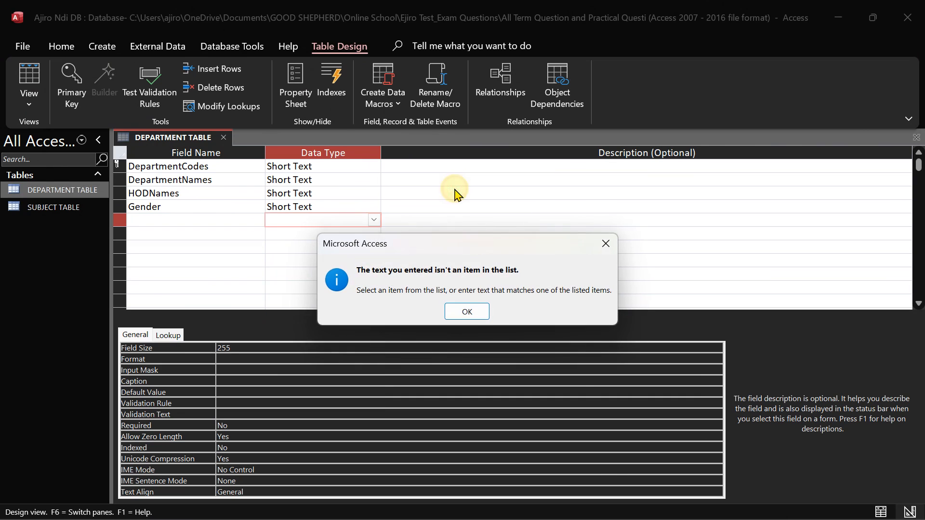
{"action": "left_click", "coordinate": [476, 314]}
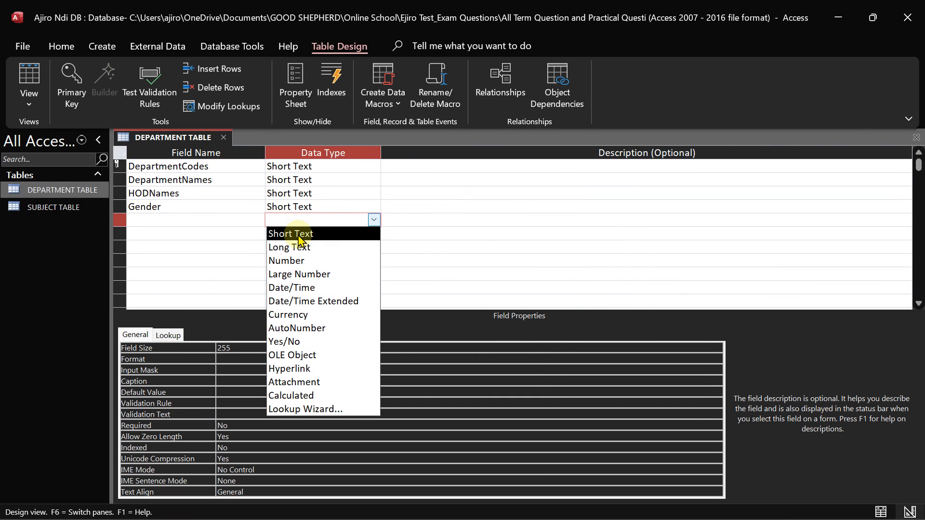
{"action": "left_click", "coordinate": [299, 235]}
{"action": "left_click", "coordinate": [219, 217]}
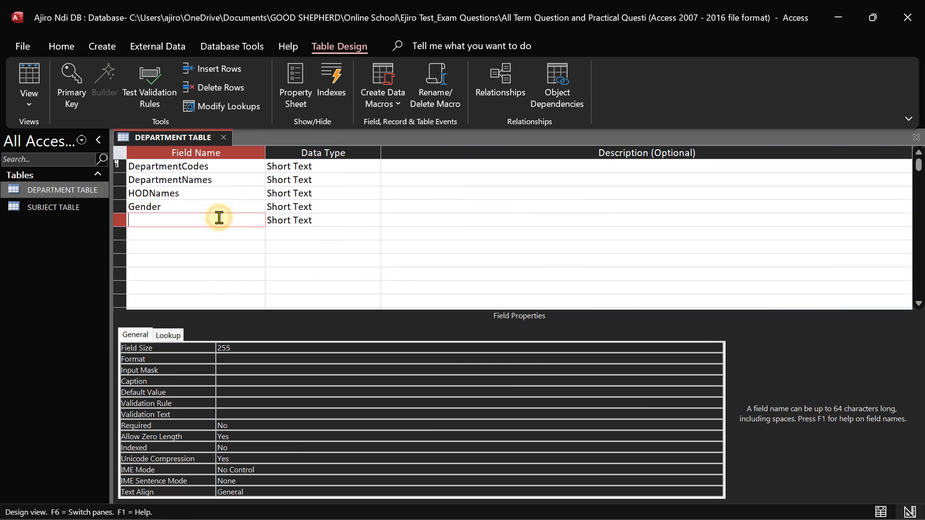
{"action": "key", "text": "Tab"}
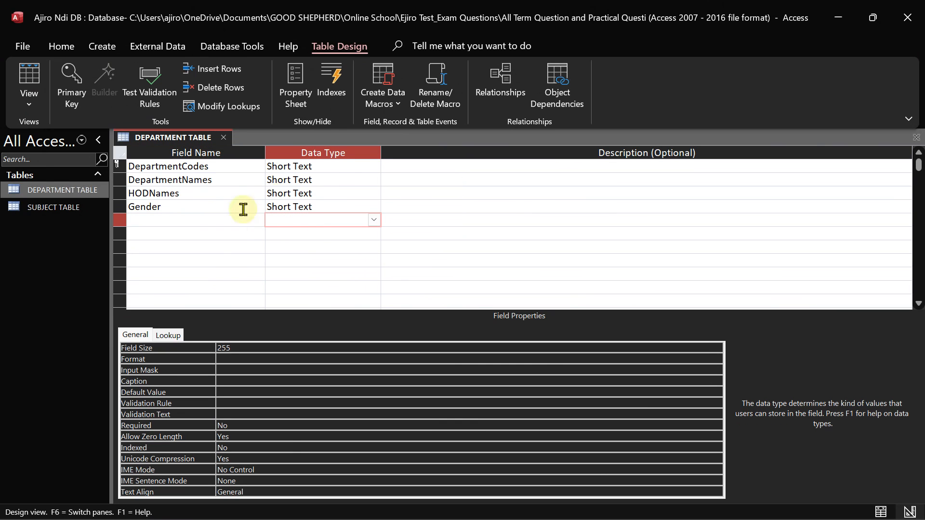
{"action": "left_click", "coordinate": [377, 167]}
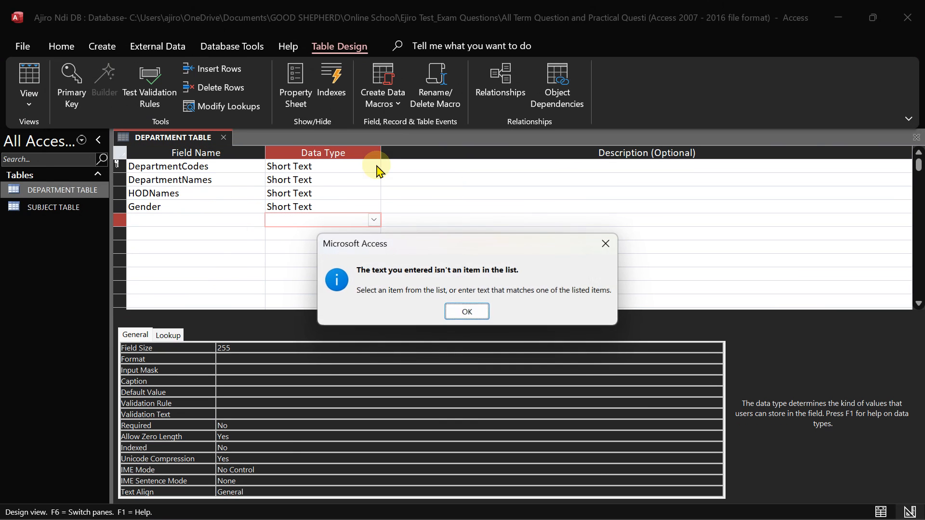
{"action": "left_click", "coordinate": [456, 313]}
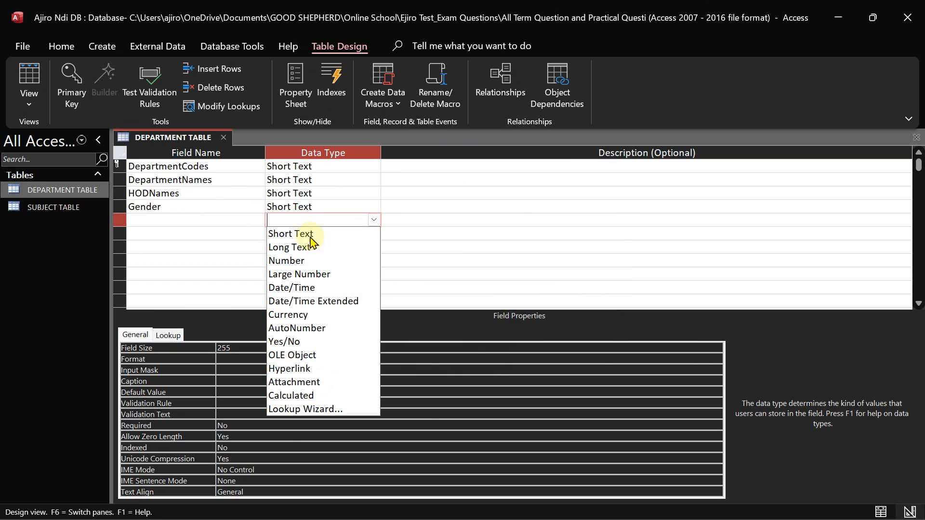
{"action": "left_click", "coordinate": [189, 192]}
{"action": "left_click", "coordinate": [466, 311]}
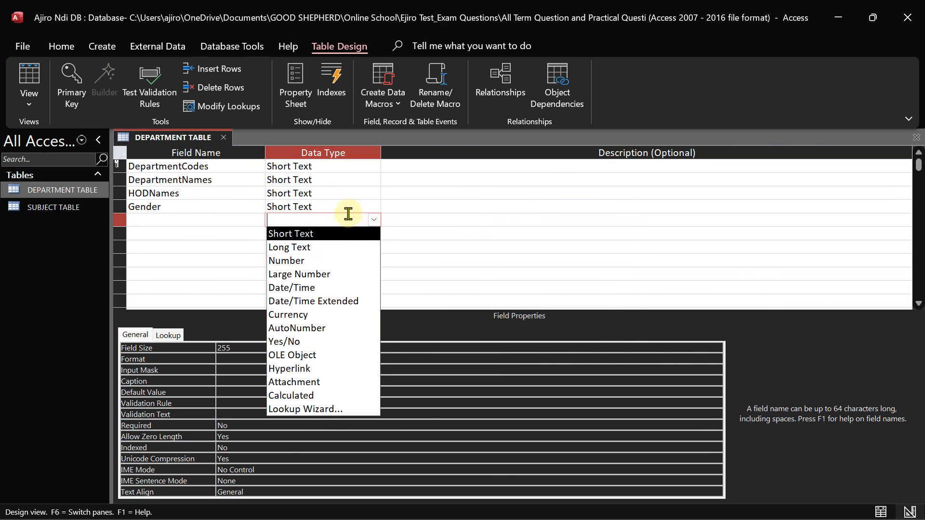
{"action": "left_click", "coordinate": [299, 235]}
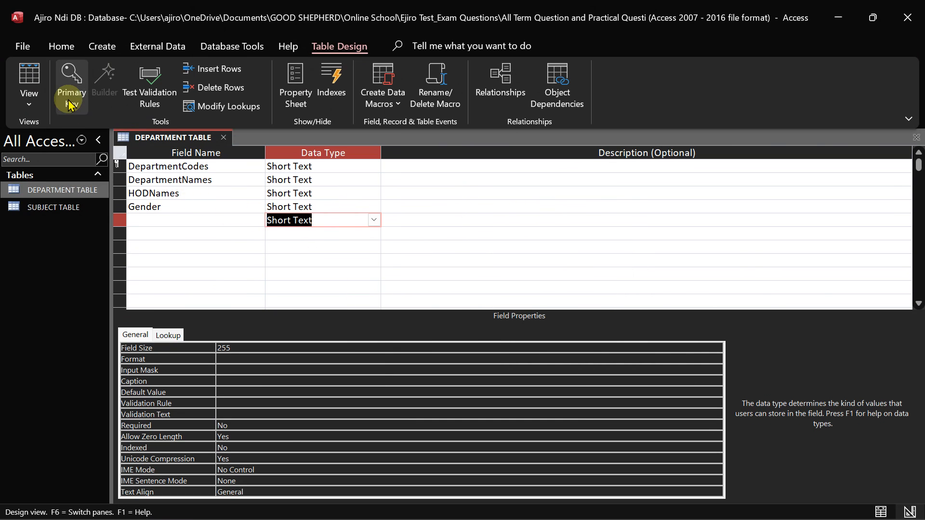
Try saving into Datasheet View, which stops at a missing field name warning
{"action": "left_click", "coordinate": [29, 99]}
{"action": "left_click", "coordinate": [79, 135]}
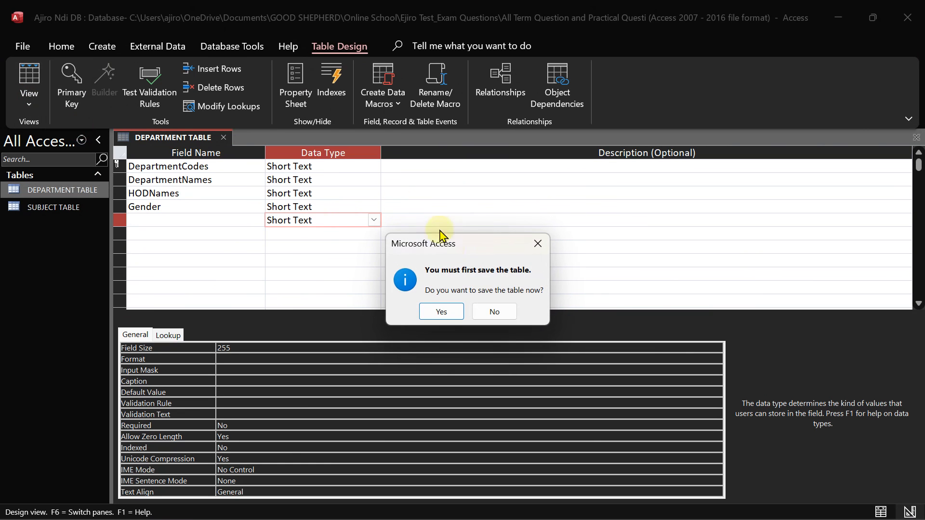
{"action": "left_click", "coordinate": [444, 314]}
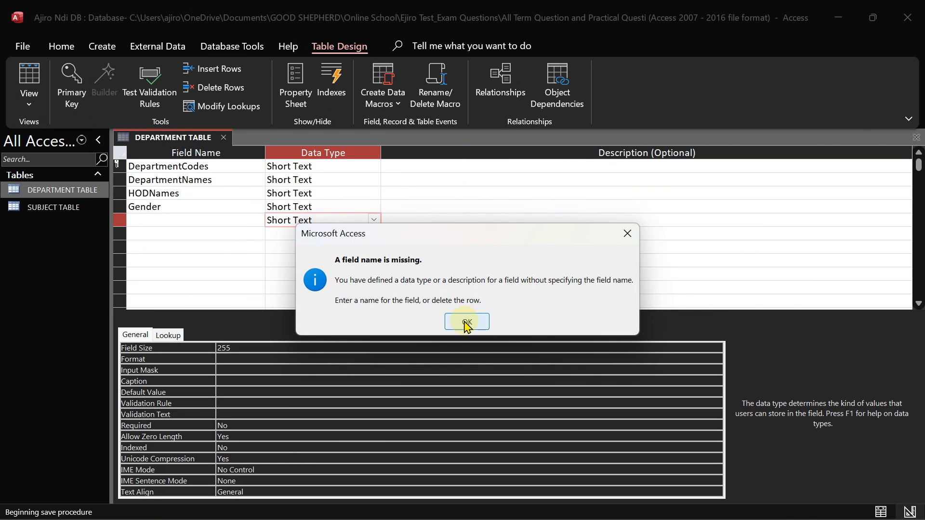
{"action": "left_click", "coordinate": [465, 319]}
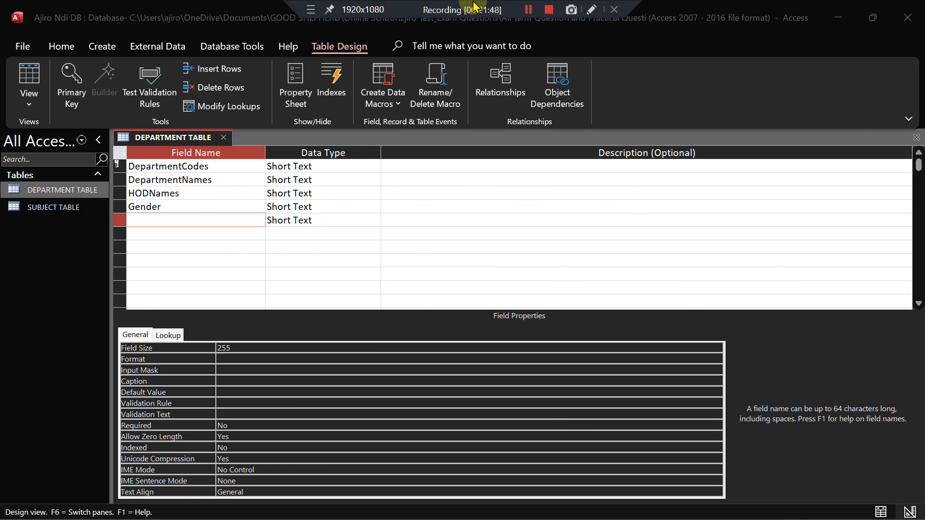
Back in Design View, set Gender's Lookup Display Control to List Box
{"action": "left_click", "coordinate": [528, 10]}
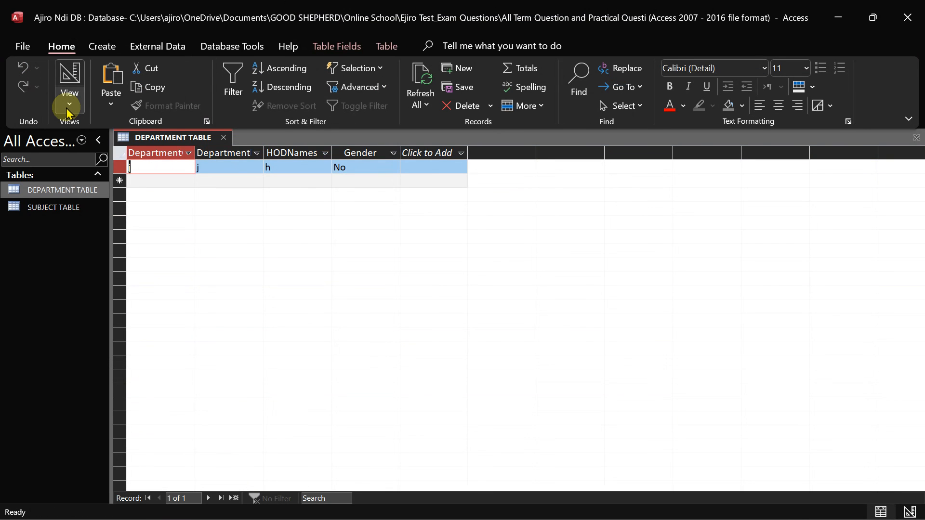
{"action": "left_click", "coordinate": [67, 96]}
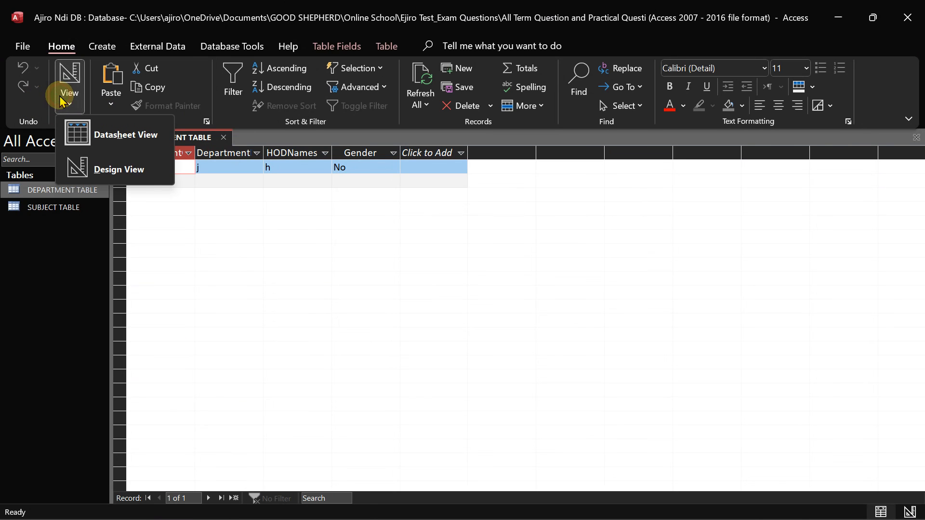
{"action": "left_click", "coordinate": [110, 165]}
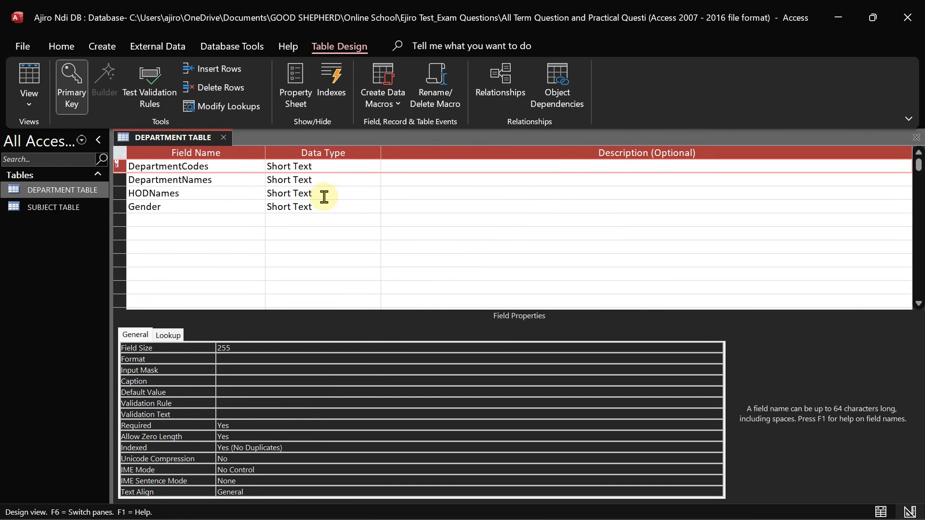
{"action": "left_click", "coordinate": [168, 335]}
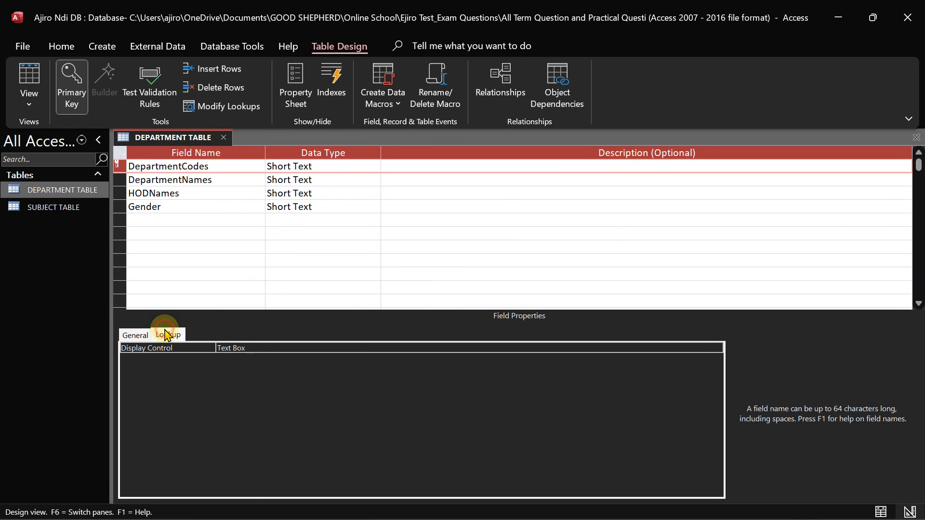
{"action": "left_click", "coordinate": [250, 348]}
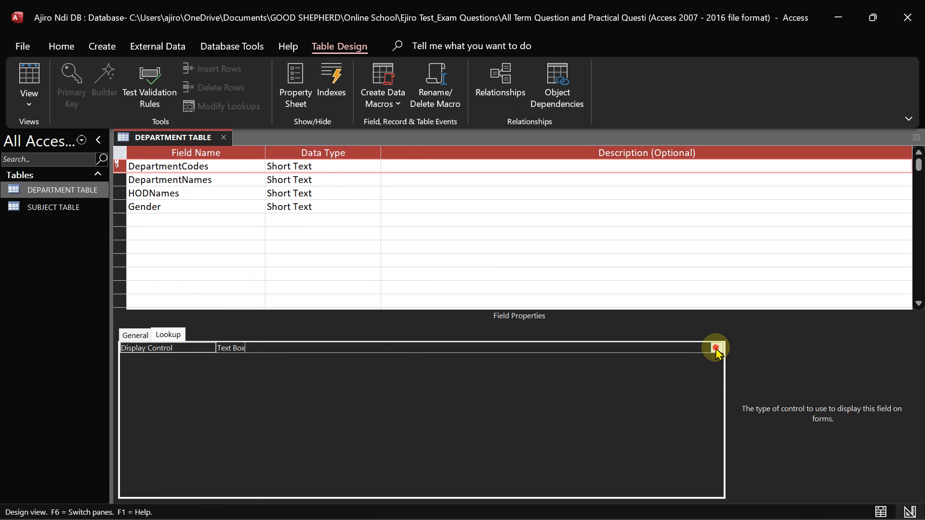
{"action": "left_click", "coordinate": [717, 349]}
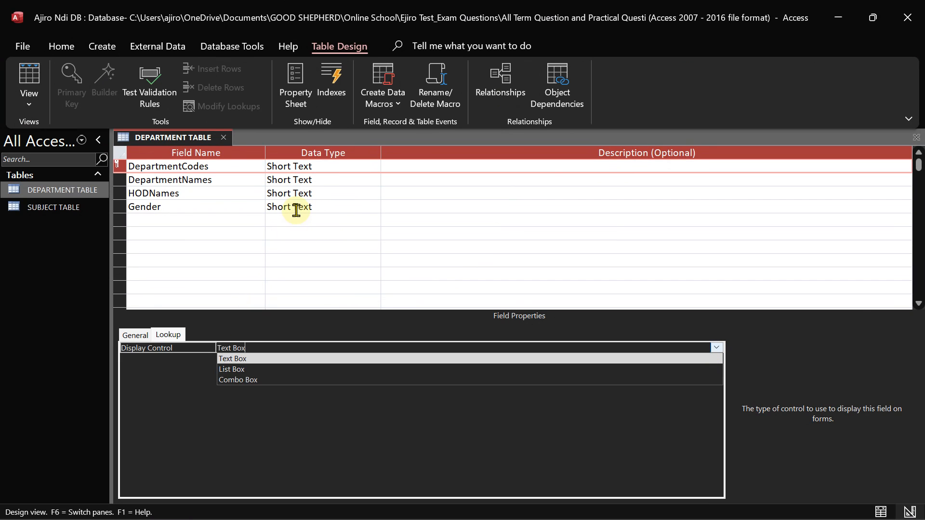
{"action": "left_click", "coordinate": [296, 209]}
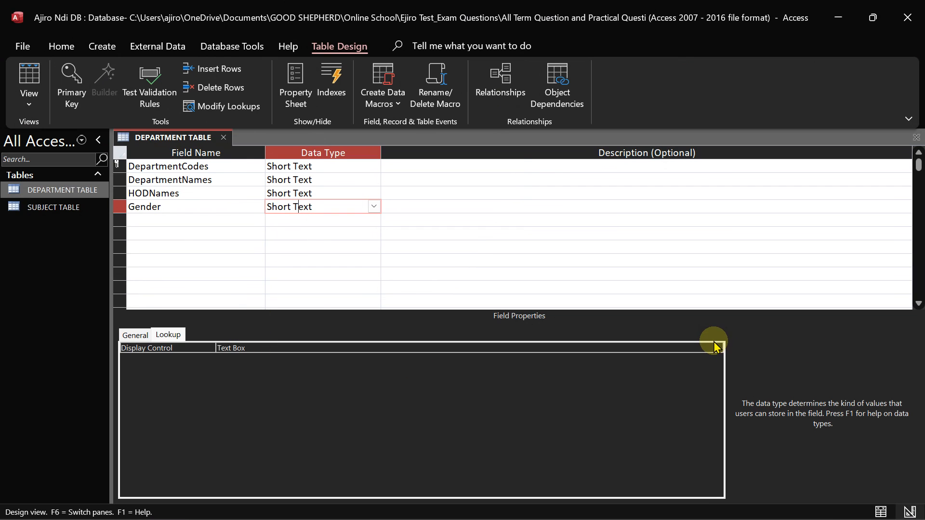
{"action": "left_click", "coordinate": [715, 351]}
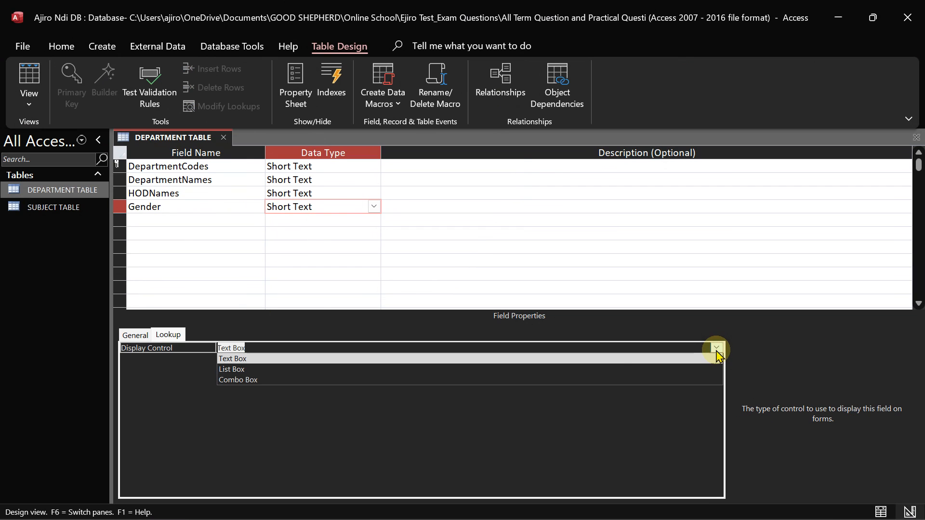
{"action": "left_click", "coordinate": [363, 369]}
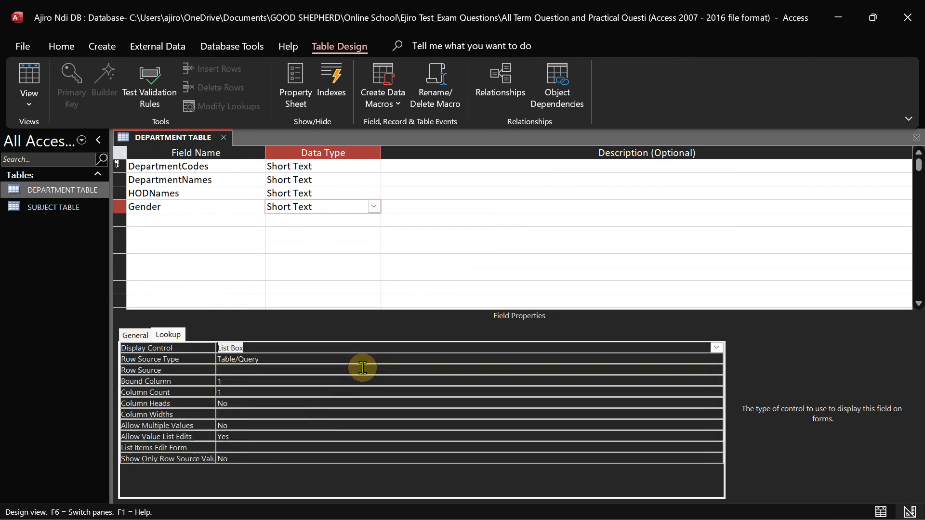
{"action": "left_click", "coordinate": [134, 335]}
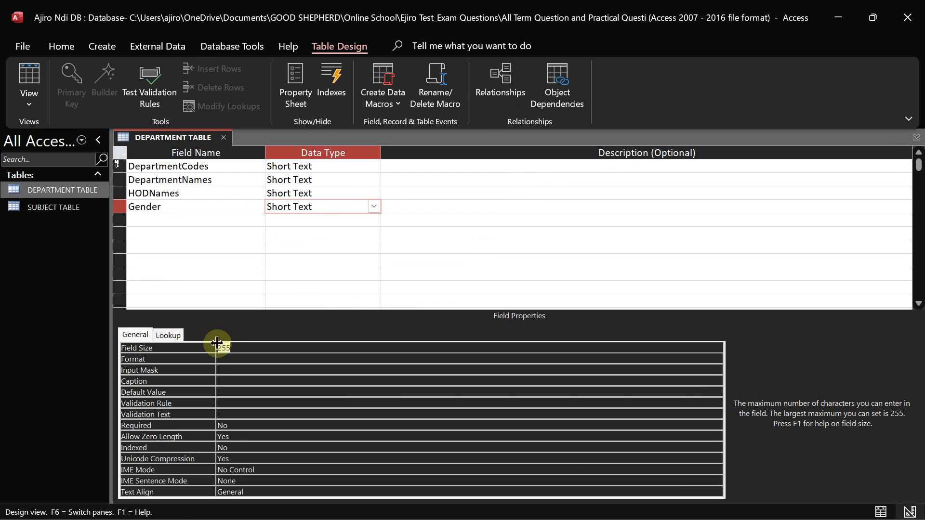
Check Gender's Short Text type, Format and Input Mask on the General properties
{"action": "left_click", "coordinate": [318, 210]}
{"action": "left_click", "coordinate": [240, 360]}
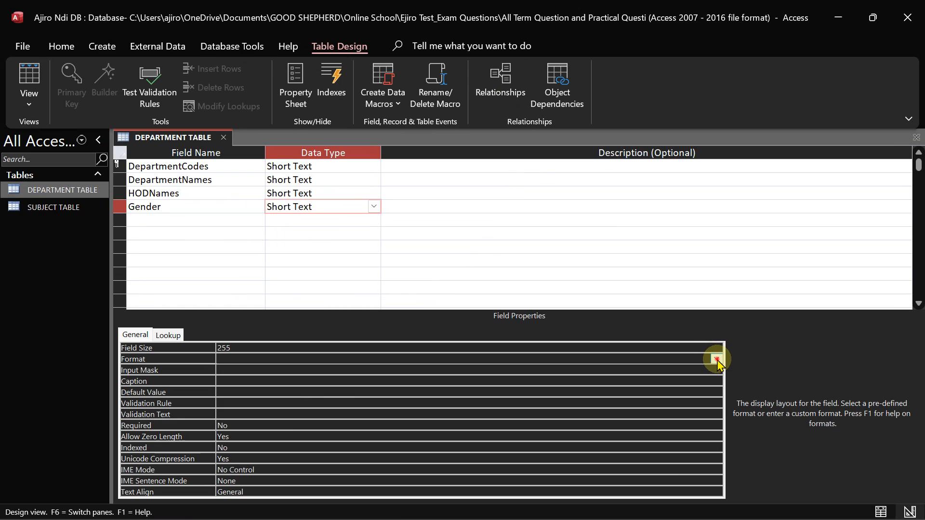
{"action": "left_click", "coordinate": [717, 359]}
{"action": "left_click", "coordinate": [222, 376]}
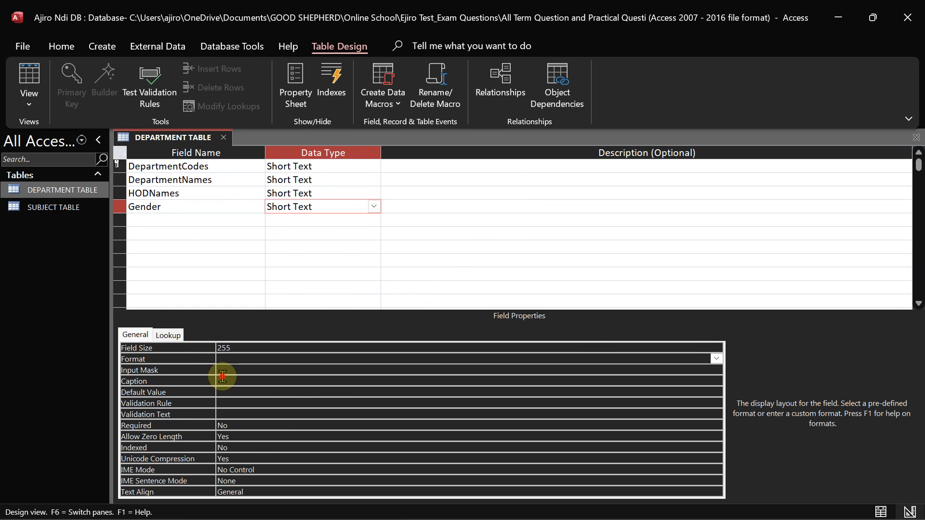
{"action": "left_click", "coordinate": [222, 371]}
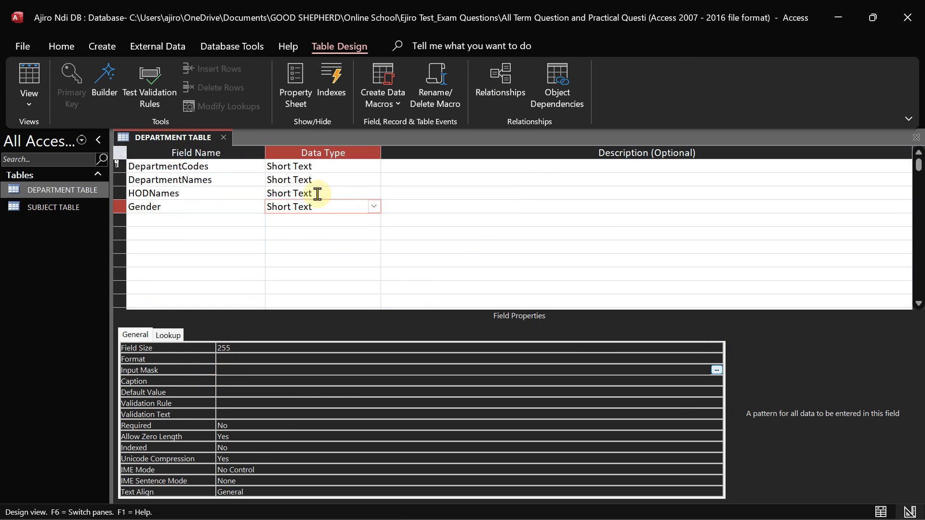
{"action": "mouse_move", "coordinate": [501, 6]}
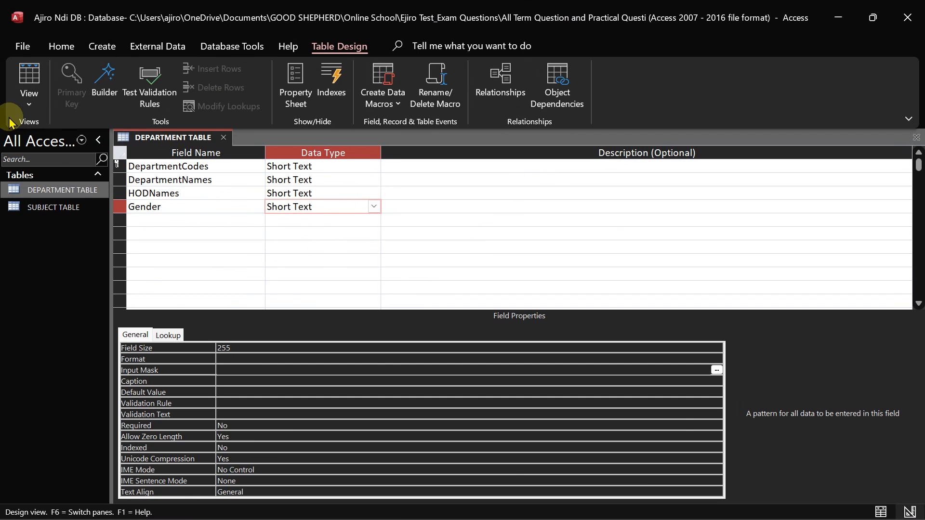
Save DEPARTMENT TABLE by switching to Datasheet View, then go back to Design View
{"action": "left_click", "coordinate": [30, 102]}
{"action": "left_click", "coordinate": [46, 133]}
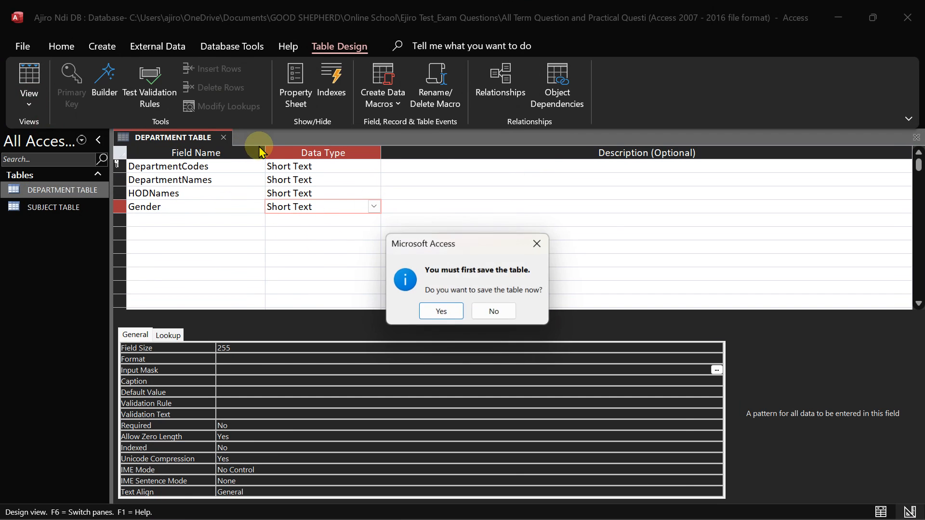
{"action": "left_click", "coordinate": [440, 311]}
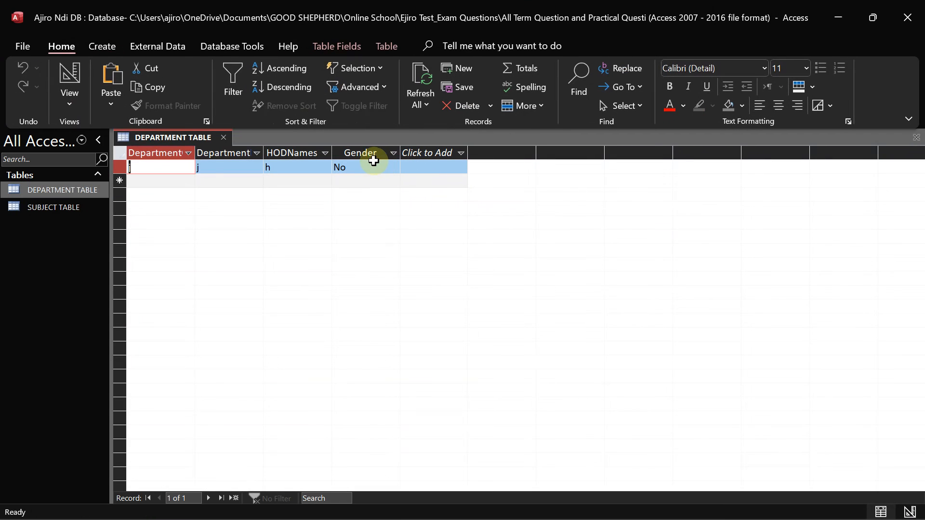
{"action": "left_click", "coordinate": [66, 101]}
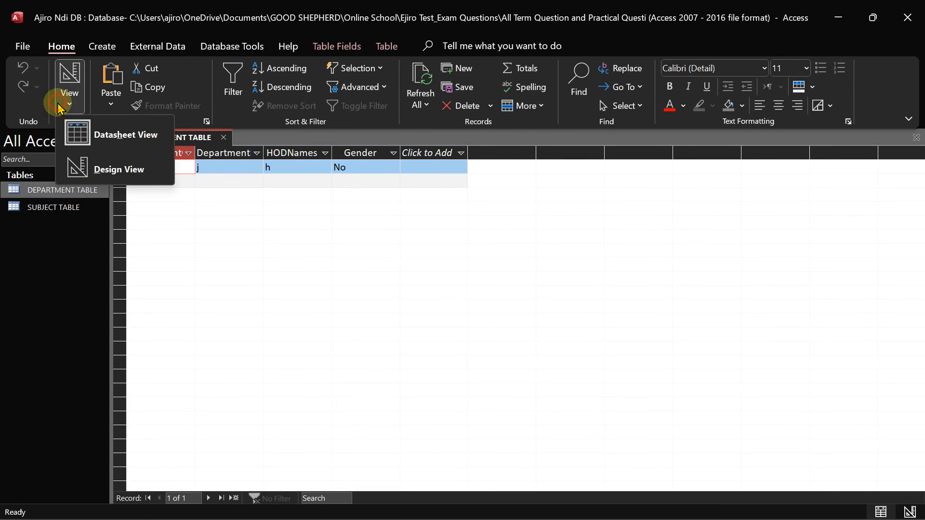
{"action": "left_click", "coordinate": [111, 169]}
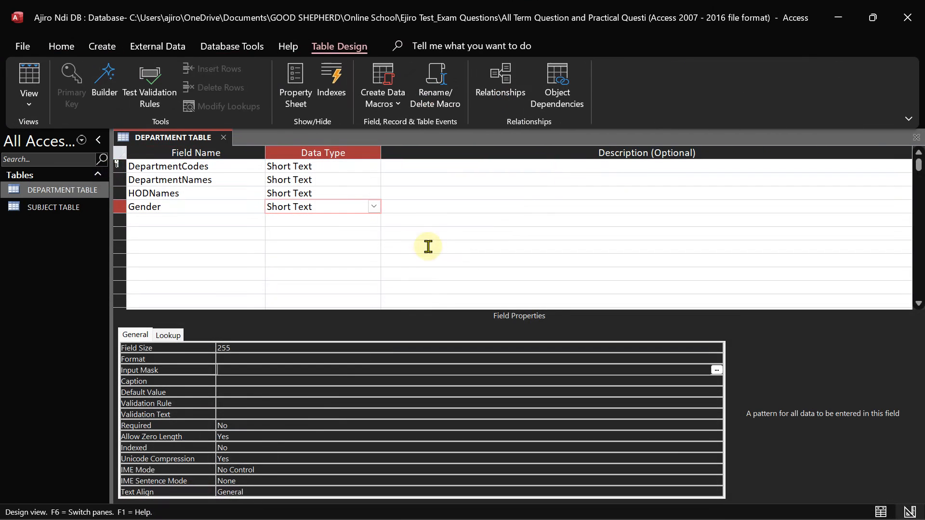
Set the Gender field's Lookup Display Control to Text Box
{"action": "left_click", "coordinate": [374, 207]}
{"action": "left_click", "coordinate": [173, 335]}
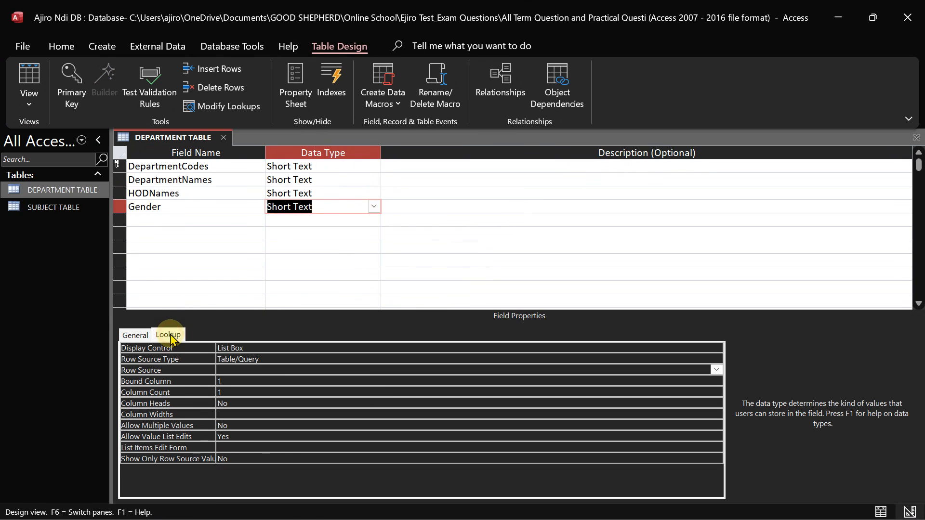
{"action": "left_click", "coordinate": [248, 348]}
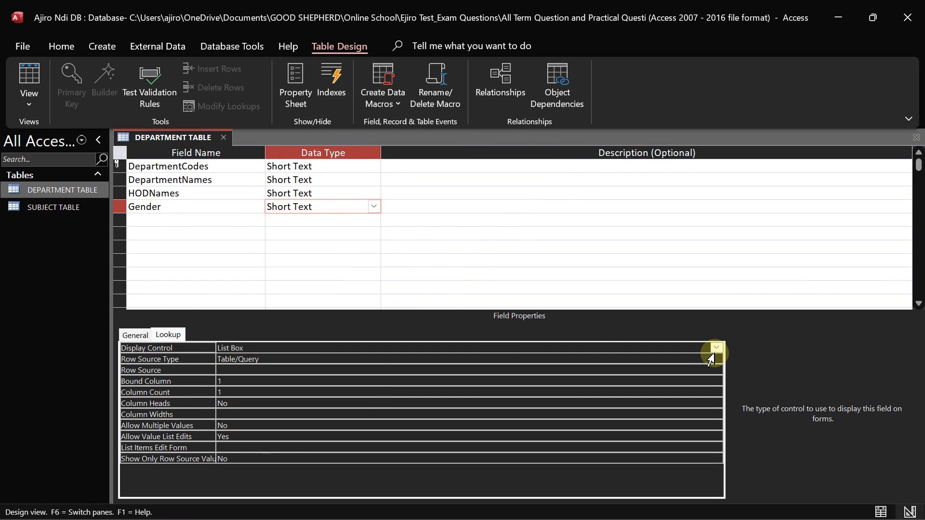
{"action": "left_click", "coordinate": [716, 348]}
{"action": "left_click", "coordinate": [283, 359]}
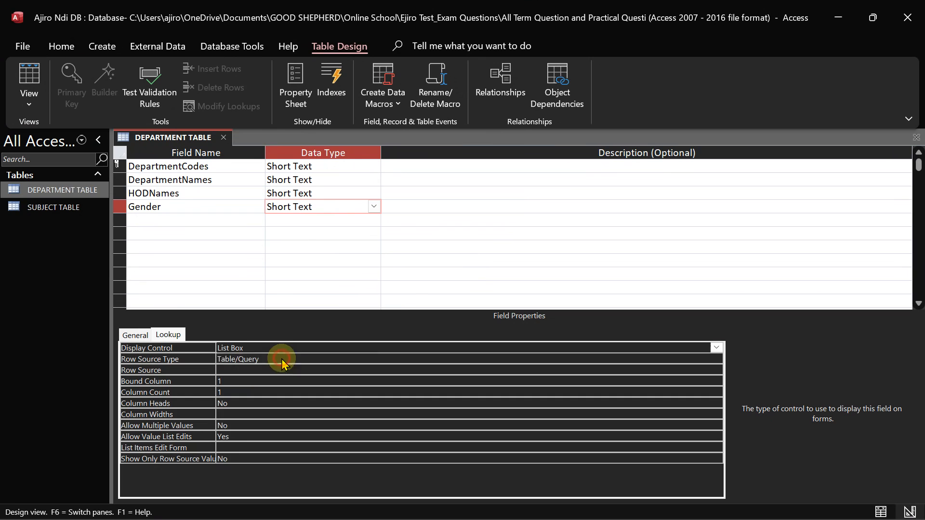
{"action": "left_click", "coordinate": [126, 334]}
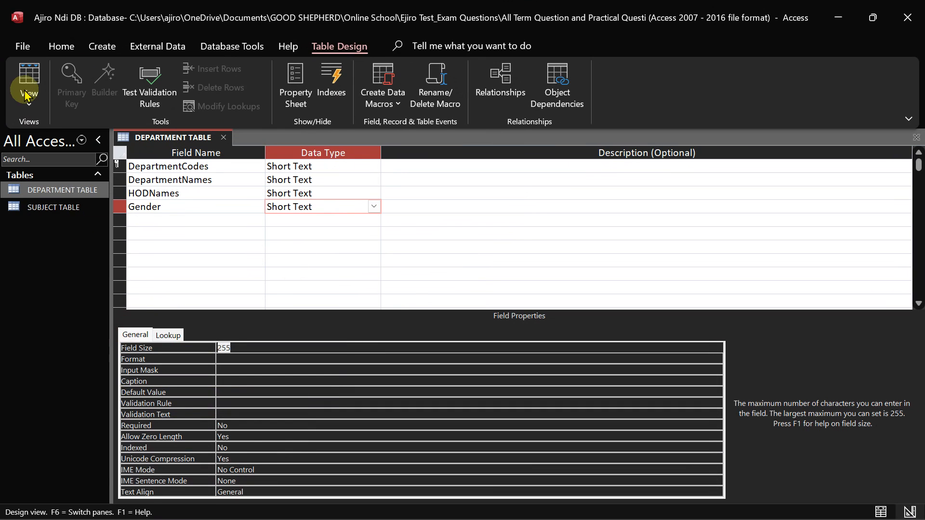
Save the table, enter n as the test record's Gender, and return to Design View
{"action": "left_click", "coordinate": [20, 109]}
{"action": "left_click", "coordinate": [58, 135]}
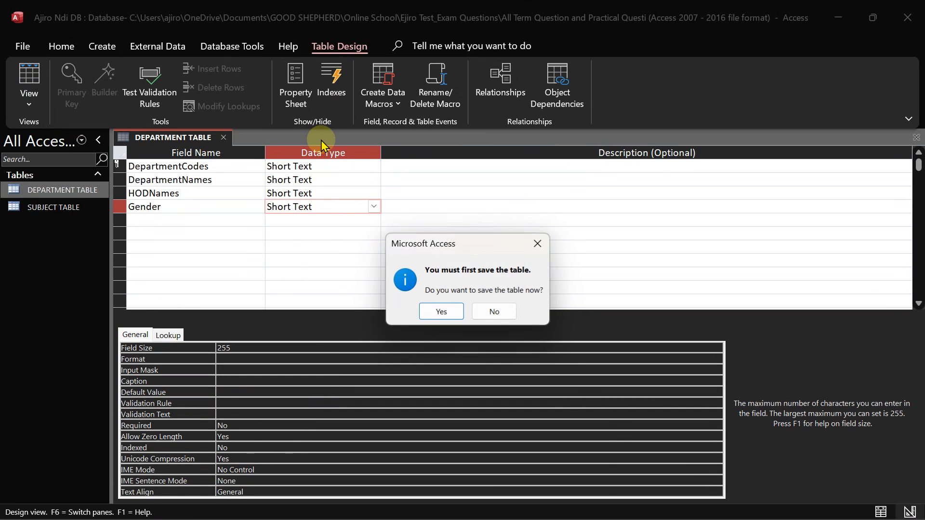
{"action": "left_click", "coordinate": [442, 312]}
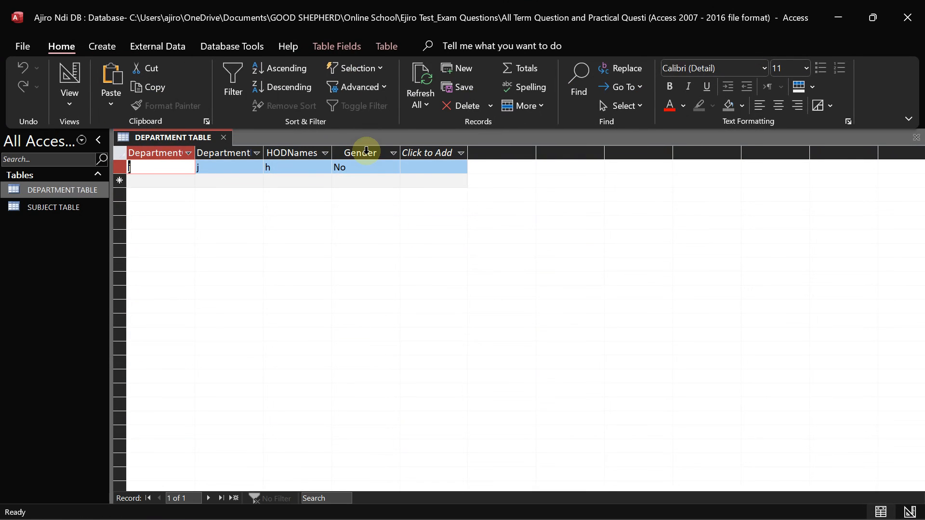
{"action": "left_click", "coordinate": [360, 166]}
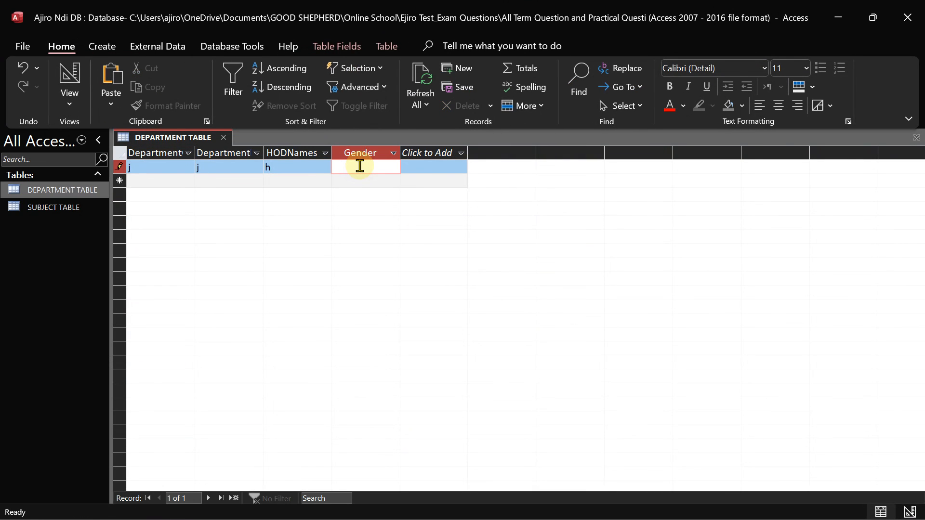
{"action": "left_click", "coordinate": [199, 165]}
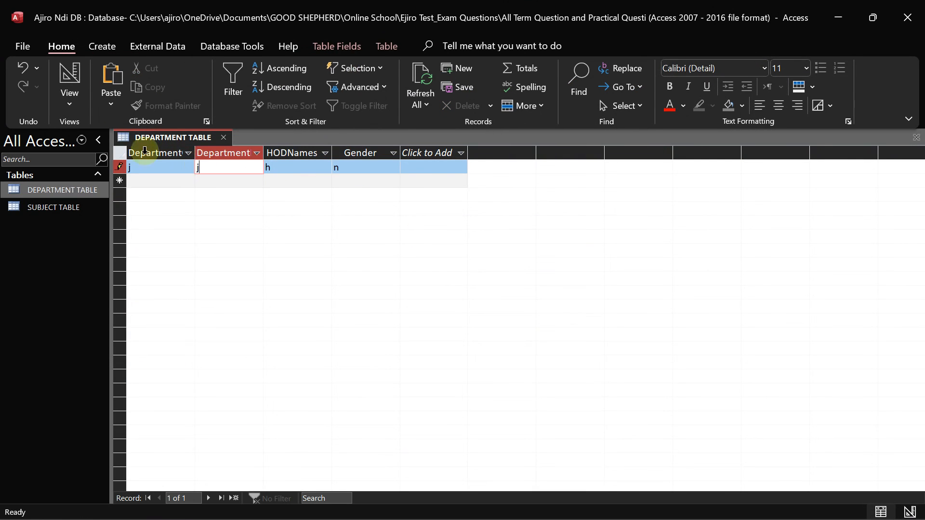
{"action": "left_click", "coordinate": [70, 105]}
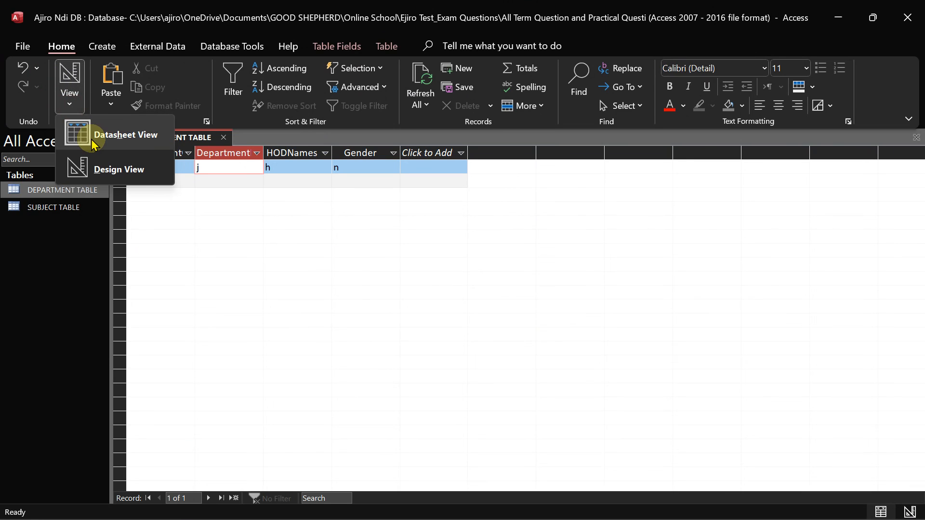
{"action": "left_click", "coordinate": [98, 141]}
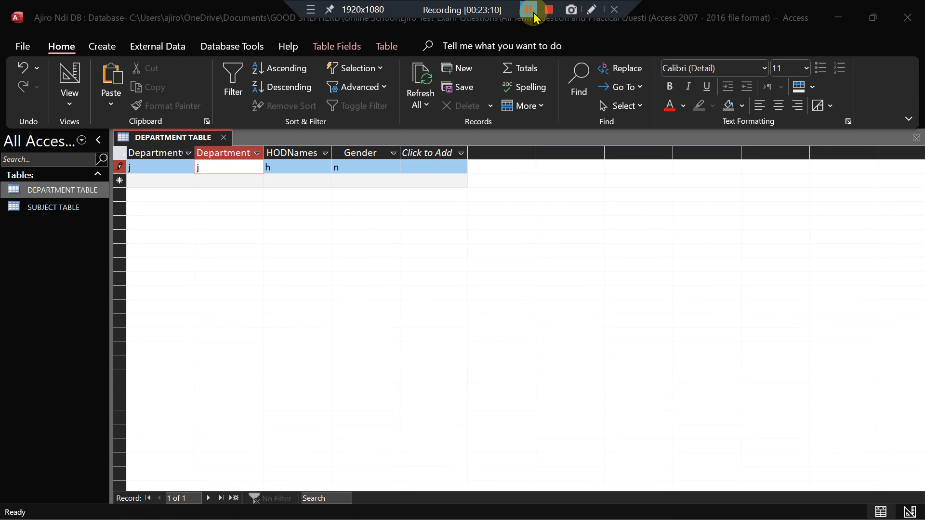
{"action": "left_click", "coordinate": [70, 102]}
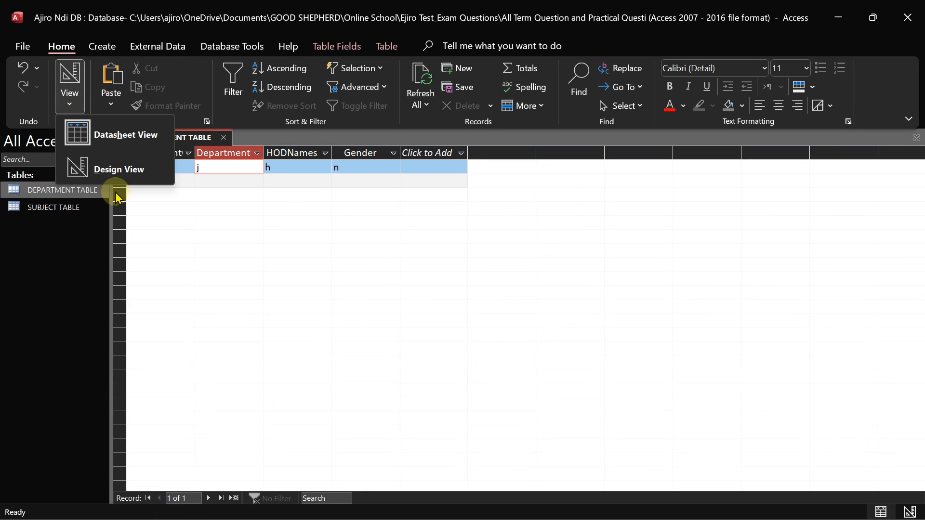
{"action": "left_click", "coordinate": [111, 169]}
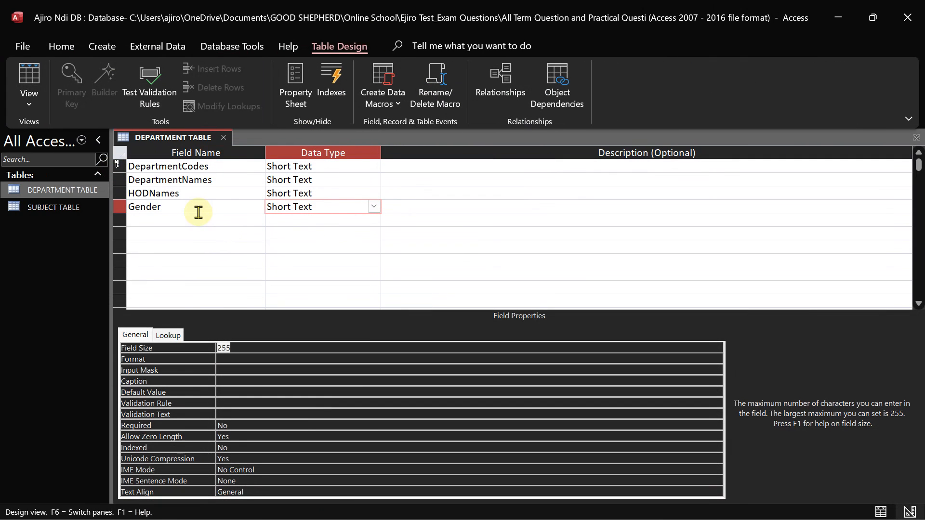
Run the Lookup Wizard on Gender, typing in the values Male and Female, and finish
{"action": "left_click", "coordinate": [373, 207]}
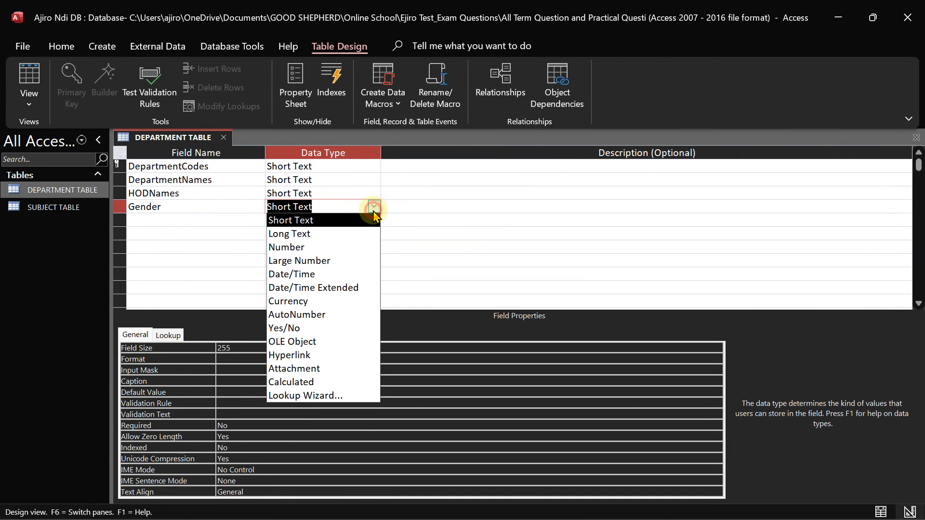
{"action": "left_click", "coordinate": [335, 393]}
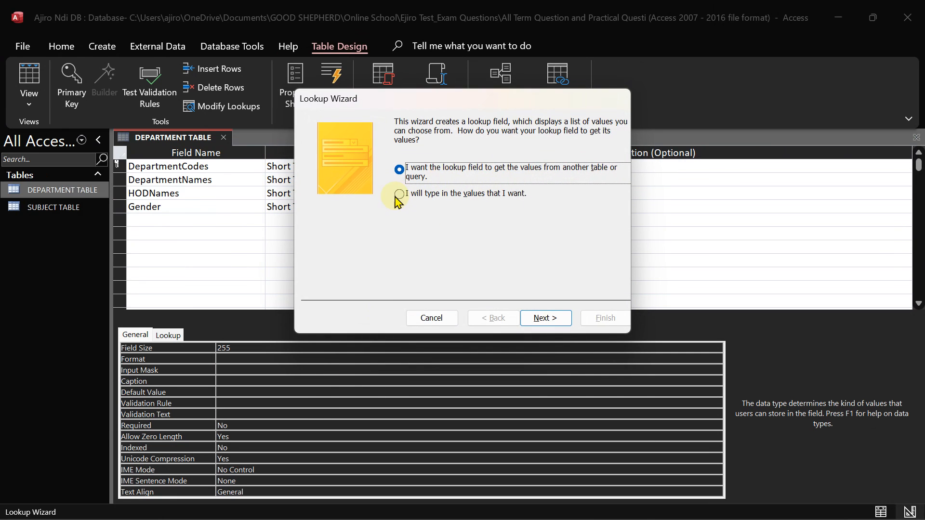
{"action": "left_click", "coordinate": [396, 195]}
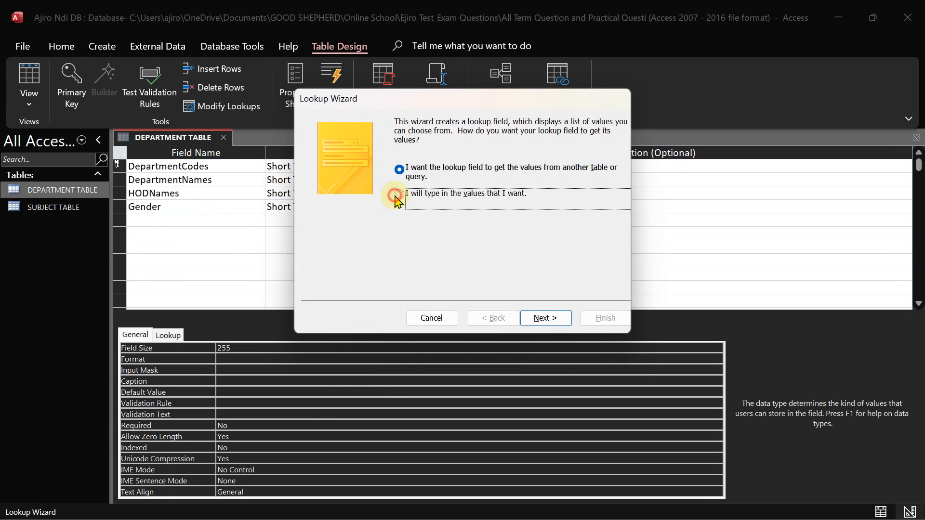
{"action": "left_click", "coordinate": [541, 318]}
{"action": "left_click", "coordinate": [347, 206]}
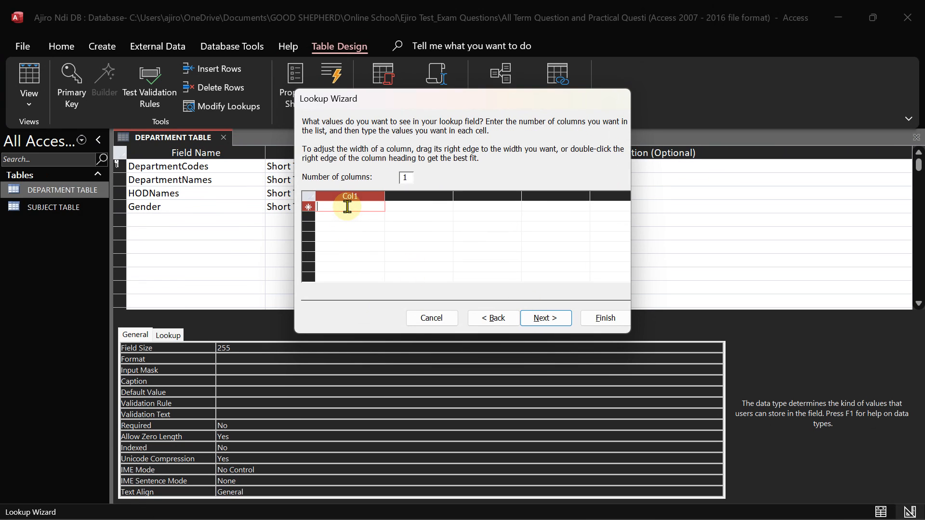
{"action": "type", "text": "Male"}
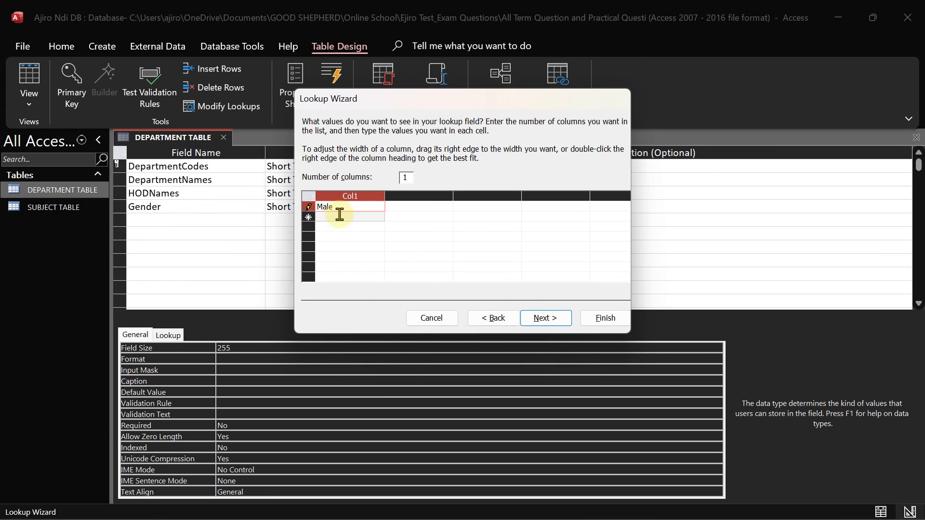
{"action": "left_click", "coordinate": [335, 220]}
{"action": "left_click", "coordinate": [335, 217]}
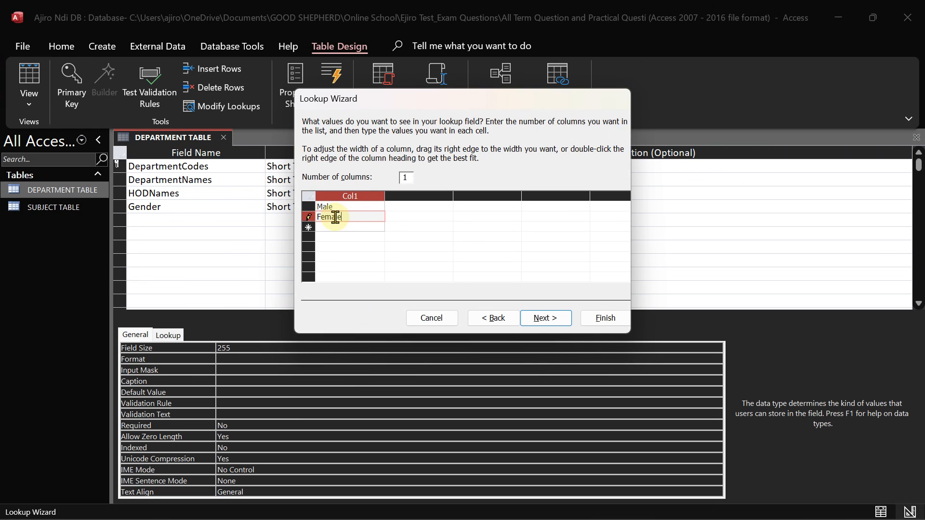
{"action": "left_click", "coordinate": [545, 317]}
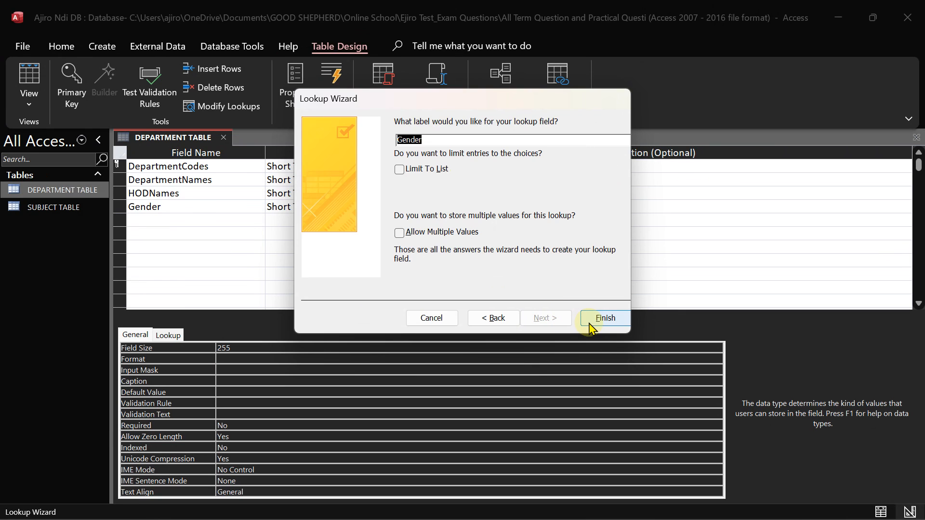
{"action": "left_click", "coordinate": [603, 319]}
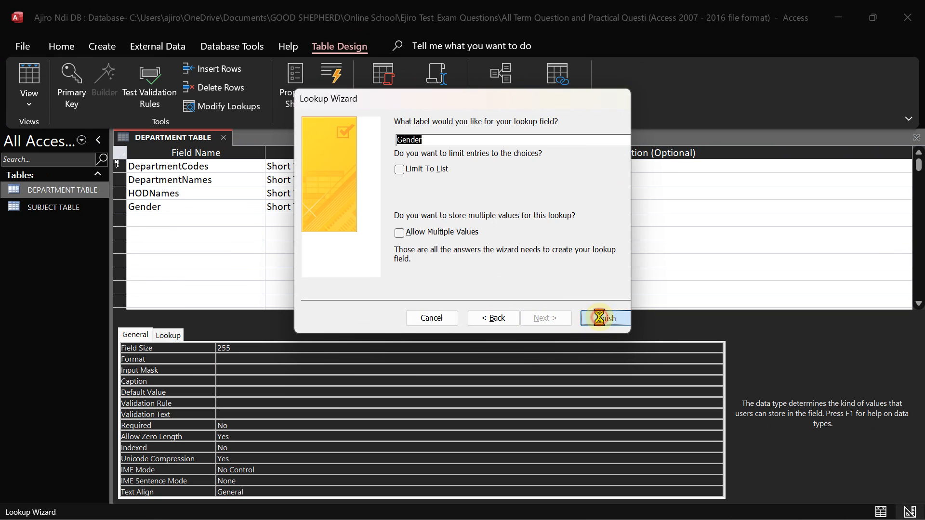
Save the table in Datasheet View and pick Male from the first record's Gender list
{"action": "left_click", "coordinate": [29, 98]}
{"action": "left_click", "coordinate": [61, 141]}
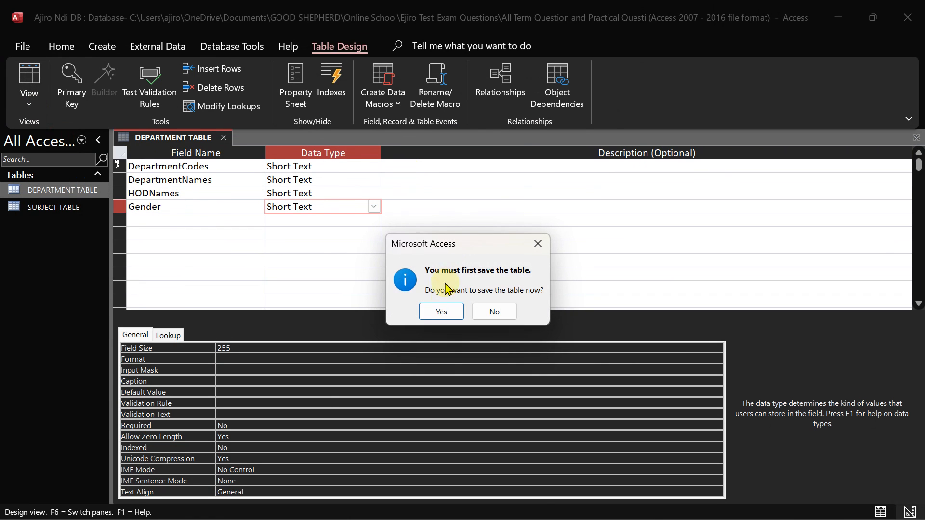
{"action": "left_click", "coordinate": [440, 312]}
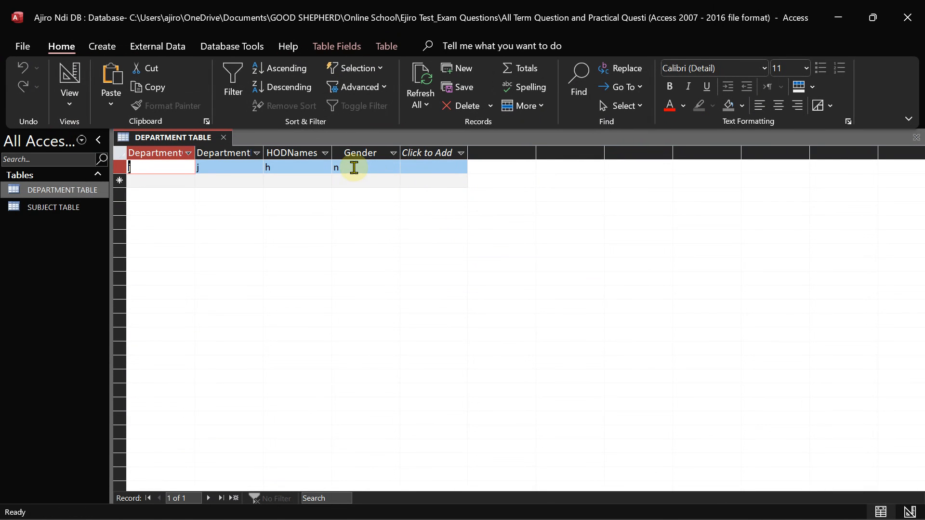
{"action": "left_click", "coordinate": [355, 166]}
{"action": "left_click", "coordinate": [394, 168]}
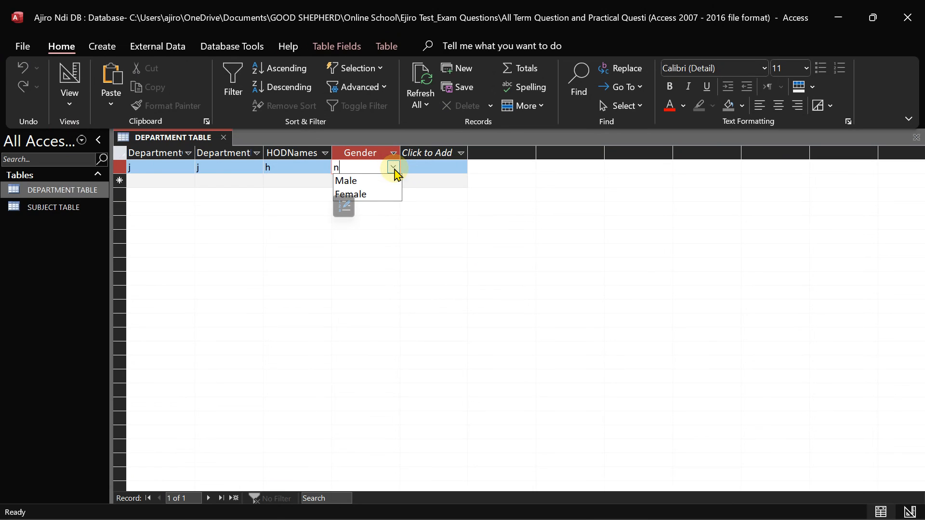
{"action": "left_click", "coordinate": [393, 167]}
{"action": "left_click", "coordinate": [393, 167]}
{"action": "left_click", "coordinate": [375, 181]}
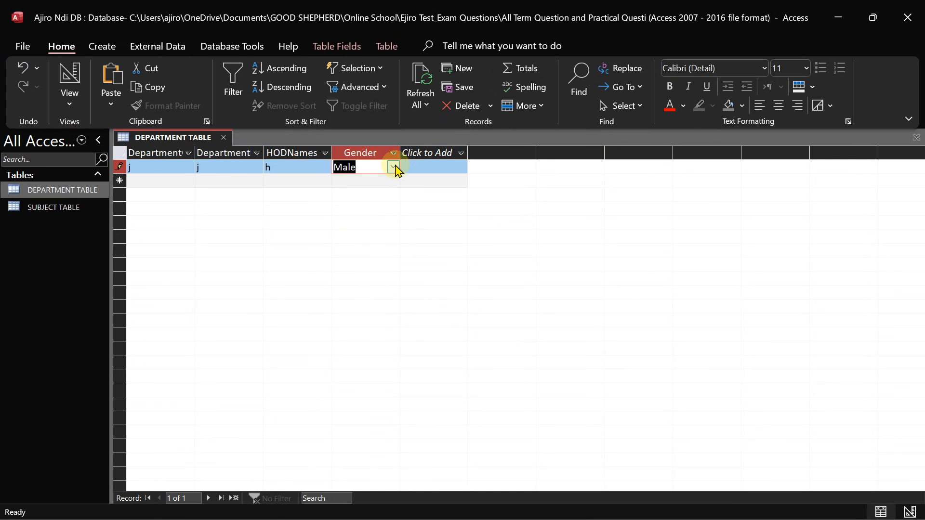
Open Edit List Items for Gender, cancel without changes, and return to Design View
{"action": "left_click", "coordinate": [395, 167]}
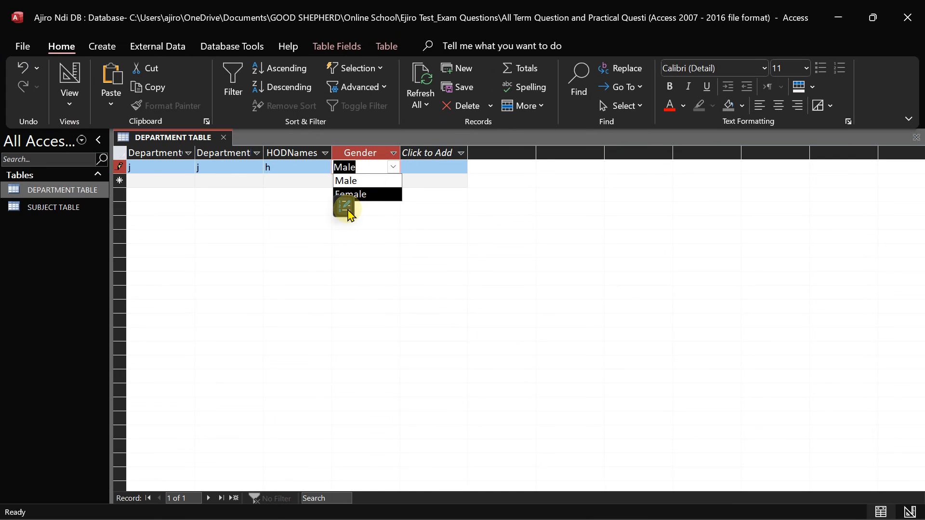
{"action": "left_click", "coordinate": [346, 209]}
{"action": "left_click", "coordinate": [380, 174]}
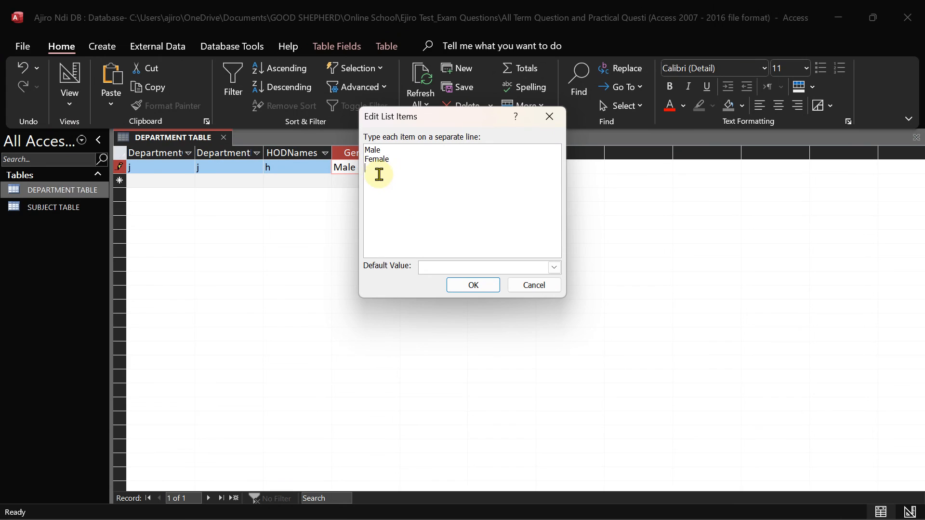
{"action": "left_click", "coordinate": [530, 287]}
{"action": "left_click", "coordinate": [71, 103]}
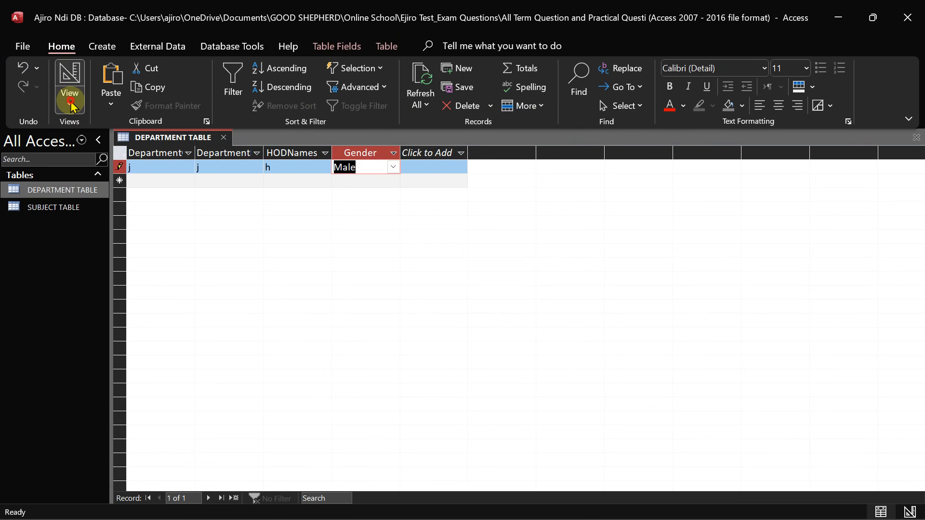
Rebuild Gender with the Lookup Wizard using Male and Female, ticking Limit To List
{"action": "left_click", "coordinate": [103, 165]}
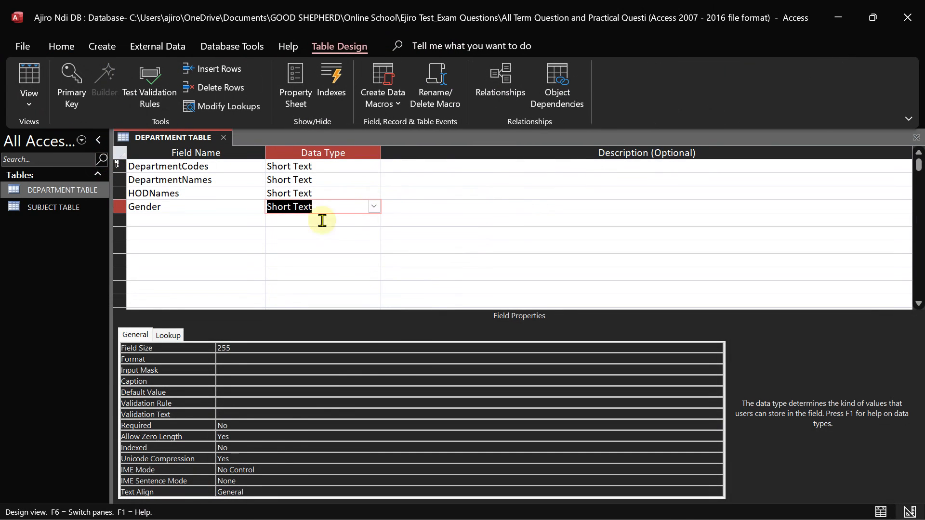
{"action": "left_click", "coordinate": [374, 207]}
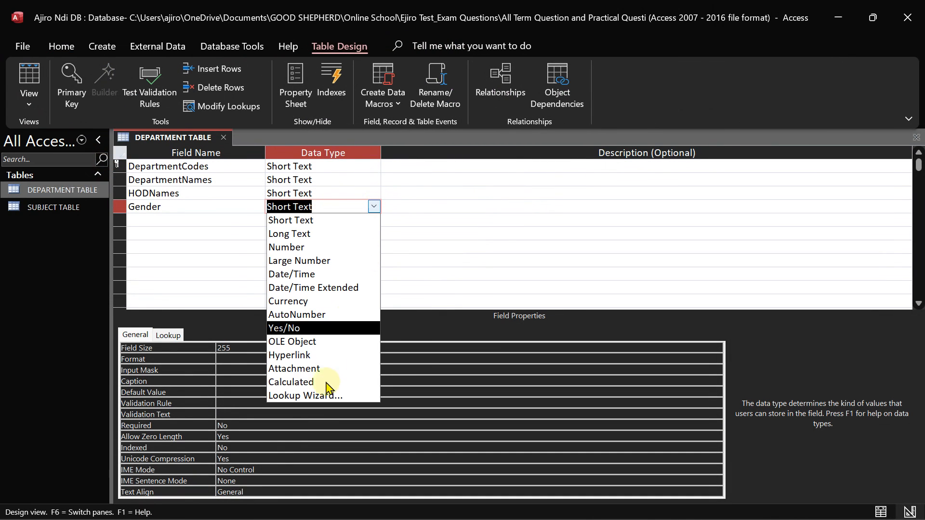
{"action": "left_click", "coordinate": [320, 396]}
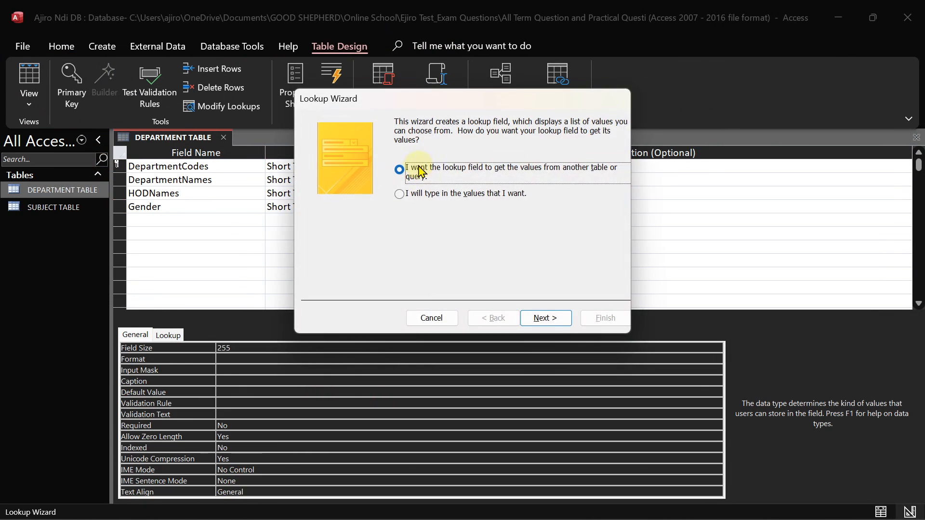
{"action": "left_click", "coordinate": [401, 194]}
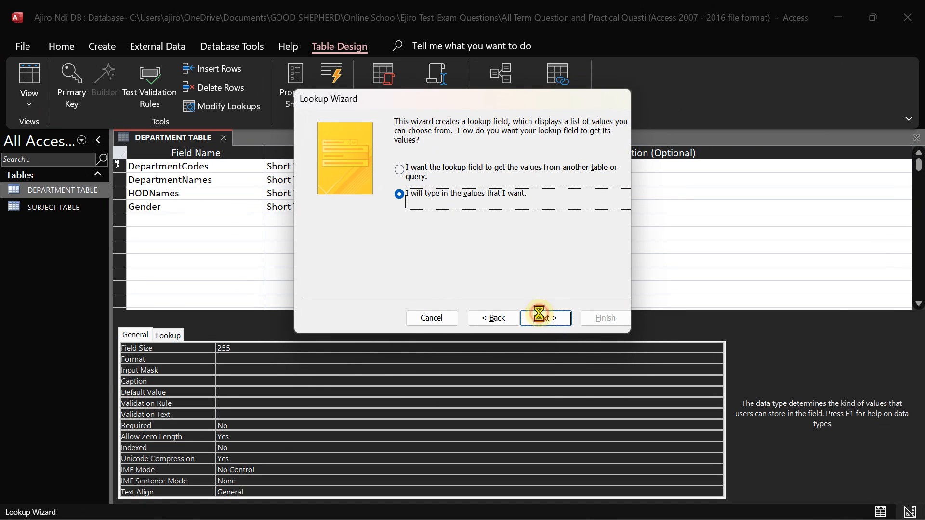
{"action": "left_click", "coordinate": [541, 317]}
{"action": "left_click", "coordinate": [349, 206]}
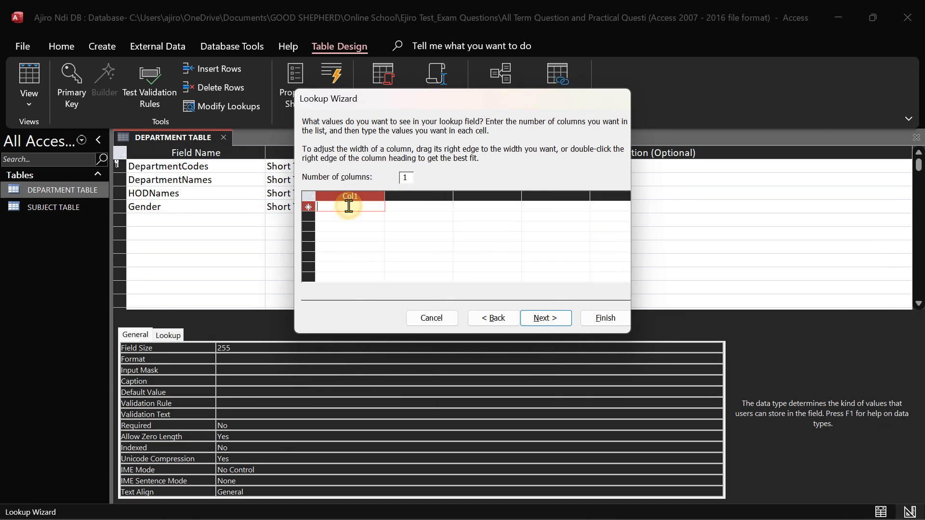
{"action": "type", "text": "Male"}
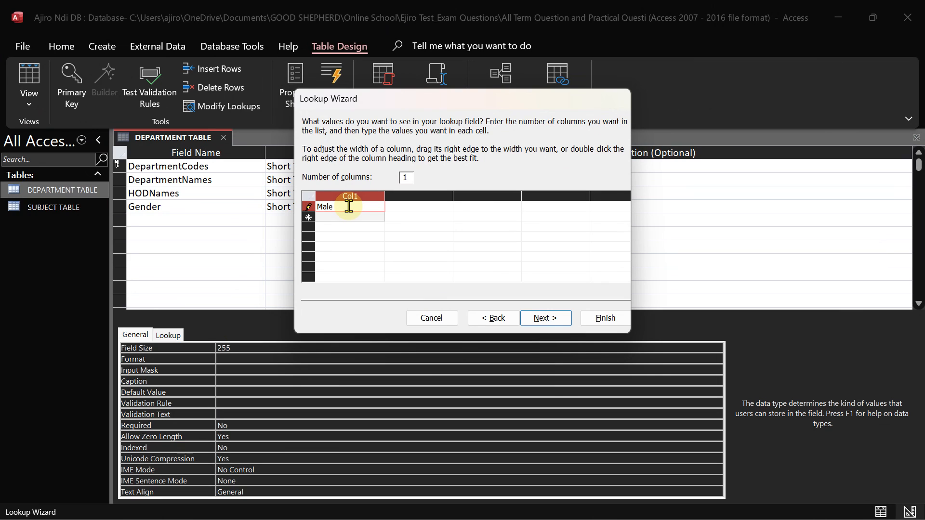
{"action": "key", "text": "Return"}
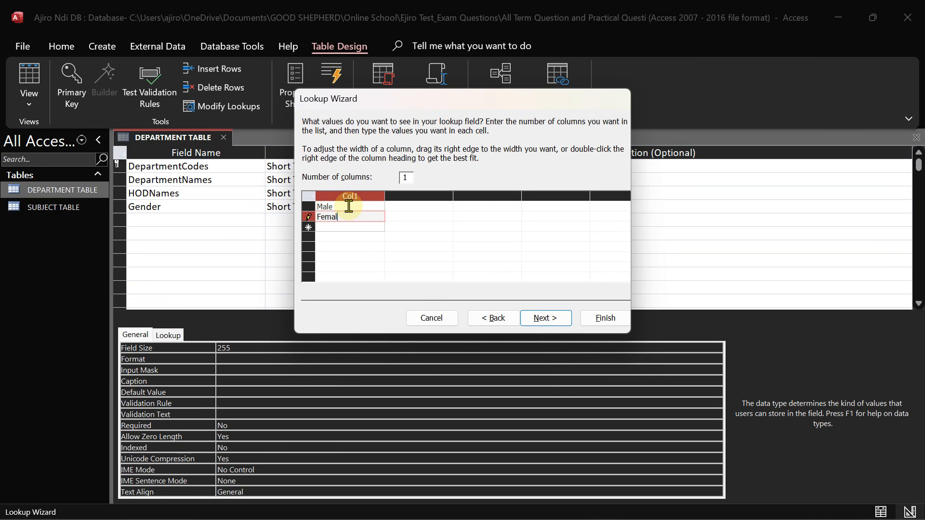
{"action": "left_click", "coordinate": [543, 318]}
{"action": "left_click", "coordinate": [400, 170]}
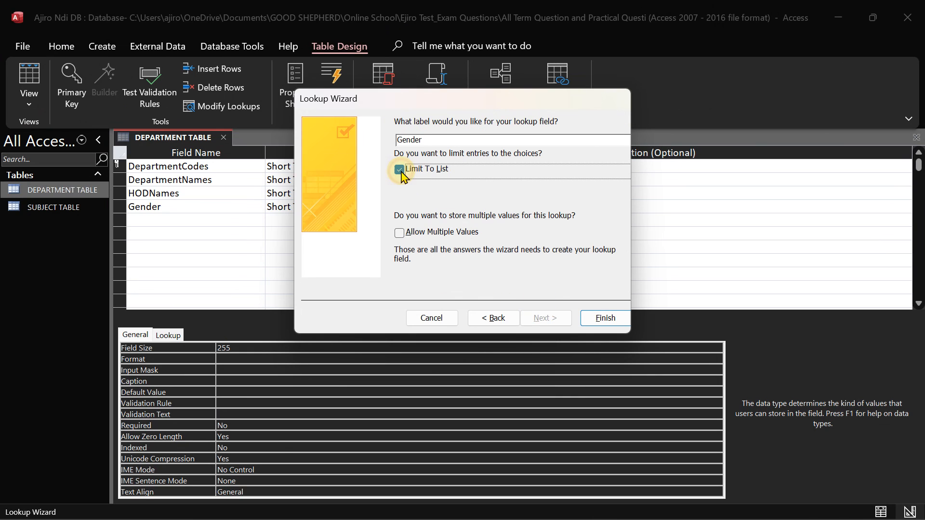
{"action": "left_click", "coordinate": [603, 319]}
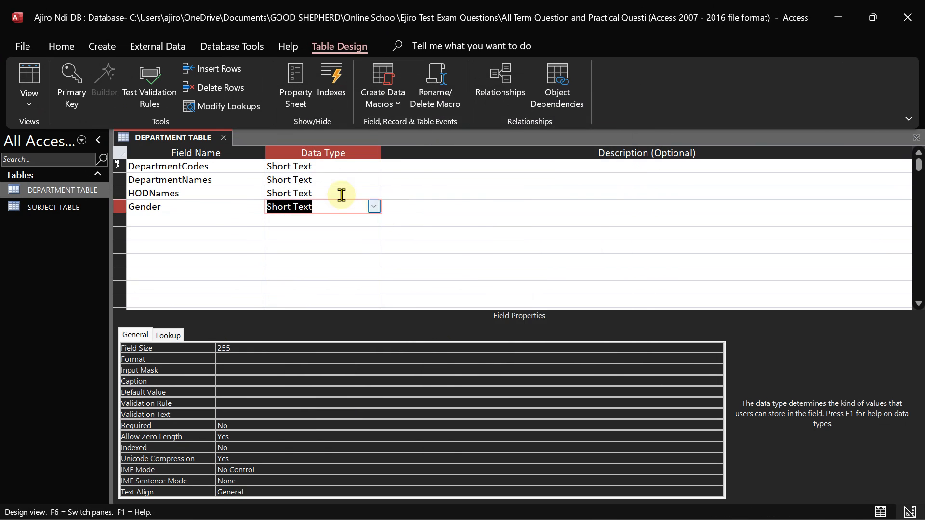
Save the table in Datasheet View and check the Gender list offers Male and Female
{"action": "left_click", "coordinate": [18, 96]}
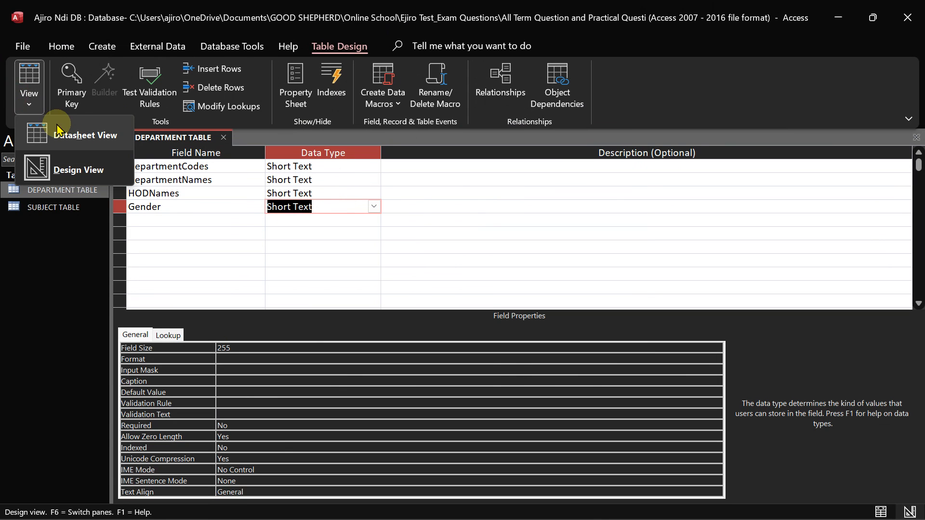
{"action": "left_click", "coordinate": [72, 135]}
{"action": "left_click", "coordinate": [442, 312]}
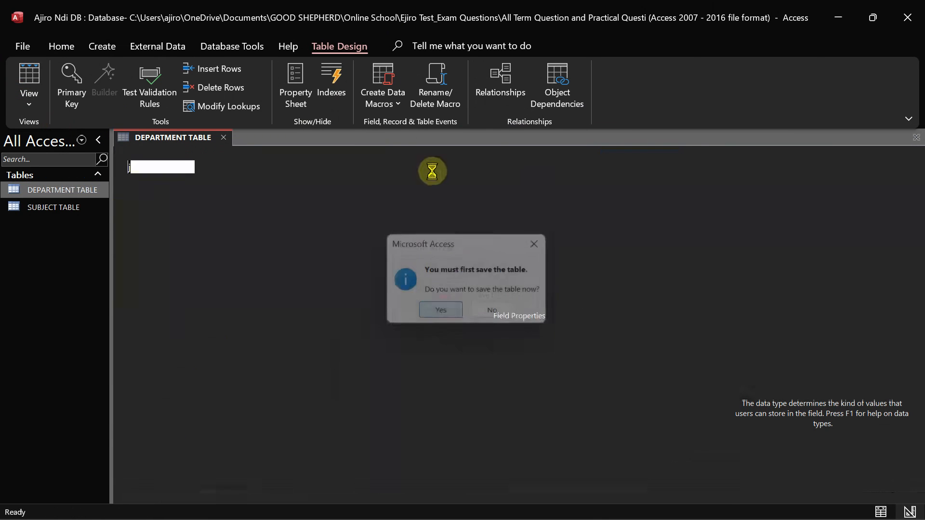
{"action": "left_click", "coordinate": [380, 168]}
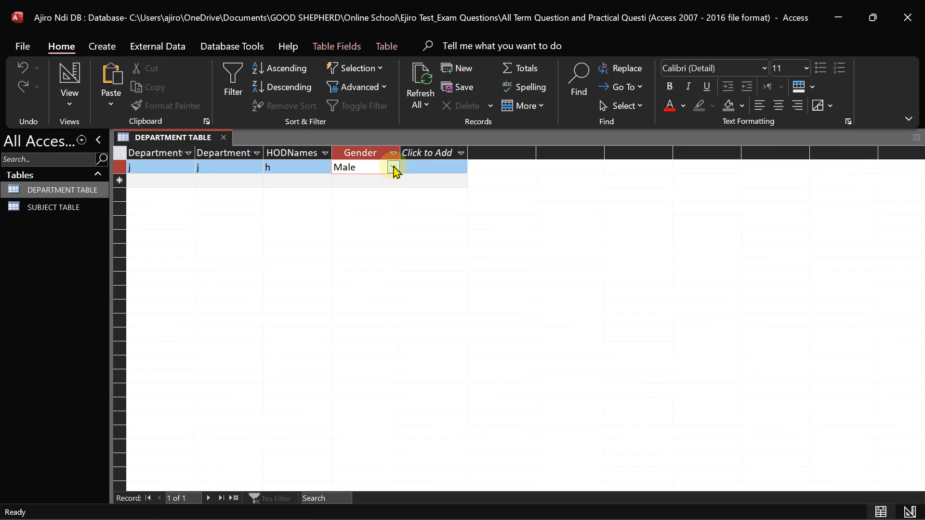
{"action": "left_click", "coordinate": [393, 168]}
{"action": "left_click", "coordinate": [393, 169]}
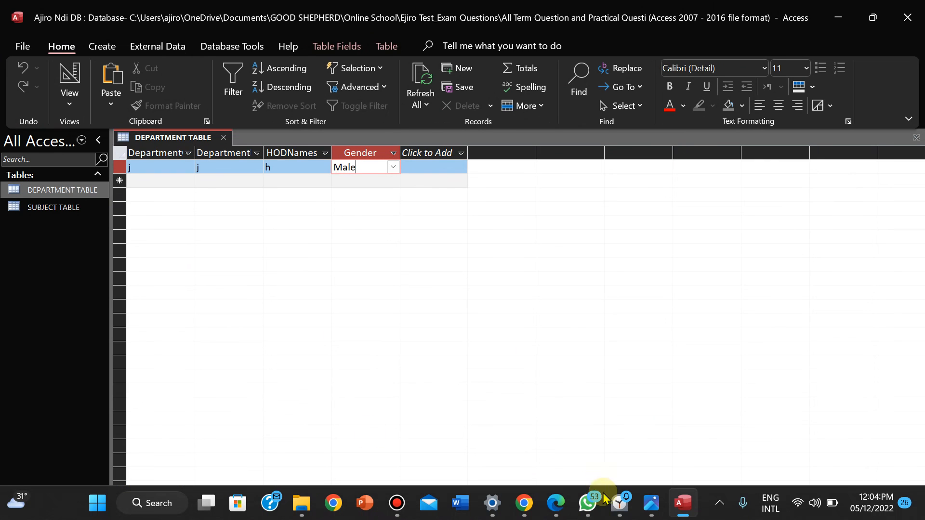
Bring up the exam sheet in Photos and zoom out to fit the whole page
{"action": "left_click", "coordinate": [647, 510]}
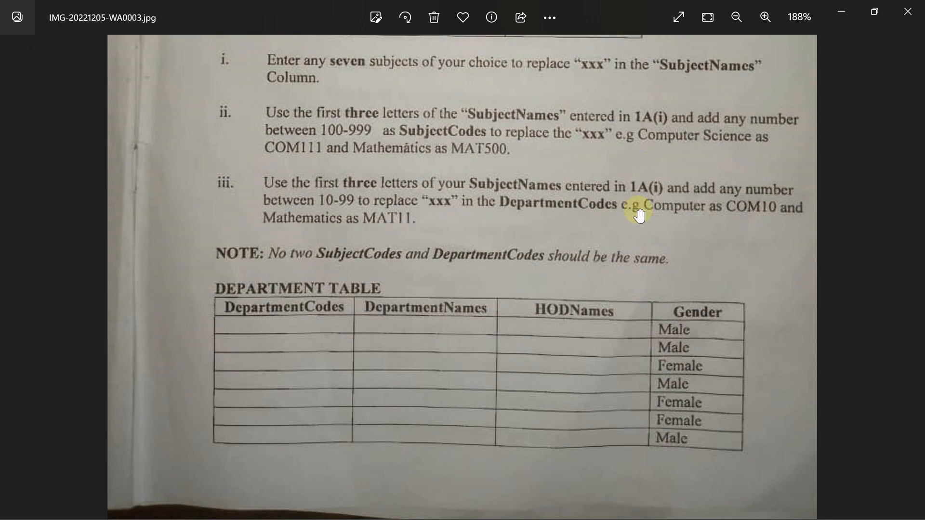
{"action": "scroll", "coordinate": [606, 346], "scroll_direction": "up", "scroll_amount": 1}
{"action": "scroll", "coordinate": [605, 346], "scroll_direction": "down", "scroll_amount": 1}
{"action": "scroll", "coordinate": [588, 120], "scroll_direction": "up", "scroll_amount": 6}
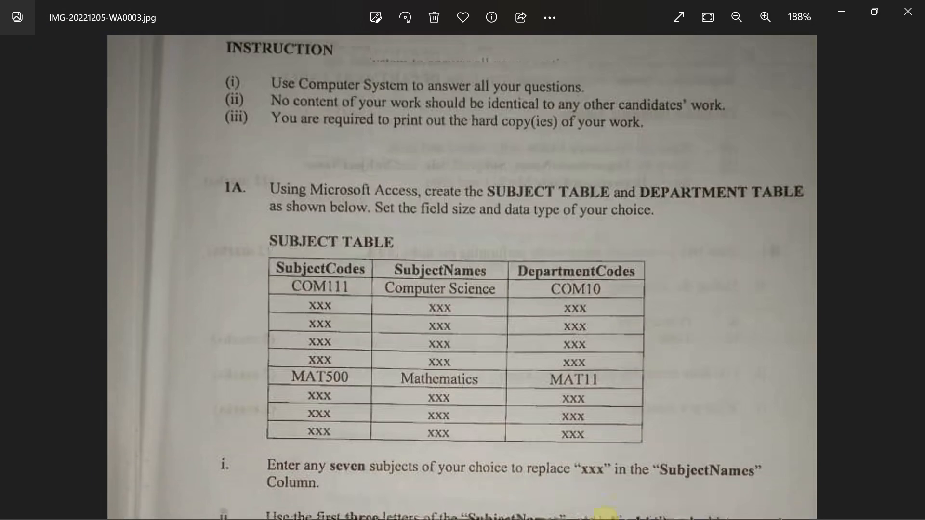
{"action": "scroll", "coordinate": [612, 265], "scroll_direction": "down", "scroll_amount": 4}
{"action": "scroll", "coordinate": [610, 436], "scroll_direction": "up", "scroll_amount": 3}
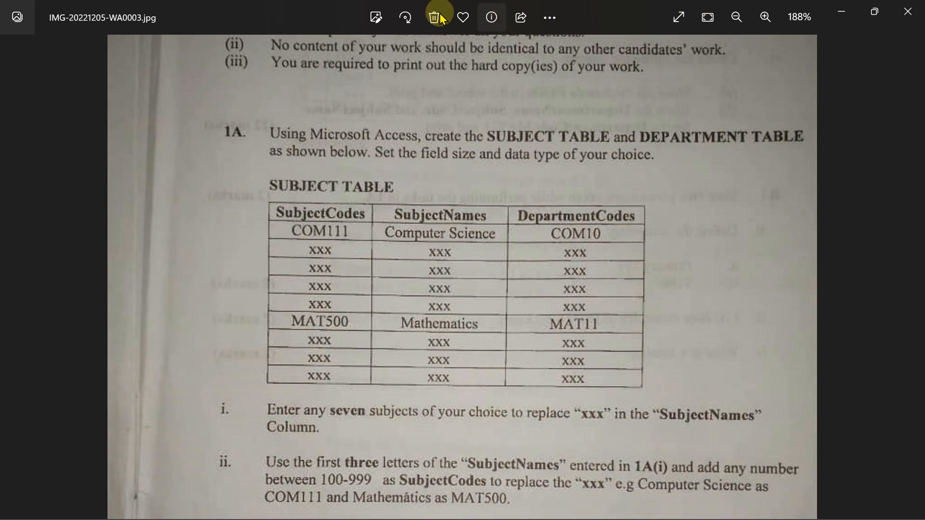
{"action": "left_click", "coordinate": [736, 17]}
{"action": "left_click", "coordinate": [736, 17]}
{"action": "left_click", "coordinate": [735, 18]}
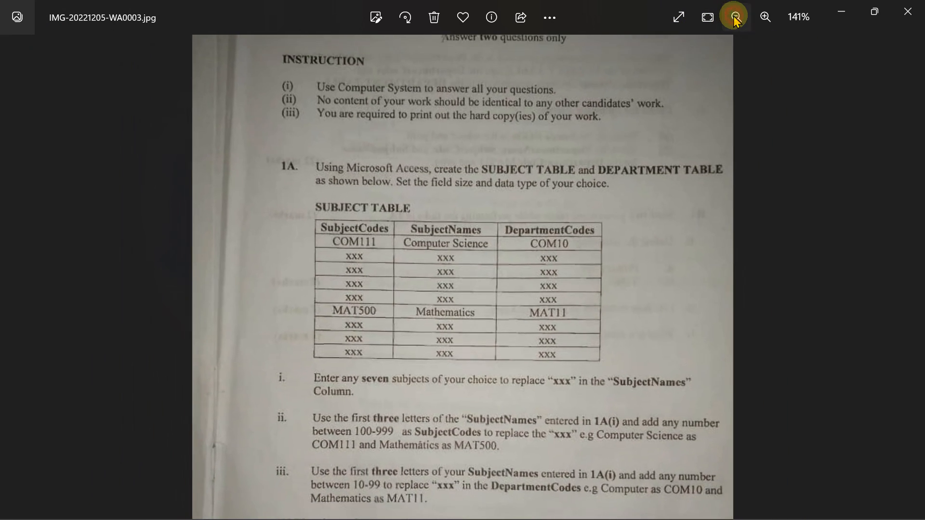
{"action": "left_click", "coordinate": [736, 17]}
{"action": "left_click", "coordinate": [736, 17]}
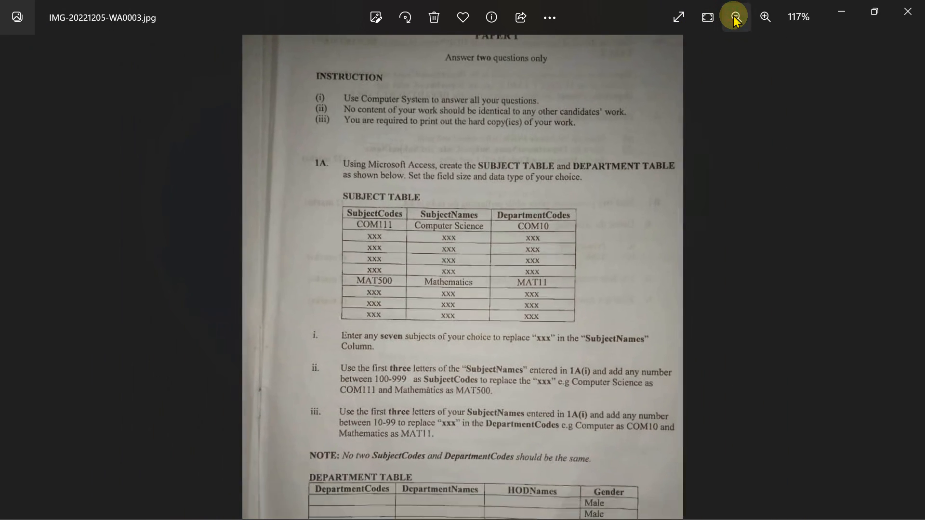
{"action": "left_click", "coordinate": [736, 17]}
{"action": "left_click", "coordinate": [736, 18]}
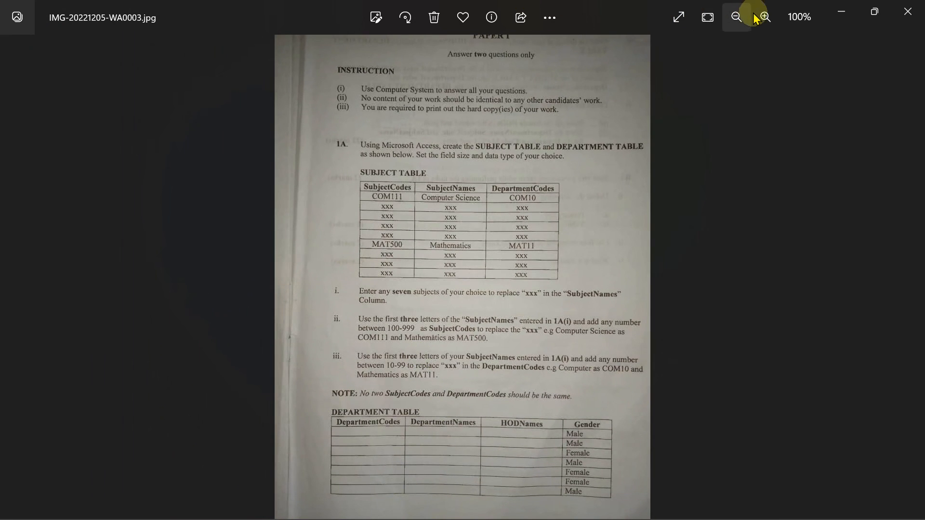
{"action": "left_click", "coordinate": [736, 17]}
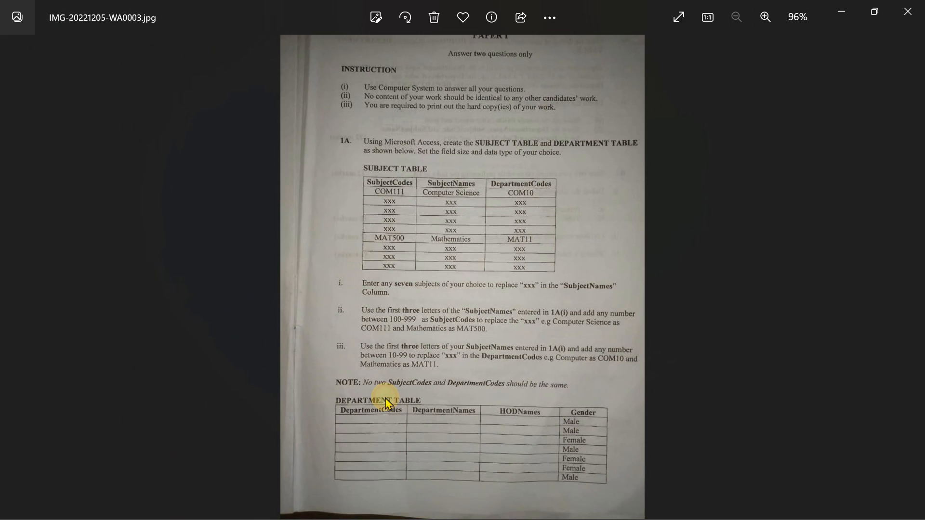
Move to the next exam page and zoom in on the top of page 3
{"action": "mouse_move", "coordinate": [385, 401]}
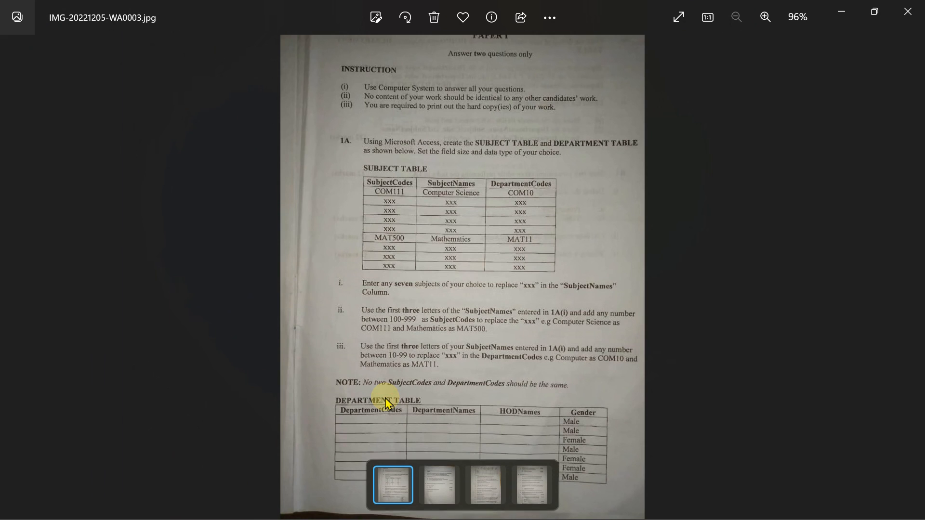
{"action": "left_click", "coordinate": [440, 474]}
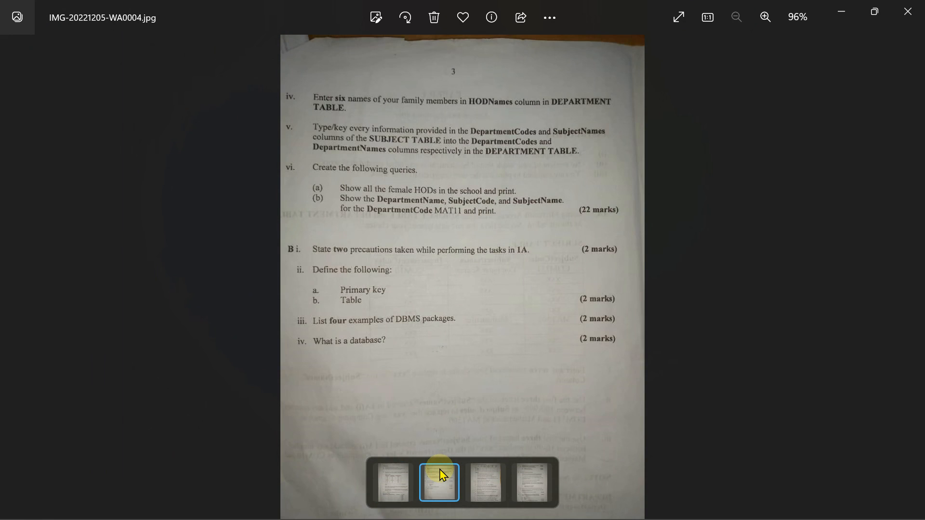
{"action": "left_click", "coordinate": [765, 17]}
{"action": "left_click", "coordinate": [765, 17]}
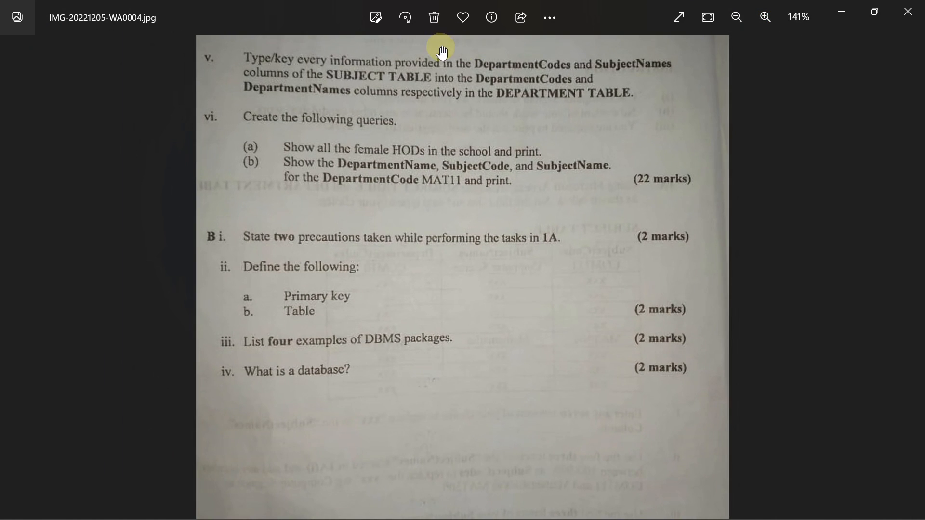
{"action": "left_click_drag", "start_coordinate": [442, 50], "coordinate": [442, 148]}
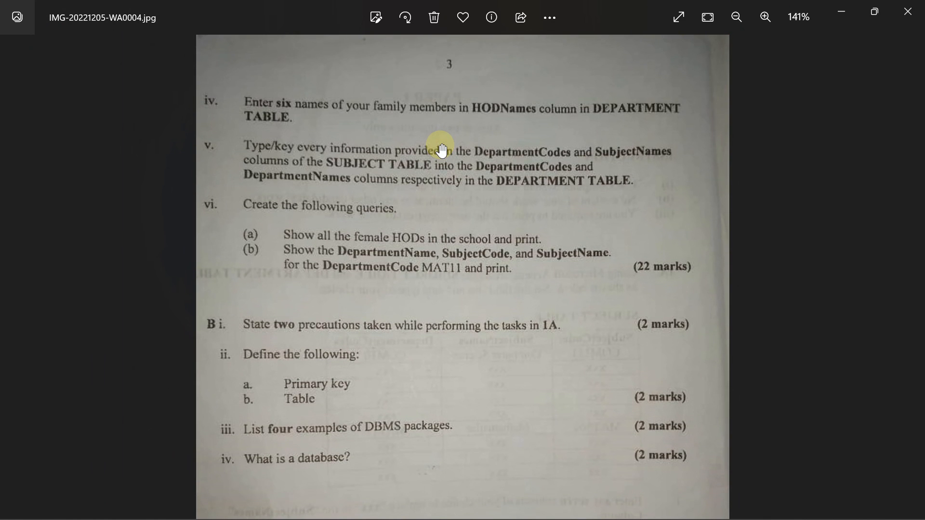
Set the first record's Gender to Female in Access, then return to the exam sheet
{"action": "mouse_move", "coordinate": [669, 508]}
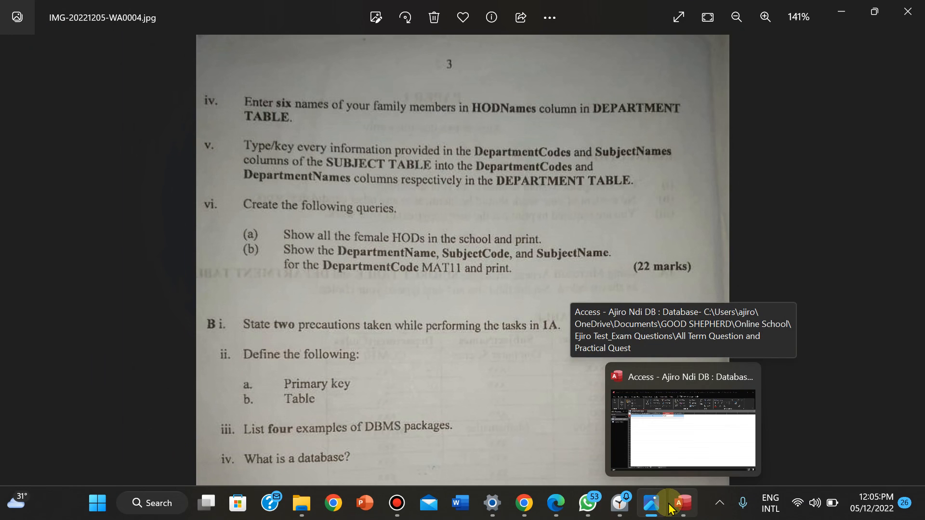
{"action": "left_click", "coordinate": [669, 509]}
{"action": "left_click", "coordinate": [289, 169]}
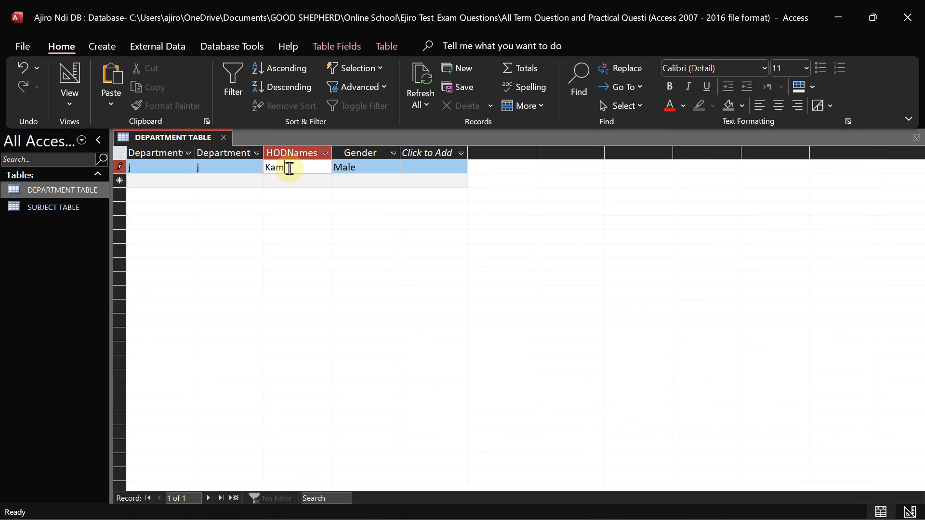
{"action": "left_click", "coordinate": [382, 172]}
{"action": "left_click", "coordinate": [393, 169]}
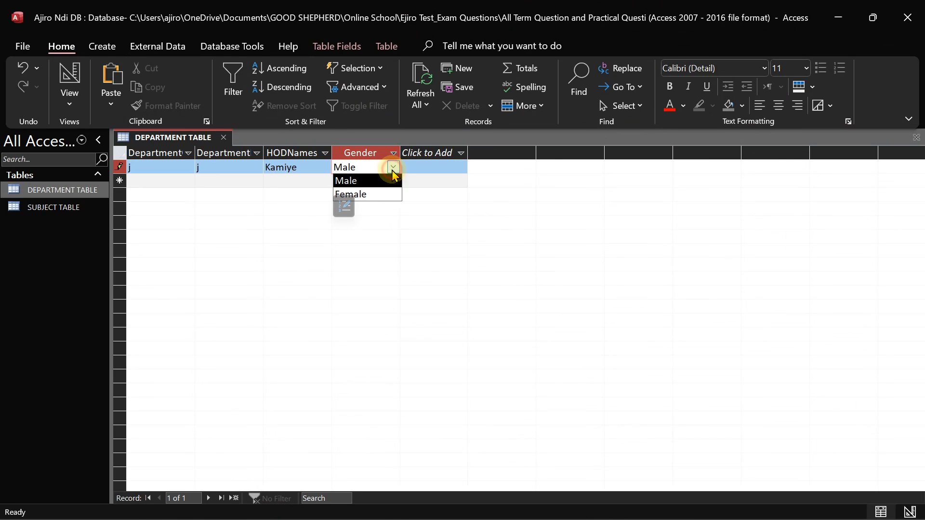
{"action": "left_click", "coordinate": [361, 196]}
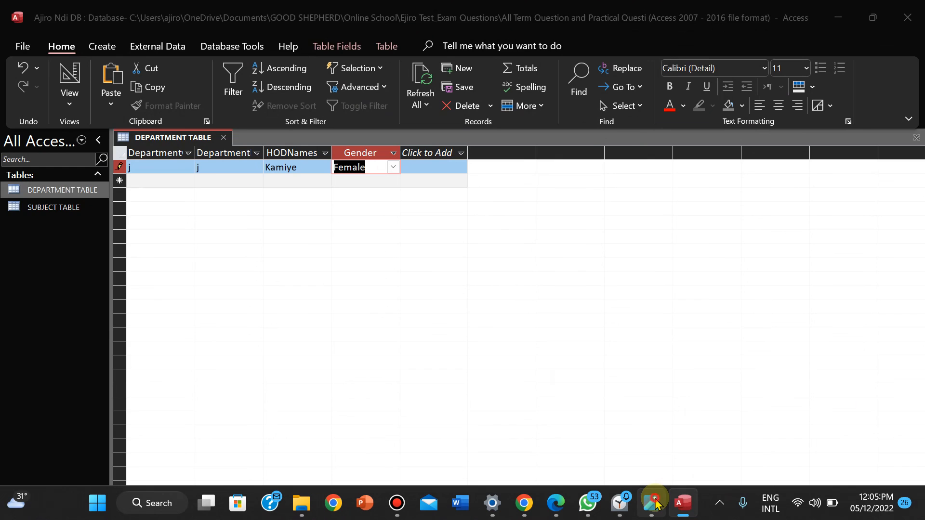
{"action": "left_click", "coordinate": [654, 503]}
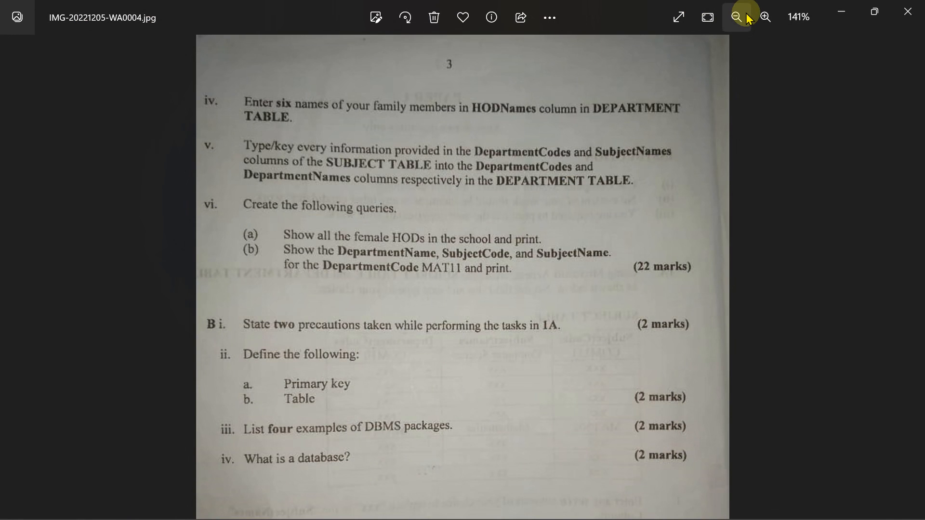
Zoom out of the exam image to fit and open the previous exam page
{"action": "left_click", "coordinate": [746, 18]}
{"action": "left_click", "coordinate": [749, 18]}
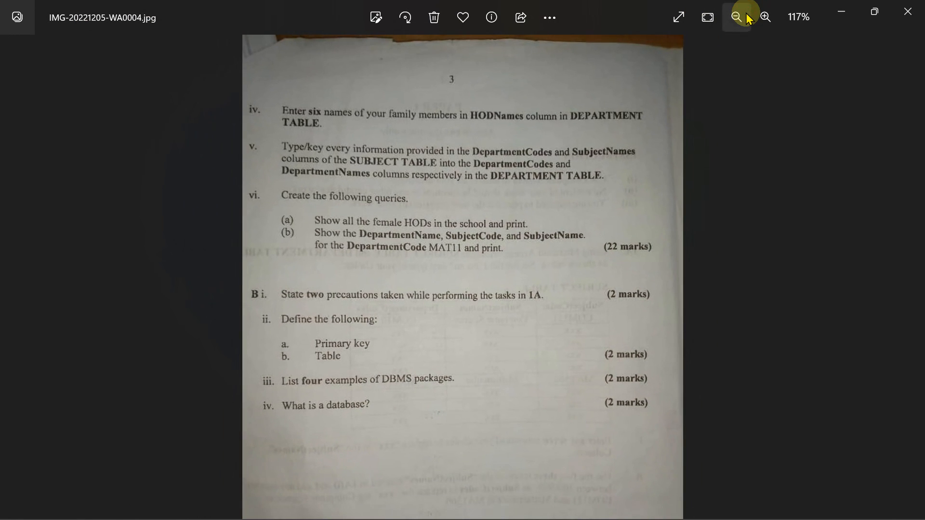
{"action": "left_click", "coordinate": [747, 18]}
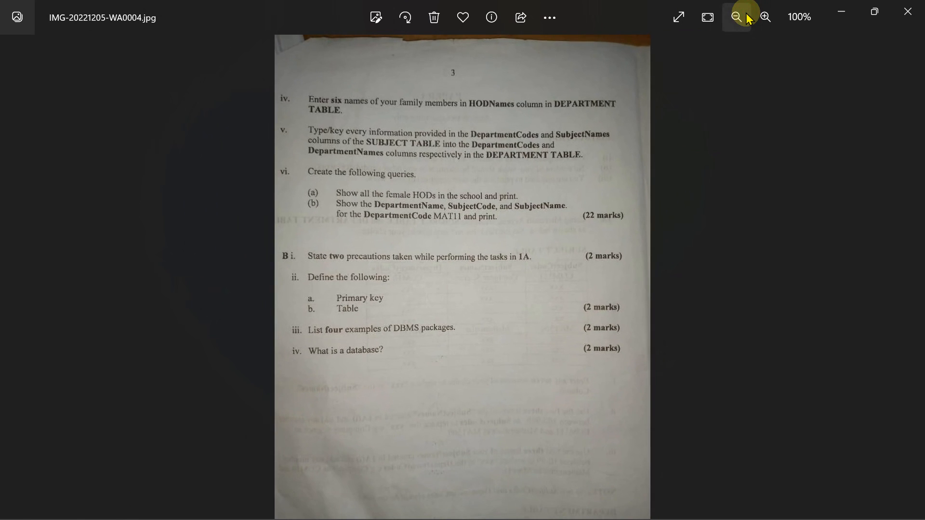
{"action": "left_click", "coordinate": [747, 18]}
{"action": "left_click", "coordinate": [386, 476]}
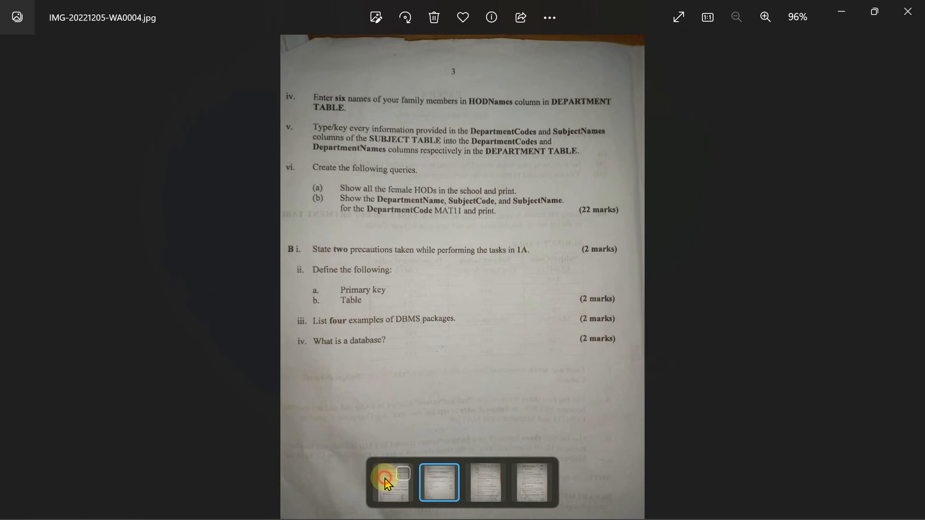
Zoom that page to 228% on the DEPARTMENT TABLE, then return to the Access datasheet
{"action": "left_click", "coordinate": [765, 17]}
{"action": "left_click", "coordinate": [765, 16]}
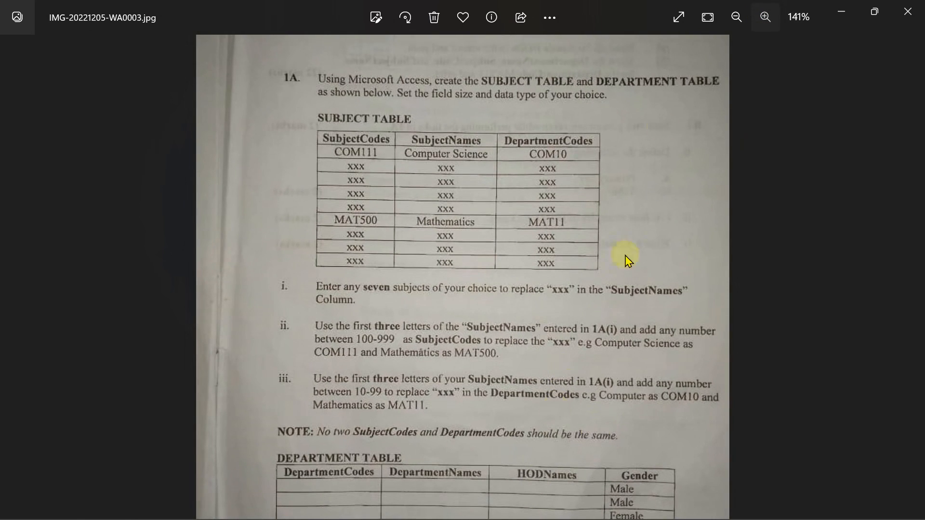
{"action": "left_click", "coordinate": [765, 17]}
{"action": "left_click", "coordinate": [765, 17]}
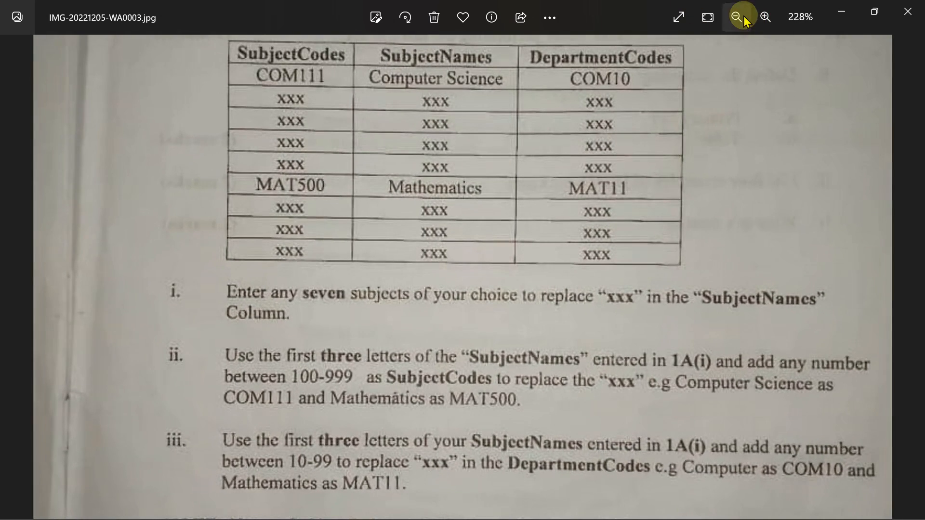
{"action": "left_click_drag", "start_coordinate": [591, 319], "coordinate": [578, 8]}
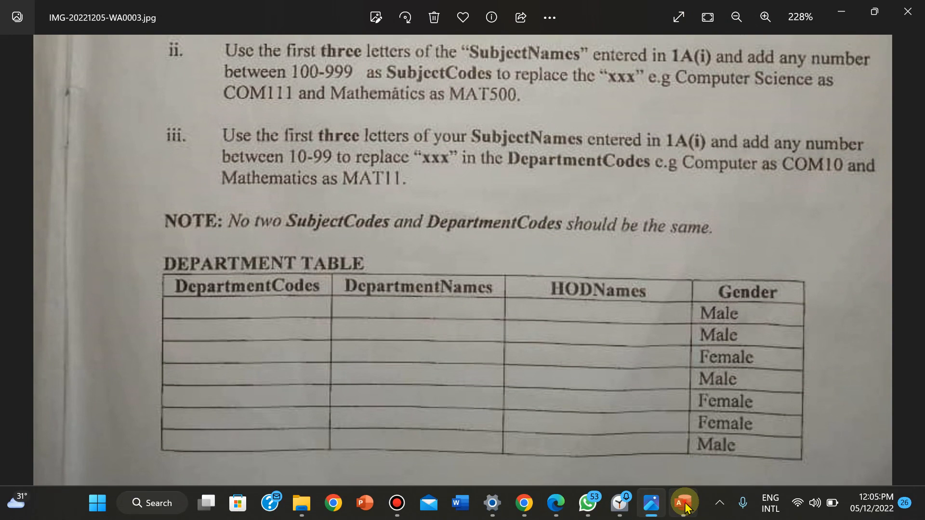
{"action": "left_click", "coordinate": [683, 503]}
{"action": "left_click", "coordinate": [393, 167]}
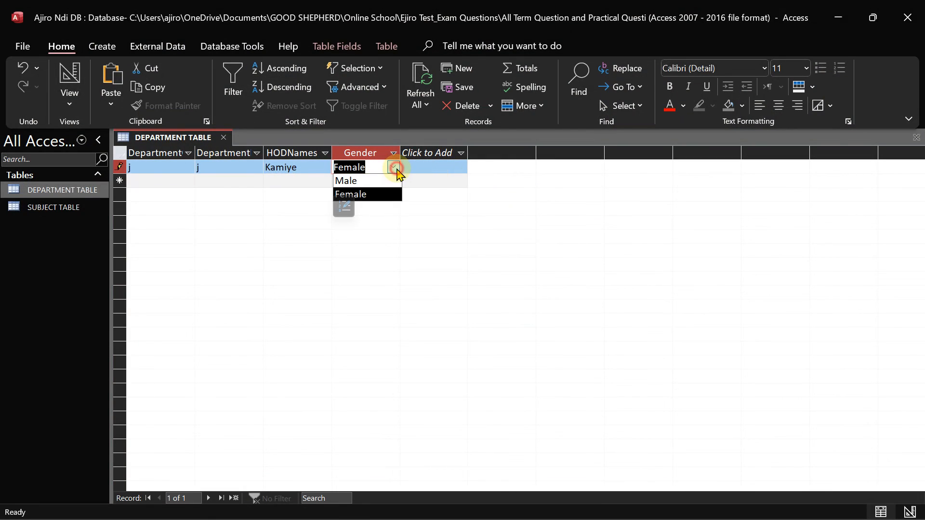
Set record 1's Gender back to Male and start record 2 with Male gender and an HOD name
{"action": "left_click", "coordinate": [381, 183]}
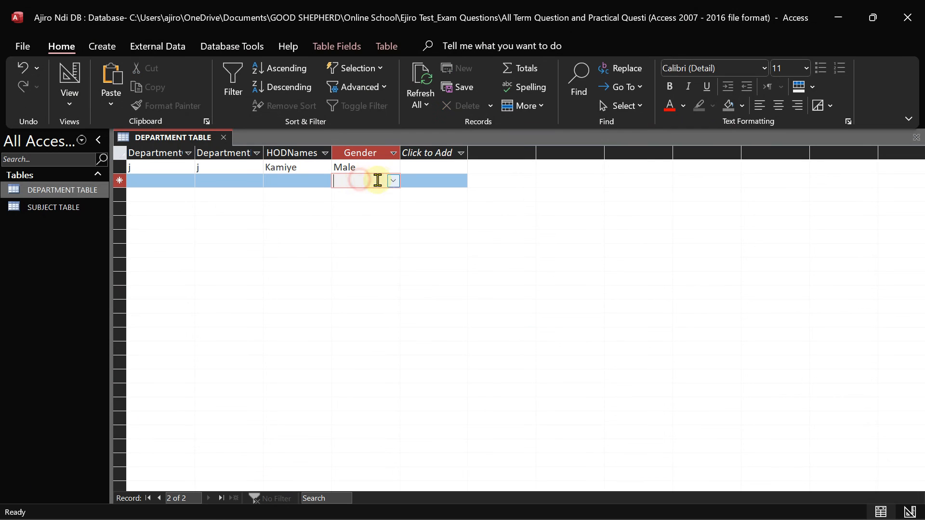
{"action": "left_click", "coordinate": [361, 181]}
{"action": "left_click", "coordinate": [393, 181]}
{"action": "left_click", "coordinate": [382, 192]}
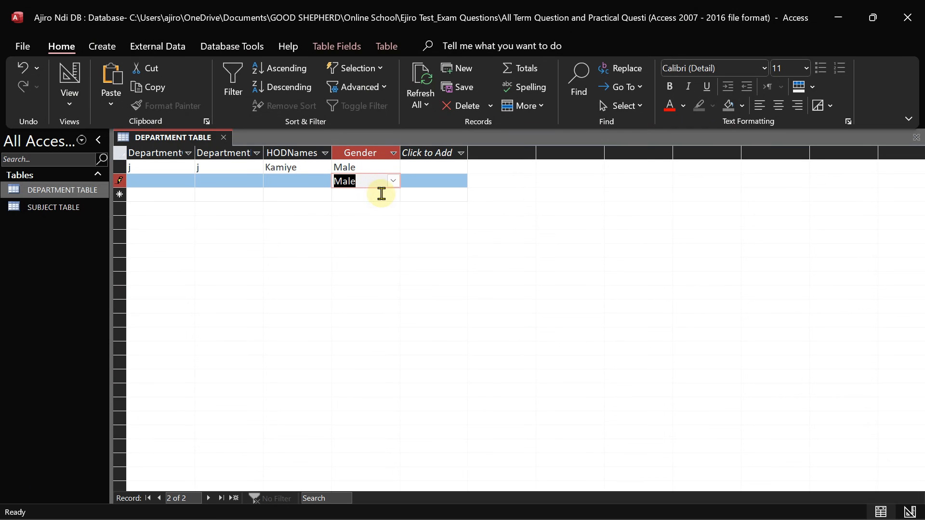
{"action": "left_click", "coordinate": [383, 196]}
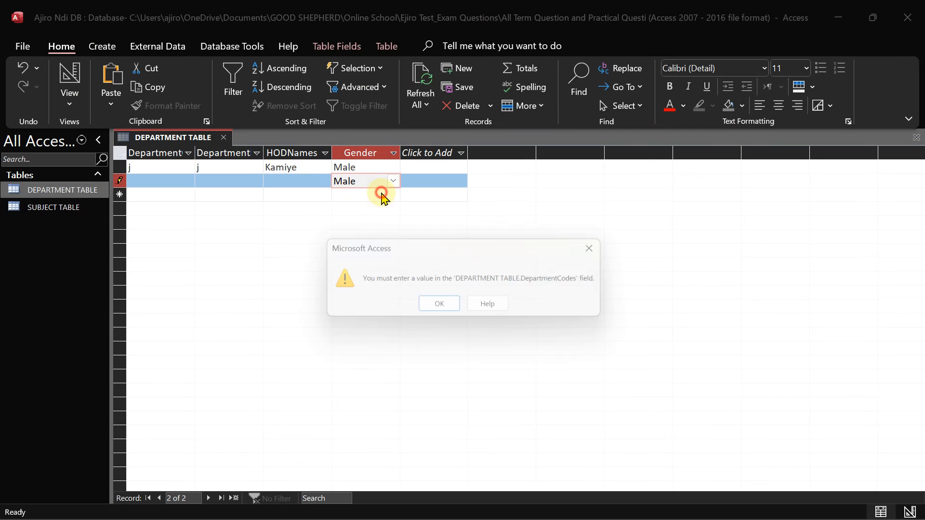
{"action": "left_click", "coordinate": [439, 311]}
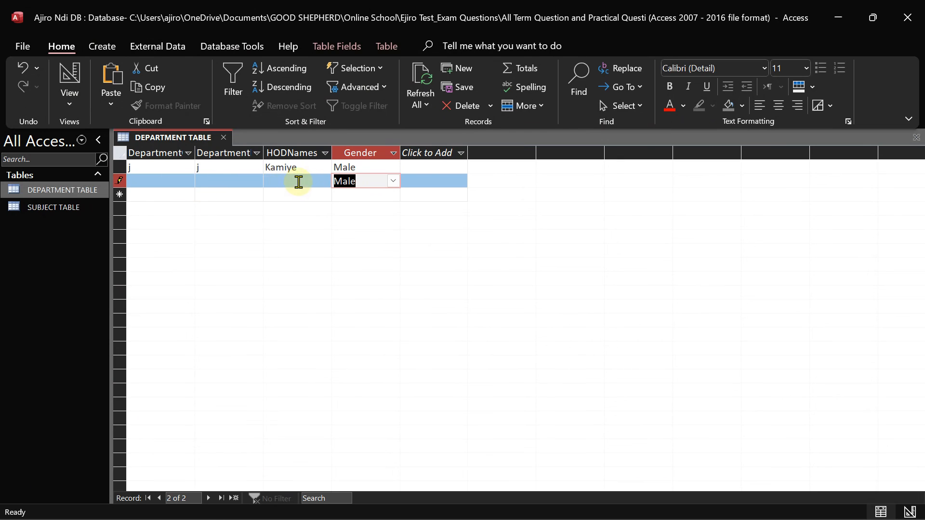
{"action": "left_click", "coordinate": [301, 167]}
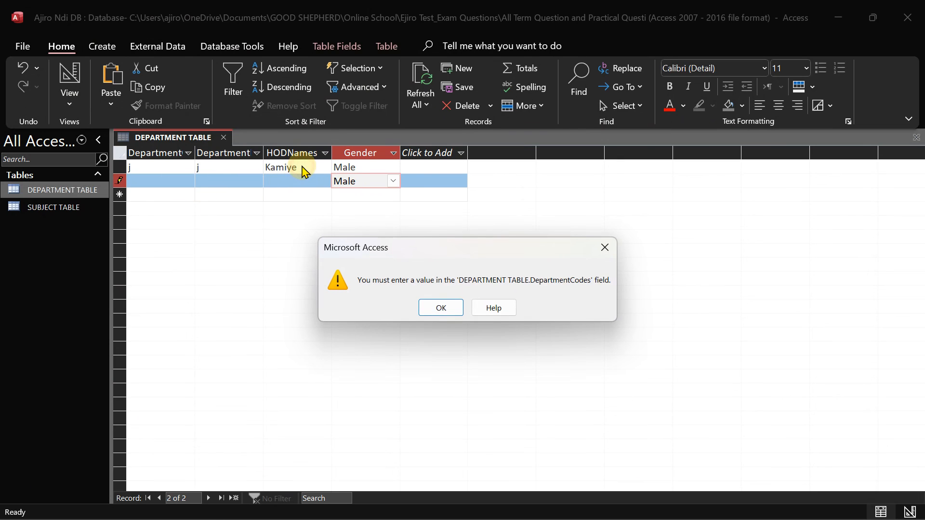
{"action": "left_click", "coordinate": [440, 310]}
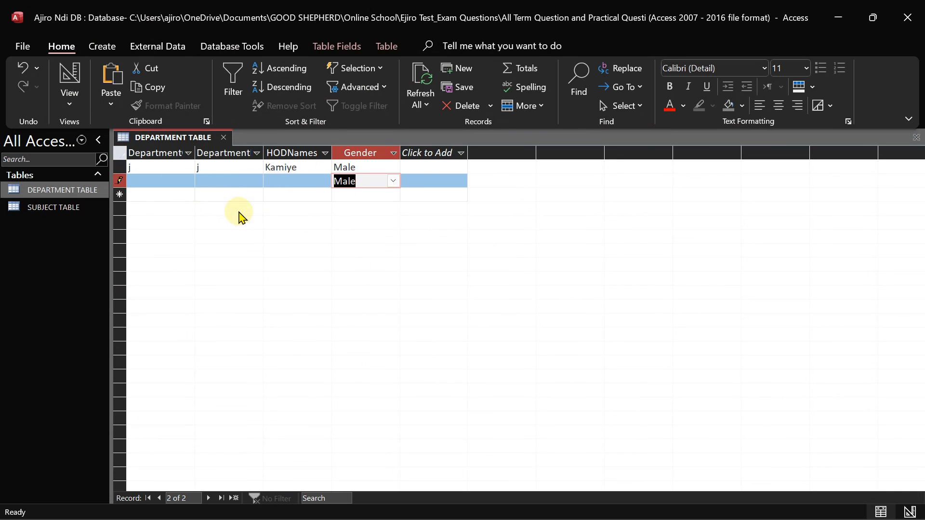
{"action": "left_click", "coordinate": [271, 181]}
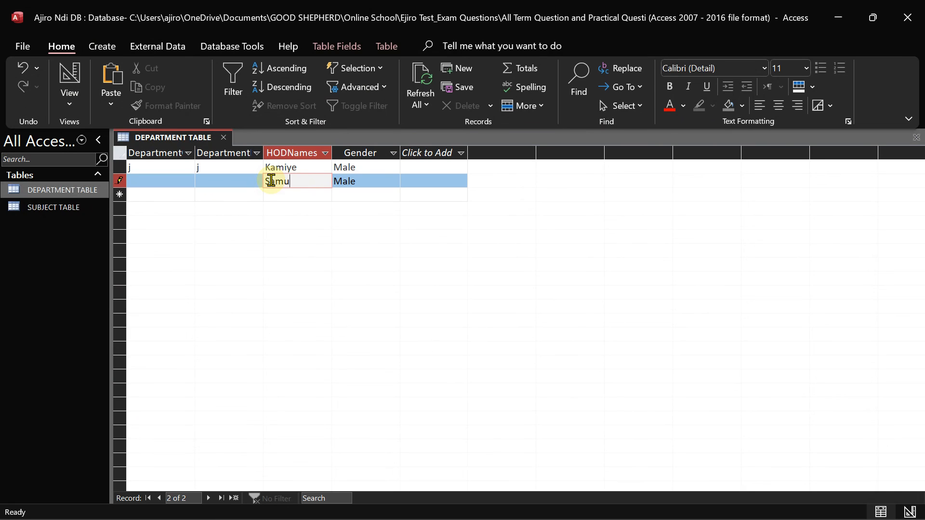
{"action": "left_click", "coordinate": [297, 170]}
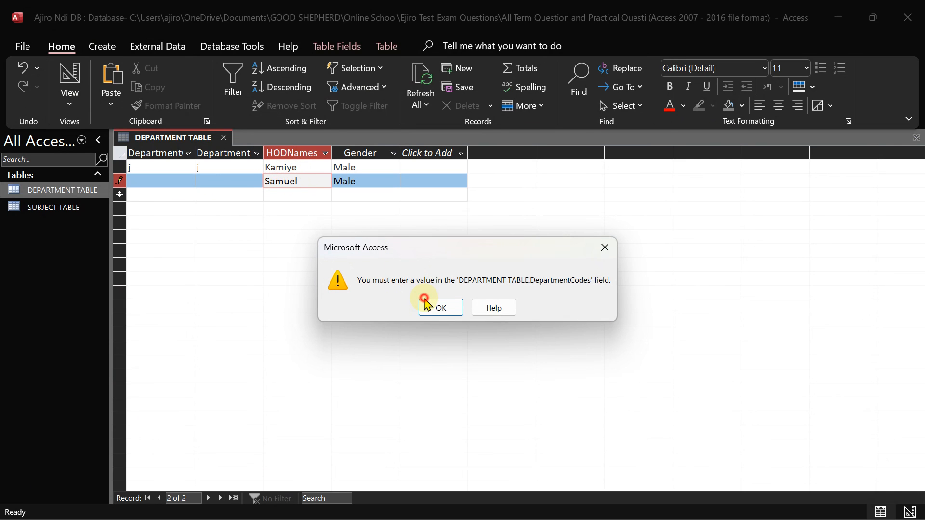
{"action": "left_click", "coordinate": [428, 308]}
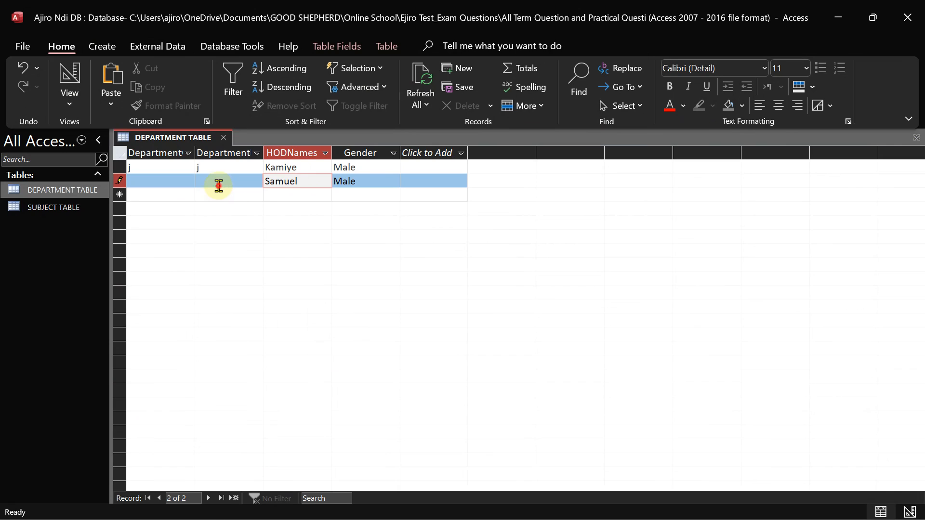
Fill record 2's Department columns with the codes h and j
{"action": "left_click", "coordinate": [218, 186]}
{"action": "type", "text": "j"}
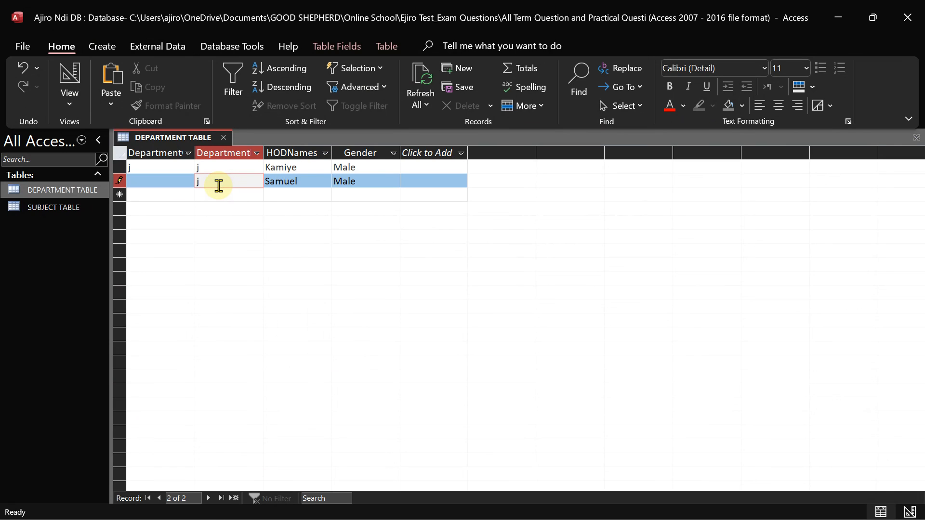
{"action": "left_click", "coordinate": [160, 181]}
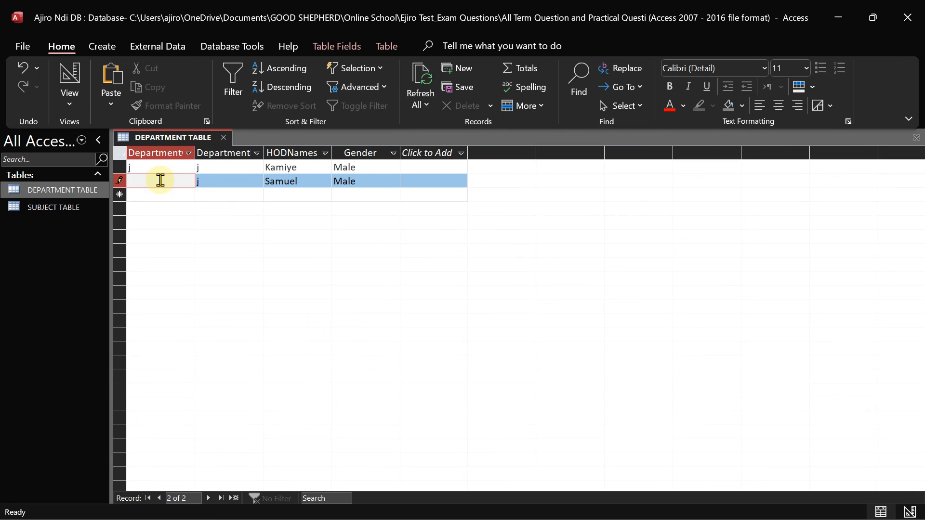
{"action": "type", "text": "h"}
{"action": "left_click", "coordinate": [304, 169]}
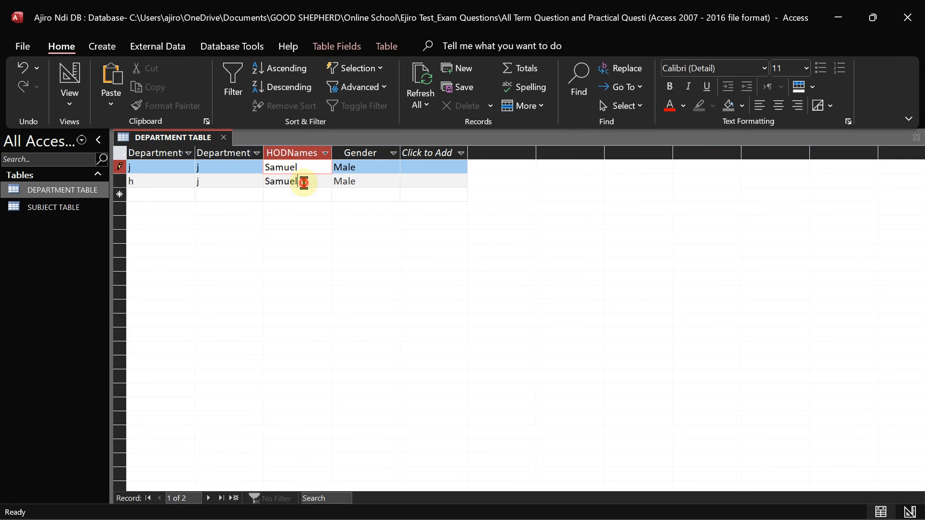
Trim the end of record 2's HOD name and compare it with the exam sheet
{"action": "left_click", "coordinate": [304, 183]}
{"action": "key", "text": "BackSpace"}
{"action": "key", "text": "BackSpace"}
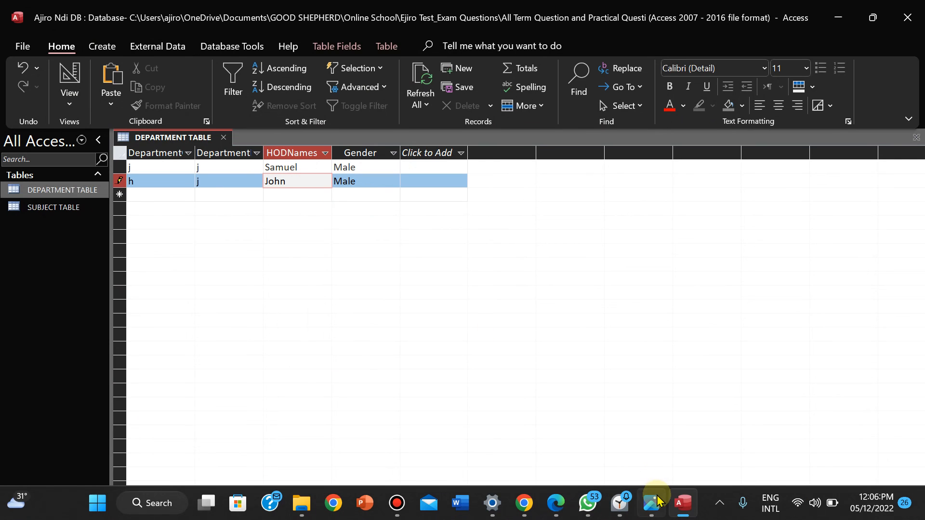
{"action": "left_click", "coordinate": [658, 503]}
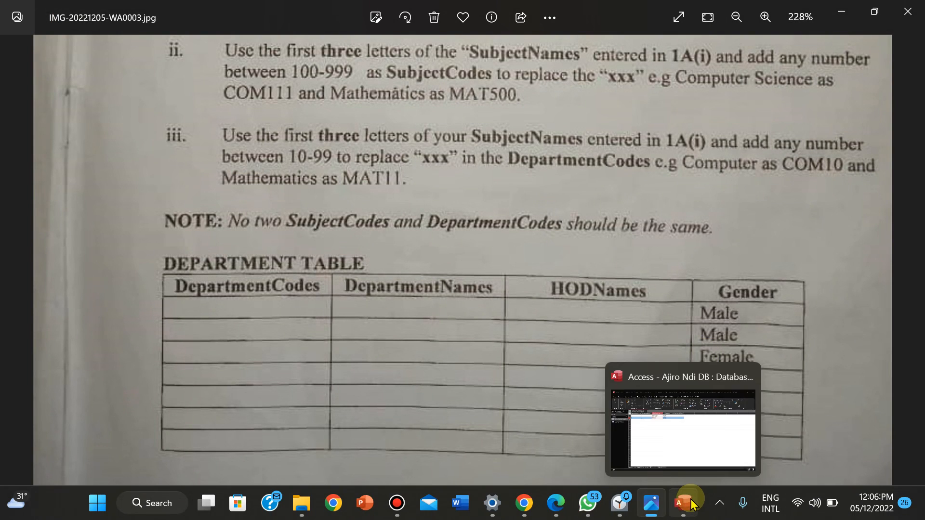
{"action": "left_click", "coordinate": [682, 511]}
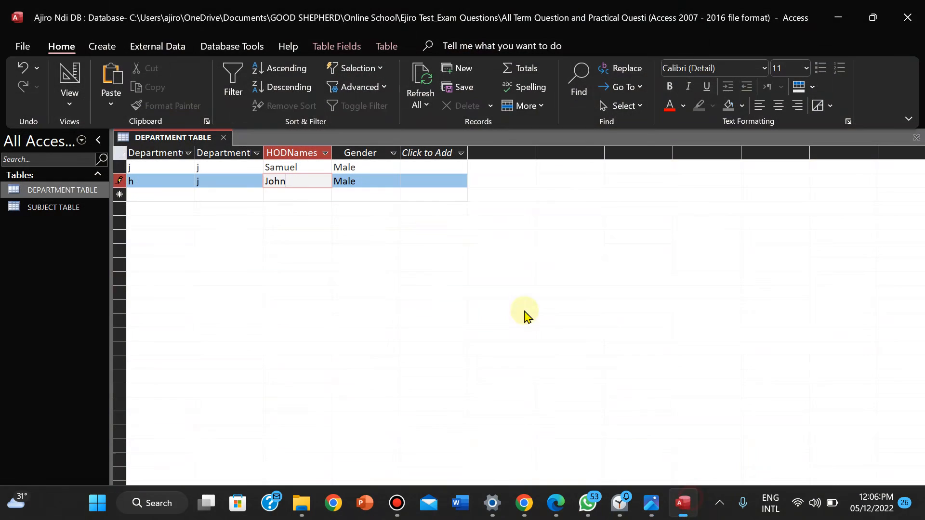
Start a third record with Female gender, an HOD name, and j in the Department fields
{"action": "left_click", "coordinate": [357, 195]}
{"action": "left_click", "coordinate": [393, 195]}
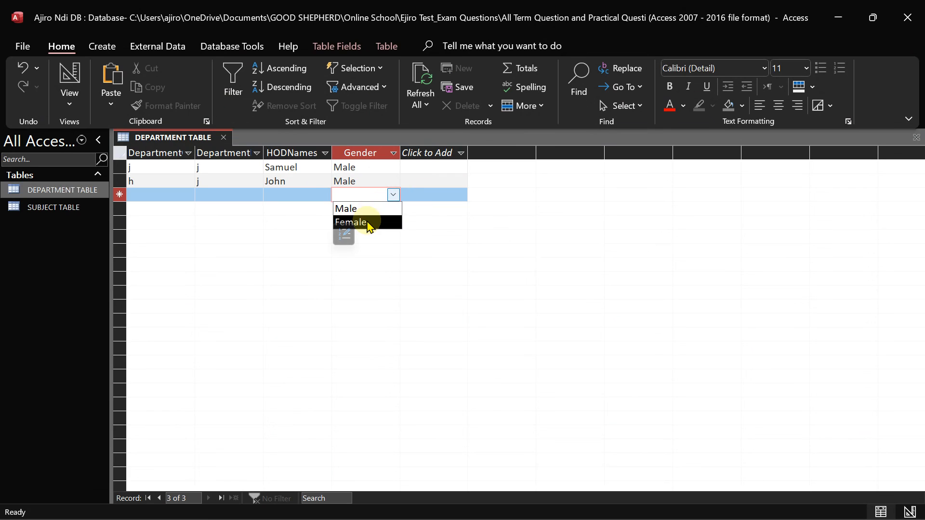
{"action": "left_click", "coordinate": [368, 222]}
{"action": "left_click", "coordinate": [303, 191]}
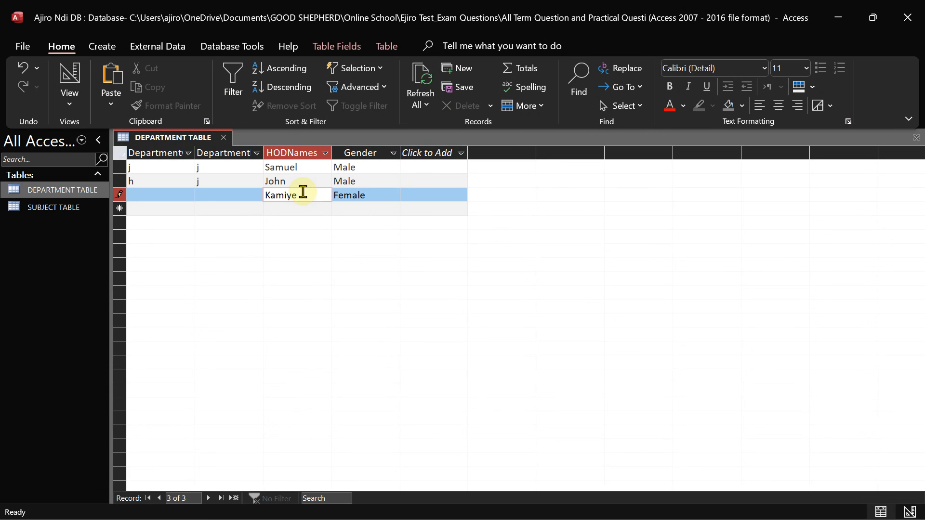
{"action": "left_click", "coordinate": [216, 196]}
{"action": "type", "text": "j"}
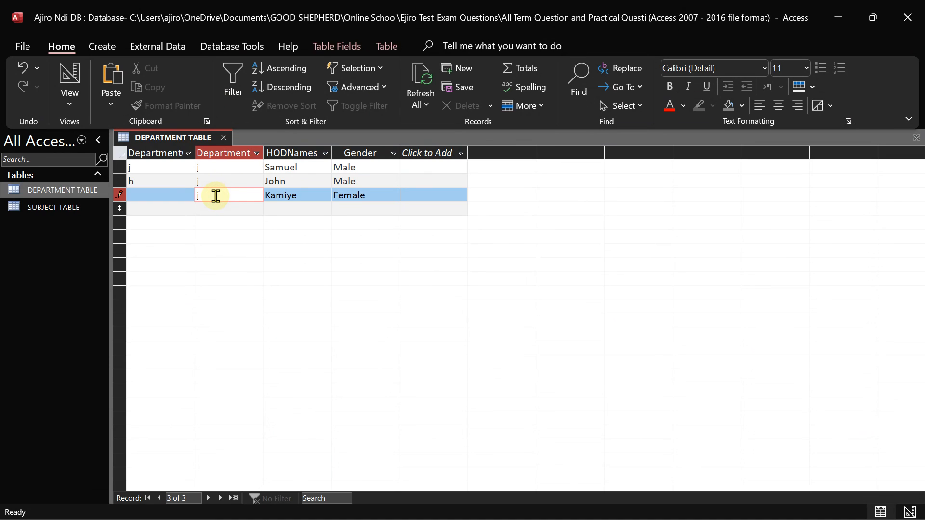
{"action": "left_click", "coordinate": [176, 197]}
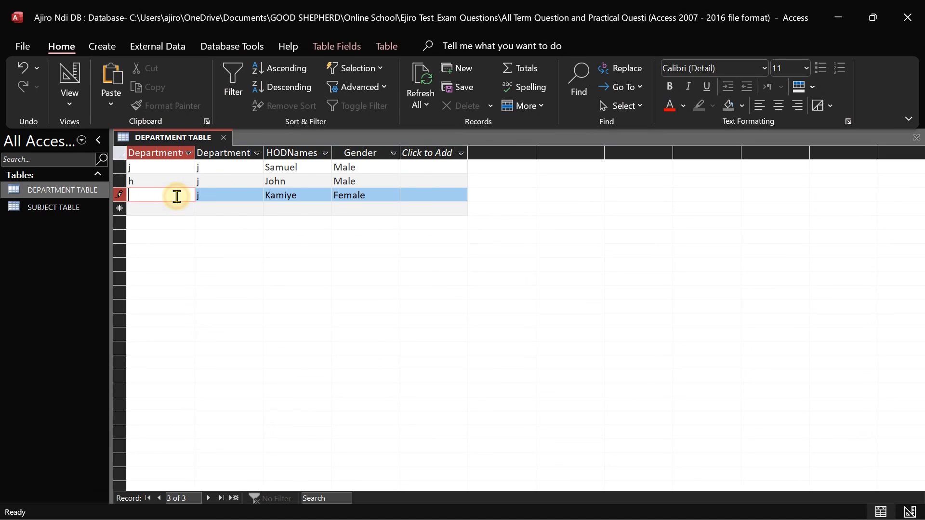
Check the third record's Gender against the exam sheet, then return to the datasheet
{"action": "left_click", "coordinate": [371, 191]}
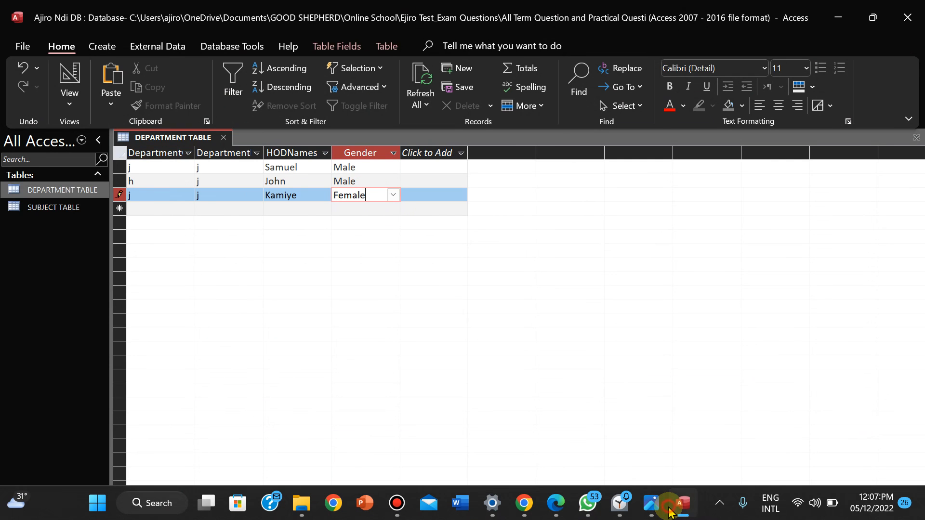
{"action": "left_click", "coordinate": [653, 505]}
{"action": "mouse_move", "coordinate": [681, 499]}
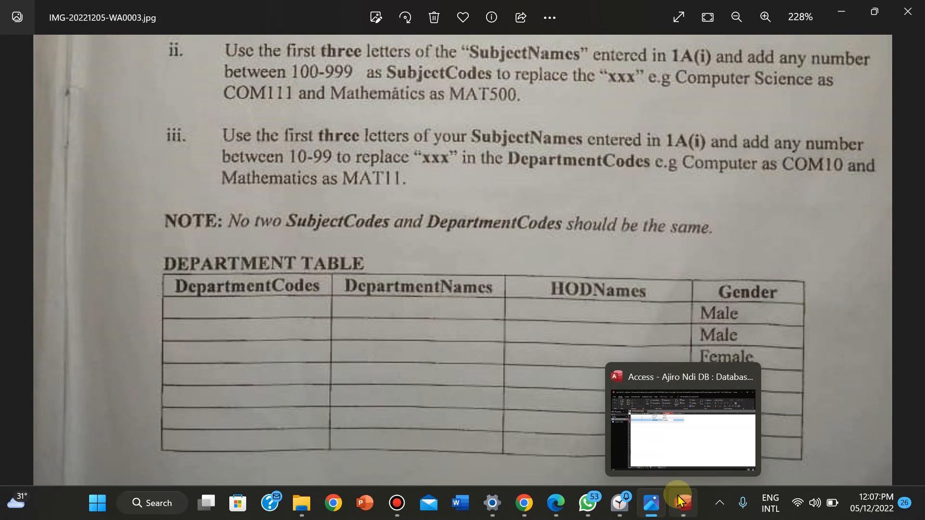
{"action": "left_click", "coordinate": [680, 403]}
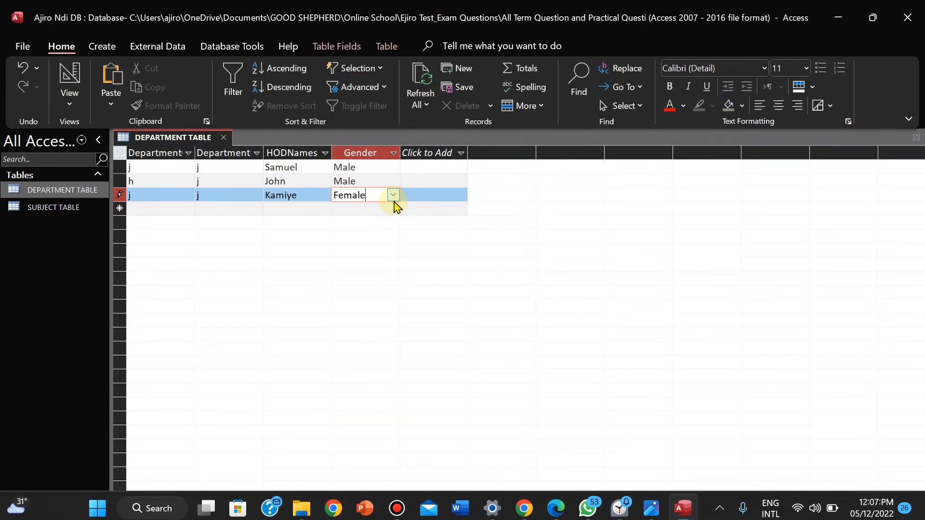
Dismiss the duplicate-values error and change the third record's second Department value from j to u
{"action": "left_click", "coordinate": [372, 208]}
{"action": "left_click", "coordinate": [437, 307]}
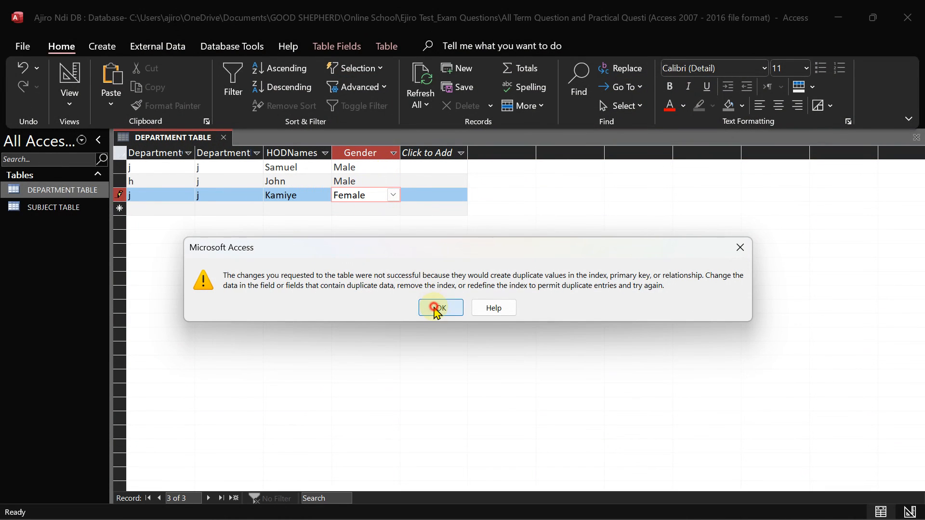
{"action": "left_click", "coordinate": [220, 197]}
{"action": "key", "text": "BackSpace"}
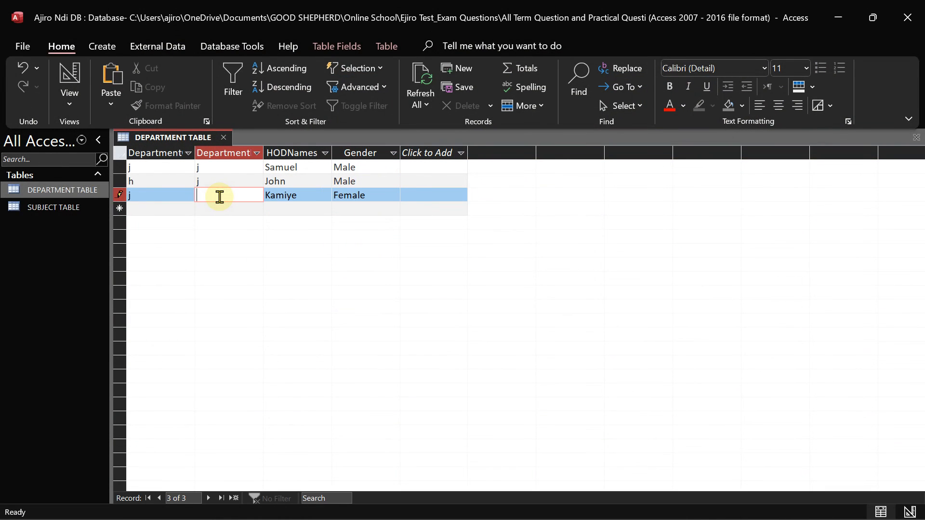
{"action": "type", "text": "u"}
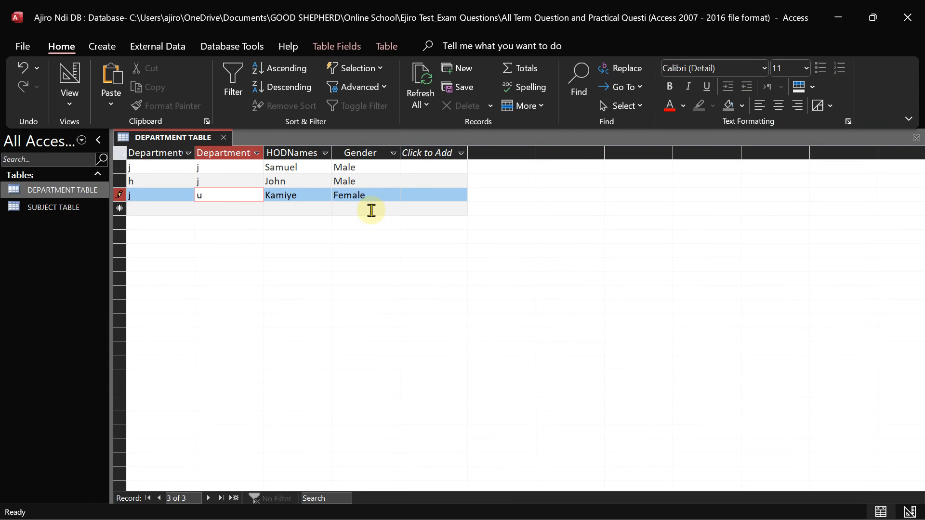
Get past the repeated duplicate-key errors and clear j from the third record's first Department field
{"action": "left_click", "coordinate": [372, 210]}
{"action": "left_click", "coordinate": [424, 309]}
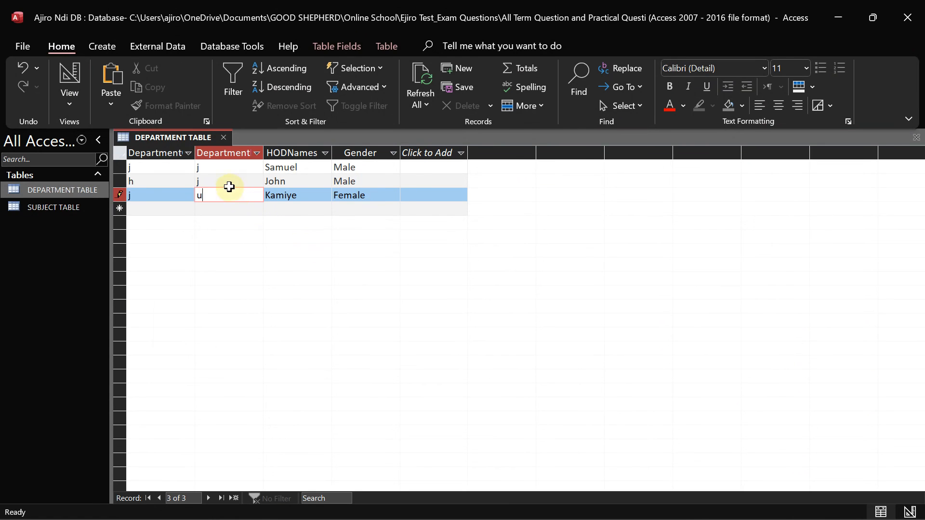
{"action": "left_click", "coordinate": [216, 184]}
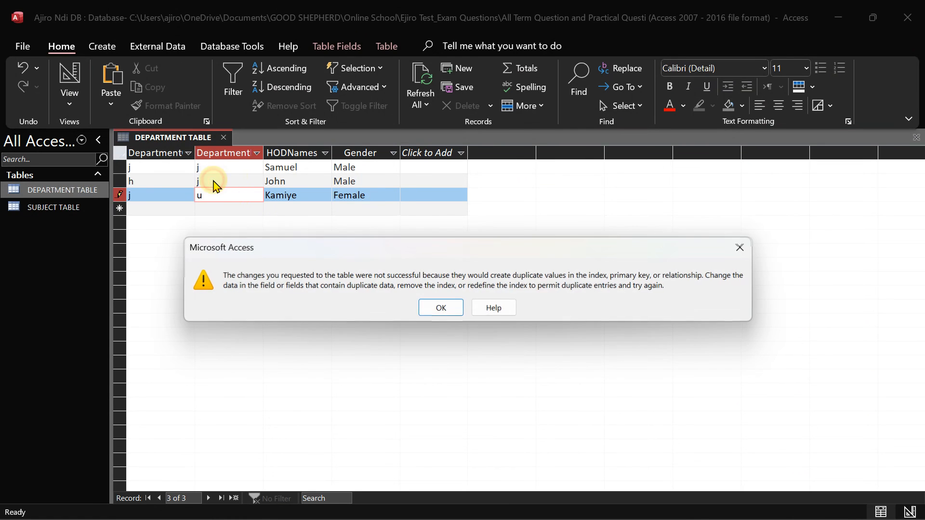
{"action": "left_click", "coordinate": [440, 307]}
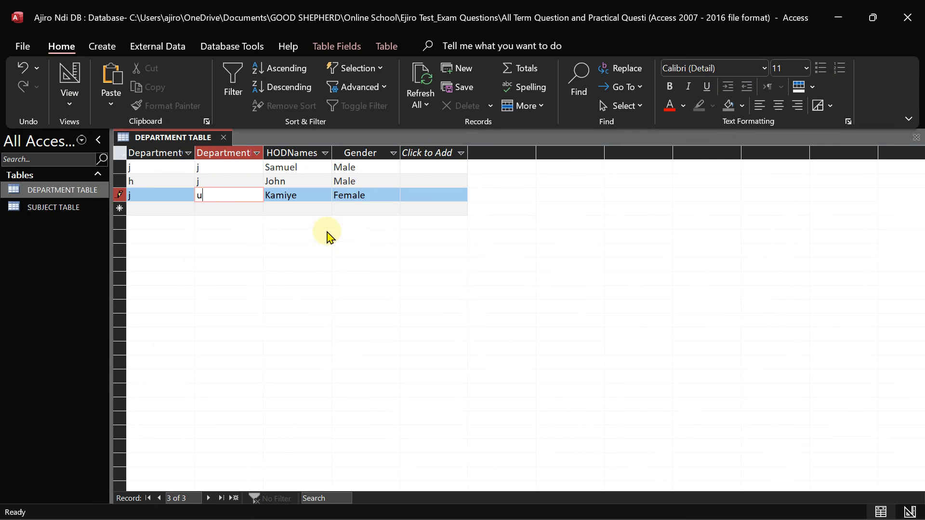
{"action": "key", "text": "Tab"}
{"action": "left_click", "coordinate": [314, 208]}
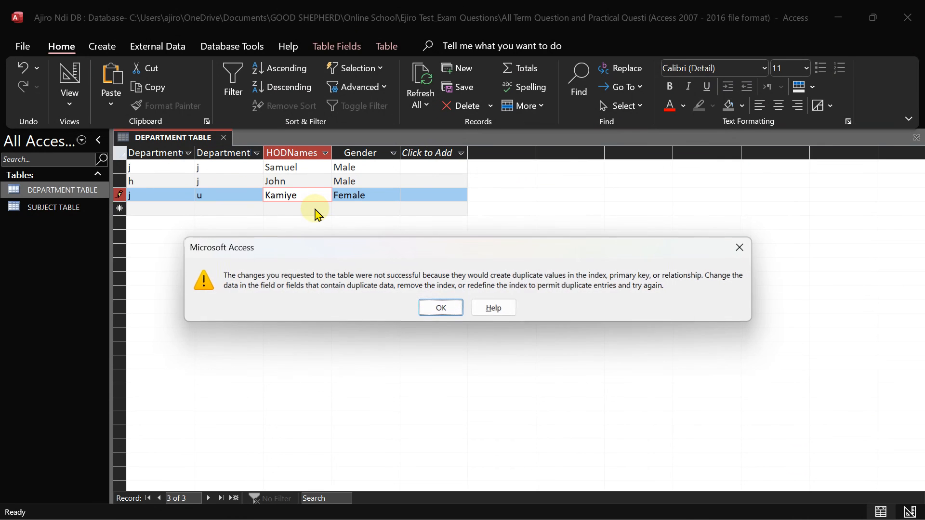
{"action": "left_click", "coordinate": [440, 307]}
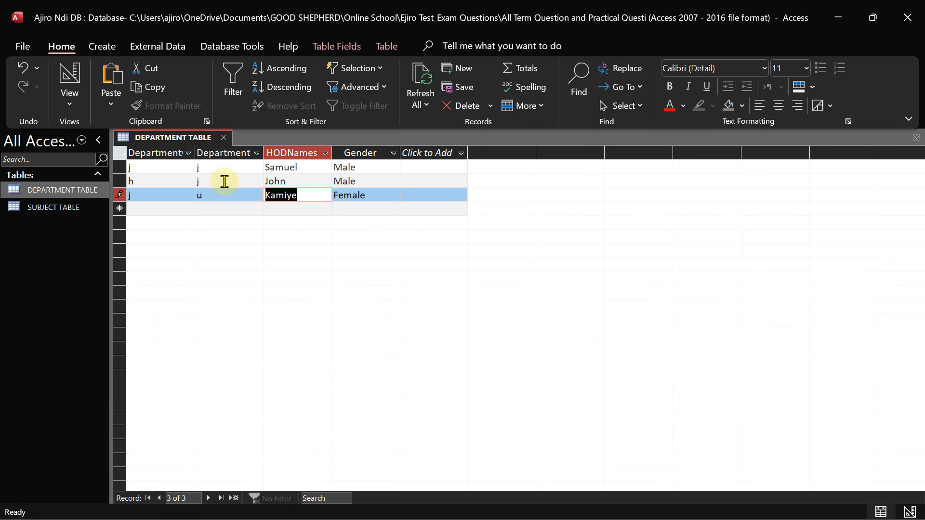
{"action": "left_click", "coordinate": [353, 192]}
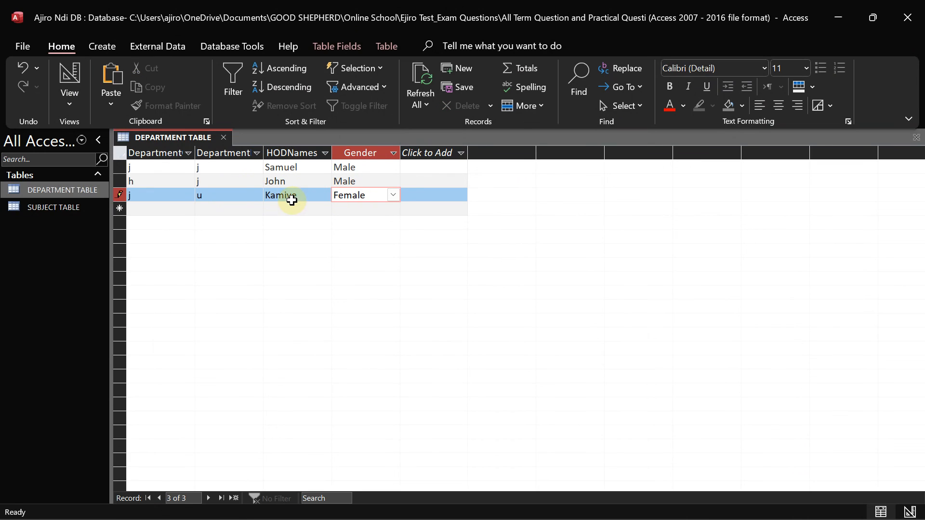
{"action": "left_click", "coordinate": [213, 197]}
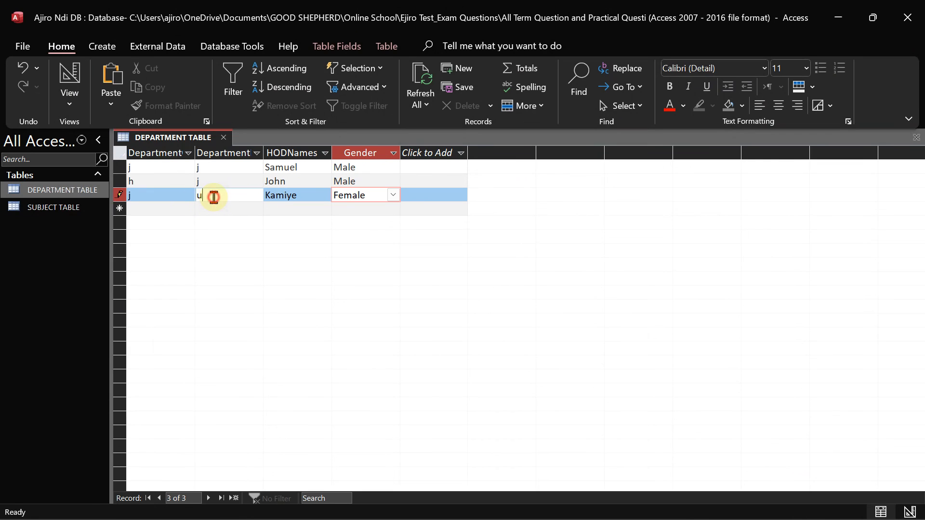
{"action": "left_click", "coordinate": [157, 192]}
{"action": "key", "text": "BackSpace"}
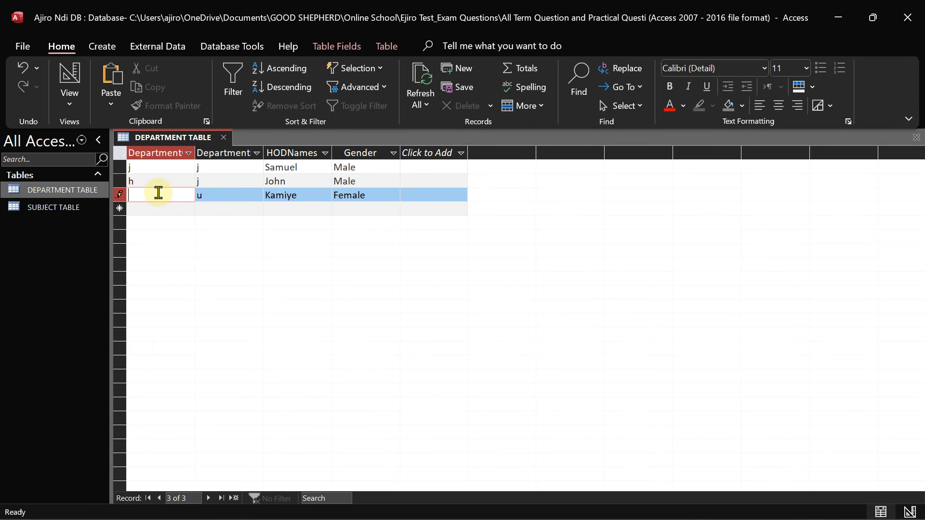
Add a fourth record with gender Male, the HOD's name, and Department codes p and m
{"action": "left_click", "coordinate": [304, 213]}
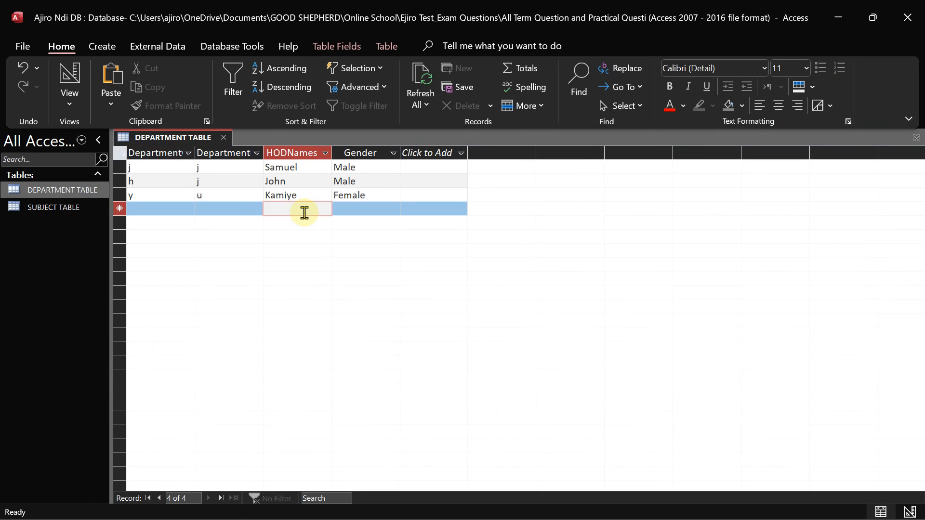
{"action": "left_click", "coordinate": [367, 209]}
{"action": "left_click", "coordinate": [394, 209]}
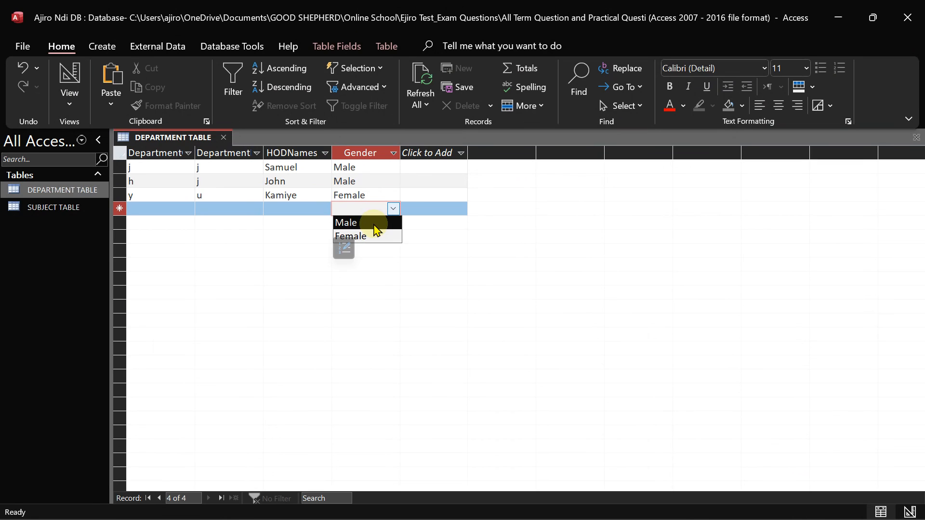
{"action": "left_click", "coordinate": [380, 222]}
{"action": "left_click", "coordinate": [287, 213]}
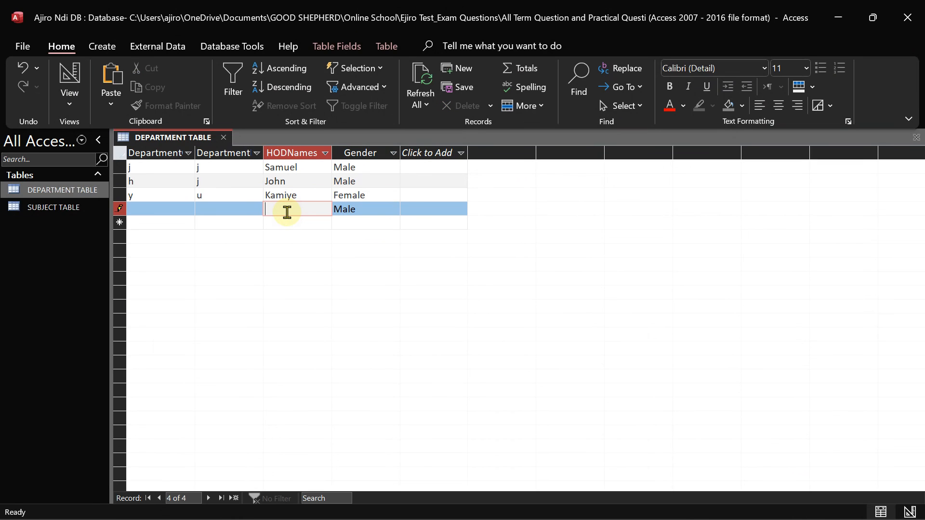
{"action": "type", "text": "Dieko"}
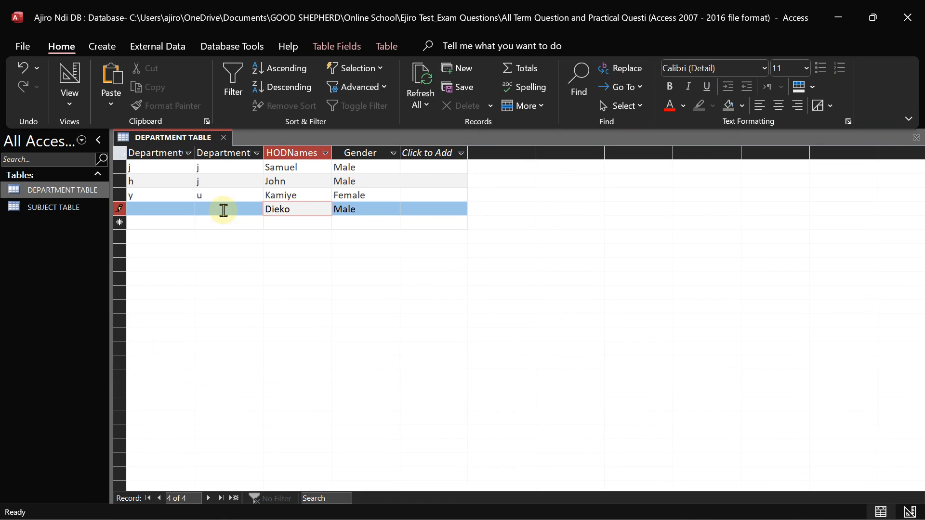
{"action": "left_click", "coordinate": [227, 209]}
{"action": "type", "text": "m"}
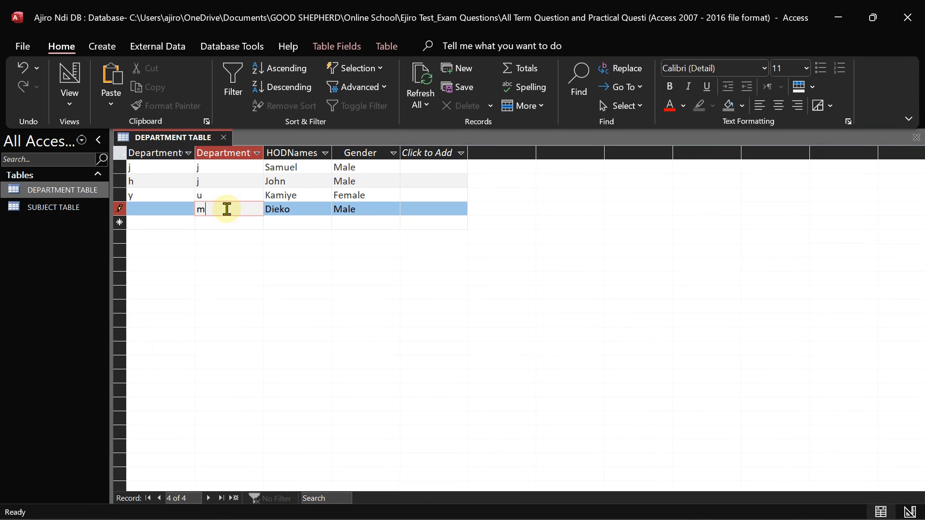
{"action": "left_click", "coordinate": [161, 210]}
{"action": "type", "text": "p"}
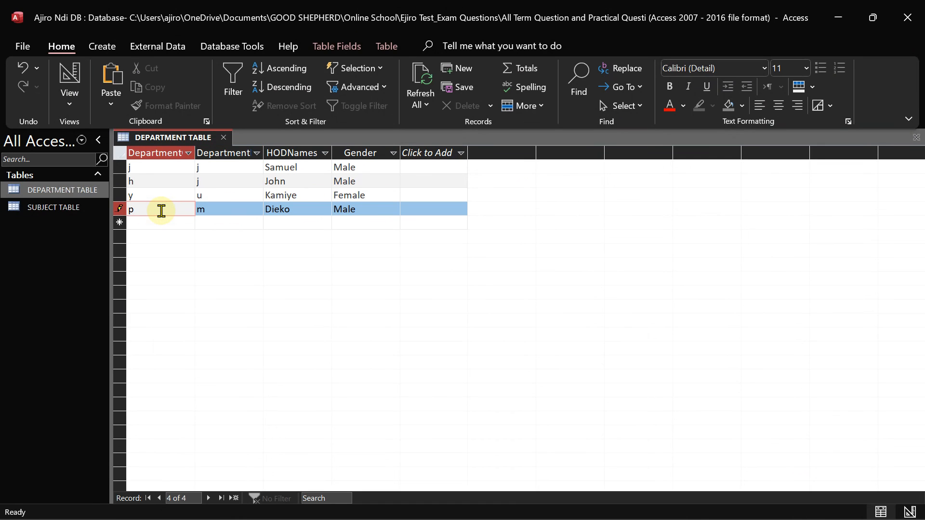
Check the exam sheet, then add a fifth record: Female, the HOD's name, Department codes v and o
{"action": "left_click", "coordinate": [351, 222]}
{"action": "mouse_move", "coordinate": [690, 502]}
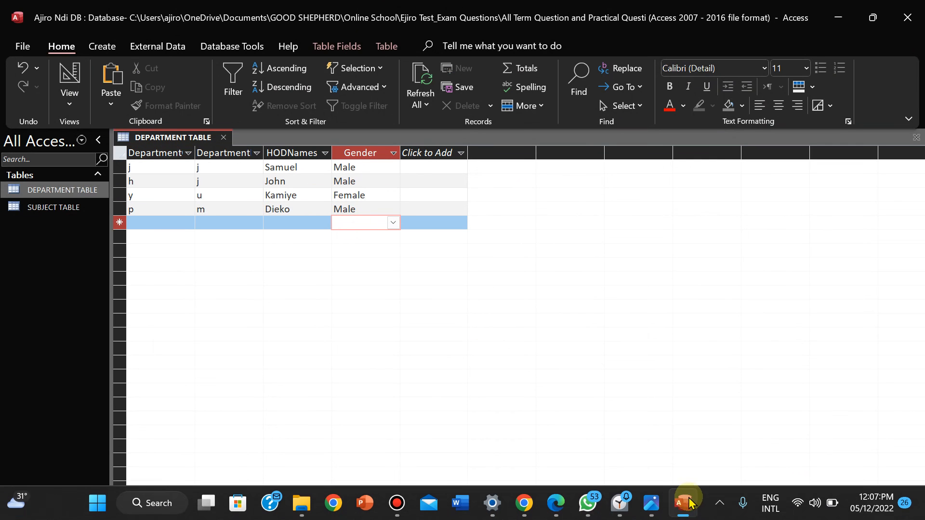
{"action": "left_click", "coordinate": [652, 503]}
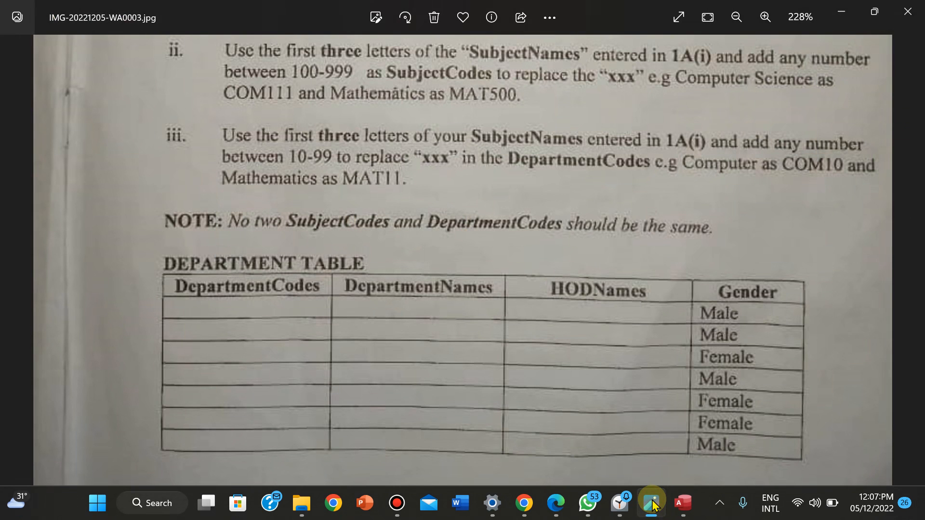
{"action": "left_click", "coordinate": [651, 503]}
{"action": "left_click", "coordinate": [394, 222]}
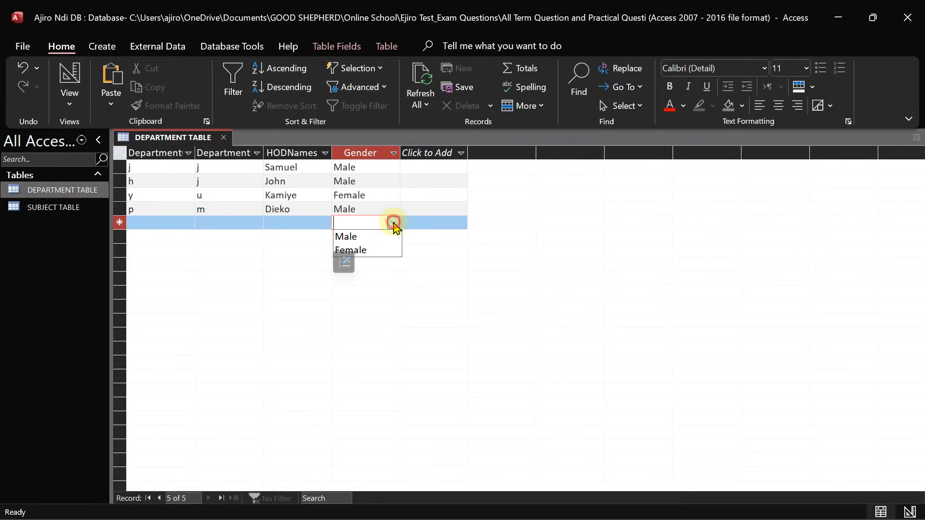
{"action": "left_click", "coordinate": [375, 250]}
{"action": "left_click", "coordinate": [297, 222]}
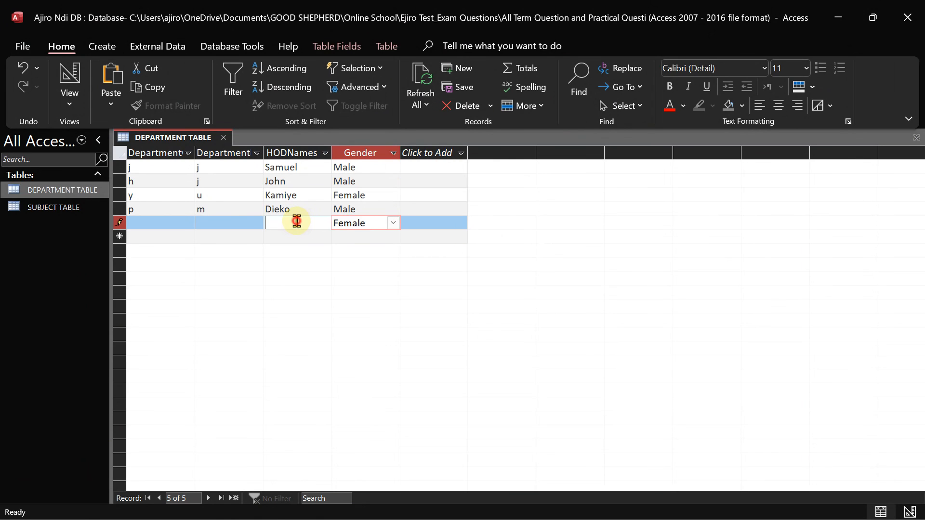
{"action": "type", "text": "Preci"}
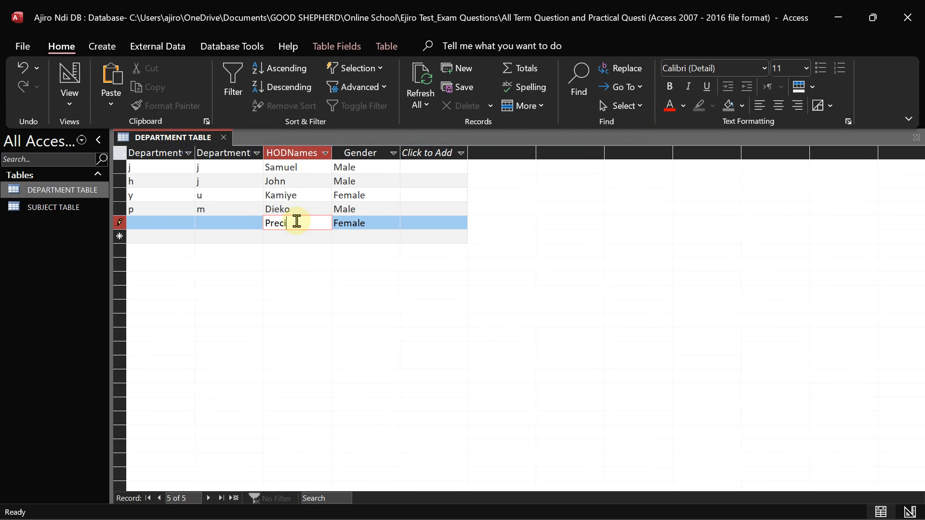
{"action": "type", "text": "ous"}
{"action": "left_click", "coordinate": [223, 225]}
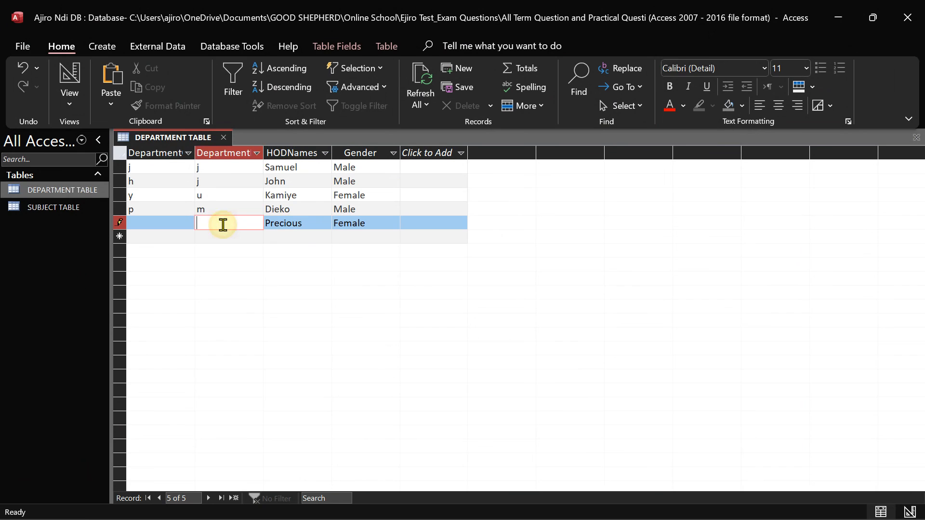
{"action": "type", "text": "o"}
{"action": "left_click", "coordinate": [158, 224]}
{"action": "type", "text": "v"}
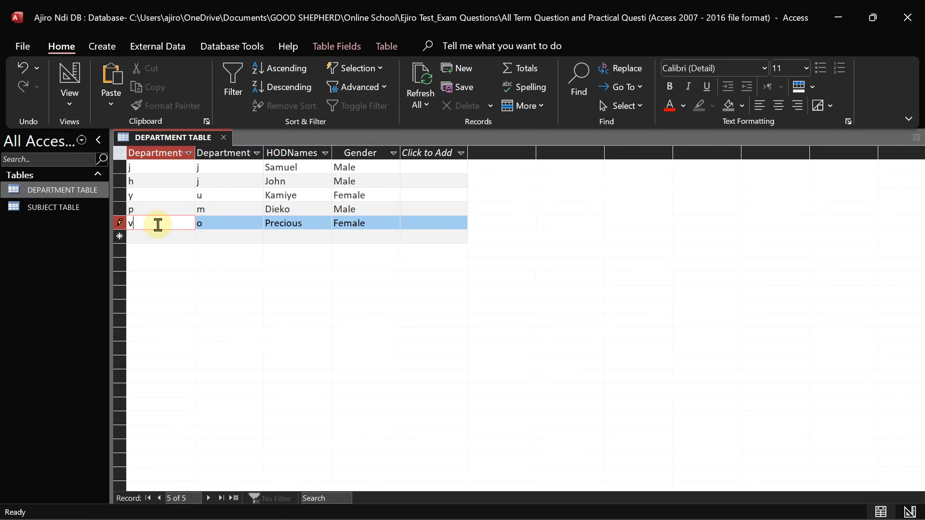
Add a sixth record: Female, the HOD's name, Department codes k and p
{"action": "left_click", "coordinate": [341, 235]}
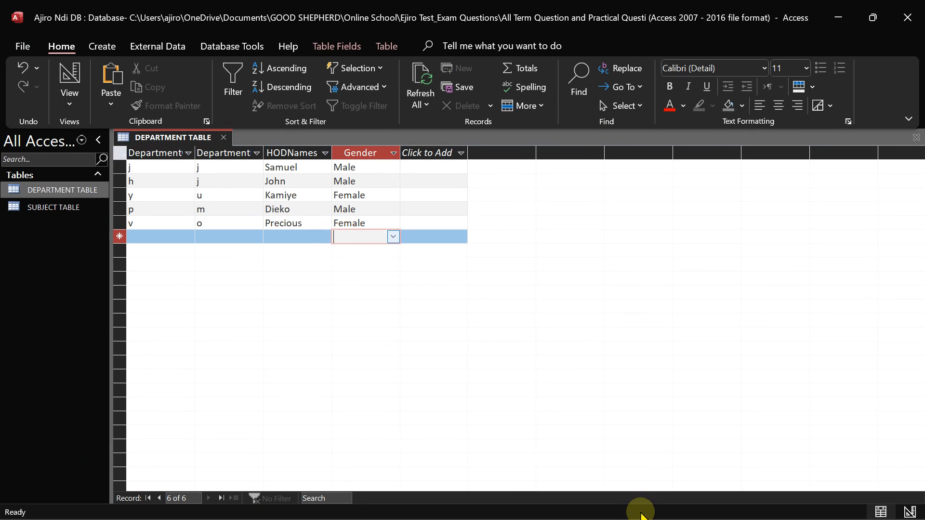
{"action": "left_click", "coordinate": [650, 504]}
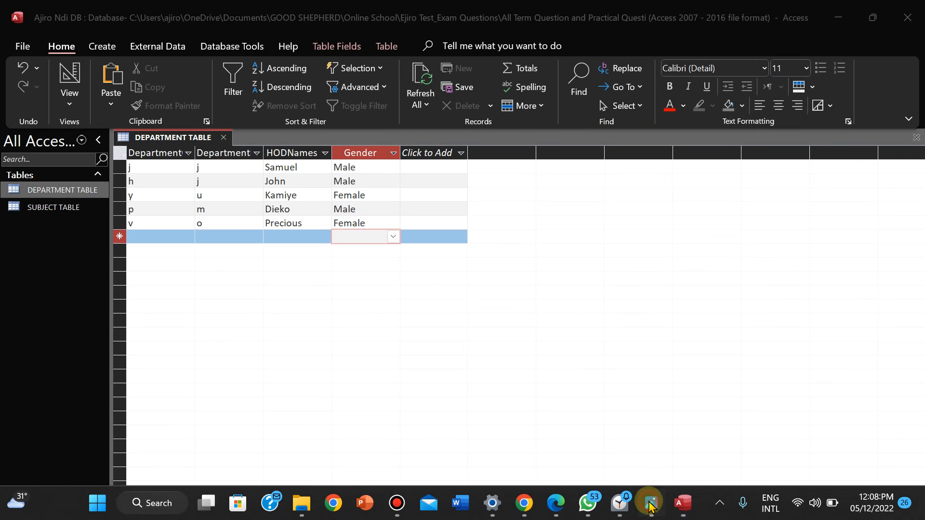
{"action": "key", "text": "alt+Tab"}
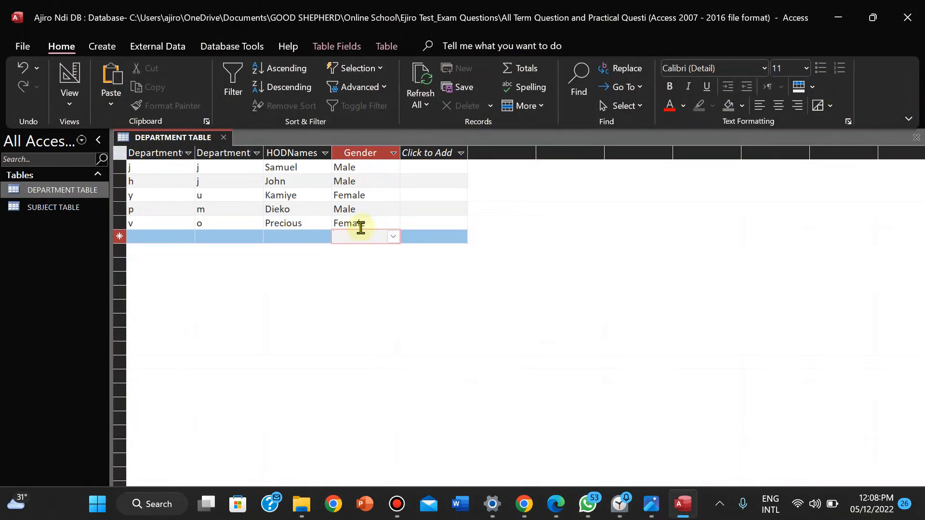
{"action": "left_click", "coordinate": [393, 237]}
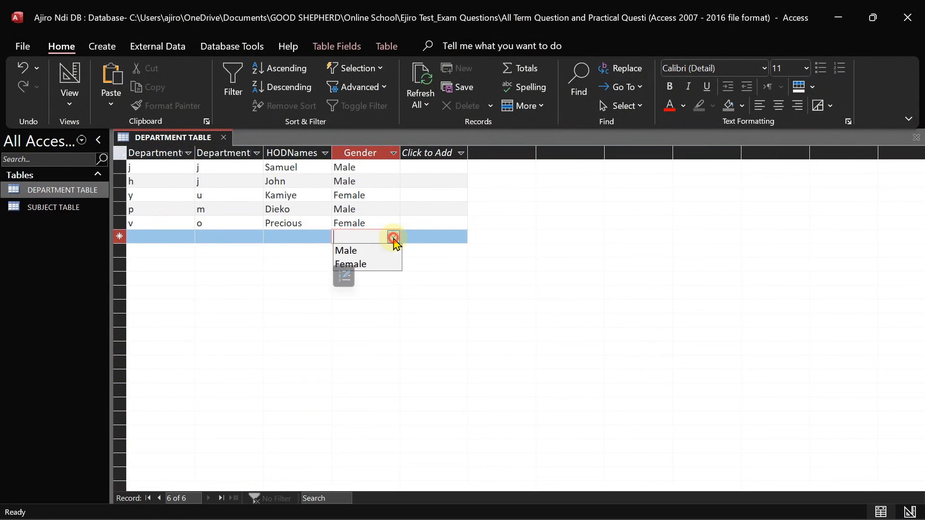
{"action": "left_click", "coordinate": [379, 266]}
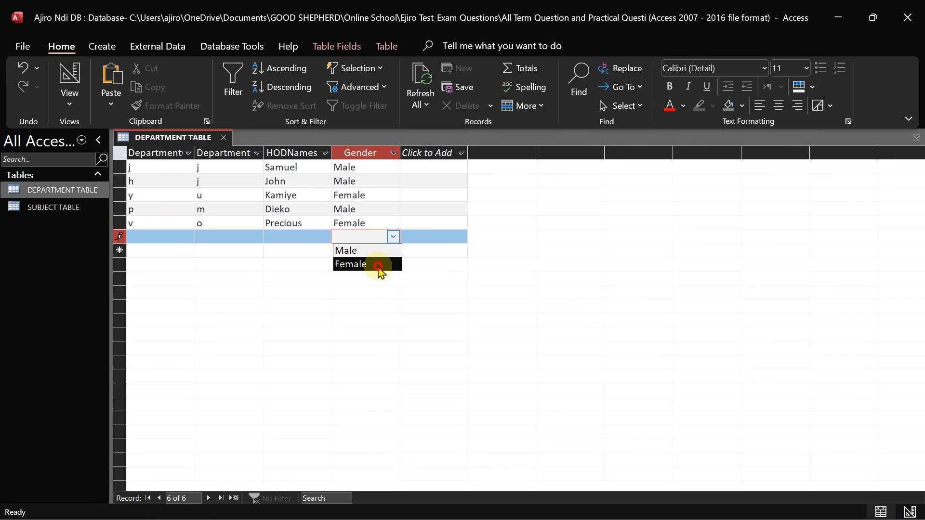
{"action": "left_click", "coordinate": [286, 237]}
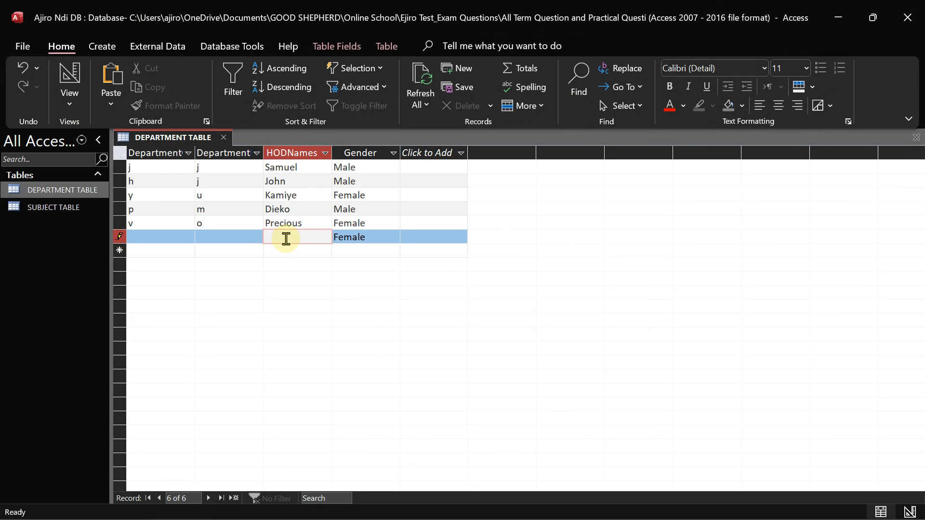
{"action": "type", "text": "Oyisi"}
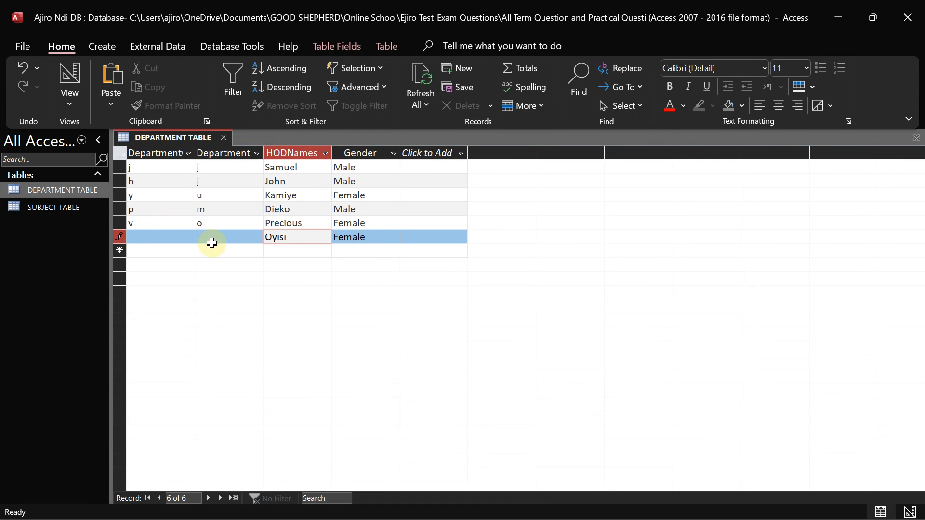
{"action": "left_click", "coordinate": [207, 236]}
{"action": "type", "text": "p"}
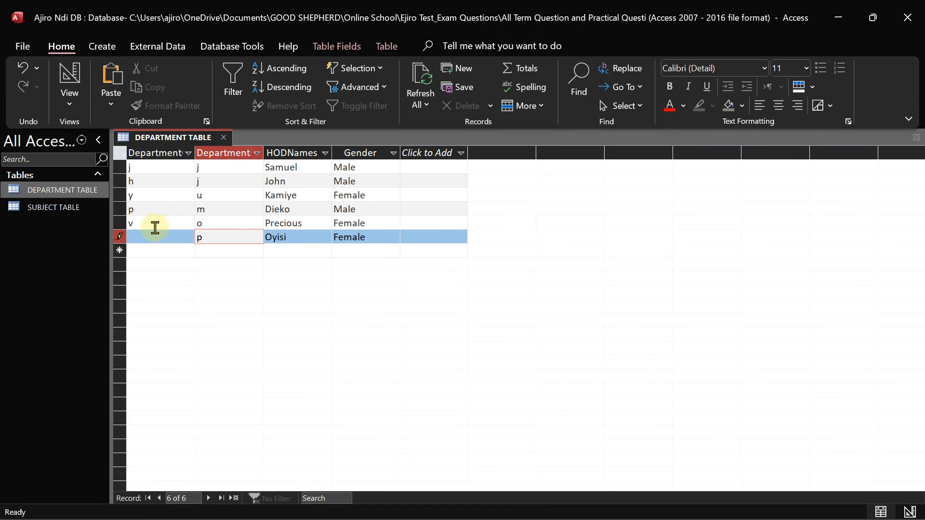
{"action": "left_click", "coordinate": [146, 238]}
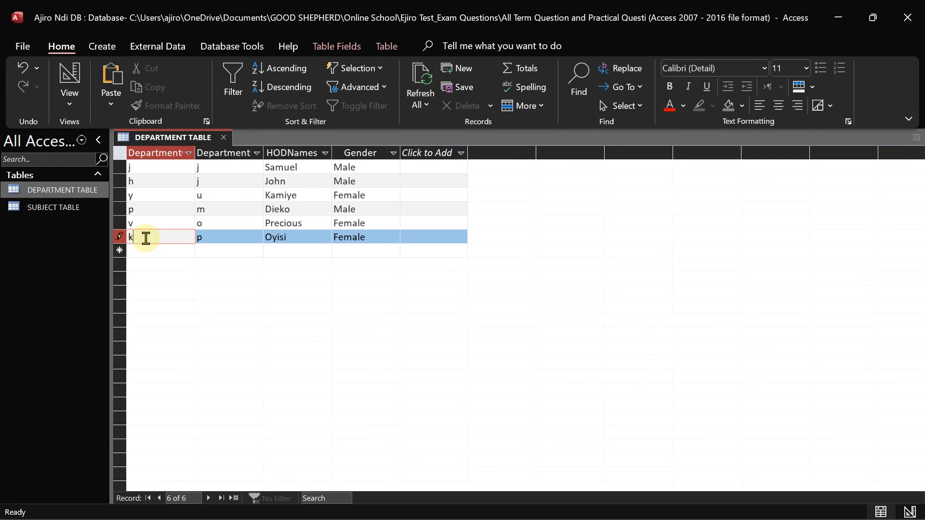
{"action": "mouse_move", "coordinate": [645, 507]}
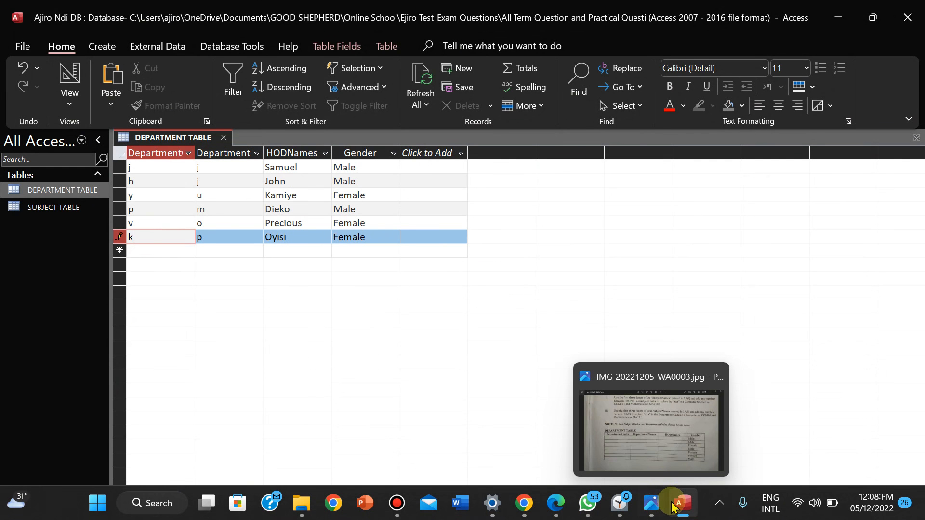
{"action": "left_click", "coordinate": [654, 505]}
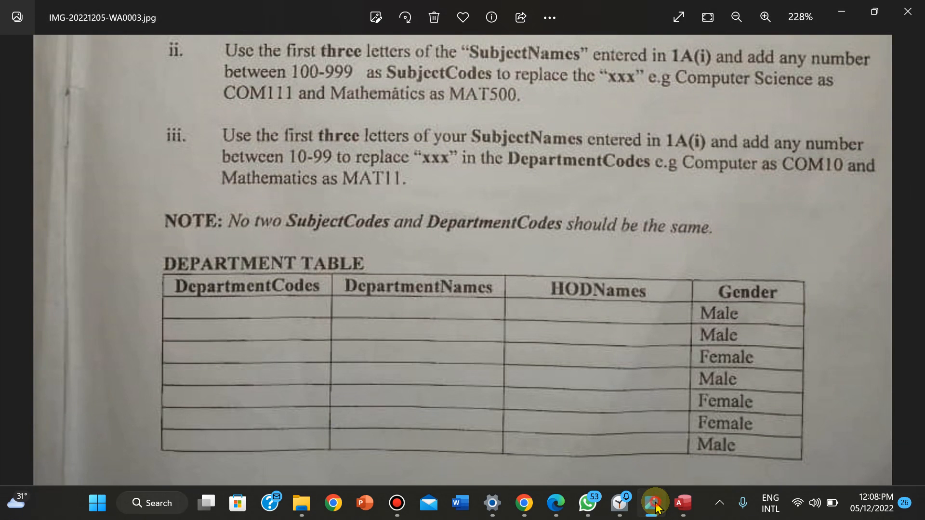
{"action": "left_click", "coordinate": [654, 505]}
{"action": "left_click", "coordinate": [386, 251]}
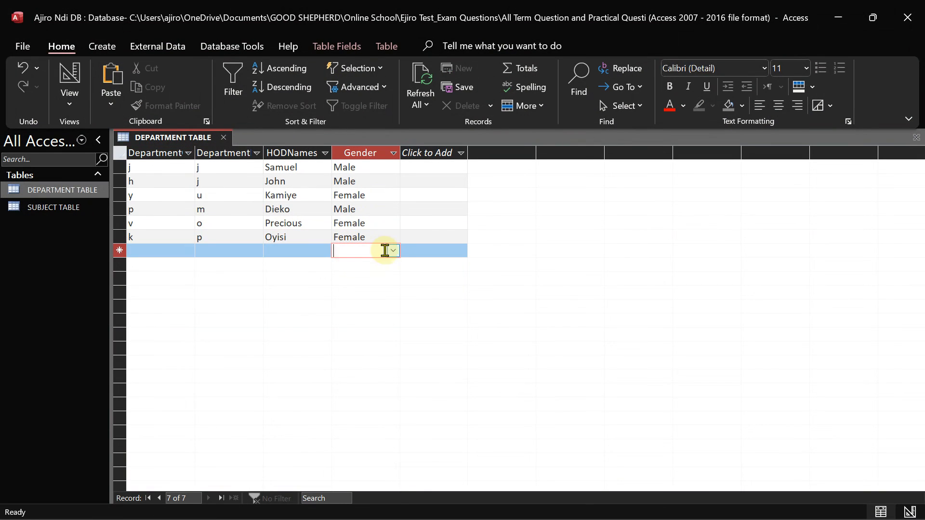
Start the seventh record with gender Male, the HOD's name and department value I
{"action": "left_click", "coordinate": [393, 250]}
{"action": "left_click", "coordinate": [374, 269]}
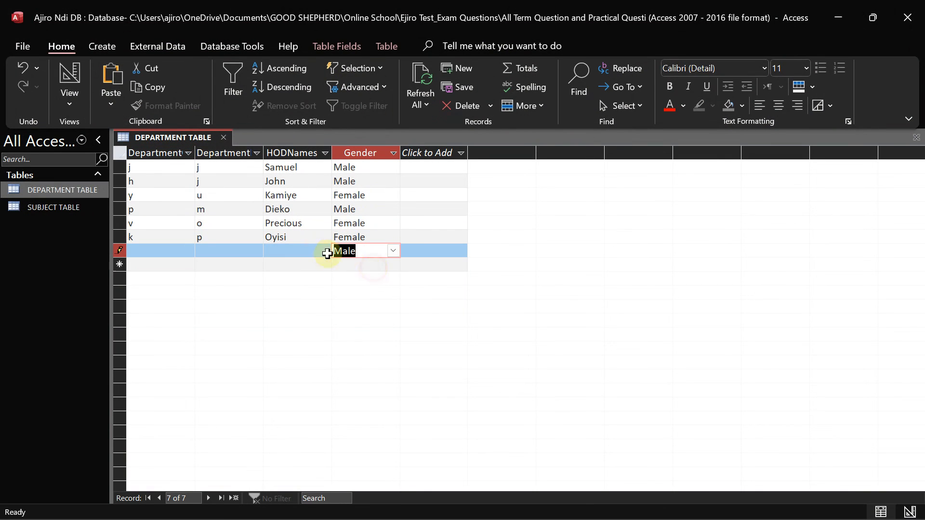
{"action": "left_click", "coordinate": [289, 250]}
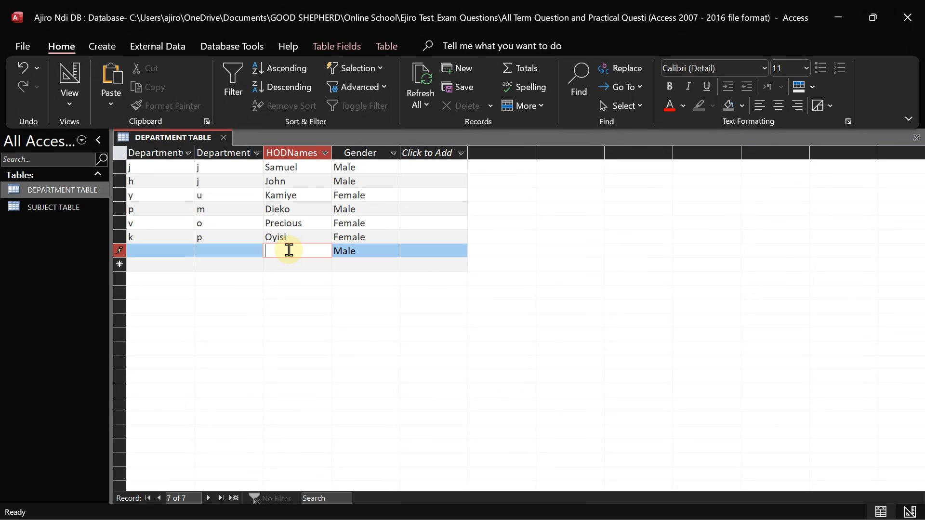
{"action": "type", "text": "Frank"}
{"action": "left_click", "coordinate": [221, 252]}
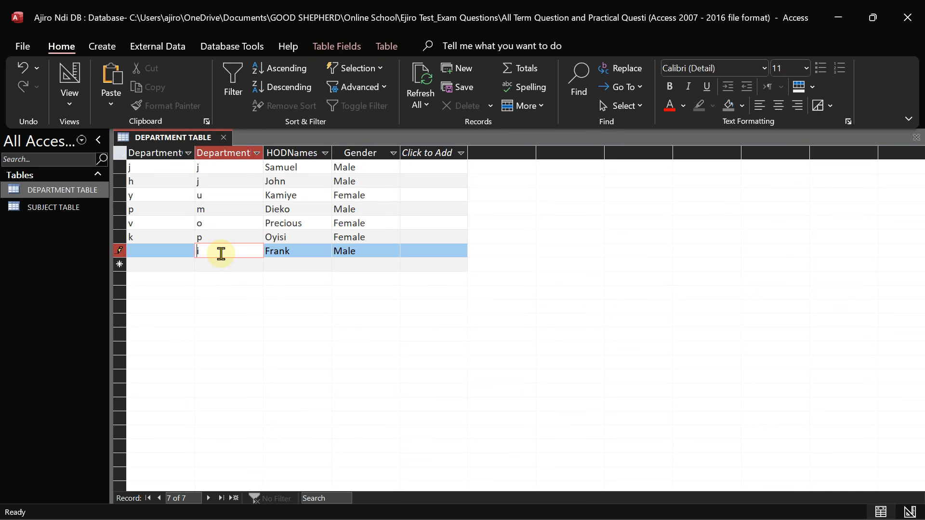
{"action": "left_click", "coordinate": [155, 263]}
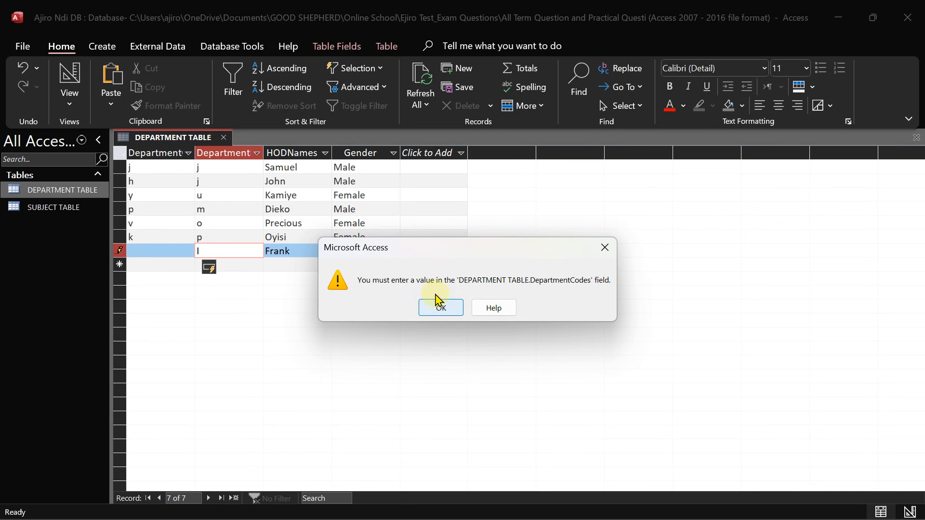
Clear the missing-code and duplicate-key errors with code o, then autofit the DepartmentCodes column
{"action": "left_click", "coordinate": [439, 306]}
{"action": "left_click", "coordinate": [170, 253]}
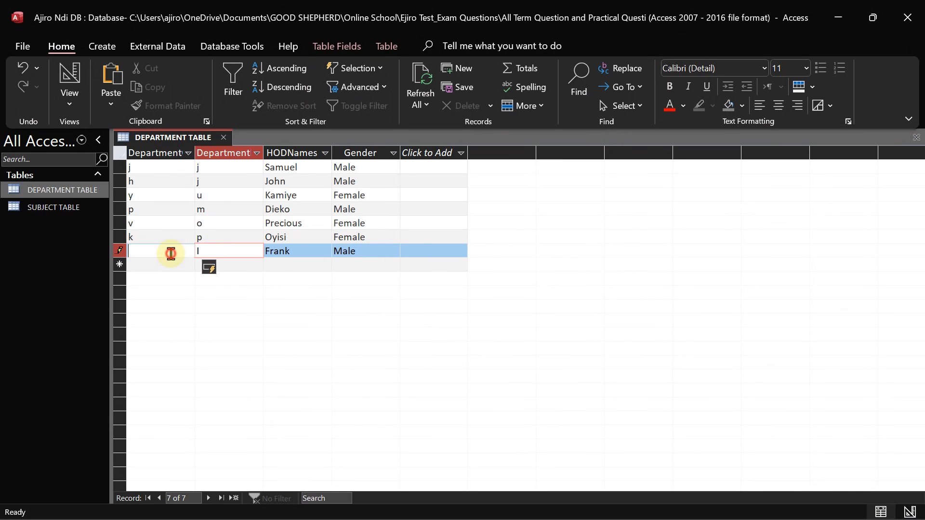
{"action": "type", "text": "h"}
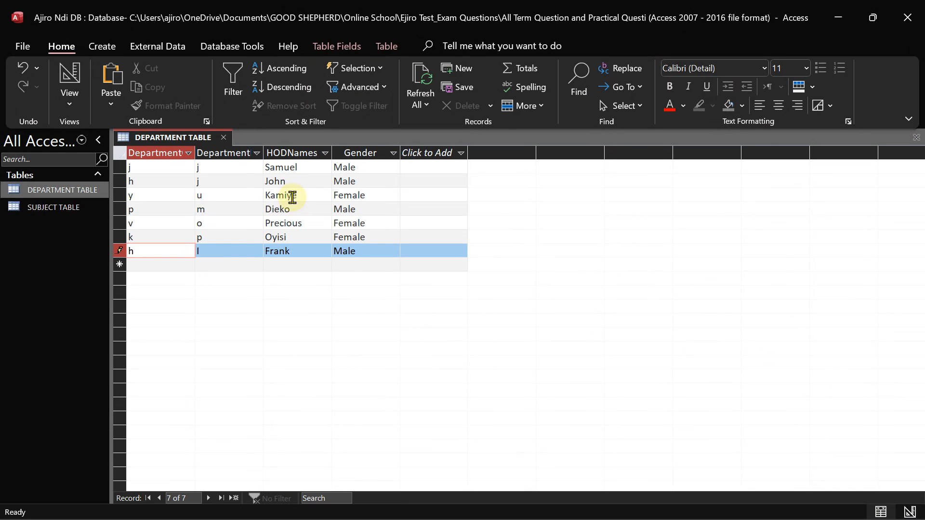
{"action": "left_click", "coordinate": [252, 232]}
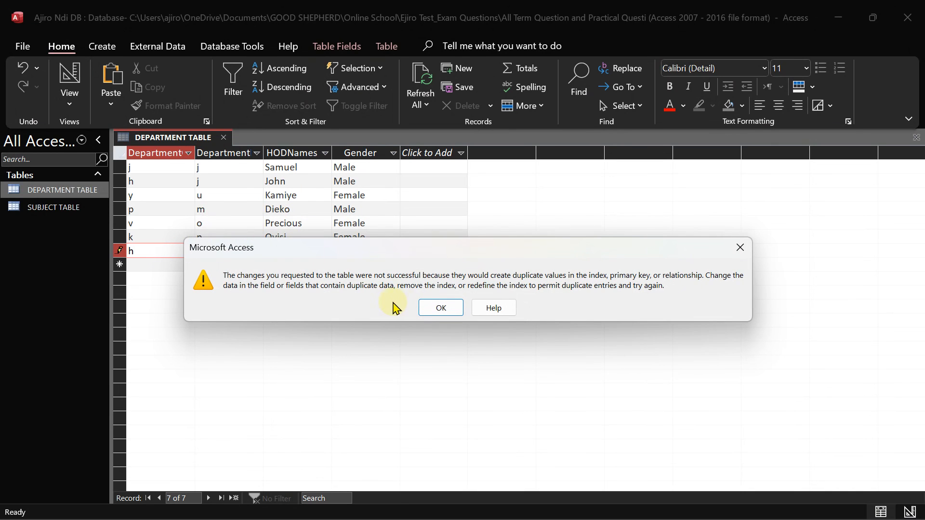
{"action": "left_click", "coordinate": [442, 308]}
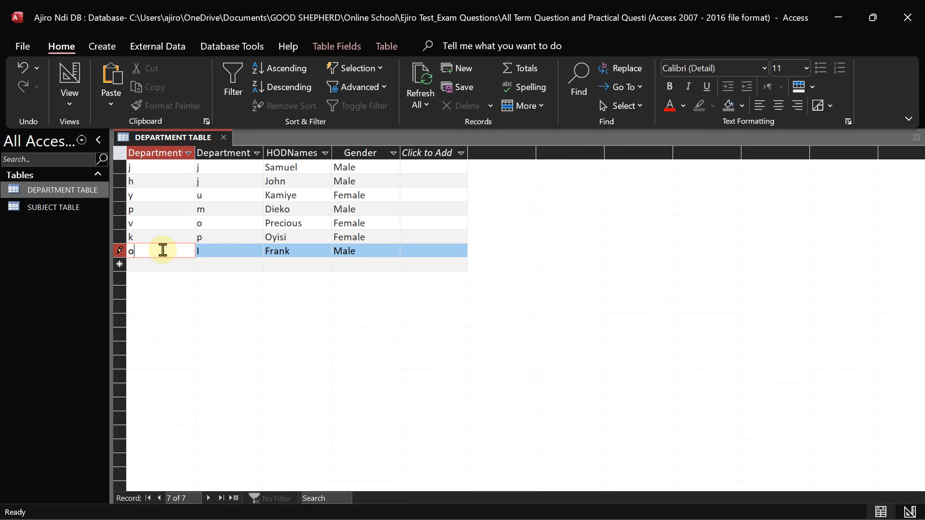
{"action": "left_click", "coordinate": [233, 237]}
{"action": "left_click", "coordinate": [287, 250]}
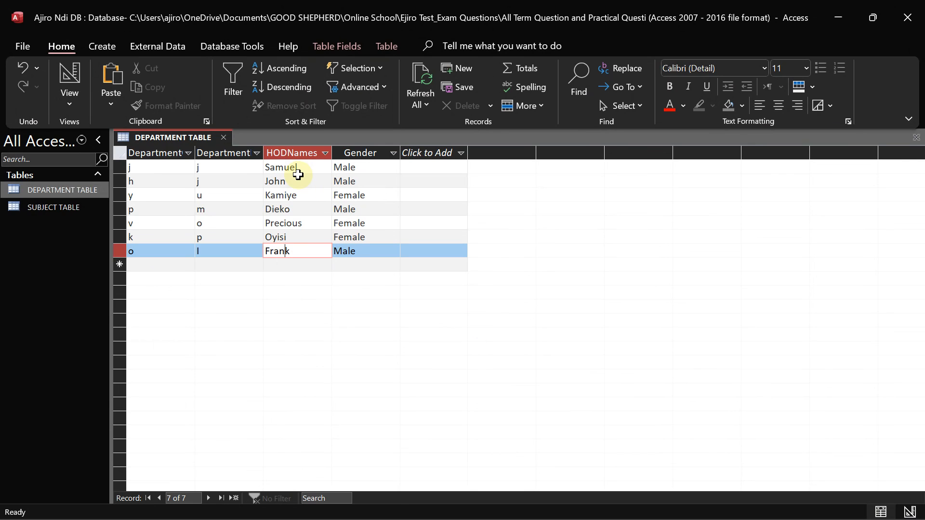
{"action": "double_click", "coordinate": [195, 153]}
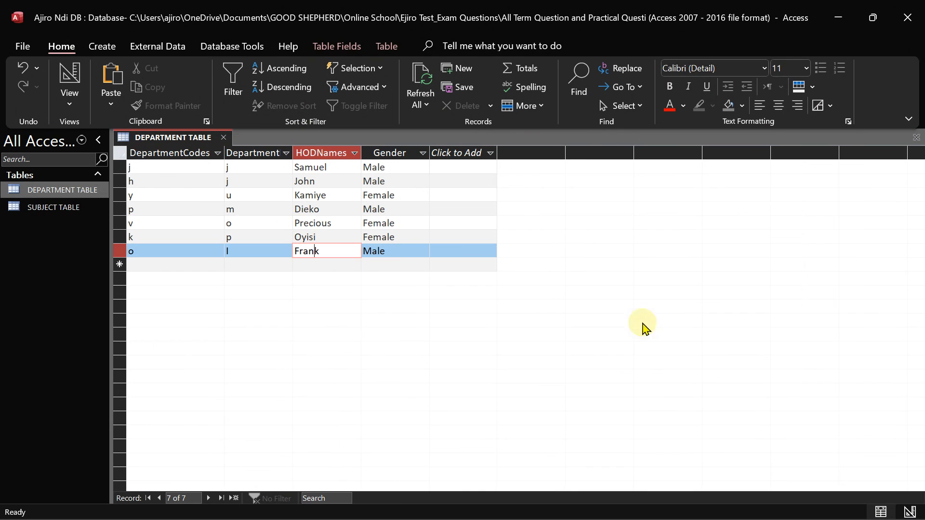
Bring up exam page 3 in Photos, zoomed in on its top instructions iv–vi
{"action": "mouse_move", "coordinate": [668, 514]}
{"action": "left_click", "coordinate": [651, 424]}
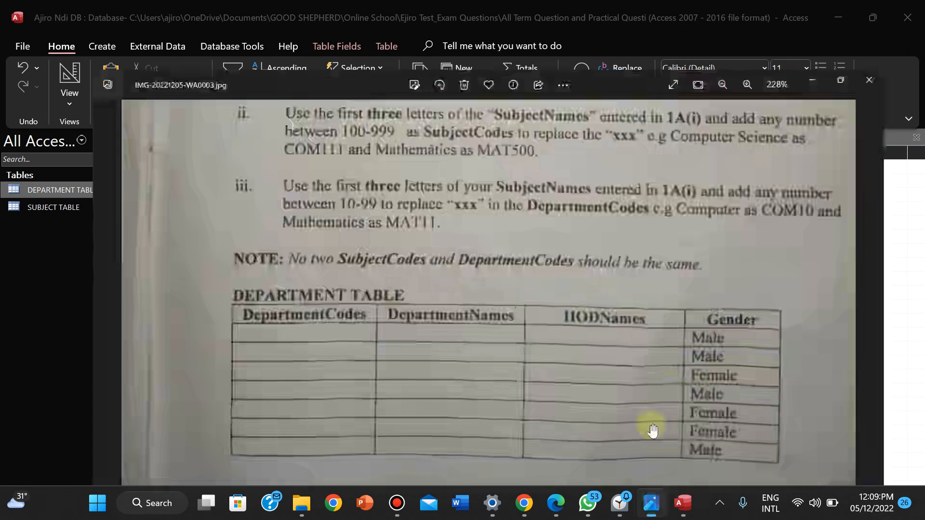
{"action": "left_click", "coordinate": [707, 24]}
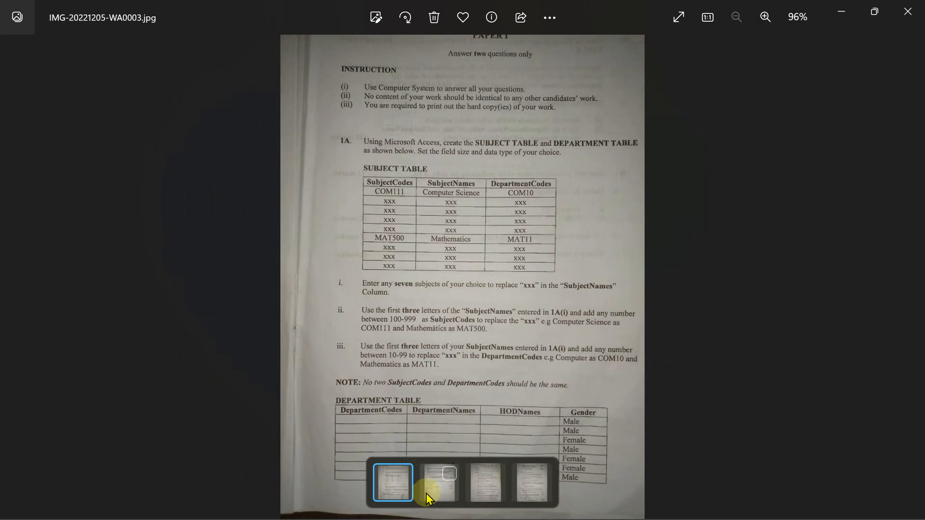
{"action": "left_click", "coordinate": [436, 488]}
{"action": "left_click", "coordinate": [765, 18]}
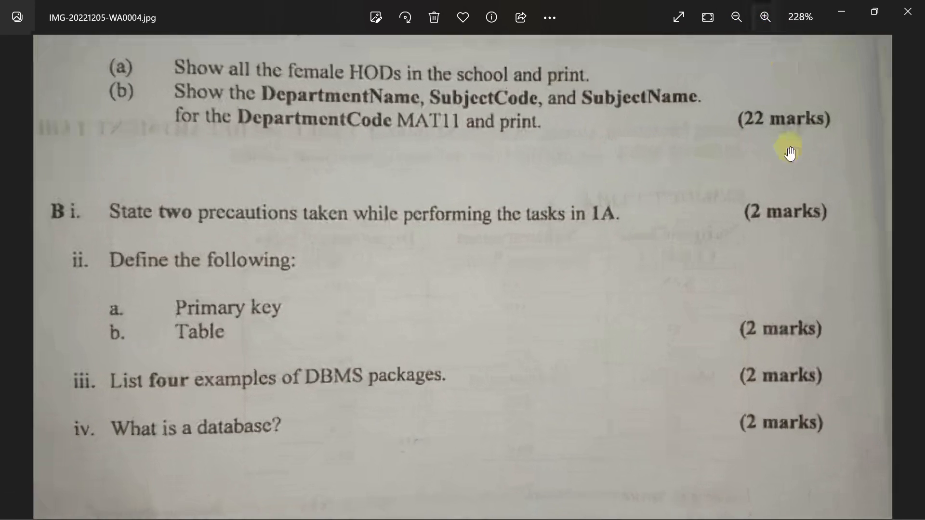
{"action": "left_click_drag", "start_coordinate": [692, 186], "coordinate": [695, 411]}
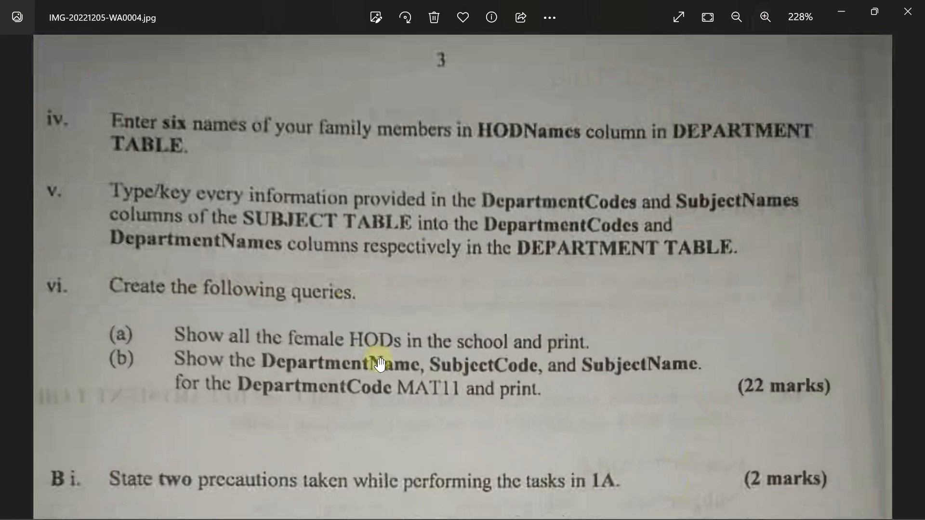
Open SUBJECT TABLE from the Access navigation pane
{"action": "mouse_move", "coordinate": [646, 506]}
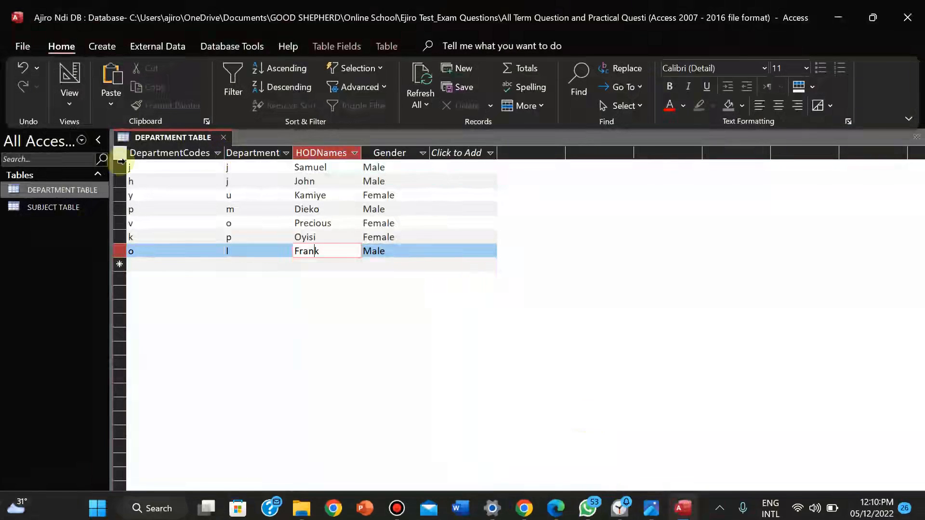
{"action": "left_click", "coordinate": [48, 207]}
{"action": "double_click", "coordinate": [47, 207]}
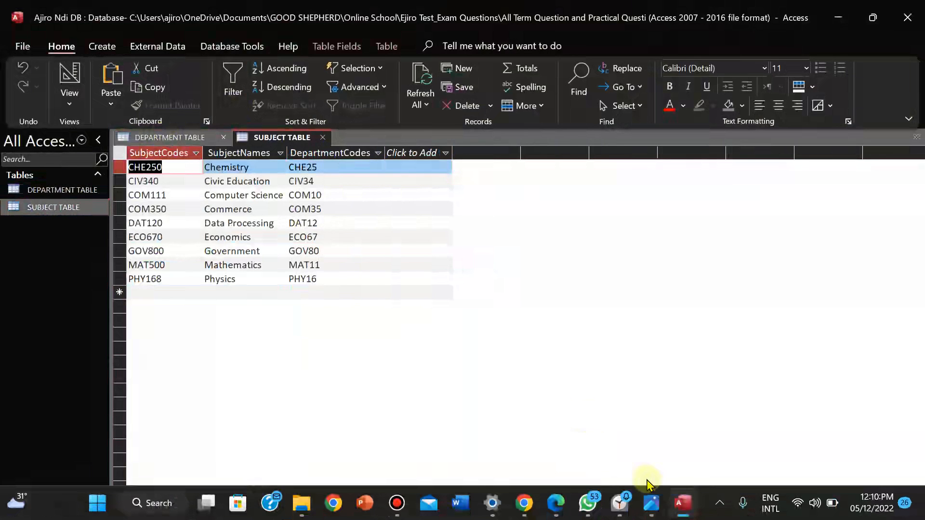
Reread the exam question in Photos, comparing it against the SUBJECT TABLE records in Access
{"action": "left_click", "coordinate": [653, 503]}
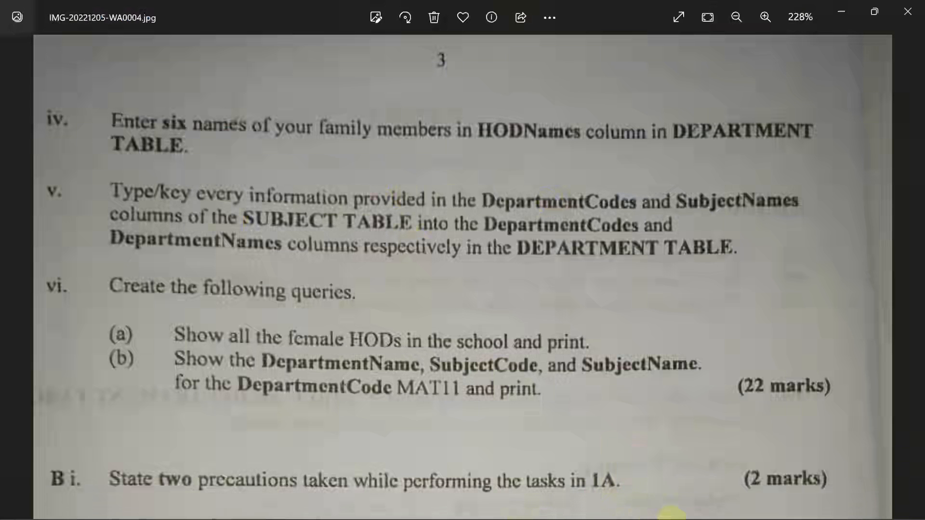
{"action": "left_click", "coordinate": [679, 511]}
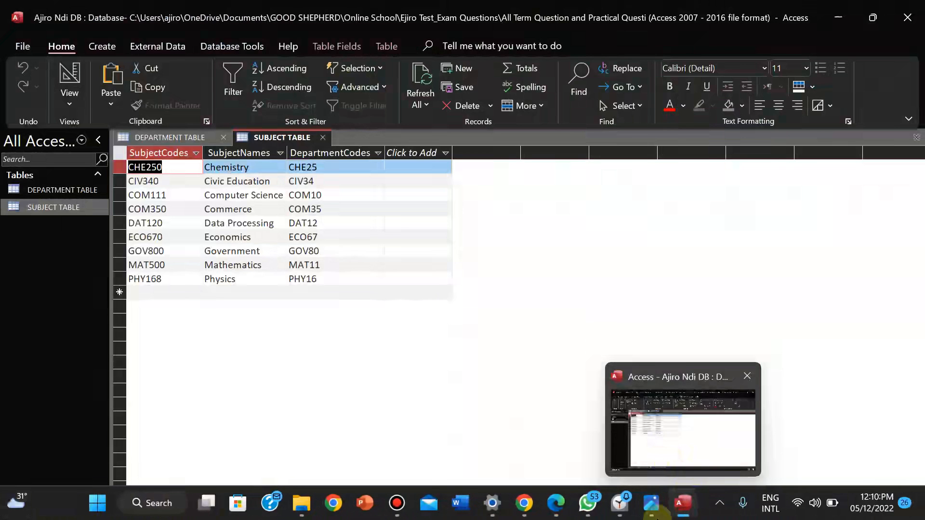
{"action": "left_click", "coordinate": [638, 478]}
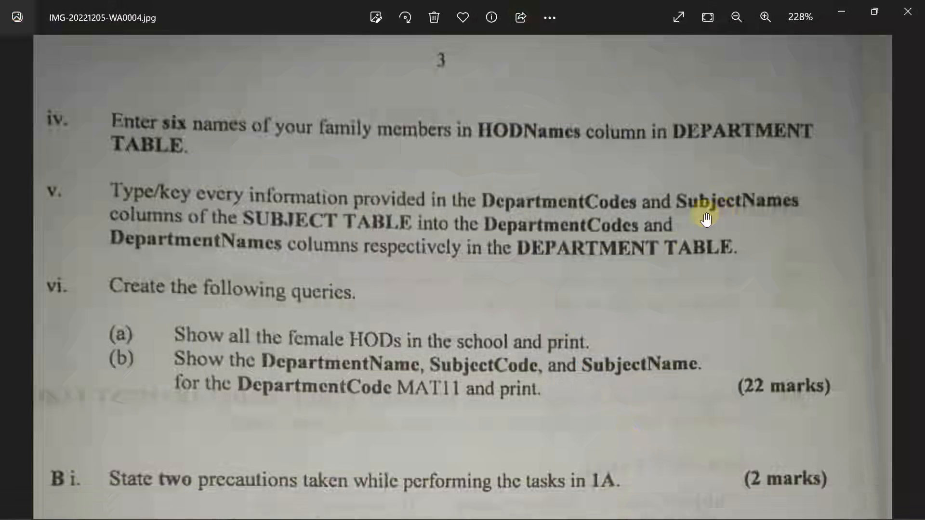
{"action": "mouse_move", "coordinate": [702, 518]}
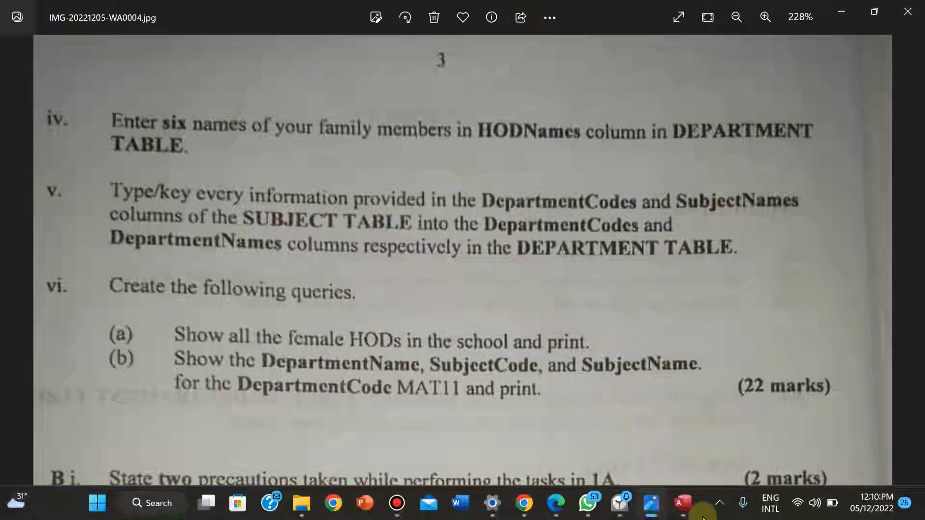
{"action": "left_click", "coordinate": [683, 503]}
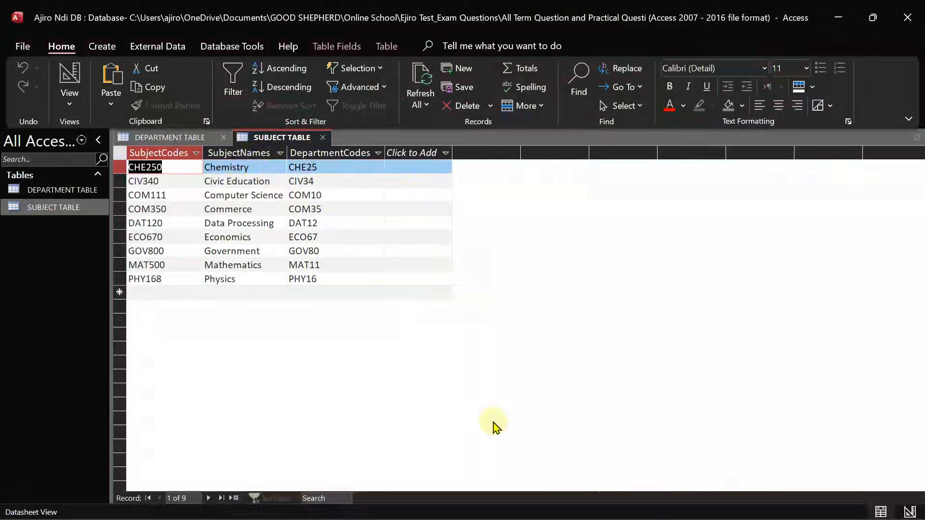
{"action": "mouse_move", "coordinate": [690, 516]}
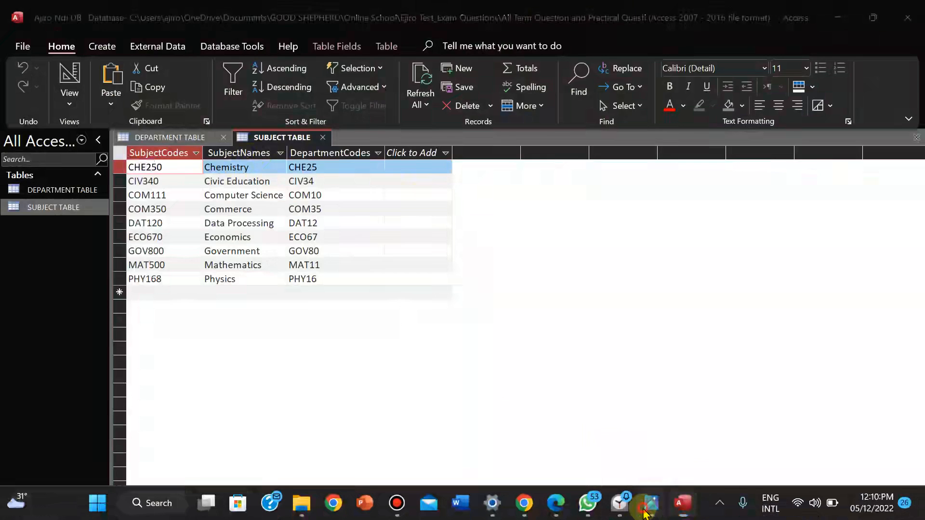
{"action": "left_click", "coordinate": [648, 507]}
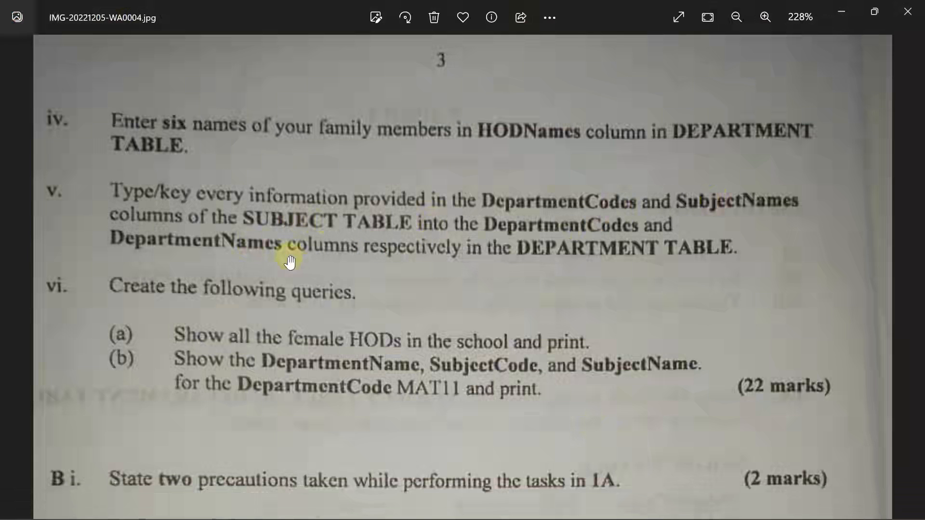
{"action": "left_click", "coordinate": [683, 503]}
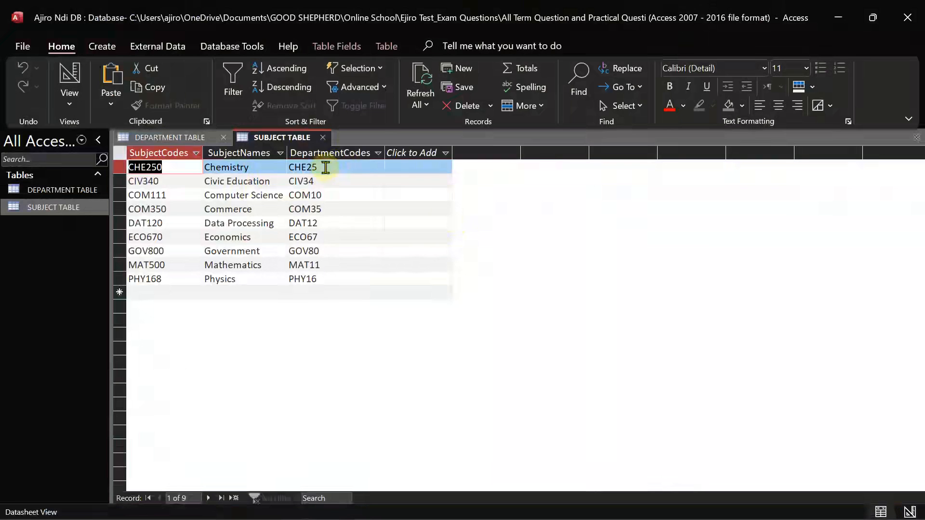
Copy CHE25 and CIV34 from SUBJECT TABLE into DEPARTMENT TABLE's first two DepartmentCodes
{"action": "left_click_drag", "start_coordinate": [326, 167], "coordinate": [286, 168]}
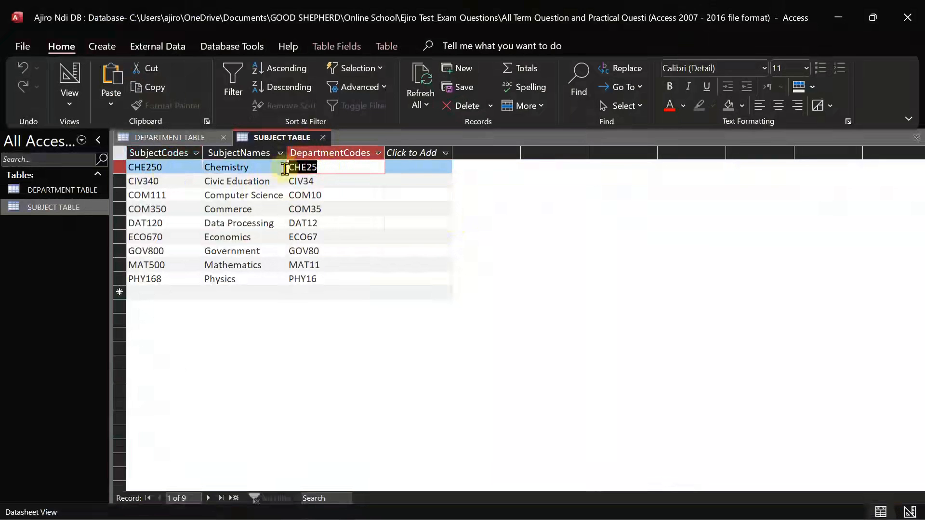
{"action": "left_click", "coordinate": [176, 138]}
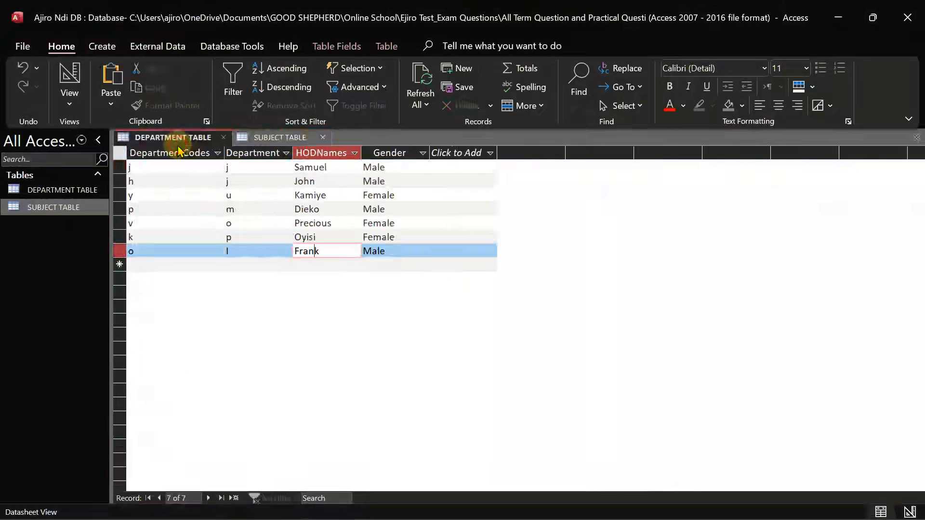
{"action": "left_click", "coordinate": [150, 168]}
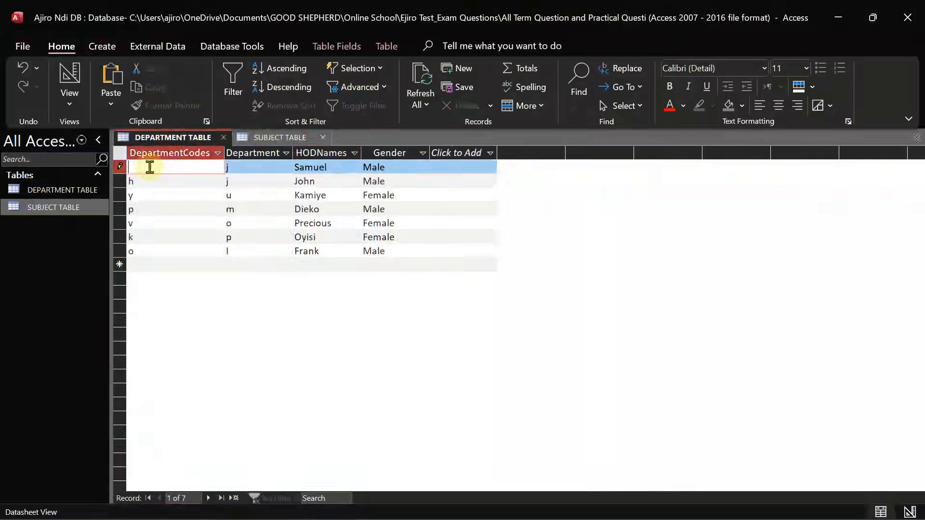
{"action": "left_click", "coordinate": [279, 137]}
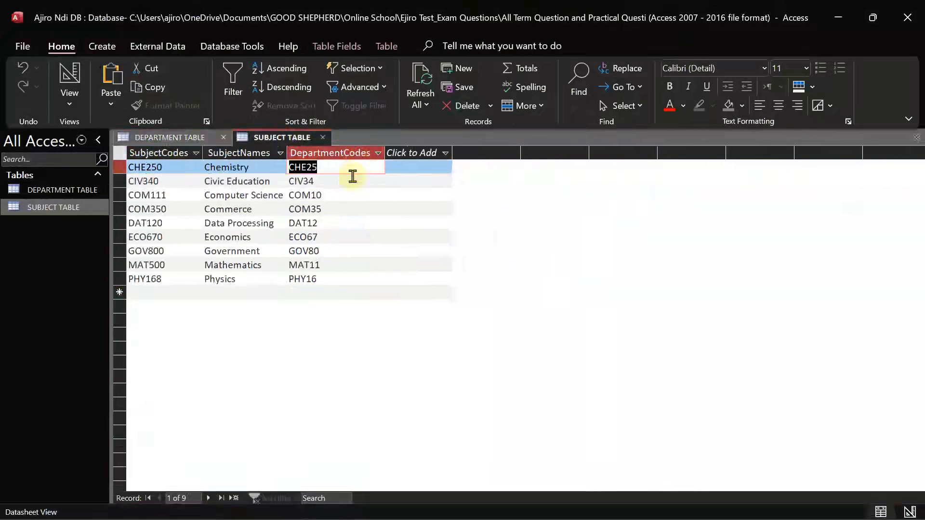
{"action": "left_click", "coordinate": [340, 181]}
{"action": "left_click_drag", "start_coordinate": [340, 181], "coordinate": [264, 181]}
{"action": "key", "text": "ctrl+c"}
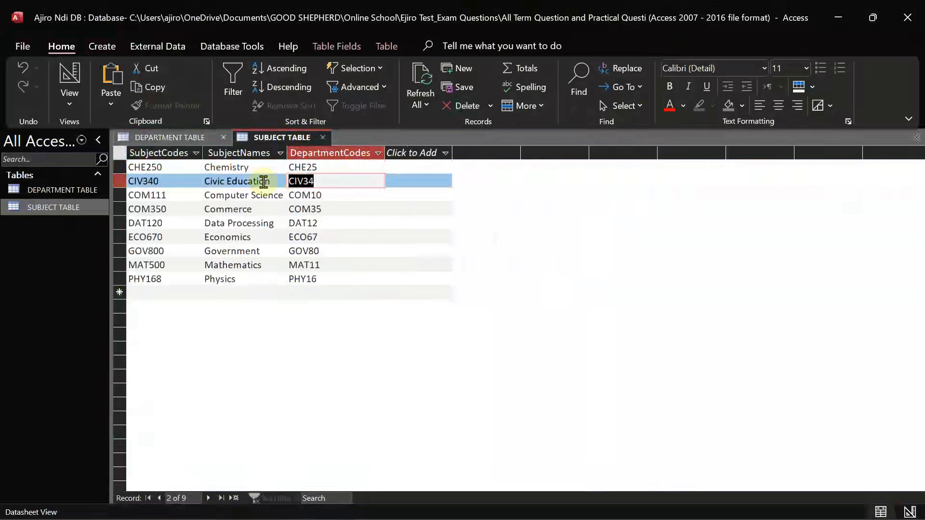
{"action": "left_click", "coordinate": [169, 137]}
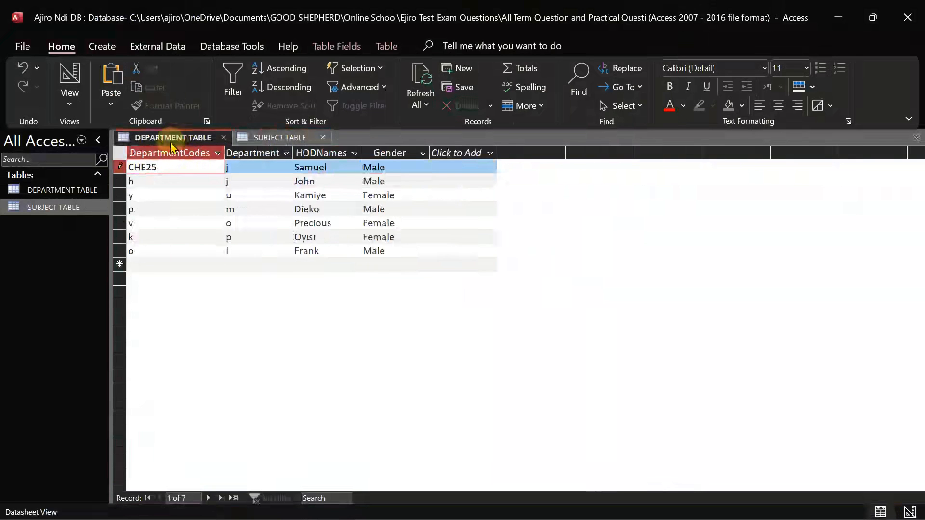
{"action": "left_click", "coordinate": [141, 179]}
{"action": "left_click", "coordinate": [125, 180]}
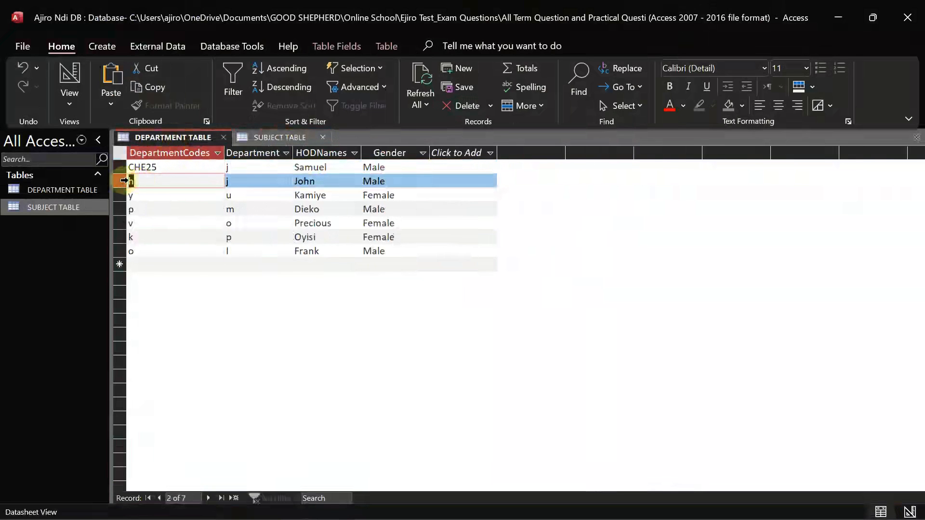
{"action": "key", "text": "ctrl+v"}
Paste COM10 and COM35 over the row 3 and row 4 DepartmentCodes
{"action": "left_click", "coordinate": [280, 138]}
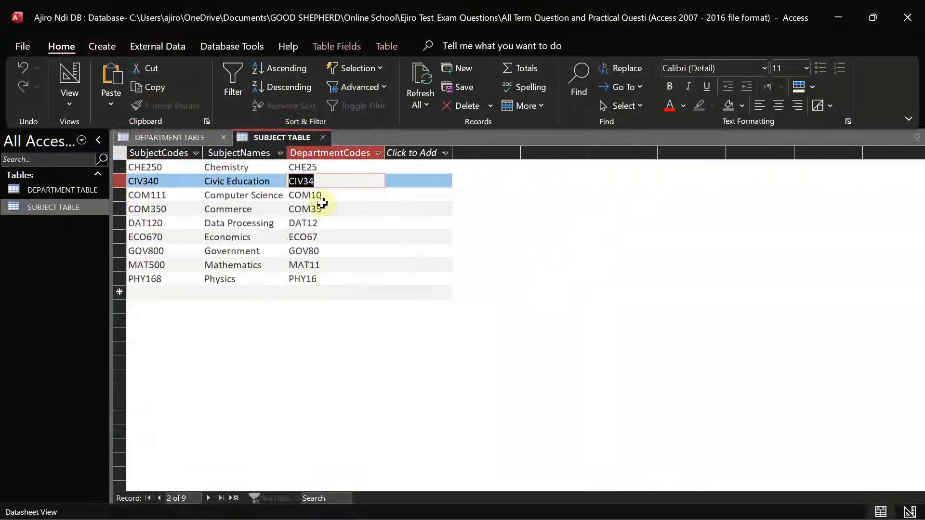
{"action": "key", "text": "Down"}
{"action": "key", "text": "ctrl+c"}
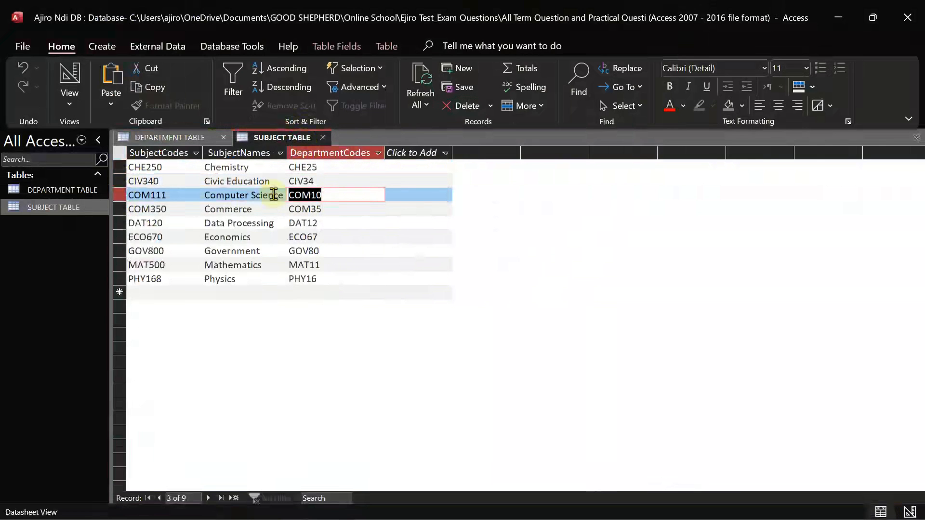
{"action": "left_click", "coordinate": [171, 138]}
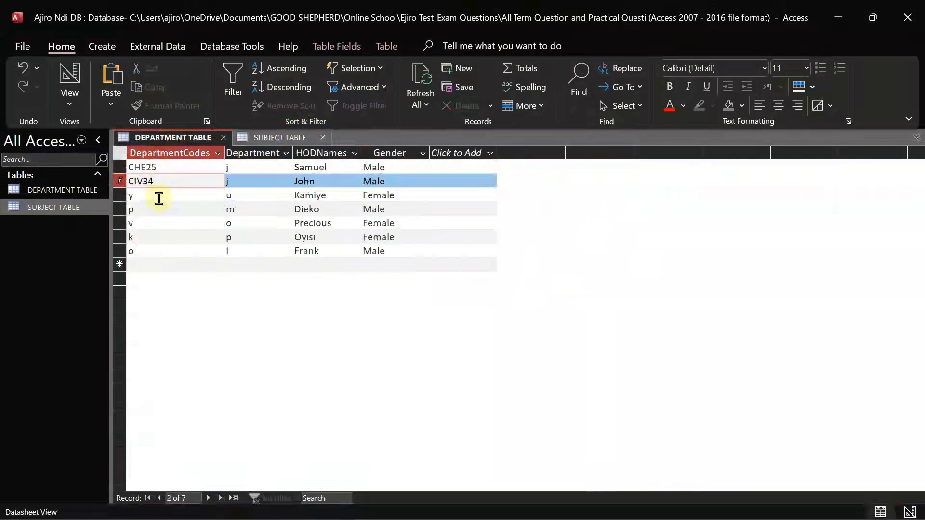
{"action": "left_click", "coordinate": [129, 195]}
{"action": "key", "text": "ctrl+v"}
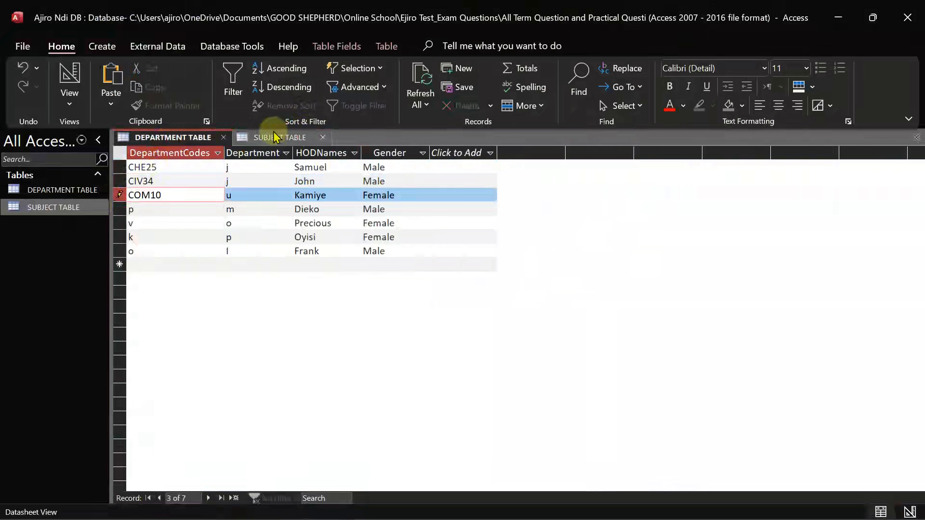
{"action": "left_click", "coordinate": [275, 137]}
{"action": "double_click", "coordinate": [331, 209]}
{"action": "key", "text": "ctrl+c"}
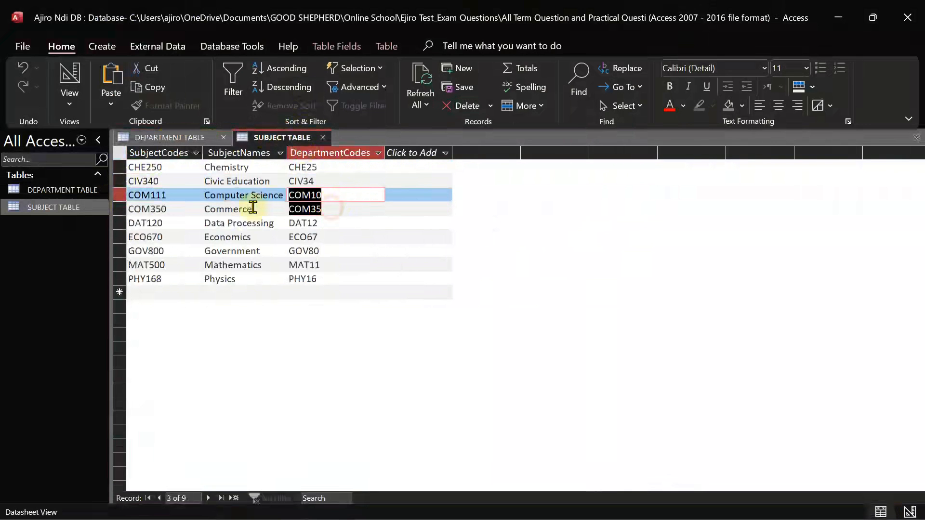
{"action": "left_click", "coordinate": [171, 138]}
{"action": "left_click", "coordinate": [151, 209]}
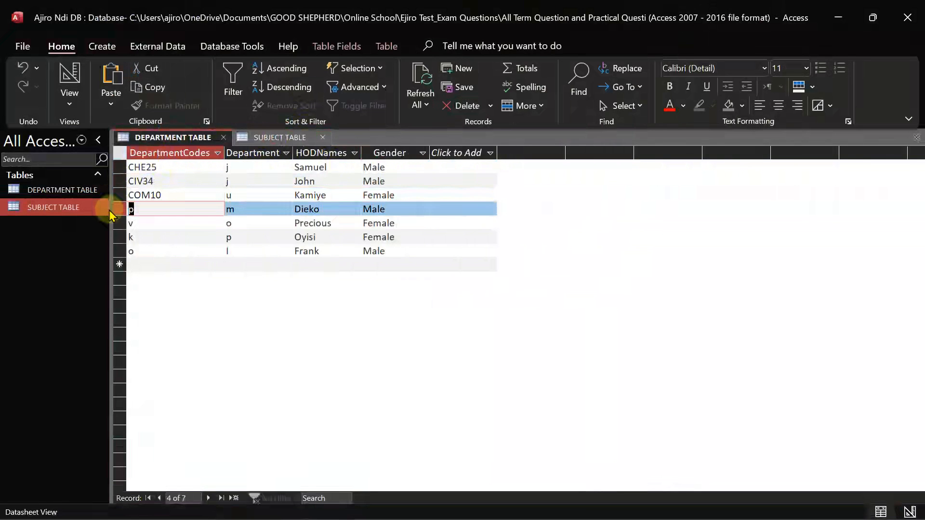
{"action": "key", "text": "ctrl+v"}
Paste DAT12 over the v code in DEPARTMENT TABLE row 5
{"action": "left_click", "coordinate": [287, 138]}
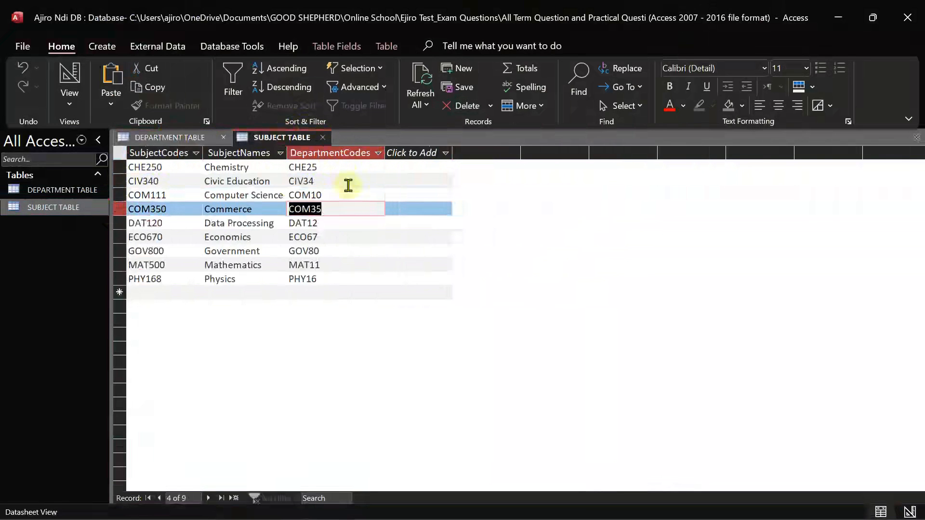
{"action": "double_click", "coordinate": [309, 223]}
{"action": "key", "text": "ctrl+c"}
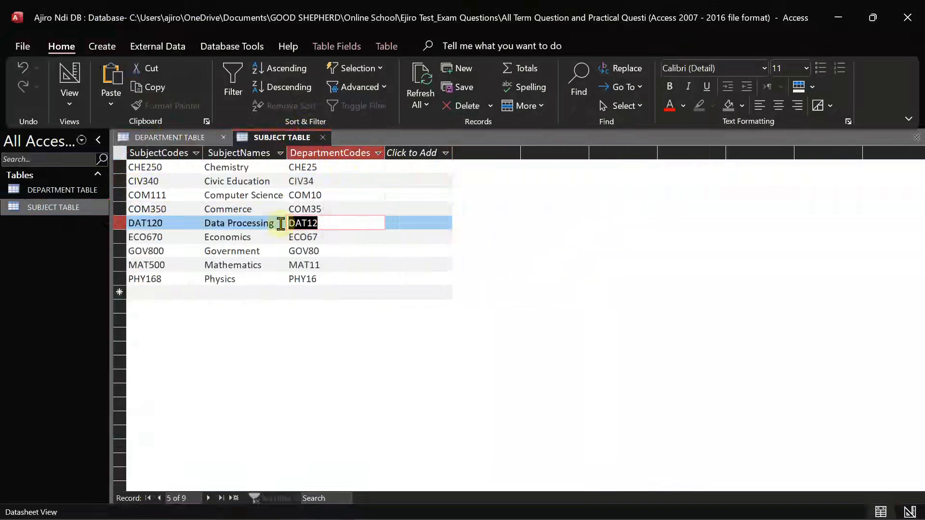
{"action": "left_click", "coordinate": [174, 138]}
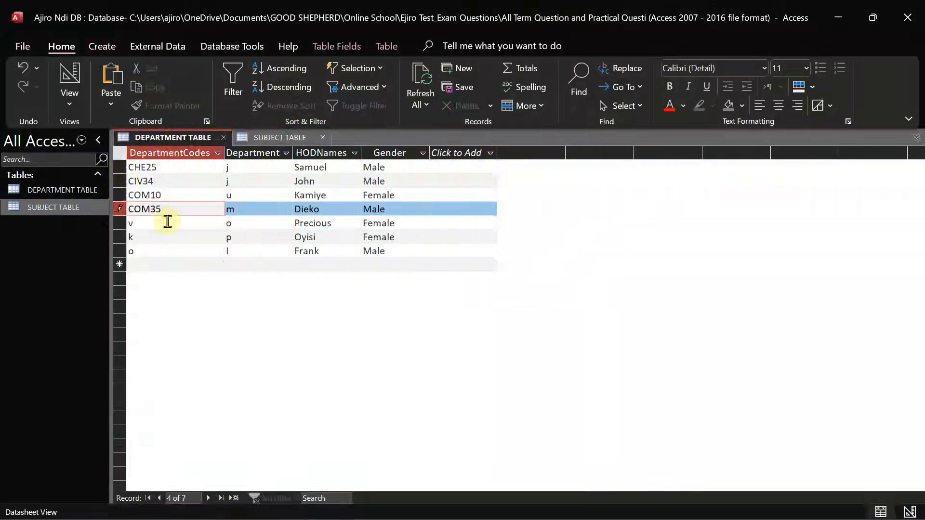
{"action": "left_click", "coordinate": [127, 223]}
{"action": "key", "text": "ctrl+v"}
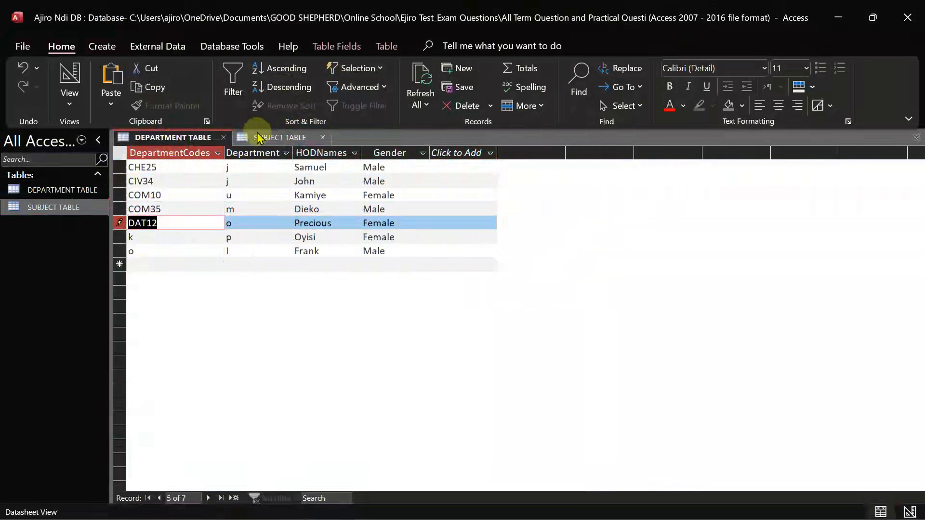
{"action": "left_click", "coordinate": [260, 138]}
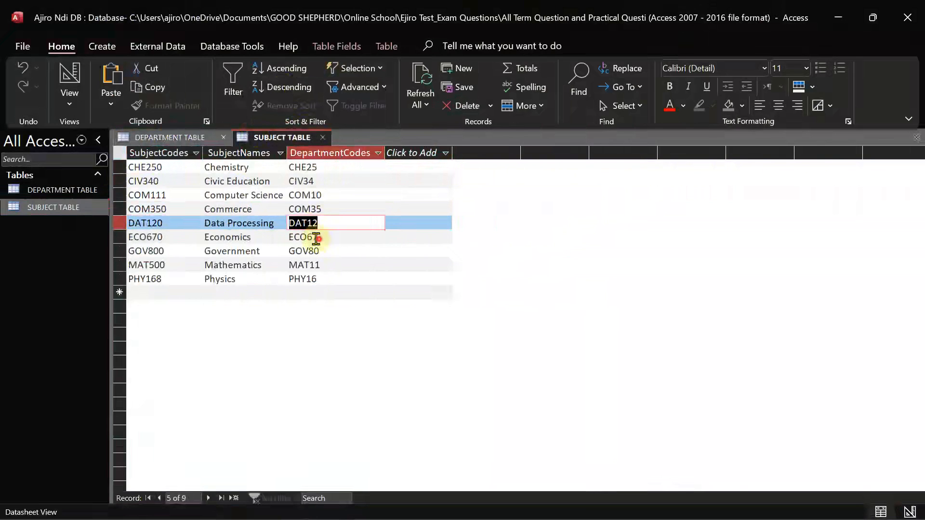
{"action": "key", "text": "Down"}
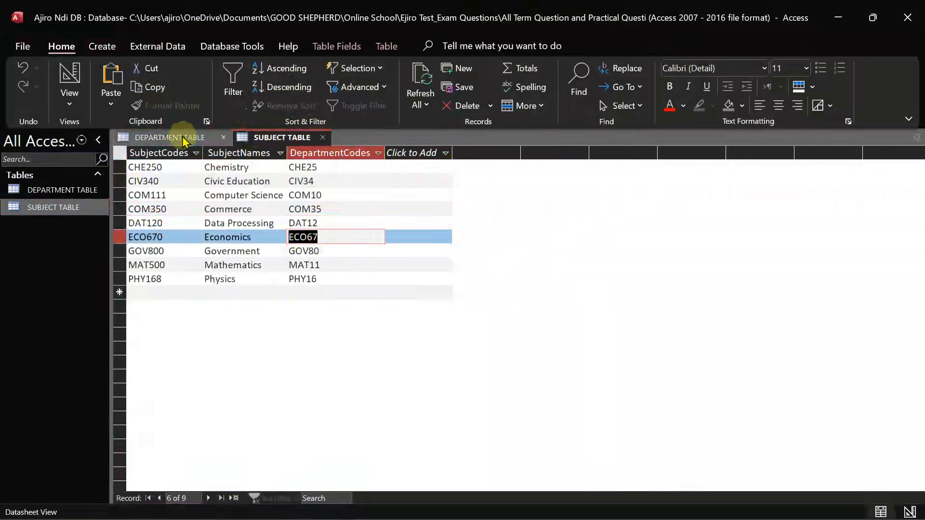
{"action": "left_click", "coordinate": [181, 137]}
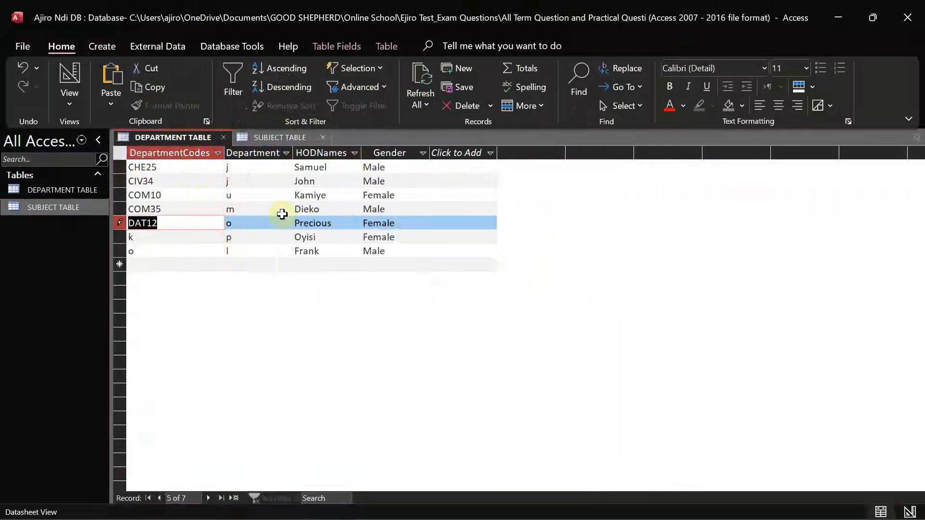
{"action": "left_click", "coordinate": [266, 138]}
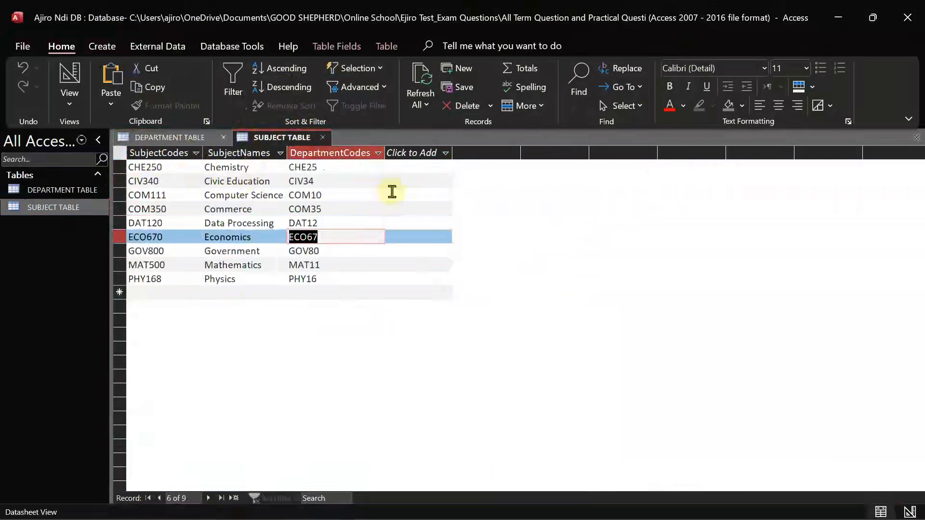
{"action": "left_click", "coordinate": [330, 172]}
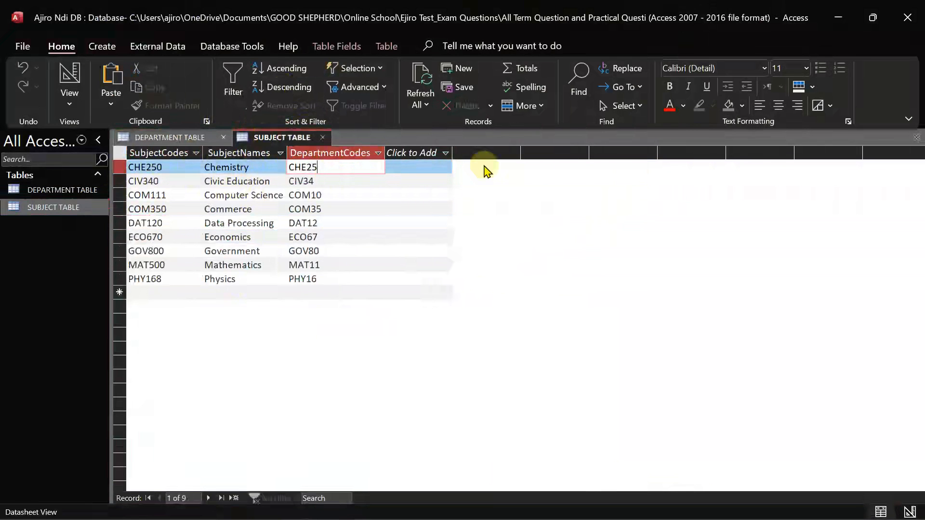
{"action": "key", "text": "Down"}
{"action": "key", "text": "Down"}
{"action": "key", "text": "Down"}
{"action": "key", "text": "Down"}
{"action": "key", "text": "Down"}
{"action": "key", "text": "Down"}
{"action": "key", "text": "Down"}
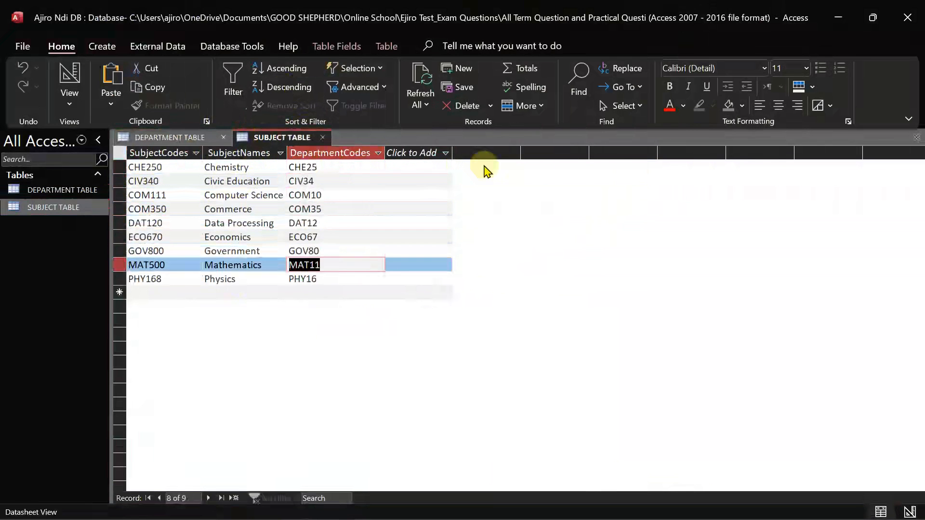
{"action": "key", "text": "Up"}
{"action": "key", "text": "Up"}
{"action": "key", "text": "Up"}
{"action": "key", "text": "Up"}
{"action": "key", "text": "Up"}
{"action": "key", "text": "Up"}
{"action": "key", "text": "Up"}
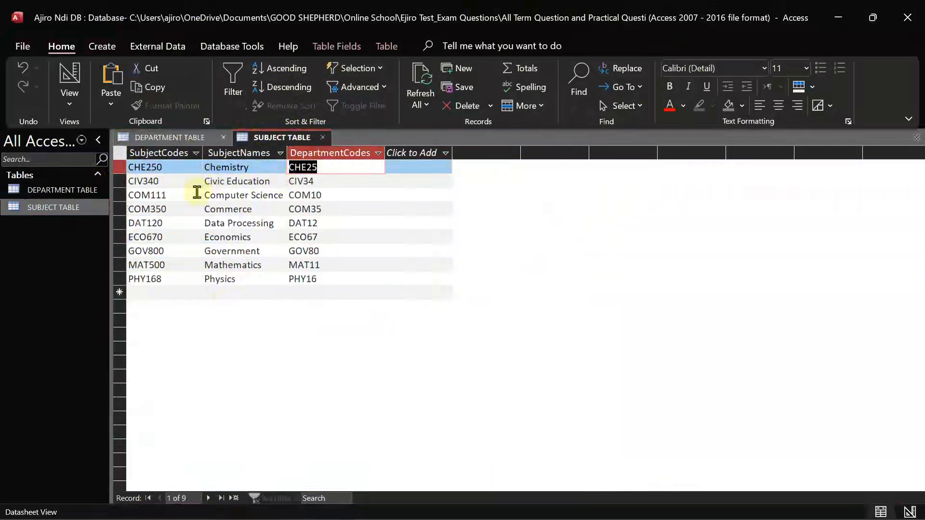
Enter COM35 as DEPARTMENT TABLE's third code, dismissing the duplicate-values errors
{"action": "left_click", "coordinate": [240, 263]}
{"action": "left_click", "coordinate": [320, 168]}
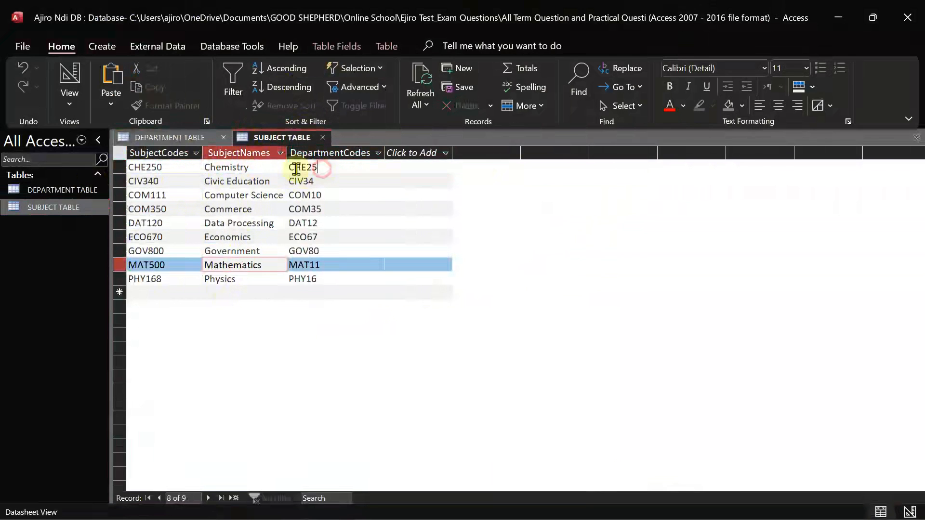
{"action": "double_click", "coordinate": [298, 167]}
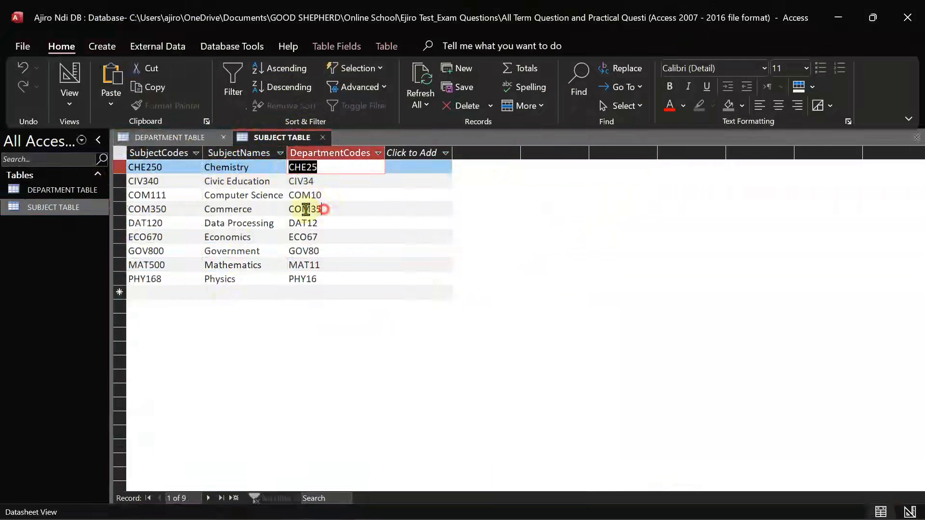
{"action": "left_click_drag", "start_coordinate": [324, 209], "coordinate": [286, 209]}
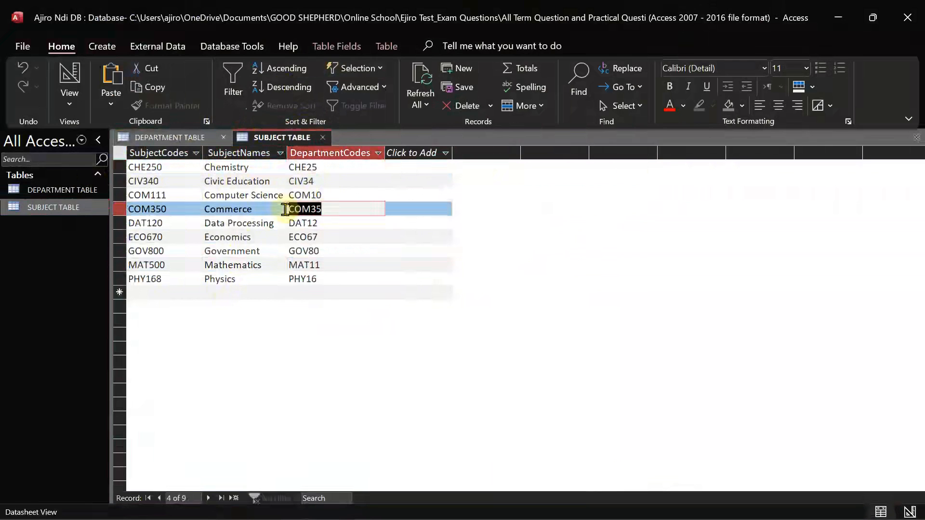
{"action": "left_click", "coordinate": [166, 138]}
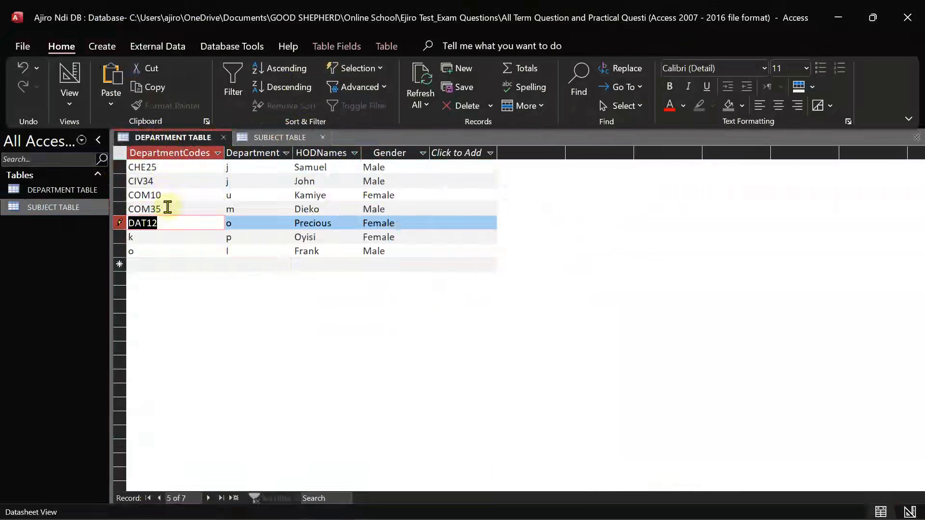
{"action": "left_click_drag", "start_coordinate": [161, 208], "coordinate": [122, 197]}
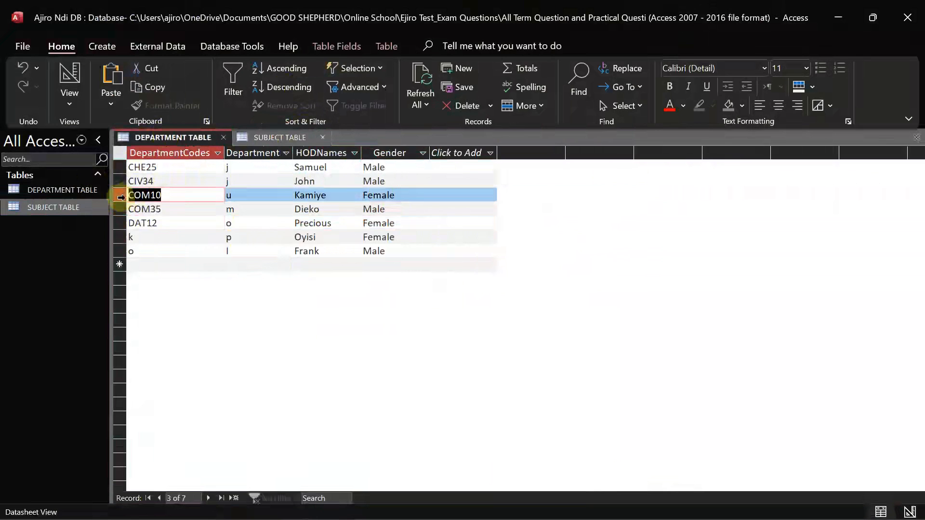
{"action": "left_click", "coordinate": [279, 140]}
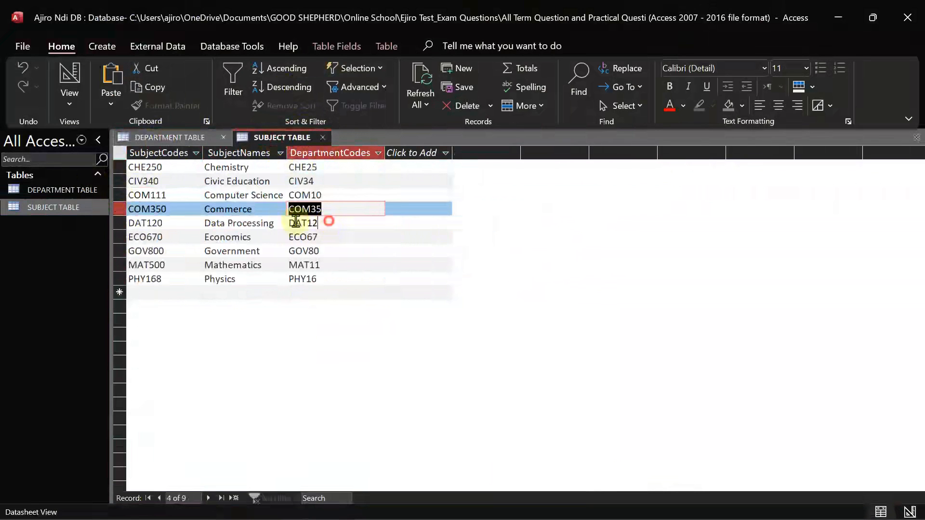
{"action": "key", "text": "Down"}
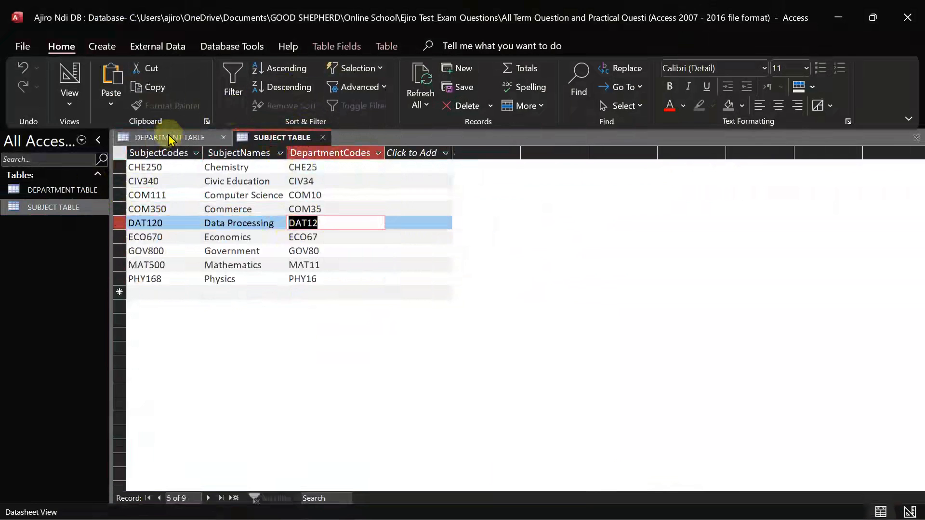
{"action": "left_click", "coordinate": [169, 138]}
{"action": "type", "text": "COM35"}
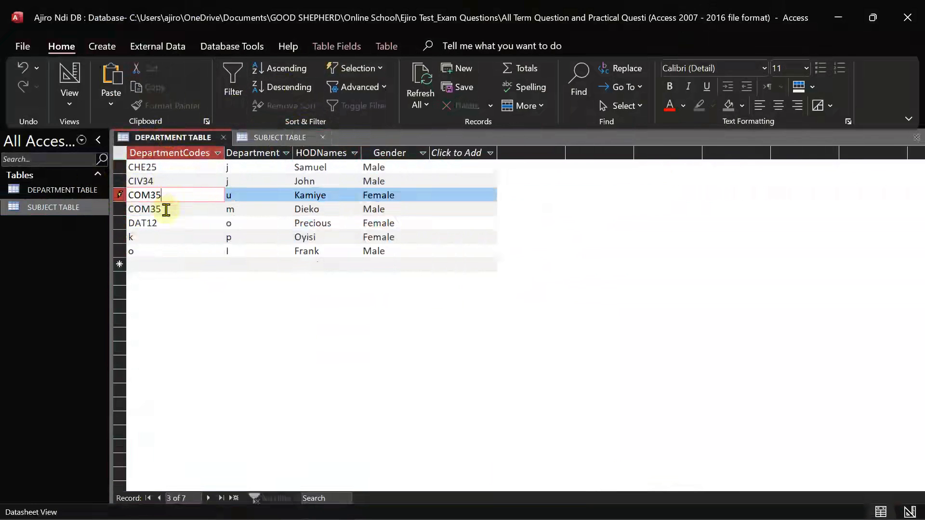
{"action": "left_click", "coordinate": [166, 210]}
{"action": "left_click", "coordinate": [454, 312]}
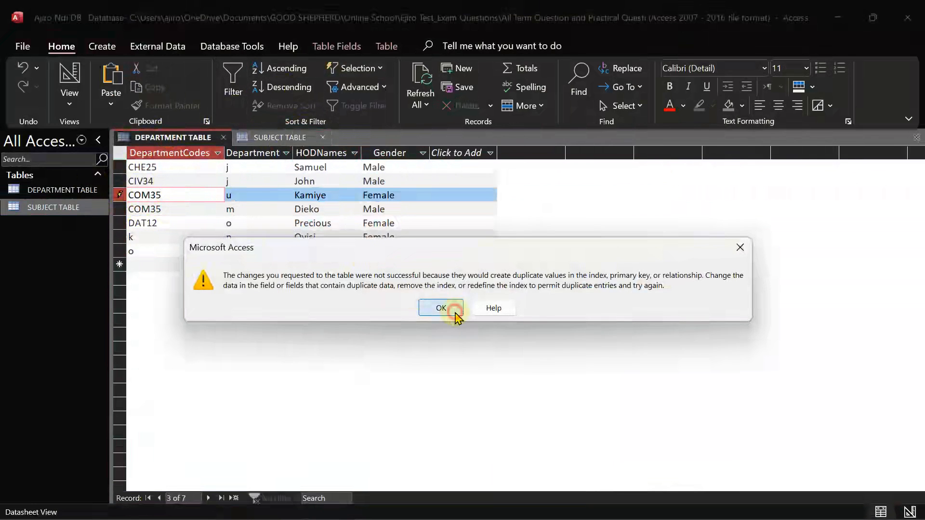
{"action": "left_click", "coordinate": [168, 212]}
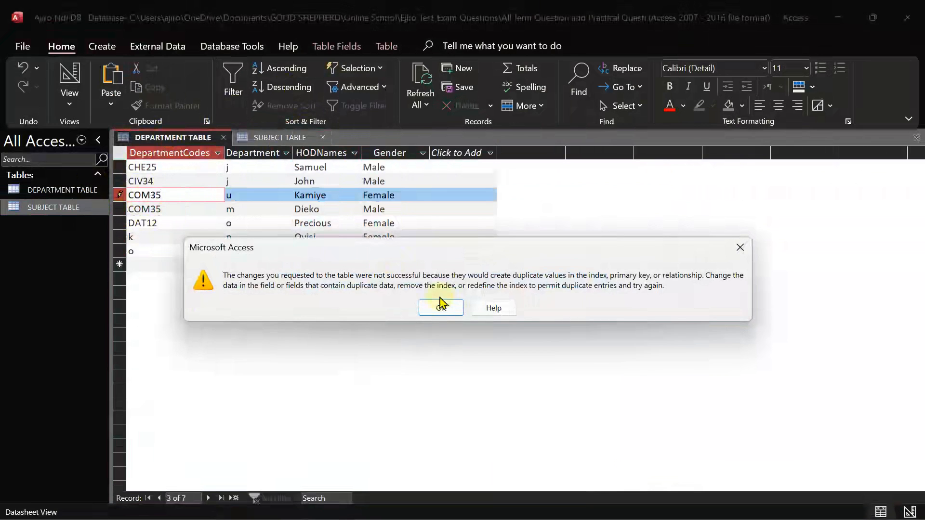
{"action": "left_click", "coordinate": [440, 304]}
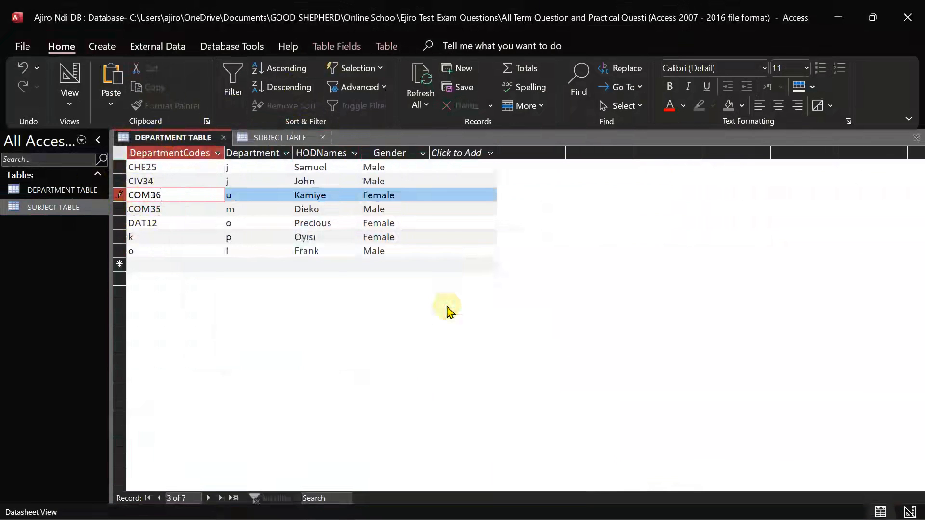
{"action": "left_click", "coordinate": [166, 209]}
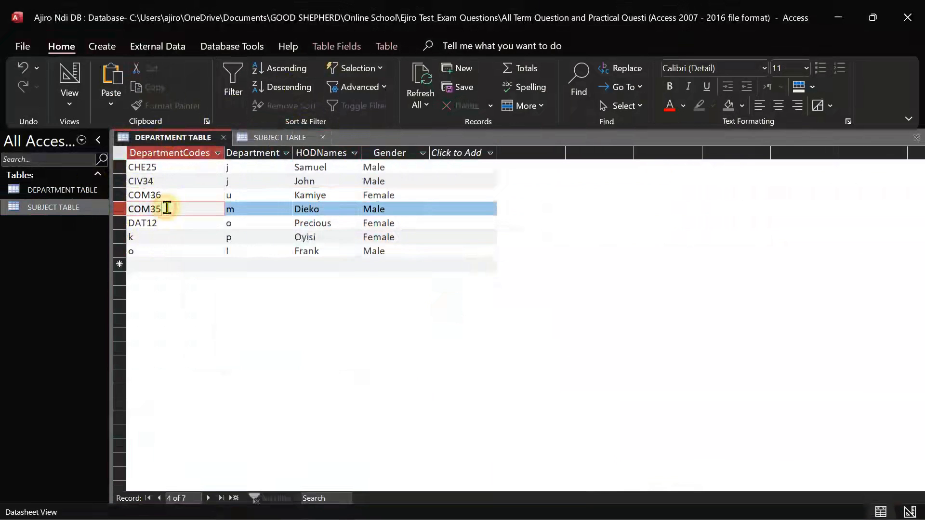
Enter DAT12 as the fourth code and correct stray trailing characters in rows 3 and 4
{"action": "left_click", "coordinate": [123, 211]}
{"action": "type", "text": "DAT12"}
{"action": "left_click", "coordinate": [178, 196]}
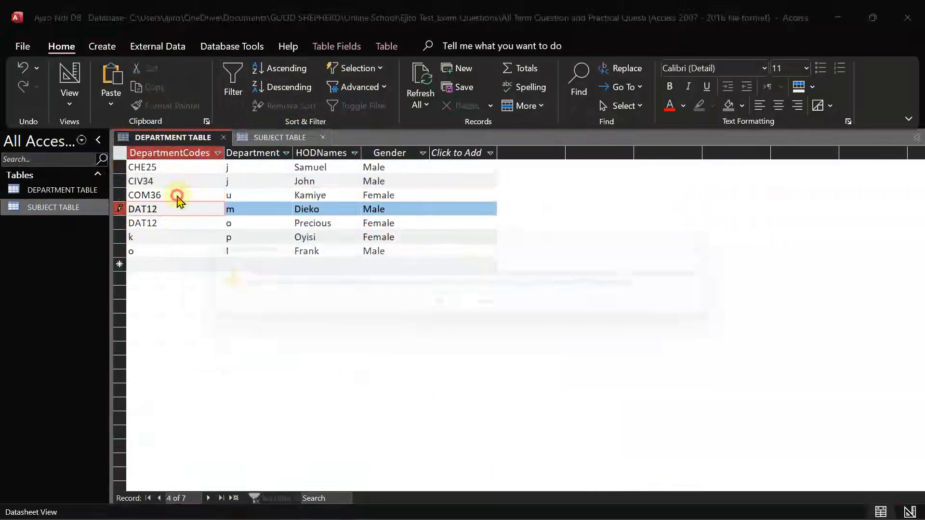
{"action": "left_click", "coordinate": [440, 305]}
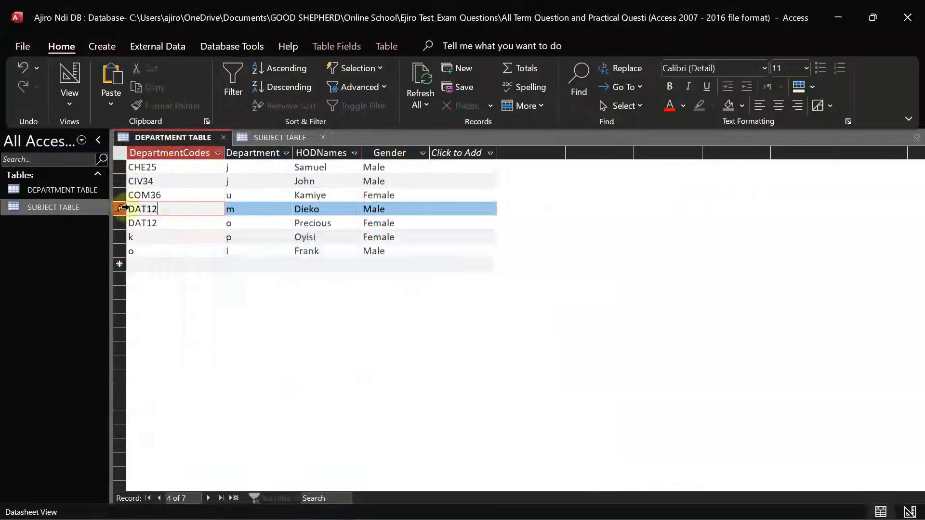
{"action": "left_click", "coordinate": [173, 194]}
{"action": "key", "text": "BackSpace"}
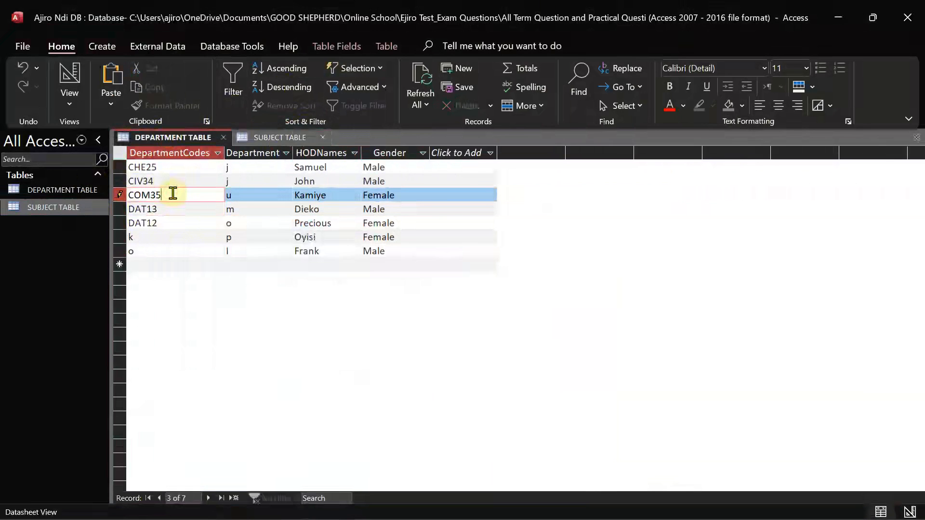
{"action": "left_click", "coordinate": [160, 224]}
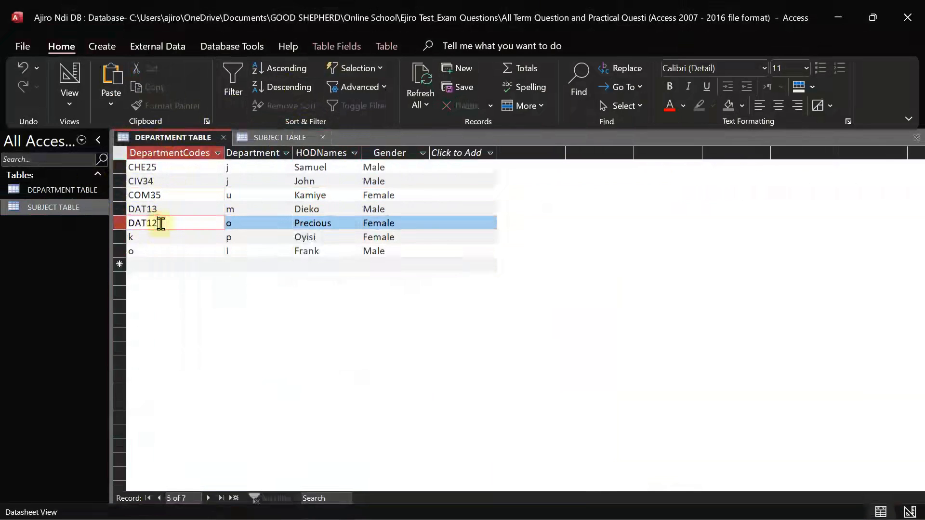
{"action": "left_click", "coordinate": [165, 210]}
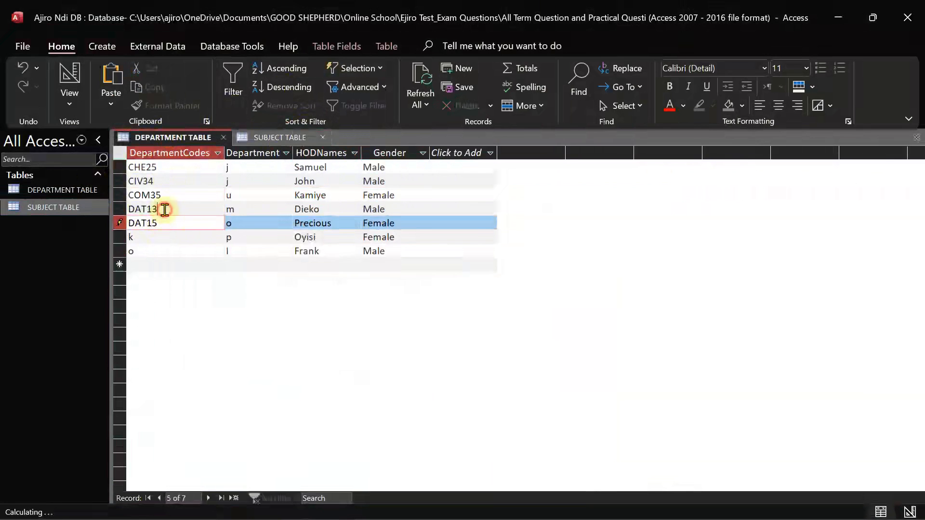
{"action": "key", "text": "BackSpace"}
{"action": "left_click", "coordinate": [150, 195]}
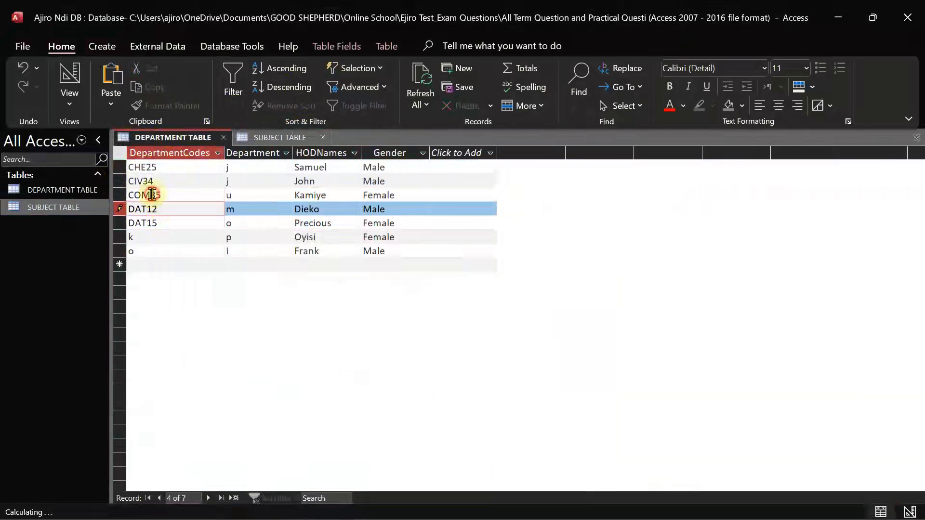
Replace the fifth and sixth department codes with ECO67 and GOV80
{"action": "left_click", "coordinate": [274, 140]}
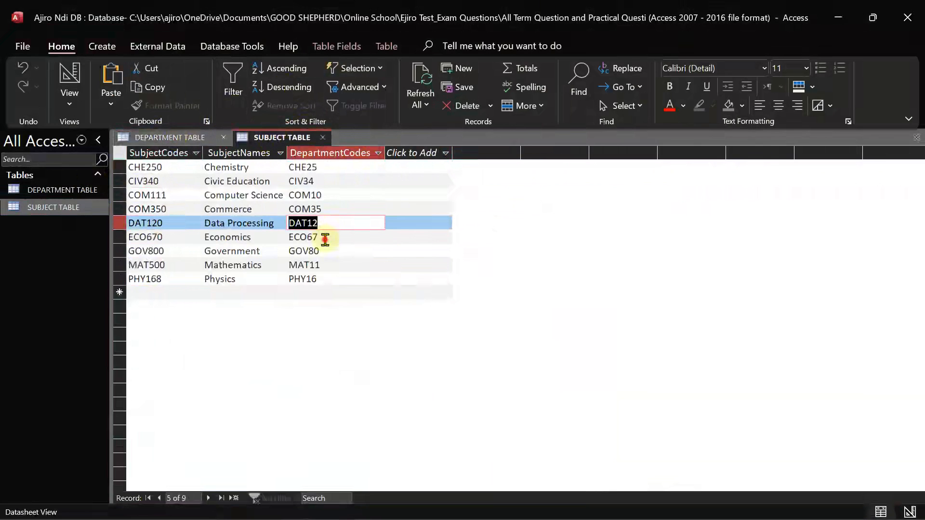
{"action": "key", "text": "Down"}
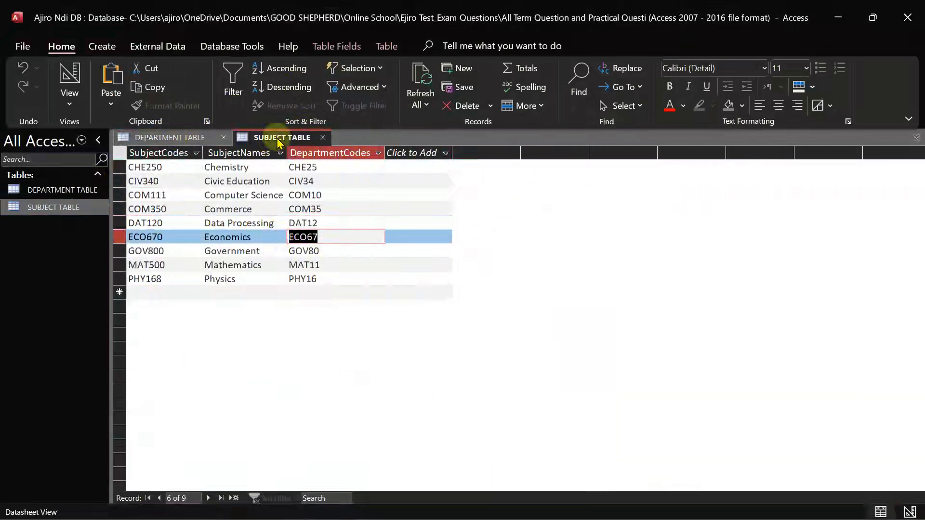
{"action": "left_click", "coordinate": [185, 135]}
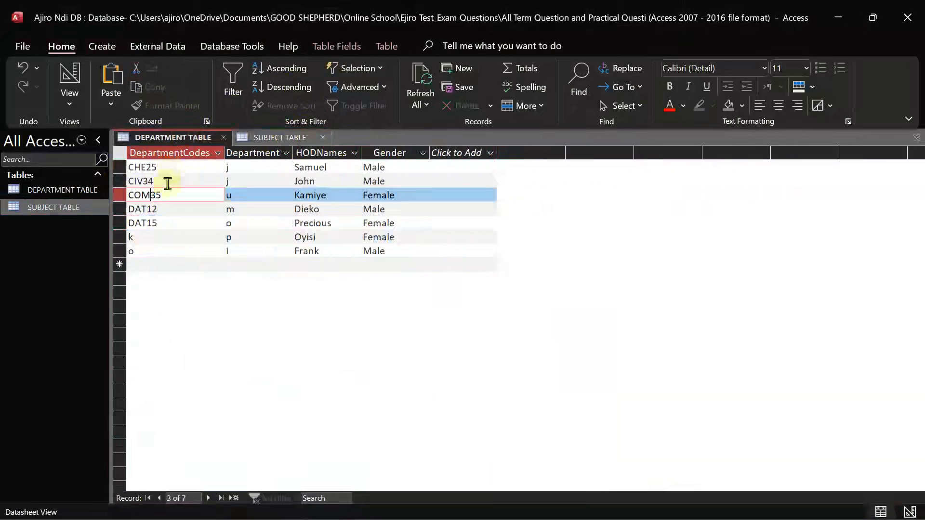
{"action": "left_click", "coordinate": [162, 221]}
{"action": "double_click", "coordinate": [159, 222]}
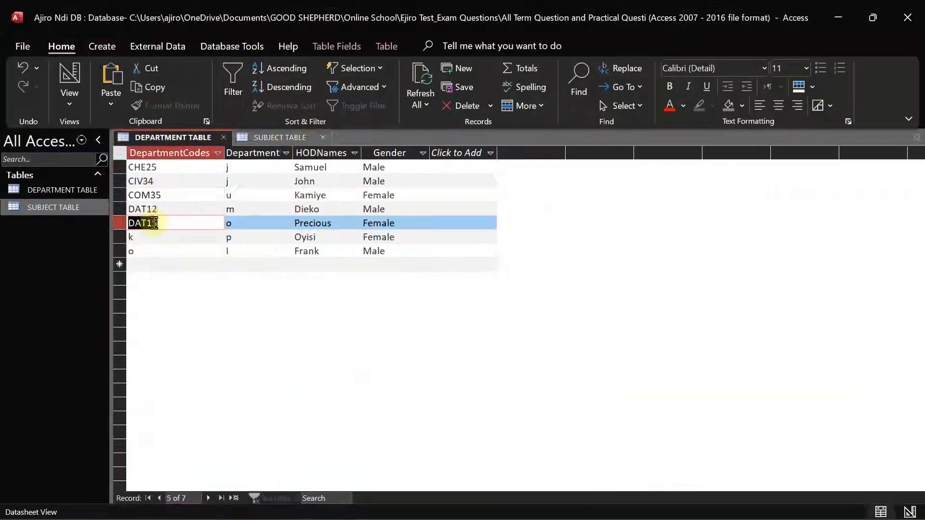
{"action": "type", "text": "ECO67"}
{"action": "left_click", "coordinate": [277, 137]}
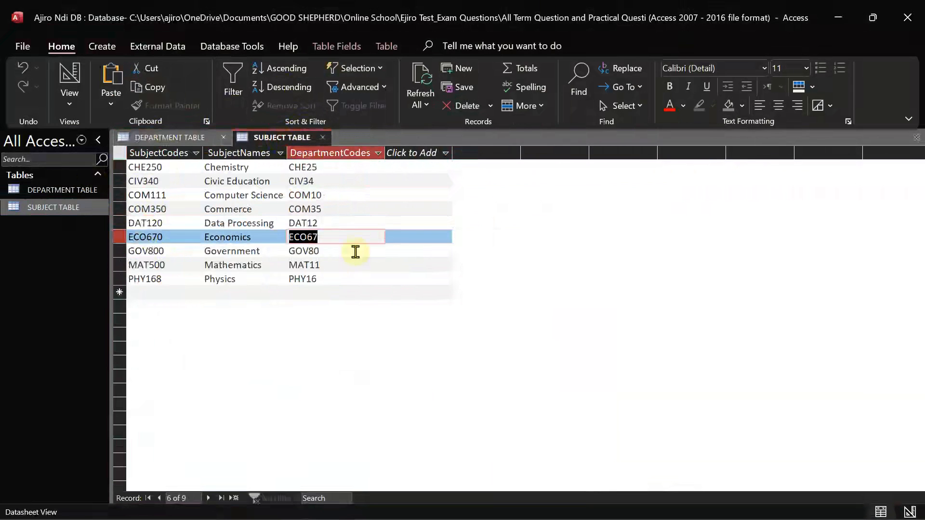
{"action": "key", "text": "Down"}
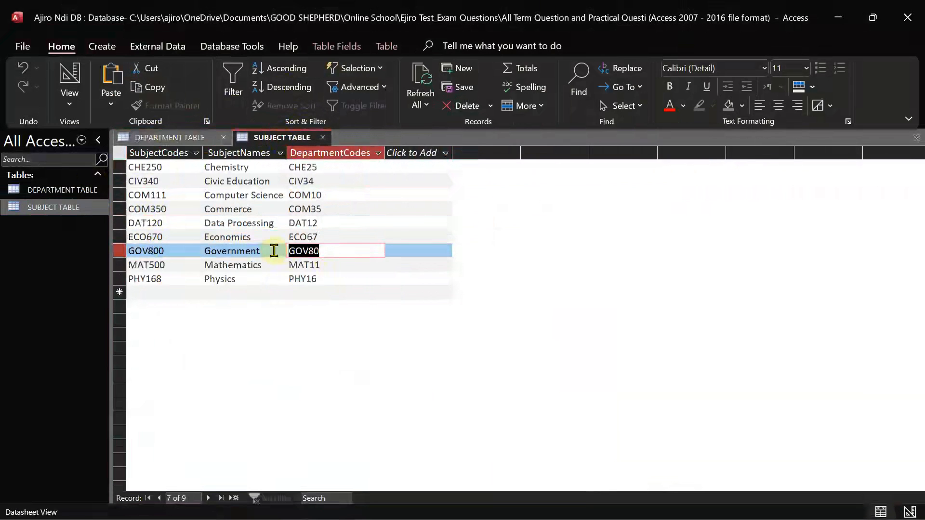
{"action": "left_click", "coordinate": [174, 137]}
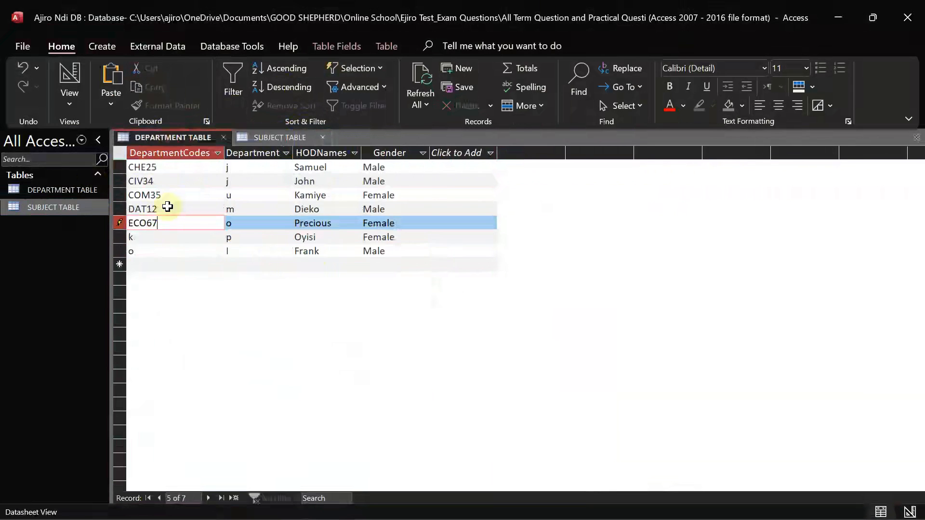
{"action": "left_click", "coordinate": [152, 236]}
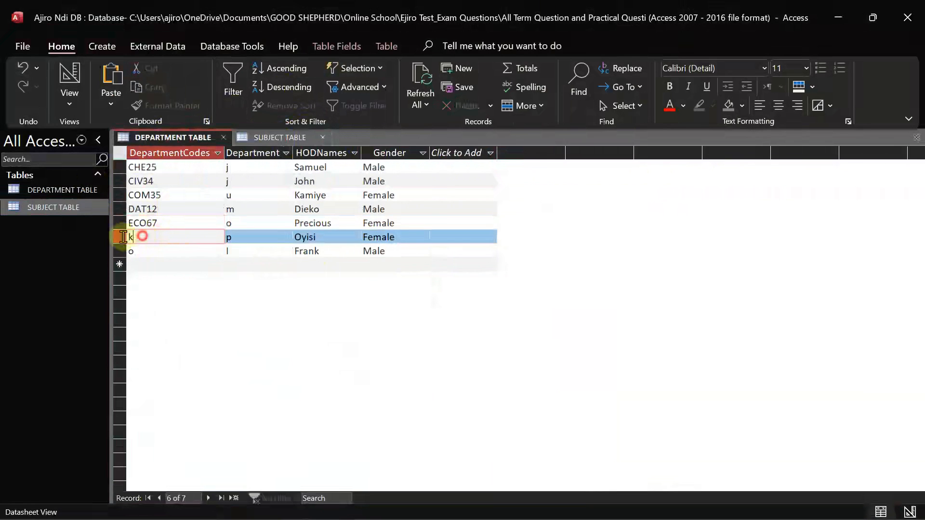
{"action": "double_click", "coordinate": [139, 237]}
{"action": "type", "text": "GOV80"}
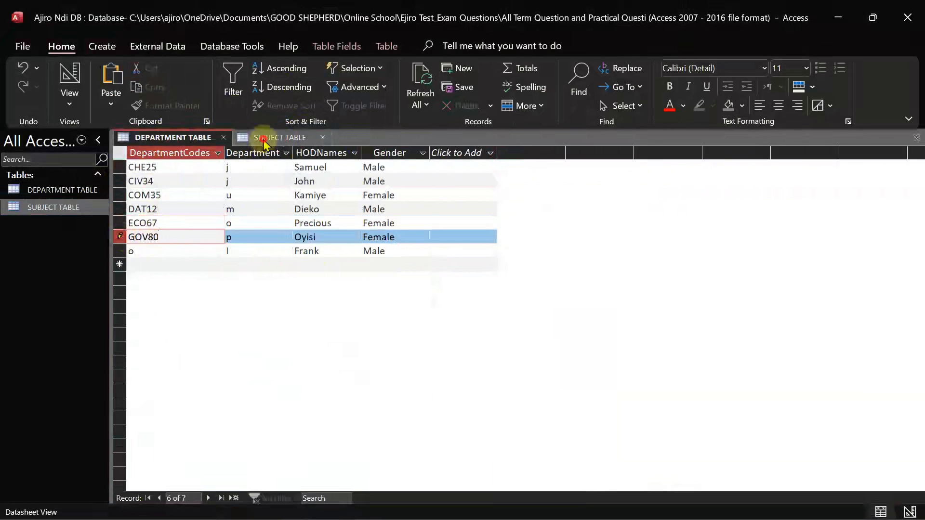
Paste PHY16 over the last record's o code, then return to the exam question image
{"action": "left_click", "coordinate": [262, 142]}
{"action": "double_click", "coordinate": [326, 281]}
{"action": "key", "text": "ctrl+c"}
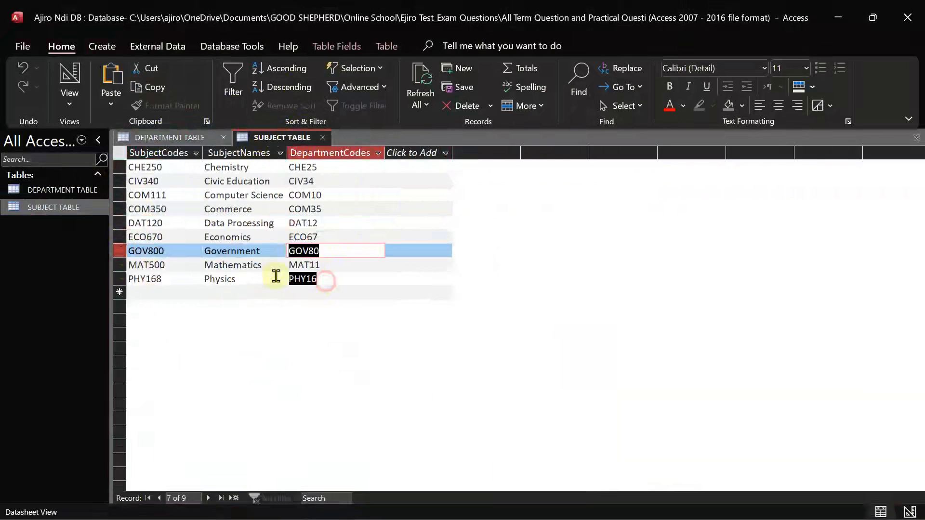
{"action": "left_click", "coordinate": [174, 139]}
{"action": "key", "text": "Down"}
{"action": "key", "text": "ctrl+v"}
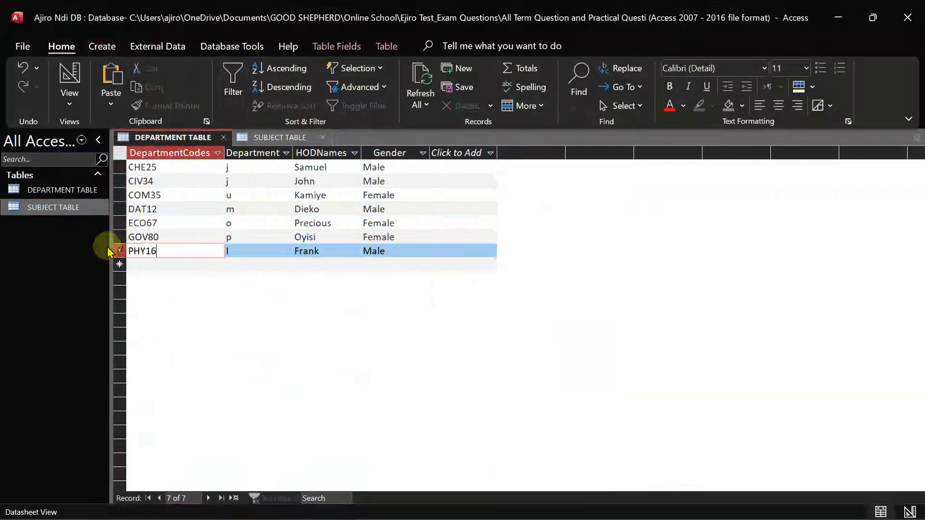
{"action": "left_click", "coordinate": [291, 186]}
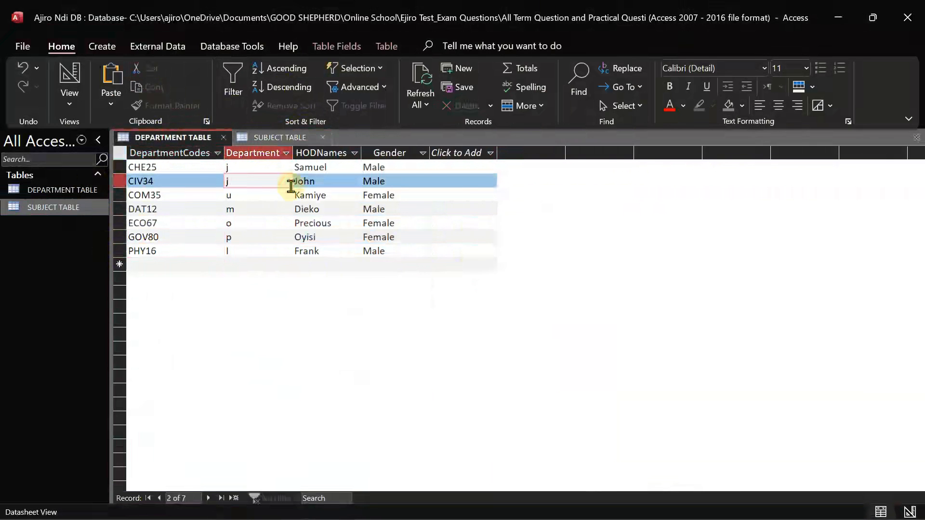
{"action": "left_click", "coordinate": [654, 504]}
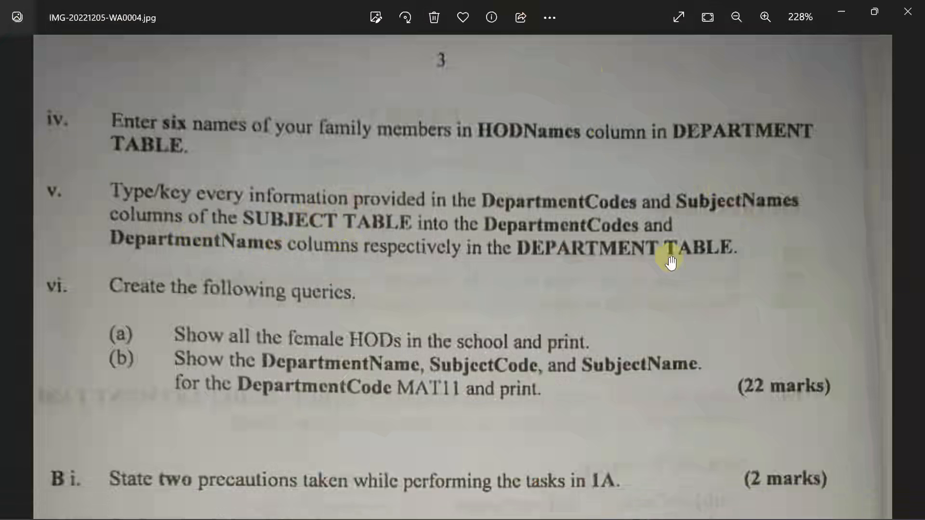
Fill the CHE25 and CIV34 department names with Chemistry and Civic Education from SUBJECT TABLE
{"action": "mouse_move", "coordinate": [626, 507]}
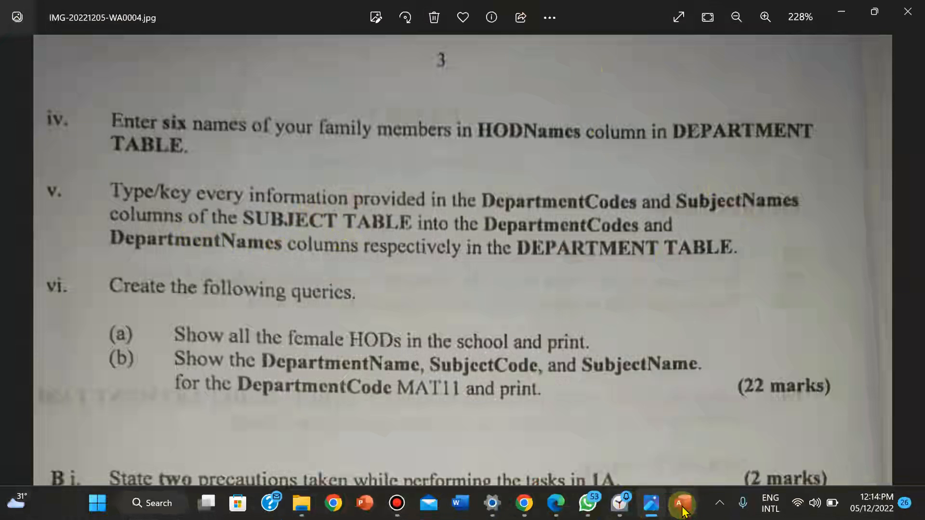
{"action": "mouse_move", "coordinate": [682, 511]}
{"action": "left_click", "coordinate": [663, 450]}
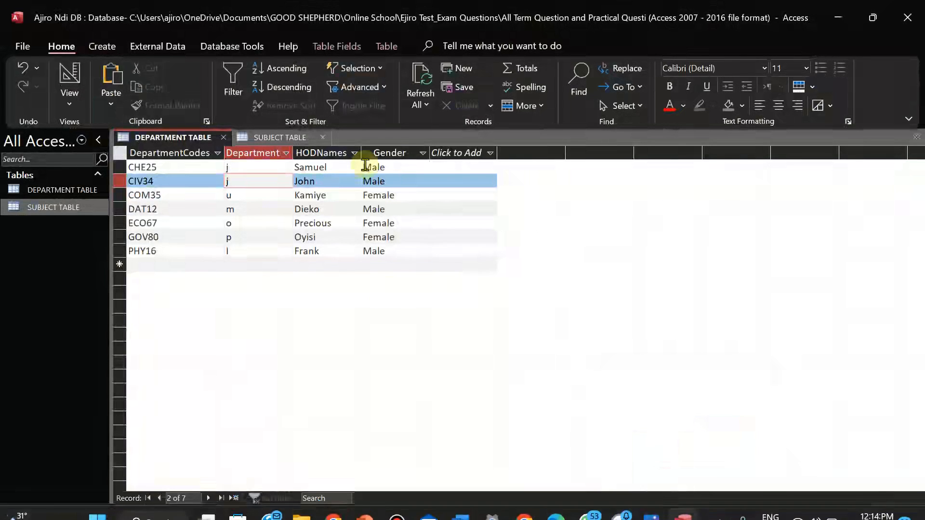
{"action": "left_click", "coordinate": [270, 137]}
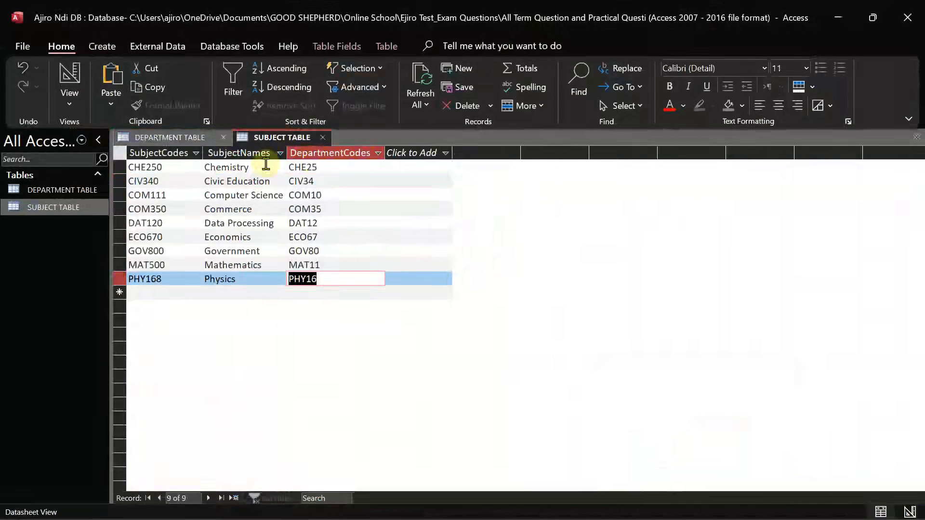
{"action": "left_click", "coordinate": [221, 167]}
{"action": "left_click_drag", "start_coordinate": [248, 167], "coordinate": [173, 167]}
{"action": "key", "text": "ctrl+c"}
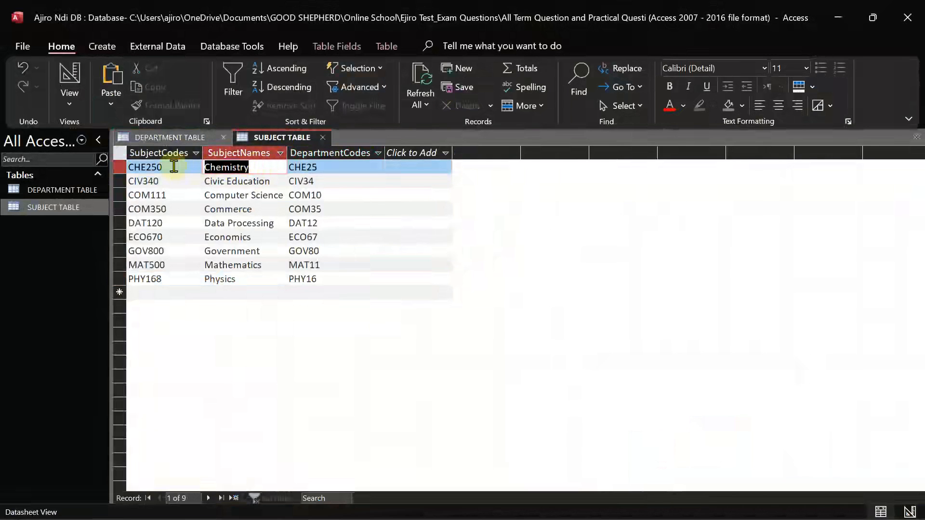
{"action": "left_click", "coordinate": [170, 137]}
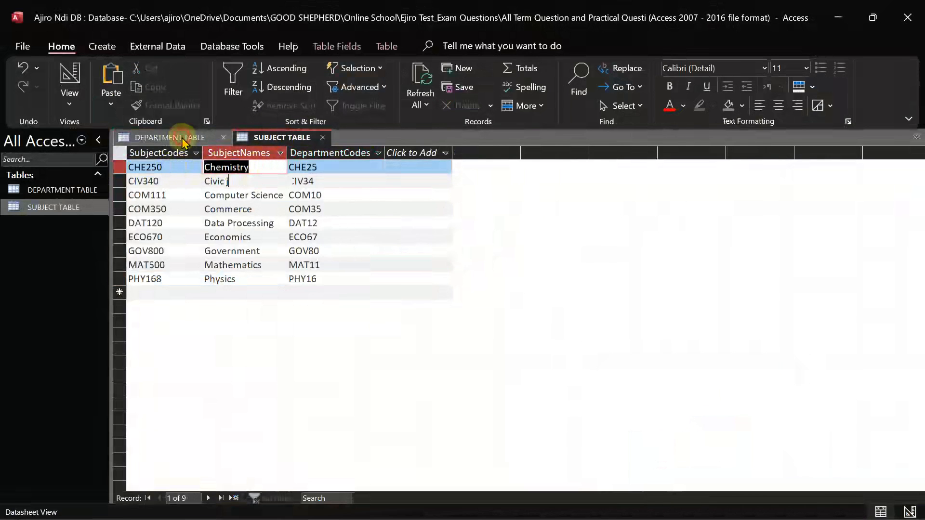
{"action": "left_click", "coordinate": [226, 167]}
{"action": "key", "text": "ctrl+v"}
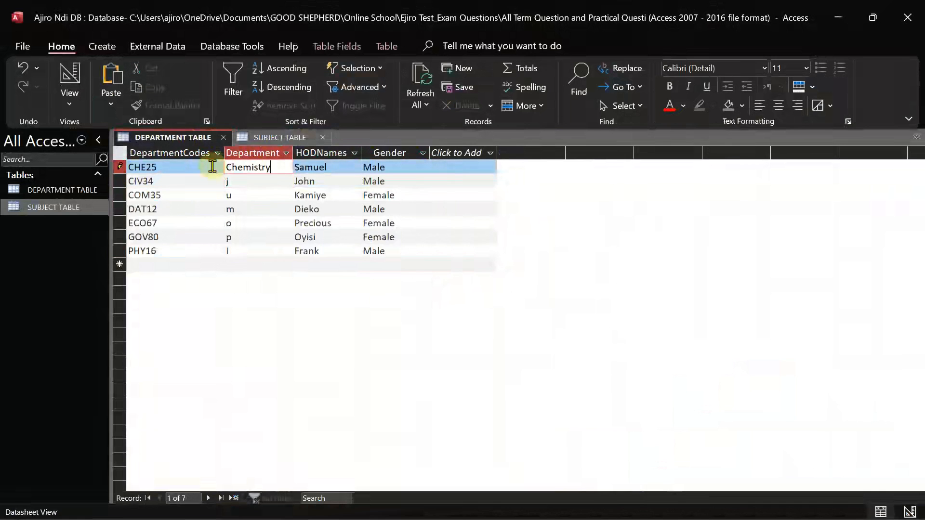
{"action": "left_click", "coordinate": [254, 136]}
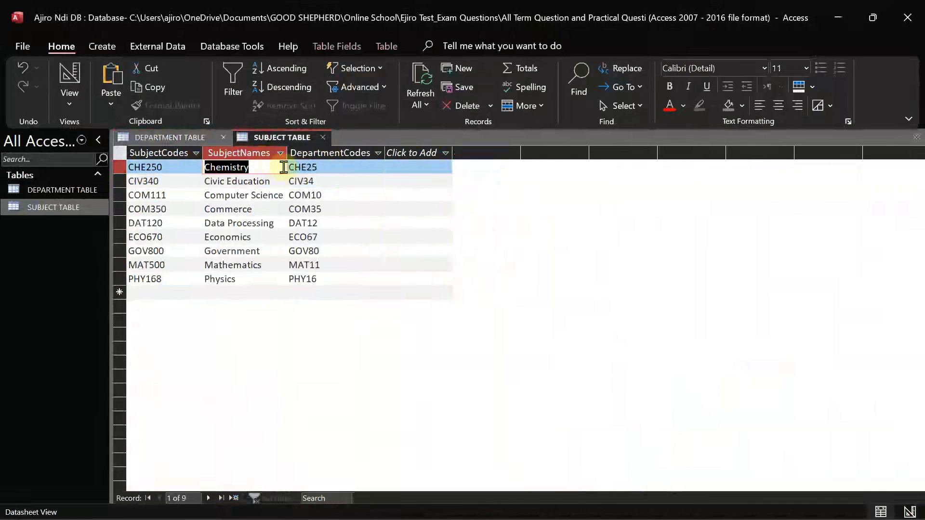
{"action": "left_click_drag", "start_coordinate": [274, 181], "coordinate": [187, 181]}
{"action": "key", "text": "ctrl+c"}
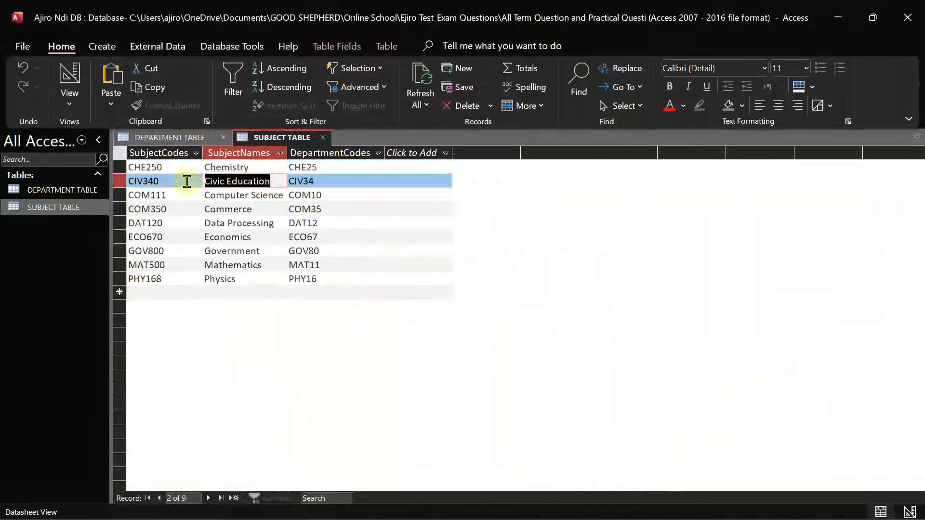
{"action": "left_click", "coordinate": [181, 137]}
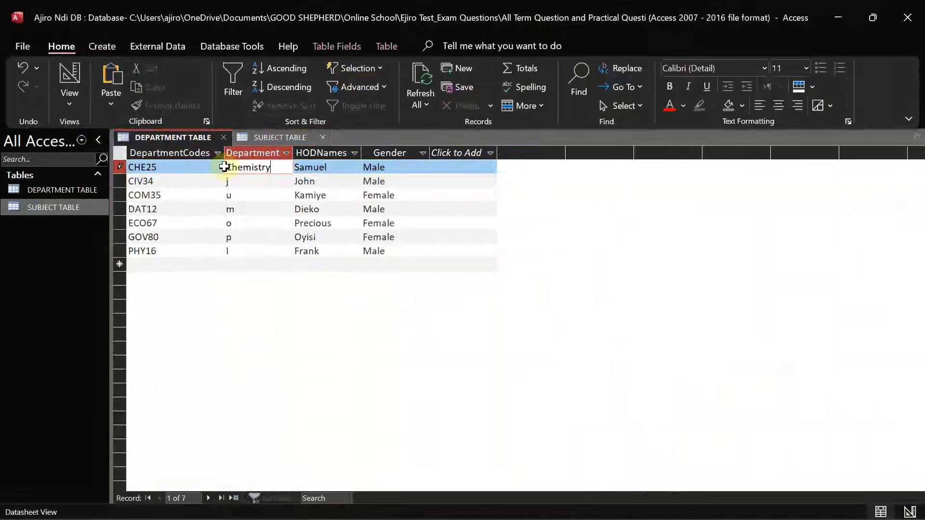
{"action": "double_click", "coordinate": [260, 179]}
{"action": "key", "text": "ctrl+v"}
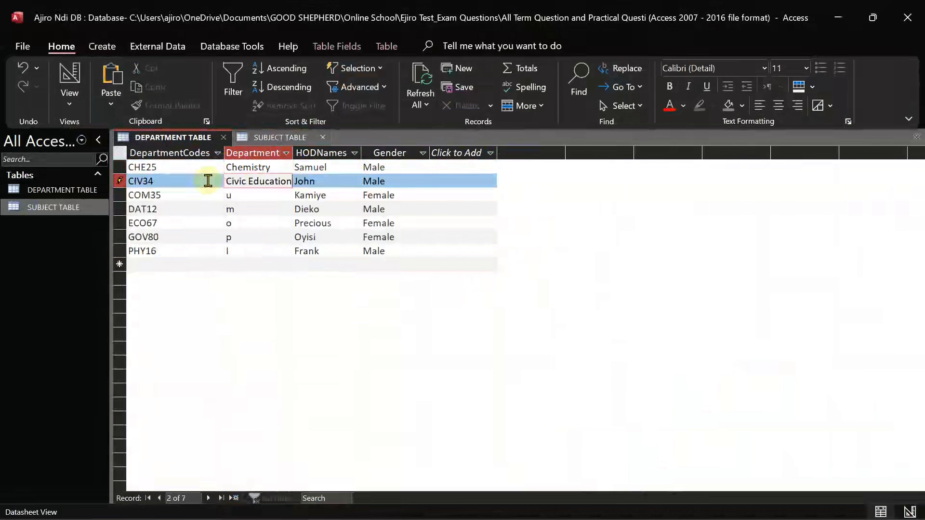
Paste Commerce and Data Processing as the COM35 and DAT12 department names
{"action": "left_click", "coordinate": [285, 139]}
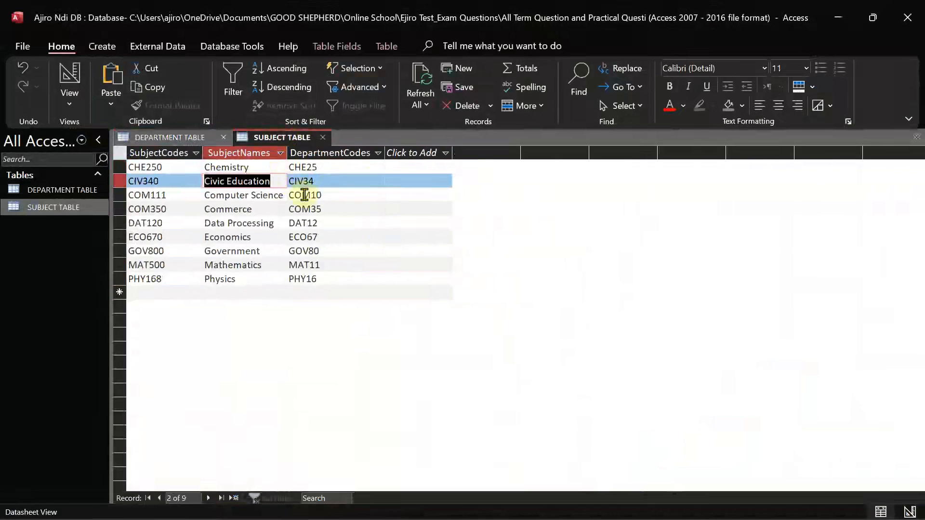
{"action": "double_click", "coordinate": [248, 209]}
{"action": "key", "text": "ctrl+c"}
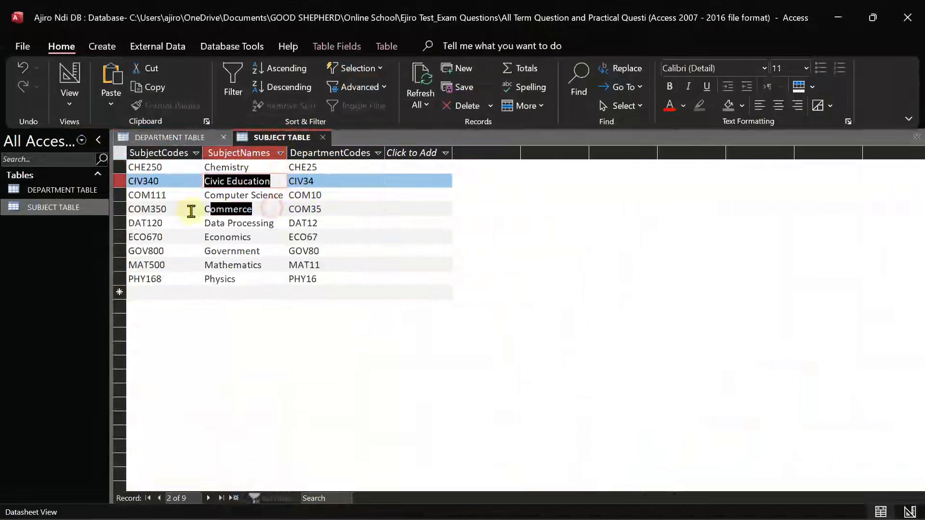
{"action": "left_click", "coordinate": [166, 137]}
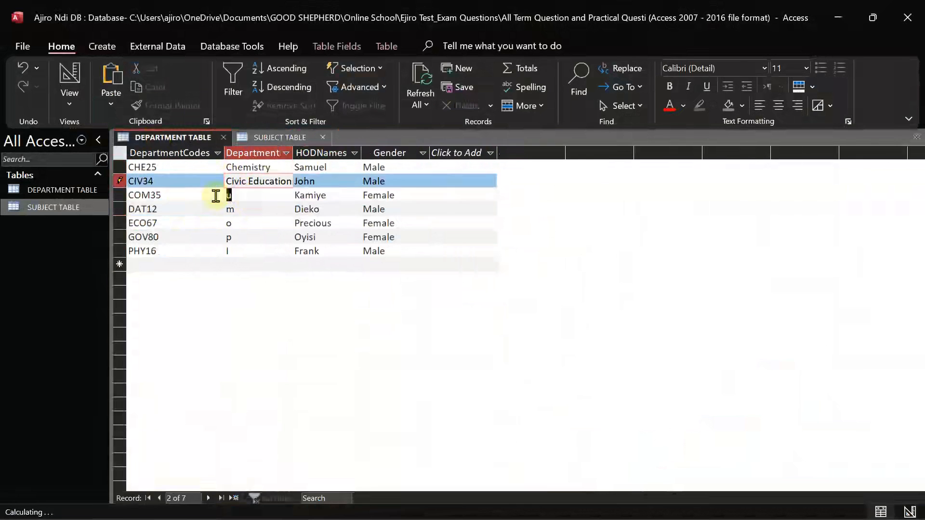
{"action": "double_click", "coordinate": [247, 195]}
{"action": "key", "text": "ctrl+v"}
{"action": "left_click", "coordinate": [267, 138]}
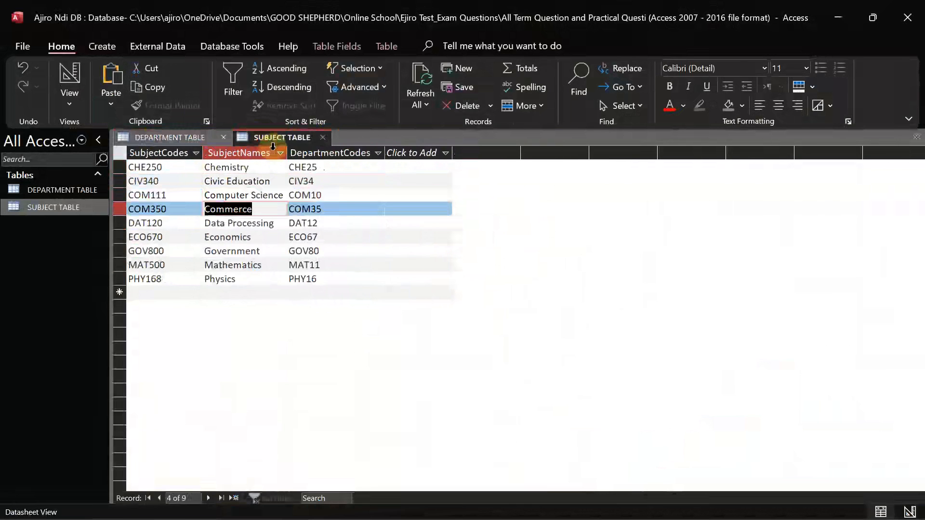
{"action": "left_click_drag", "start_coordinate": [278, 223], "coordinate": [193, 216]}
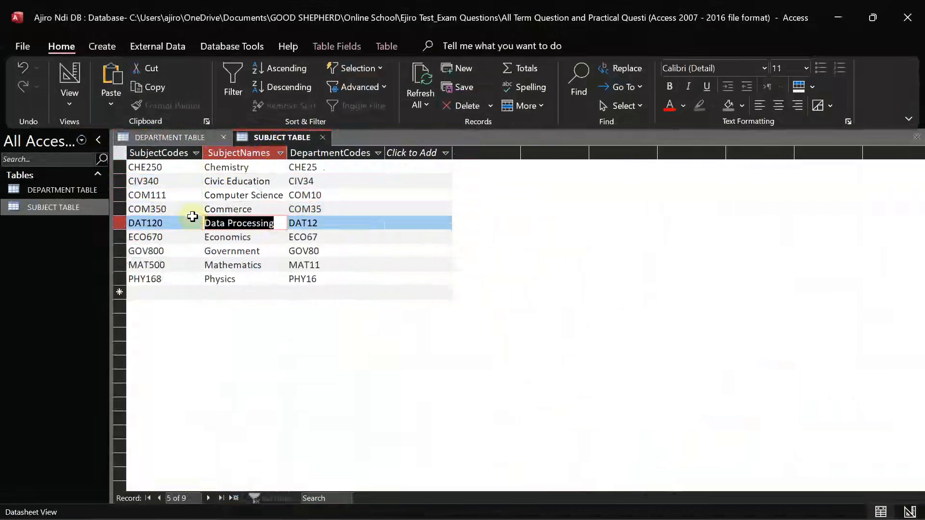
{"action": "left_click", "coordinate": [172, 137]}
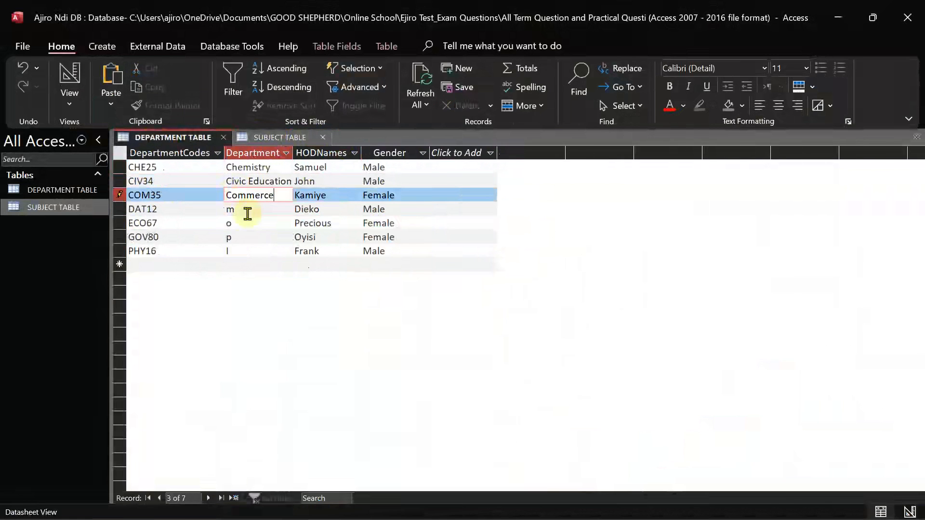
{"action": "left_click", "coordinate": [221, 208]}
{"action": "type", "text": "Processing"}
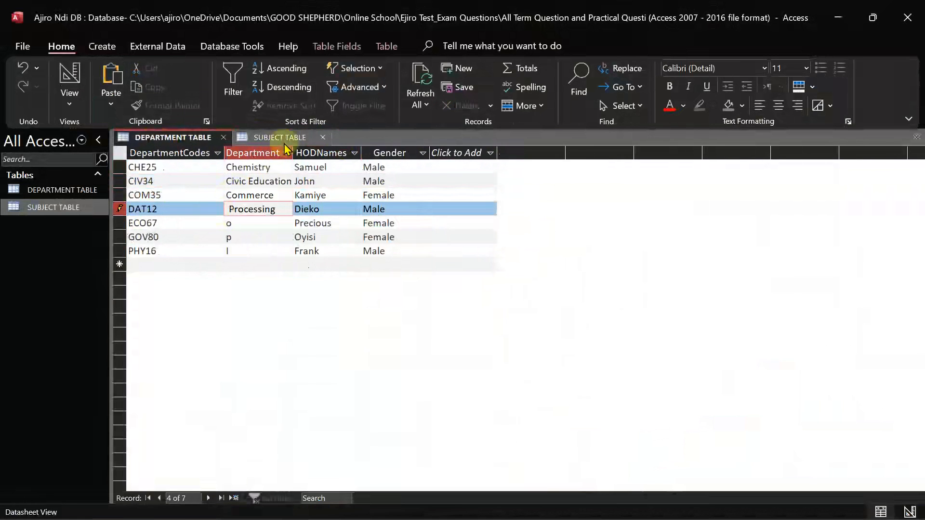
Paste Economics as ECO67's department name and autofit the DepartmentNames column
{"action": "left_click", "coordinate": [279, 140]}
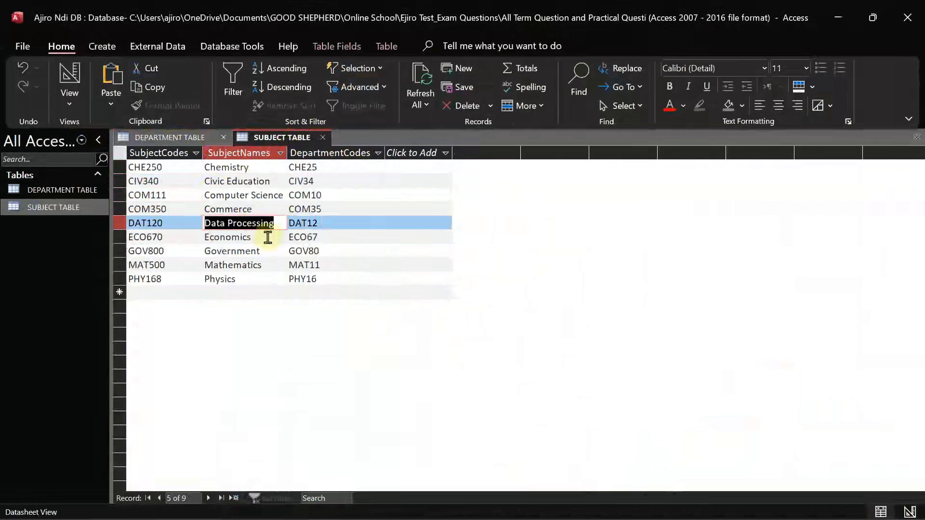
{"action": "left_click_drag", "start_coordinate": [268, 236], "coordinate": [200, 235]}
{"action": "key", "text": "ctrl+c"}
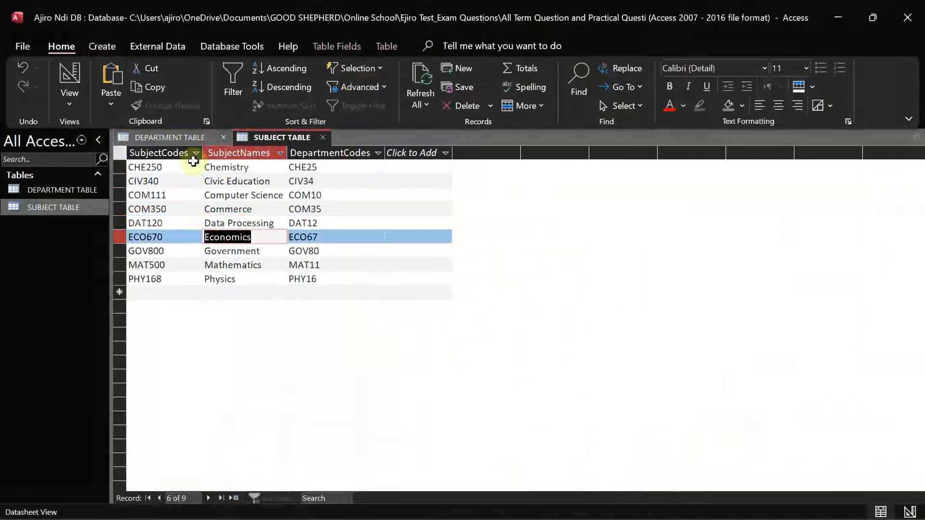
{"action": "left_click", "coordinate": [189, 140]}
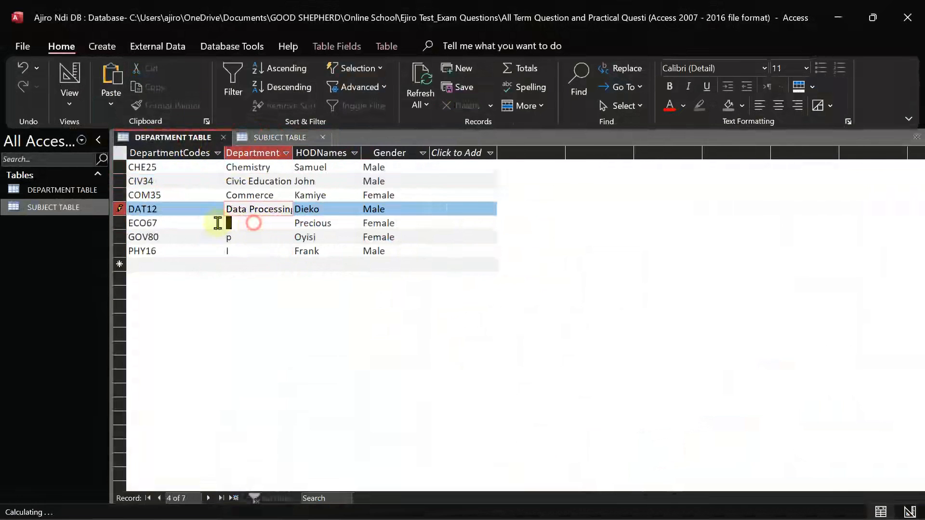
{"action": "left_click_drag", "start_coordinate": [232, 223], "coordinate": [217, 223]}
{"action": "key", "text": "ctrl+v"}
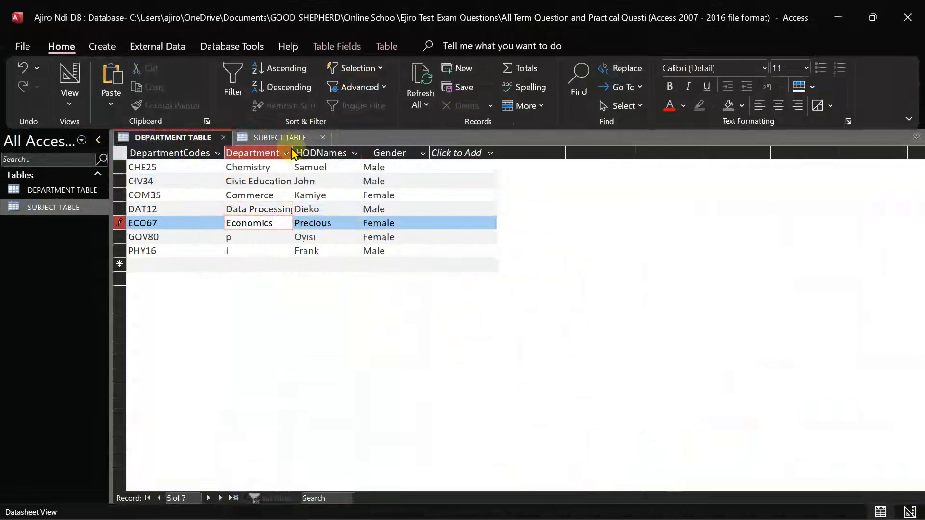
{"action": "double_click", "coordinate": [293, 147]}
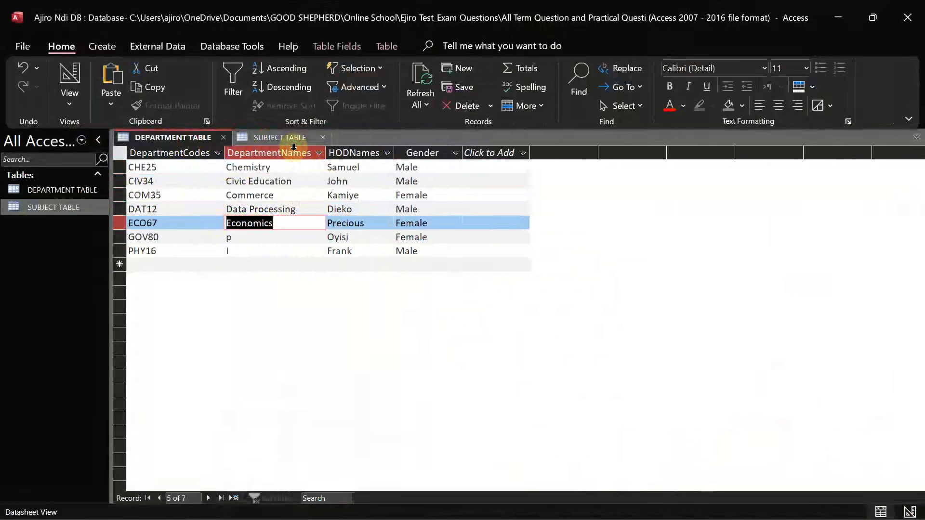
{"action": "left_click", "coordinate": [256, 237]}
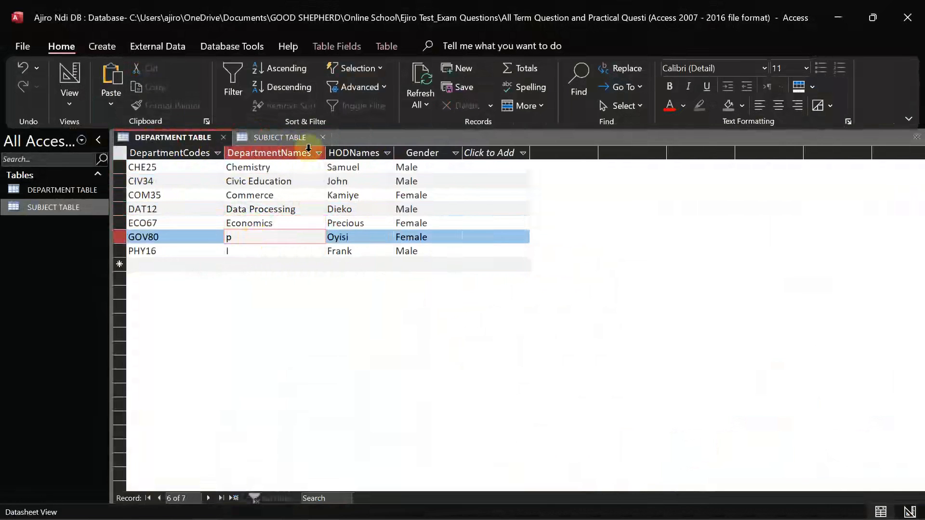
Copy Government and Physics into the GOV80 and PHY16 department names
{"action": "left_click", "coordinate": [287, 138]}
{"action": "left_click_drag", "start_coordinate": [260, 249], "coordinate": [192, 254]}
{"action": "key", "text": "ctrl+c"}
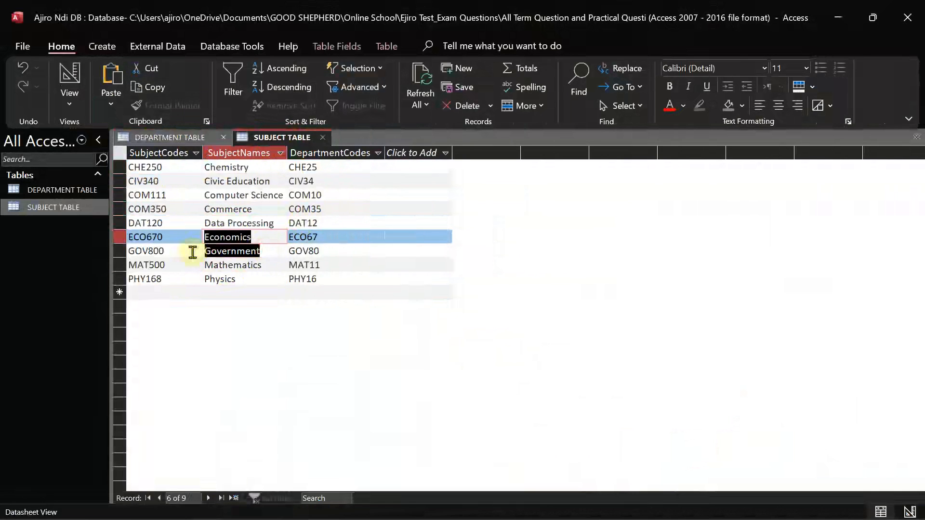
{"action": "left_click", "coordinate": [173, 138]}
{"action": "left_click", "coordinate": [245, 236]}
{"action": "key", "text": "ctrl+v"}
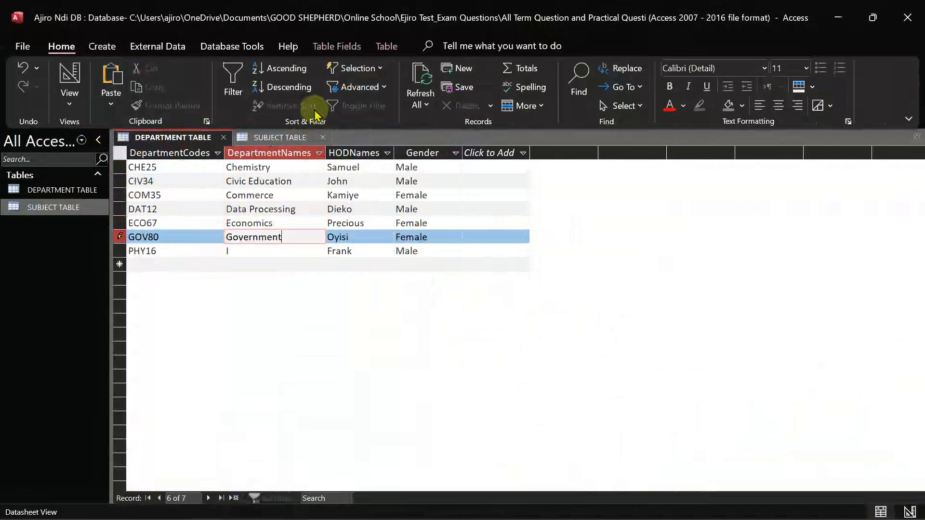
{"action": "left_click", "coordinate": [270, 138]}
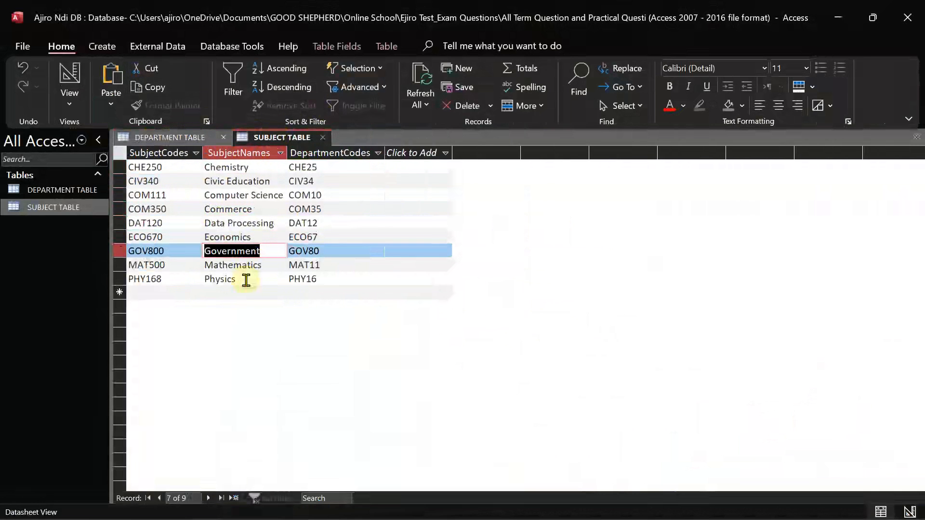
{"action": "left_click", "coordinate": [203, 279]}
{"action": "key", "text": "ctrl+c"}
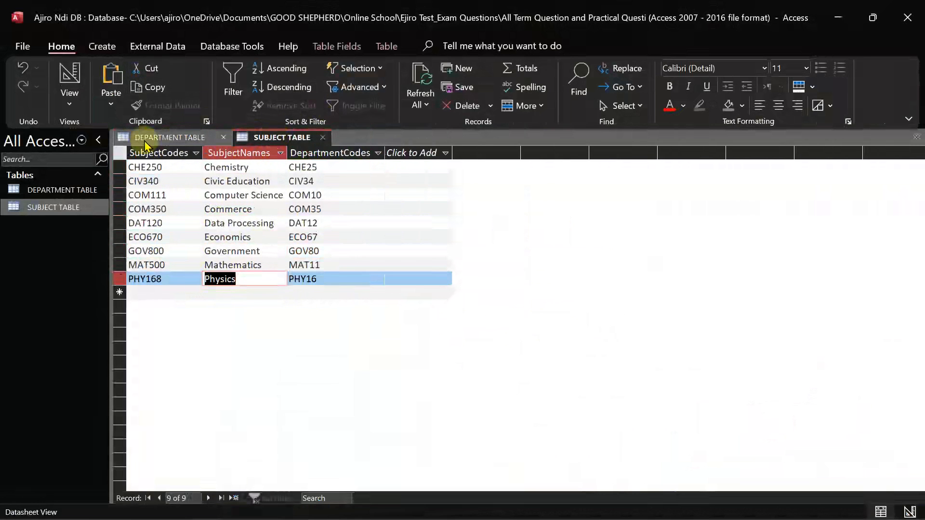
{"action": "left_click", "coordinate": [146, 140]}
{"action": "left_click", "coordinate": [227, 251]}
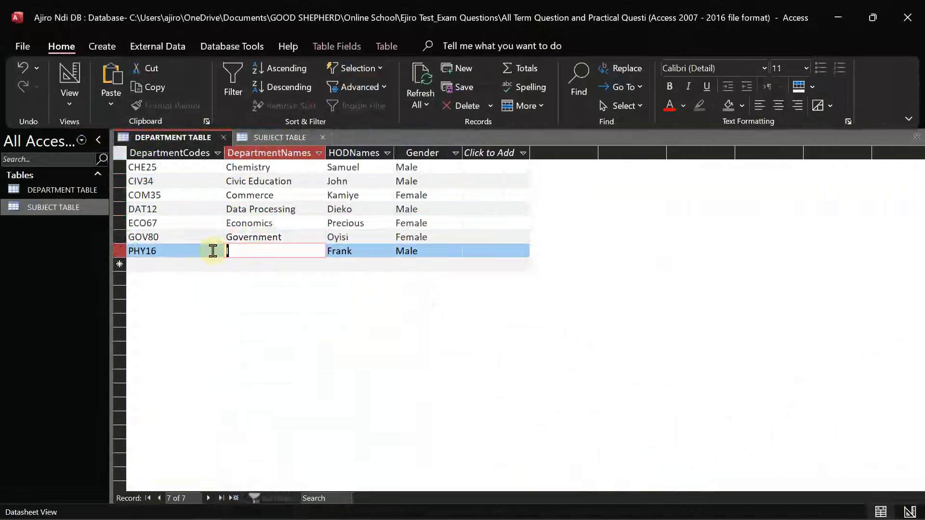
{"action": "key", "text": "ctrl+v"}
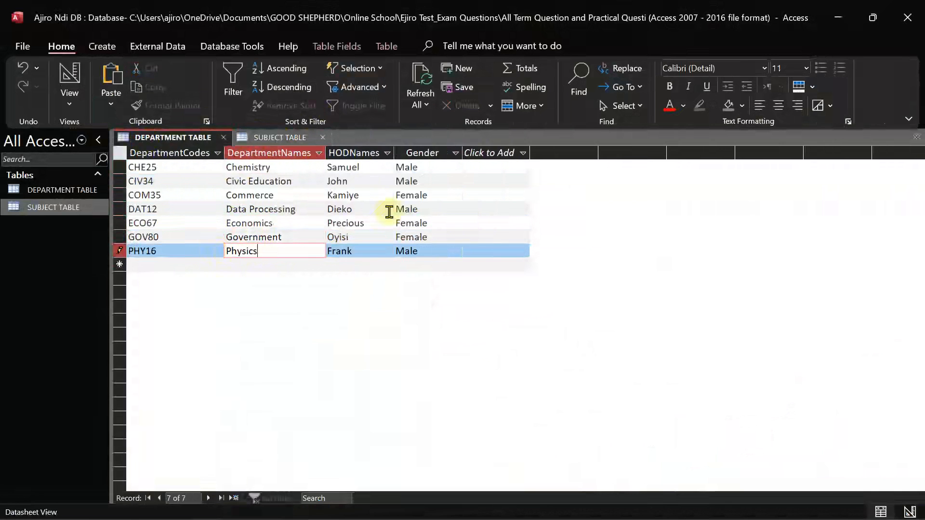
{"action": "left_click", "coordinate": [389, 212]}
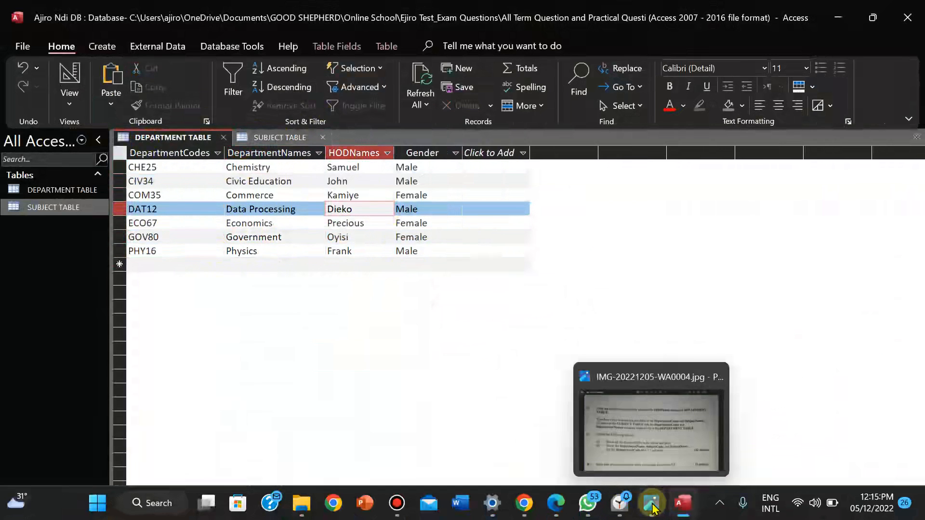
Reread the exam question, then browse DEPARTMENT TABLE's options and views without changing anything
{"action": "left_click", "coordinate": [652, 505]}
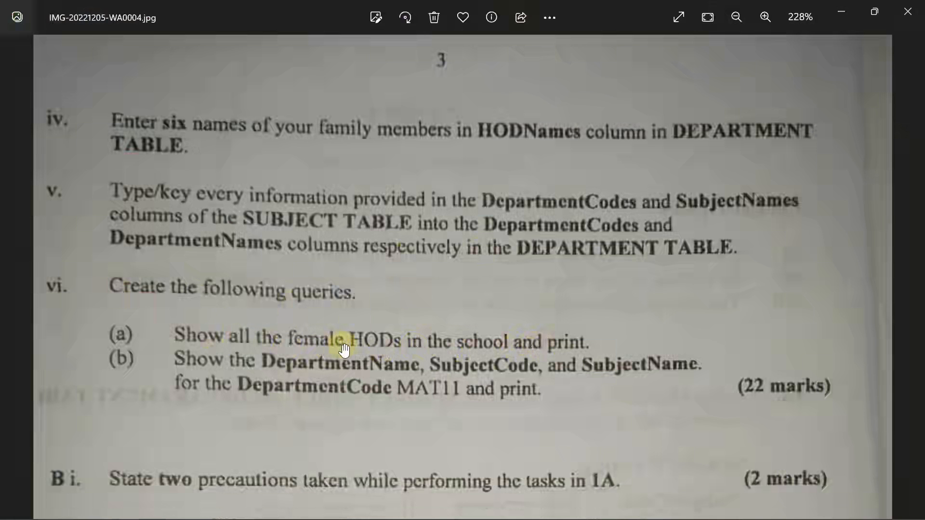
{"action": "mouse_move", "coordinate": [592, 518]}
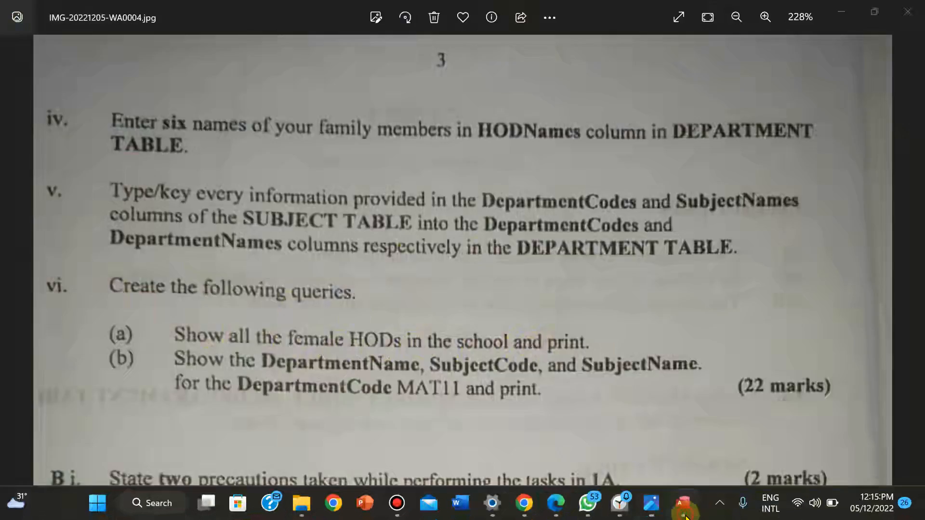
{"action": "left_click", "coordinate": [686, 515]}
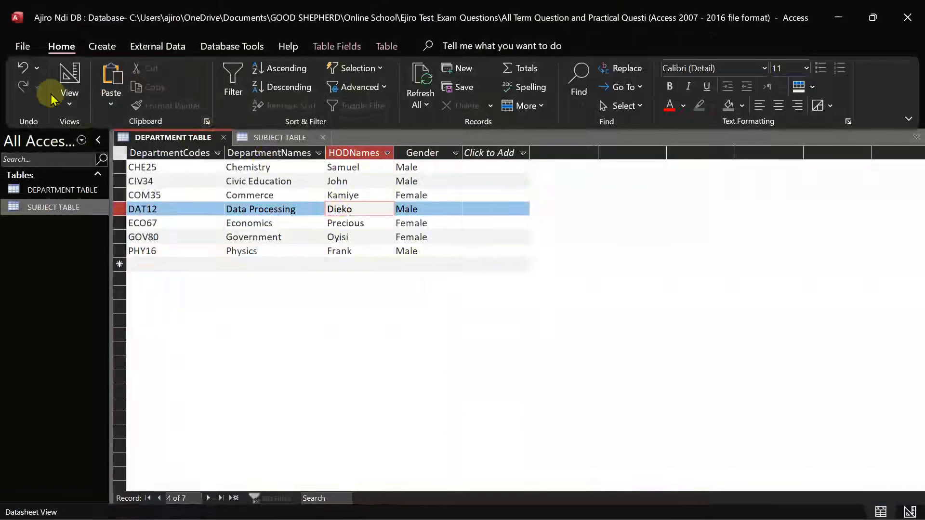
{"action": "right_click", "coordinate": [149, 140]}
{"action": "key", "text": "Escape"}
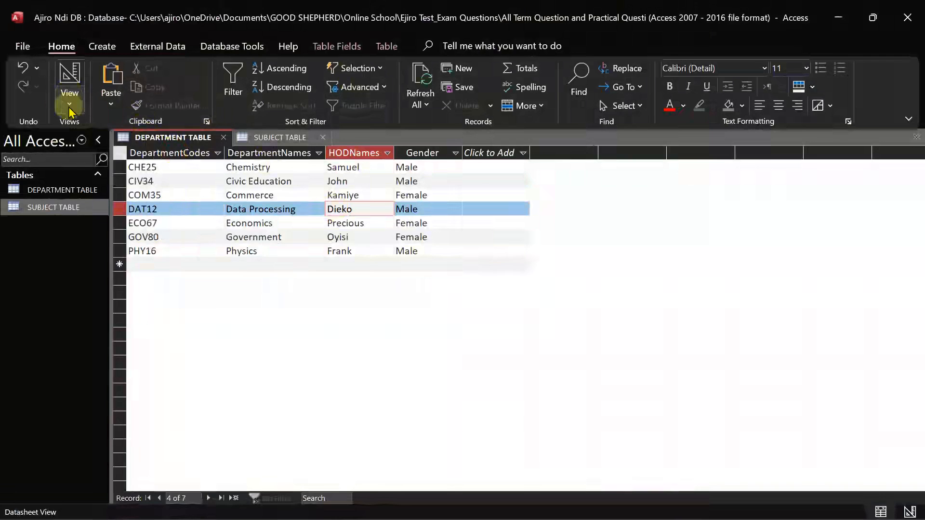
{"action": "left_click", "coordinate": [69, 104]}
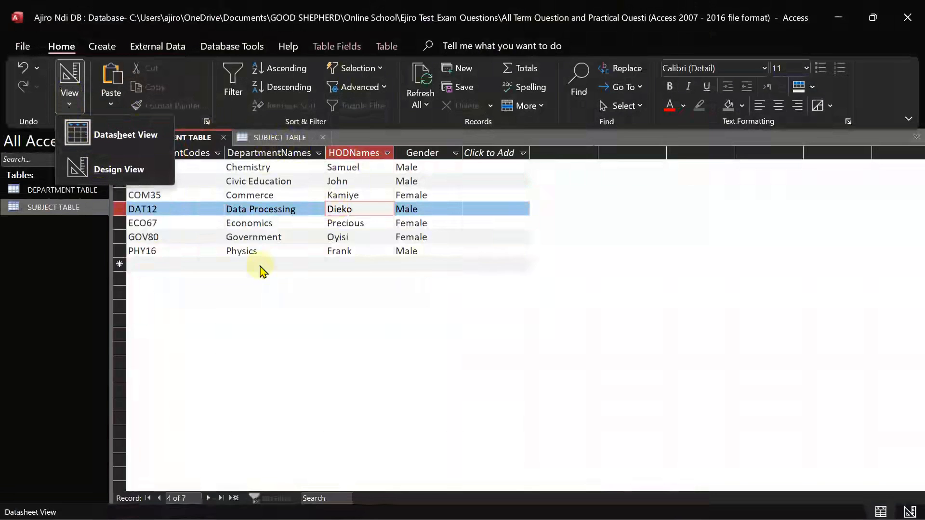
{"action": "left_click", "coordinate": [165, 197]}
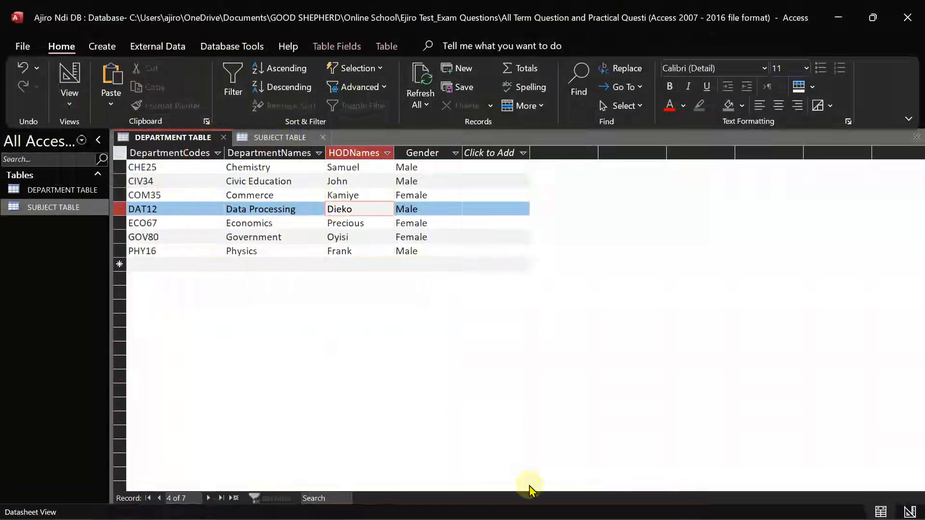
After rechecking the exam question, close DEPARTMENT TABLE and then SUBJECT TABLE
{"action": "mouse_move", "coordinate": [685, 516]}
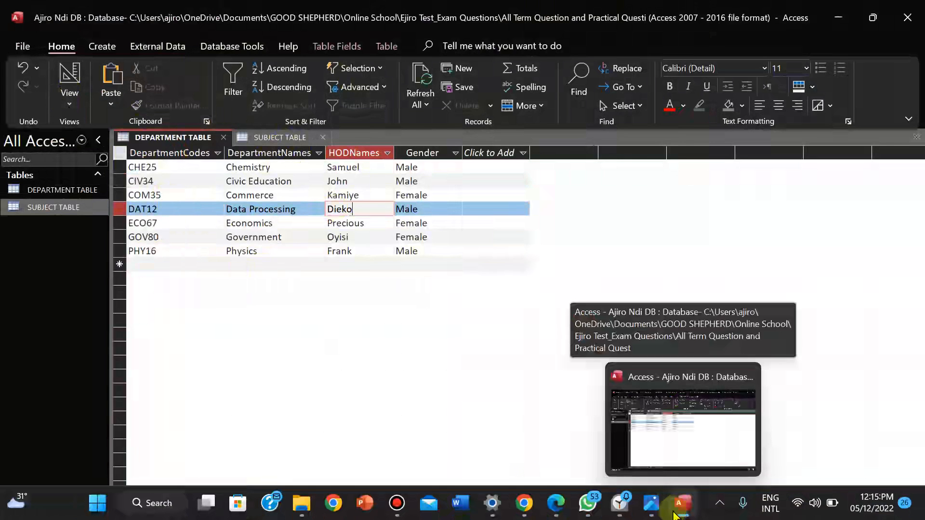
{"action": "left_click", "coordinate": [658, 510]}
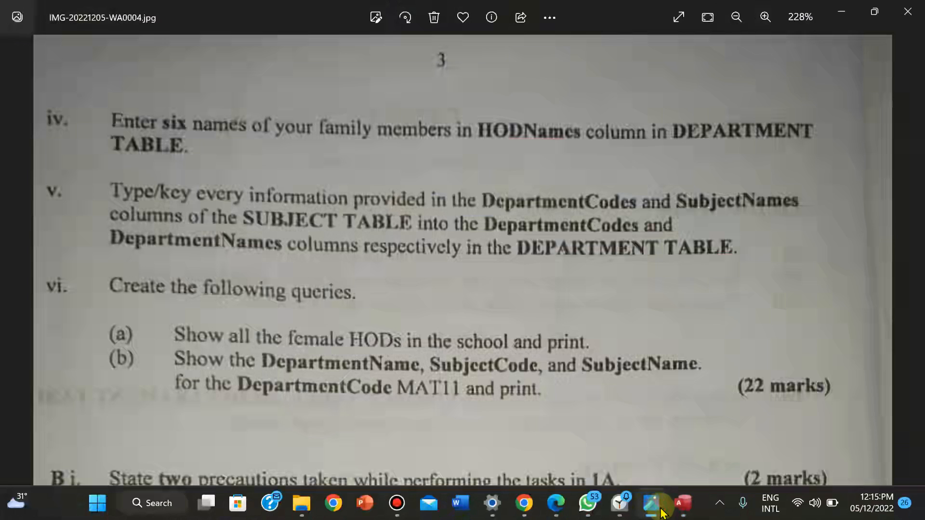
{"action": "left_click", "coordinate": [683, 504]}
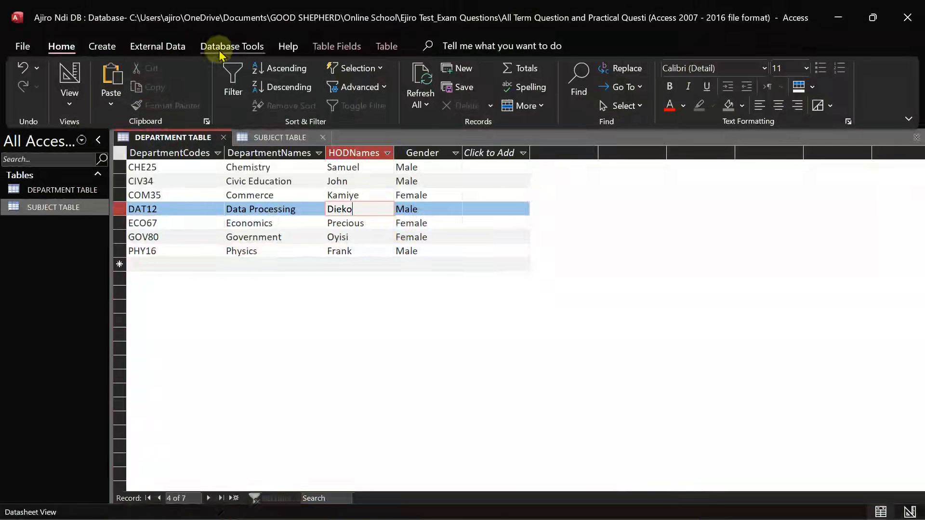
{"action": "right_click", "coordinate": [167, 138]}
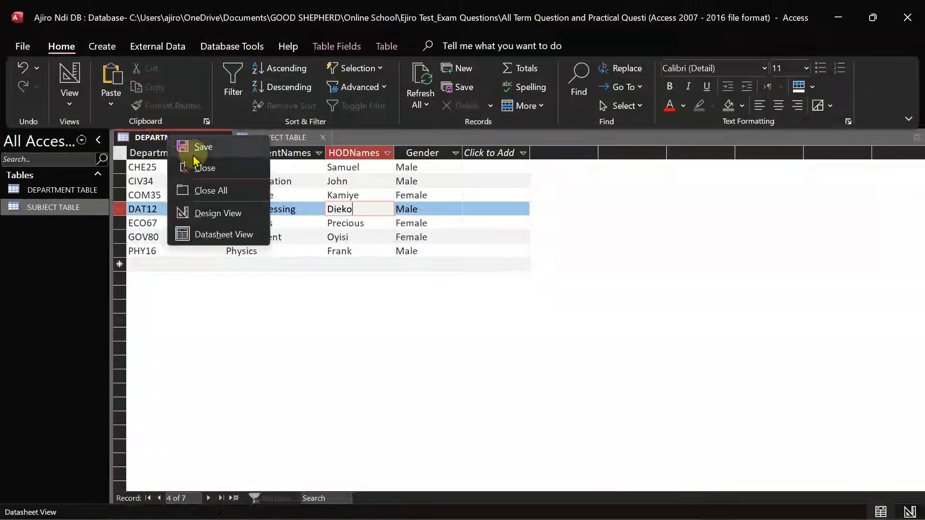
{"action": "left_click", "coordinate": [198, 168]}
{"action": "right_click", "coordinate": [167, 140]}
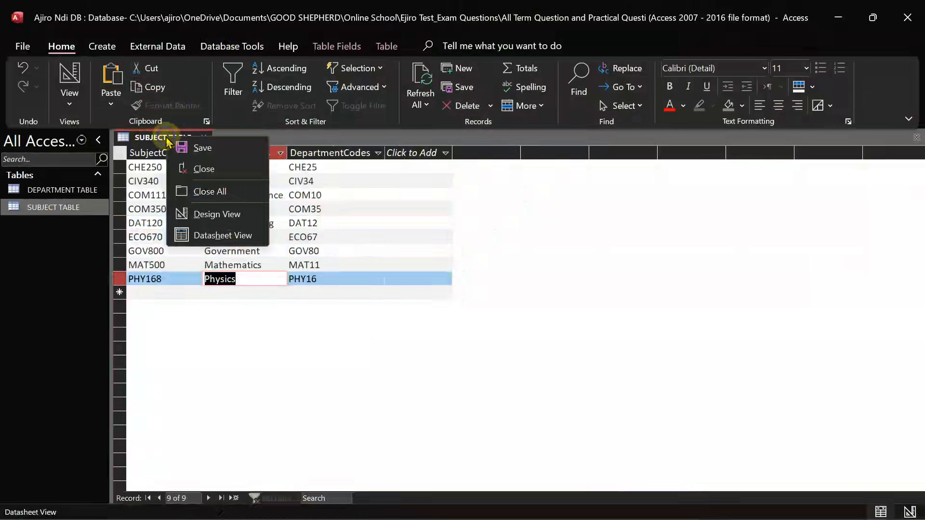
{"action": "left_click", "coordinate": [195, 168]}
{"action": "left_click", "coordinate": [231, 48]}
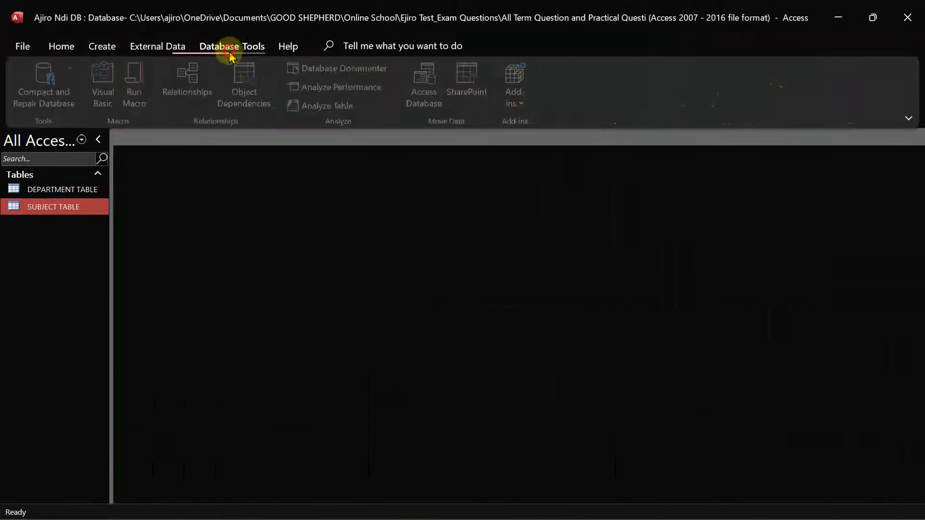
Add DEPARTMENT TABLE and SUBJECT TABLE to the Relationships layout
{"action": "left_click", "coordinate": [188, 76]}
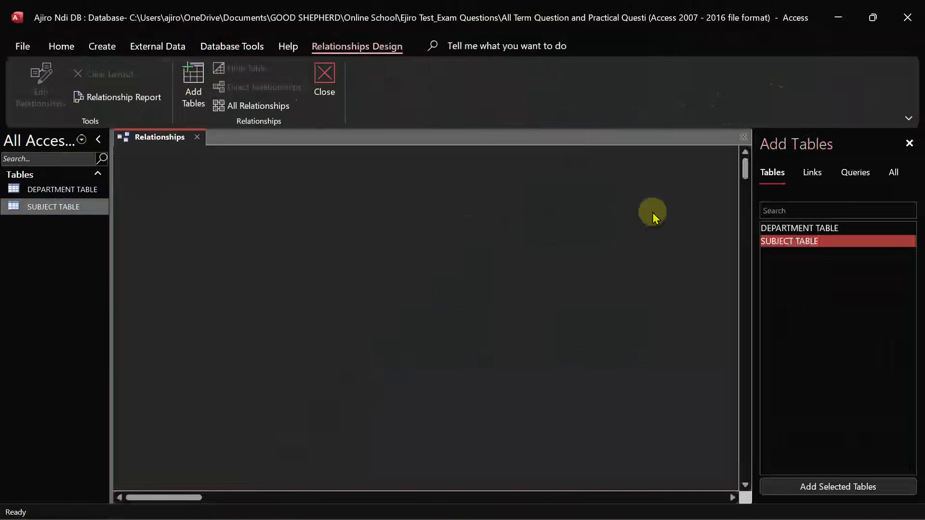
{"action": "left_click", "coordinate": [801, 229], "text": "ctrl"}
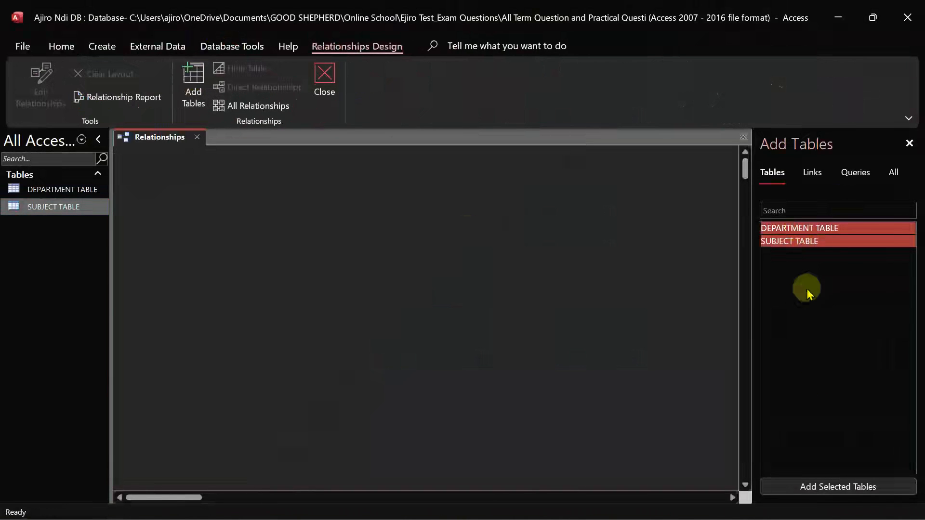
{"action": "left_click", "coordinate": [822, 487]}
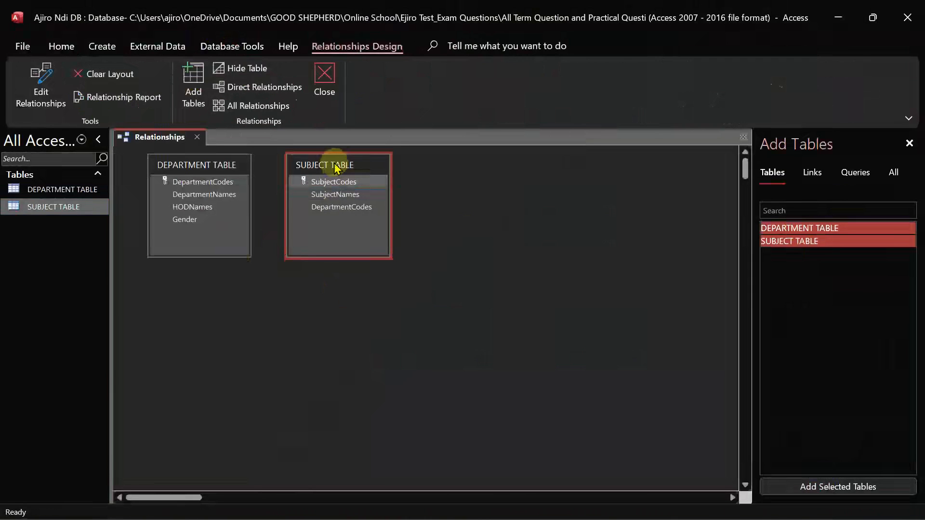
{"action": "left_click_drag", "start_coordinate": [337, 167], "coordinate": [364, 167]}
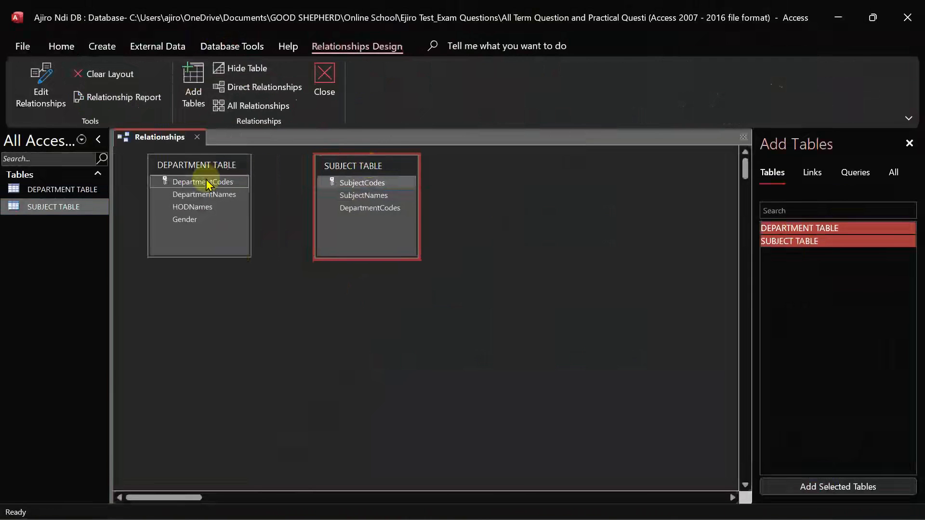
Create a one-to-many relationship on DepartmentCodes between DEPARTMENT TABLE and SUBJECT TABLE
{"action": "left_click_drag", "start_coordinate": [234, 193], "coordinate": [355, 211]}
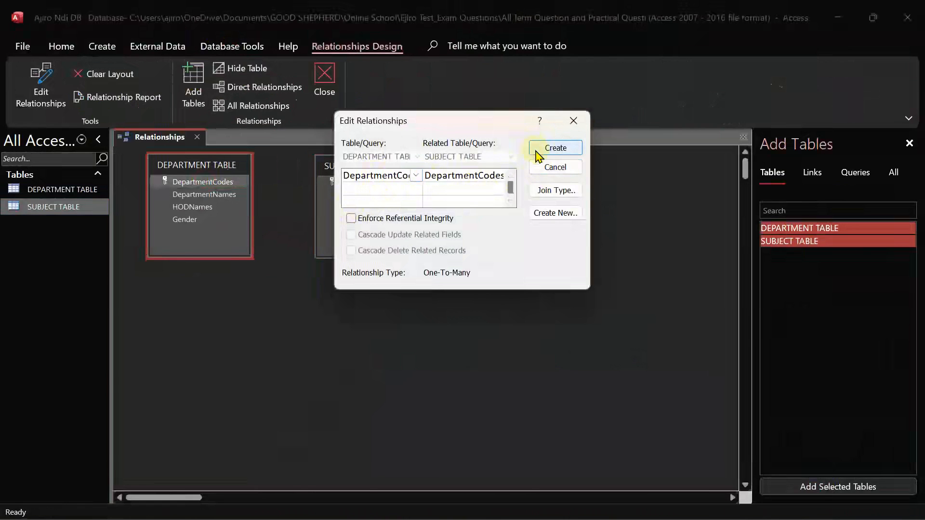
{"action": "left_click", "coordinate": [572, 126]}
{"action": "left_click_drag", "start_coordinate": [351, 159], "coordinate": [197, 287]}
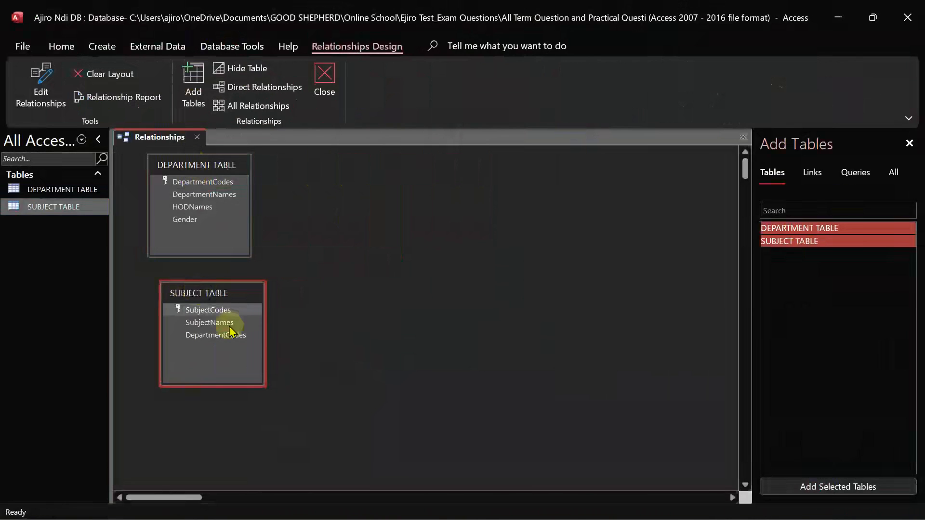
{"action": "left_click_drag", "start_coordinate": [212, 291], "coordinate": [367, 170]}
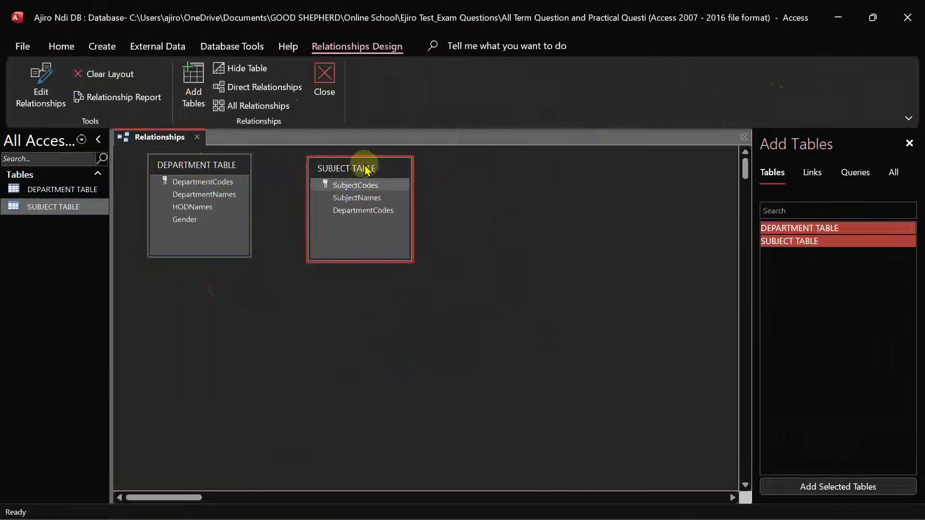
{"action": "left_click_drag", "start_coordinate": [227, 182], "coordinate": [349, 214]}
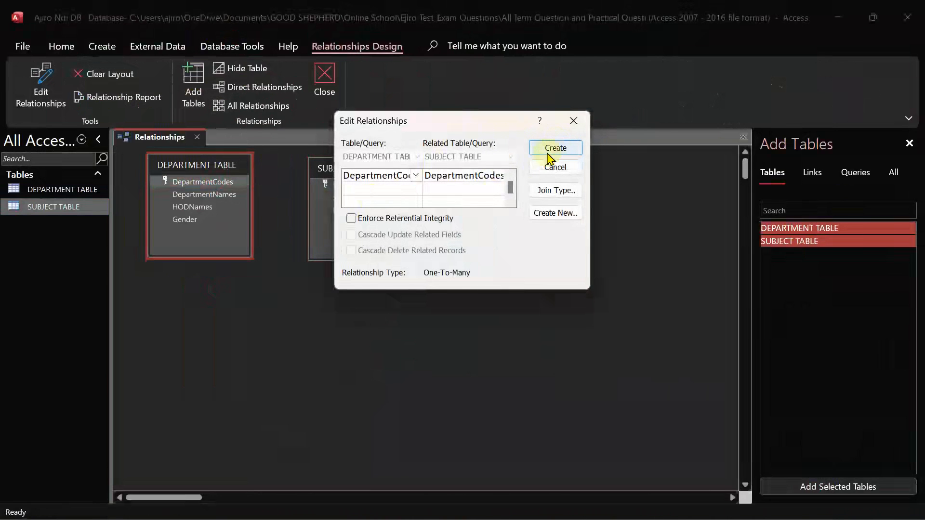
{"action": "left_click", "coordinate": [549, 150]}
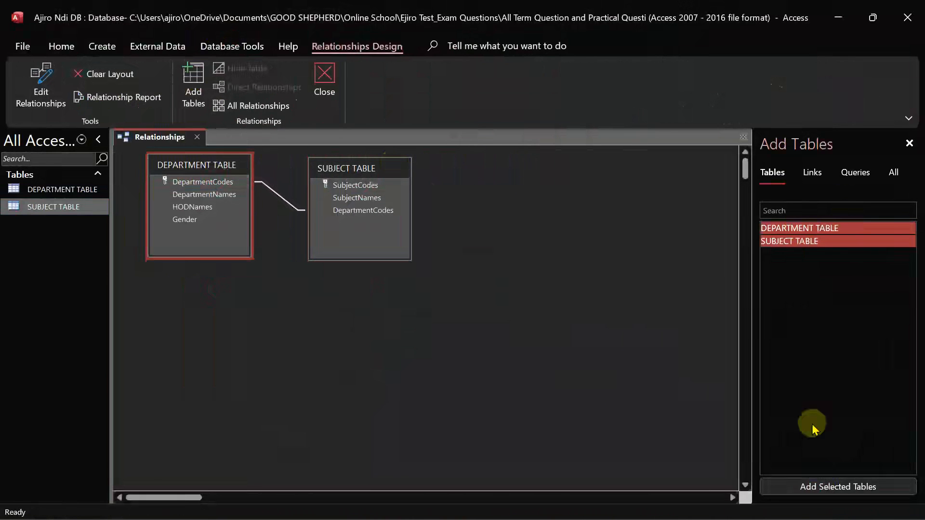
Close the Add Tables pane and the Relationships window, saving the layout
{"action": "left_click", "coordinate": [909, 143]}
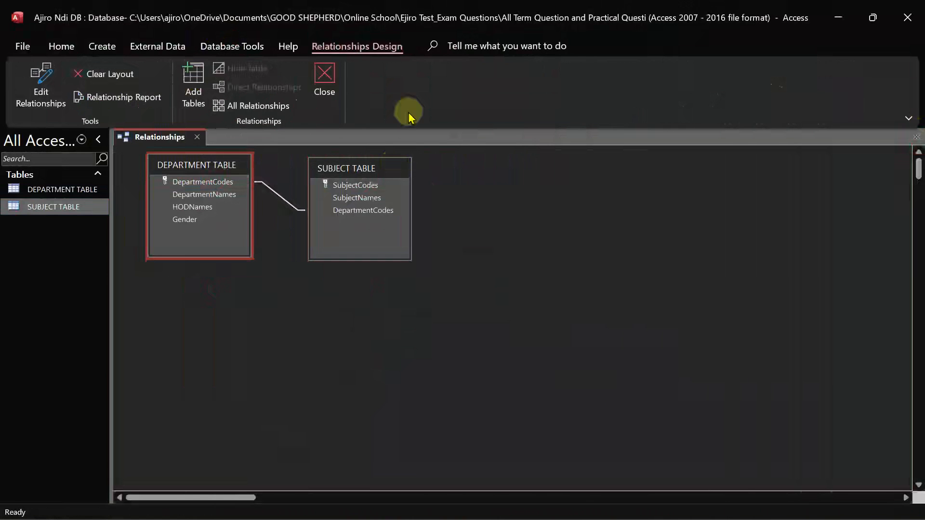
{"action": "left_click", "coordinate": [312, 91]}
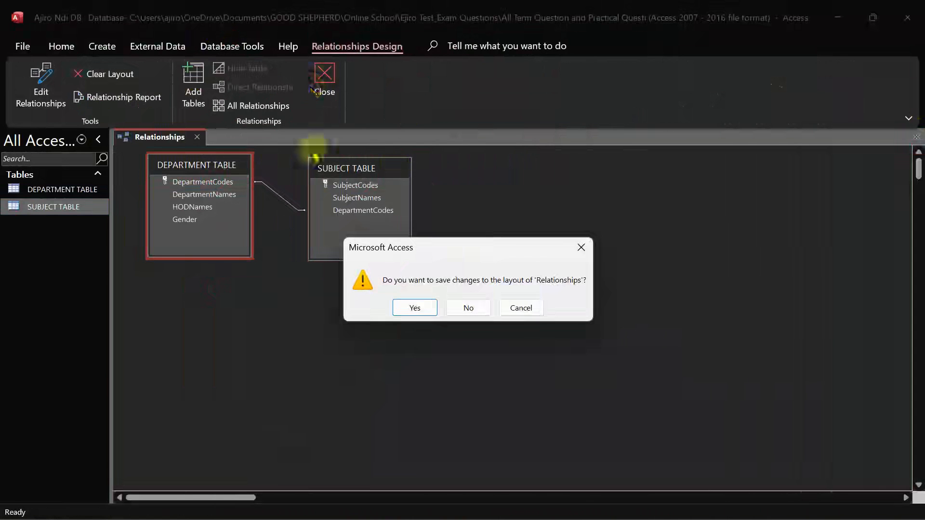
{"action": "left_click", "coordinate": [414, 308]}
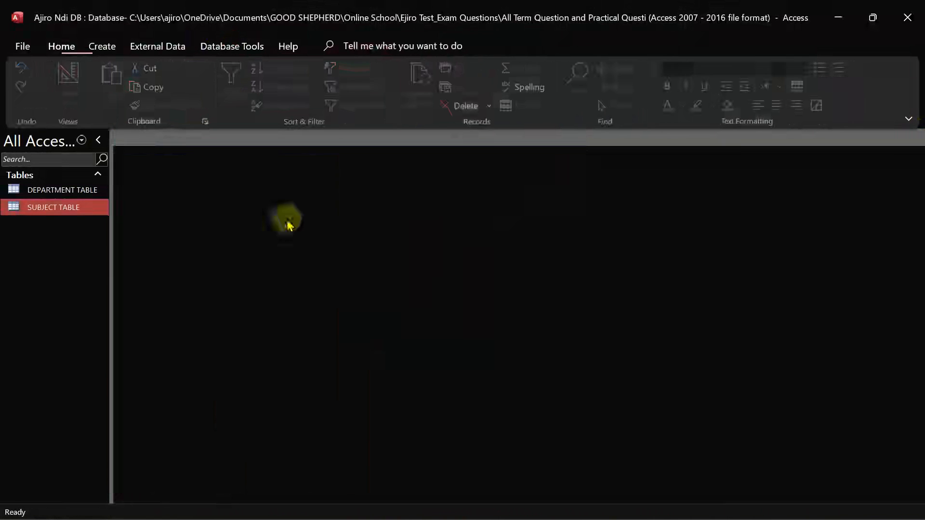
Open DEPARTMENT TABLE and expand then collapse the CHE25 and COM35 related subjects
{"action": "double_click", "coordinate": [61, 189]}
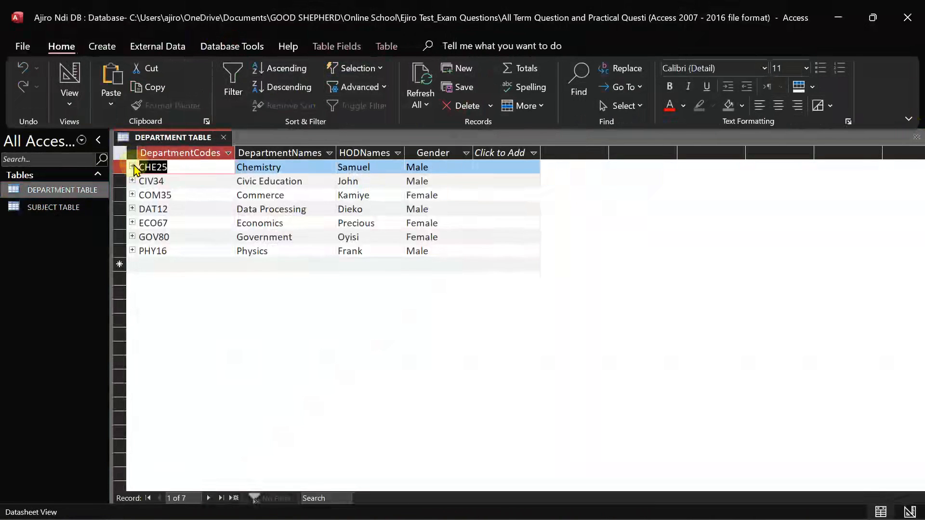
{"action": "left_click", "coordinate": [132, 167]}
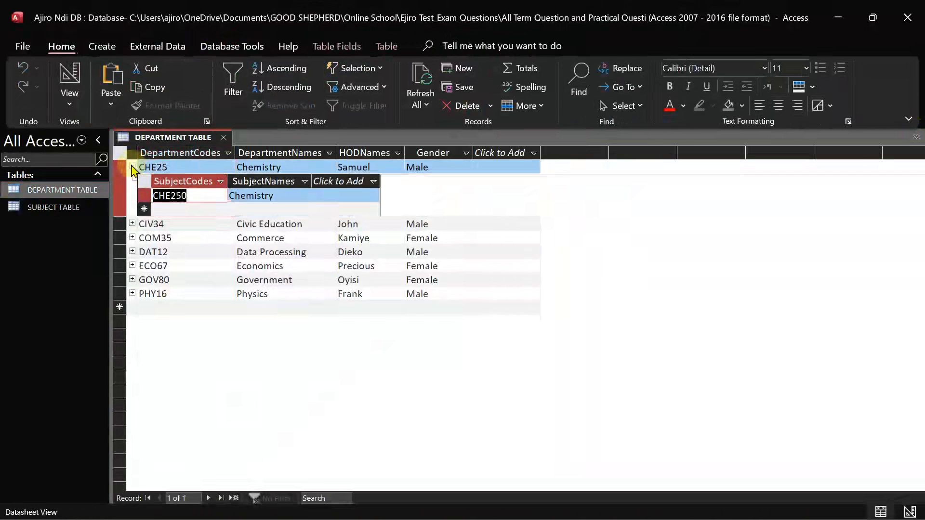
{"action": "left_click", "coordinate": [132, 167]}
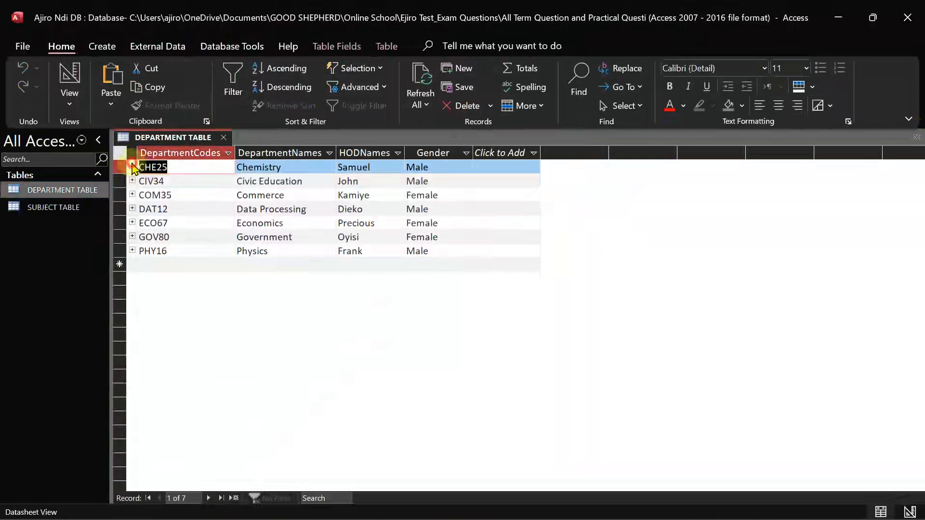
{"action": "left_click", "coordinate": [132, 196]}
{"action": "left_click", "coordinate": [132, 195]}
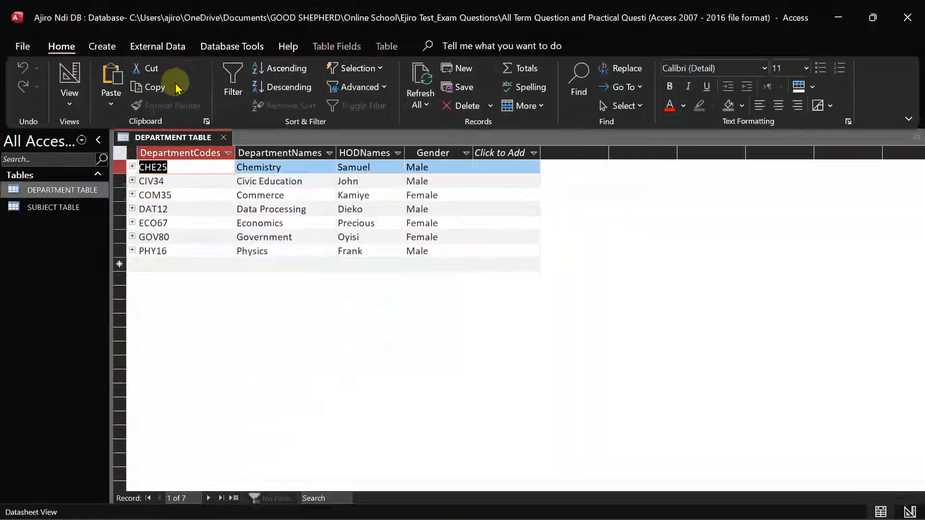
Switch DEPARTMENT TABLE between Design View and Datasheet View, ending in Datasheet View
{"action": "left_click", "coordinate": [64, 94]}
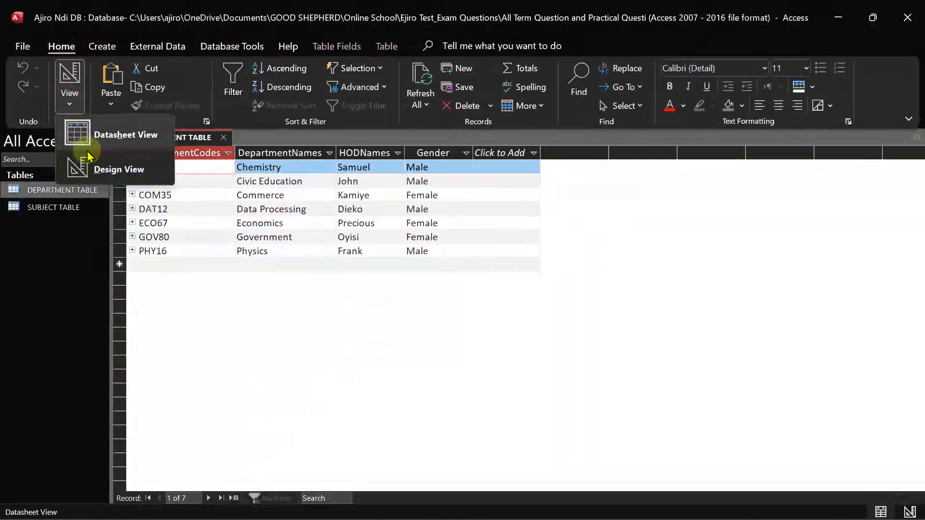
{"action": "left_click", "coordinate": [116, 167]}
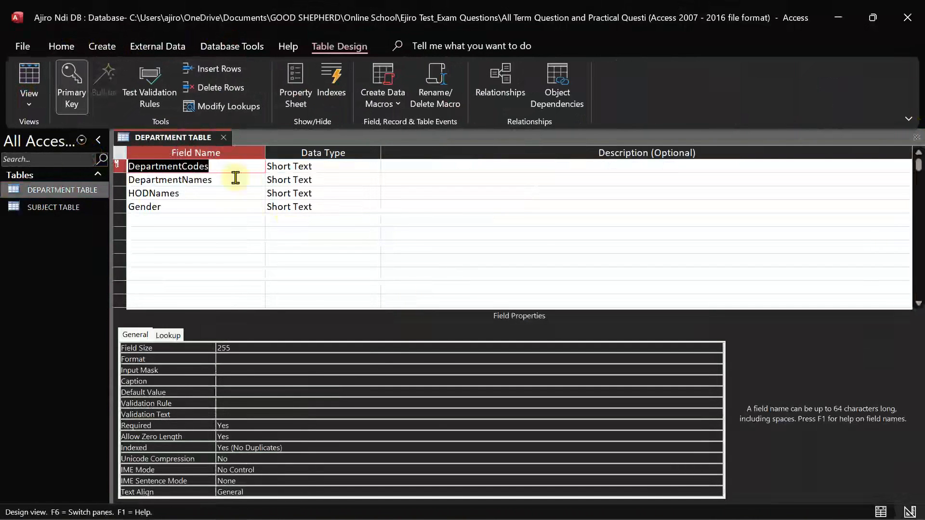
{"action": "left_click", "coordinate": [29, 99]}
{"action": "left_click", "coordinate": [55, 136]}
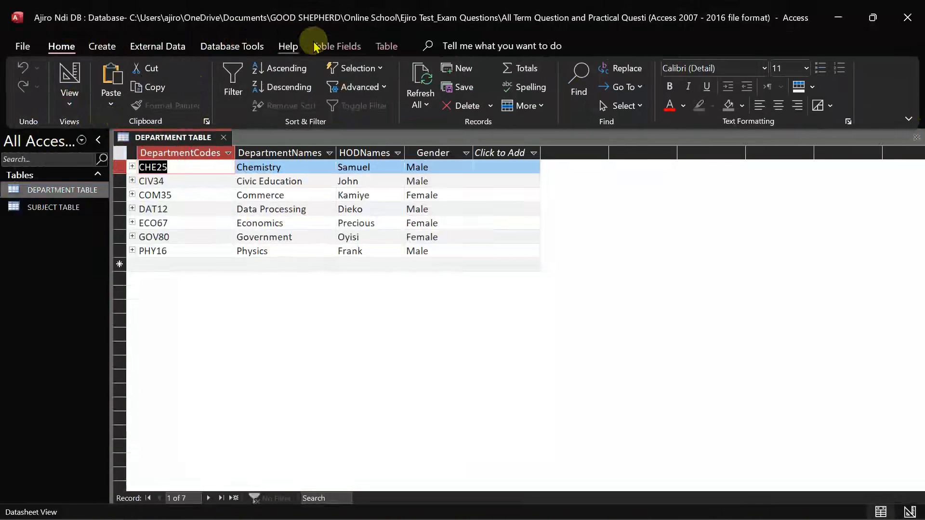
{"action": "left_click", "coordinate": [332, 45]}
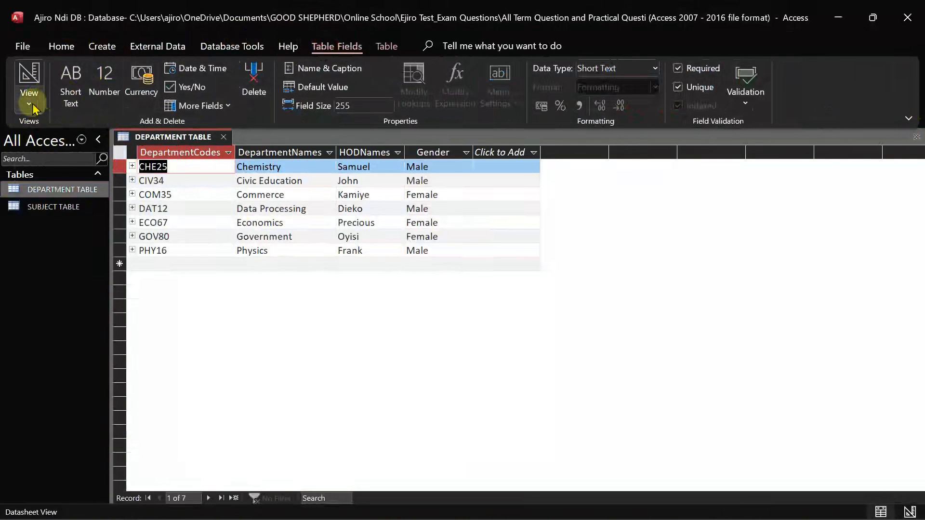
{"action": "left_click", "coordinate": [33, 99]}
{"action": "left_click", "coordinate": [57, 169]}
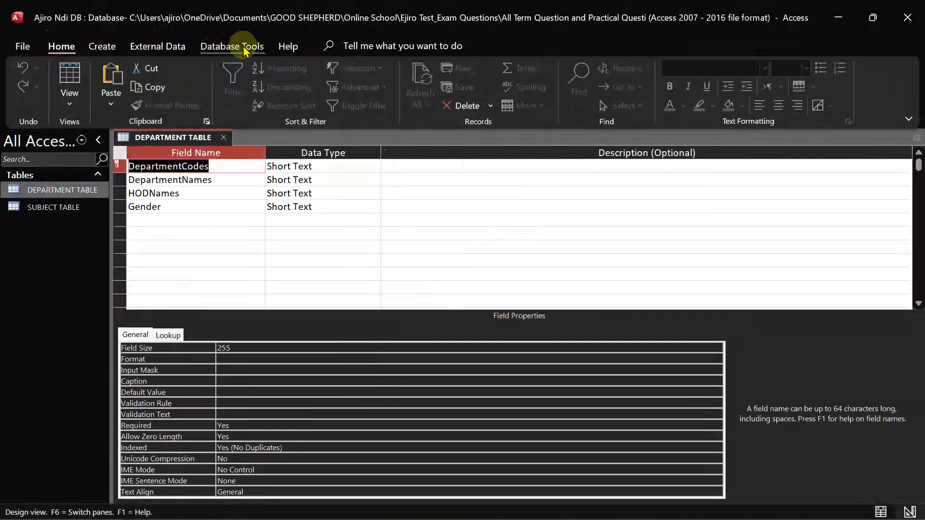
{"action": "left_click", "coordinate": [69, 99]}
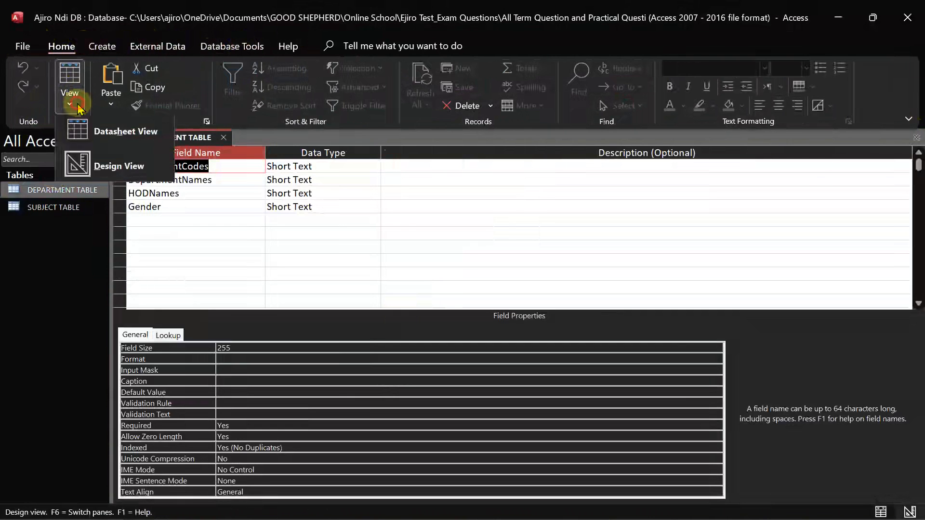
{"action": "left_click", "coordinate": [111, 162]}
{"action": "left_click", "coordinate": [26, 101]}
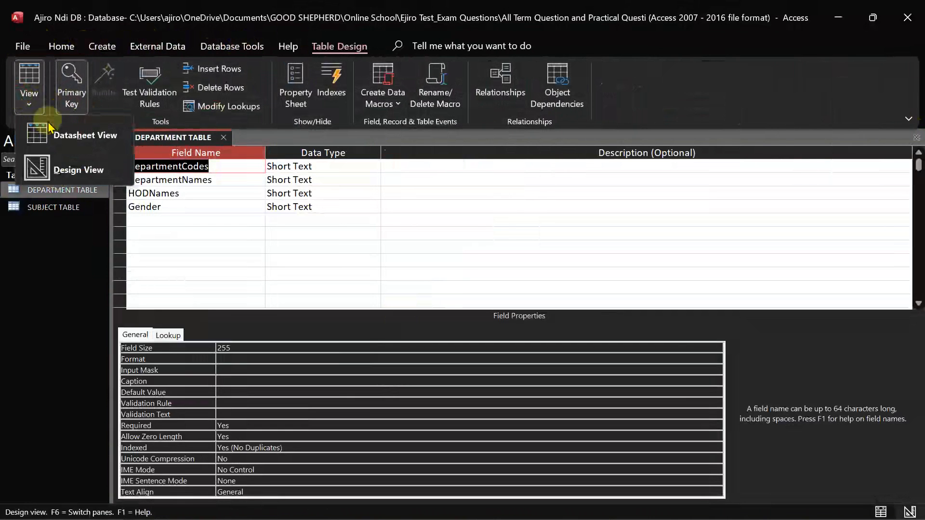
{"action": "left_click", "coordinate": [51, 131]}
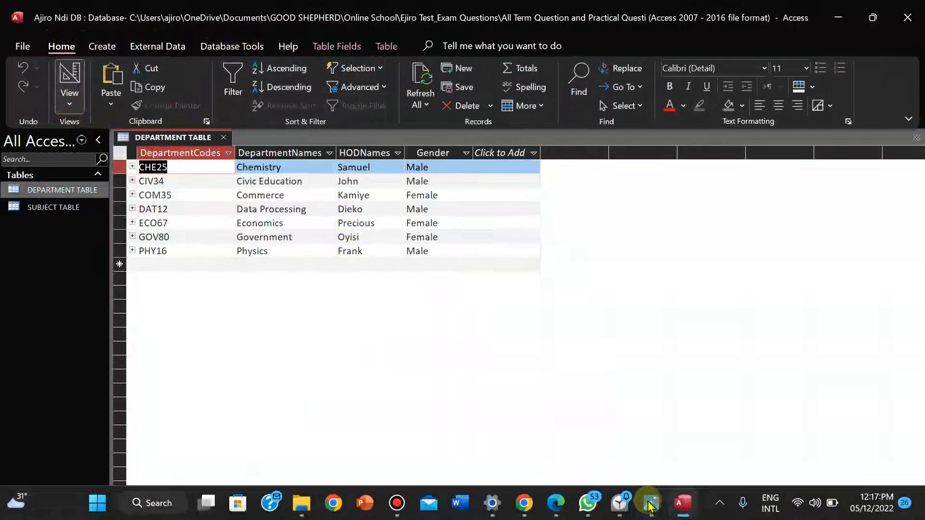
{"action": "mouse_move", "coordinate": [631, 504]}
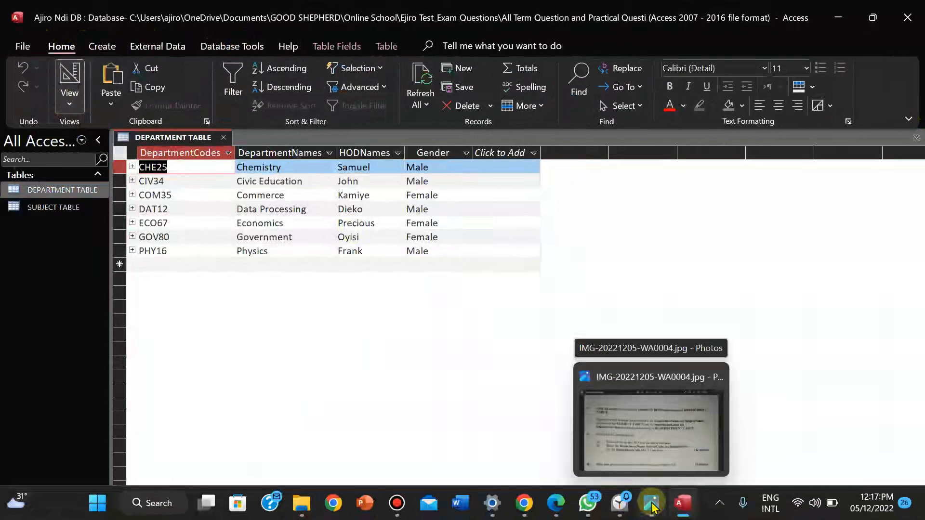
Reread part vi's MAT11 query question in Photos, then return to Access's Create tools
{"action": "left_click", "coordinate": [630, 402]}
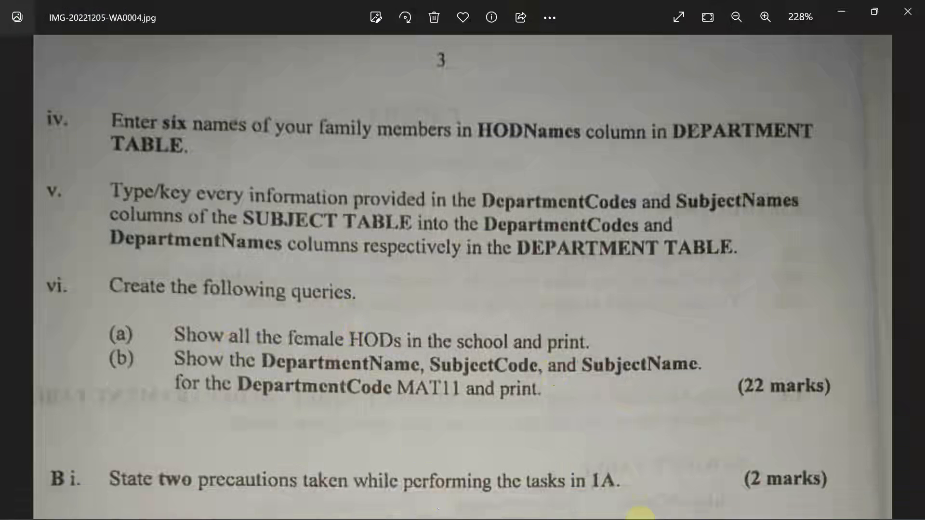
{"action": "left_click", "coordinate": [680, 506]}
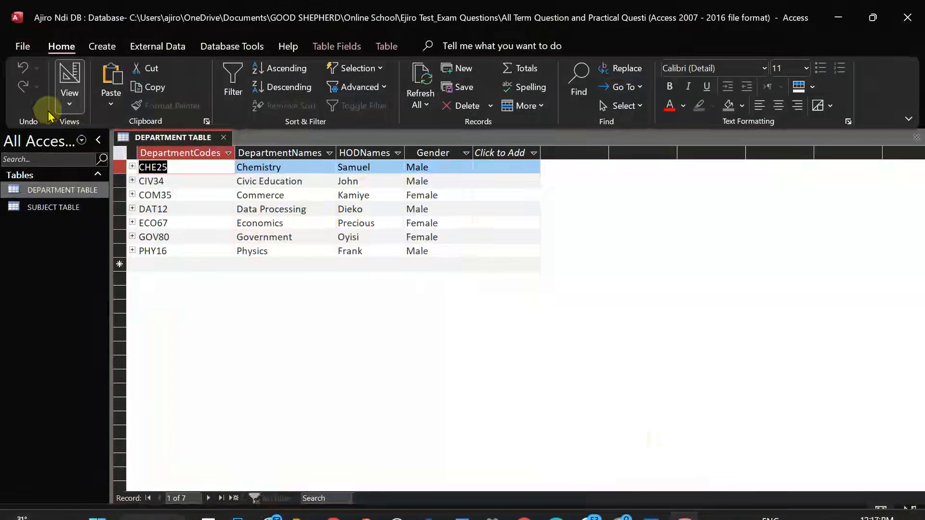
{"action": "left_click", "coordinate": [102, 45]}
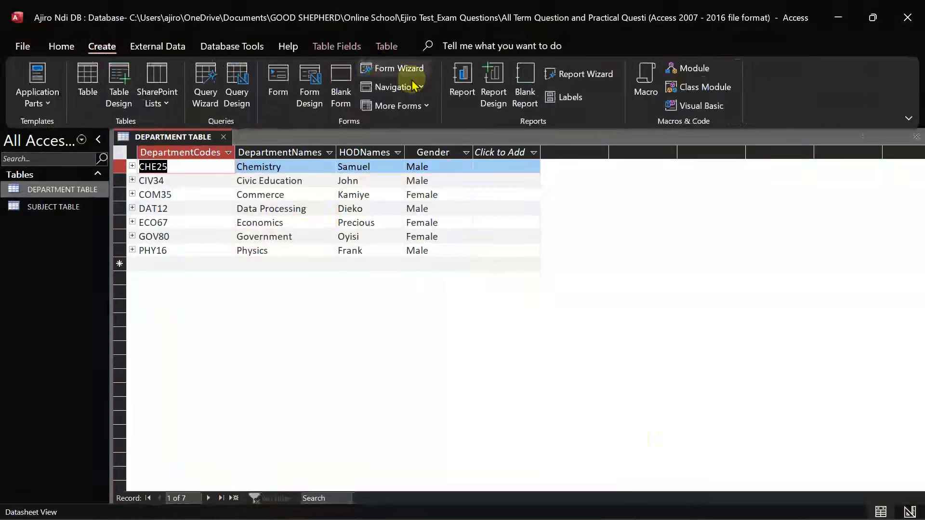
Start the Simple Query Wizard and add SubjectCodes and SubjectNames from SUBJECT TABLE
{"action": "left_click", "coordinate": [205, 82]}
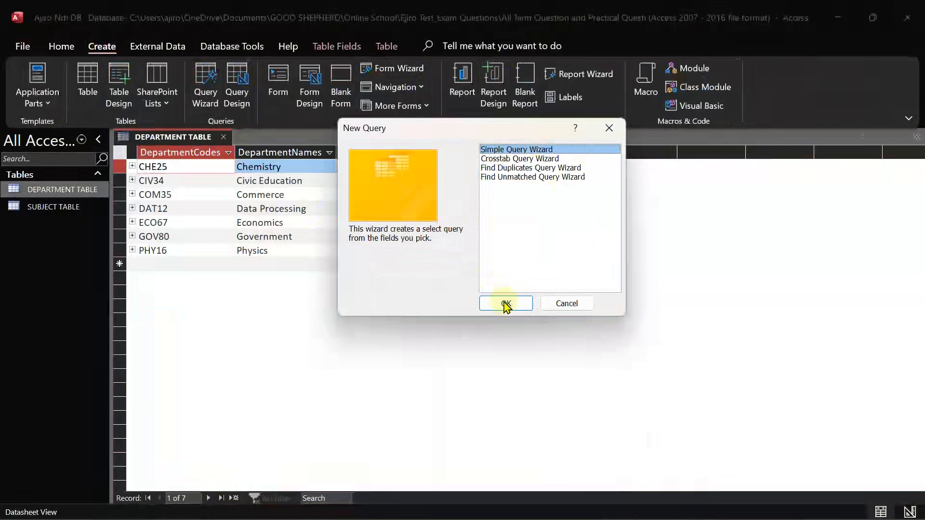
{"action": "left_click", "coordinate": [504, 303]}
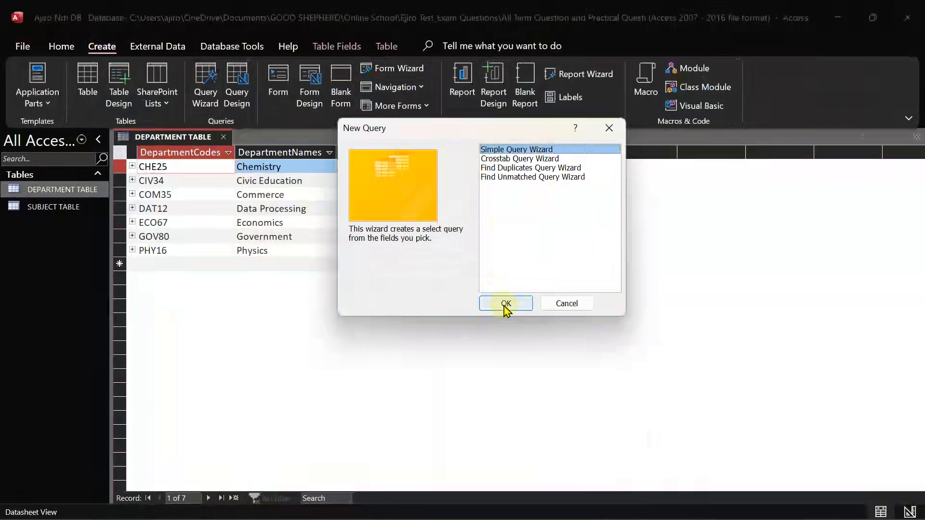
{"action": "left_click", "coordinate": [506, 303]}
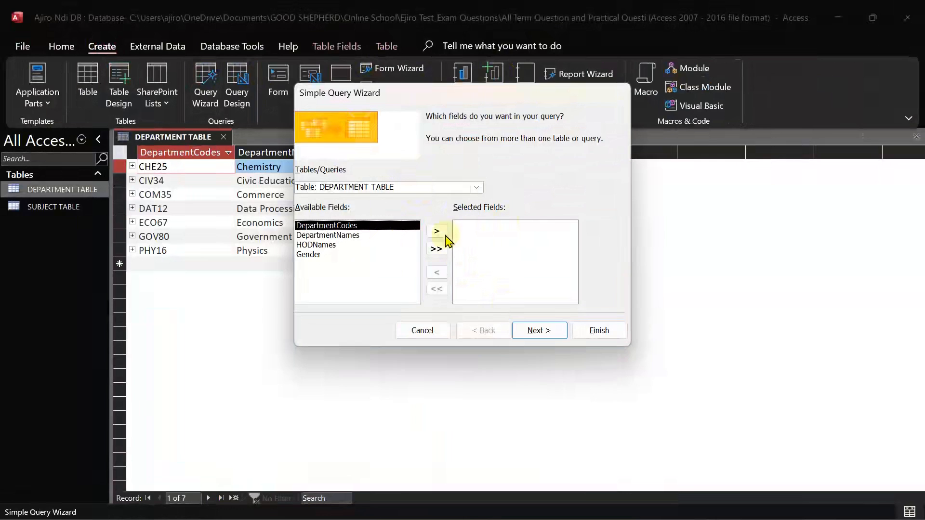
{"action": "left_click", "coordinate": [478, 189]}
{"action": "left_click", "coordinate": [437, 209]}
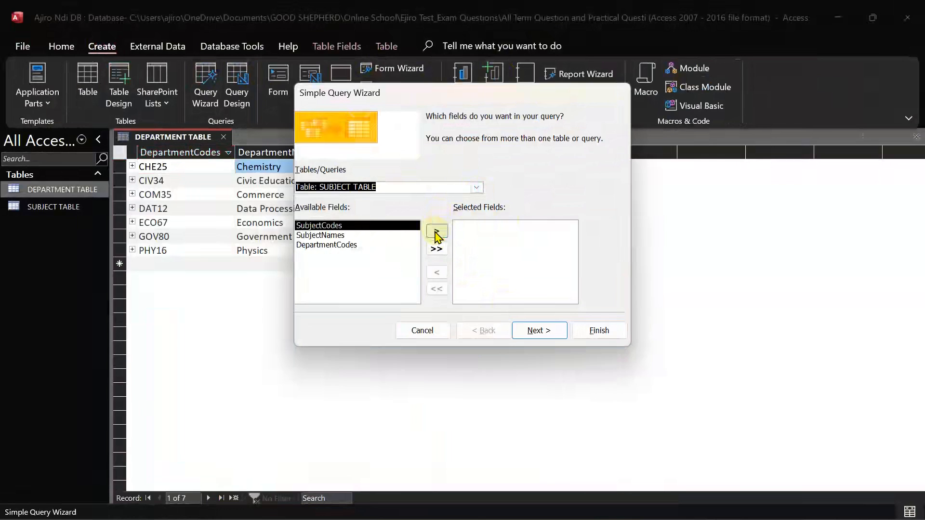
{"action": "left_click", "coordinate": [436, 234]}
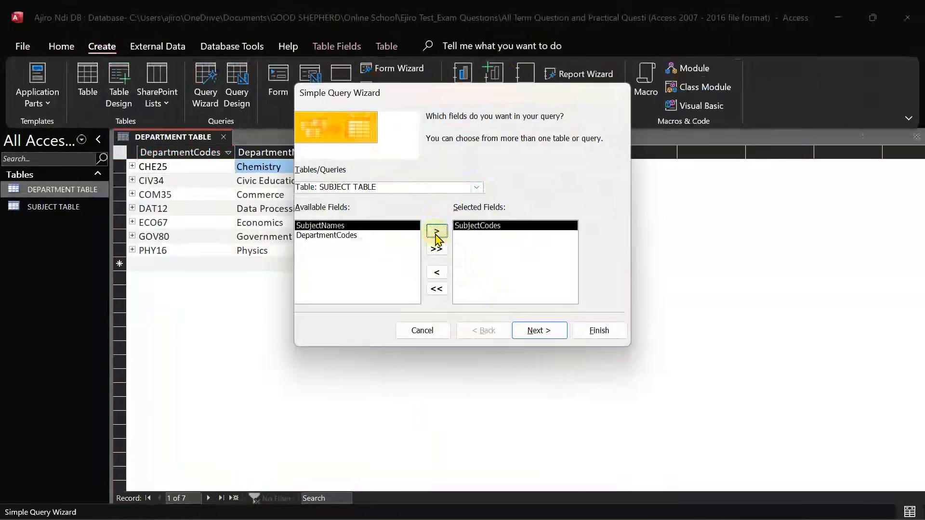
{"action": "left_click", "coordinate": [437, 234]}
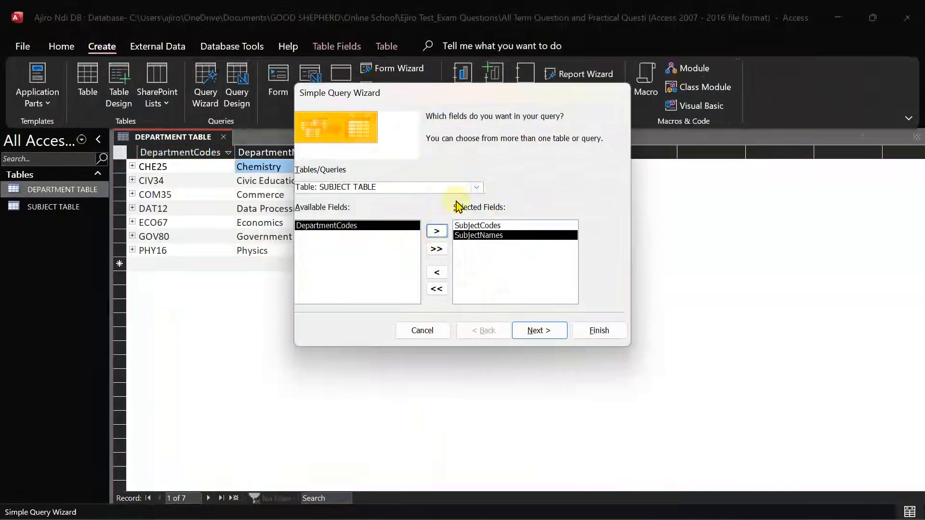
Rework the field list, dropping a trial DepartmentCodes and restoring SubjectNames
{"action": "left_click", "coordinate": [477, 187]}
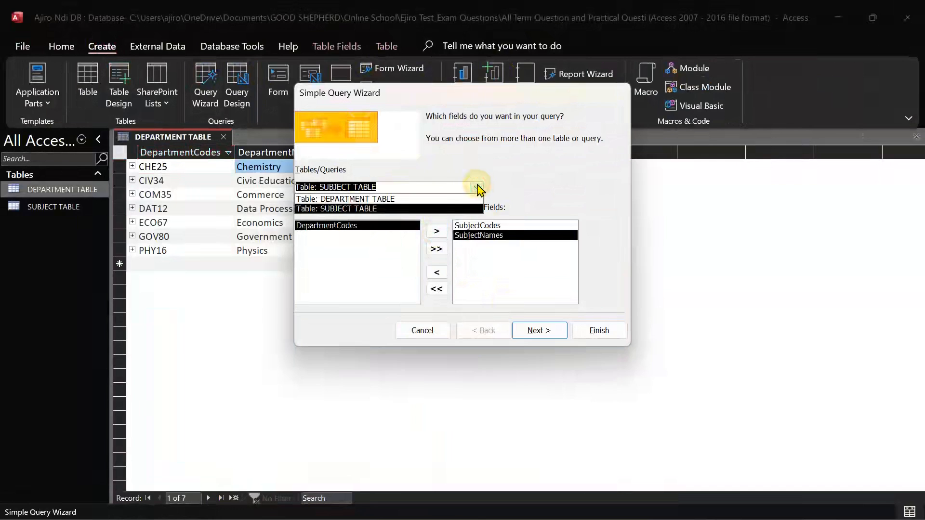
{"action": "left_click", "coordinate": [436, 201]}
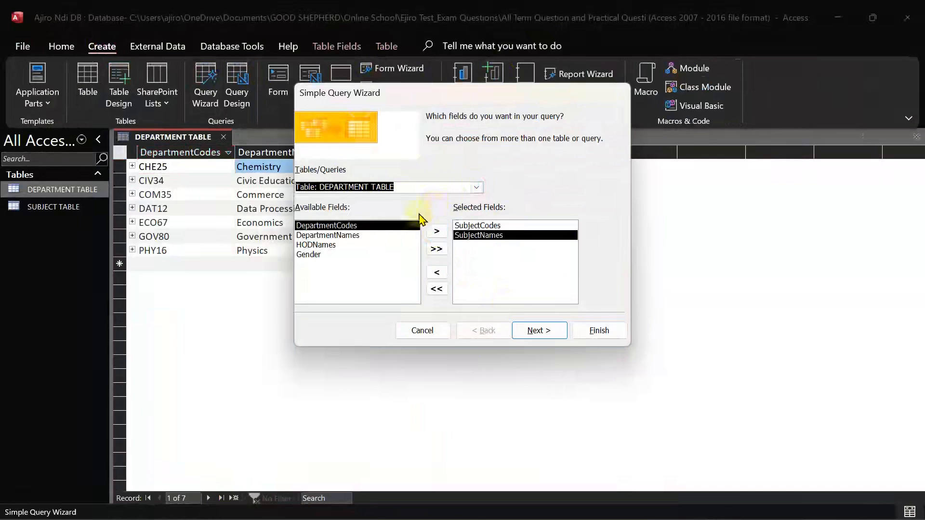
{"action": "left_click", "coordinate": [361, 237]}
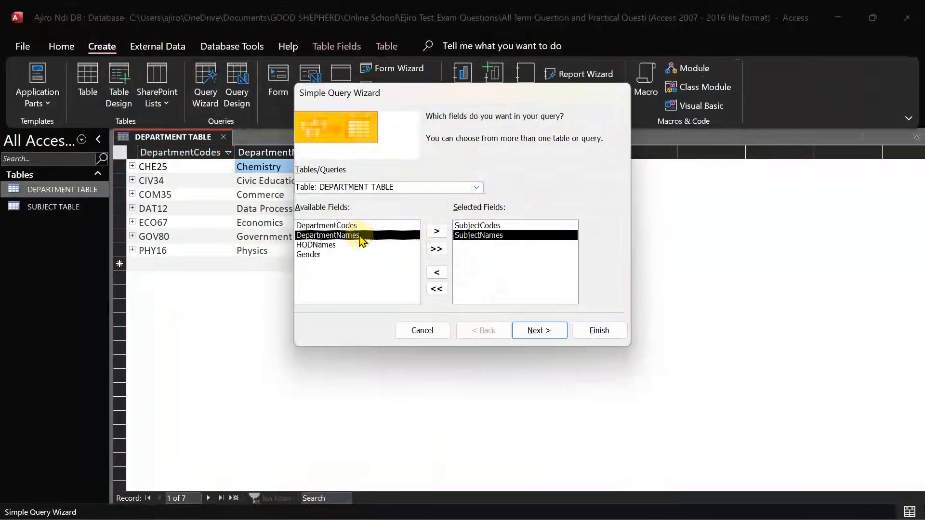
{"action": "left_click", "coordinate": [437, 273]}
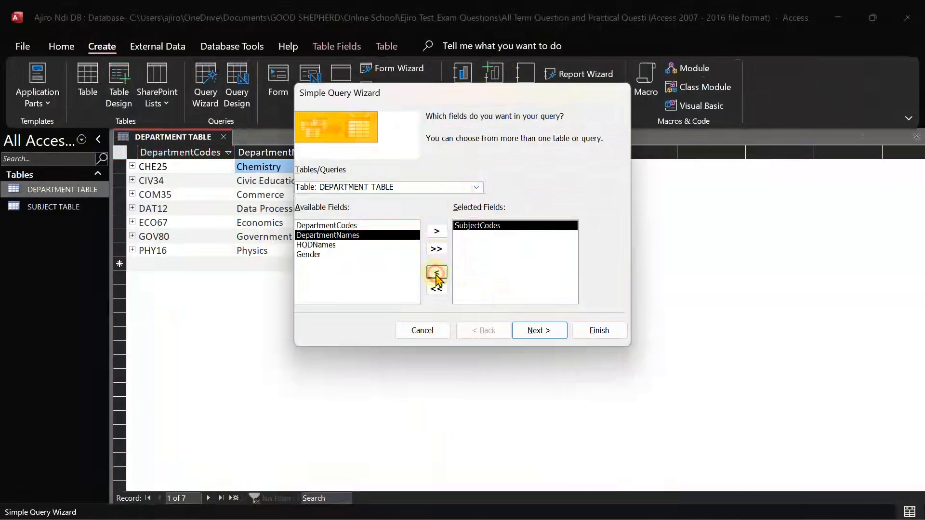
{"action": "left_click", "coordinate": [350, 226]}
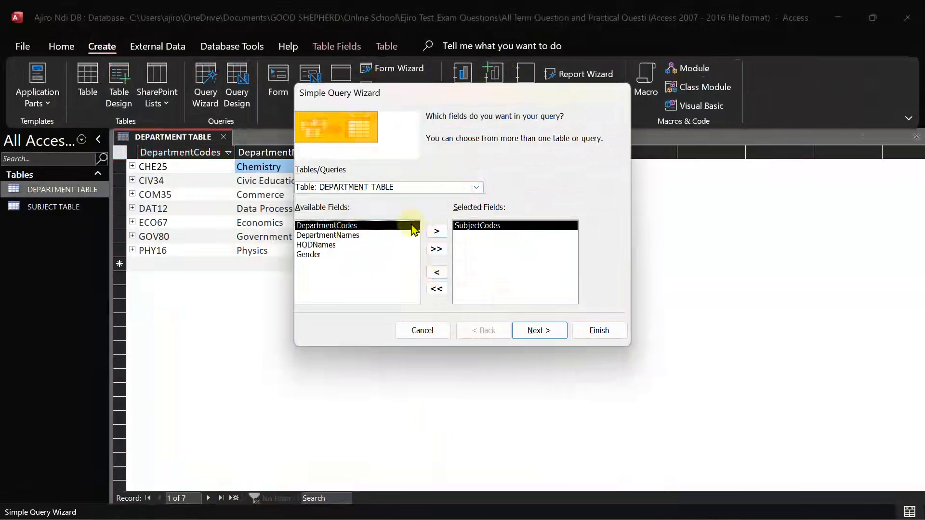
{"action": "left_click", "coordinate": [437, 231]}
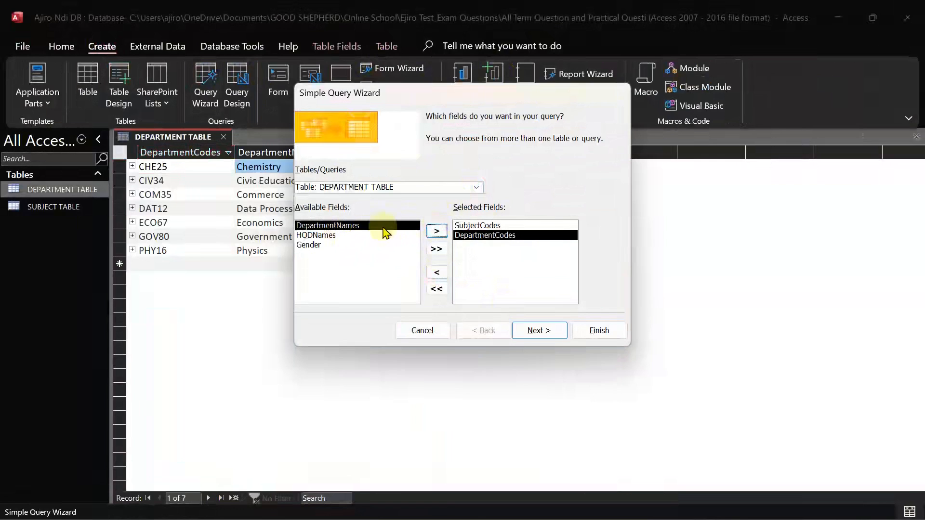
{"action": "left_click", "coordinate": [437, 273]}
{"action": "left_click", "coordinate": [477, 187]}
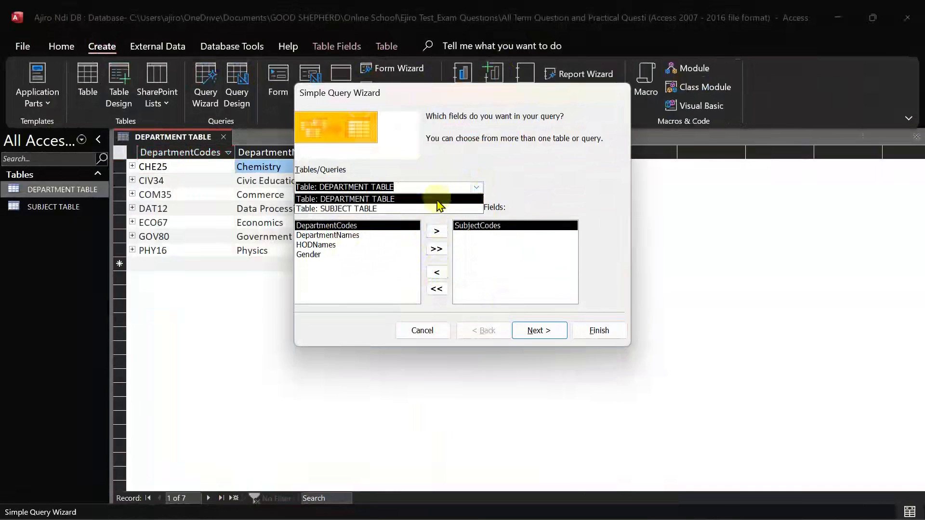
{"action": "left_click", "coordinate": [426, 209]}
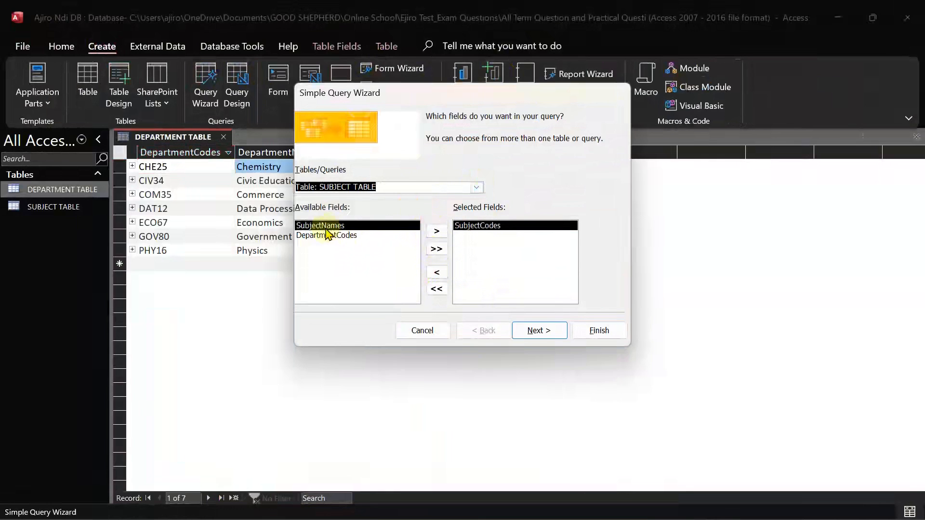
{"action": "left_click", "coordinate": [437, 232]}
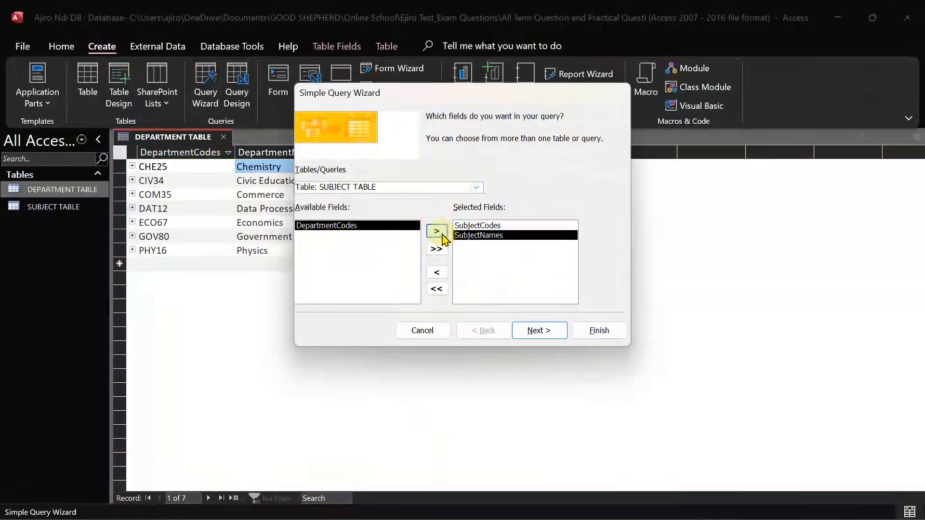
Add DepartmentNames, HODNames, Gender and DepartmentCodes from DEPARTMENT TABLE, then advance to the title step
{"action": "left_click", "coordinate": [477, 189]}
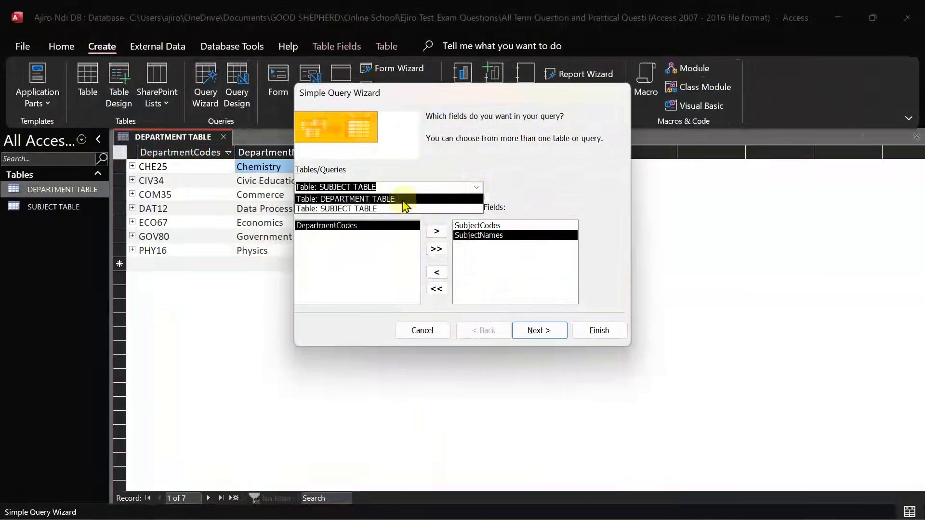
{"action": "left_click", "coordinate": [404, 200]}
{"action": "left_click", "coordinate": [359, 236]}
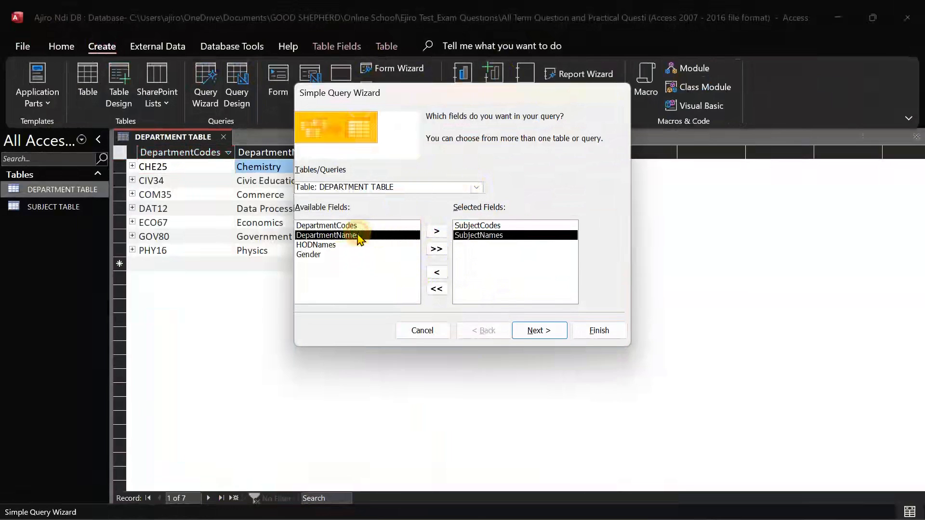
{"action": "left_click", "coordinate": [437, 231]}
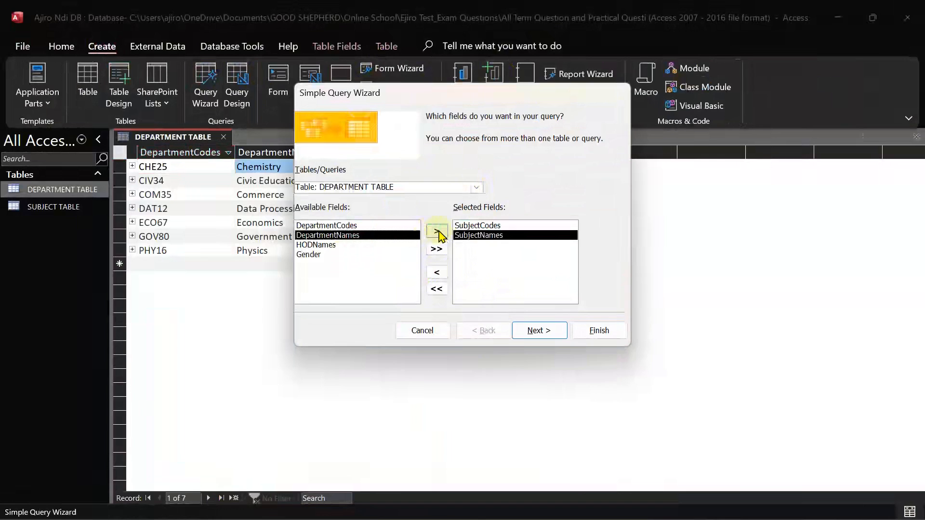
{"action": "left_click", "coordinate": [437, 232]}
{"action": "left_click", "coordinate": [437, 232]}
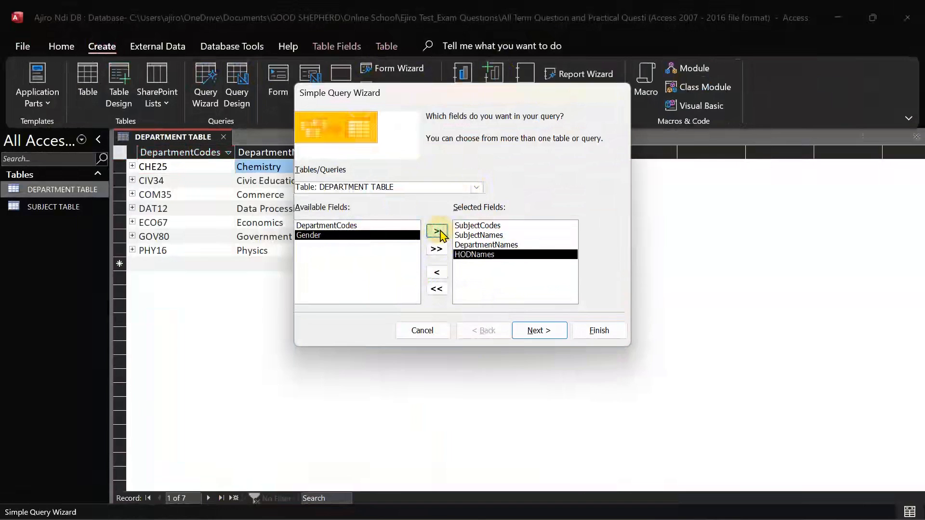
{"action": "left_click", "coordinate": [436, 233]}
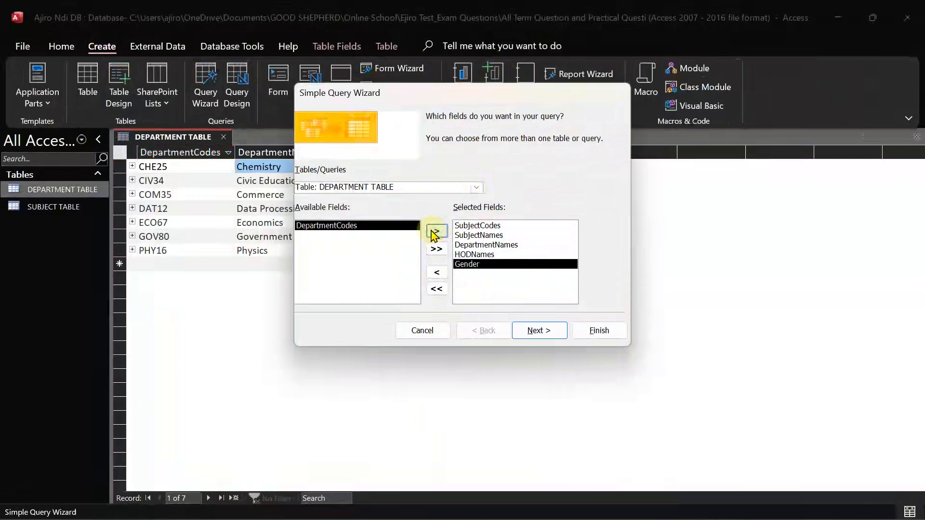
{"action": "left_click", "coordinate": [432, 232]}
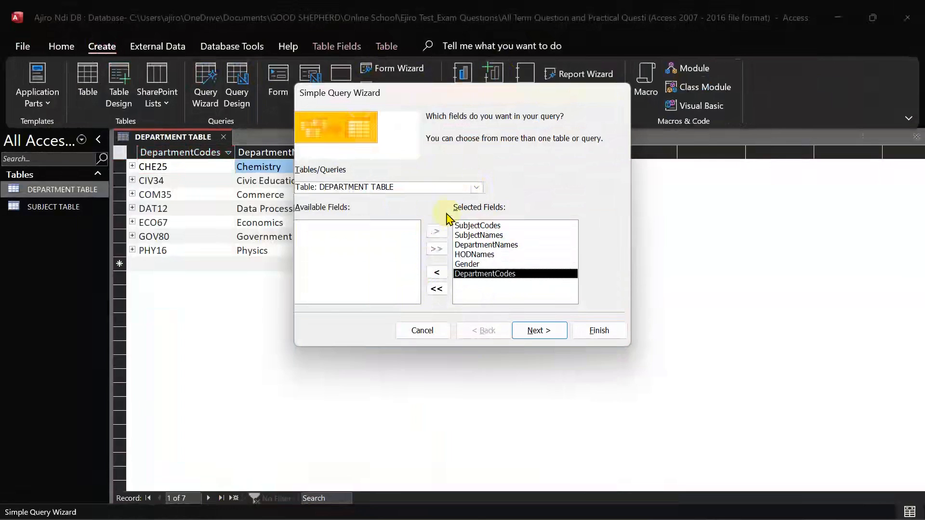
{"action": "left_click", "coordinate": [479, 187]}
{"action": "left_click", "coordinate": [425, 207]}
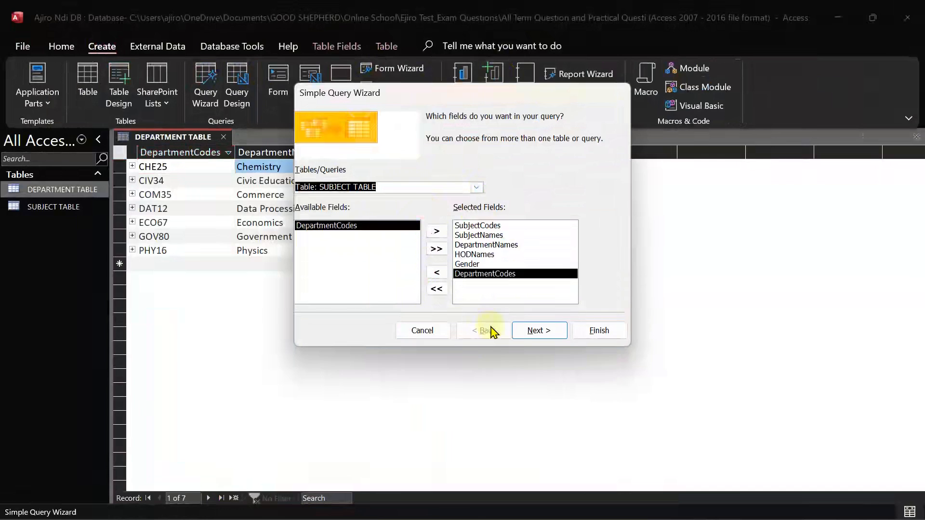
{"action": "left_click", "coordinate": [534, 331]}
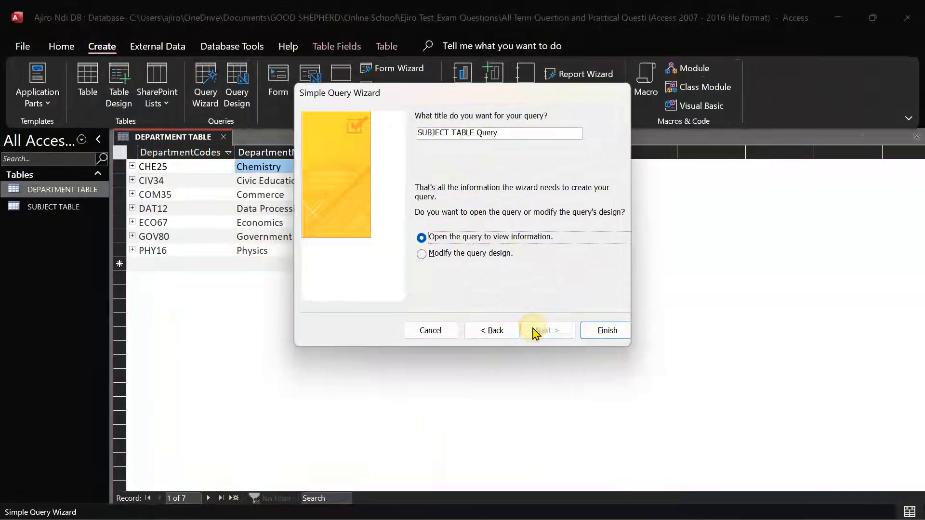
Title the query 'Female HOD' and finish the wizard so it opens its results
{"action": "left_click", "coordinate": [504, 131]}
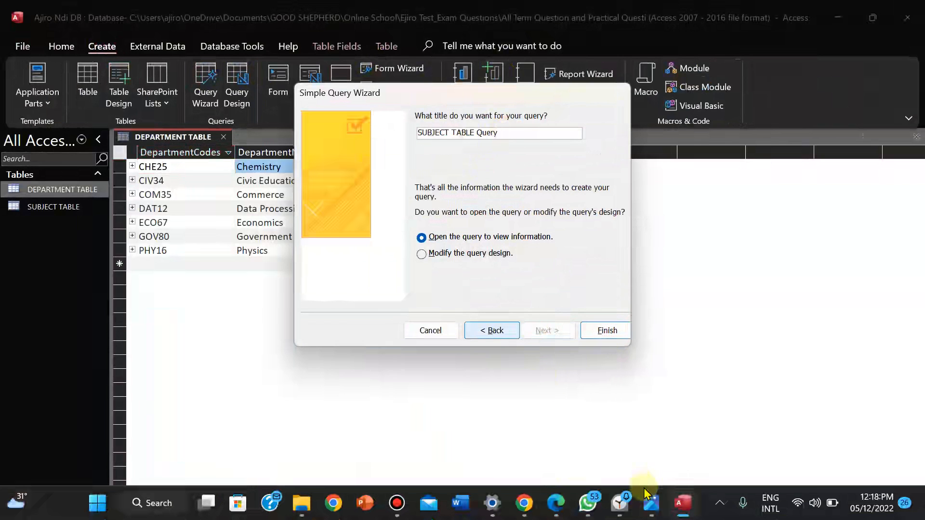
{"action": "left_click", "coordinate": [650, 503]}
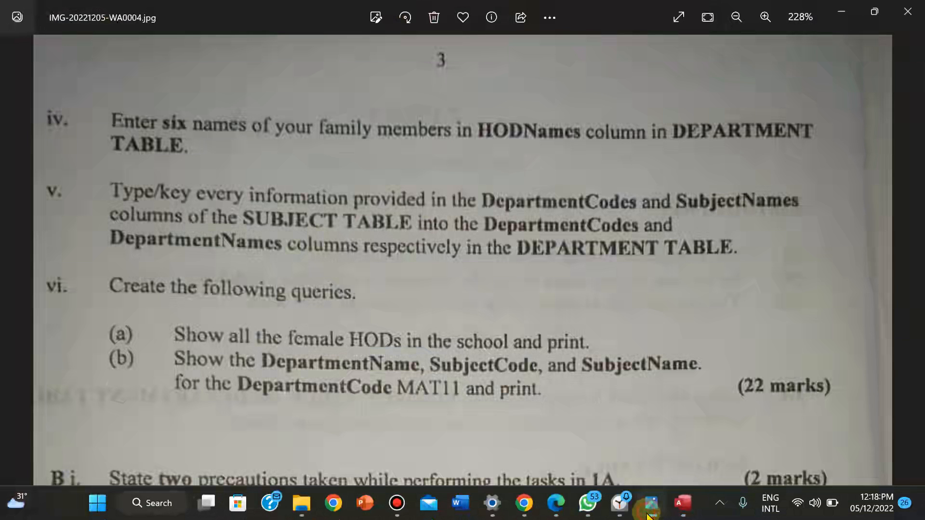
{"action": "left_click", "coordinate": [649, 510]}
{"action": "left_click_drag", "start_coordinate": [506, 132], "coordinate": [380, 118]}
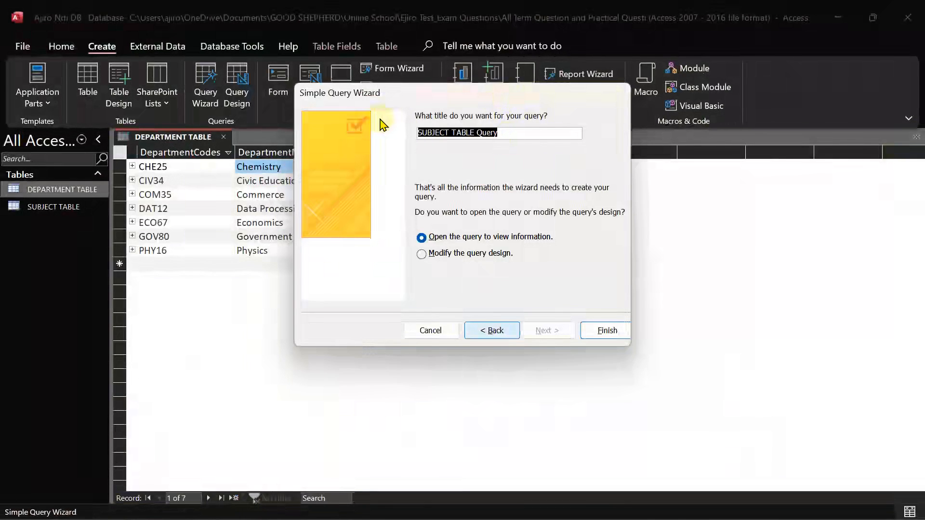
{"action": "type", "text": "F"}
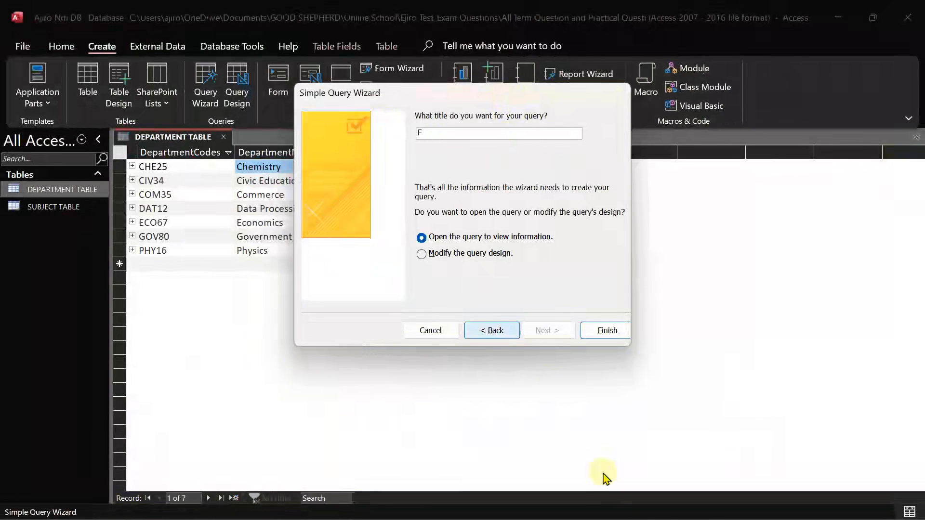
{"action": "left_click", "coordinate": [653, 505]}
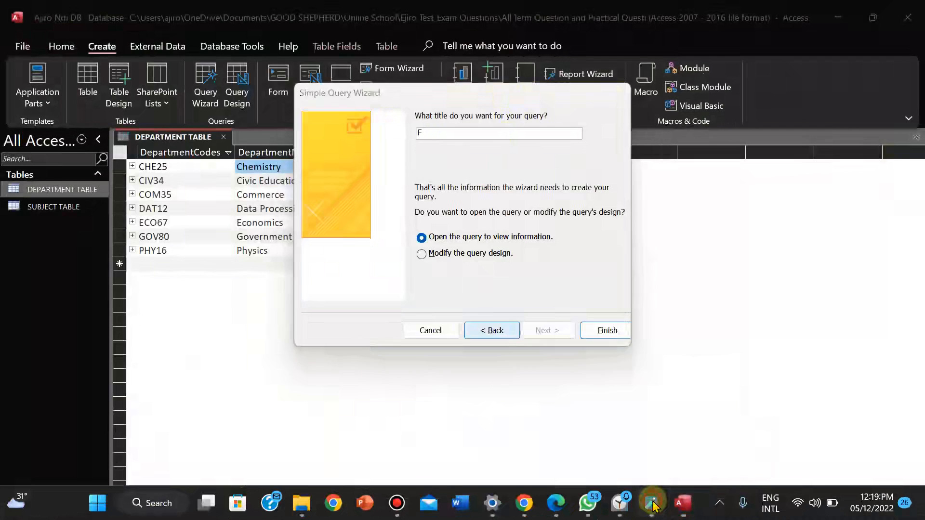
{"action": "left_click", "coordinate": [653, 505]}
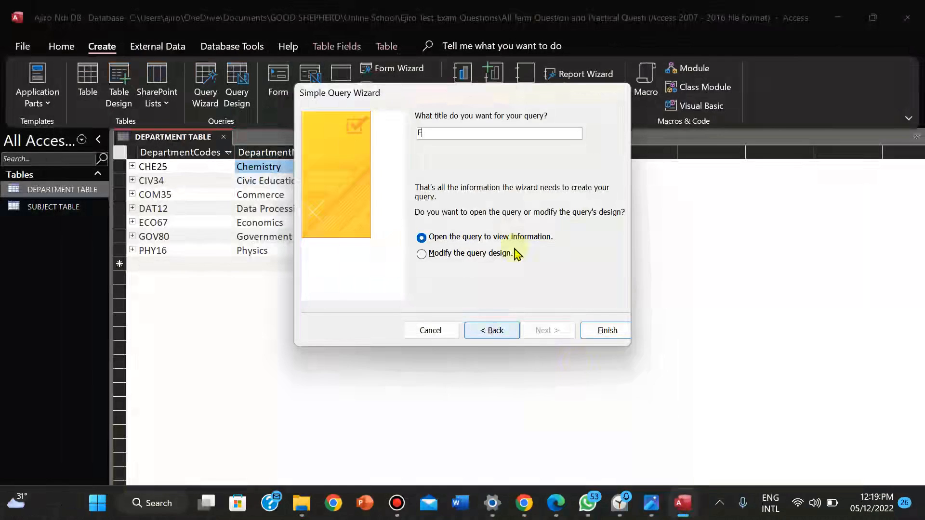
{"action": "type", "text": "emale HOD"}
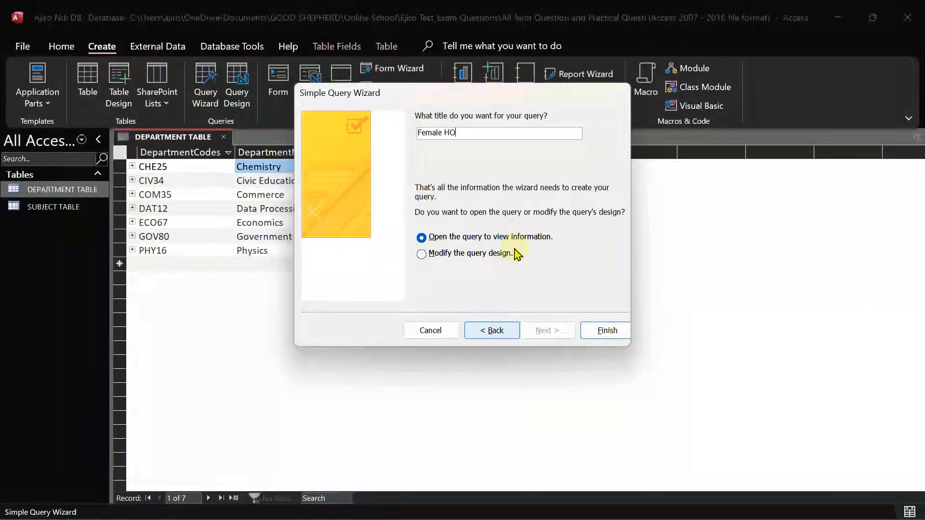
{"action": "left_click", "coordinate": [603, 332]}
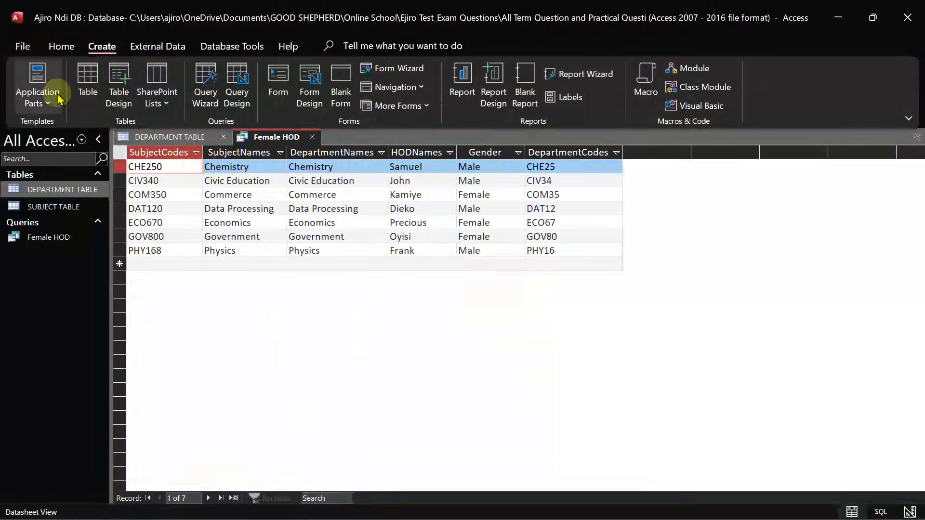
In Design View, set the Gender criterion to Female and run the query
{"action": "left_click", "coordinate": [57, 48]}
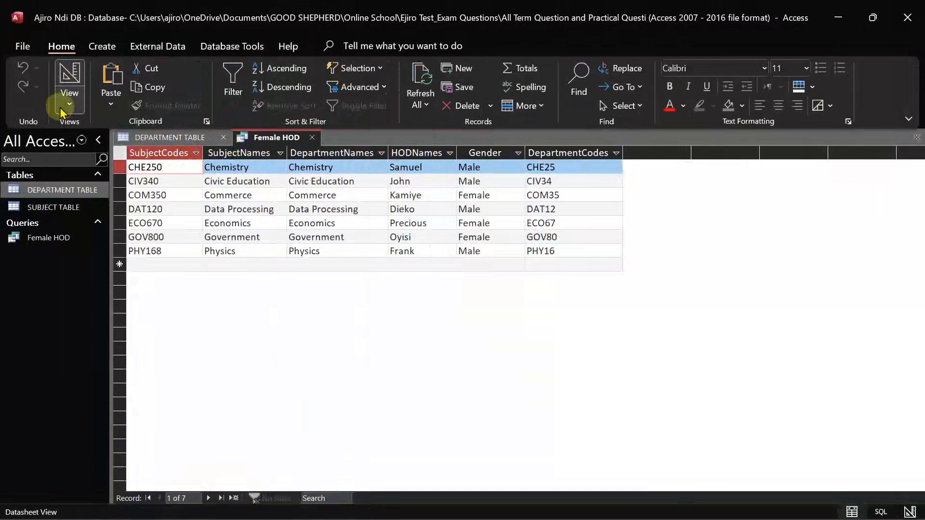
{"action": "left_click", "coordinate": [68, 99]}
{"action": "left_click", "coordinate": [99, 206]}
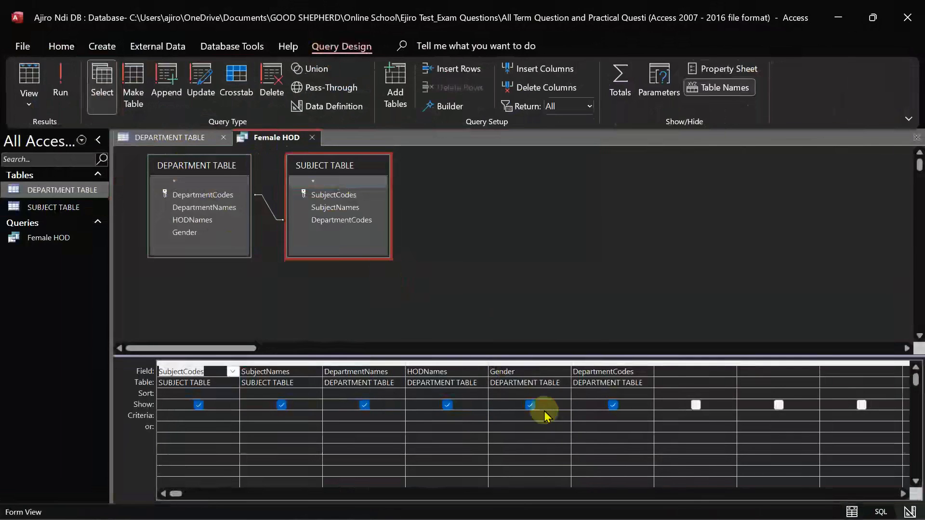
{"action": "left_click", "coordinate": [514, 419]}
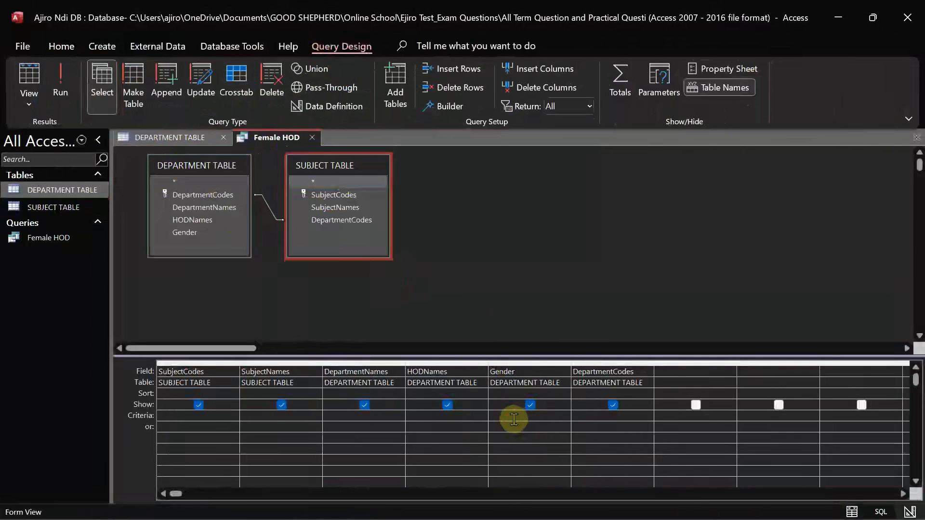
{"action": "type", "text": "Fem"}
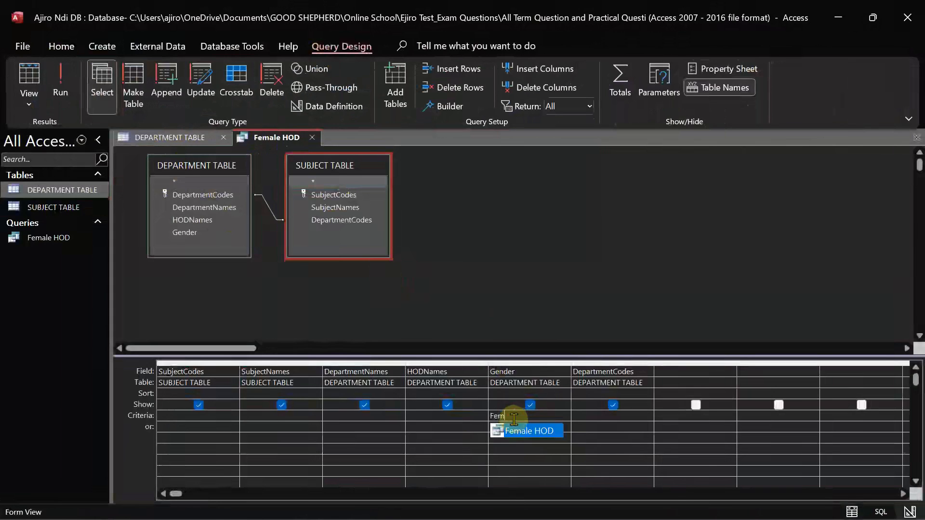
{"action": "type", "text": "ale"}
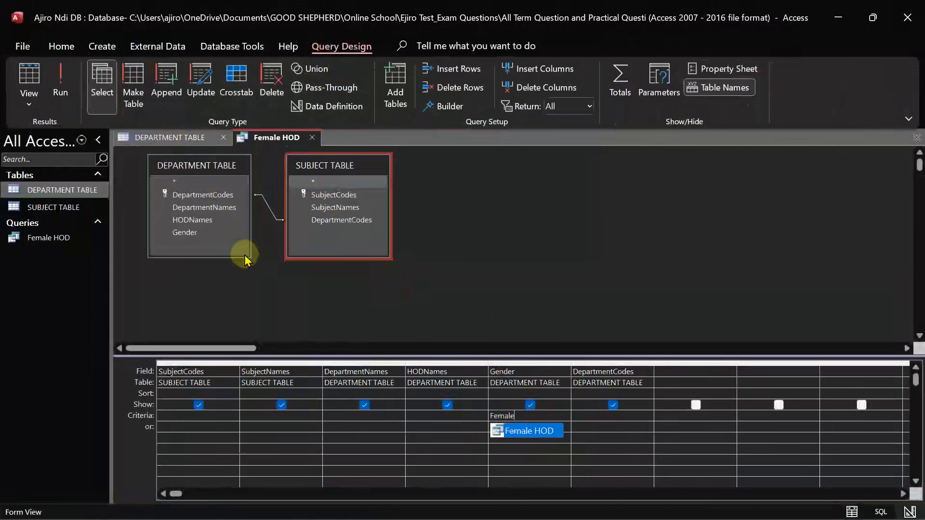
{"action": "left_click", "coordinate": [69, 102]}
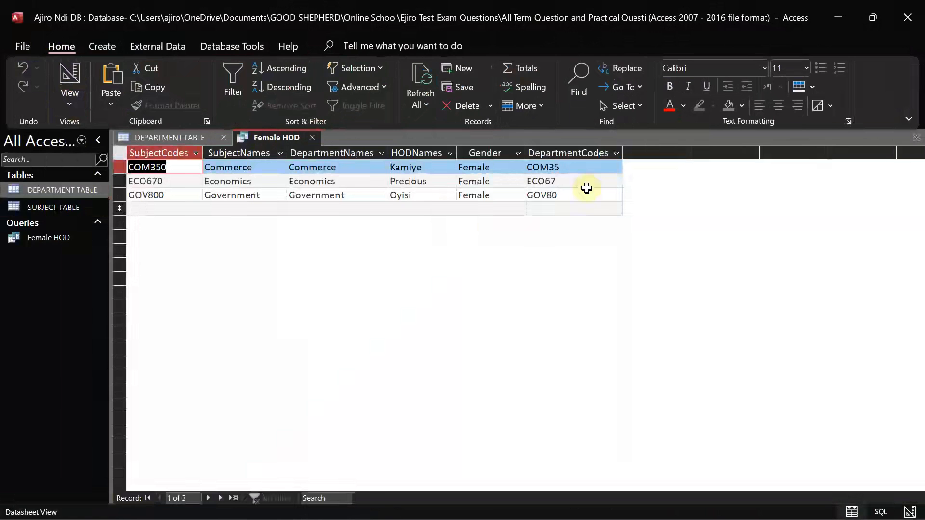
After checking the exam question, open the Female HOD query in Print Preview
{"action": "mouse_move", "coordinate": [692, 518]}
{"action": "left_click", "coordinate": [654, 511]}
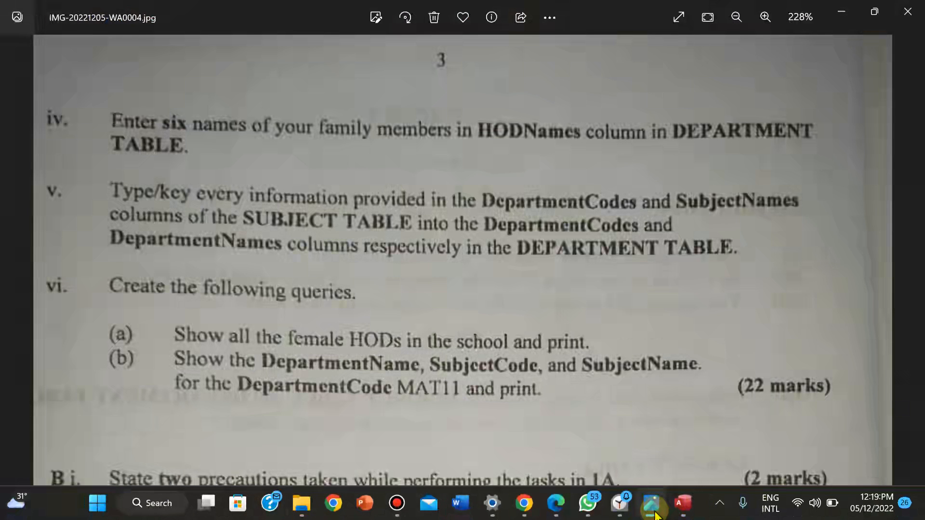
{"action": "left_click", "coordinate": [654, 512]}
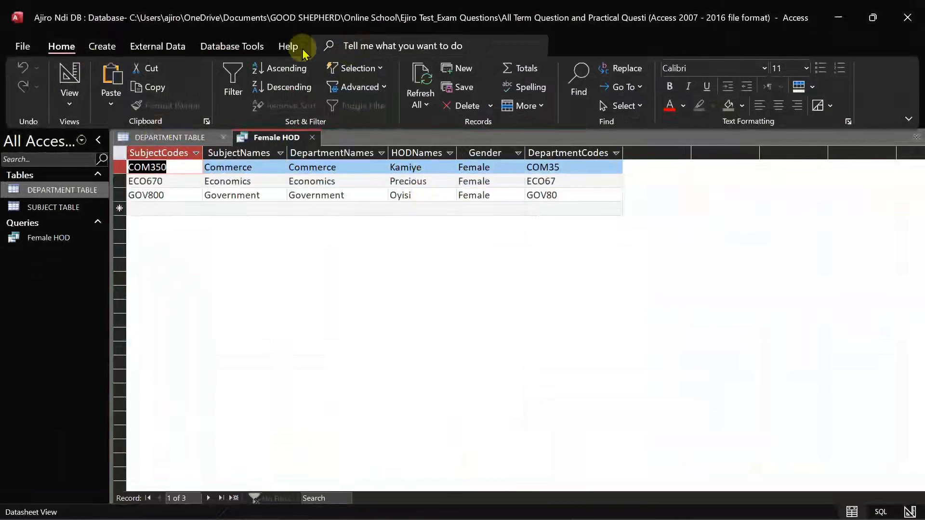
{"action": "left_click", "coordinate": [24, 43]}
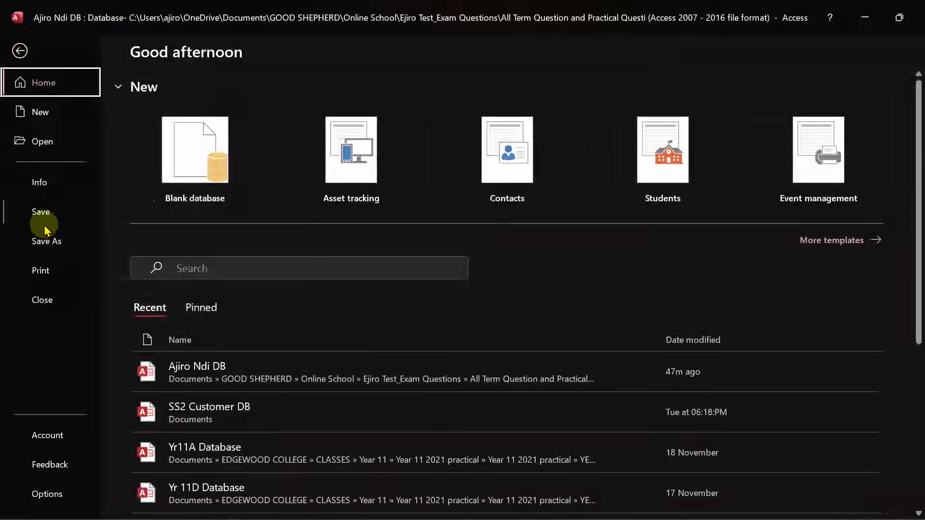
{"action": "left_click", "coordinate": [40, 269]}
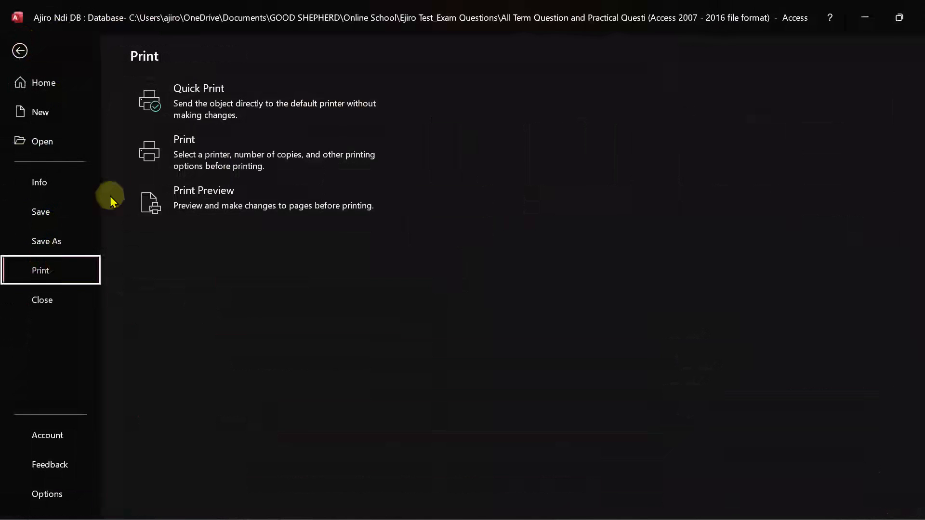
{"action": "left_click", "coordinate": [212, 218]}
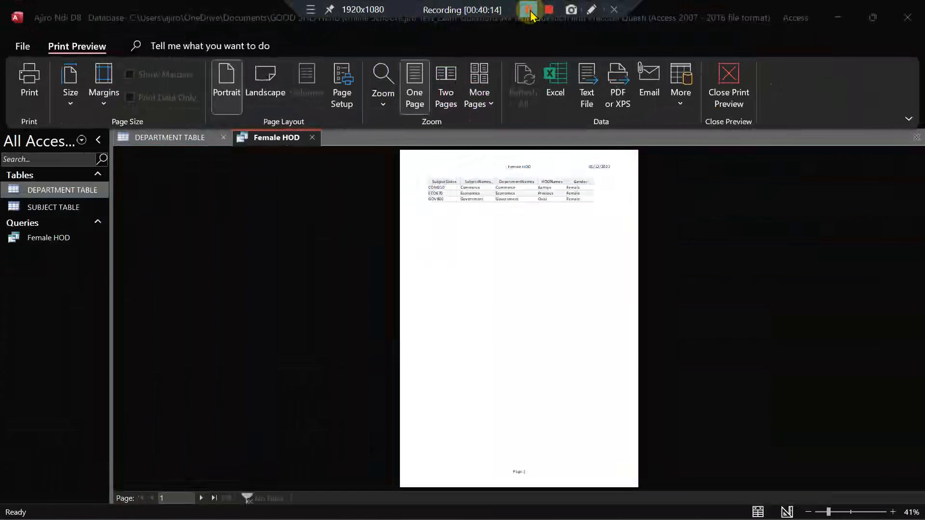
Zoom the preview page to full size and scroll over it
{"action": "left_click", "coordinate": [542, 229]}
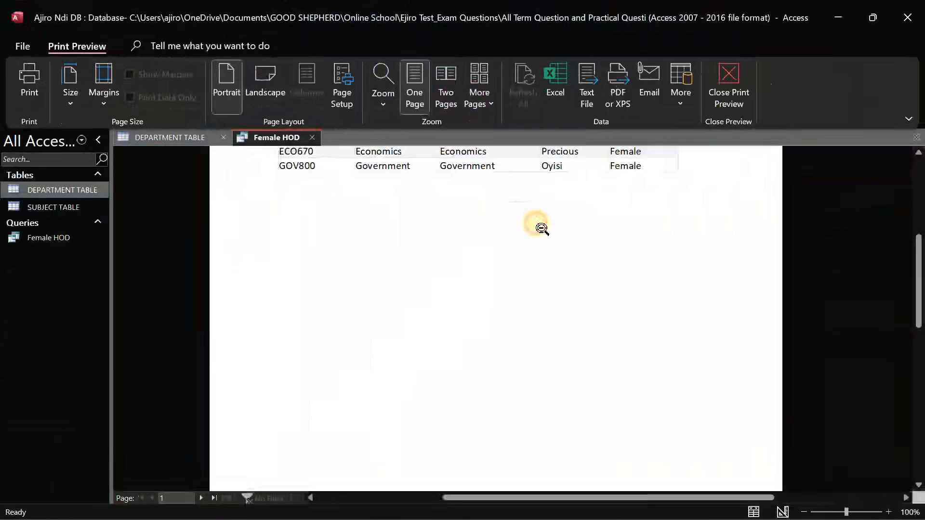
{"action": "left_click", "coordinate": [540, 226]}
{"action": "left_click", "coordinate": [581, 243]}
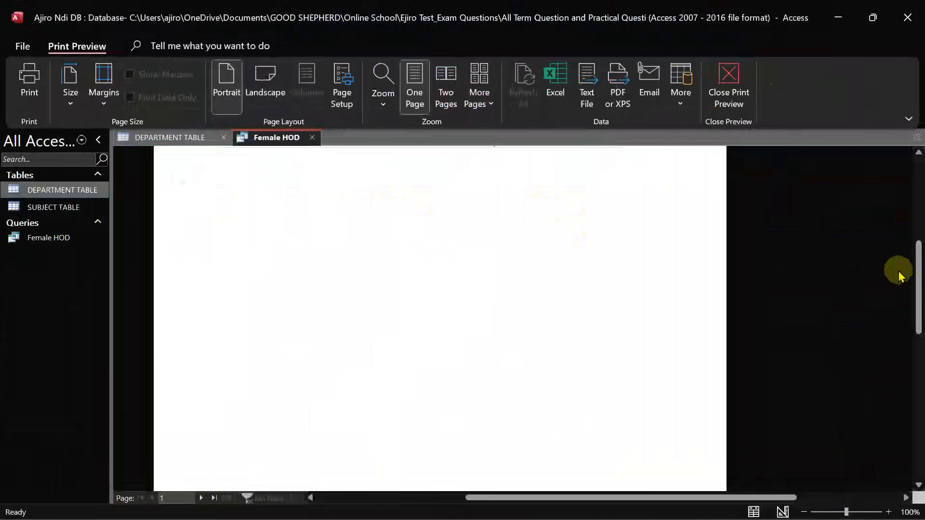
{"action": "scroll", "coordinate": [912, 246], "scroll_direction": "up", "scroll_amount": 2}
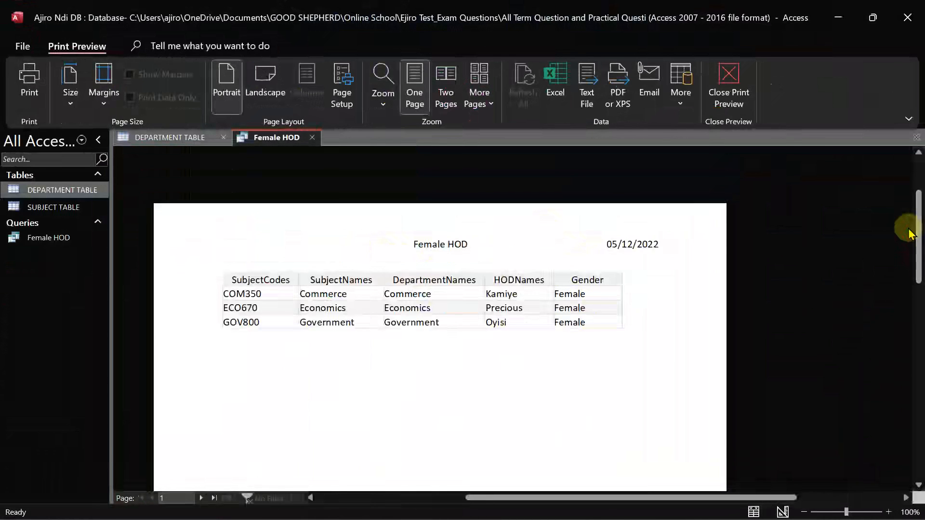
{"action": "scroll", "coordinate": [911, 235], "scroll_direction": "up", "scroll_amount": 2}
{"action": "scroll", "coordinate": [908, 228], "scroll_direction": "down", "scroll_amount": 3}
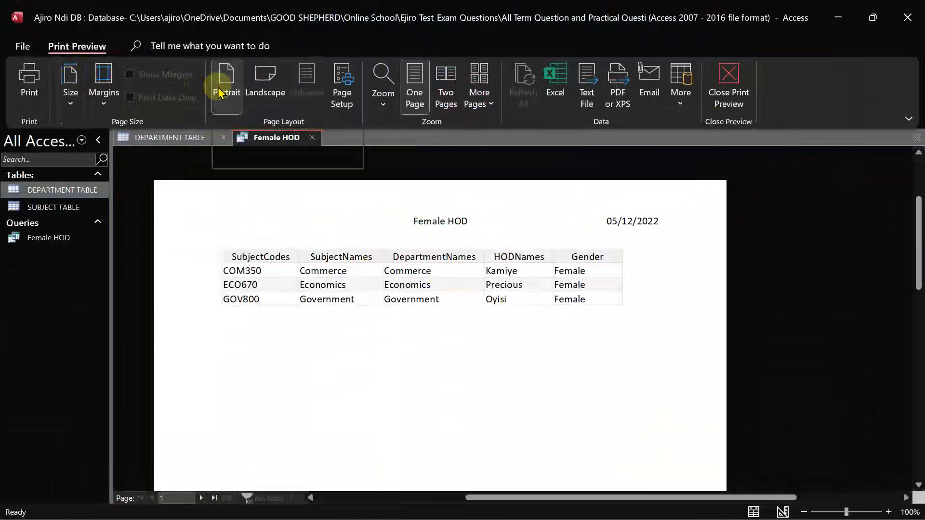
Print the Female HOD page using the Microsoft Print to PDF printer
{"action": "left_click", "coordinate": [29, 91]}
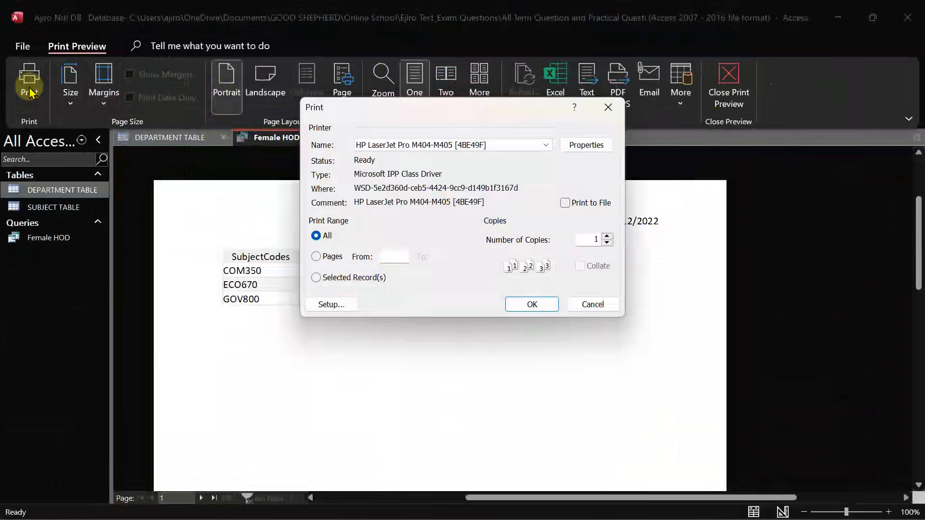
{"action": "left_click", "coordinate": [544, 146]}
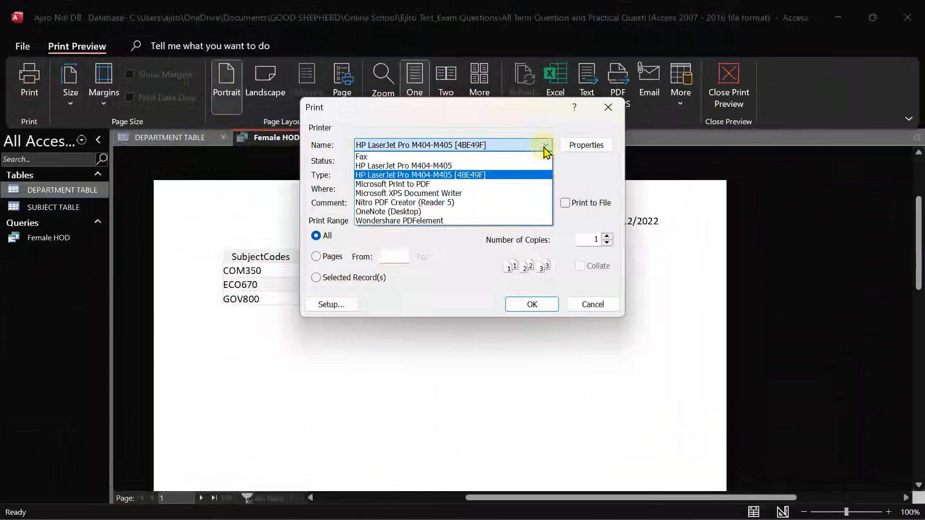
{"action": "left_click", "coordinate": [505, 184]}
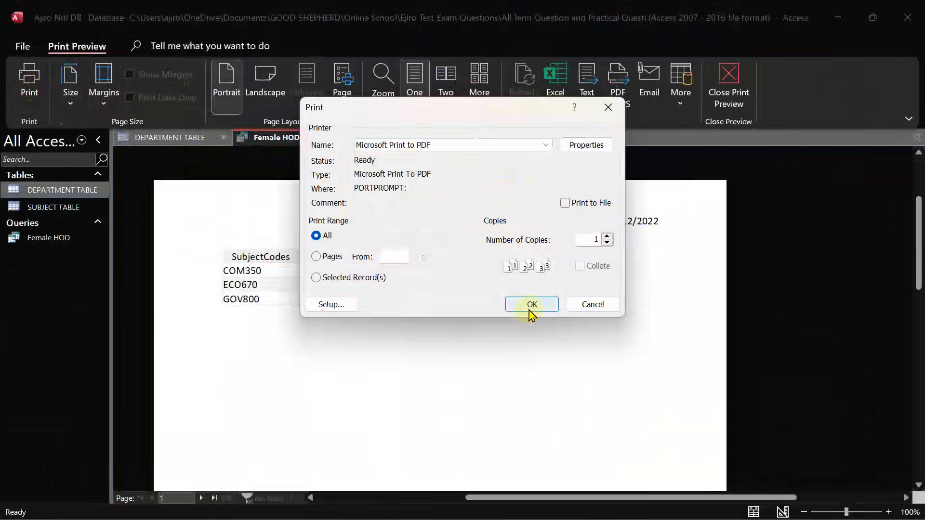
{"action": "left_click", "coordinate": [530, 308]}
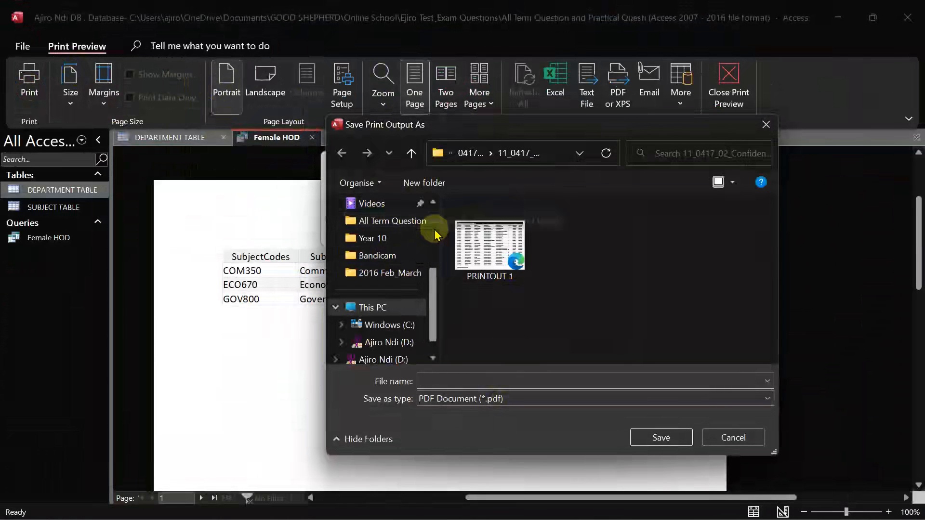
Browse Documents and the EDGEWOOD COLLEGE folder, then return to Documents
{"action": "scroll", "coordinate": [434, 231], "scroll_direction": "up", "scroll_amount": 3}
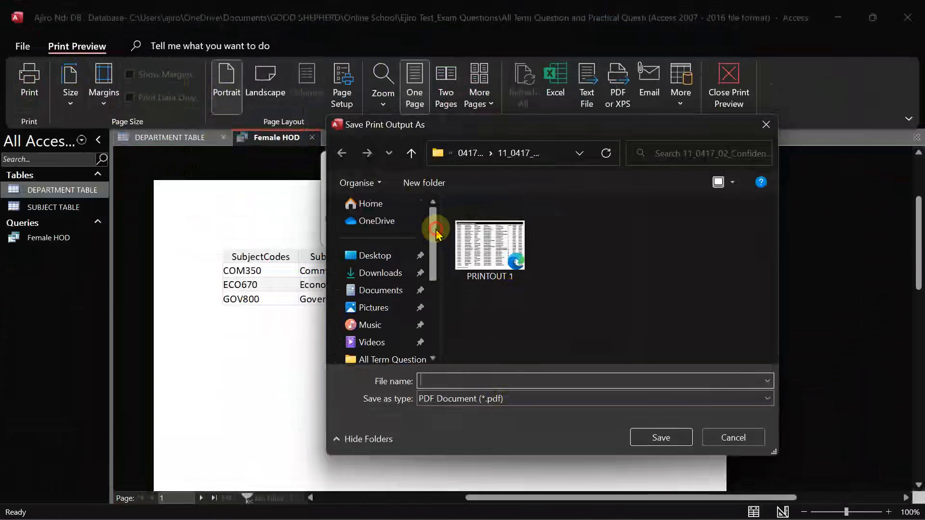
{"action": "left_click", "coordinate": [376, 296]}
{"action": "left_click", "coordinate": [709, 340]}
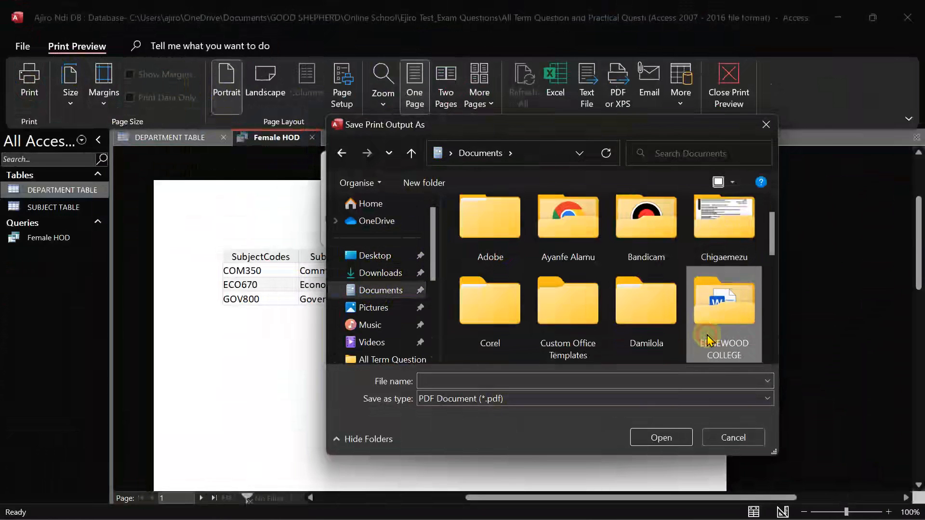
{"action": "double_click", "coordinate": [708, 340]}
{"action": "left_click", "coordinate": [772, 268]}
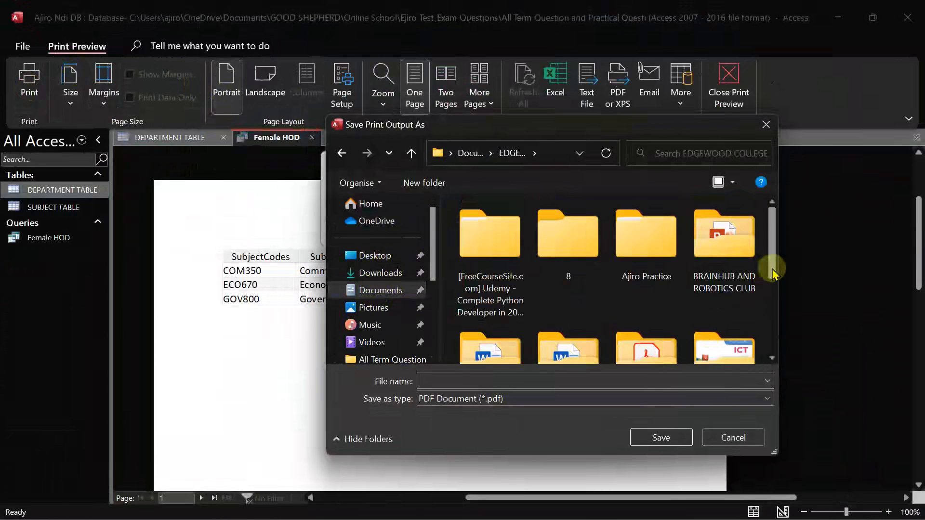
{"action": "scroll", "coordinate": [775, 304], "scroll_direction": "down", "scroll_amount": 3}
{"action": "scroll", "coordinate": [770, 324], "scroll_direction": "up", "scroll_amount": 3}
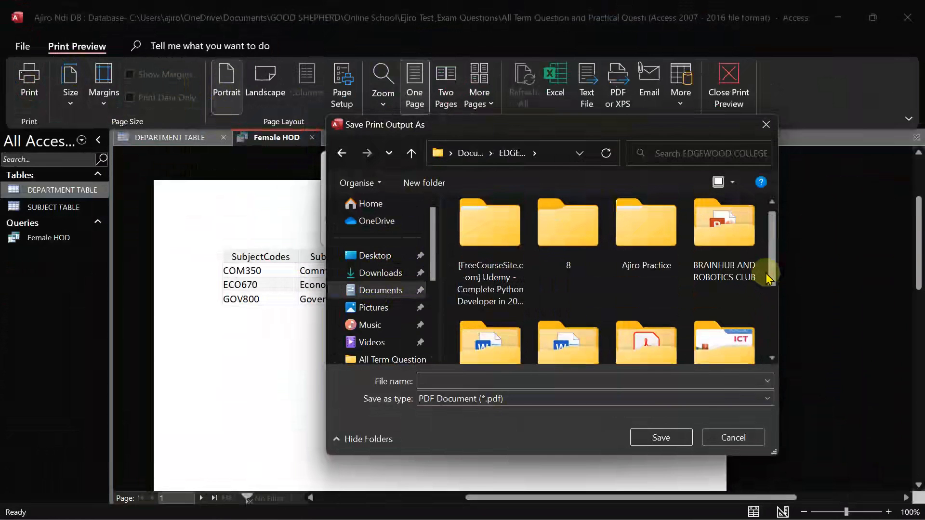
{"action": "scroll", "coordinate": [767, 270], "scroll_direction": "down", "scroll_amount": 4}
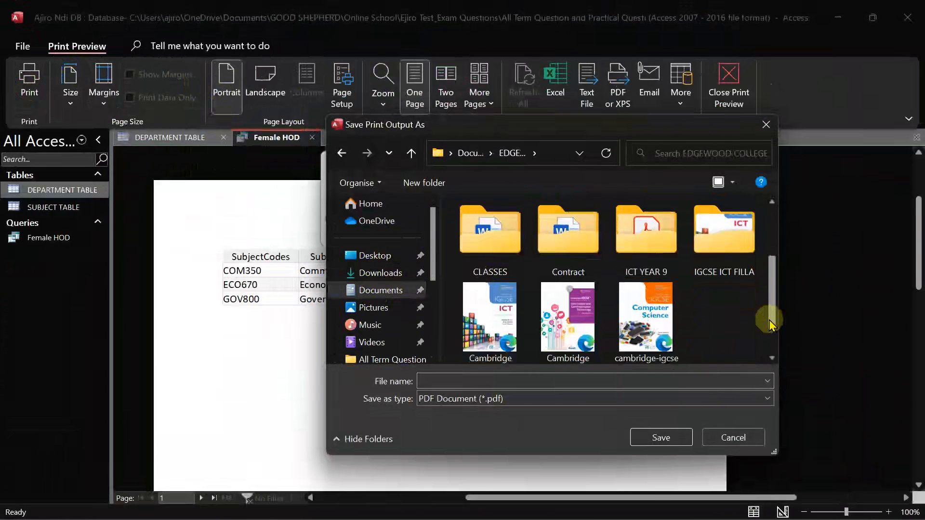
{"action": "scroll", "coordinate": [767, 308], "scroll_direction": "up", "scroll_amount": 3}
{"action": "scroll", "coordinate": [769, 313], "scroll_direction": "down", "scroll_amount": 3}
{"action": "scroll", "coordinate": [770, 270], "scroll_direction": "up", "scroll_amount": 5}
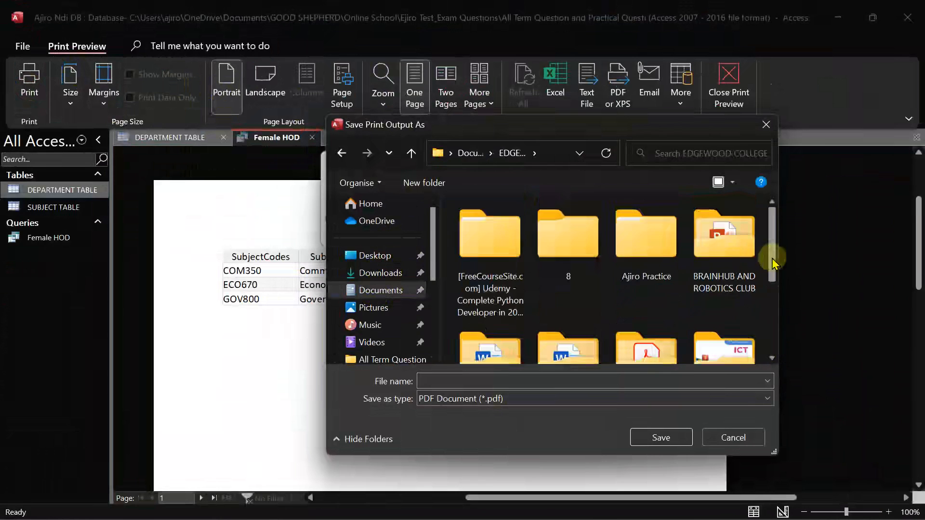
{"action": "left_click", "coordinate": [469, 153]}
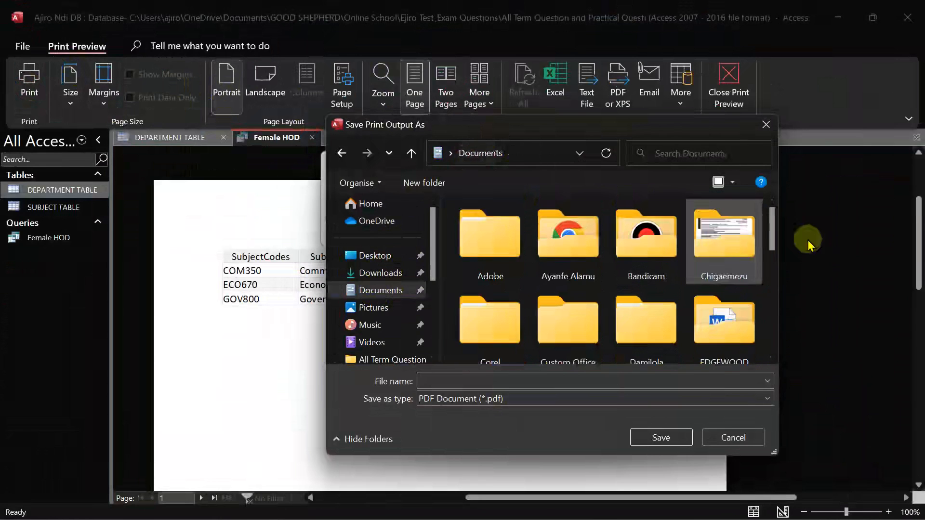
Navigate through GOOD SHEPHERD, Online School and Ejiro Test_Exam Questions into the all-term questions subfolder
{"action": "scroll", "coordinate": [718, 316], "scroll_direction": "down", "scroll_amount": 1}
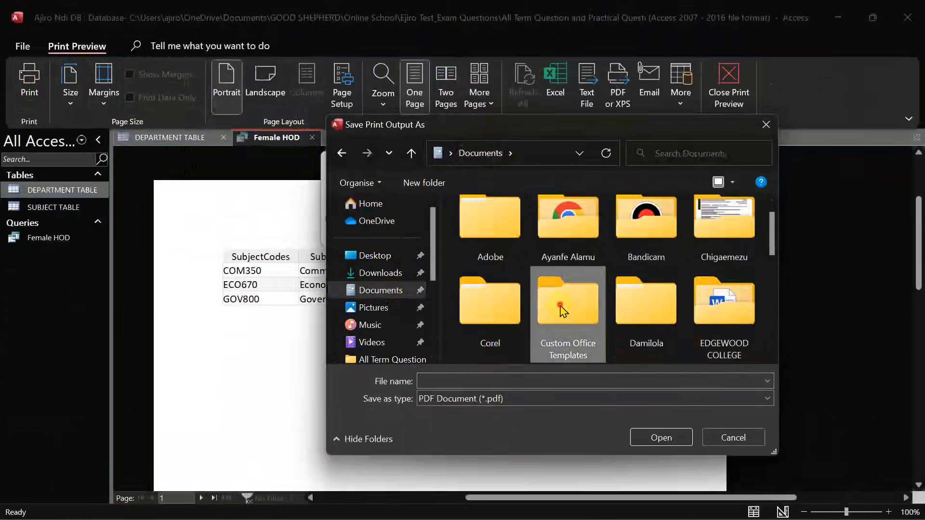
{"action": "key", "text": "g"}
{"action": "double_click", "coordinate": [583, 233]}
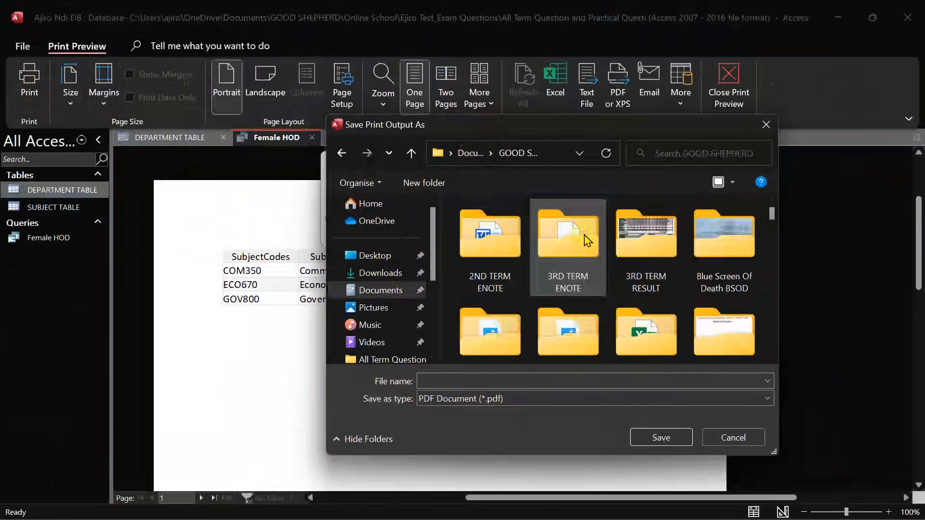
{"action": "scroll", "coordinate": [718, 313], "scroll_direction": "down", "scroll_amount": 3}
{"action": "left_click", "coordinate": [716, 252]}
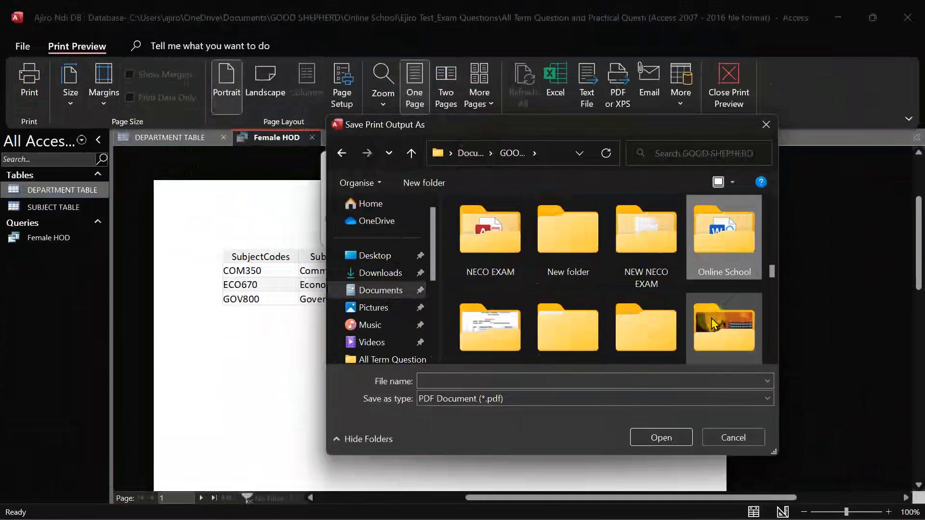
{"action": "double_click", "coordinate": [715, 252]}
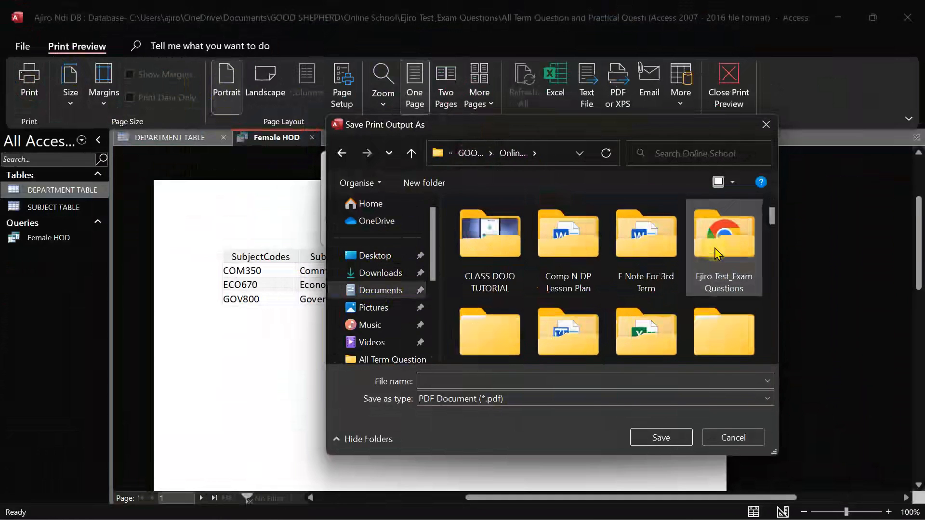
{"action": "left_click", "coordinate": [706, 264]}
{"action": "left_click", "coordinate": [639, 308]}
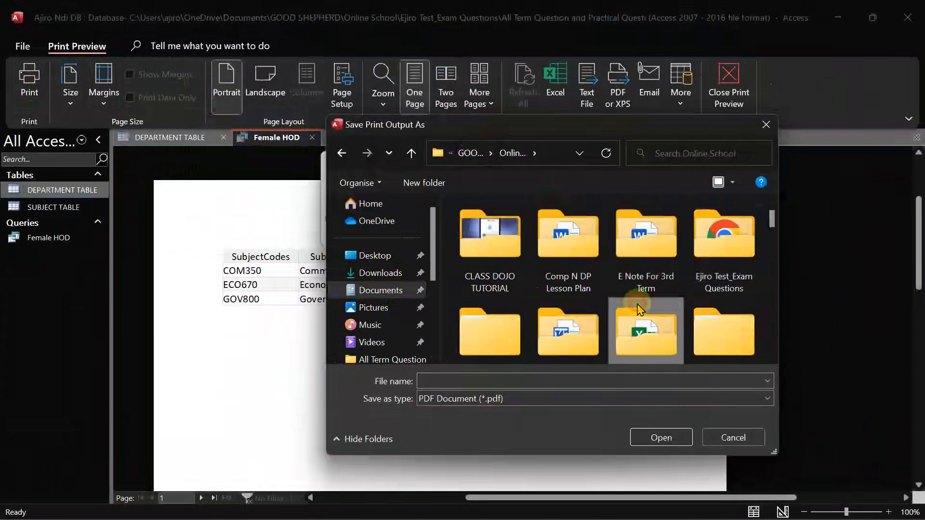
{"action": "scroll", "coordinate": [639, 308], "scroll_direction": "down", "scroll_amount": 6}
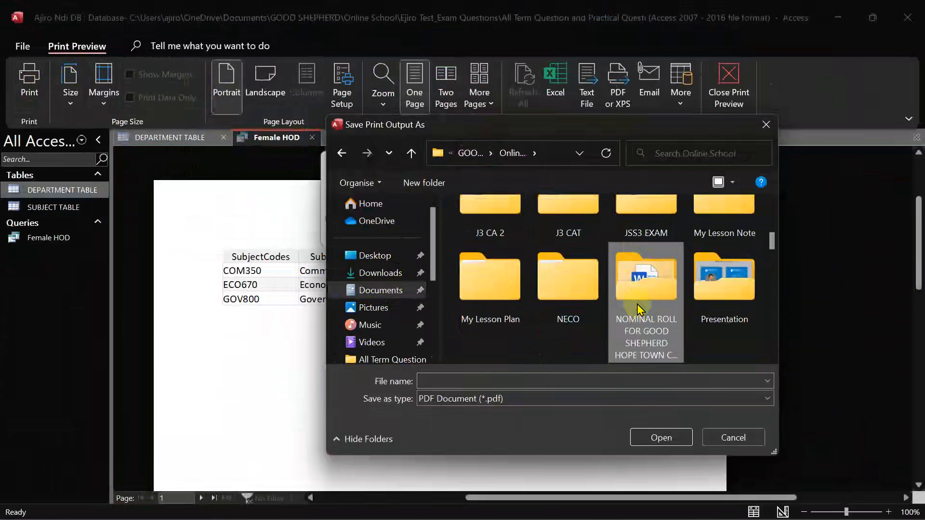
{"action": "left_click", "coordinate": [639, 308]}
{"action": "scroll", "coordinate": [639, 309], "scroll_direction": "up", "scroll_amount": 6}
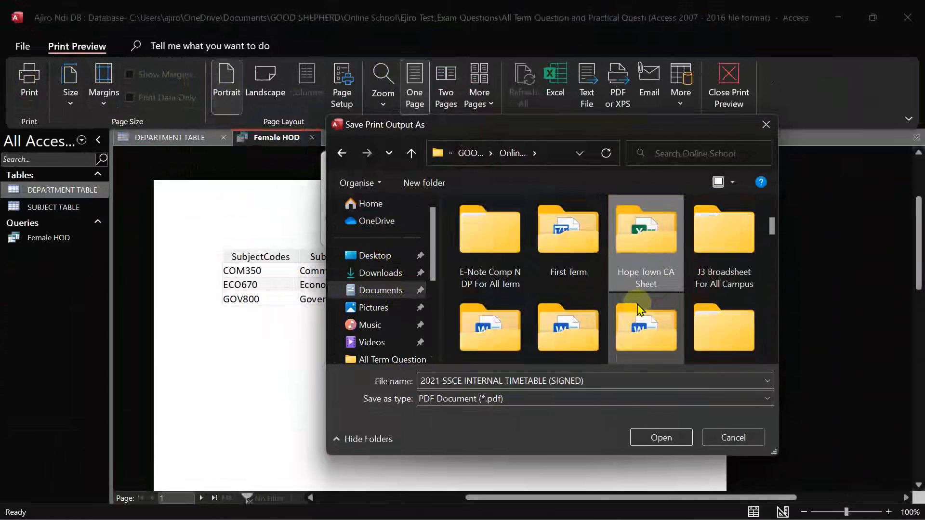
{"action": "double_click", "coordinate": [729, 262]}
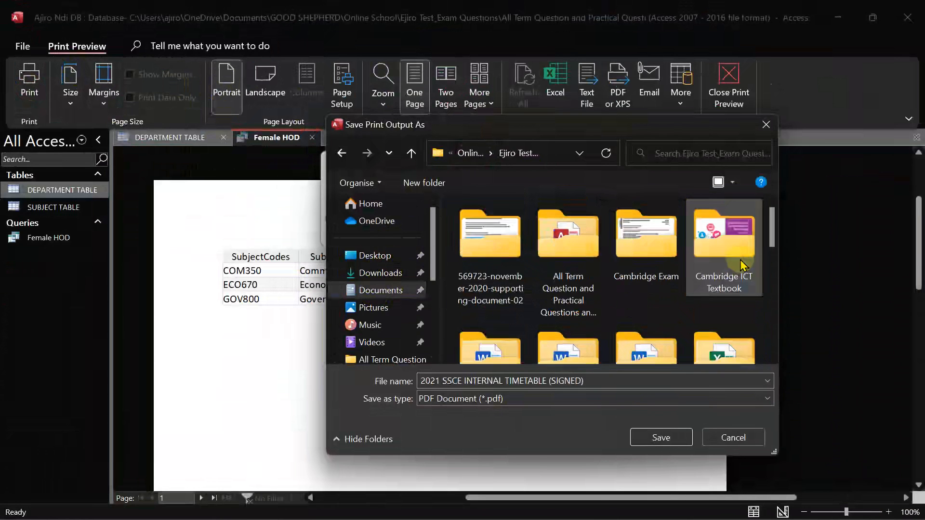
{"action": "double_click", "coordinate": [578, 251]}
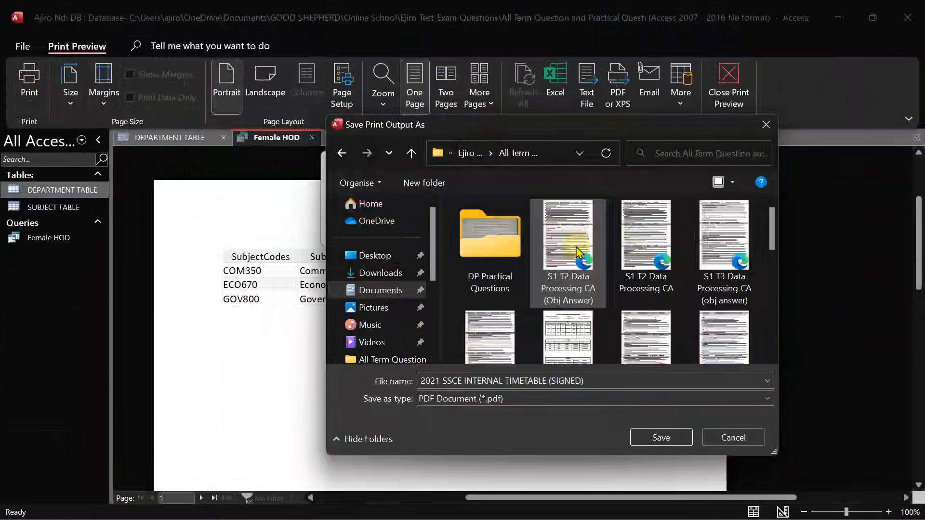
Save the PDF output under the name Female HOD
{"action": "left_click", "coordinate": [537, 386]}
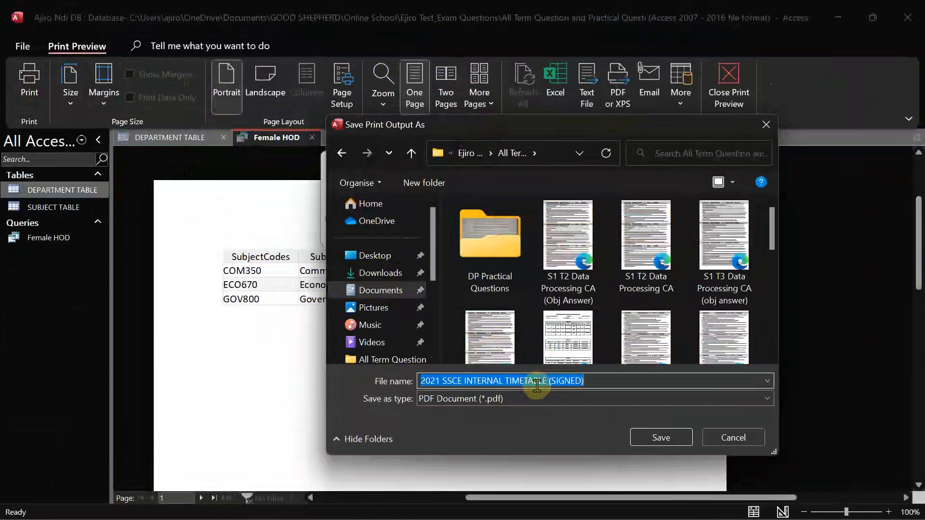
{"action": "type", "text": "Female HOD"}
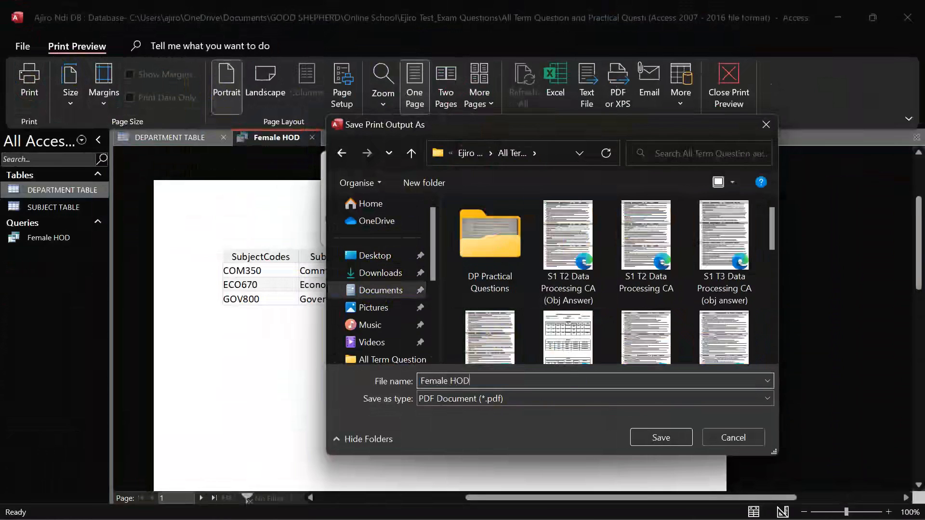
{"action": "left_click", "coordinate": [662, 439]}
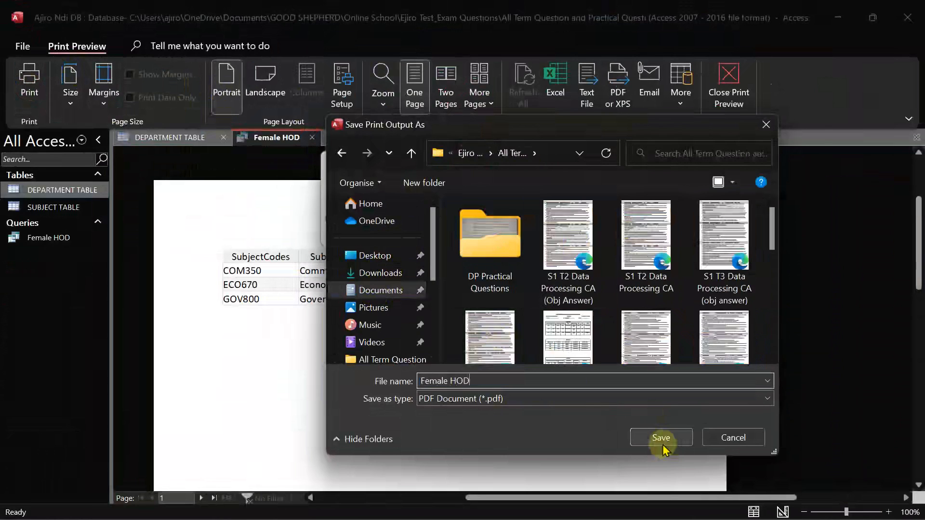
{"action": "left_click", "coordinate": [661, 439]}
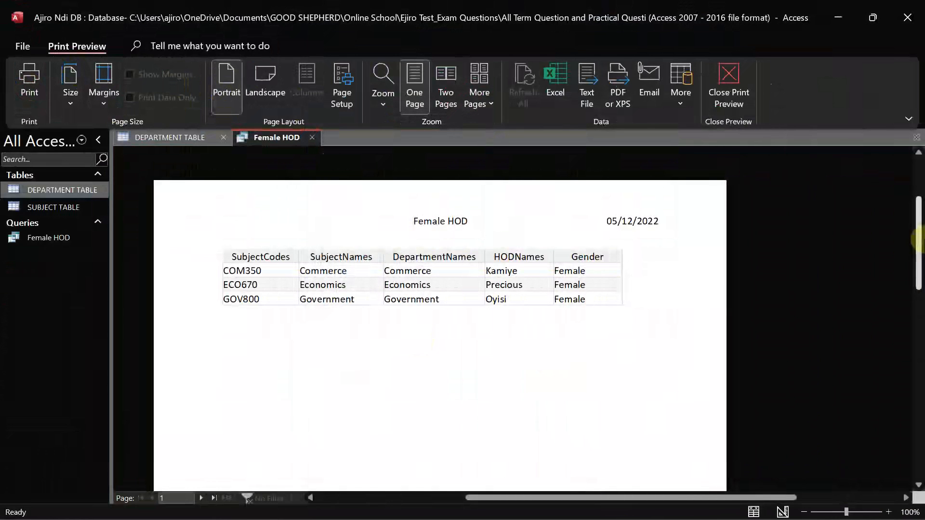
Print only page 1 (pages 1 to 1) of the Female HOD preview to PDF
{"action": "left_click_drag", "start_coordinate": [918, 239], "coordinate": [919, 327]}
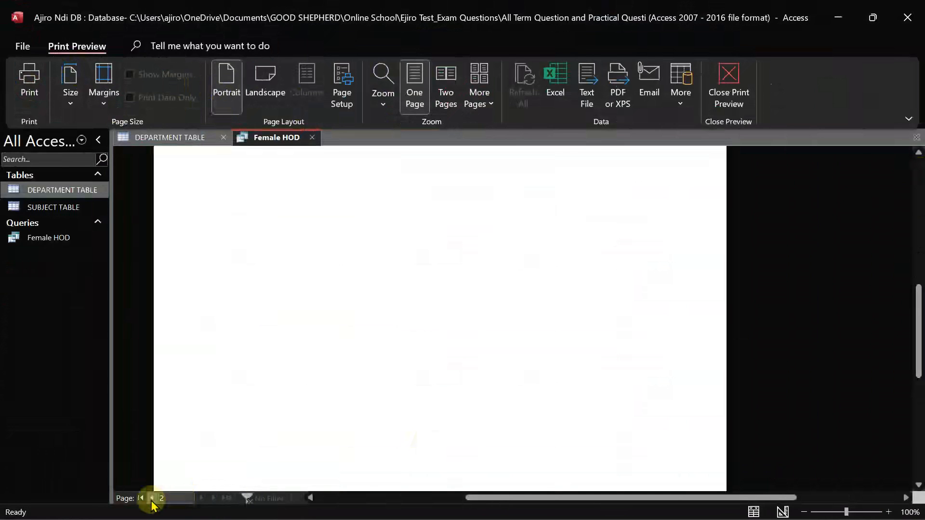
{"action": "left_click", "coordinate": [151, 499]}
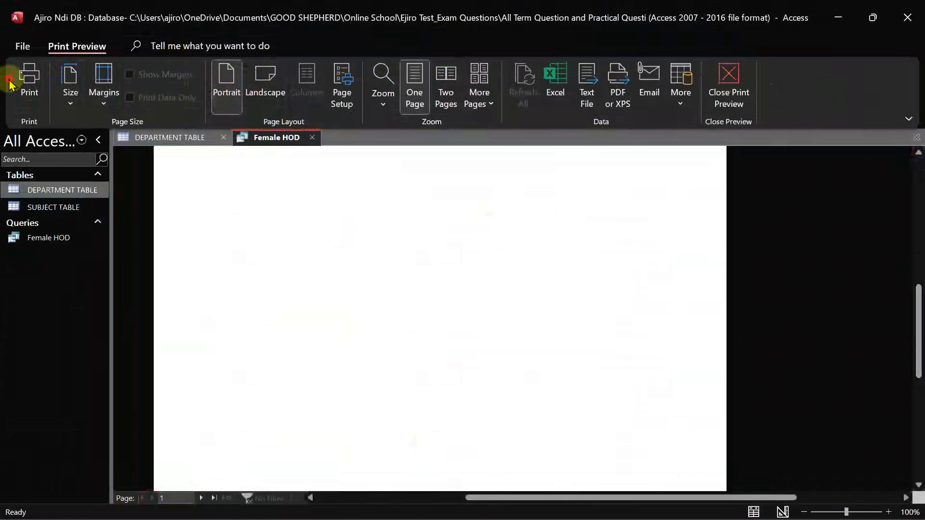
{"action": "left_click", "coordinate": [26, 85]}
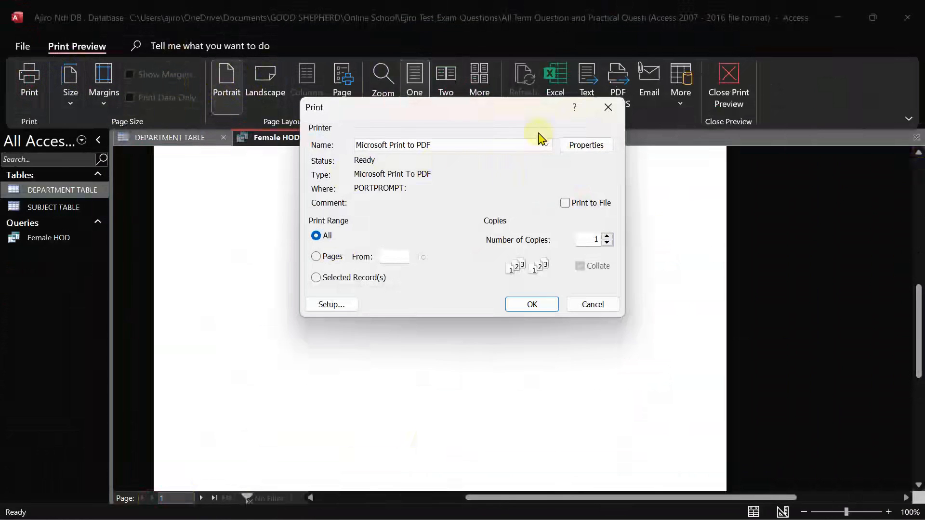
{"action": "left_click", "coordinate": [317, 257]}
{"action": "type", "text": "1"}
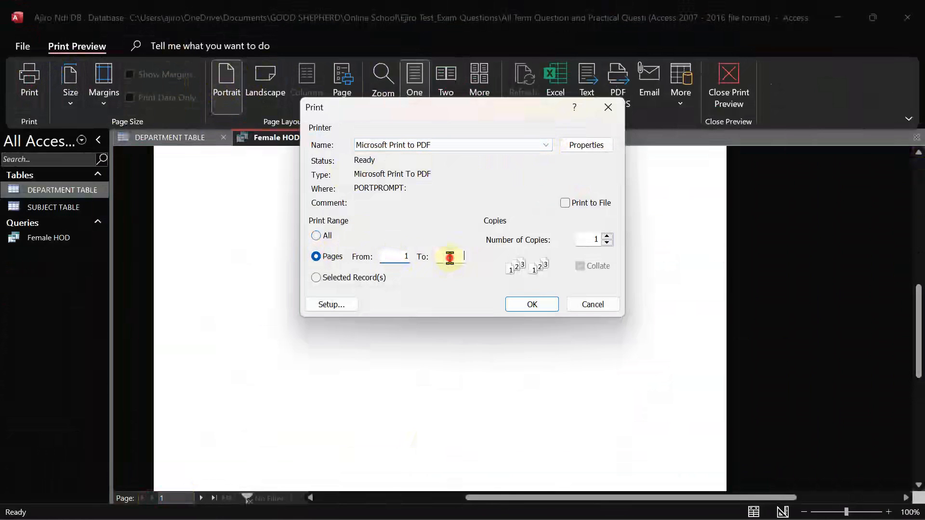
{"action": "left_click", "coordinate": [532, 304]}
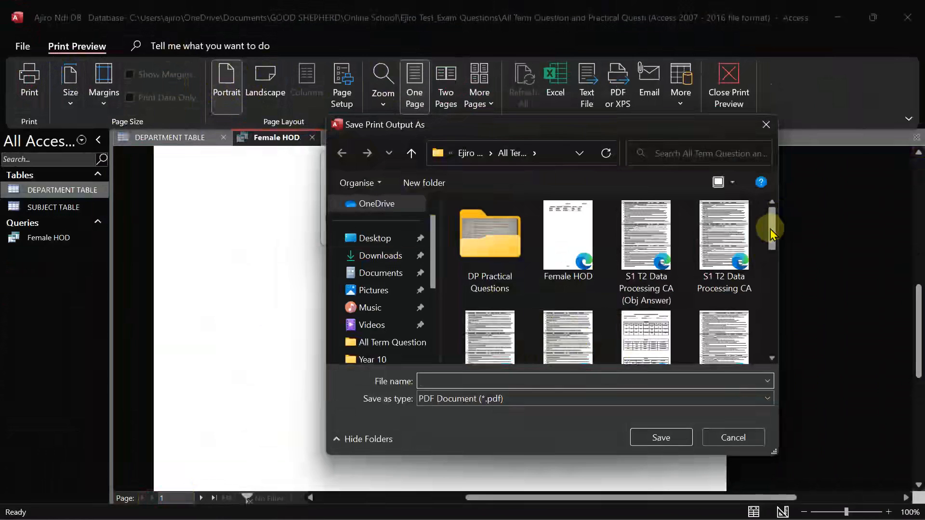
Save the output as Female HOD, replacing the existing Female HOD.pdf
{"action": "left_click", "coordinate": [573, 227]}
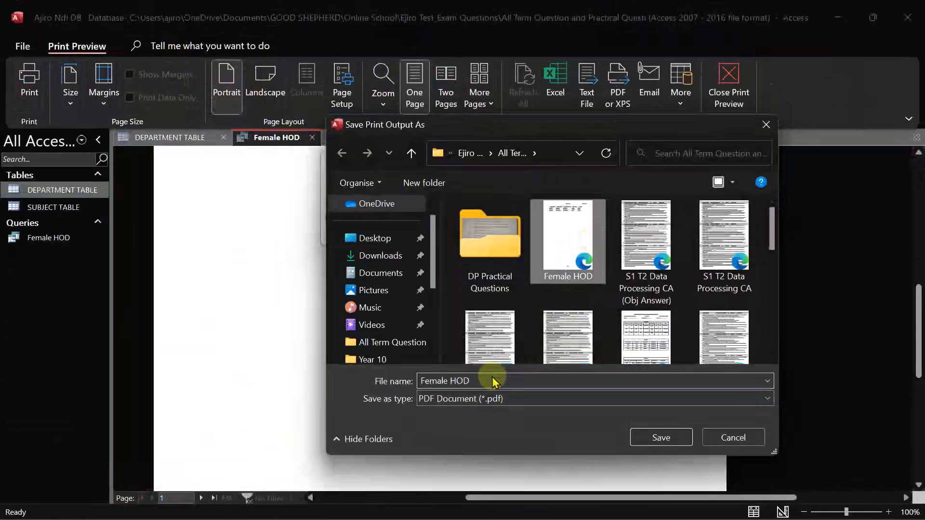
{"action": "left_click", "coordinate": [651, 441]}
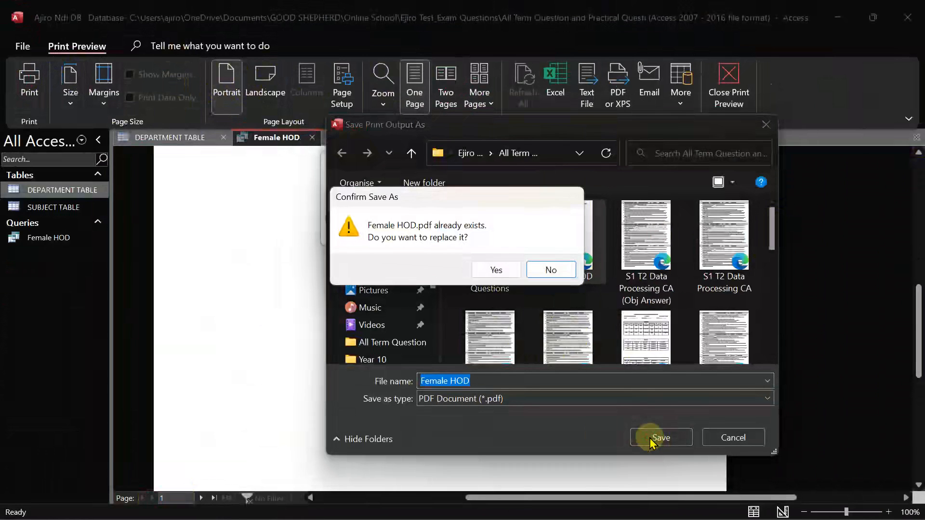
{"action": "left_click", "coordinate": [497, 276]}
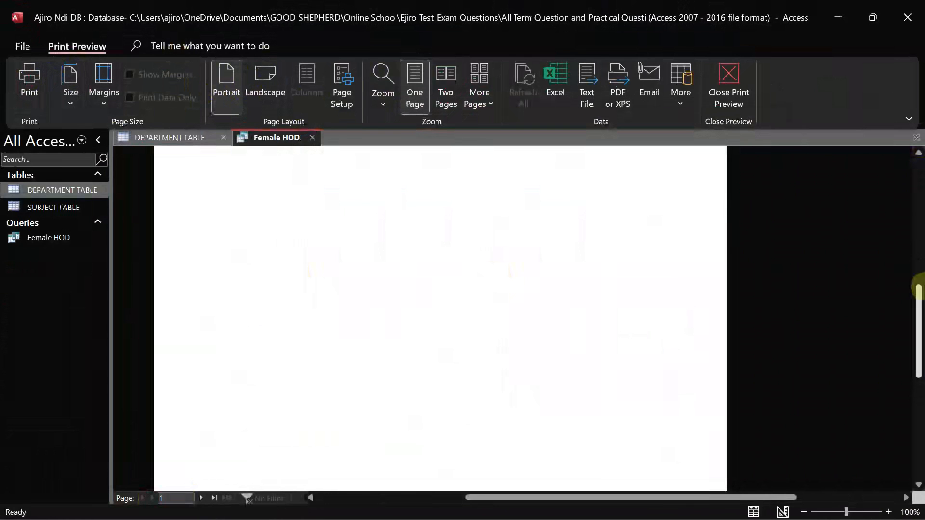
{"action": "left_click_drag", "start_coordinate": [918, 304], "coordinate": [912, 240]}
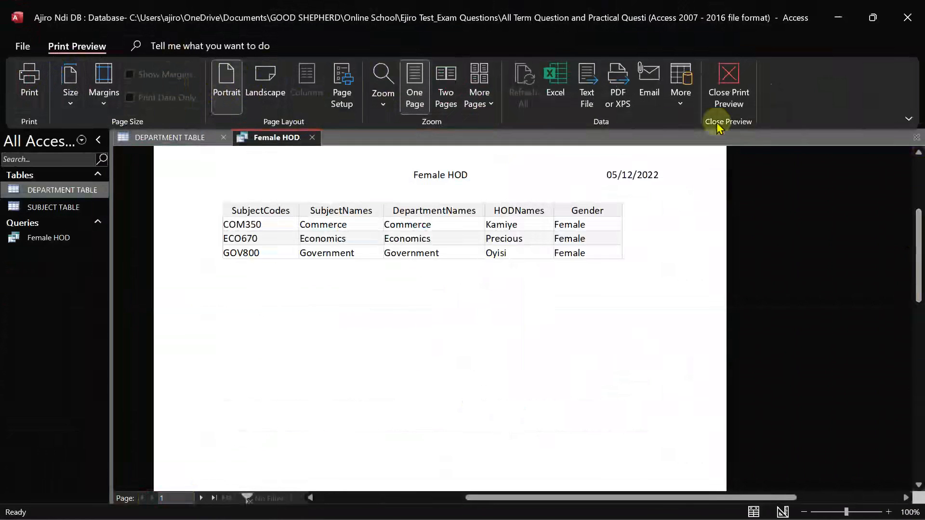
Leave Print Preview and review the exam question image before returning to Access
{"action": "left_click", "coordinate": [728, 83]}
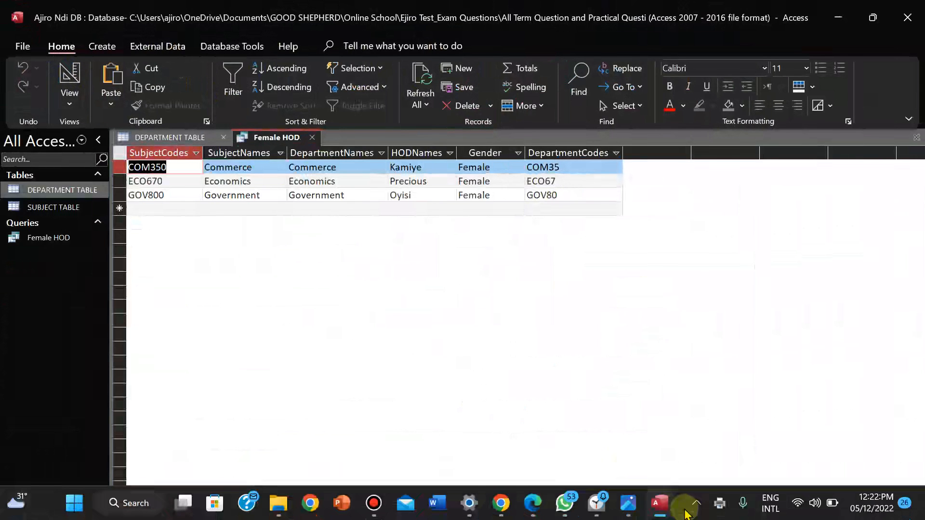
{"action": "left_click", "coordinate": [628, 506]}
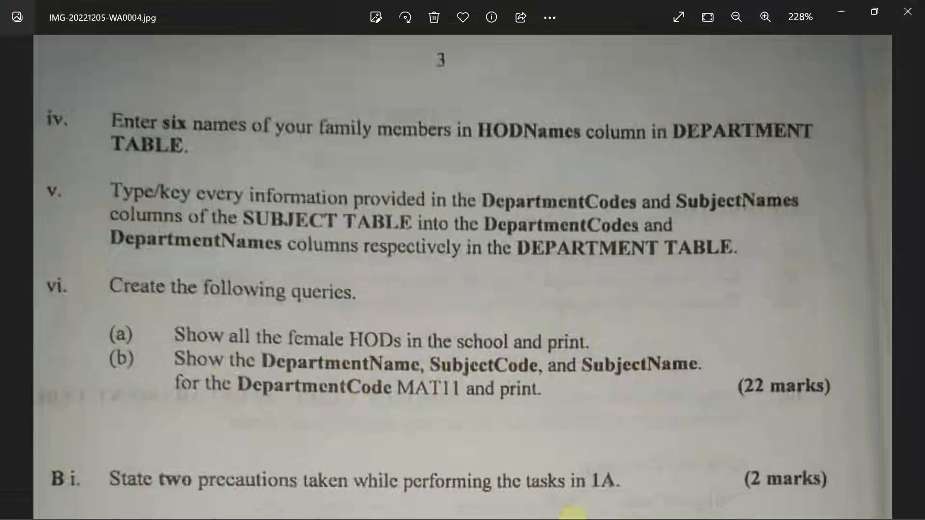
{"action": "left_click", "coordinate": [694, 514]}
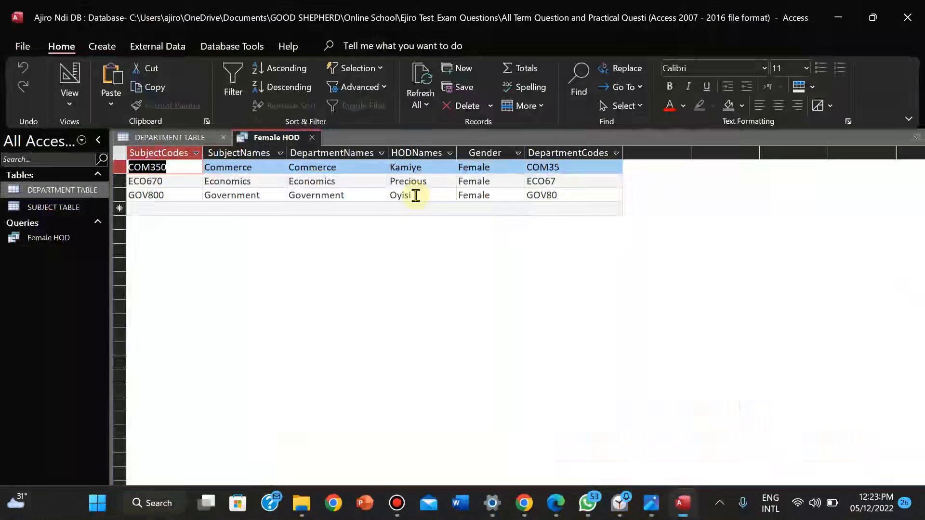
Close the Female HOD query tab, saving its design changes
{"action": "right_click", "coordinate": [265, 141]}
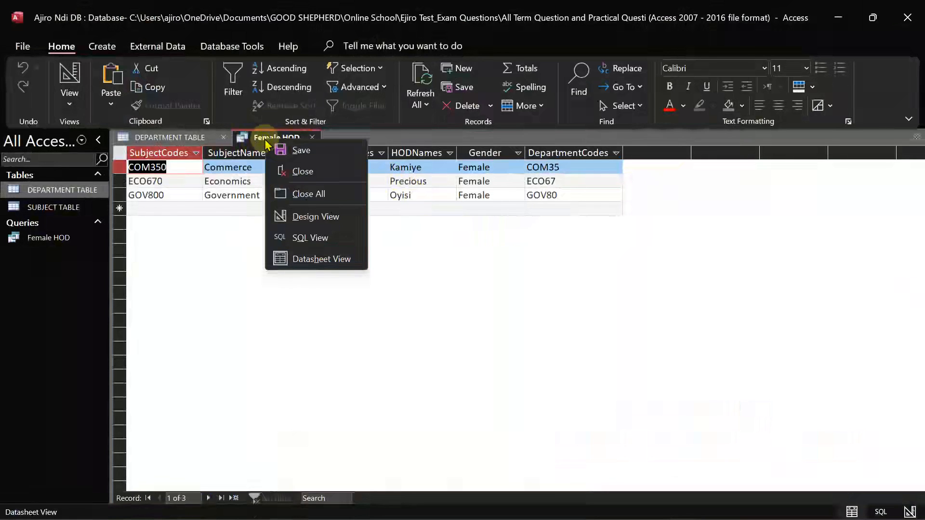
{"action": "left_click", "coordinate": [279, 171]}
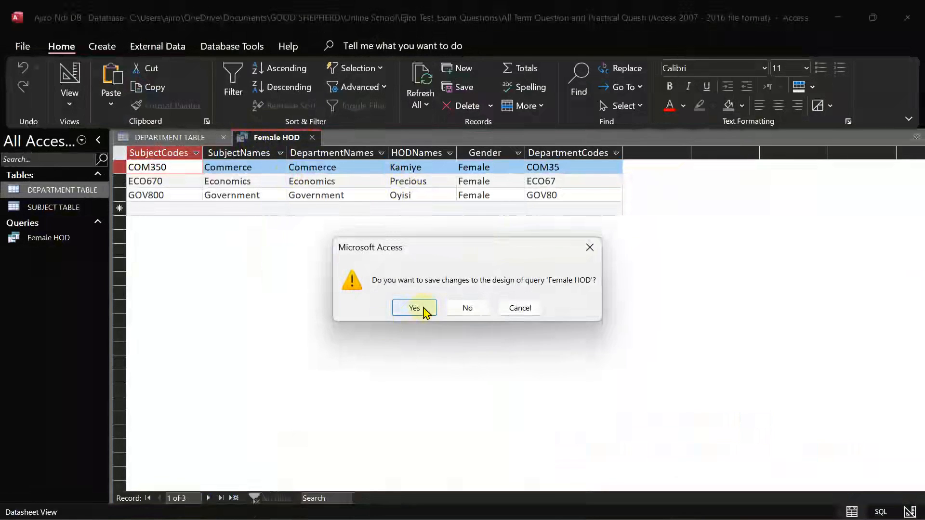
{"action": "left_click", "coordinate": [414, 309]}
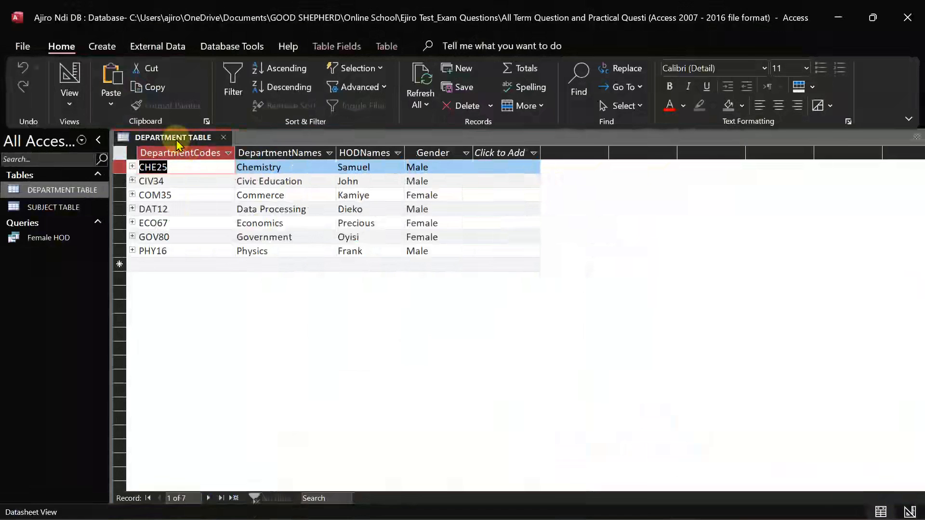
Close DEPARTMENT TABLE and start a new query with the Simple Query Wizard
{"action": "right_click", "coordinate": [179, 145]}
{"action": "left_click", "coordinate": [197, 169]}
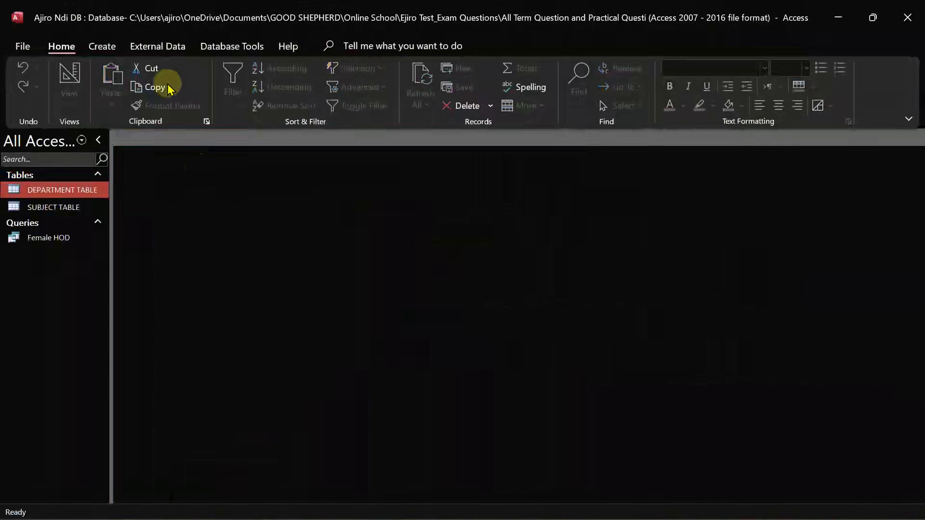
{"action": "left_click", "coordinate": [98, 46]}
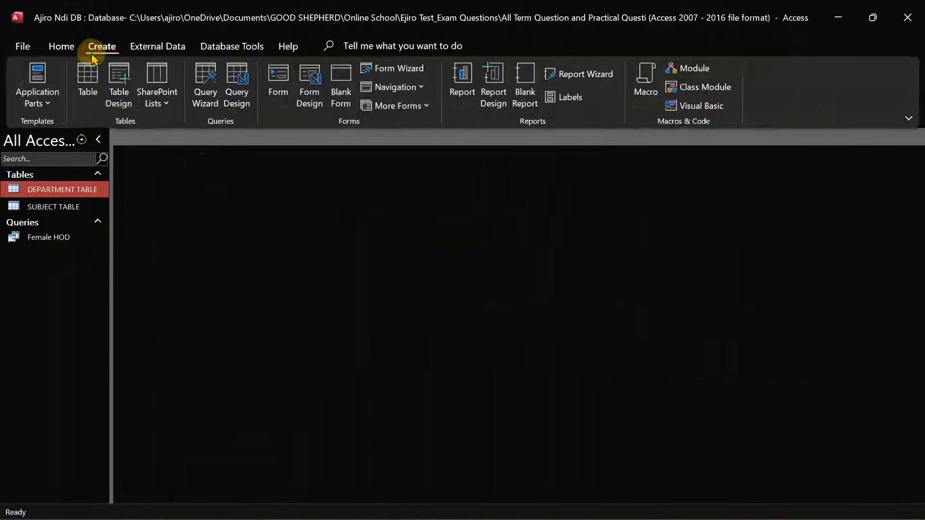
{"action": "left_click", "coordinate": [199, 77]}
{"action": "left_click", "coordinate": [491, 303]}
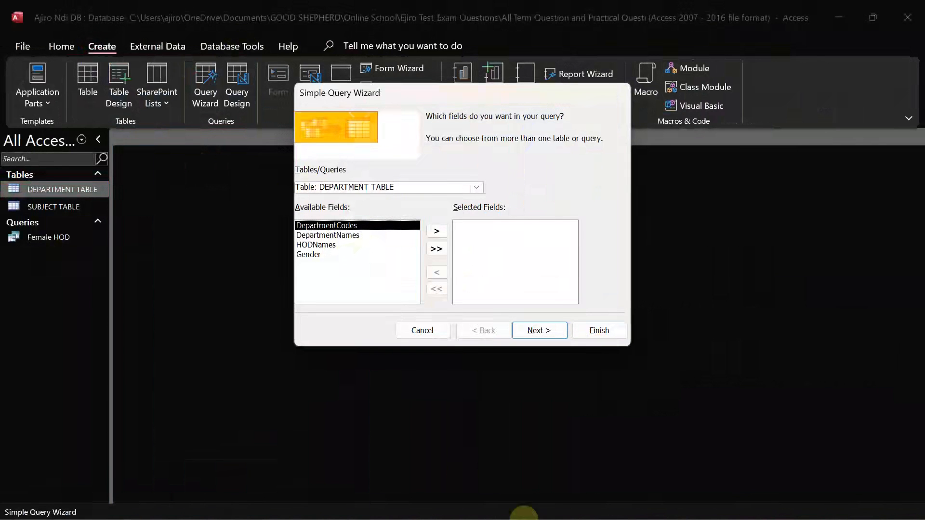
{"action": "left_click", "coordinate": [653, 505]}
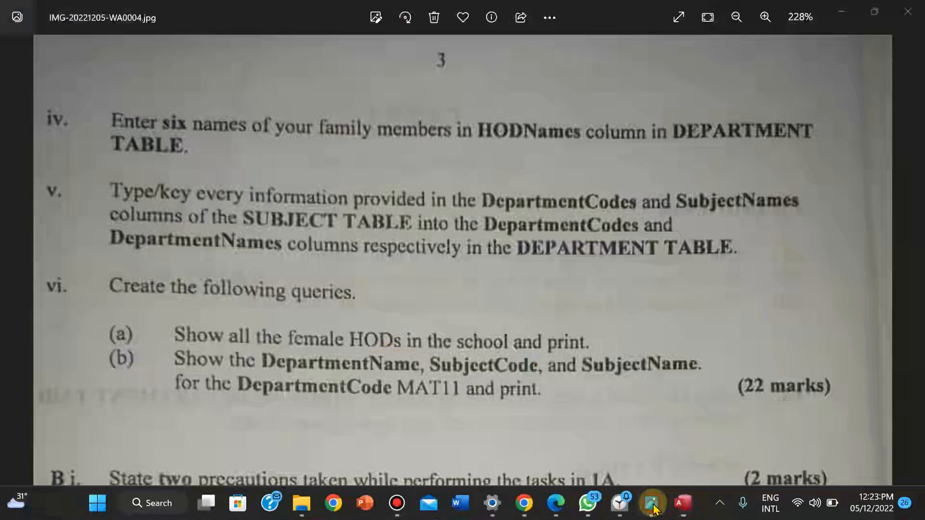
{"action": "left_click", "coordinate": [652, 505]}
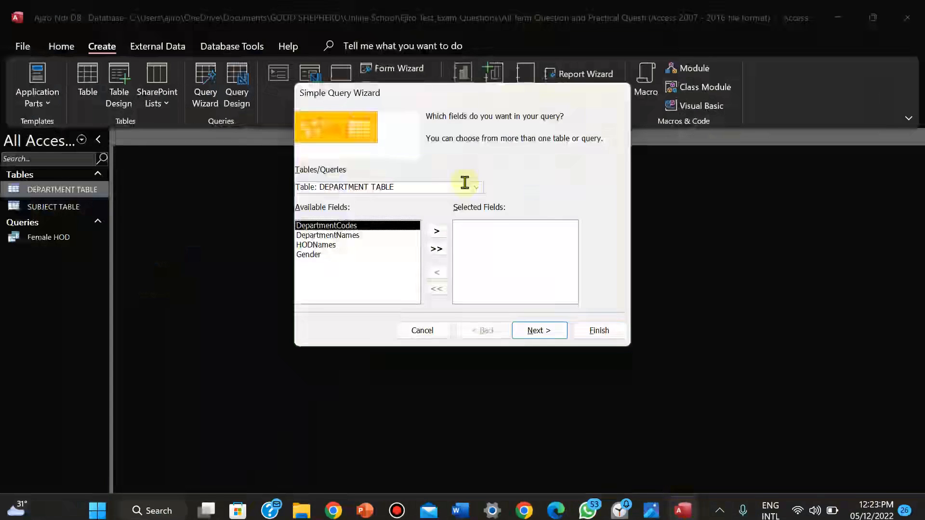
Add DepartmentNames, then SubjectCodes from SUBJECT TABLE, to the query fields
{"action": "left_click", "coordinate": [352, 235]}
{"action": "left_click", "coordinate": [427, 232]}
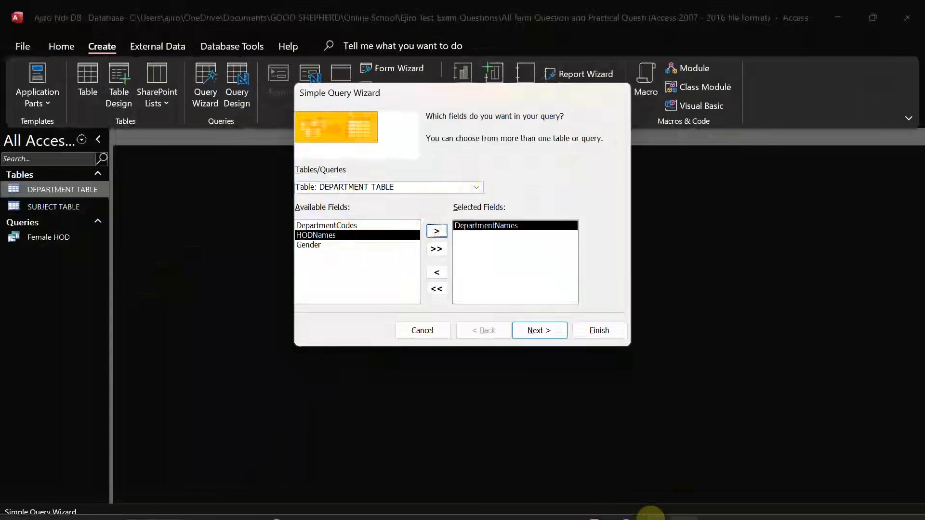
{"action": "left_click", "coordinate": [658, 509]}
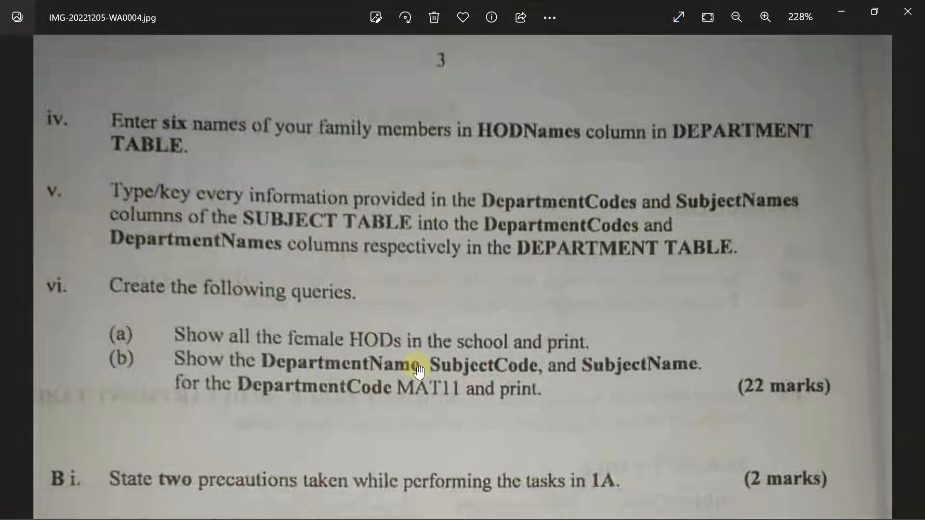
{"action": "mouse_move", "coordinate": [568, 515]}
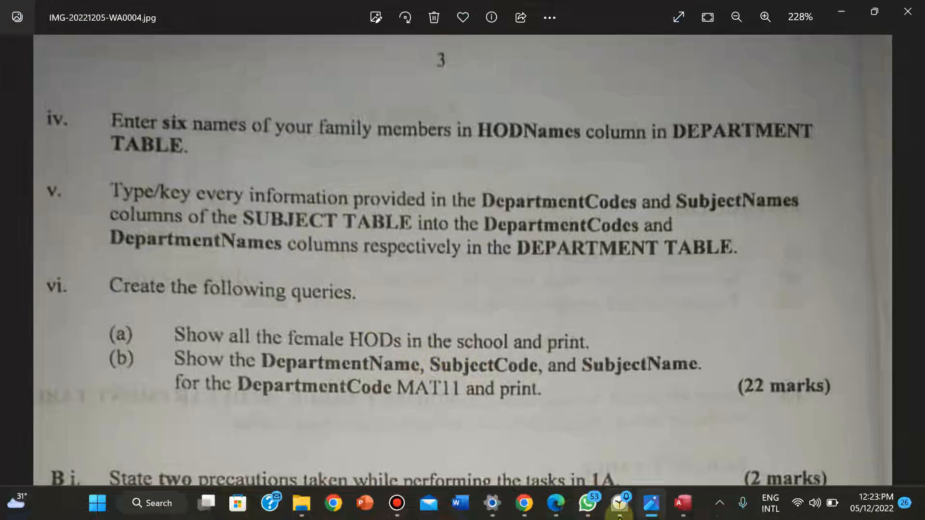
{"action": "left_click", "coordinate": [678, 506]}
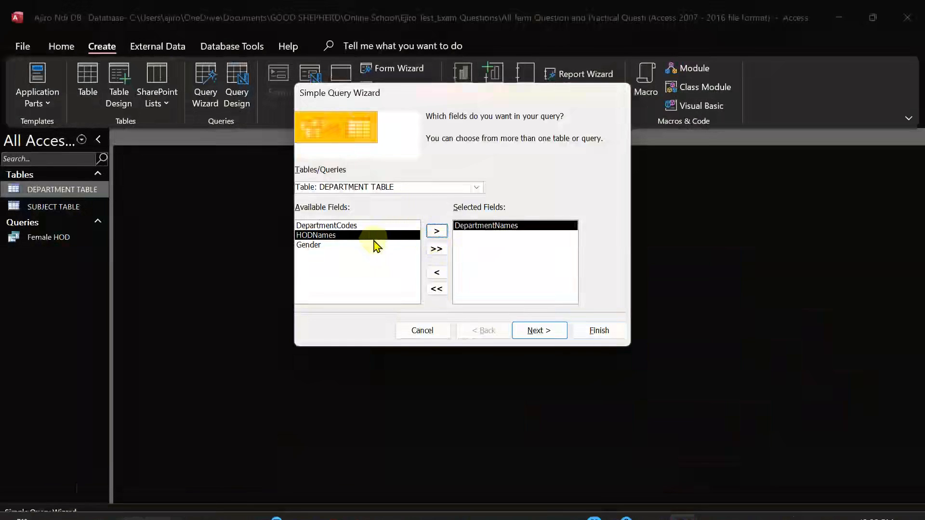
{"action": "left_click", "coordinate": [477, 187]}
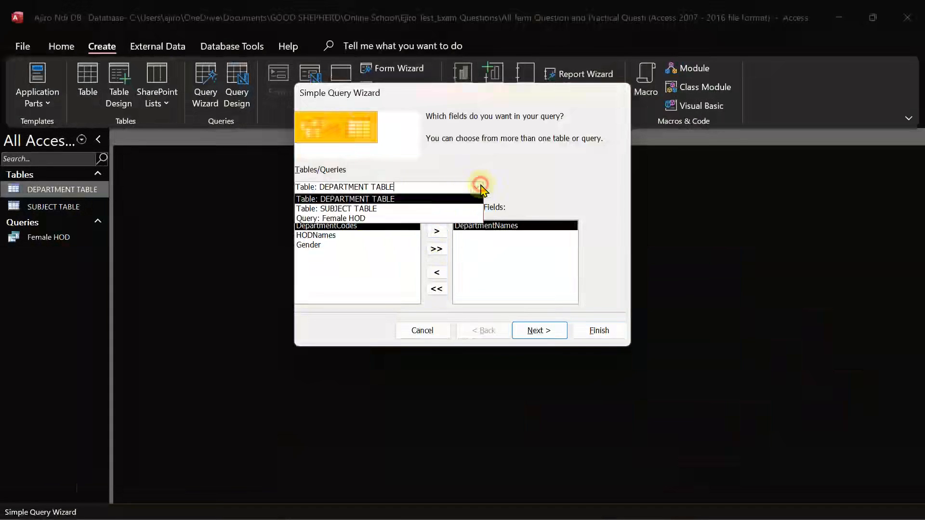
{"action": "left_click", "coordinate": [437, 210]}
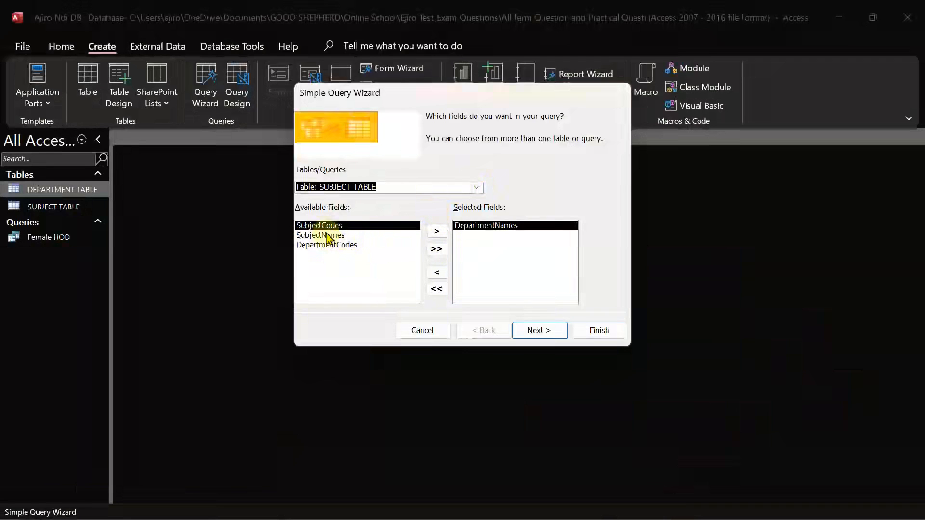
{"action": "left_click", "coordinate": [437, 231]}
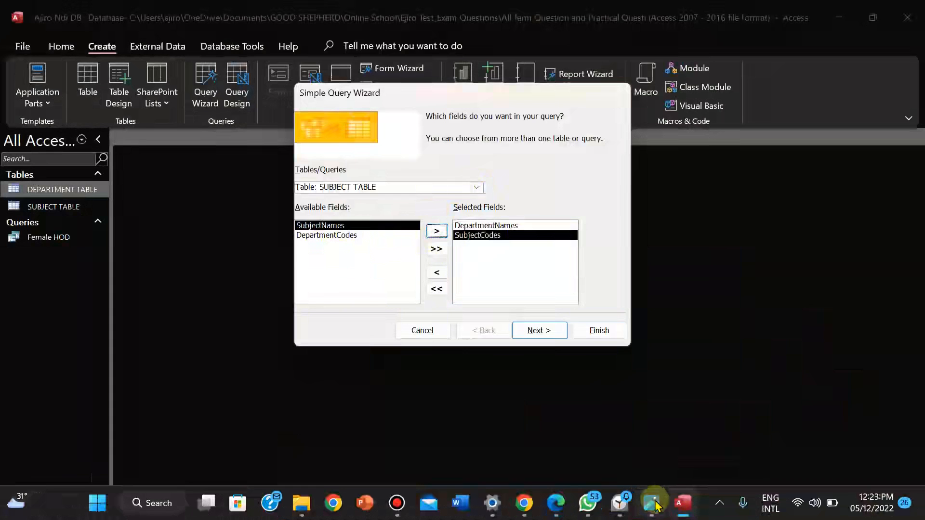
{"action": "left_click", "coordinate": [654, 505]}
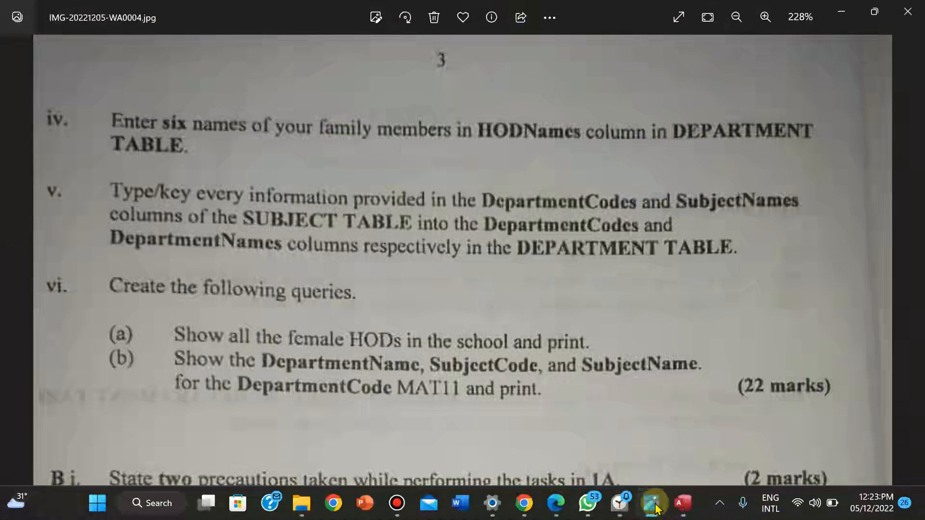
{"action": "left_click", "coordinate": [655, 508]}
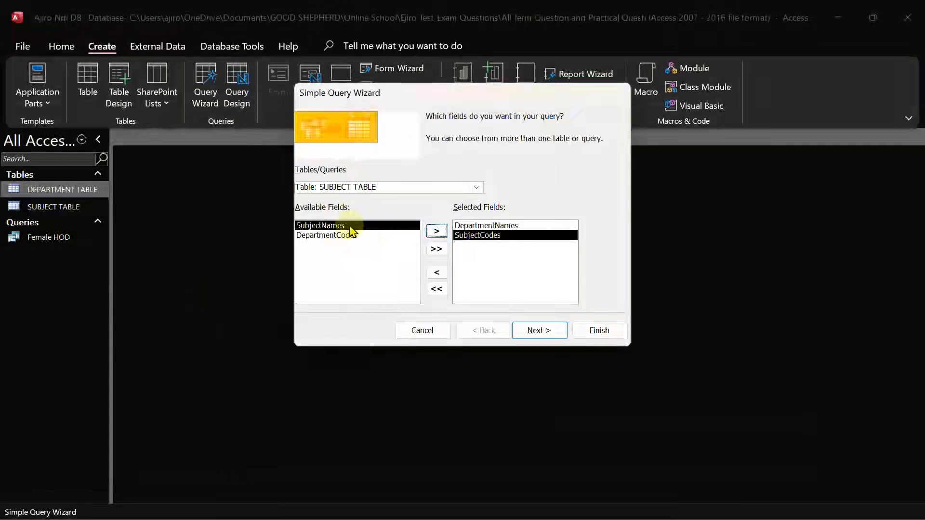
Add SubjectNames and DepartmentCodes to the query fields and continue
{"action": "left_click", "coordinate": [436, 231]}
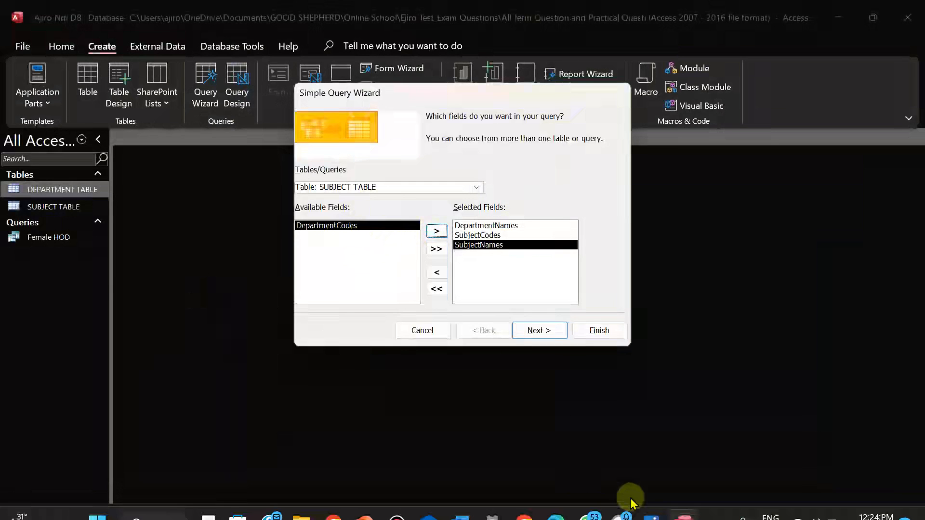
{"action": "left_click", "coordinate": [648, 509]}
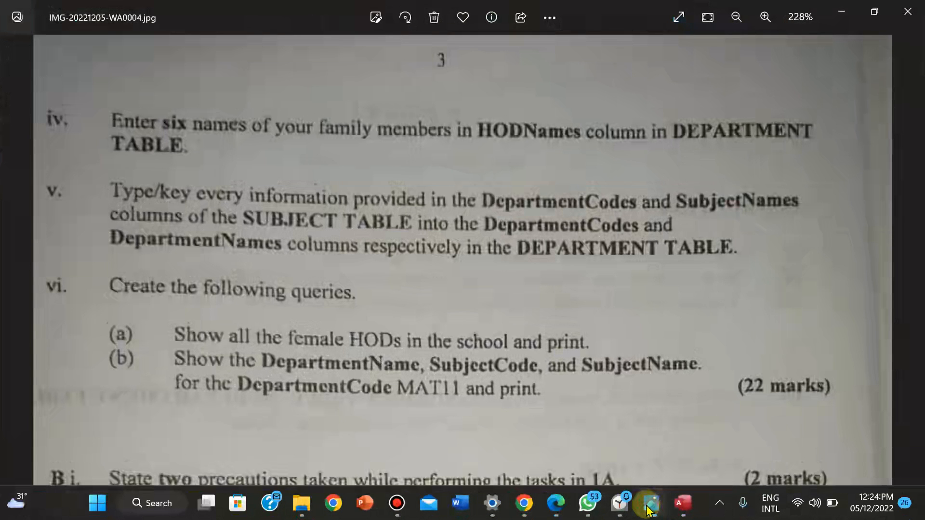
{"action": "left_click", "coordinate": [649, 506]}
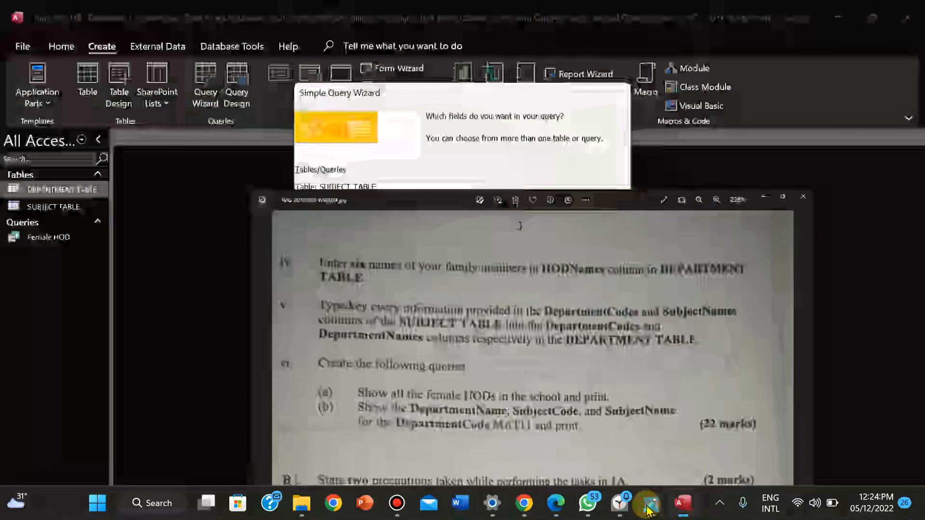
{"action": "left_click", "coordinate": [363, 225]}
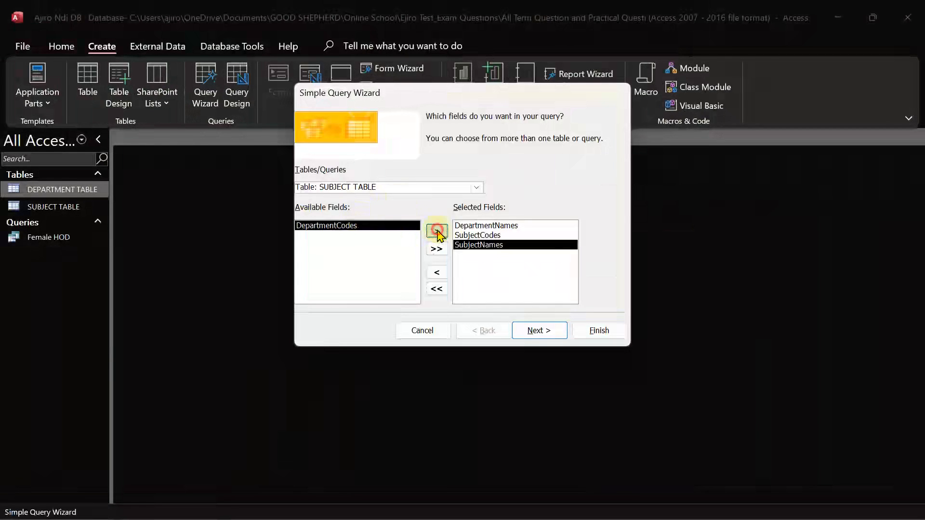
{"action": "left_click", "coordinate": [437, 231]}
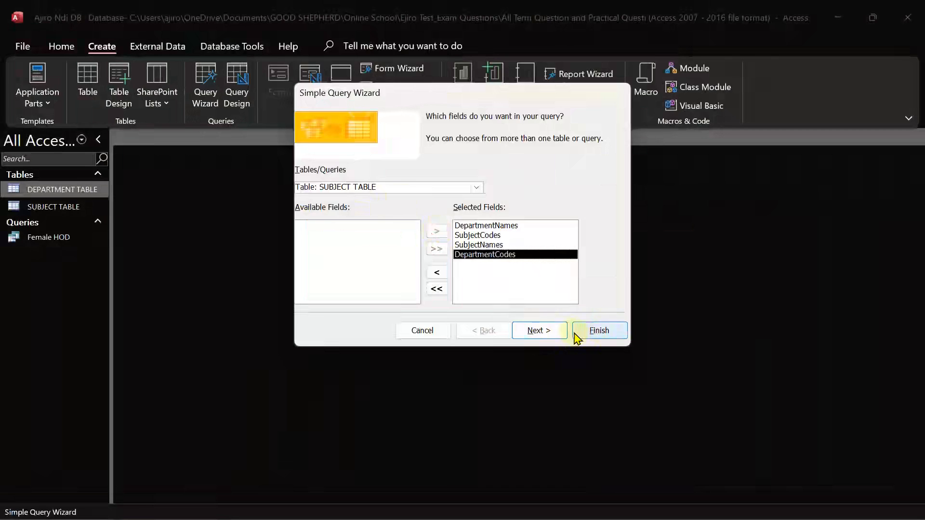
{"action": "left_click", "coordinate": [547, 331]}
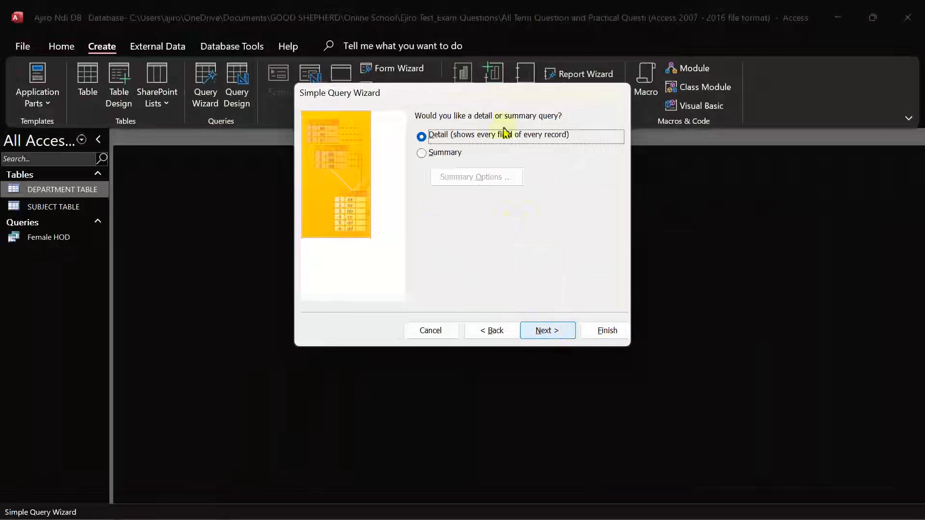
Keep it a detail query, title it MAT11, and finish to open the results
{"action": "left_click", "coordinate": [555, 332]}
{"action": "left_click_drag", "start_coordinate": [524, 132], "coordinate": [407, 118]}
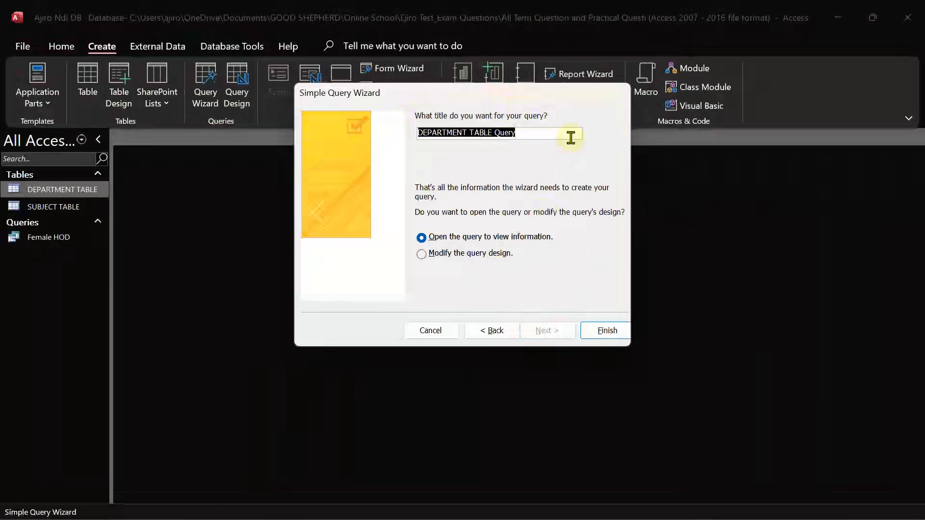
{"action": "key", "text": "Caps_Lock"}
{"action": "type", "text": "MAT11"}
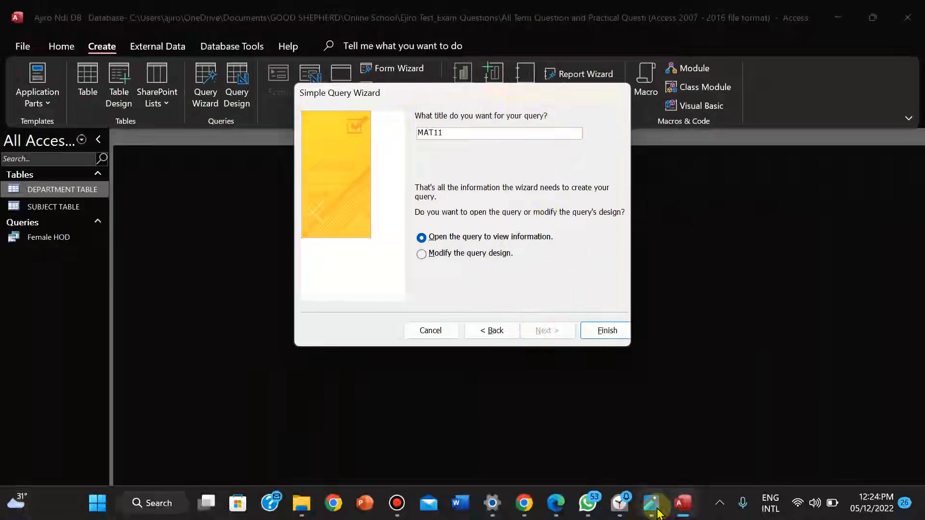
{"action": "left_click", "coordinate": [657, 510]}
{"action": "left_click", "coordinate": [657, 510]}
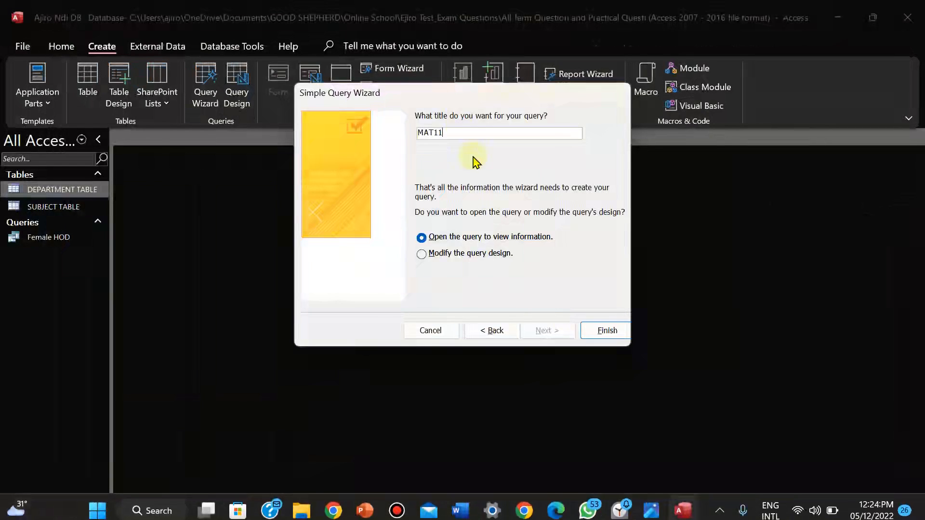
{"action": "left_click", "coordinate": [596, 335]}
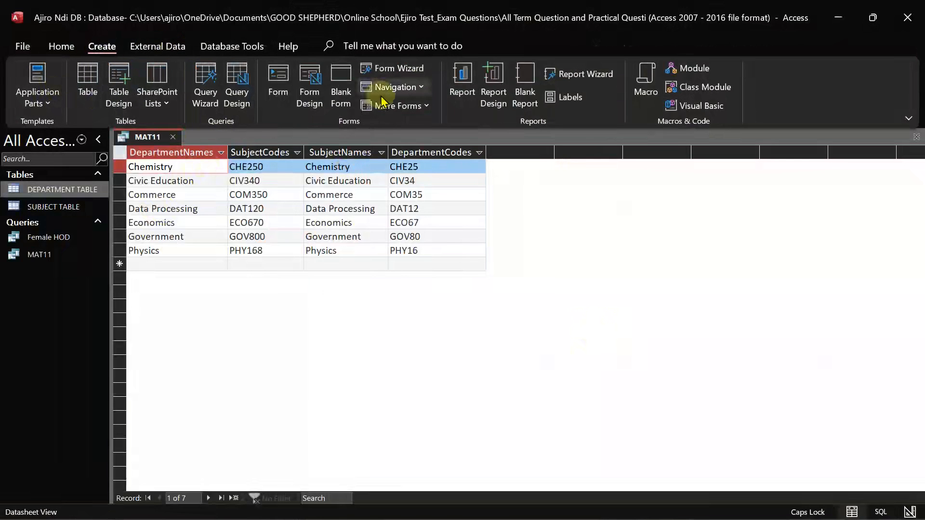
{"action": "left_click", "coordinate": [62, 45]}
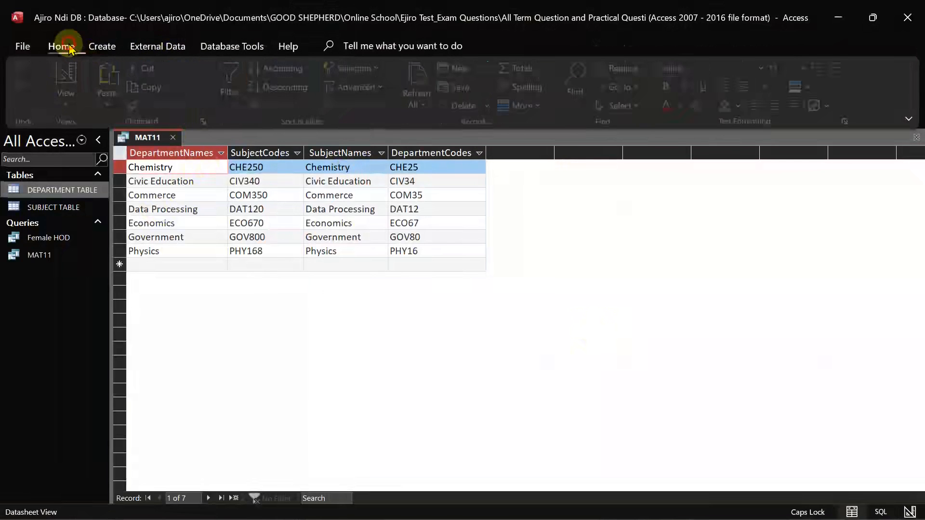
In Design View, enter MAT11 as the DepartmentCodes criterion and run the query
{"action": "left_click", "coordinate": [70, 107]}
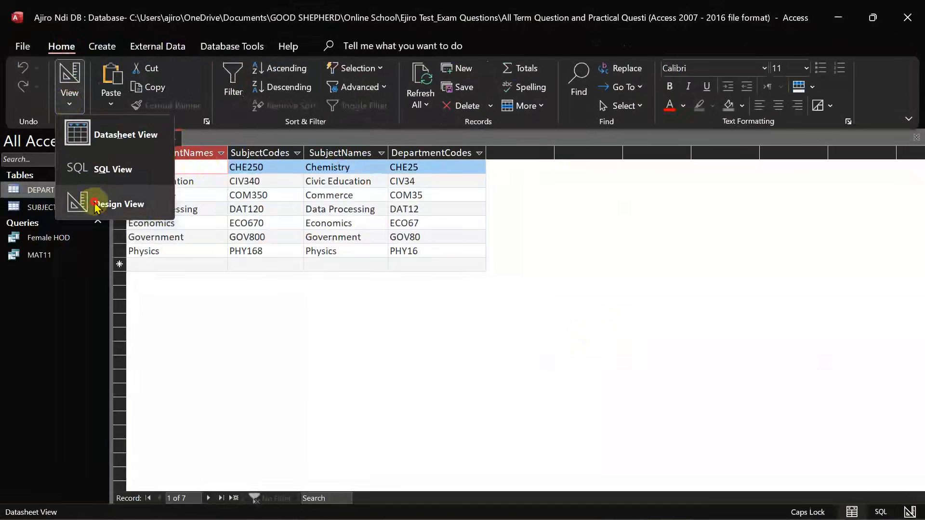
{"action": "left_click", "coordinate": [96, 205]}
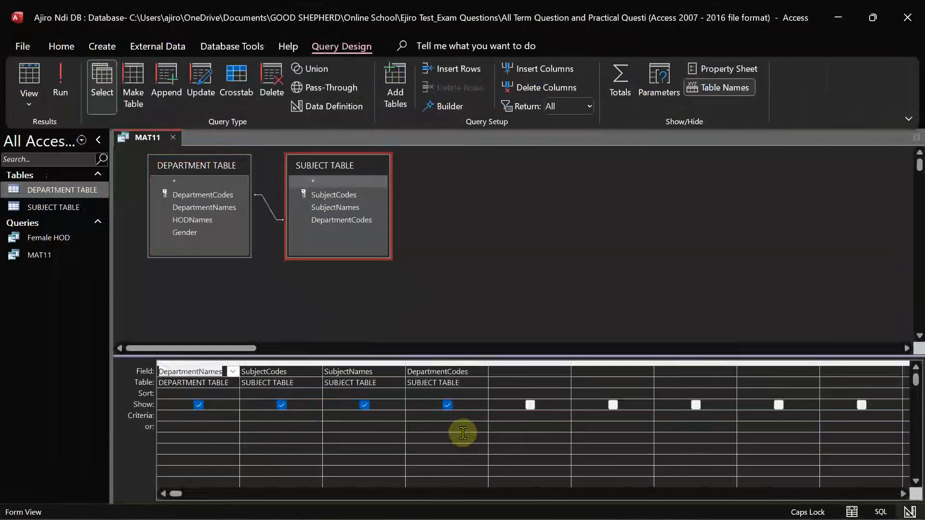
{"action": "left_click", "coordinate": [429, 424]}
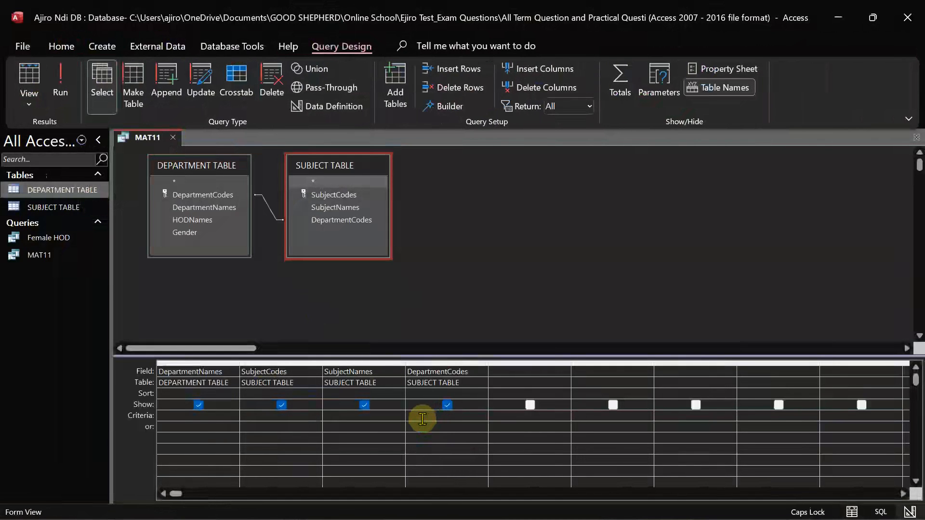
{"action": "type", "text": "MAT11"}
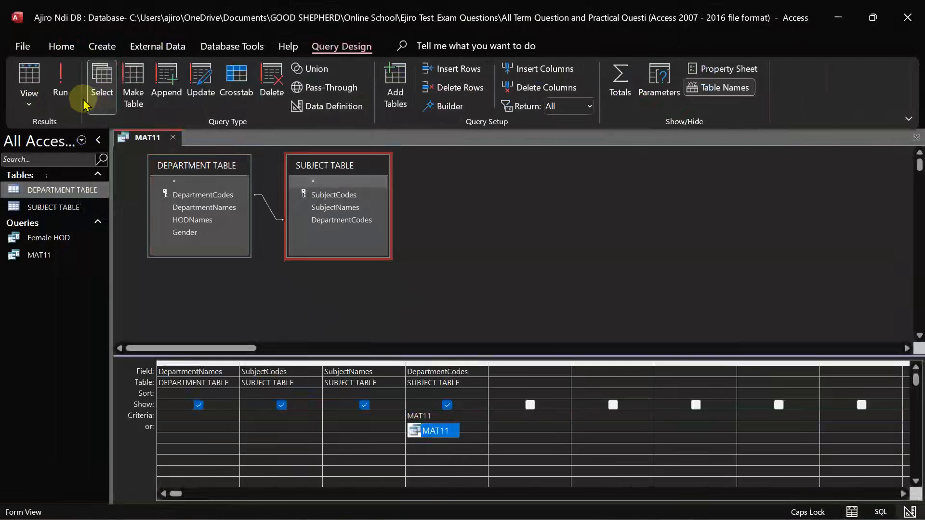
{"action": "left_click", "coordinate": [60, 82]}
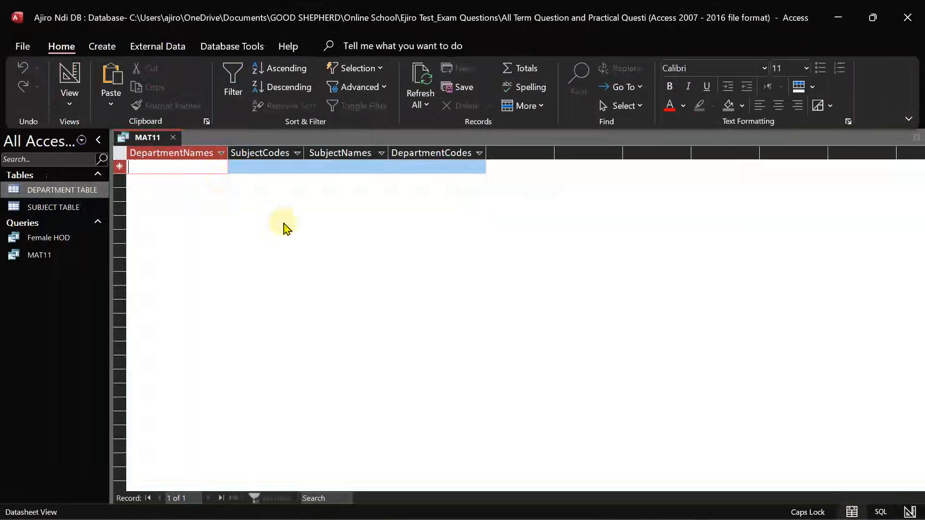
Correct the DepartmentCodes criterion after the invalid string errors and rerun the MAT11 query
{"action": "left_click", "coordinate": [72, 105]}
{"action": "left_click", "coordinate": [104, 204]}
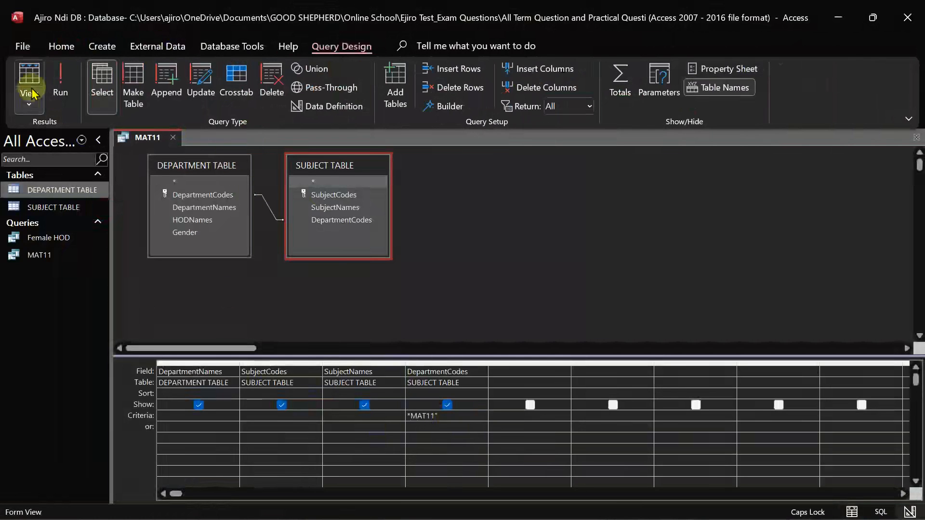
{"action": "left_click", "coordinate": [55, 89]}
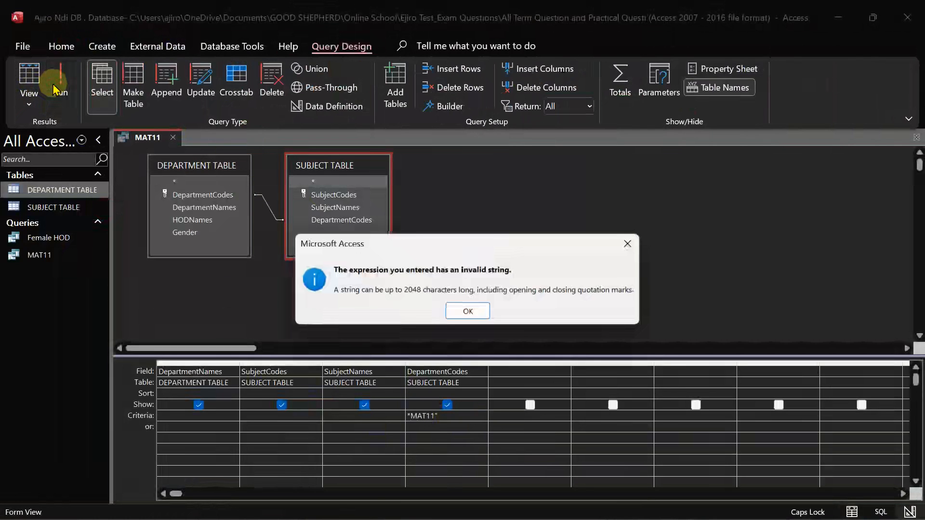
{"action": "left_click", "coordinate": [467, 310]}
{"action": "left_click", "coordinate": [443, 423]}
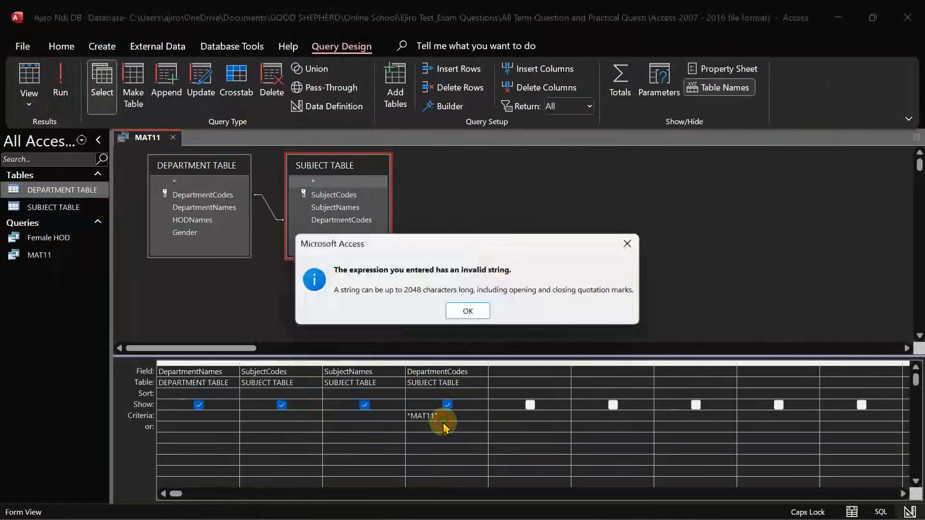
{"action": "left_click", "coordinate": [464, 312]}
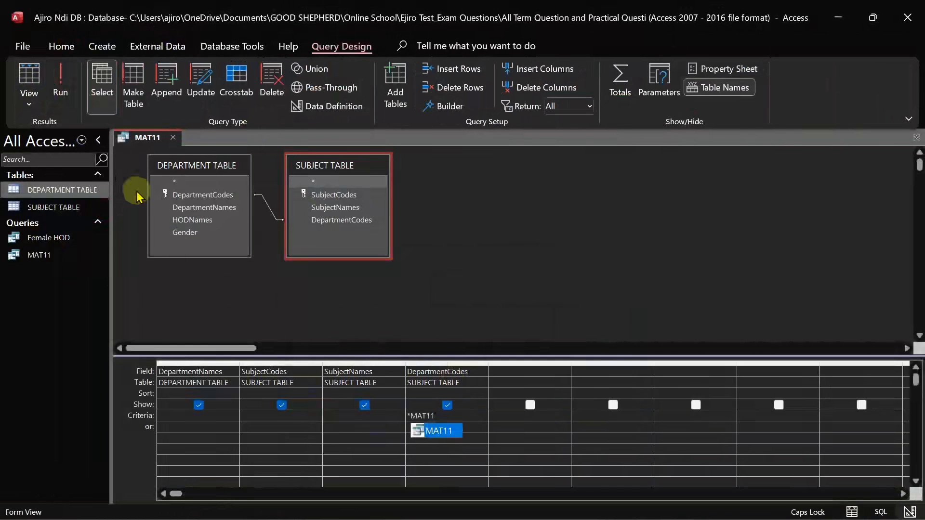
{"action": "left_click", "coordinate": [60, 82]}
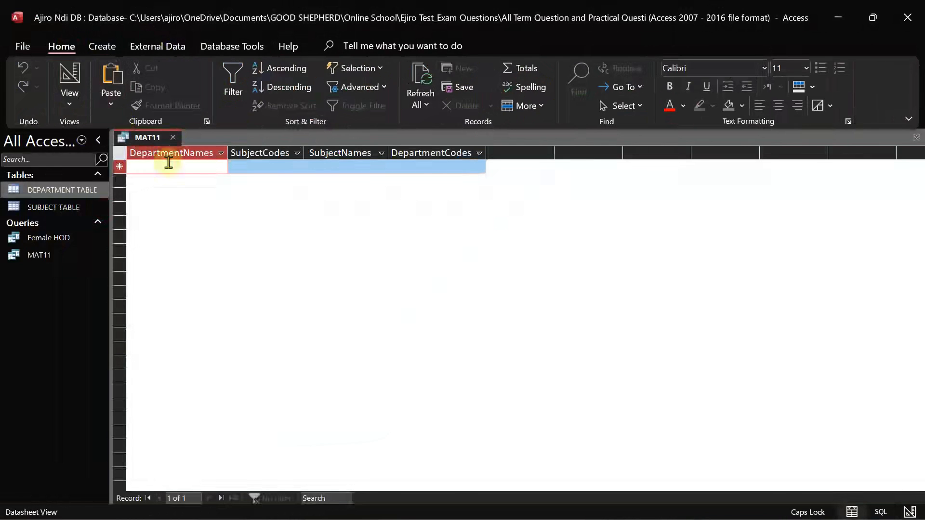
Remove the MAT11 query, leaving DEPARTMENT TABLE and SUBJECT TABLE open in Datasheet View
{"action": "mouse_move", "coordinate": [492, 7]}
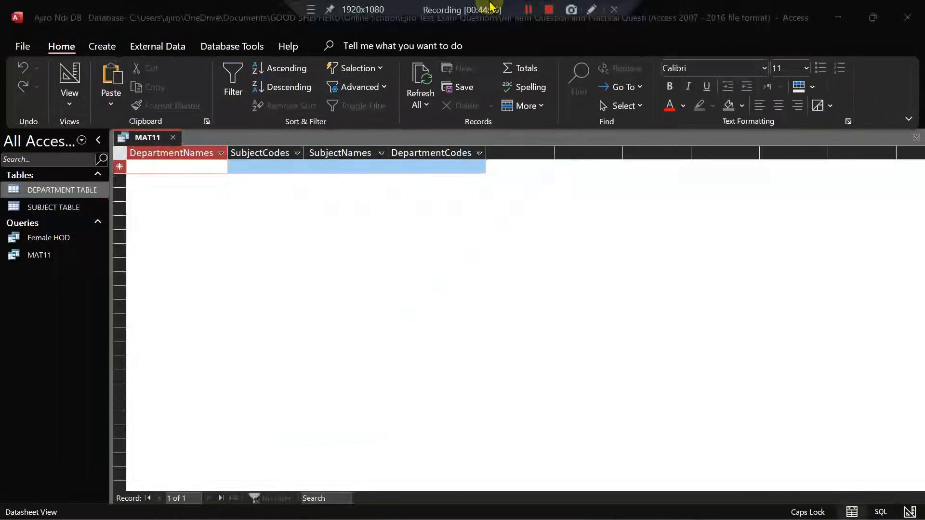
{"action": "left_click", "coordinate": [527, 10]}
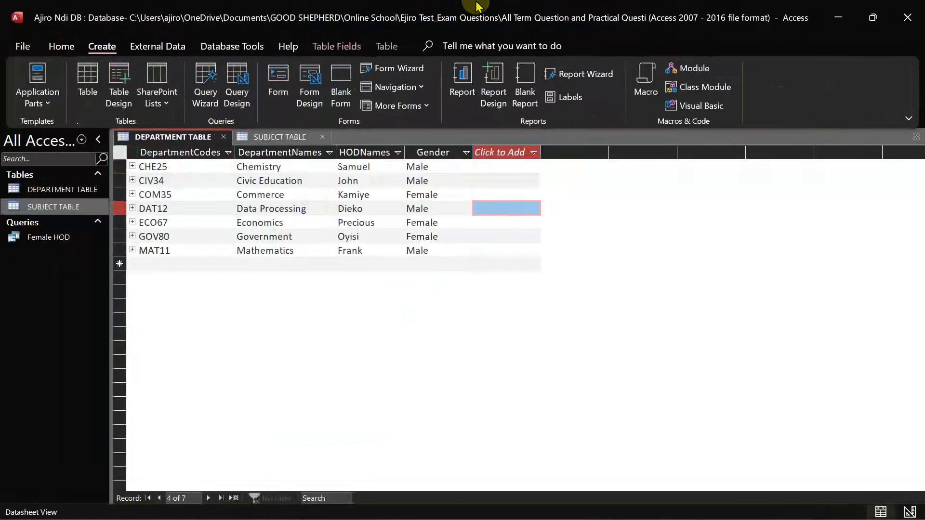
{"action": "mouse_move", "coordinate": [480, 5]}
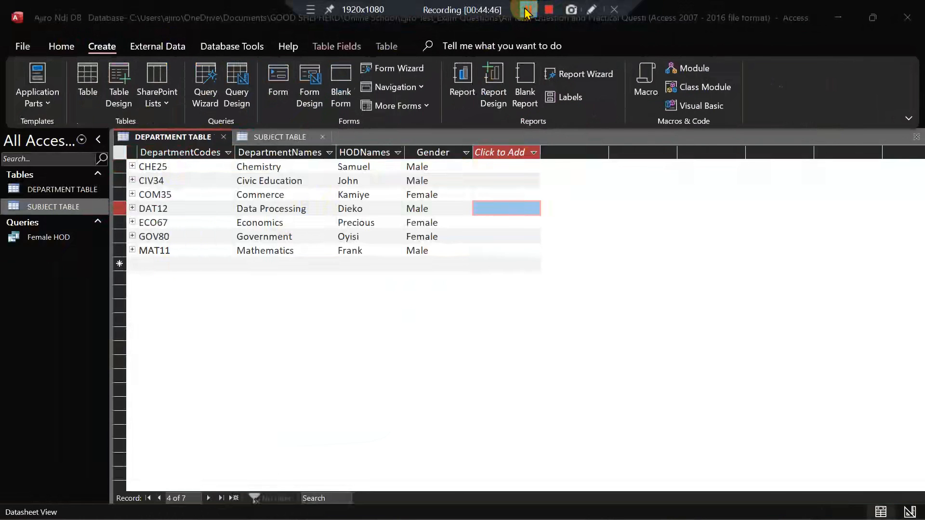
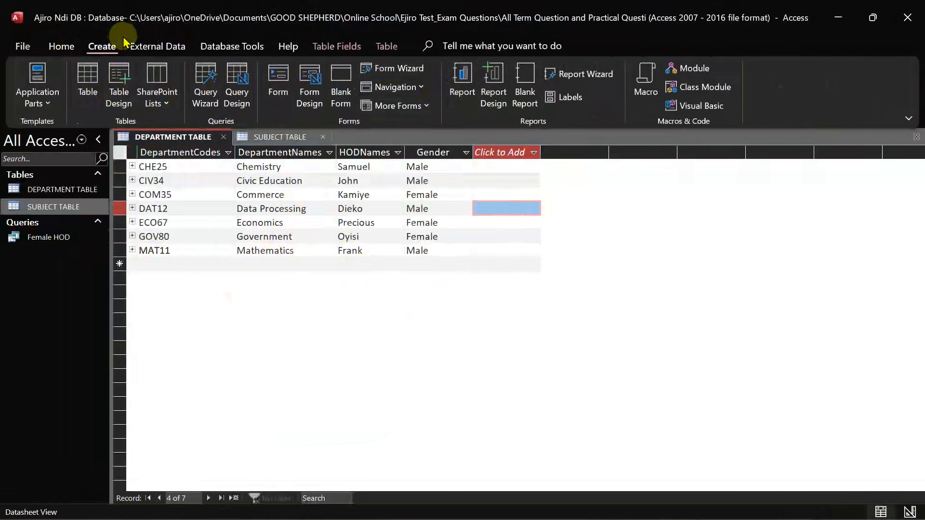
Start a Simple Query Wizard query and add DepartmentNames from the department table
{"action": "left_click", "coordinate": [206, 93]}
{"action": "left_click", "coordinate": [502, 304]}
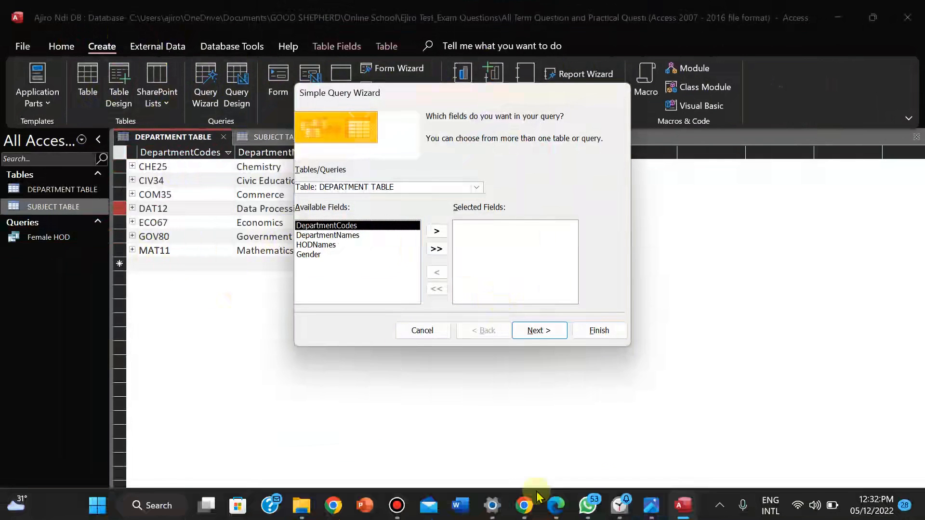
{"action": "left_click", "coordinate": [651, 504]}
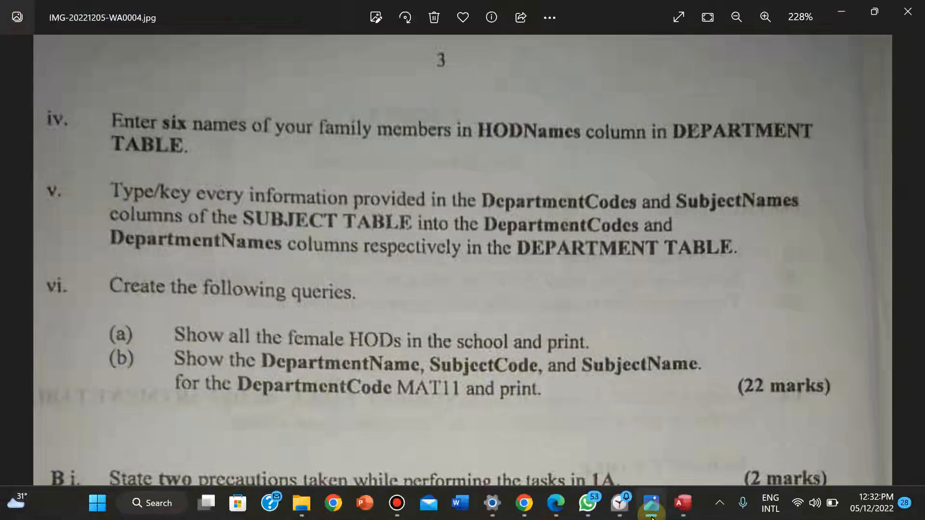
{"action": "left_click", "coordinate": [650, 516]}
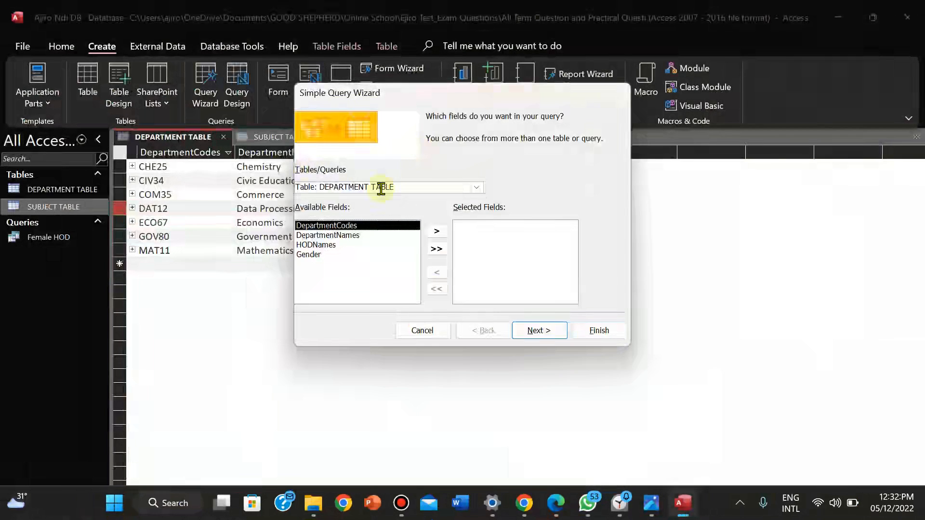
{"action": "left_click", "coordinate": [337, 235]}
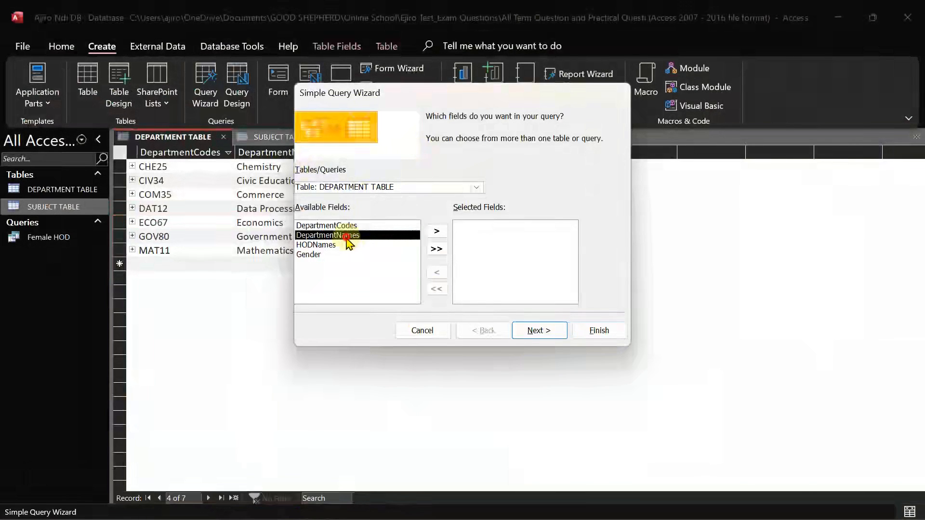
{"action": "left_click", "coordinate": [437, 231]}
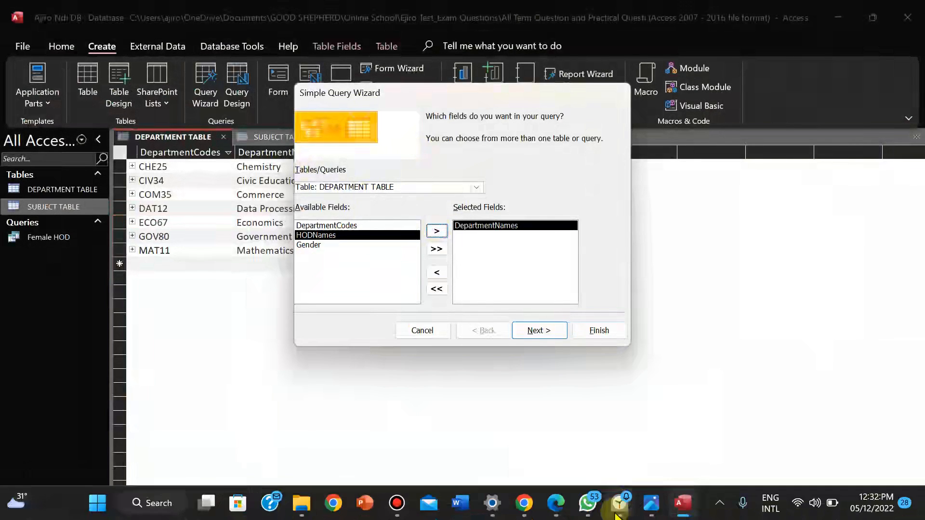
{"action": "left_click", "coordinate": [653, 505]}
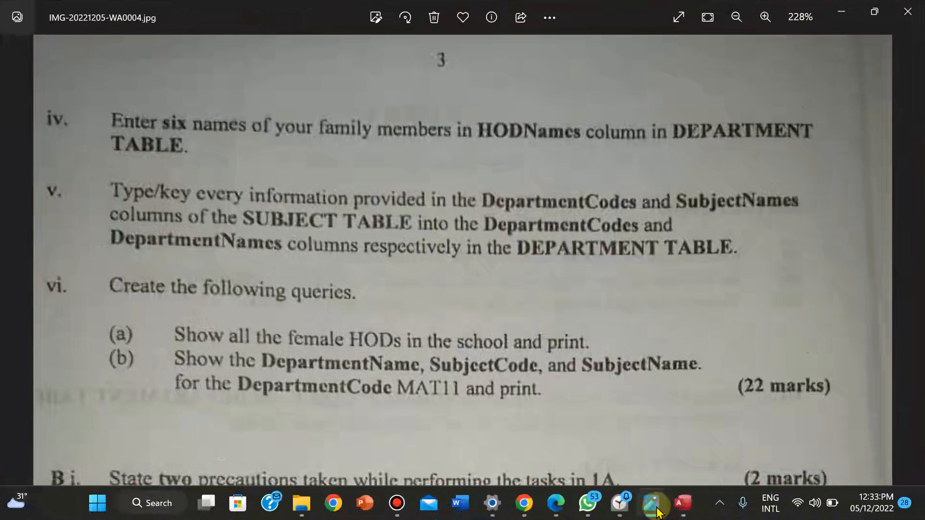
{"action": "left_click", "coordinate": [655, 512]}
Add SubjectCodes, SubjectNames and DepartmentCodes from SUBJECT TABLE to the query
{"action": "left_click", "coordinate": [479, 189]}
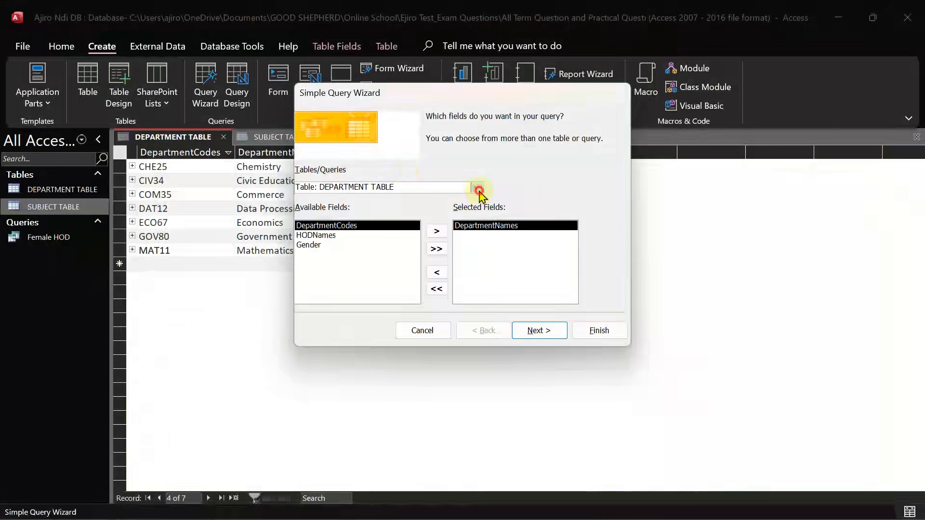
{"action": "left_click", "coordinate": [431, 210]}
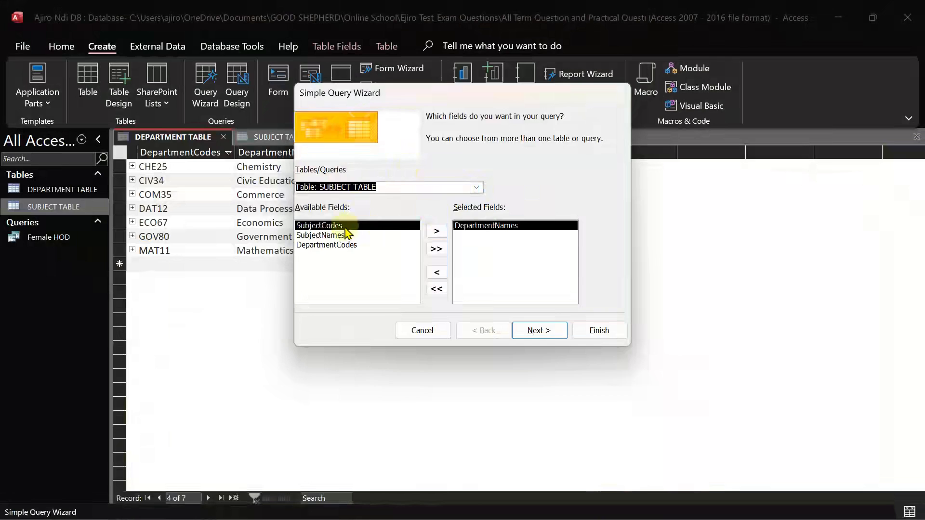
{"action": "left_click", "coordinate": [437, 232]}
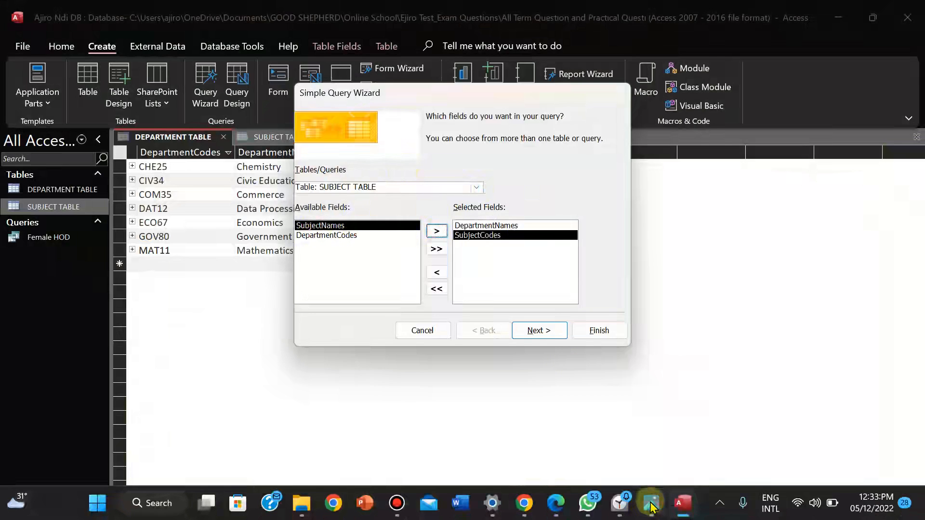
{"action": "left_click", "coordinate": [650, 503]}
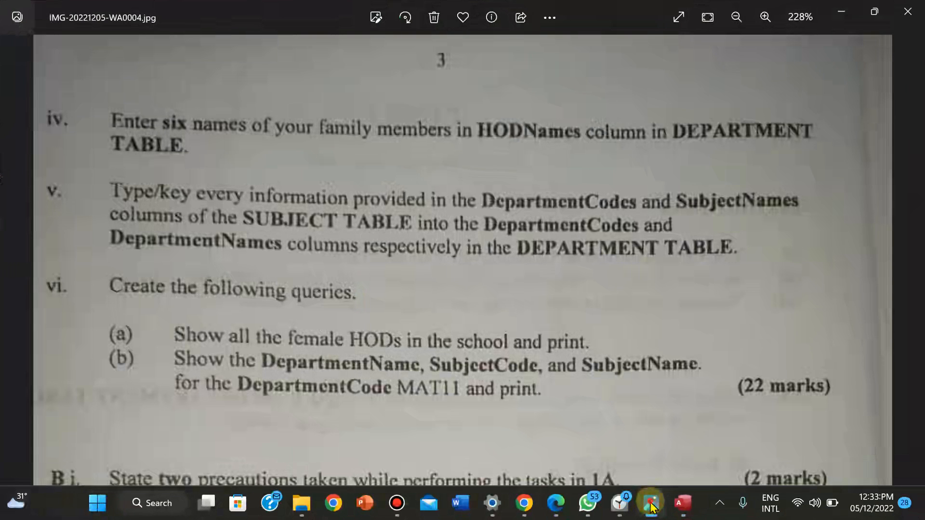
{"action": "left_click", "coordinate": [650, 503]}
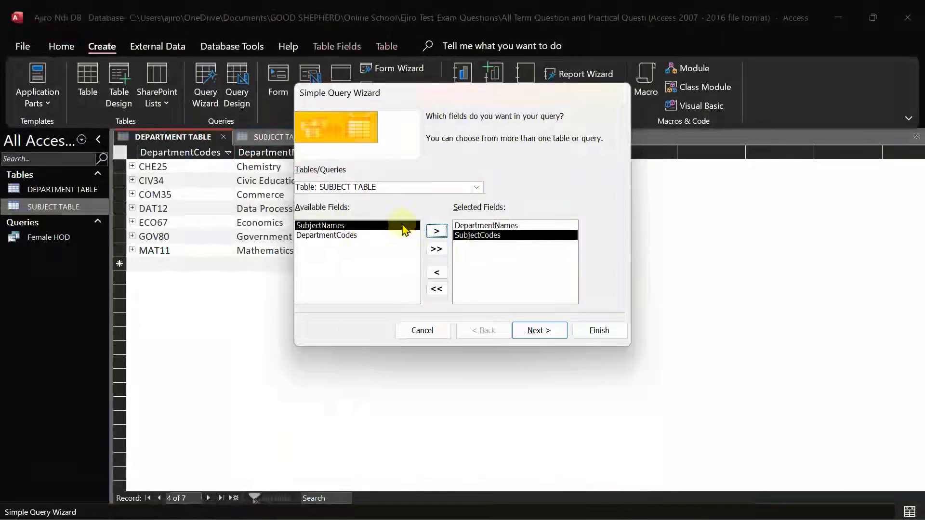
{"action": "left_click", "coordinate": [435, 233]}
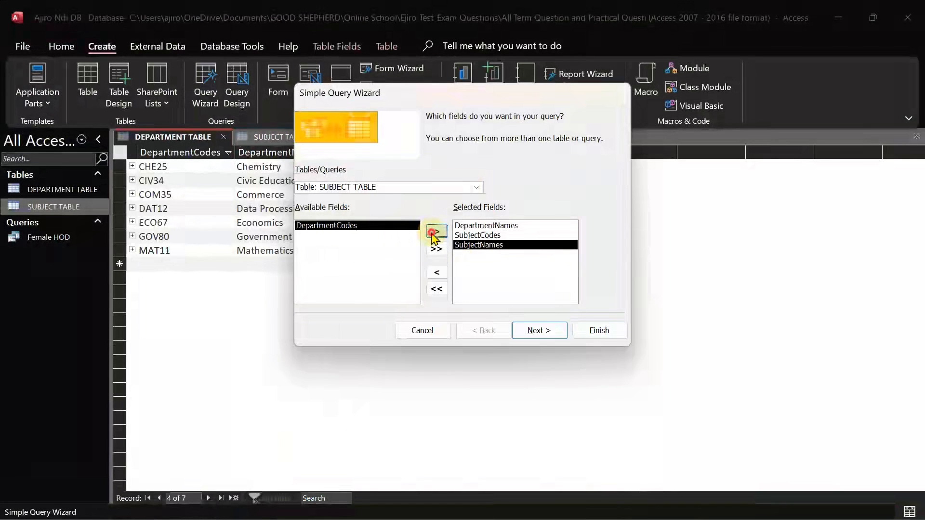
{"action": "left_click", "coordinate": [433, 235]}
Keep a detail query, title it MAT11 and finish the wizard
{"action": "left_click", "coordinate": [549, 334]}
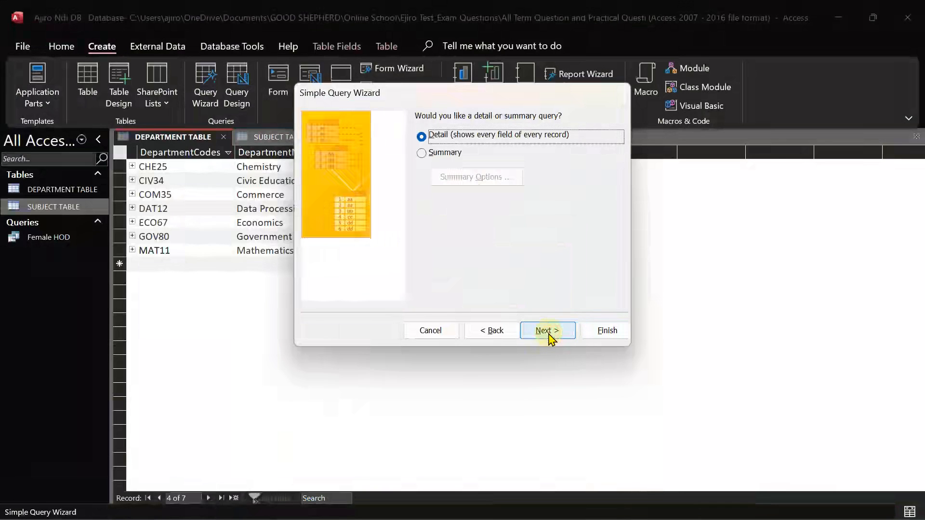
{"action": "left_click", "coordinate": [547, 333]}
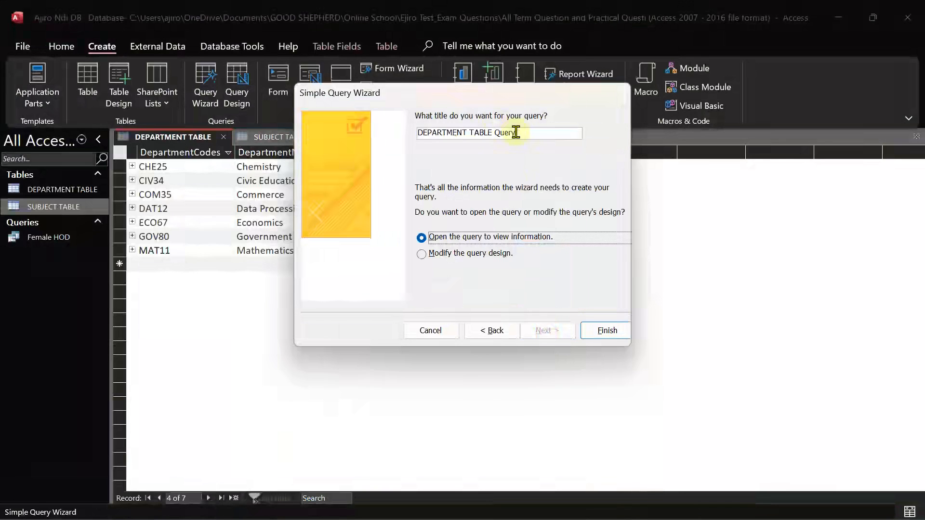
{"action": "left_click_drag", "start_coordinate": [521, 135], "coordinate": [388, 130]}
{"action": "key", "text": "Caps_Lock"}
{"action": "type", "text": "MAT11"}
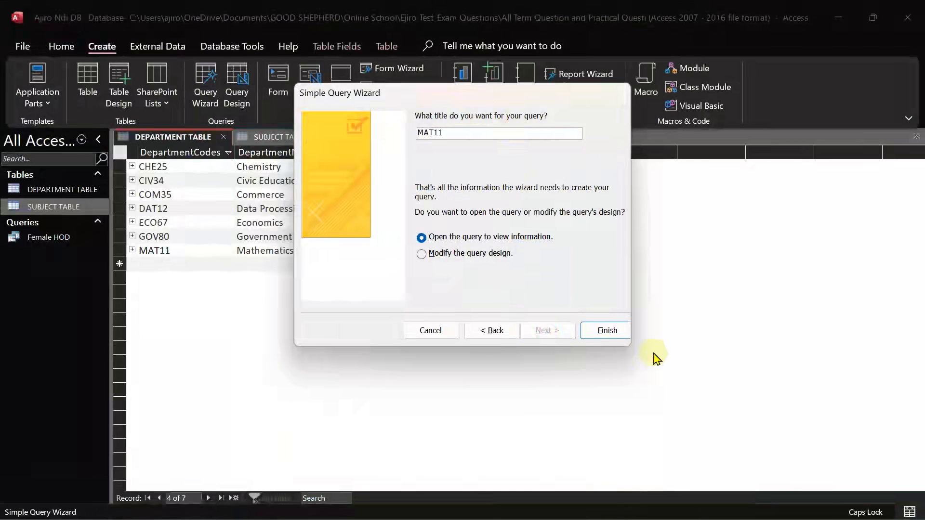
{"action": "left_click", "coordinate": [599, 336]}
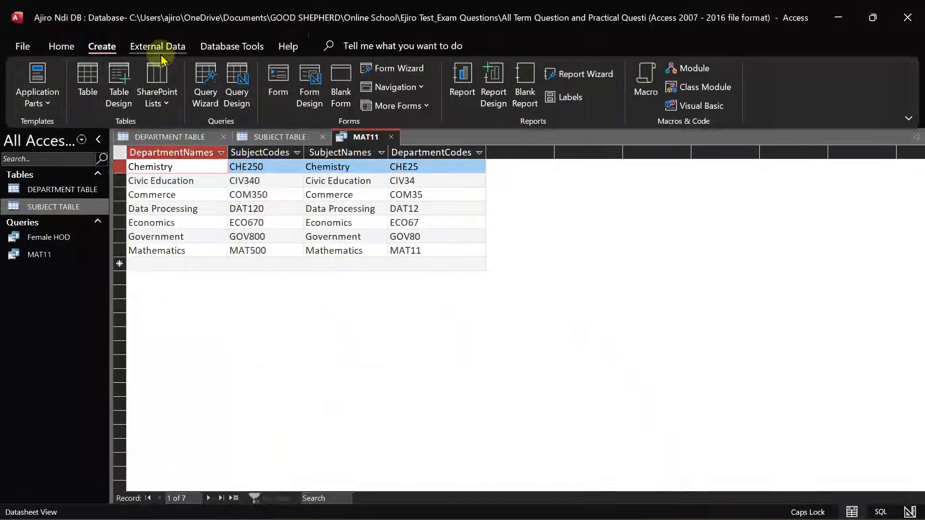
In Design View, set the DepartmentCodes criterion to MAT11 and run the query
{"action": "left_click", "coordinate": [56, 45]}
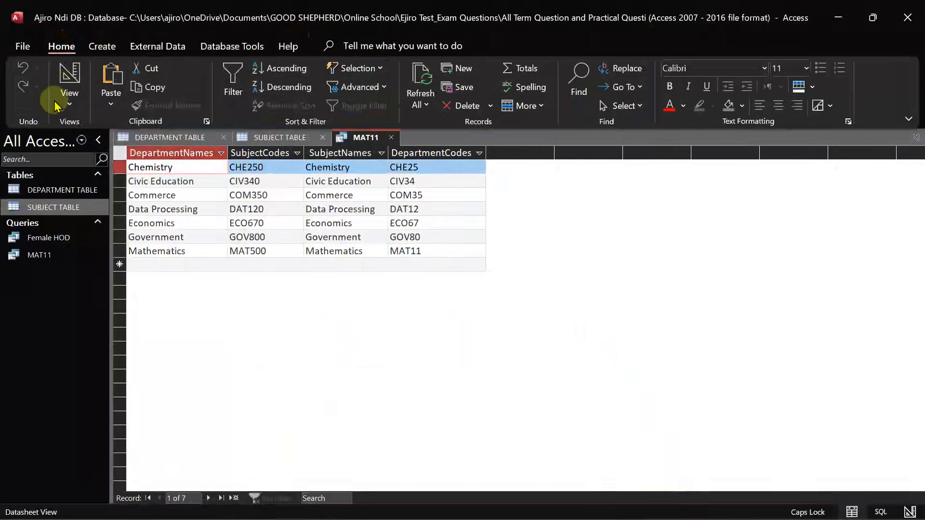
{"action": "left_click", "coordinate": [67, 99]}
{"action": "left_click", "coordinate": [110, 206]}
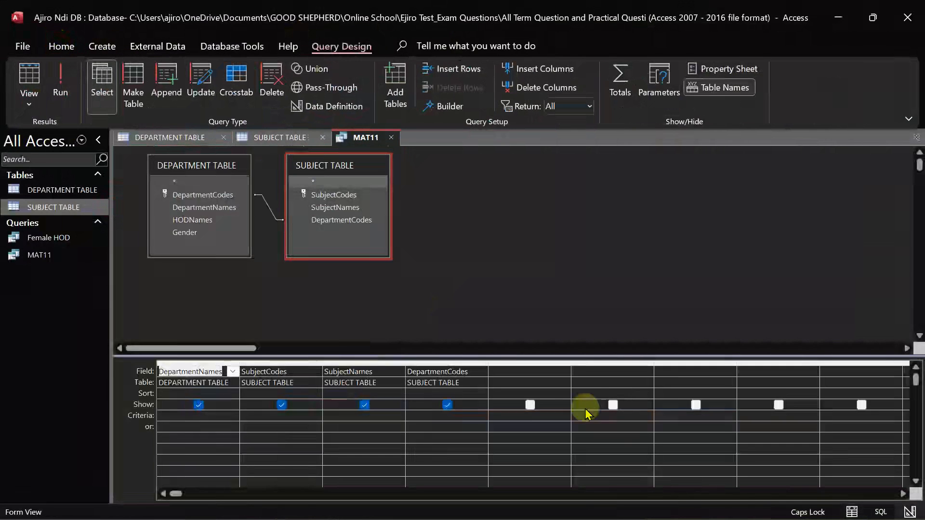
{"action": "left_click", "coordinate": [422, 420]}
{"action": "type", "text": "MAT"}
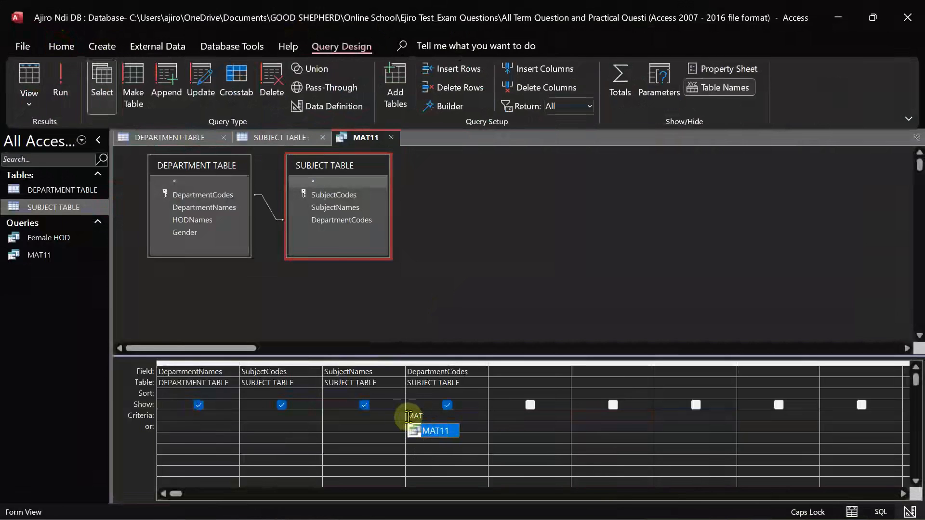
{"action": "left_click", "coordinate": [439, 419]}
{"action": "type", "text": "11"}
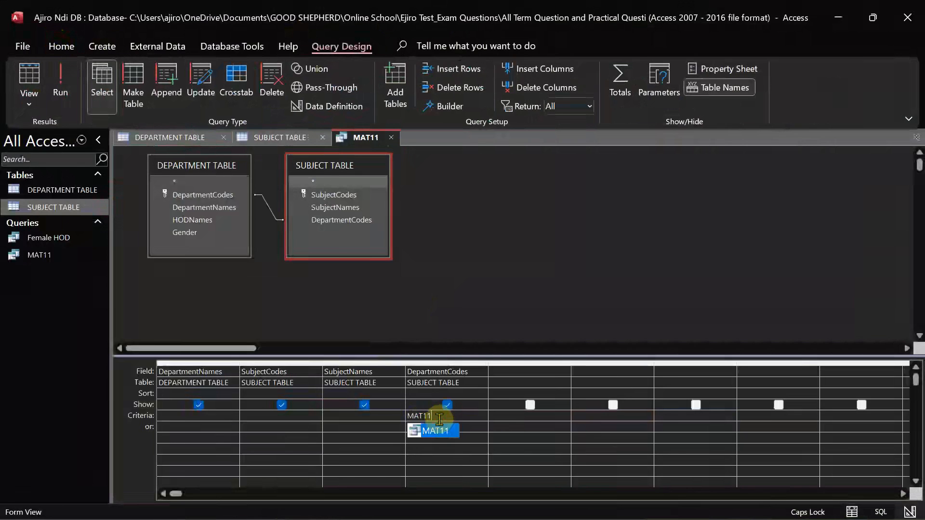
{"action": "left_click", "coordinate": [58, 78]}
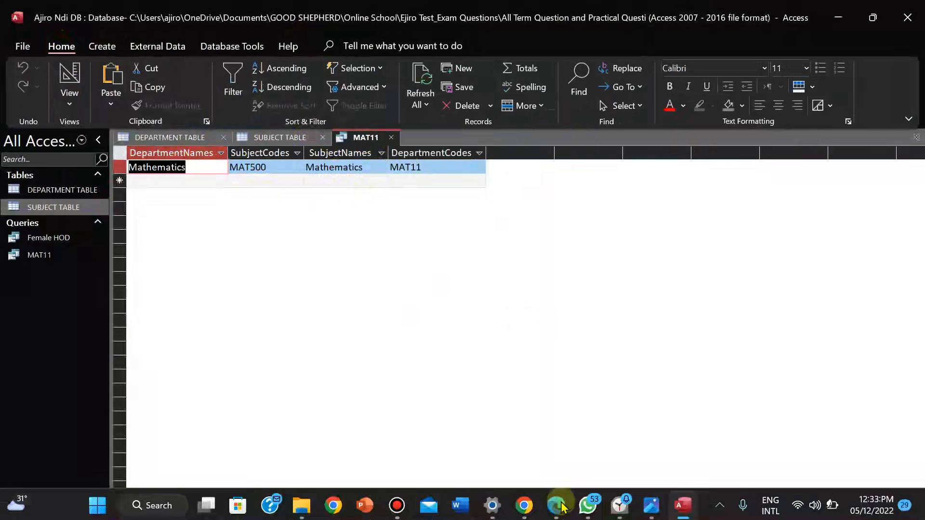
Print page 1 of the MAT11 results via Microsoft Print to PDF as 'MAT11', then close the preview
{"action": "left_click", "coordinate": [22, 47]}
{"action": "left_click", "coordinate": [45, 273]}
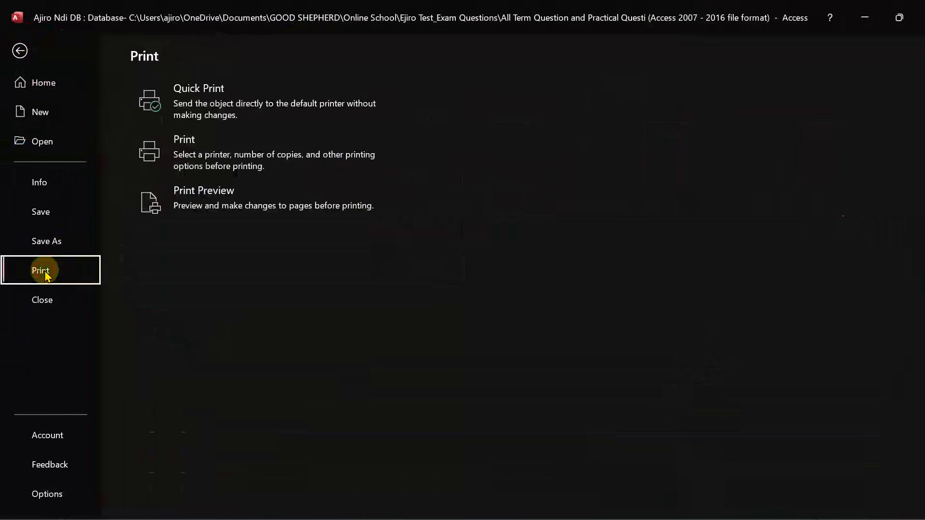
{"action": "left_click", "coordinate": [198, 195]}
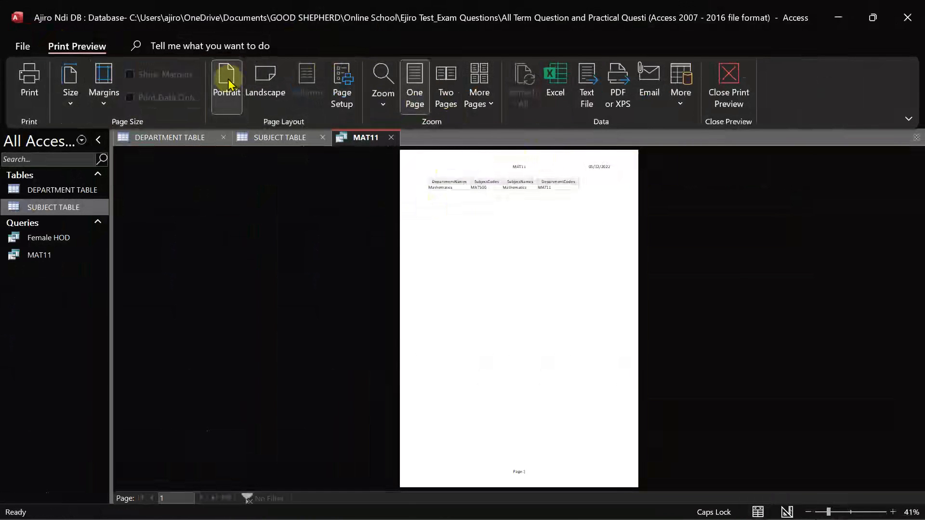
{"action": "left_click", "coordinate": [30, 83]}
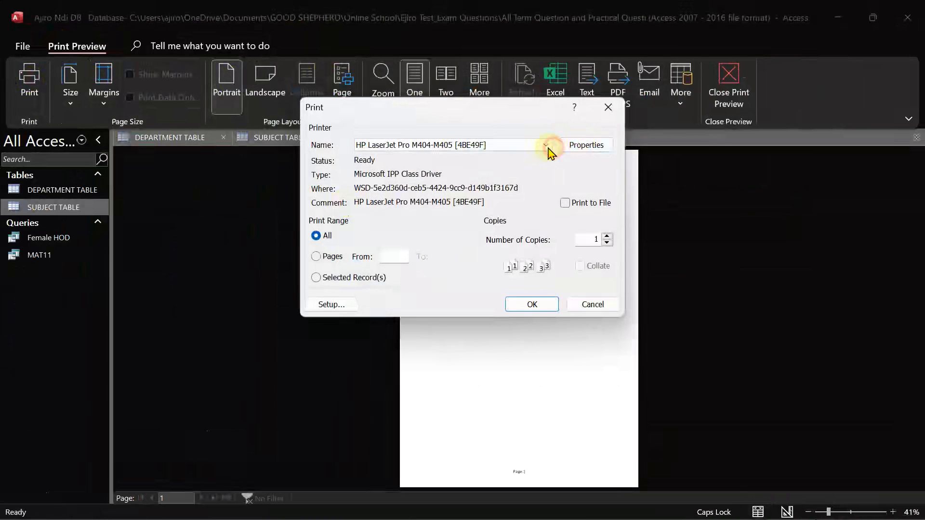
{"action": "left_click", "coordinate": [546, 146]}
{"action": "left_click", "coordinate": [476, 187]}
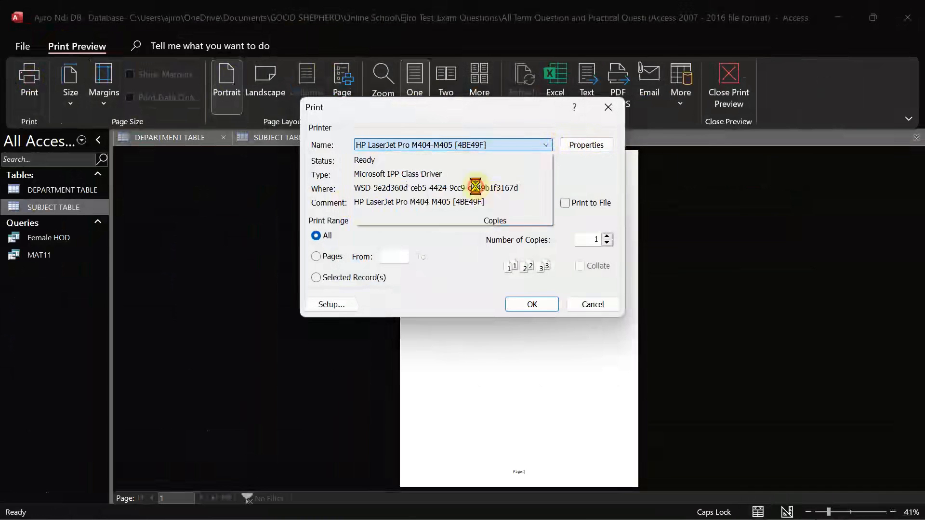
{"action": "left_click", "coordinate": [317, 257]}
{"action": "left_click", "coordinate": [395, 253]}
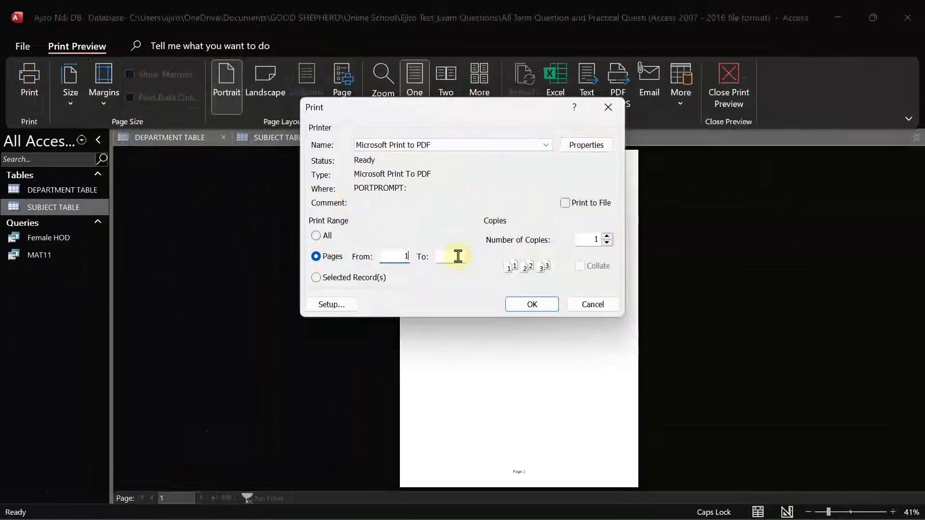
{"action": "left_click", "coordinate": [533, 305]}
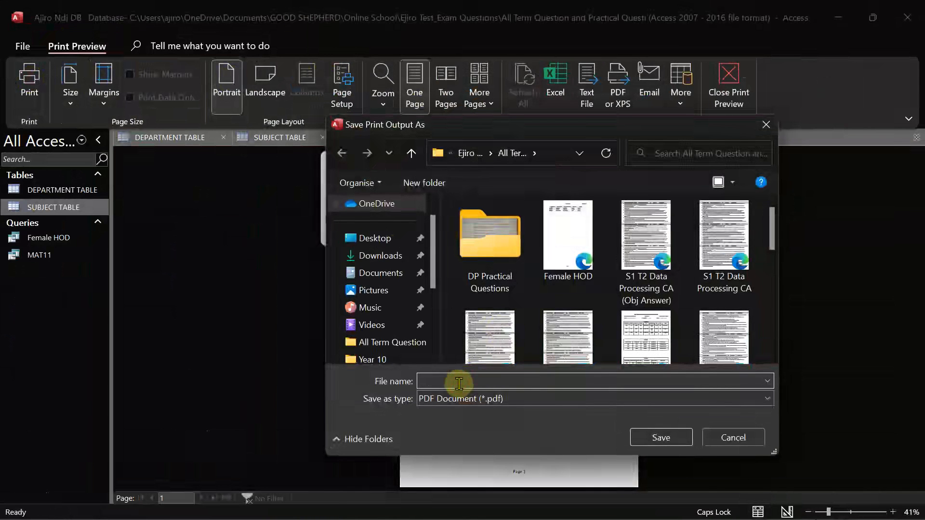
{"action": "type", "text": "MAT11"}
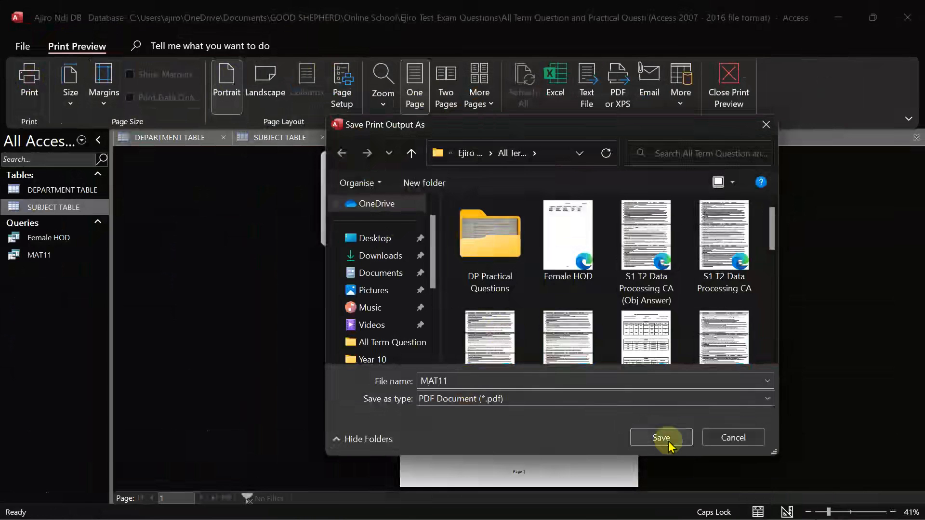
{"action": "left_click", "coordinate": [663, 437]}
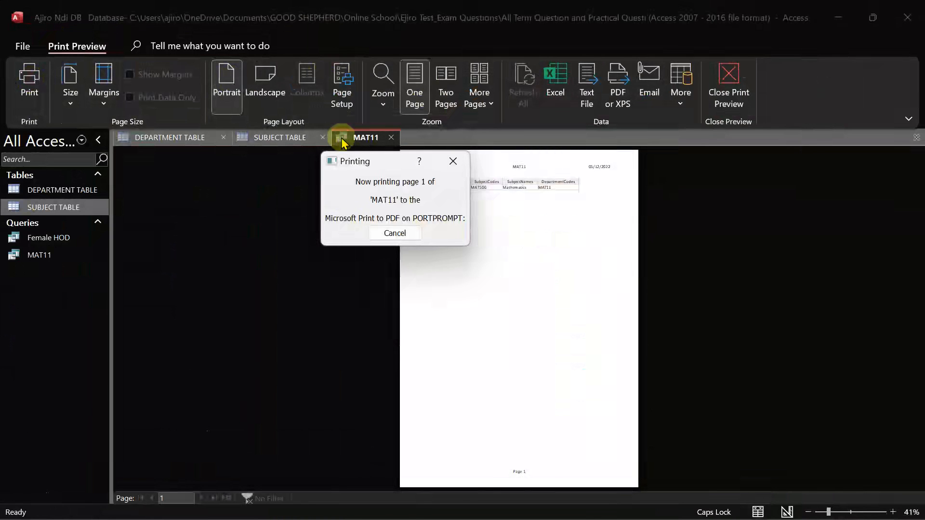
{"action": "left_click", "coordinate": [731, 77]}
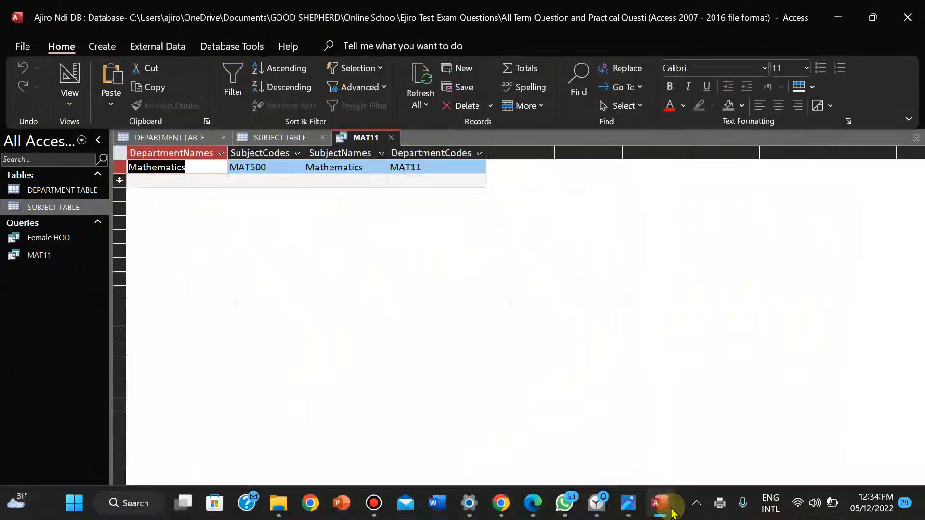
Pan the exam image to questions B ii–iv, then return to Access
{"action": "left_click", "coordinate": [628, 505]}
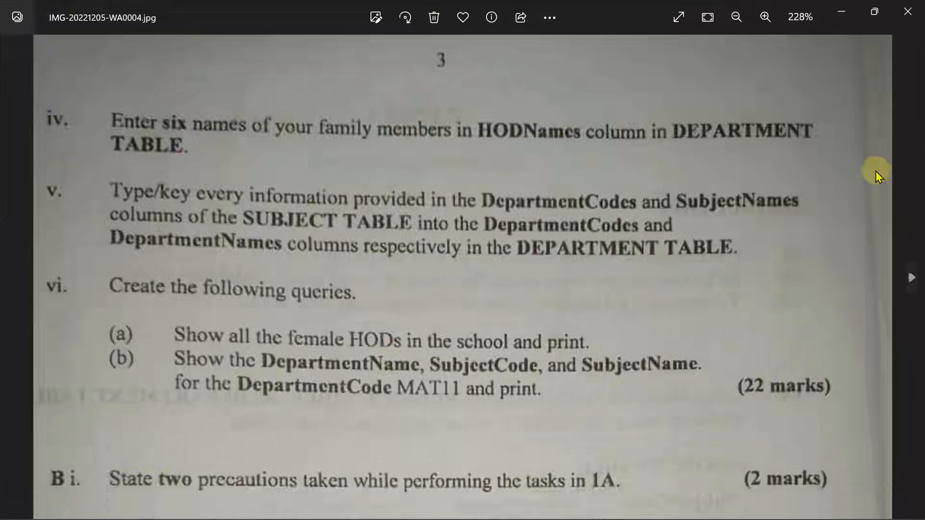
{"action": "left_click_drag", "start_coordinate": [599, 340], "coordinate": [597, 76]}
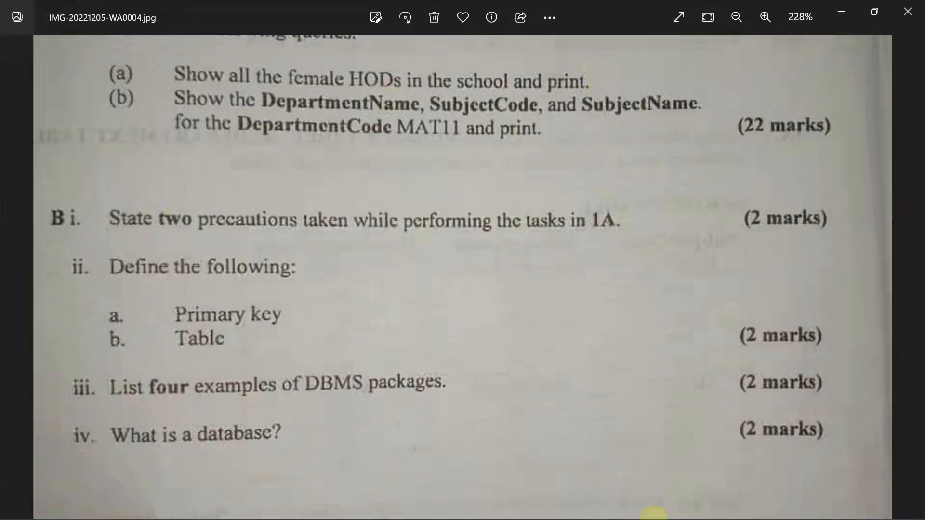
{"action": "left_click", "coordinate": [660, 503]}
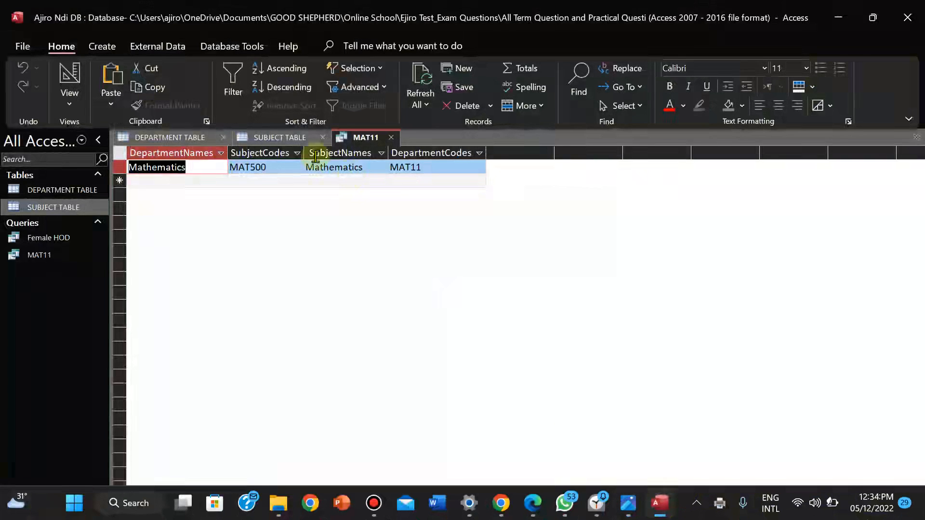
Close SUBJECT TABLE, DEPARTMENT TABLE and the saved MAT11 query, then start a blank Word document
{"action": "right_click", "coordinate": [283, 138]}
{"action": "left_click", "coordinate": [308, 176]}
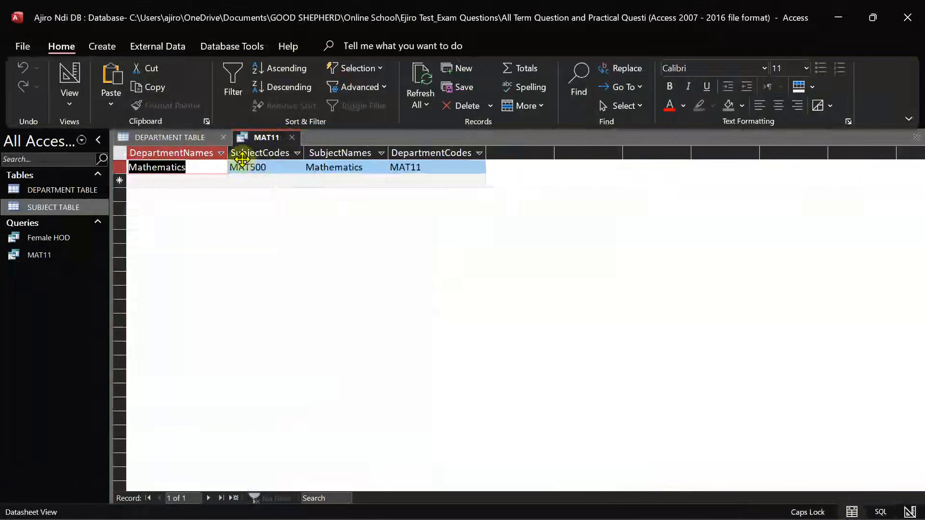
{"action": "right_click", "coordinate": [186, 138]}
{"action": "left_click", "coordinate": [213, 172]}
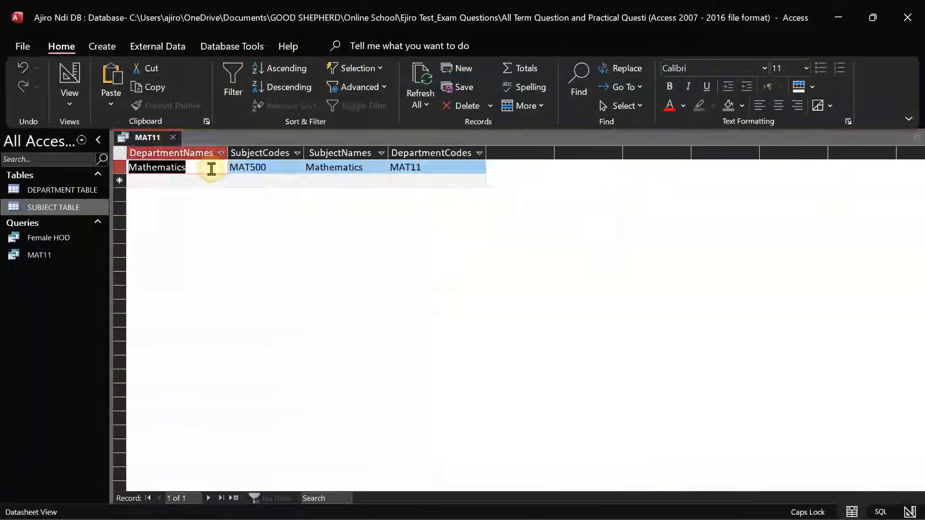
{"action": "right_click", "coordinate": [141, 140]}
{"action": "left_click", "coordinate": [159, 150]}
{"action": "right_click", "coordinate": [148, 139]}
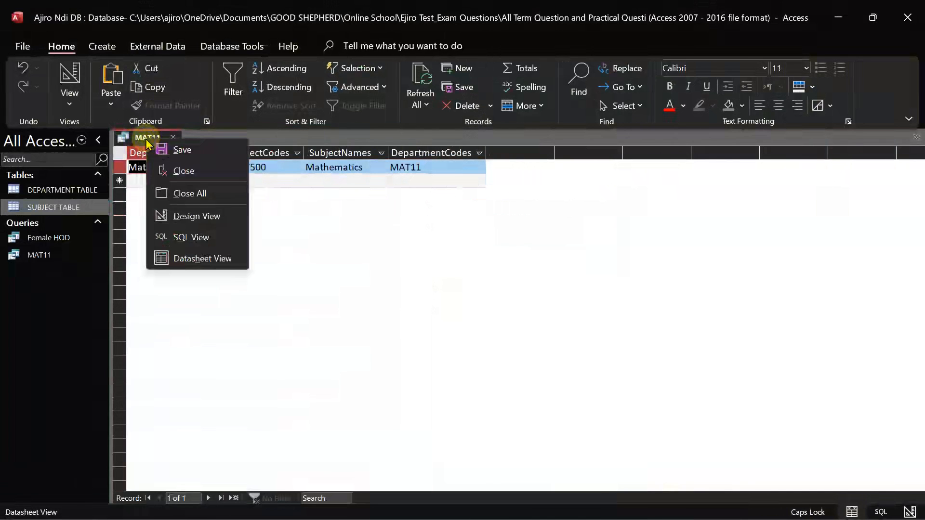
{"action": "left_click", "coordinate": [165, 171]}
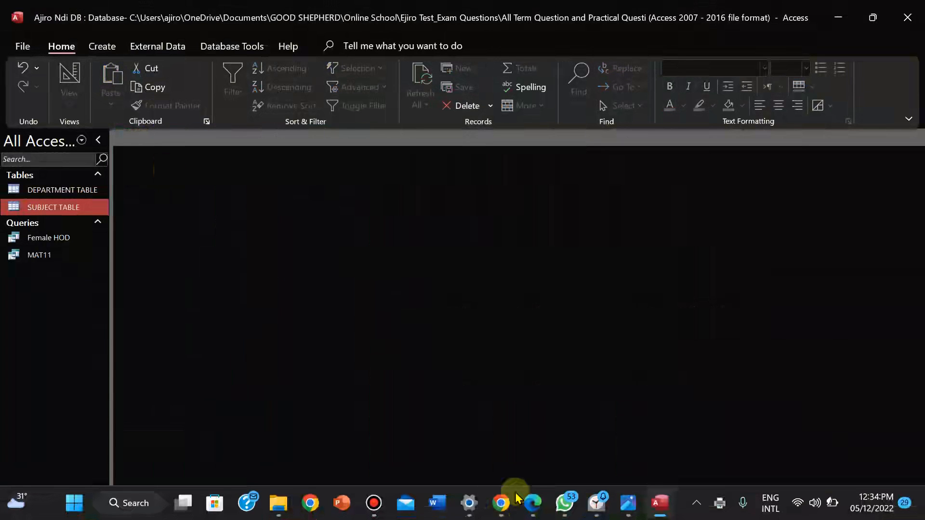
{"action": "left_click", "coordinate": [438, 503]}
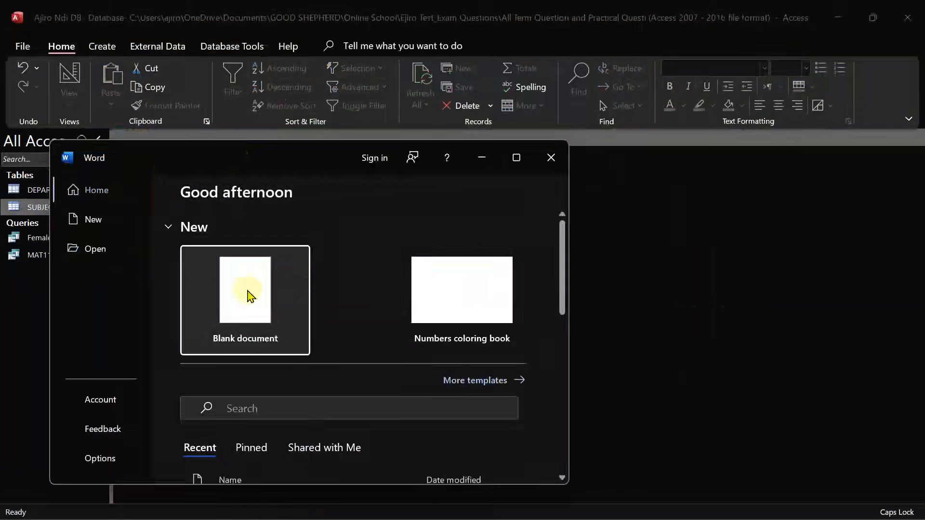
{"action": "left_click", "coordinate": [247, 291]}
Maximize Word, check the exam image, and type '1.' to begin the first answer
{"action": "left_click", "coordinate": [516, 163]}
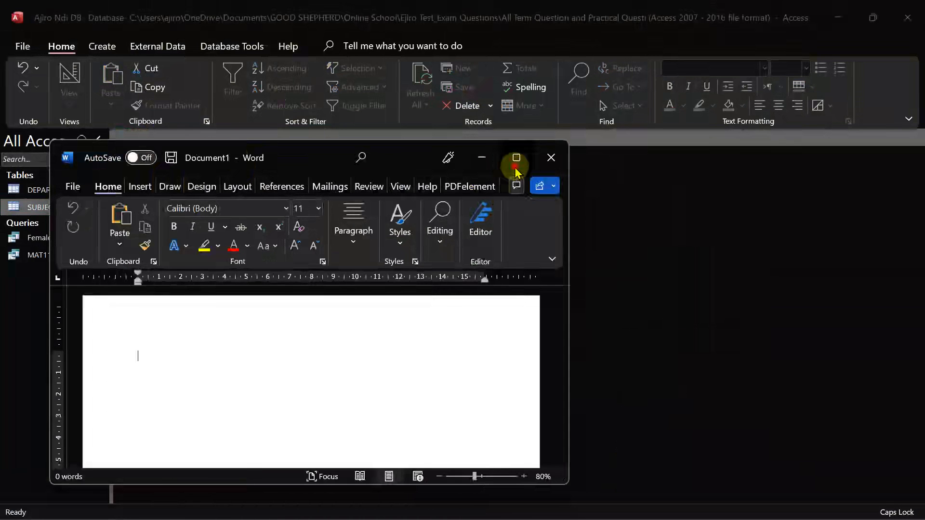
{"action": "left_click", "coordinate": [664, 514]}
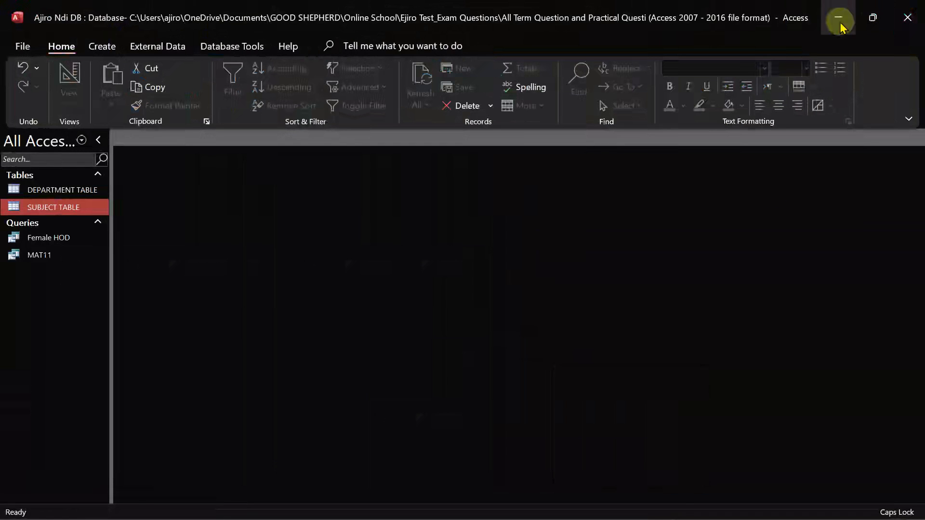
{"action": "left_click", "coordinate": [624, 509]}
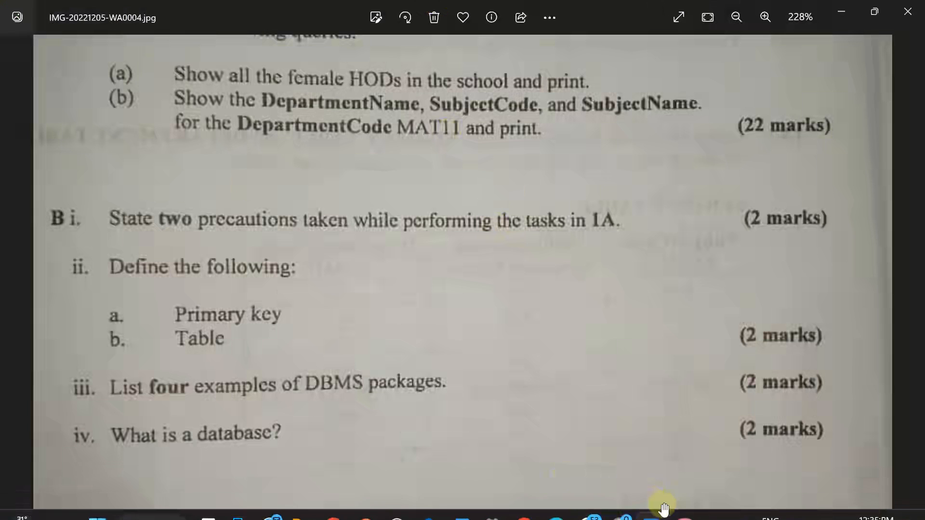
{"action": "left_click", "coordinate": [460, 502]}
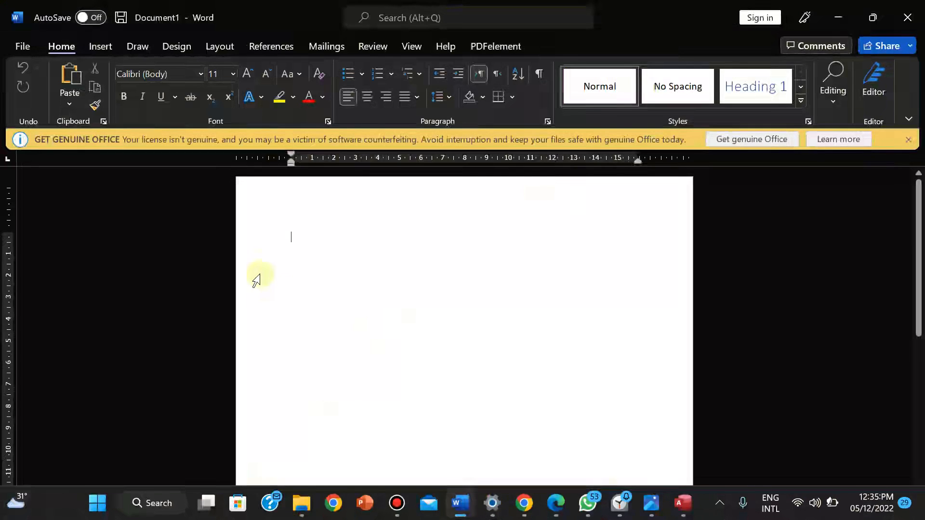
{"action": "type", "text": "1."}
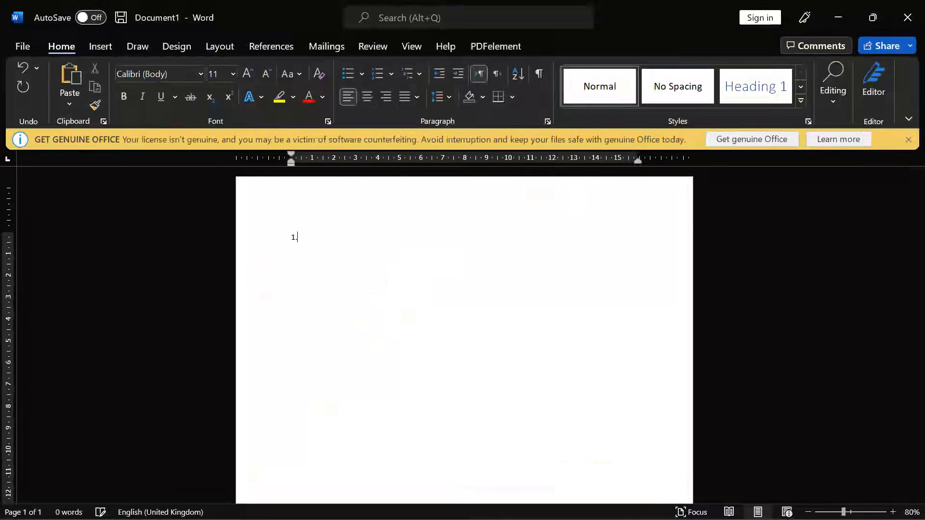
{"action": "left_click", "coordinate": [676, 503]}
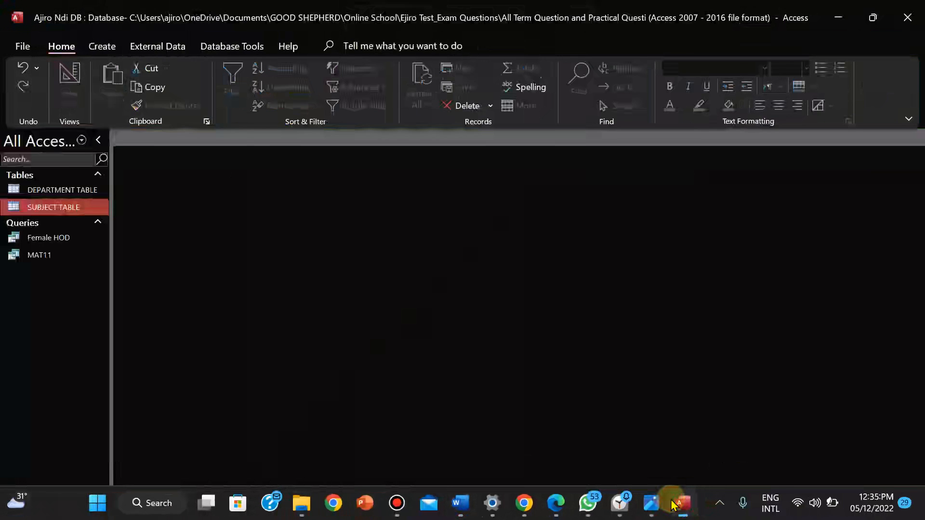
{"action": "left_click", "coordinate": [660, 506]}
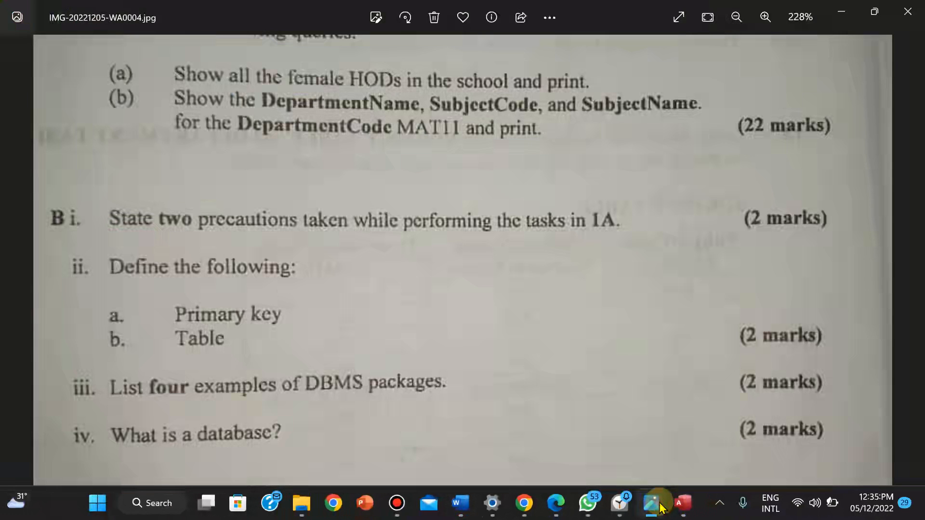
{"action": "left_click", "coordinate": [661, 506]}
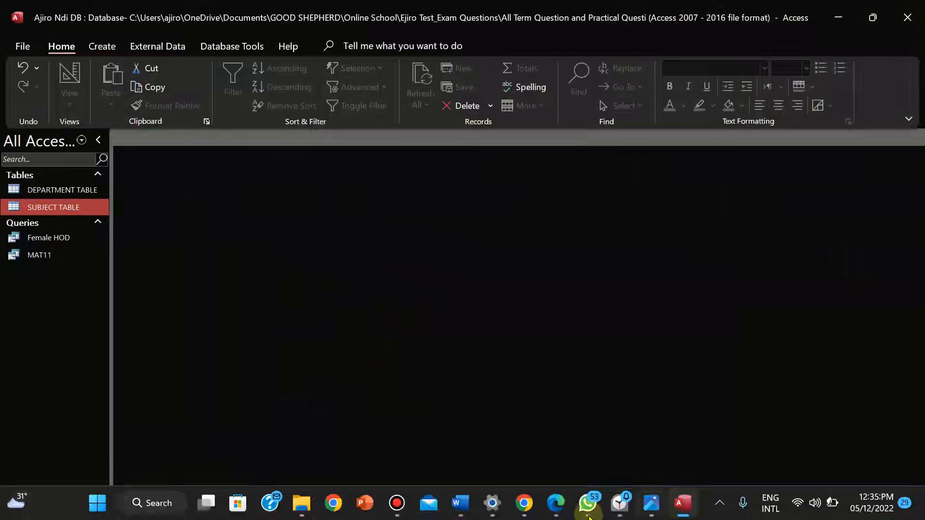
{"action": "left_click", "coordinate": [480, 503]}
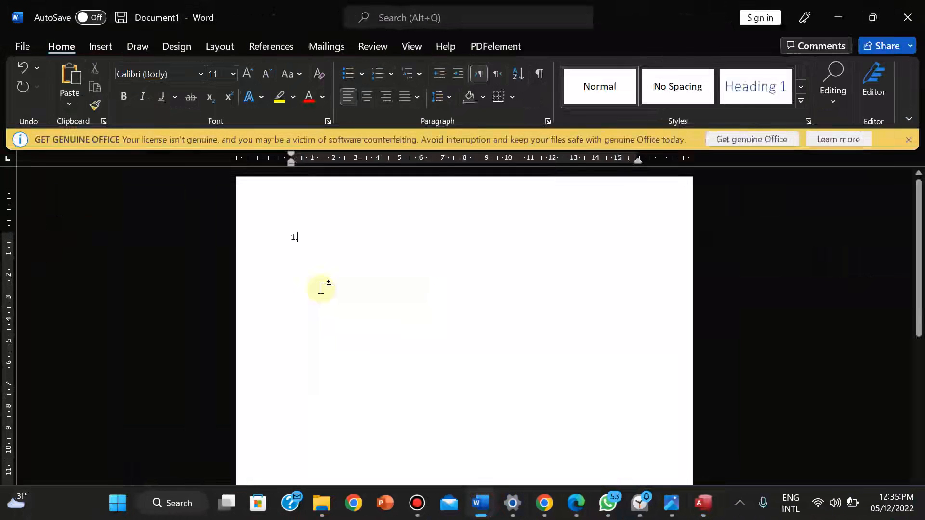
Replace the numbering with the heading 'Bi. State two precaution while performing the tasks'
{"action": "key", "text": "BackSpace"}
{"action": "type", "text": "bl"}
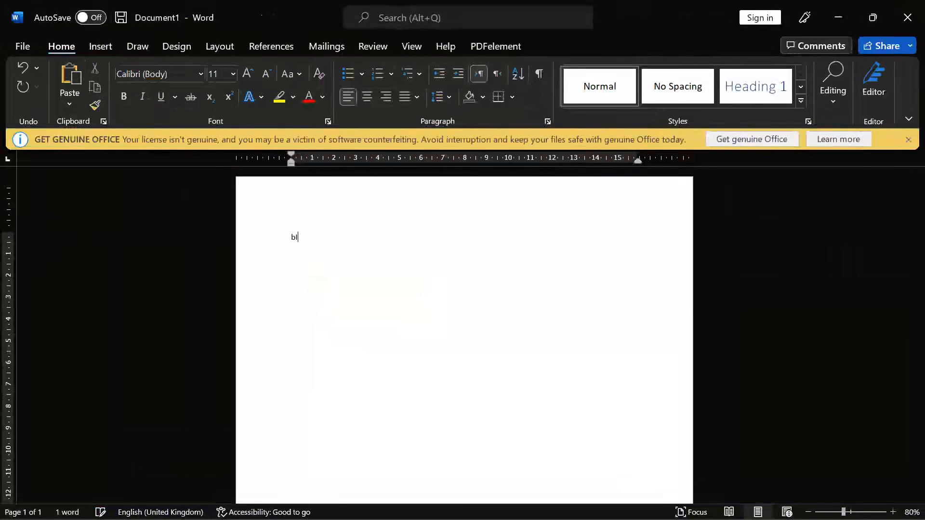
{"action": "key", "text": "BackSpace"}
{"action": "key", "text": "BackSpace"}
{"action": "type", "text": "Bi. State two precaution while"}
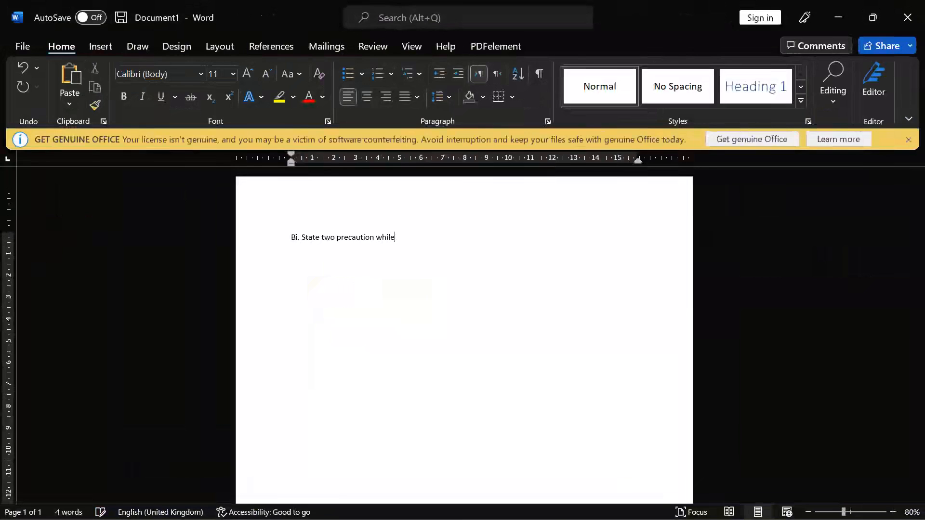
{"action": "type", "text": " performing the tasks"}
Add two bulleted precautions: creating a relationship to run the query, and inputting all records per specification
{"action": "left_click", "coordinate": [348, 73]}
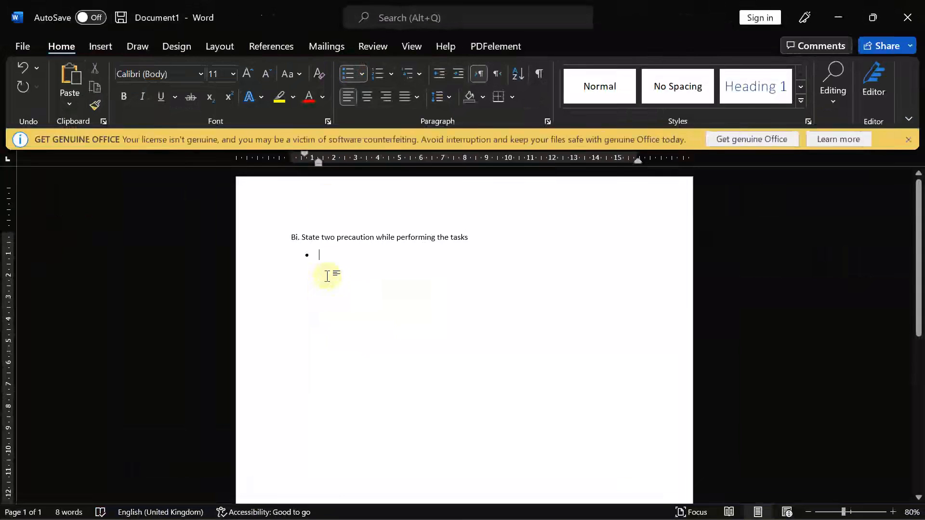
{"action": "type", "text": "We had "}
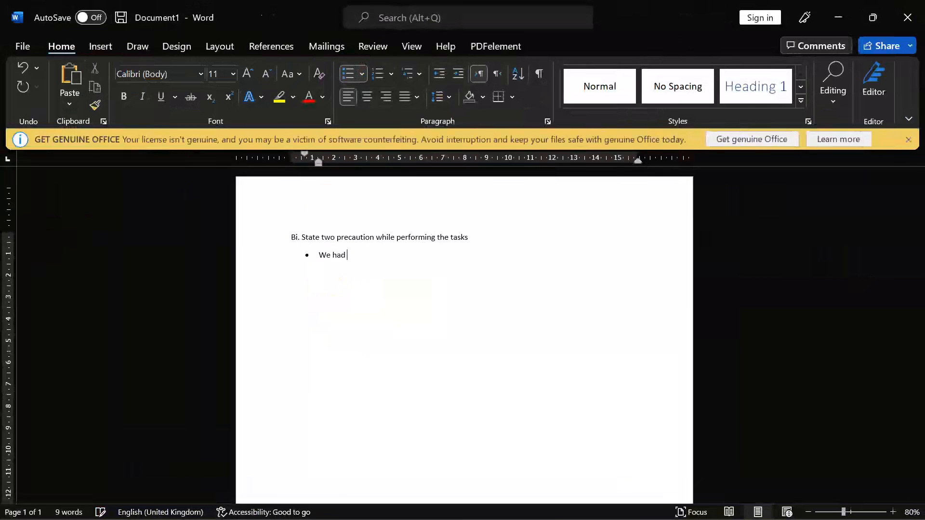
{"action": "type", "text": "to create"}
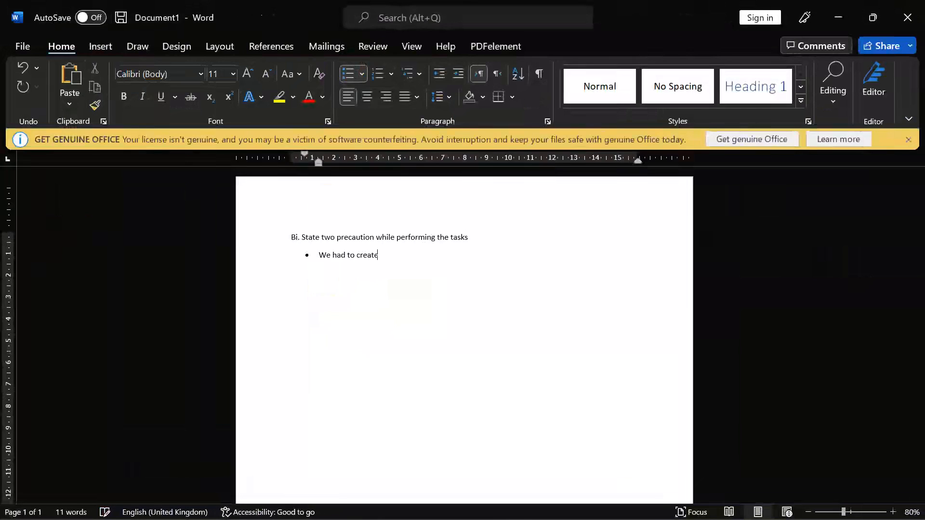
{"action": "type", "text": " a relat"}
{"action": "type", "text": "ios"}
{"action": "type", "text": "nship to"}
{"action": "type", "text": " and"}
{"action": "key", "text": "BackSpace"}
{"action": "key", "text": "BackSpace"}
{"action": "key", "text": "BackSpace"}
{"action": "type", "text": "enable ru"}
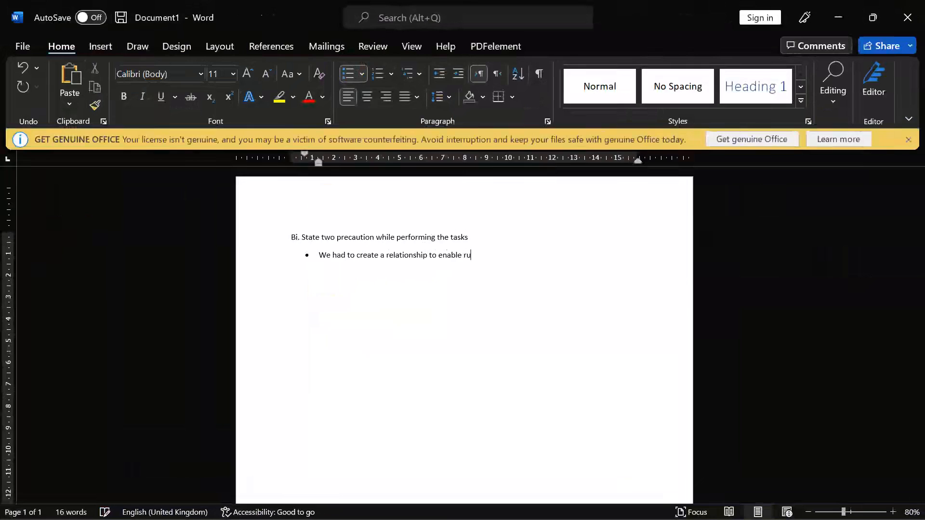
{"action": "type", "text": "n the quer"}
{"action": "type", "text": "We had t"}
{"action": "key", "text": "BackSpace"}
{"action": "type", "text": "to i"}
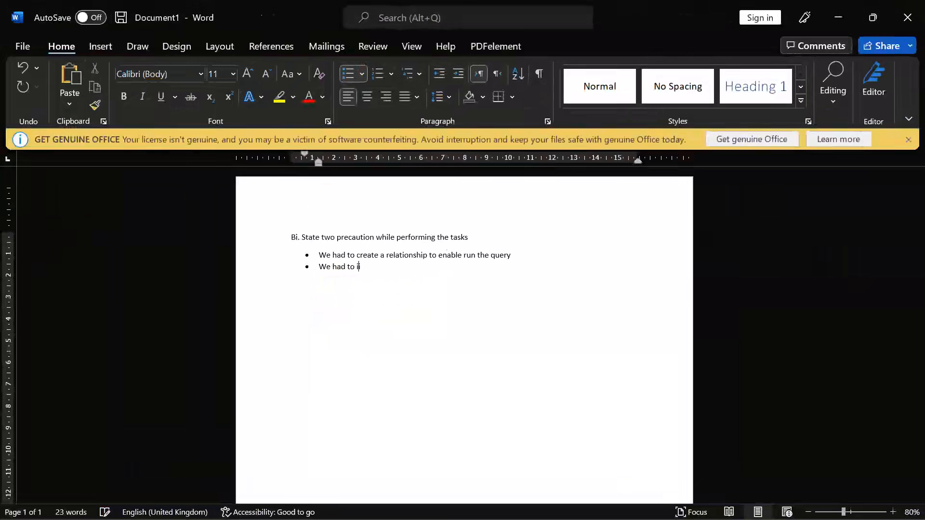
{"action": "type", "text": "nput all records according to the"}
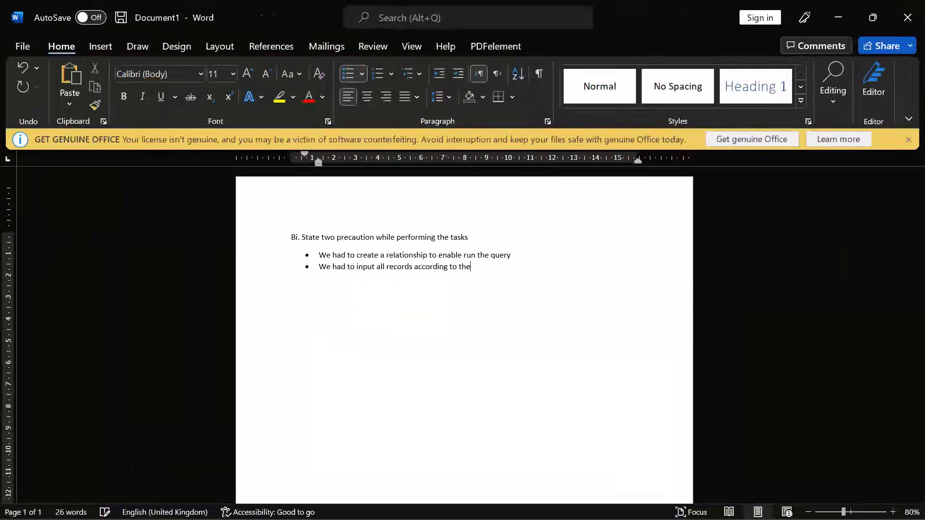
{"action": "type", "text": " specification given in the question"}
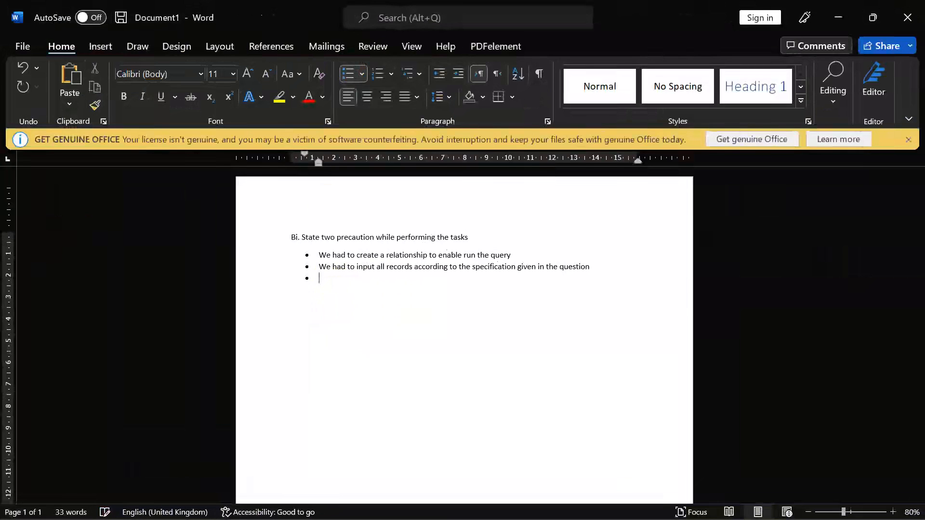
{"action": "key", "text": "Return"}
After checking the exam image, type 'Define the following' on the new line
{"action": "mouse_move", "coordinate": [569, 518]}
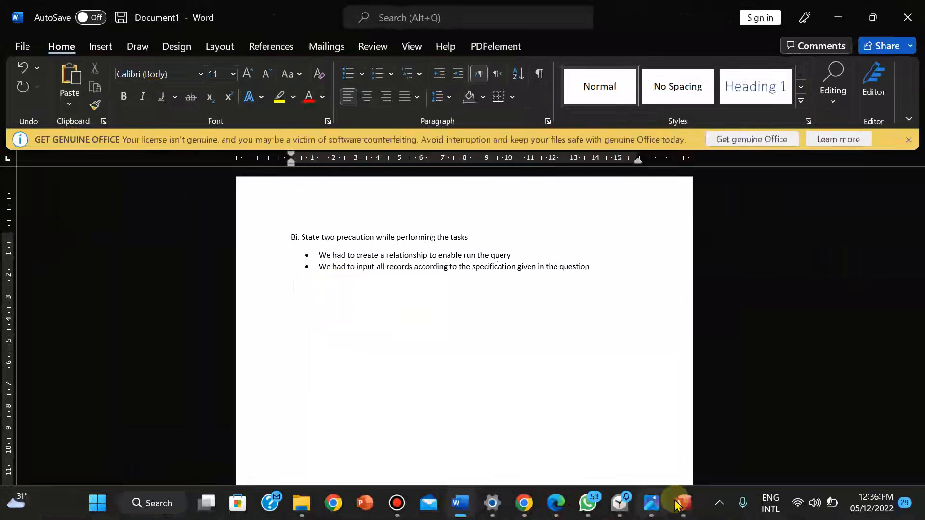
{"action": "left_click", "coordinate": [649, 504]}
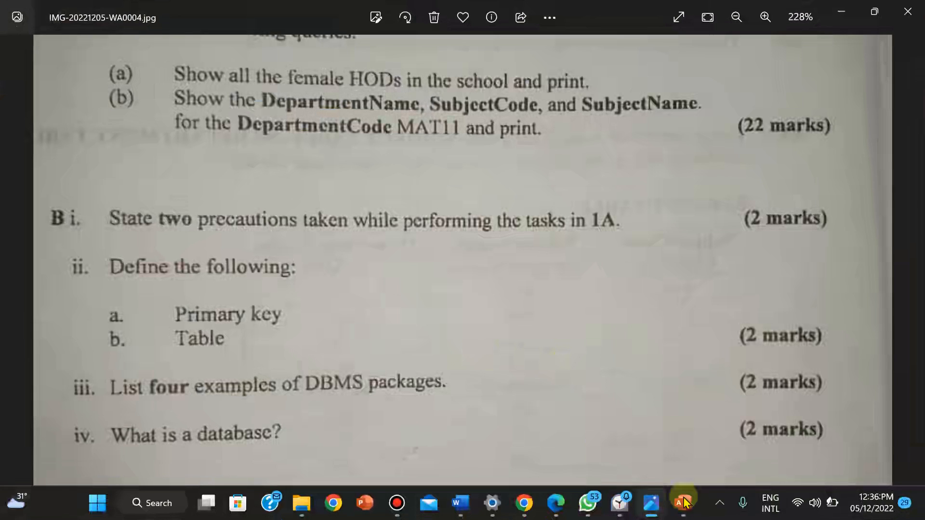
{"action": "mouse_move", "coordinate": [675, 515]}
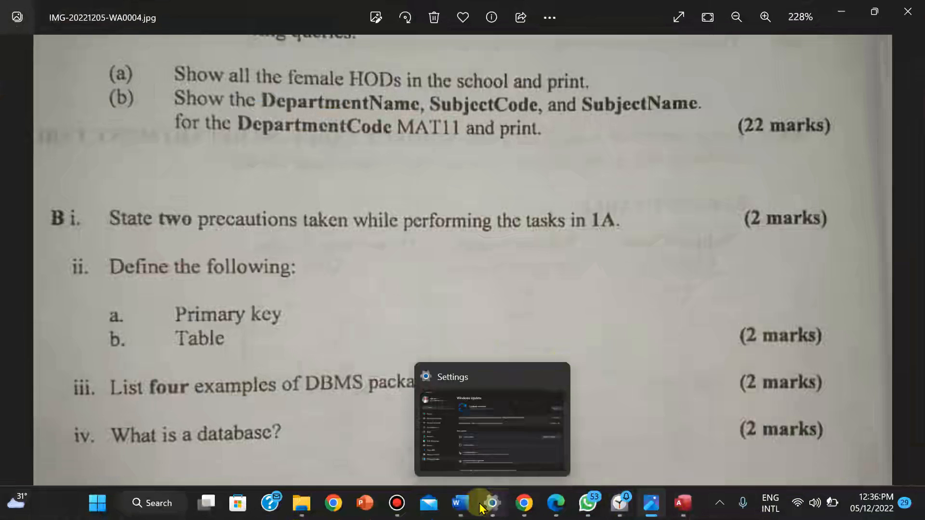
{"action": "left_click", "coordinate": [460, 503]}
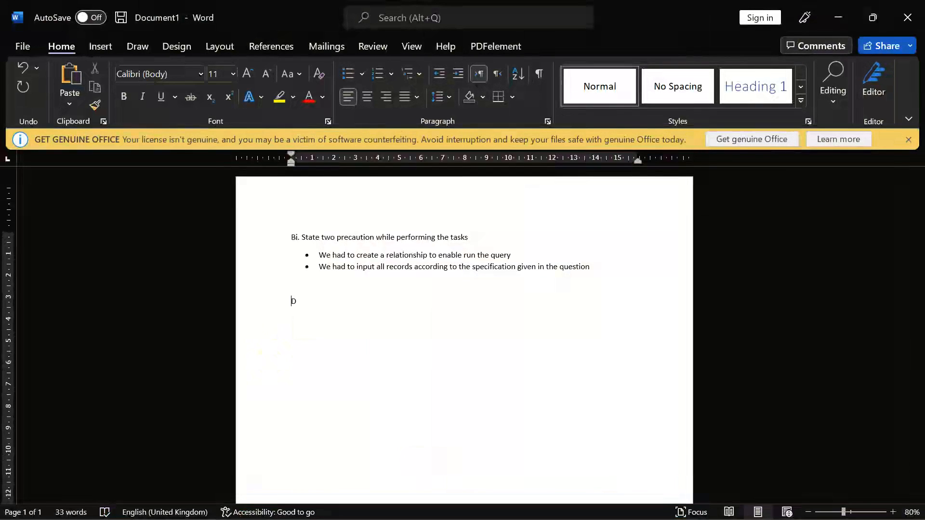
{"action": "type", "text": "Define the following"}
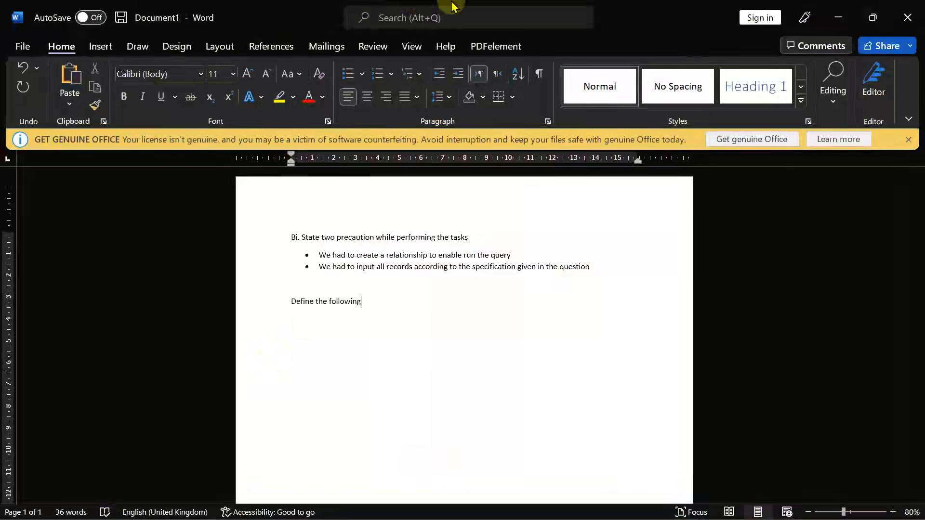
{"action": "mouse_move", "coordinate": [496, 8]}
Bring up the exam image showing section B questions i–iv for reference
{"action": "left_click", "coordinate": [651, 503]}
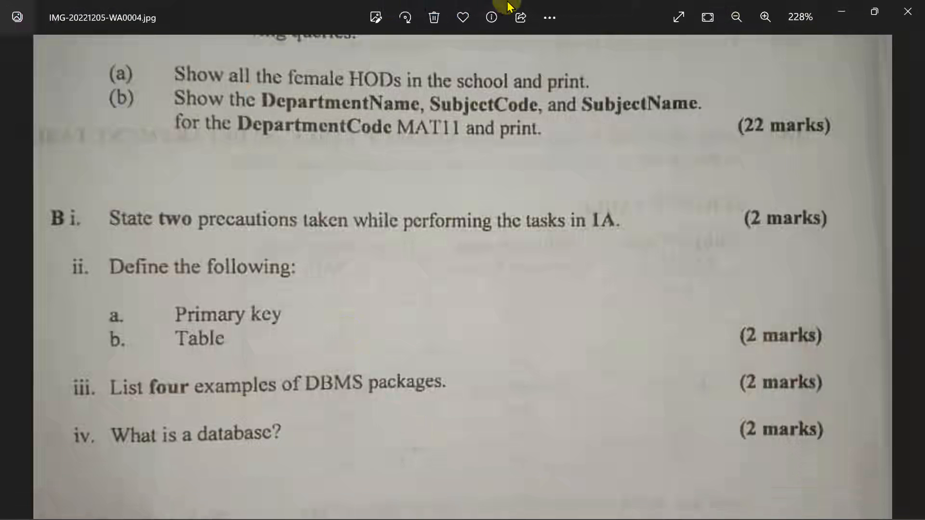
Back in Word, resume recording and add an empty bullet below 'Define the following'
{"action": "left_click", "coordinate": [461, 503]}
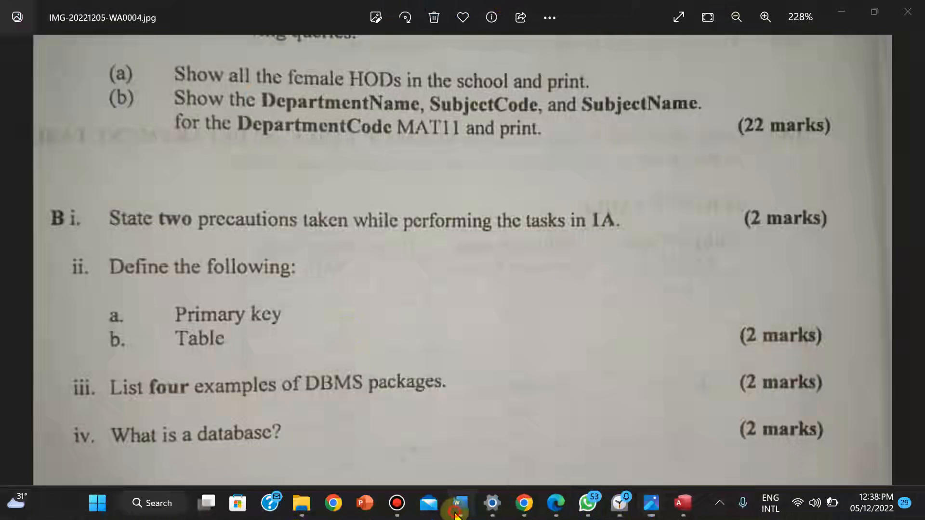
{"action": "mouse_move", "coordinate": [514, 6]}
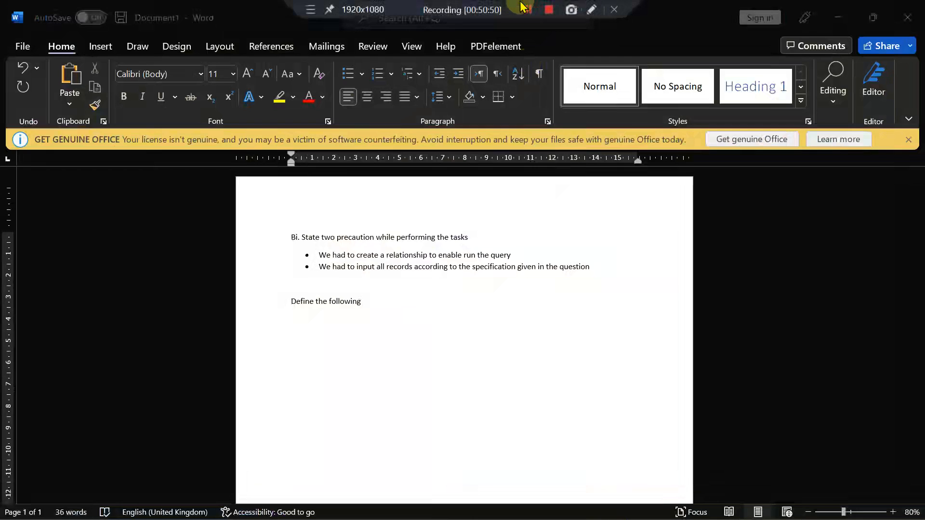
{"action": "left_click", "coordinate": [523, 9]}
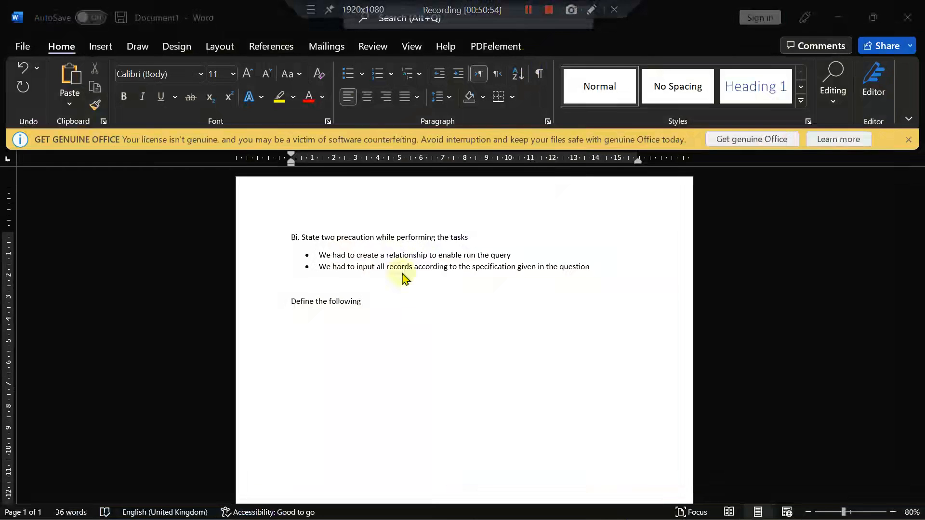
{"action": "left_click", "coordinate": [361, 315]}
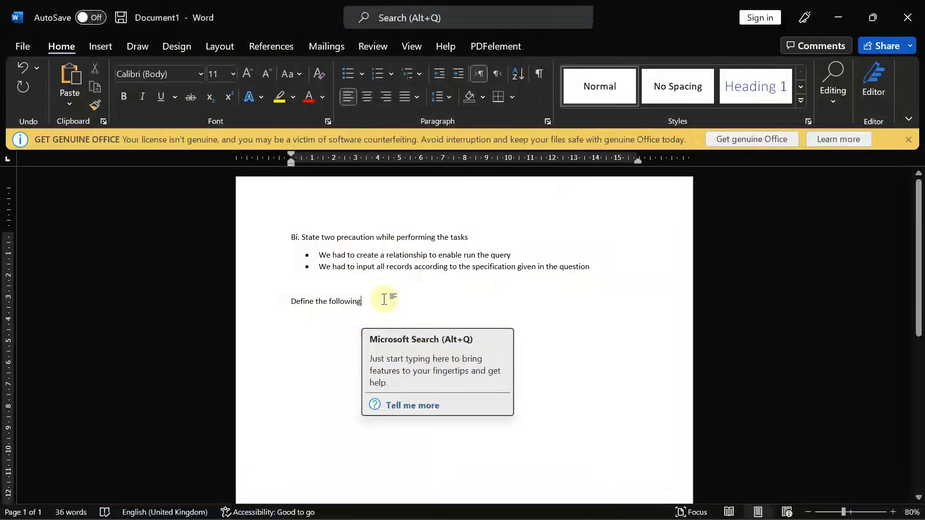
{"action": "mouse_move", "coordinate": [695, 515]}
{"action": "left_click", "coordinate": [657, 515]}
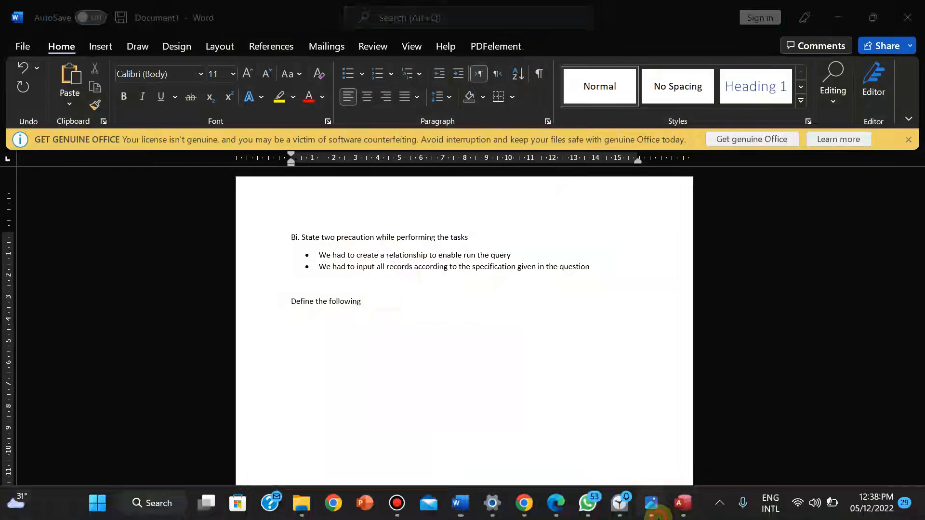
{"action": "left_click", "coordinate": [656, 512]}
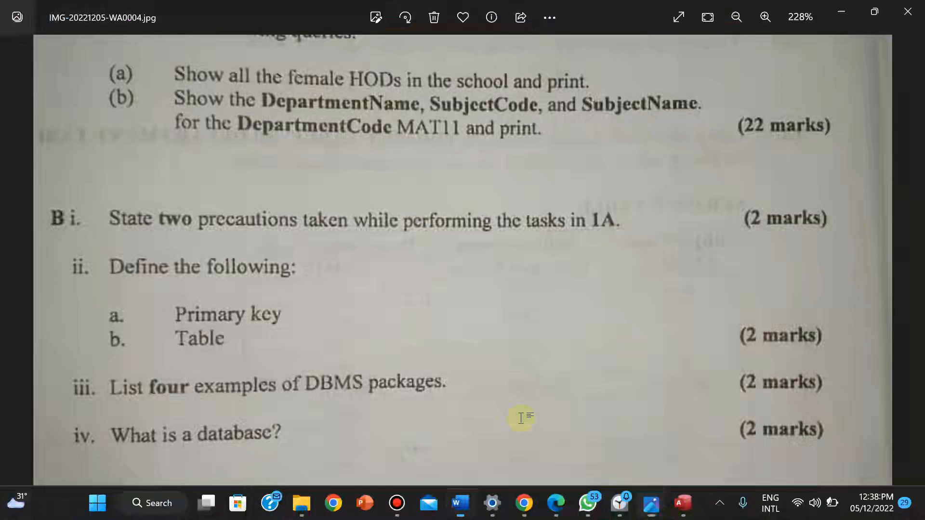
{"action": "key", "text": "Return"}
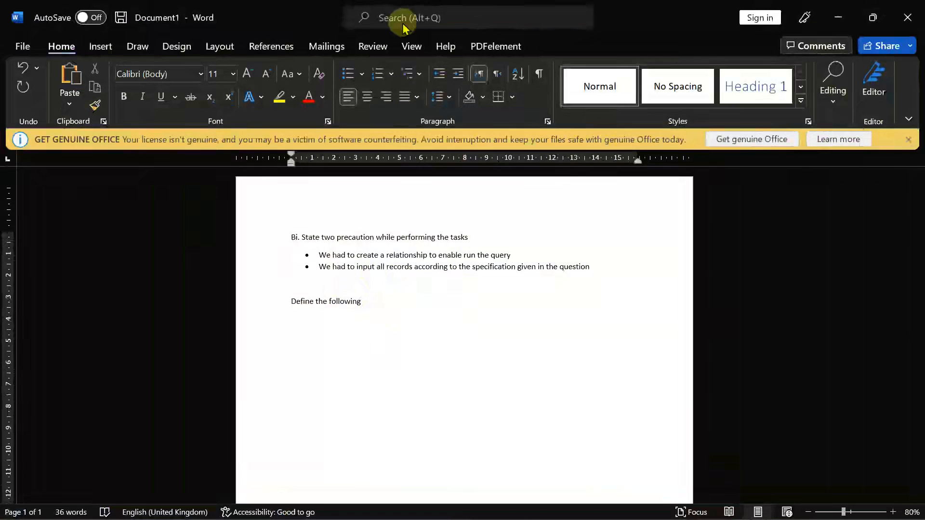
{"action": "left_click", "coordinate": [341, 78]}
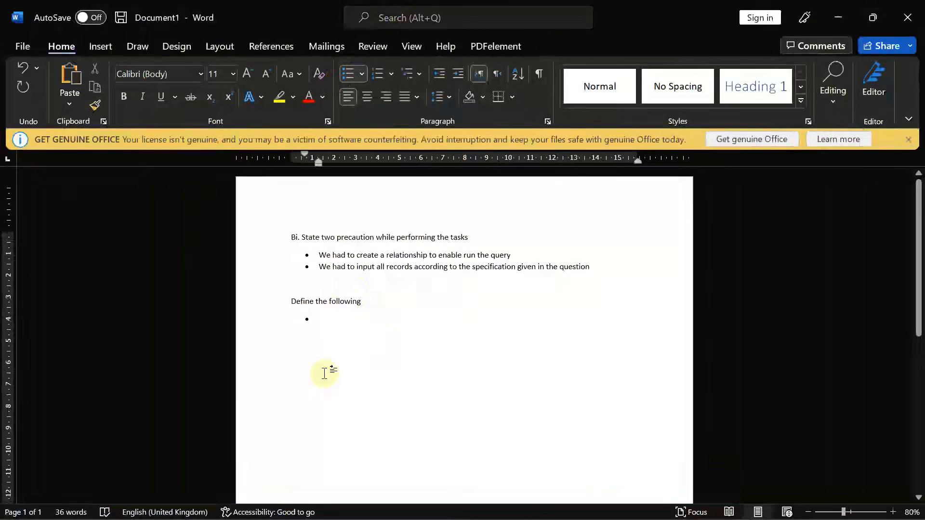
Begin the bullet with 'Primary Key: is a' and zoom the page to 180%
{"action": "type", "text": "Primary"}
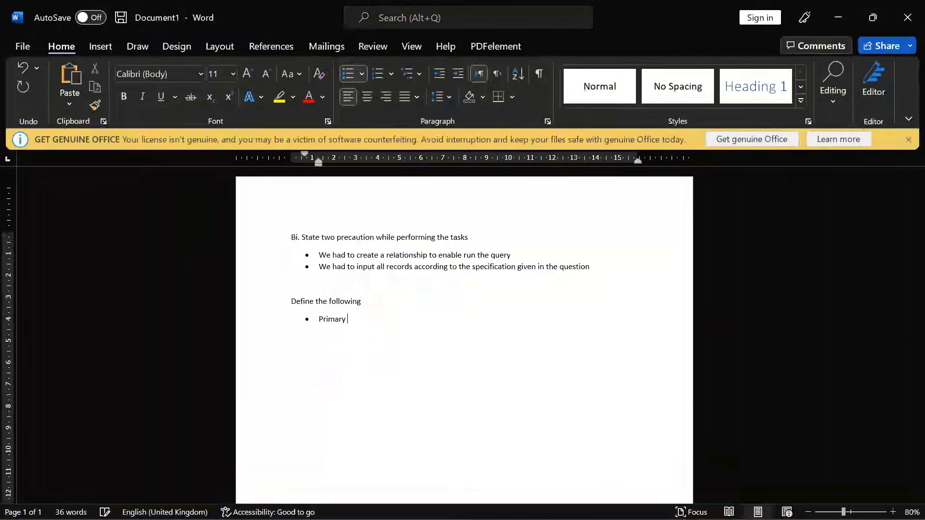
{"action": "type", "text": " Key:"}
{"action": "type", "text": "is a s"}
{"action": "left_click", "coordinate": [889, 512]}
{"action": "left_click", "coordinate": [889, 512]}
{"action": "left_click", "coordinate": [889, 513]}
{"action": "left_click", "coordinate": [889, 512]}
{"action": "left_click", "coordinate": [889, 512]}
{"action": "left_click", "coordinate": [889, 512]}
{"action": "left_click", "coordinate": [889, 513]}
{"action": "left_click", "coordinate": [889, 513]}
{"action": "left_click", "coordinate": [889, 512]}
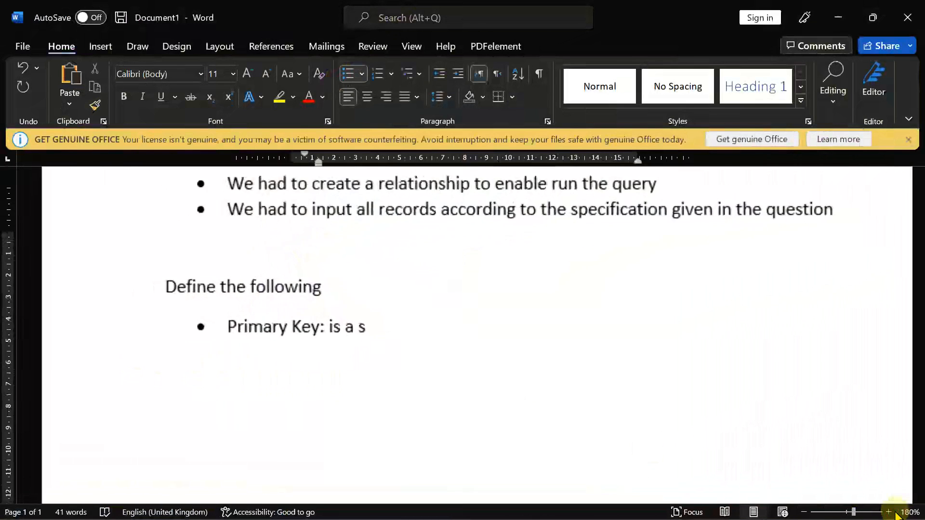
{"action": "left_click", "coordinate": [889, 512]}
Finish with 'special relational table column or combination of columns designated to uniquely identify each table record', then start a 'Table:' bullet
{"action": "type", "text": "special"}
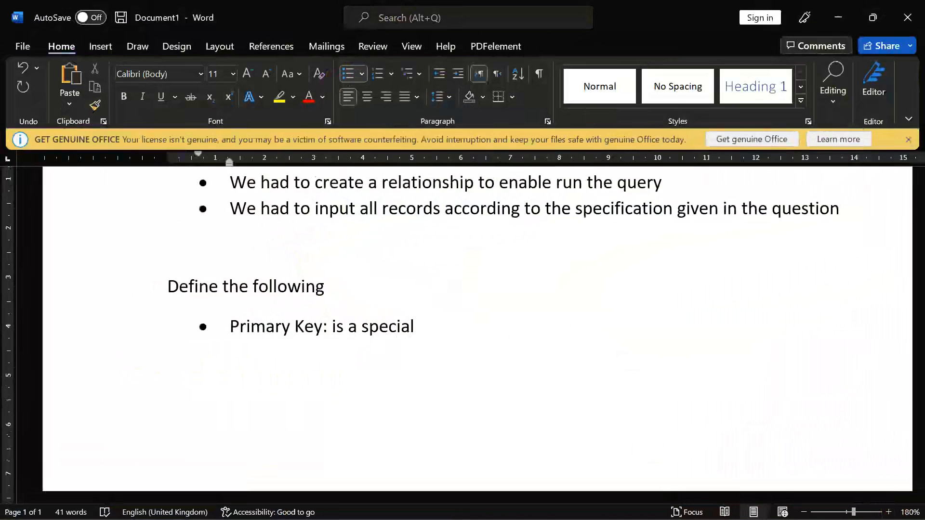
{"action": "type", "text": " relational t"}
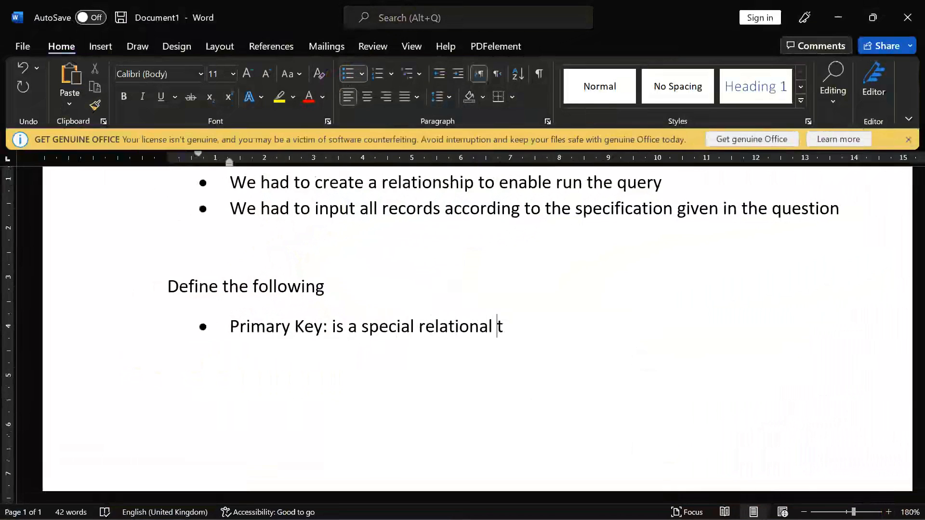
{"action": "type", "text": "able colum"}
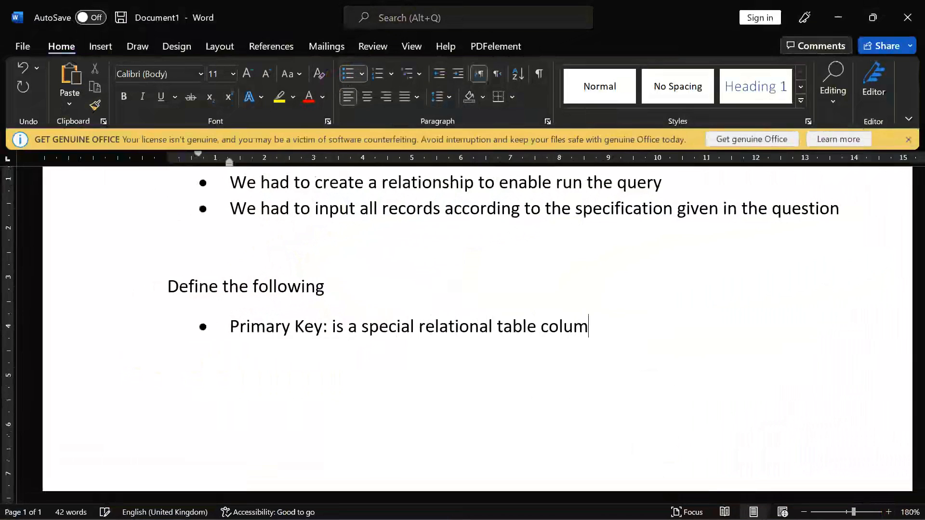
{"action": "type", "text": "n"}
{"action": "type", "text": " or com"}
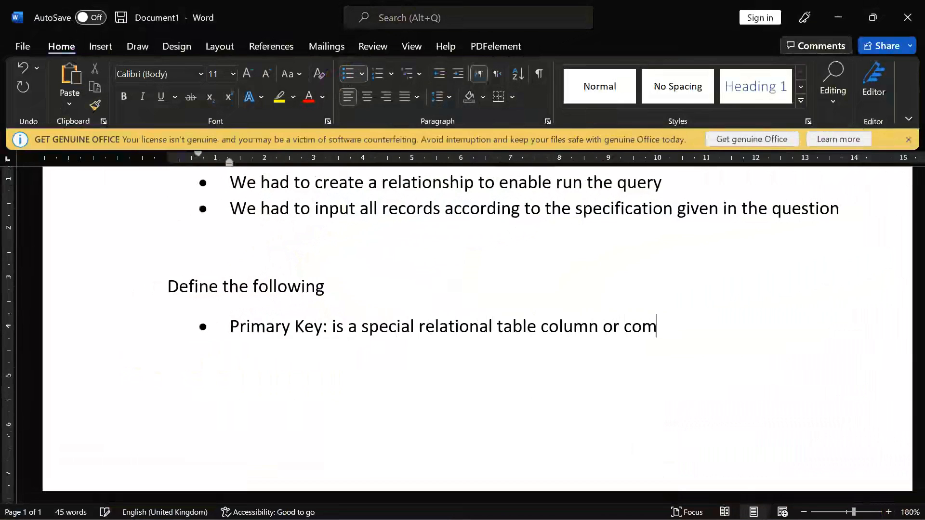
{"action": "type", "text": "bination"}
{"action": "key", "text": "BackSpace"}
{"action": "type", "text": "n of "}
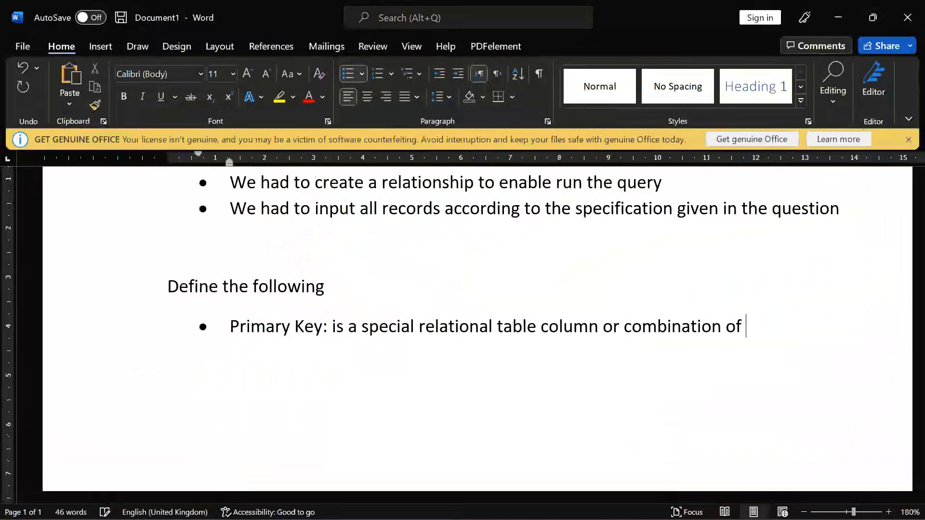
{"action": "type", "text": "columns "}
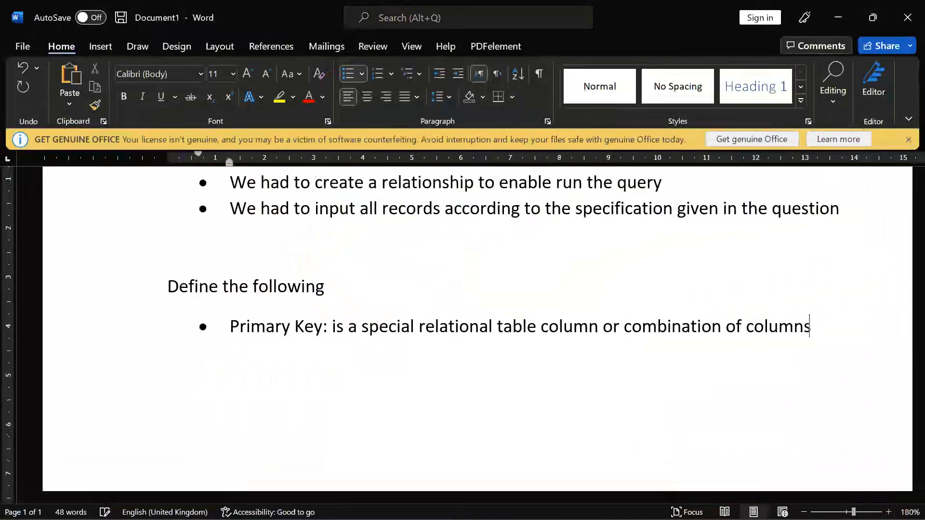
{"action": "type", "text": "design"}
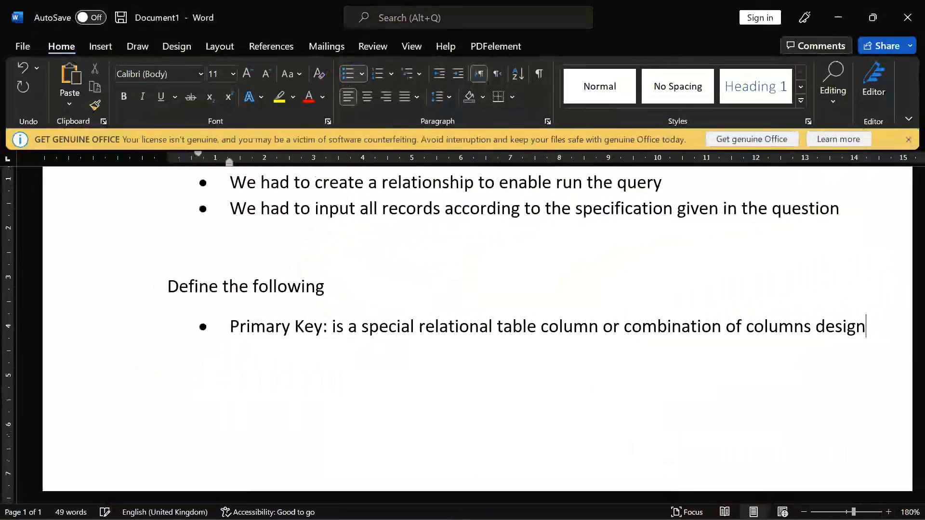
{"action": "type", "text": "ated to "}
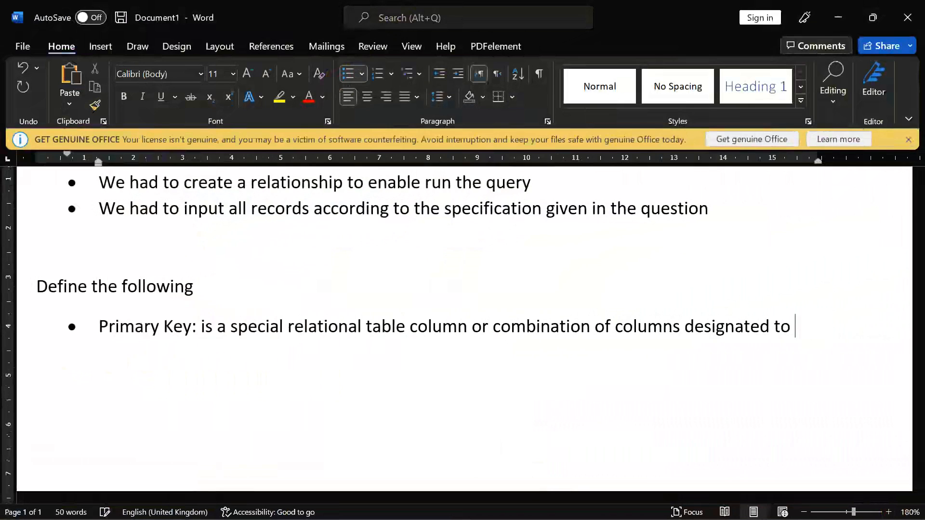
{"action": "type", "text": "uniquely "}
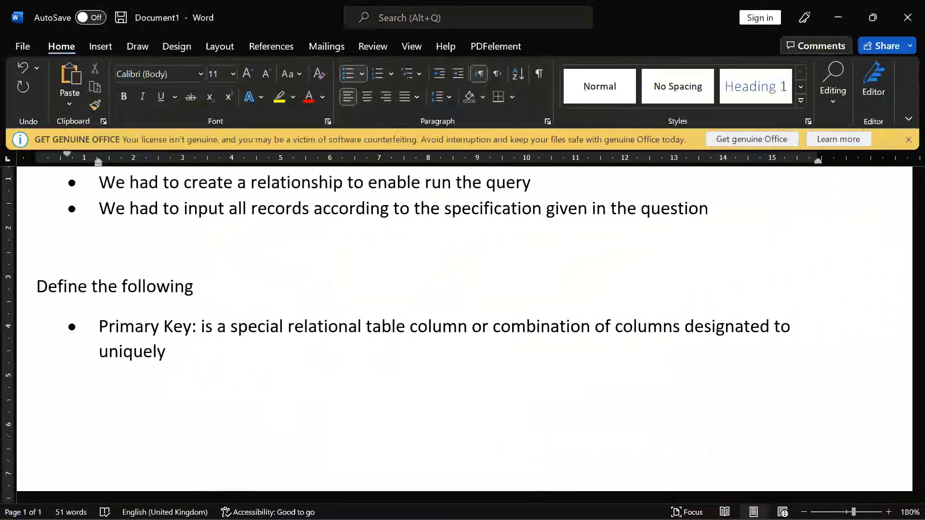
{"action": "type", "text": "identify eac"}
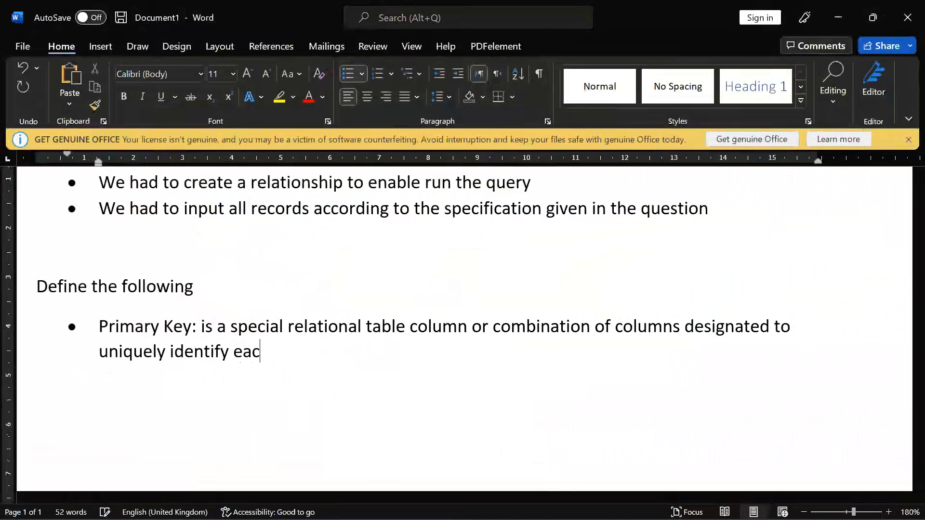
{"action": "type", "text": "h table record"}
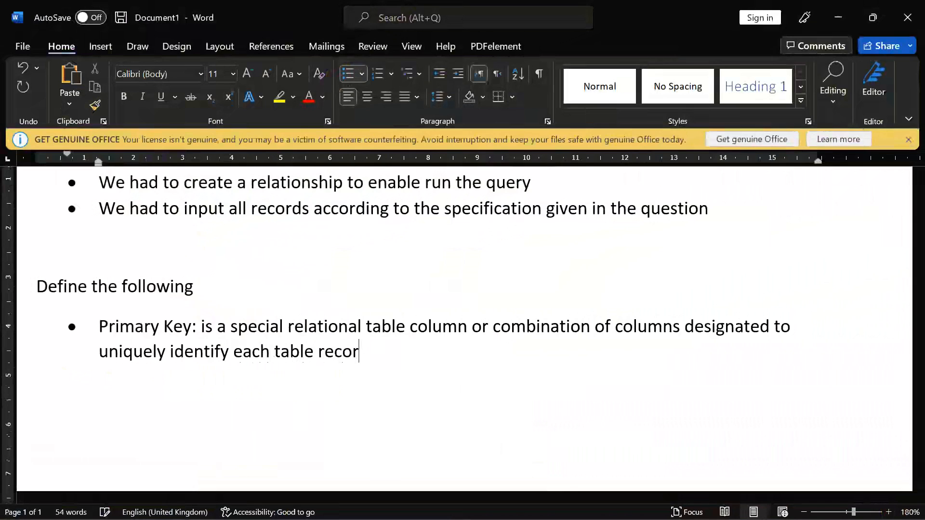
{"action": "key", "text": "Return"}
{"action": "type", "text": "Table:"}
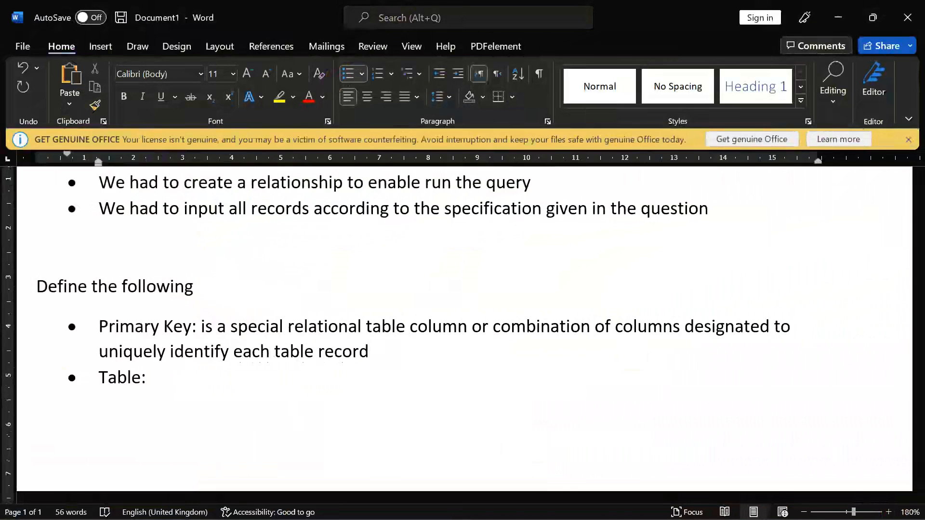
Complete the Table bullet with 'is responsible for storing data in the database'
{"action": "type", "text": "is responsi"}
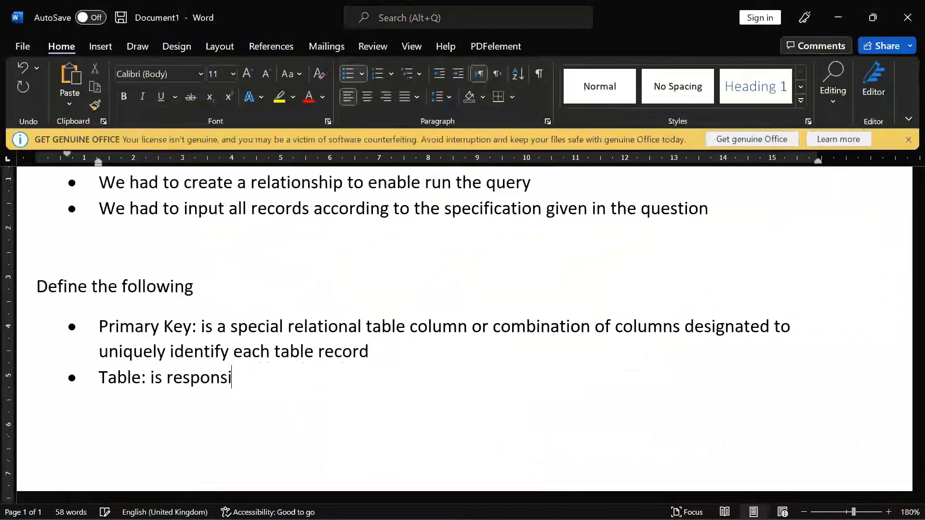
{"action": "type", "text": "ble for storun"}
{"action": "key", "text": "BackSpace"}
{"action": "key", "text": "BackSpace"}
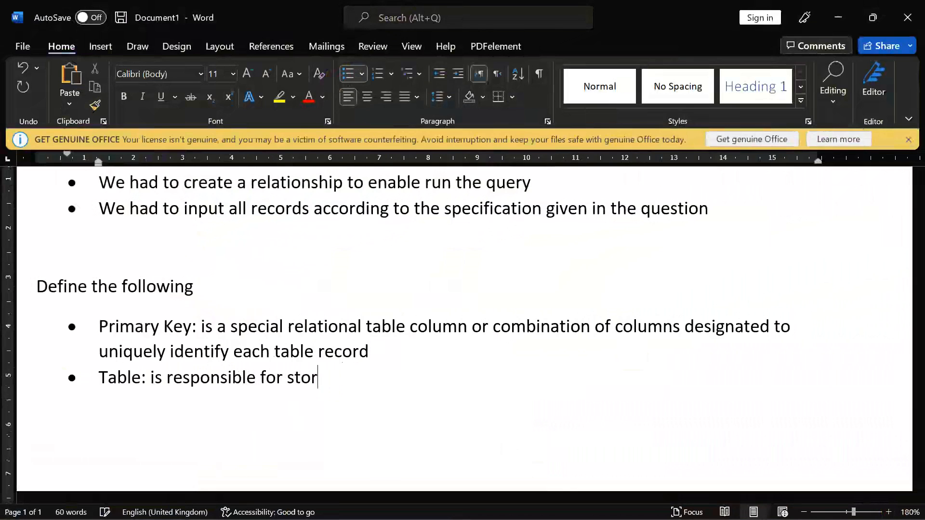
{"action": "type", "text": "ing data in the database"}
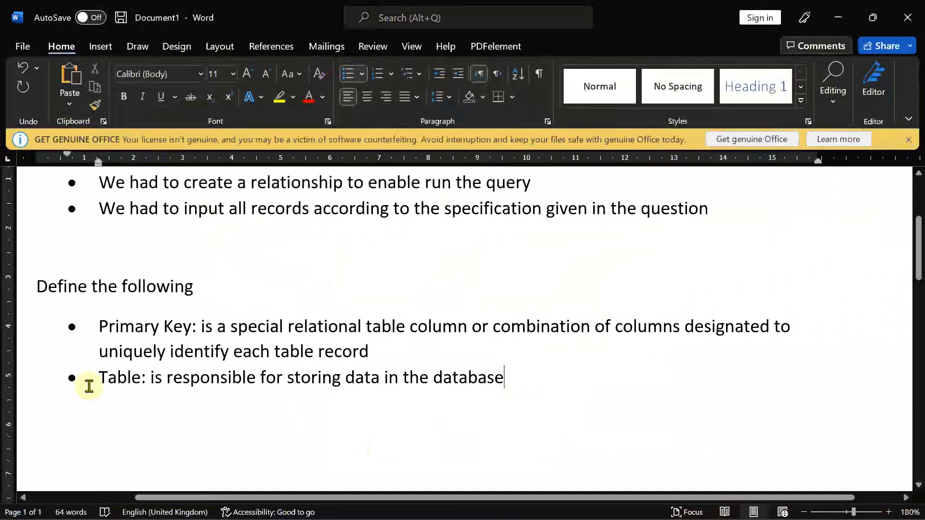
Add 'ii.' before 'Define the following', then undo it after it splits the line
{"action": "mouse_move", "coordinate": [746, 517]}
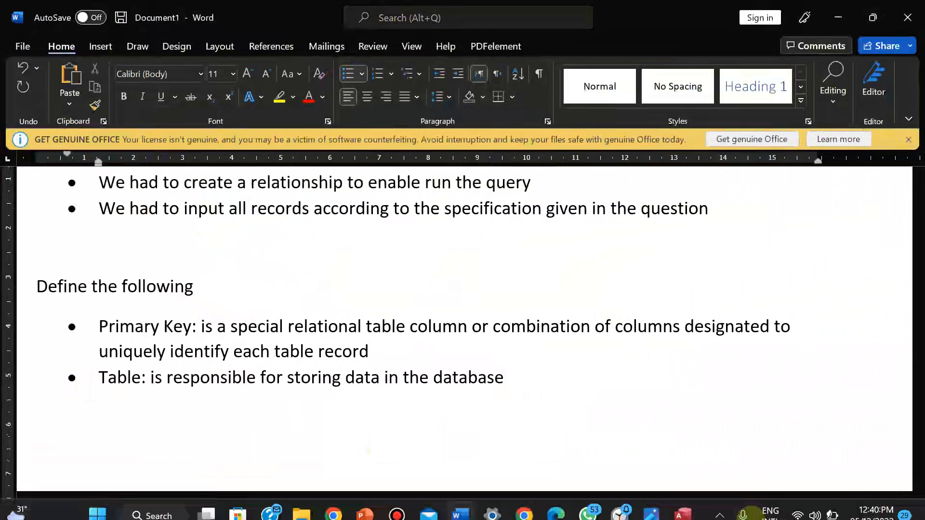
{"action": "left_click", "coordinate": [658, 514]}
{"action": "left_click", "coordinate": [658, 514]}
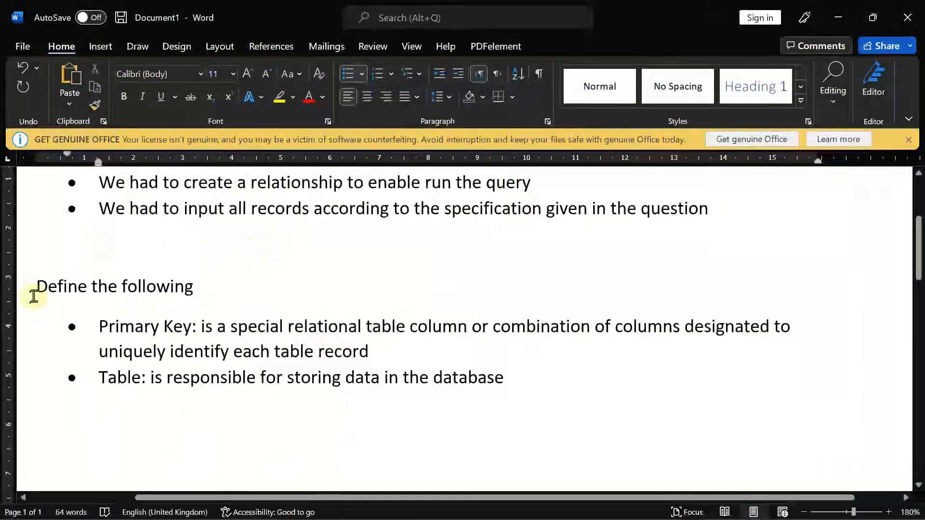
{"action": "left_click", "coordinate": [33, 291]}
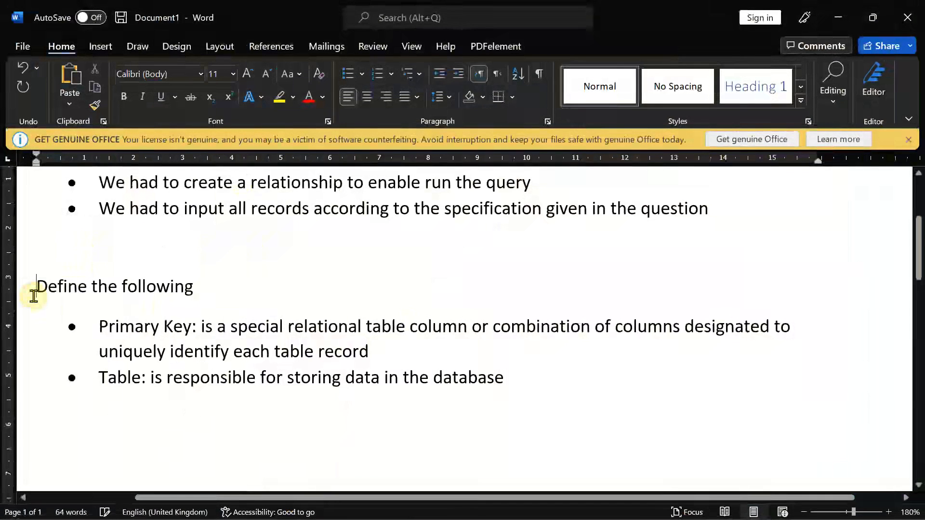
{"action": "type", "text": "ii."}
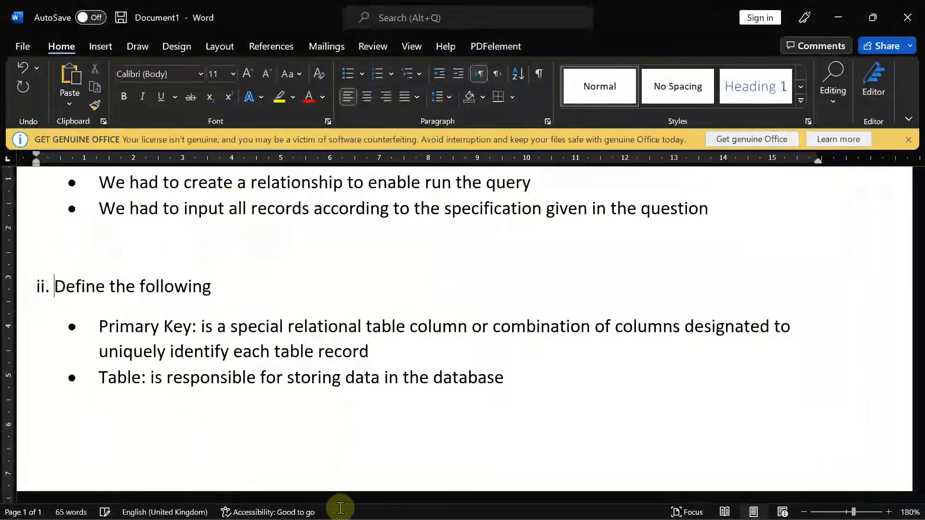
{"action": "left_click", "coordinate": [651, 514]}
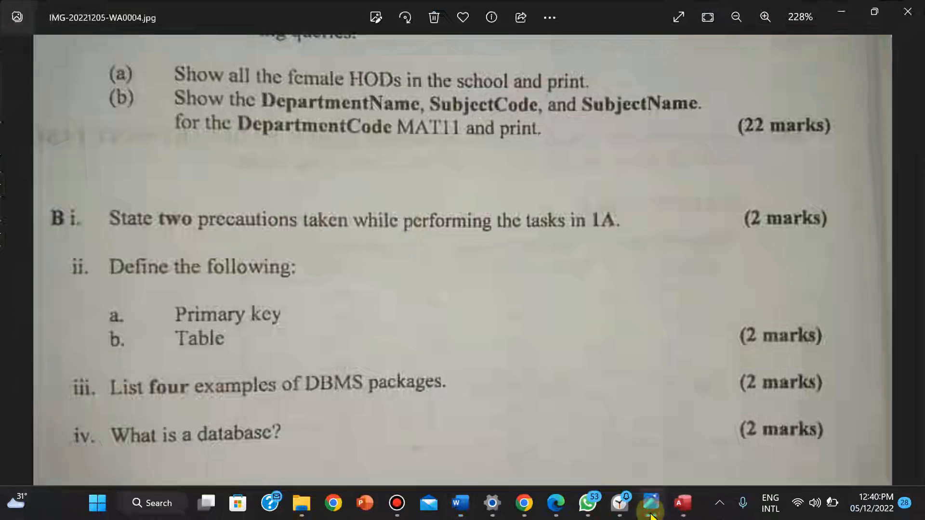
{"action": "left_click", "coordinate": [651, 514]}
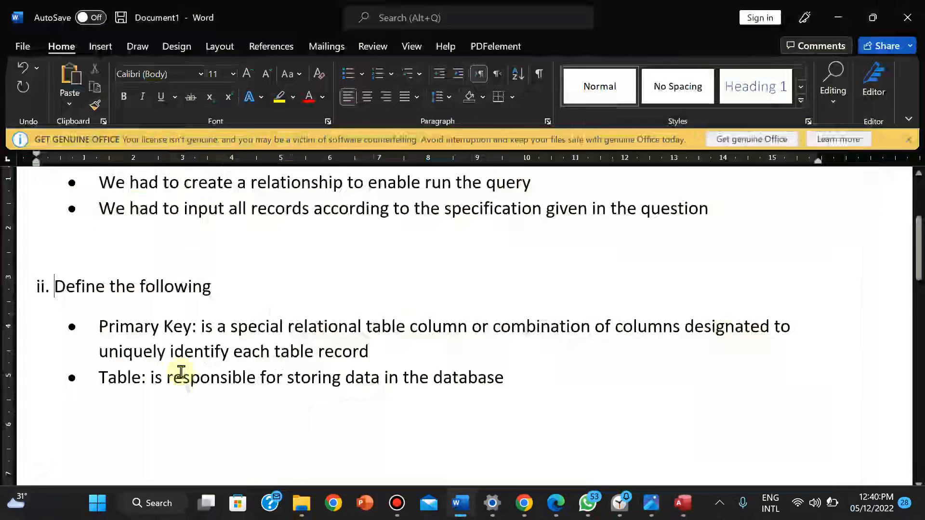
{"action": "key", "text": "ctrl+z"}
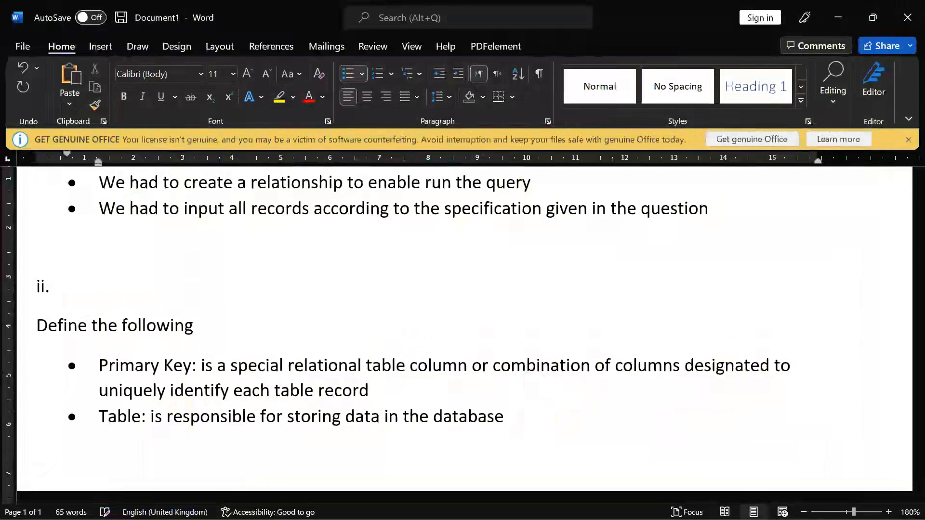
{"action": "key", "text": "ctrl+z"}
Add an empty line after the Table bullet, zoom to 160%, and retype 'ii.' before 'Define'
{"action": "key", "text": "ctrl+End"}
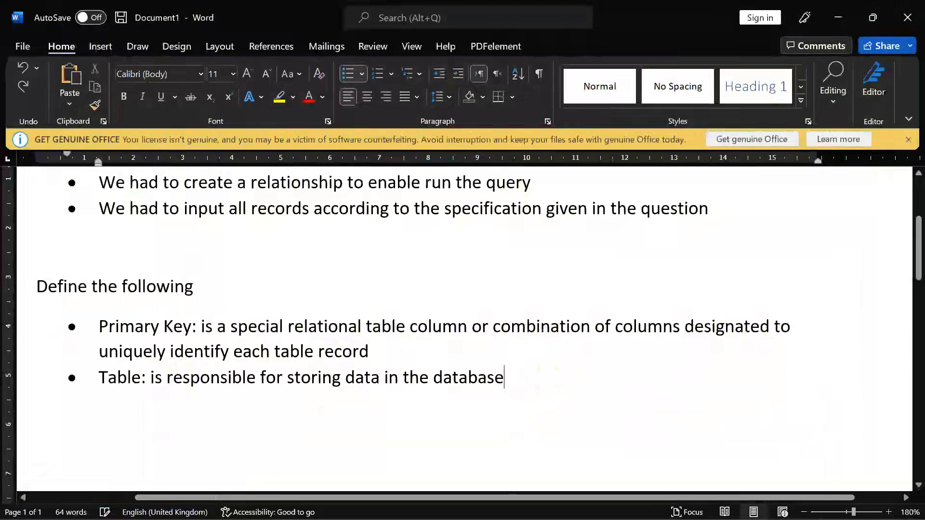
{"action": "key", "text": "Return"}
{"action": "key", "text": "Return"}
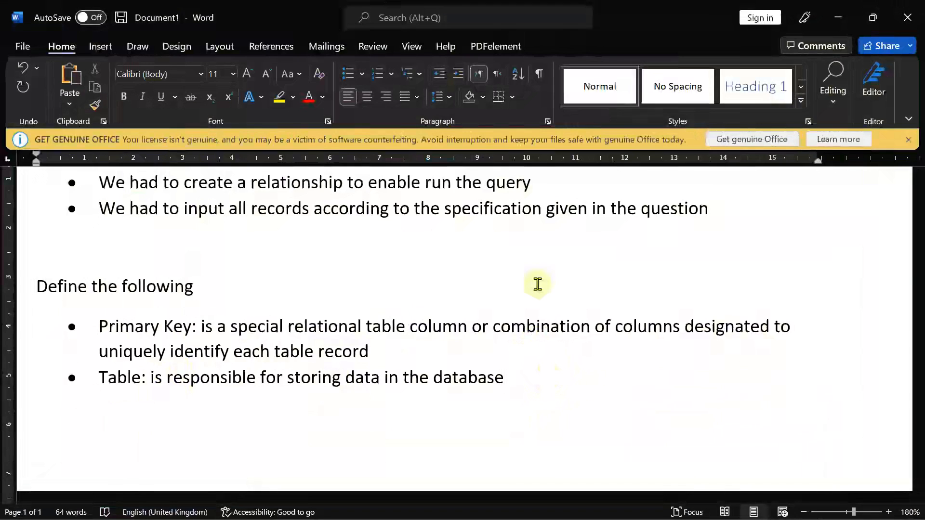
{"action": "left_click", "coordinate": [804, 511]}
{"action": "left_click", "coordinate": [804, 511]}
{"action": "left_click", "coordinate": [87, 302]}
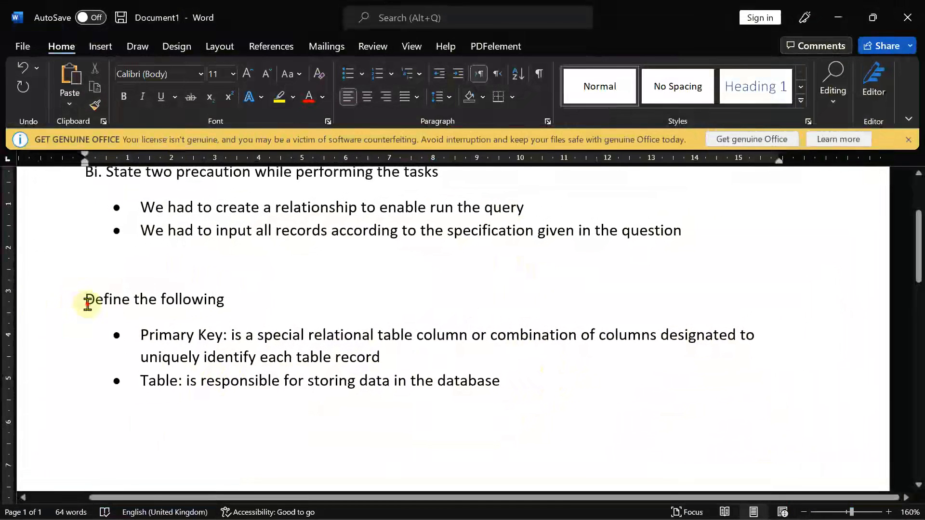
{"action": "type", "text": "ii."}
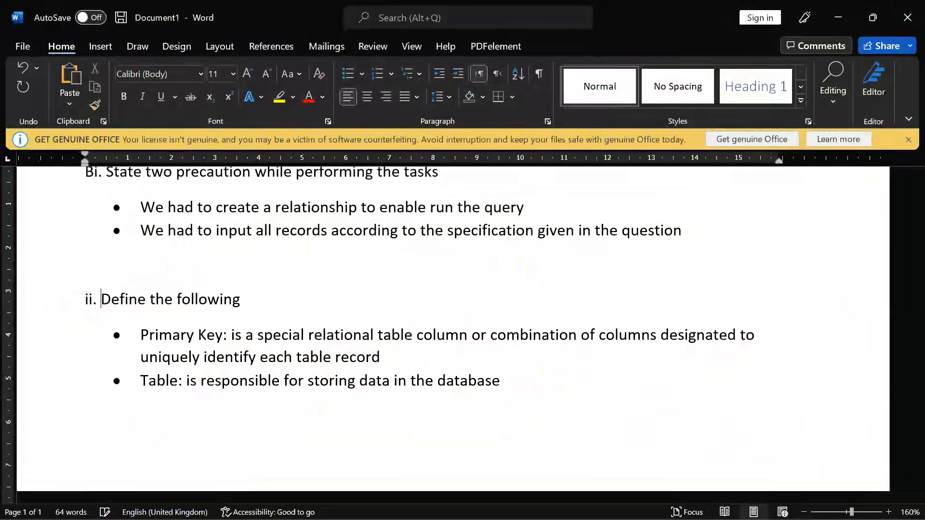
{"action": "left_click", "coordinate": [103, 425]}
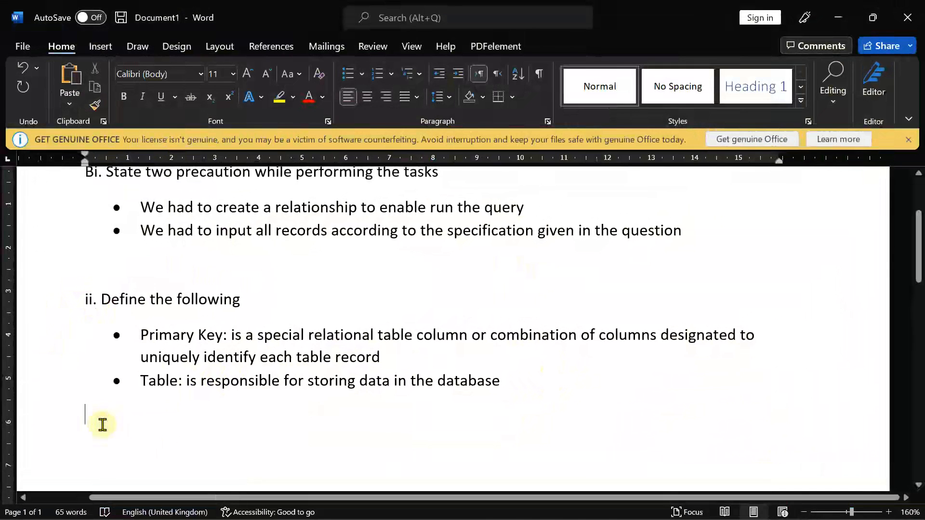
{"action": "left_click", "coordinate": [667, 515]}
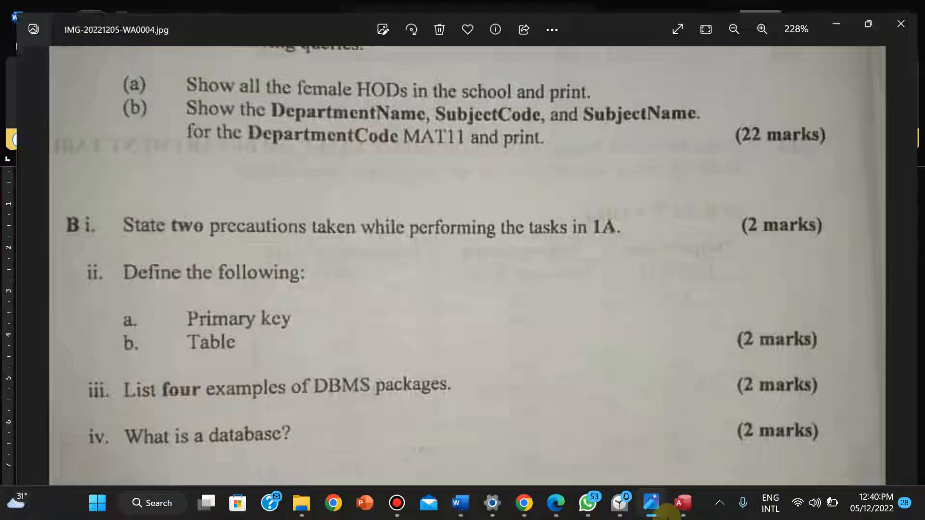
{"action": "key", "text": "alt+Tab"}
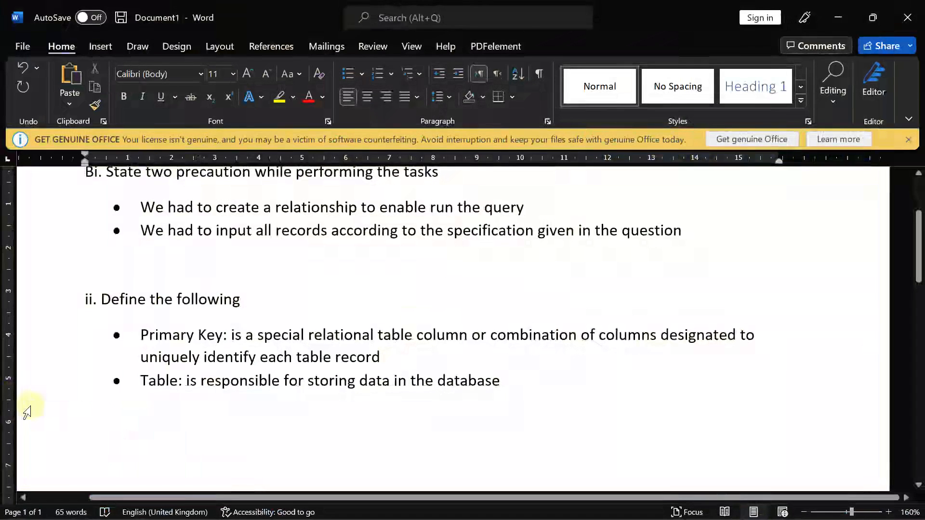
Type the heading 'iii. List four examples of DBMS Packages'
{"action": "type", "text": "iii,"}
{"action": "key", "text": "BackSpace"}
{"action": "key", "text": "BackSpace"}
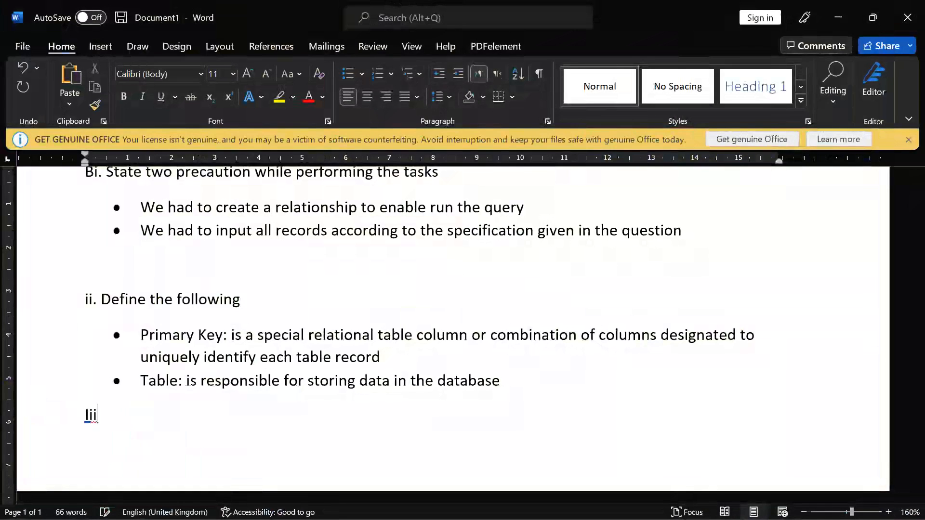
{"action": "key", "text": "BackSpace"}
{"action": "key", "text": "BackSpace"}
{"action": "type", "text": "i."}
{"action": "key", "text": "Right"}
{"action": "key", "text": "End"}
{"action": "type", "text": "List four examo"}
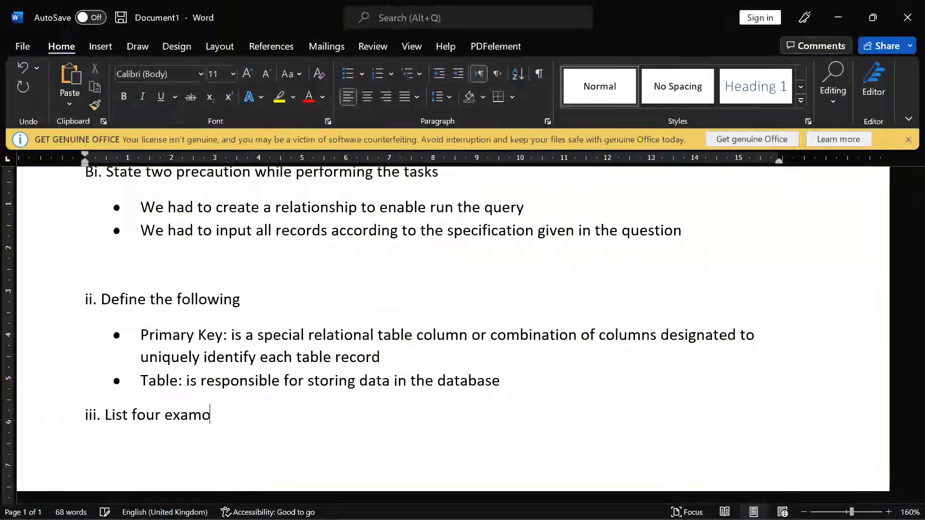
{"action": "key", "text": "BackSpace"}
{"action": "type", "text": "ples of "}
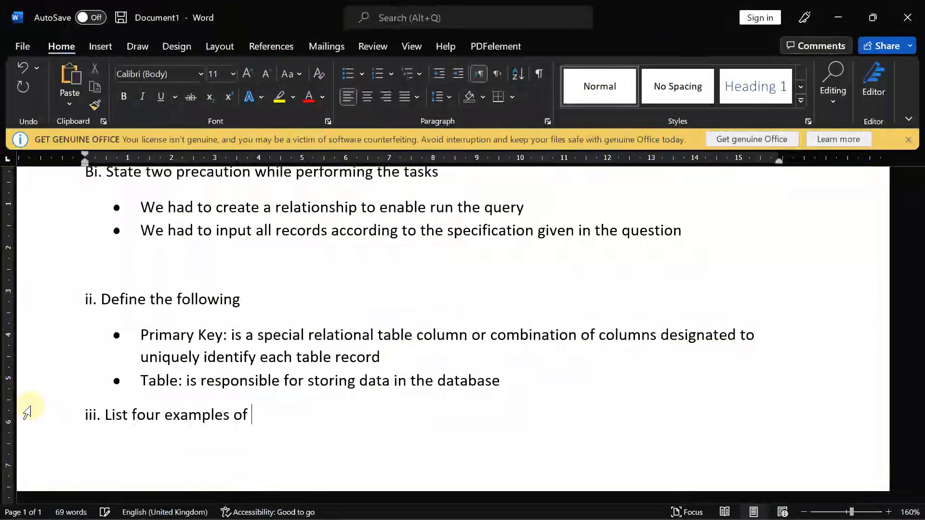
{"action": "type", "text": "DBMS pa"}
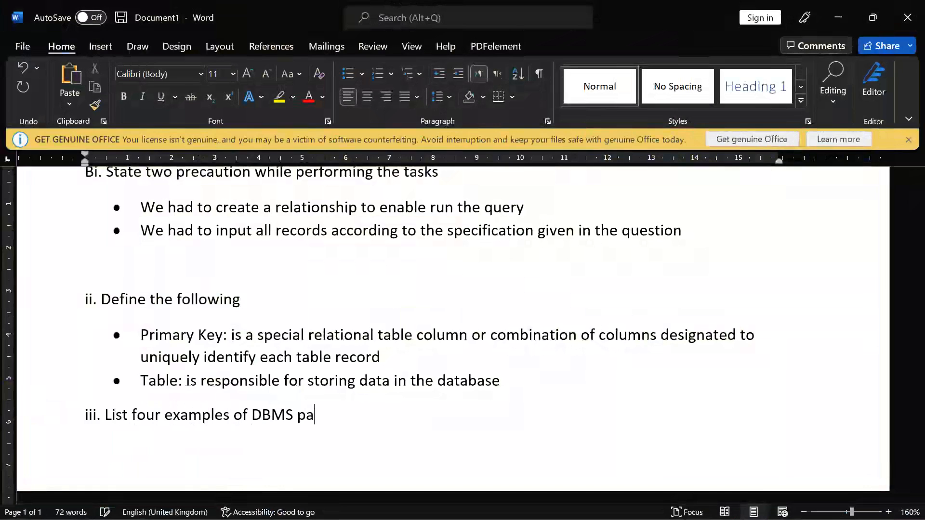
{"action": "key", "text": "BackSpace"}
{"action": "key", "text": "BackSpace"}
{"action": "type", "text": "Packages"}
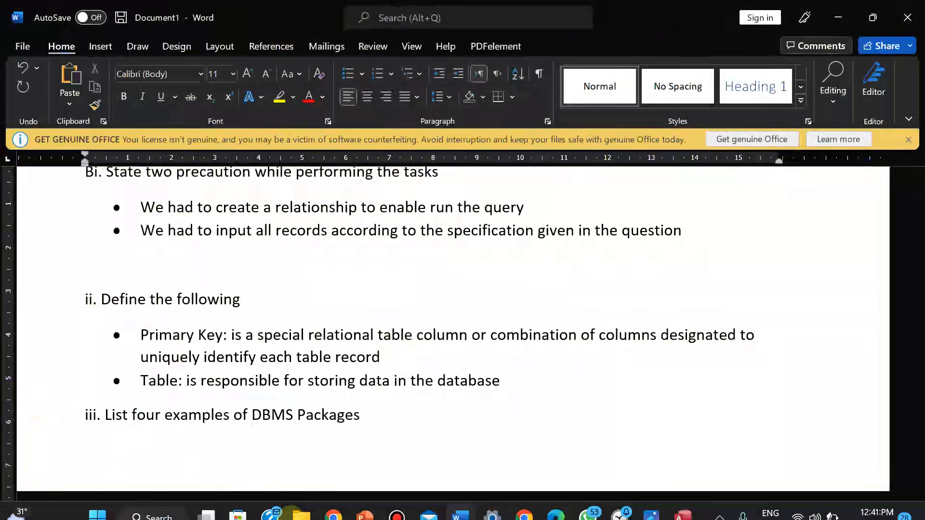
{"action": "left_click", "coordinate": [651, 506]}
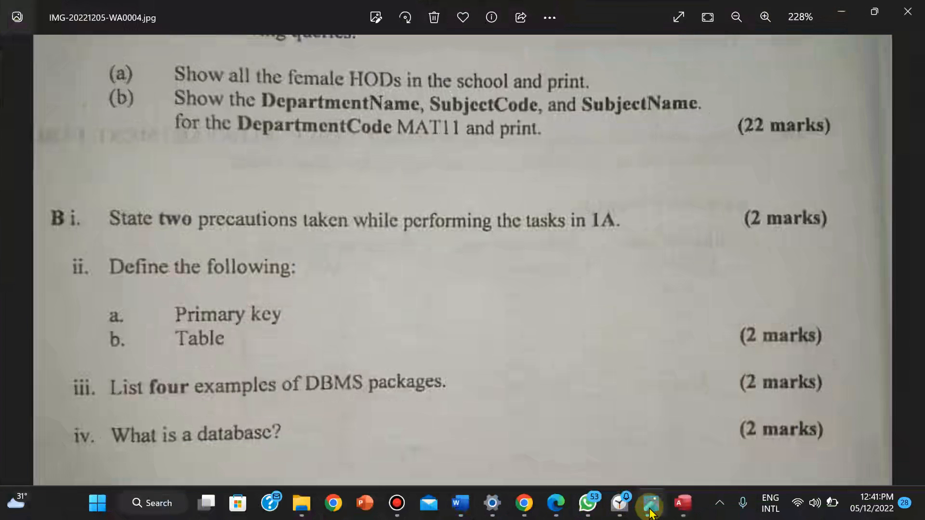
{"action": "left_click", "coordinate": [651, 506]}
List four bulleted DBMS packages: Microsoft Access, MySQL, Oracle Database, IBM DB2
{"action": "key", "text": "BackSpace"}
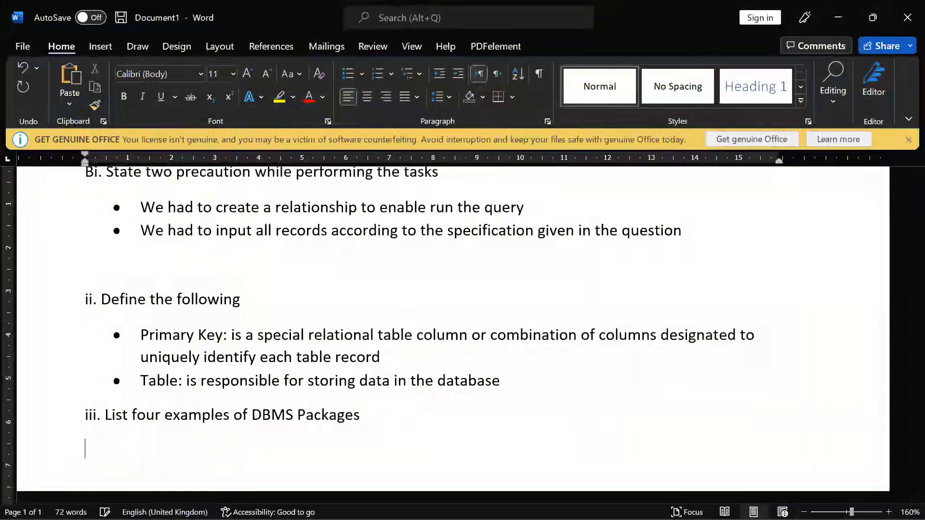
{"action": "left_click", "coordinate": [347, 72]}
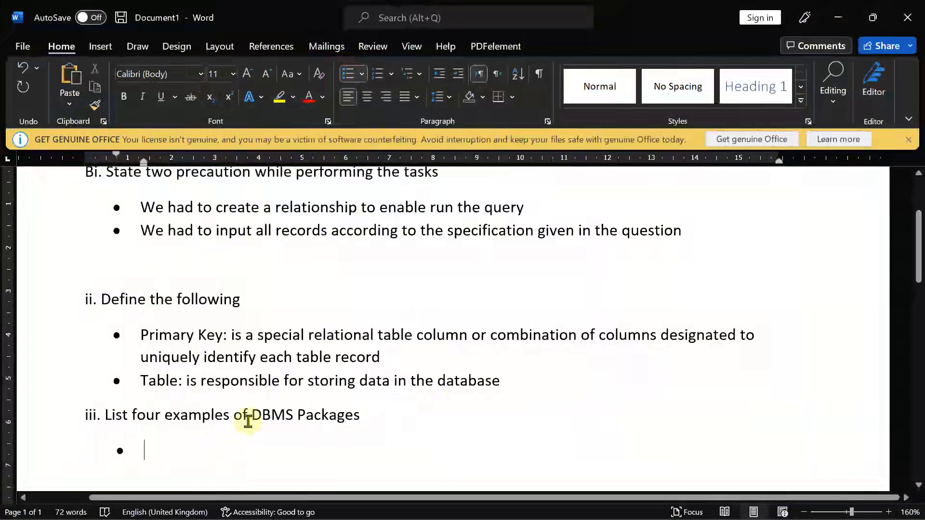
{"action": "type", "text": "Ms"}
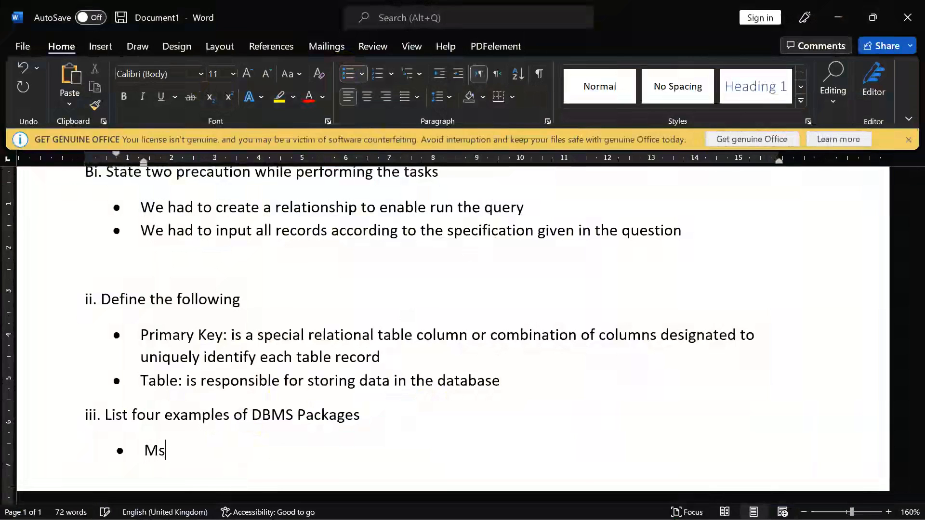
{"action": "key", "text": "BackSpace"}
{"action": "type", "text": "icrosoft Access"}
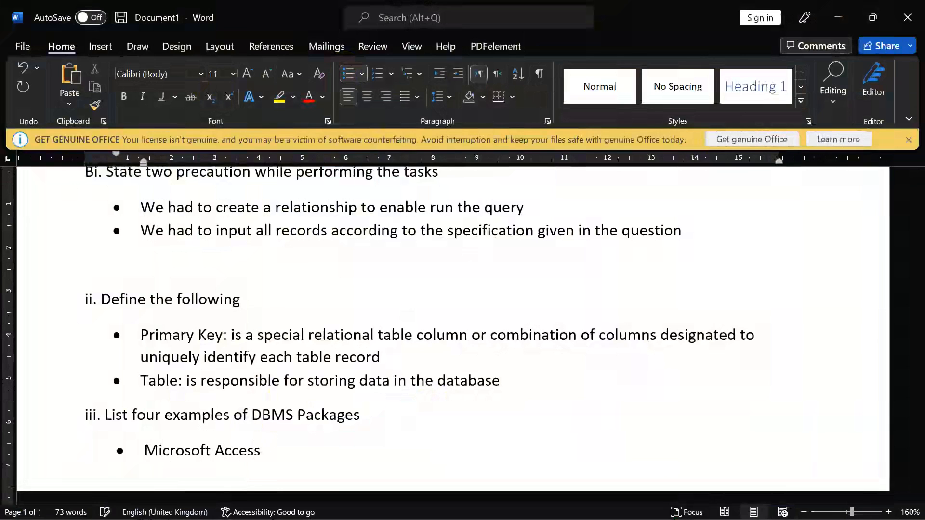
{"action": "key", "text": "Return"}
{"action": "type", "text": "MySQL"}
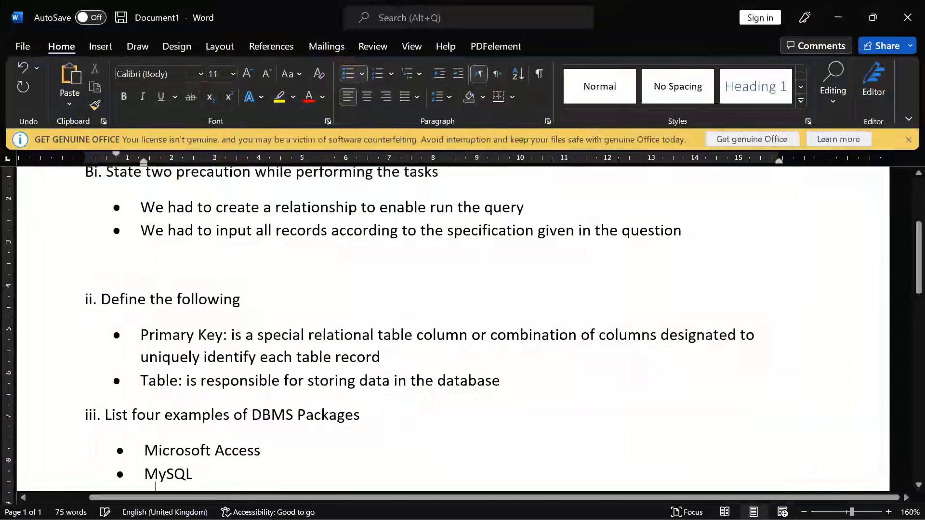
{"action": "key", "text": "Return"}
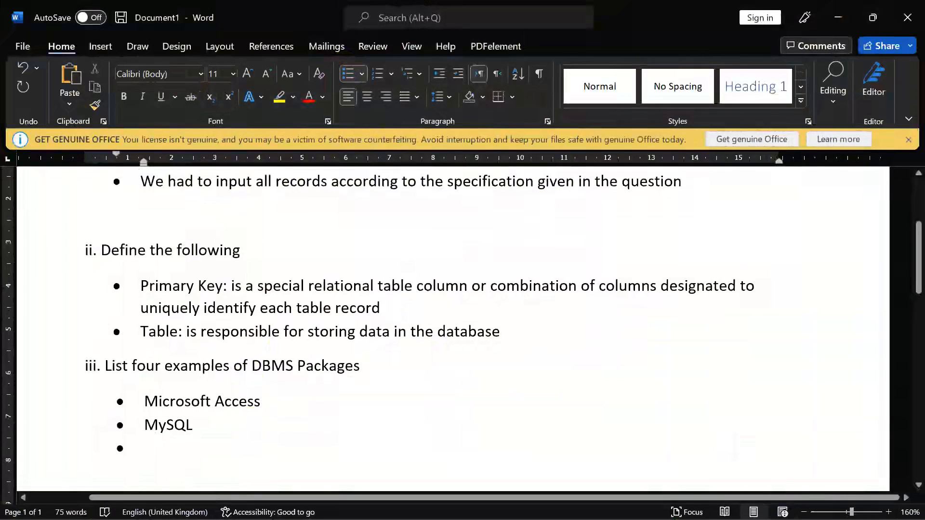
{"action": "type", "text": "Oracle D"}
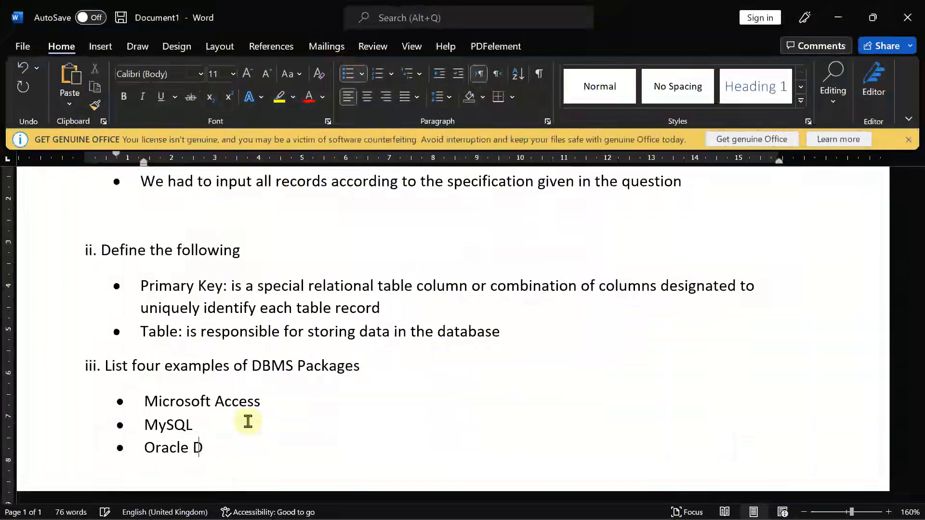
{"action": "type", "text": "atabase"}
{"action": "key", "text": "Return"}
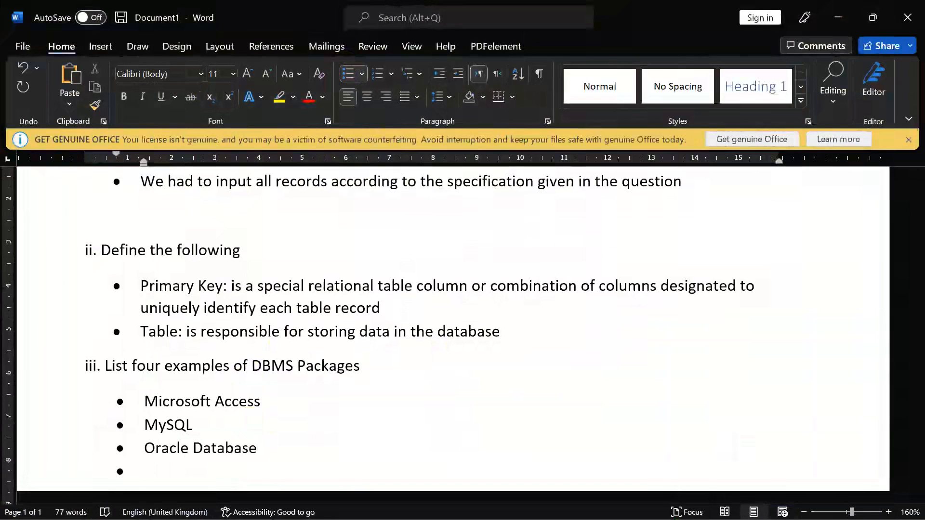
{"action": "type", "text": "IBM "}
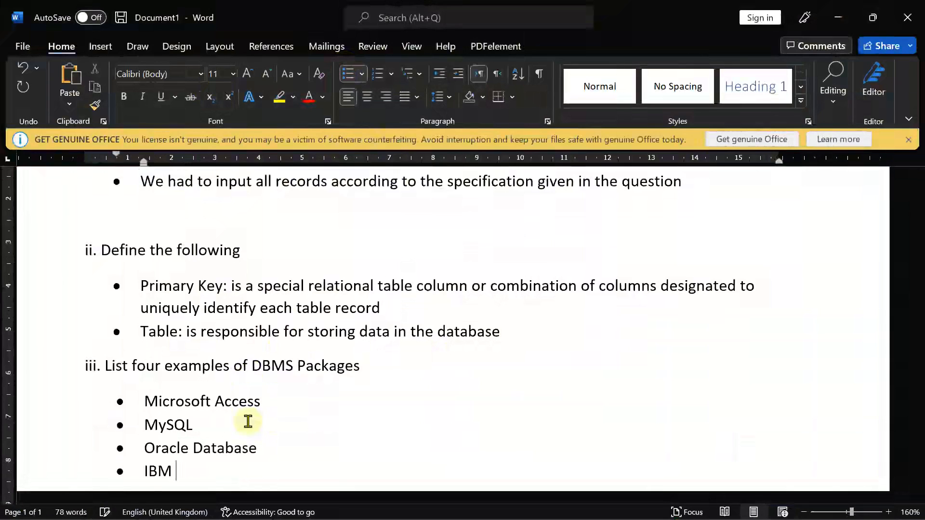
{"action": "type", "text": "DB2"}
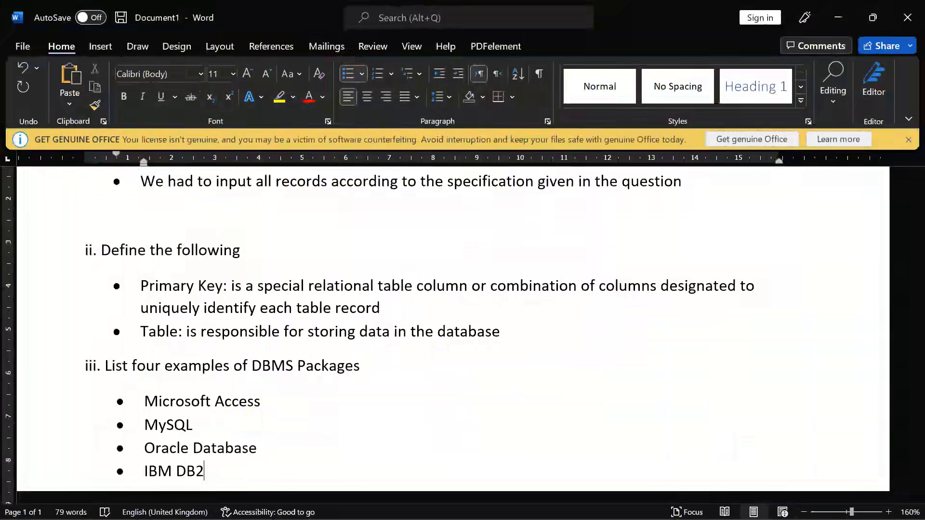
{"action": "key", "text": "Return"}
{"action": "key", "text": "Return"}
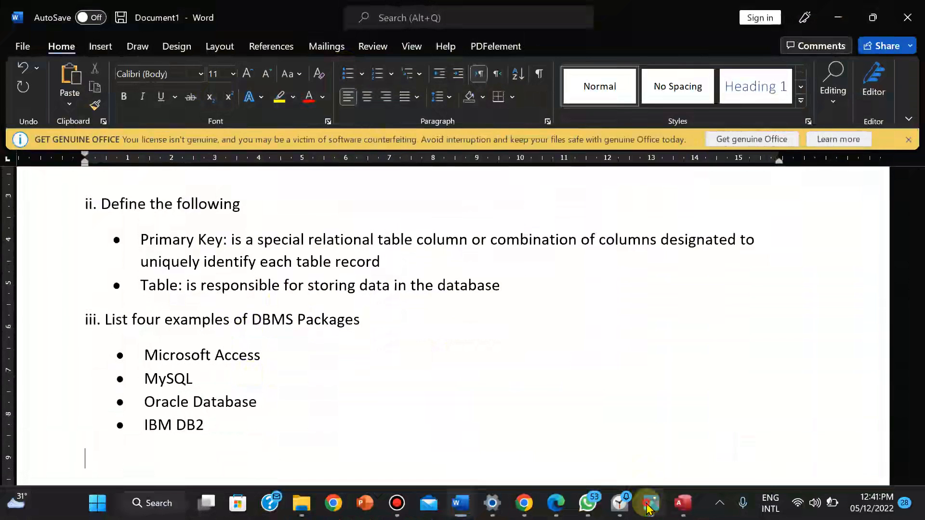
{"action": "left_click", "coordinate": [649, 505]}
{"action": "left_click", "coordinate": [648, 504]}
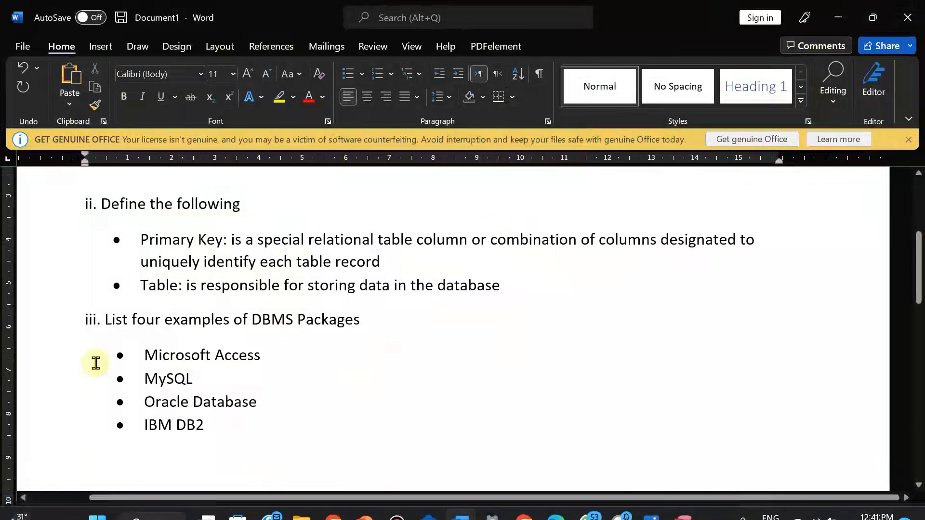
Type 'iv. What is a database?' on the line below the DBMS list
{"action": "type", "text": "iv. "}
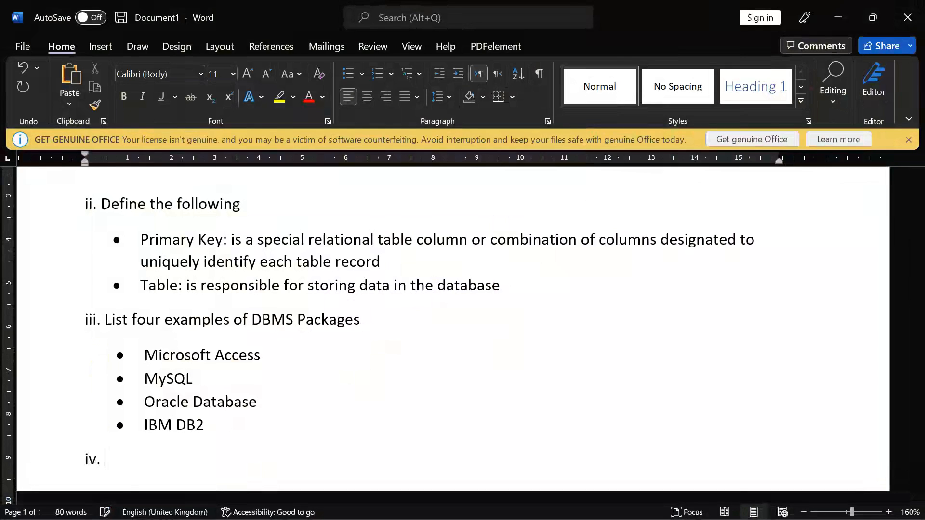
{"action": "type", "text": "What is a databse"}
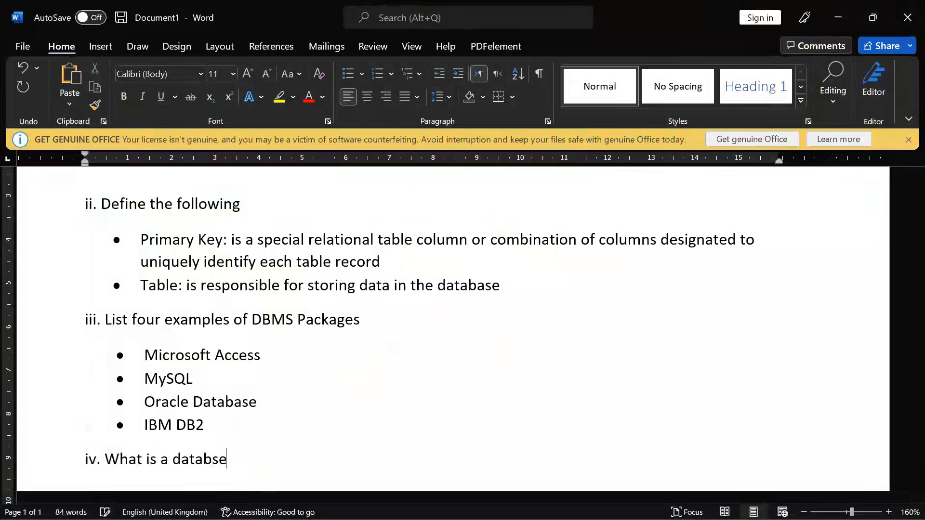
{"action": "key", "text": "BackSpace"}
{"action": "key", "text": "BackSpace"}
{"action": "type", "text": "ase?"}
{"action": "left_click", "coordinate": [651, 504]}
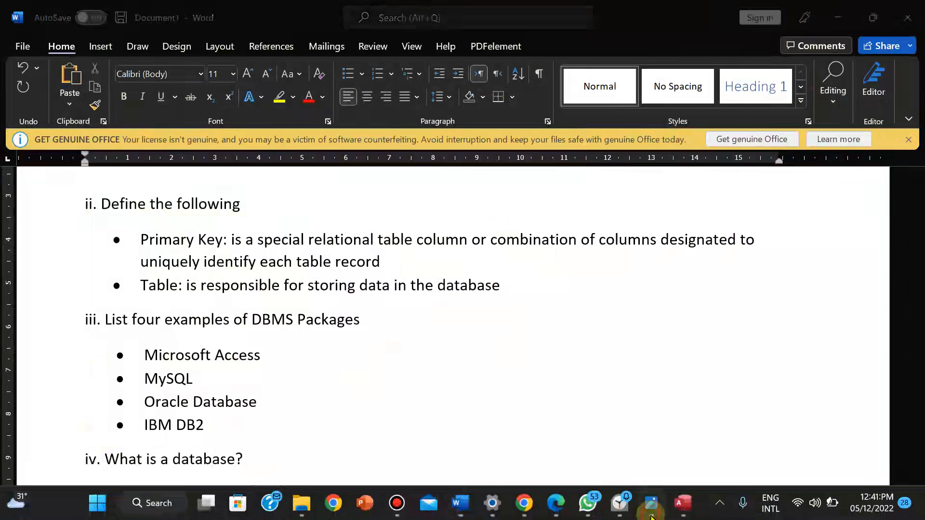
{"action": "left_click", "coordinate": [651, 514]}
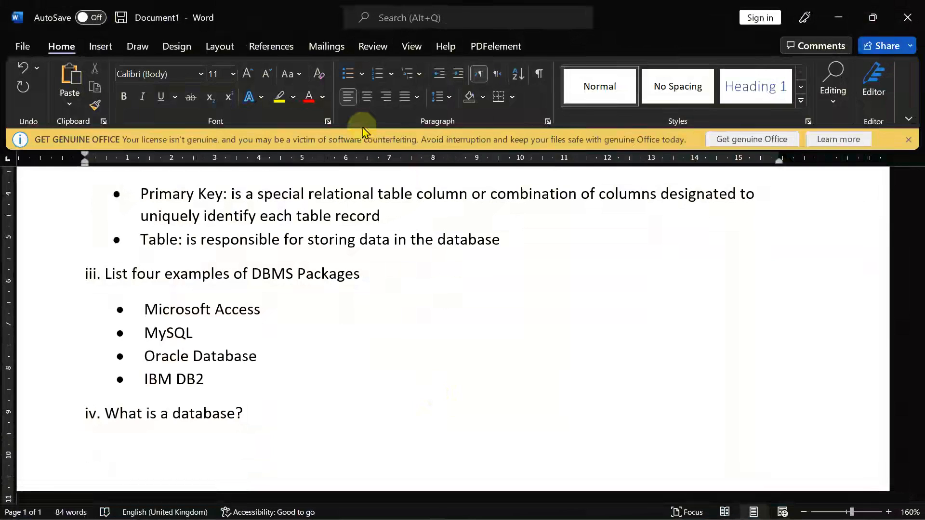
Bullet the answer 'an organized collection of structured information stored electronically in a computer system' and open Save As
{"action": "left_click", "coordinate": [351, 76]}
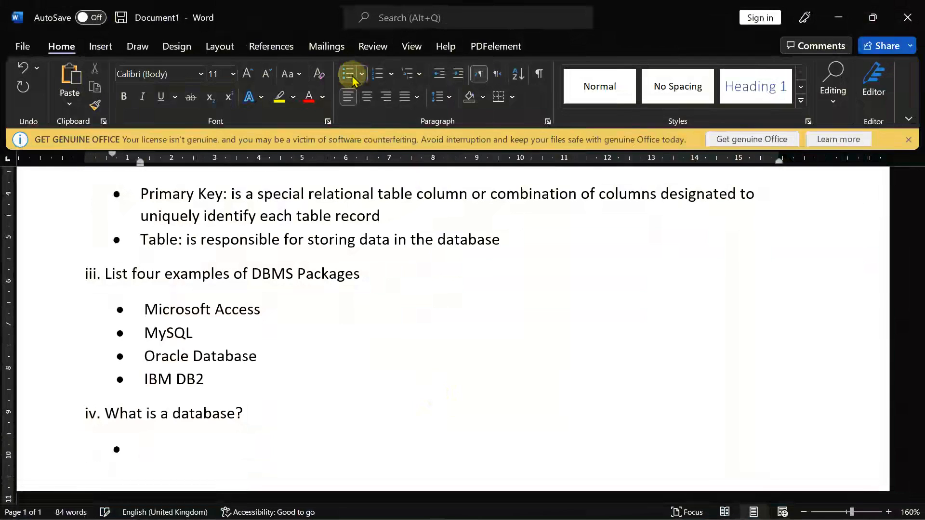
{"action": "type", "text": "Is an organi"}
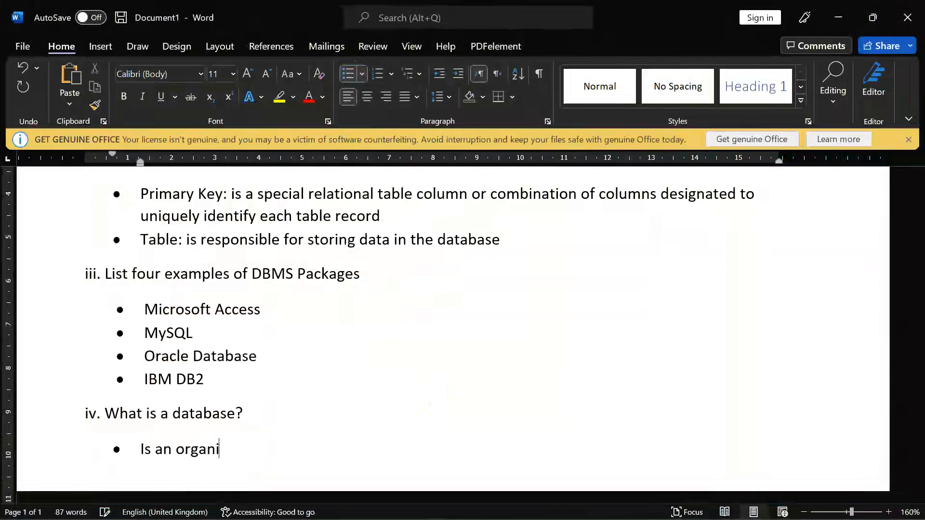
{"action": "type", "text": "zed collecti"}
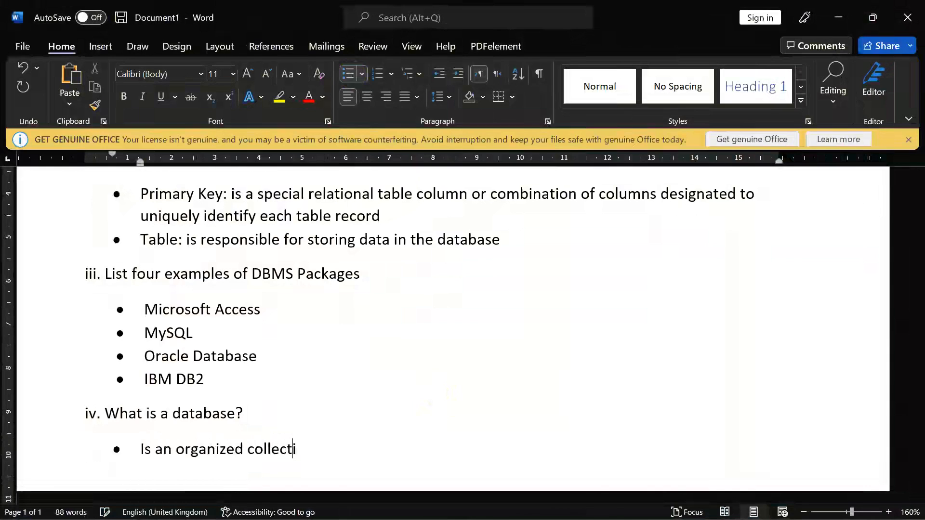
{"action": "type", "text": "on of struc"}
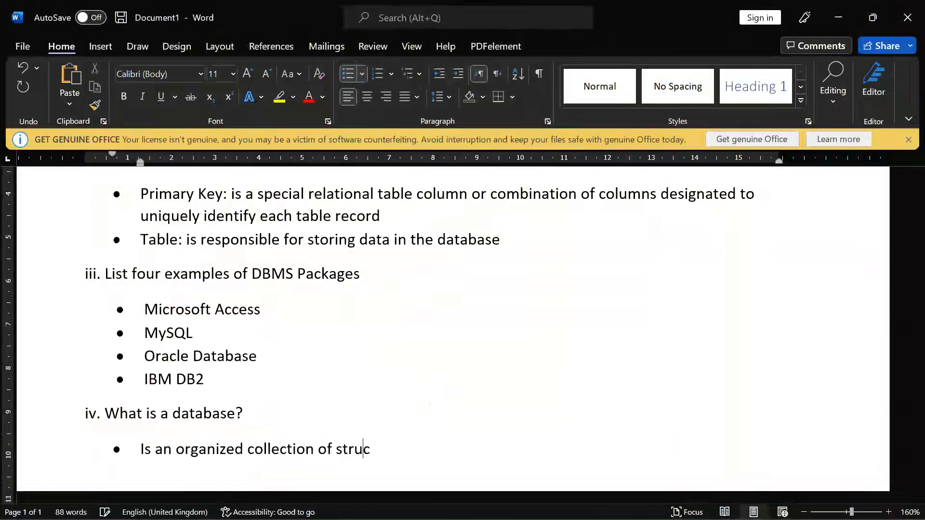
{"action": "type", "text": "tured information "}
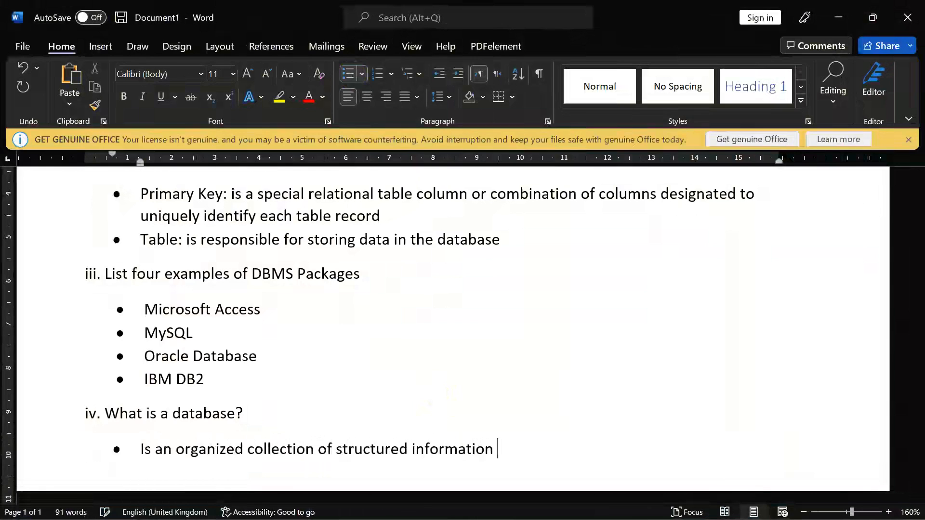
{"action": "type", "text": "typically s"}
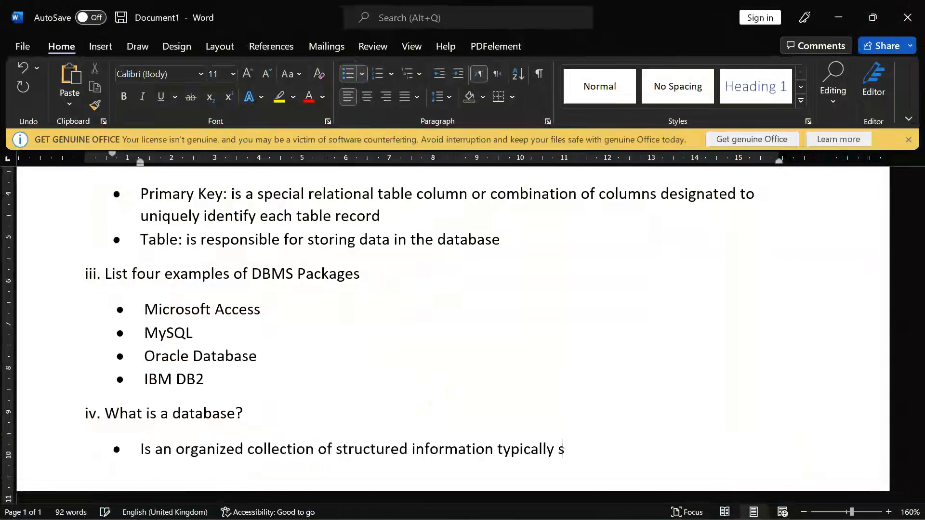
{"action": "type", "text": "tored electro"}
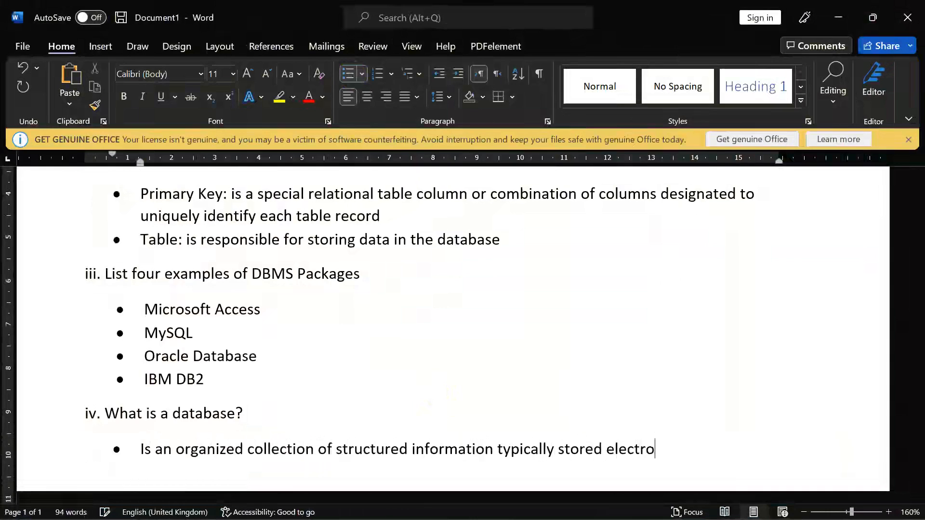
{"action": "type", "text": "nically in a compu"}
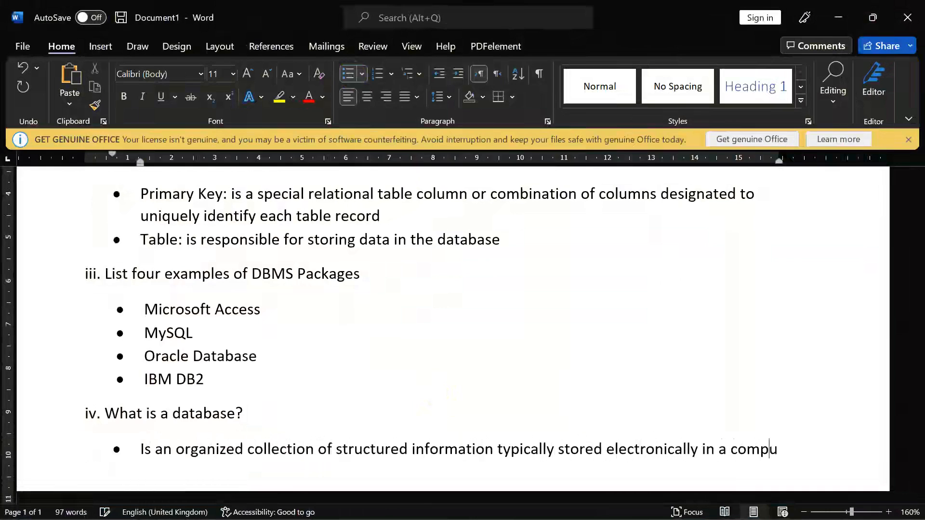
{"action": "type", "text": "ter systr"}
{"action": "key", "text": "BackSpace"}
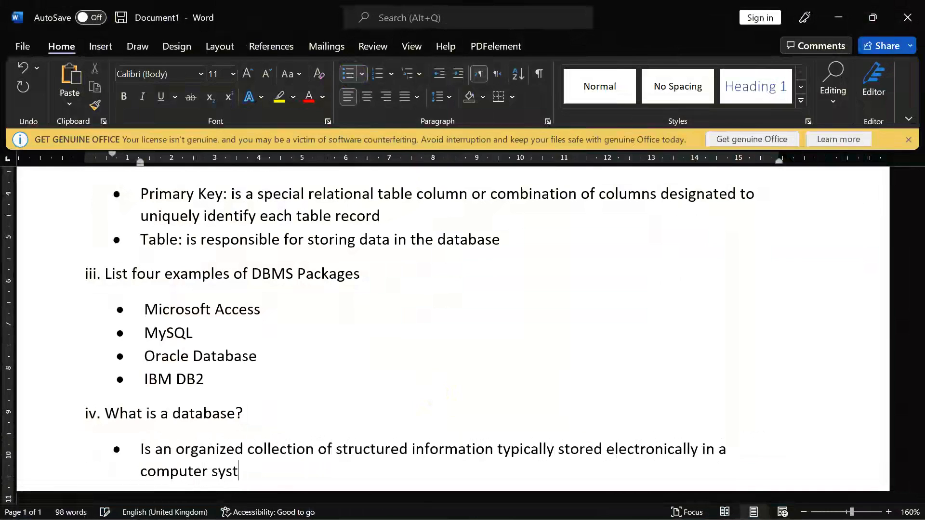
{"action": "type", "text": "em"}
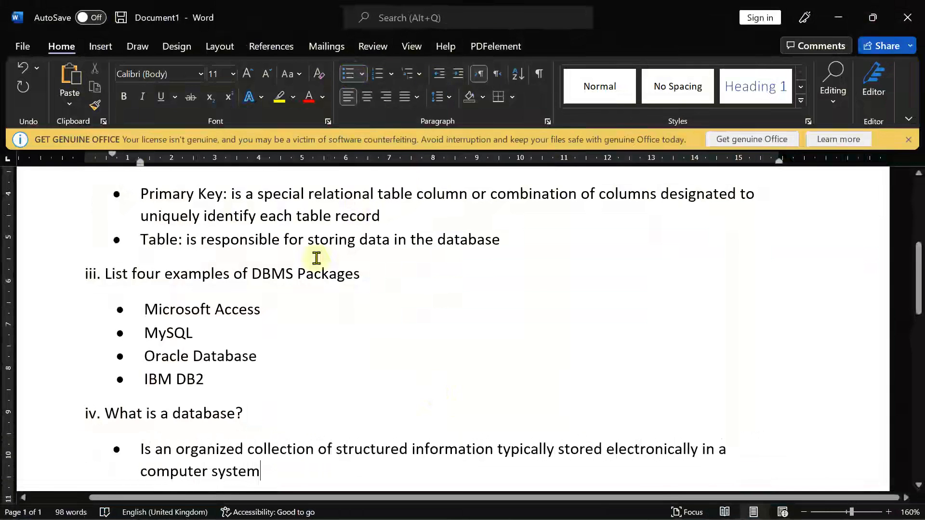
{"action": "key", "text": "ctrl+s"}
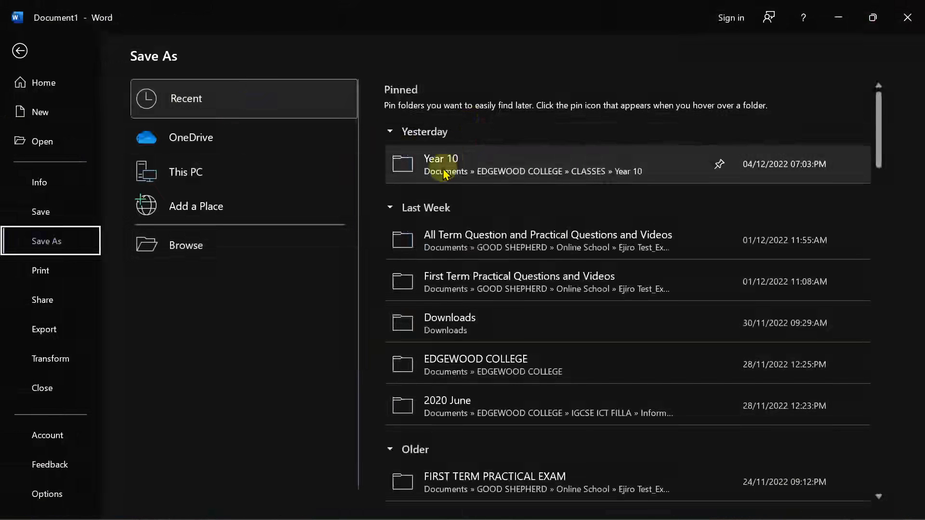
Try the recent All Term questions folder, dismiss its unreachable-folder error, and browse instead
{"action": "left_click", "coordinate": [438, 239]}
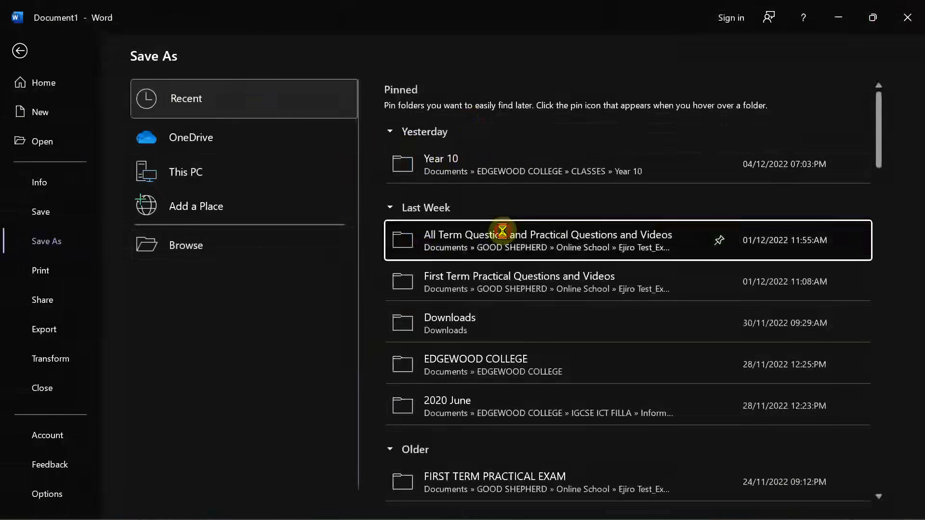
{"action": "left_click", "coordinate": [460, 301]}
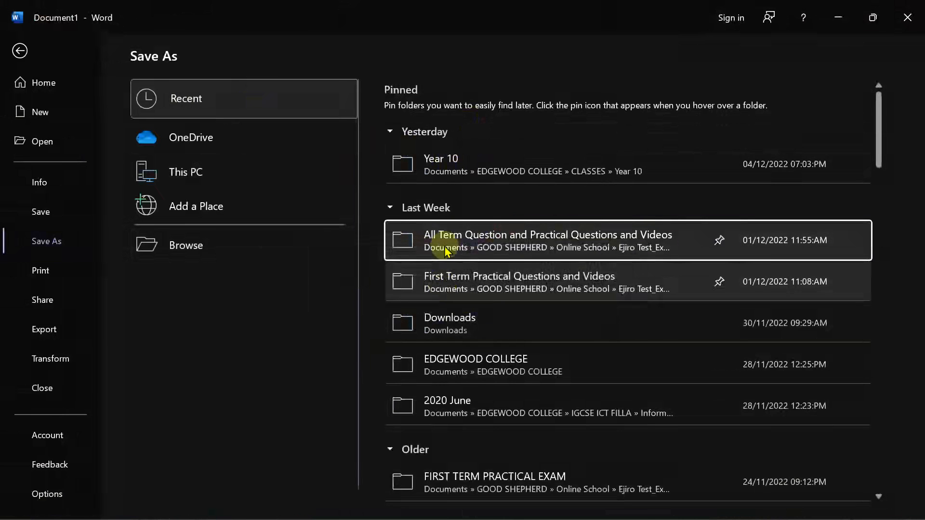
{"action": "left_click", "coordinate": [219, 243]}
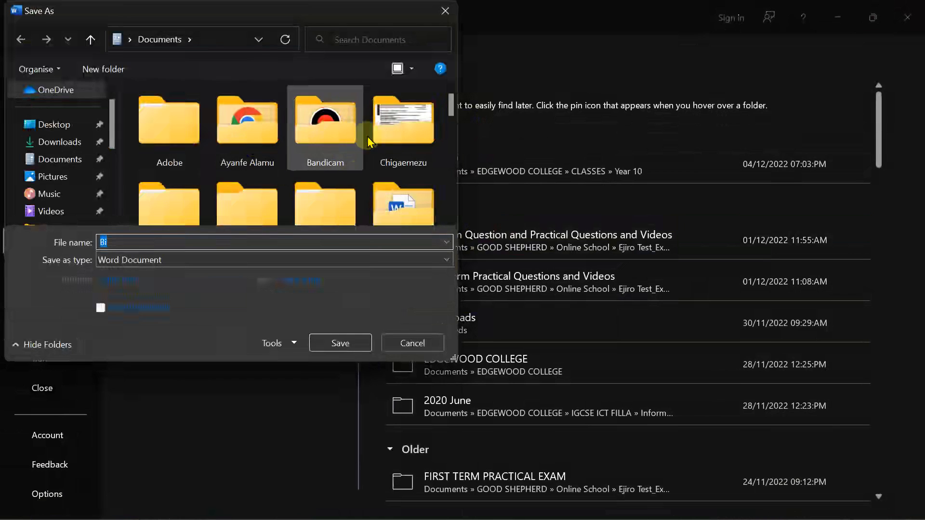
Navigate to GOOD SHEPHERD > Online School > exam questions > All Term Question and Practical Questions
{"action": "left_click", "coordinate": [389, 141]}
{"action": "scroll", "coordinate": [273, 142], "scroll_direction": "down", "scroll_amount": 2}
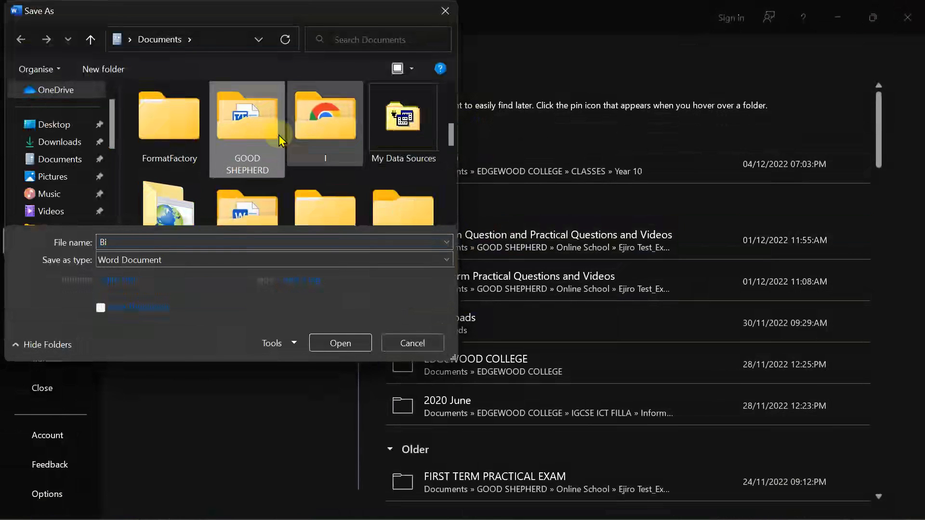
{"action": "double_click", "coordinate": [273, 141]}
{"action": "left_click", "coordinate": [395, 143]}
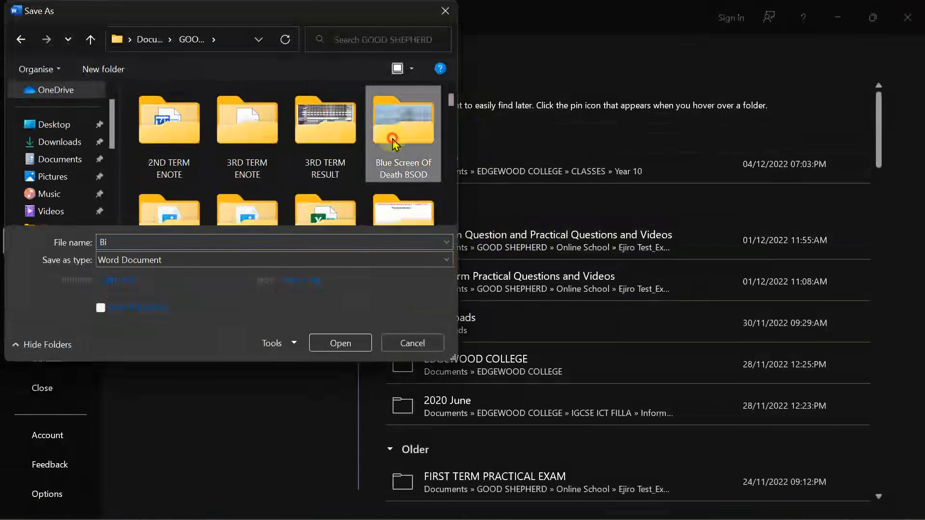
{"action": "scroll", "coordinate": [394, 144], "scroll_direction": "down", "scroll_amount": 2}
{"action": "key", "text": "e"}
{"action": "key", "text": "e"}
{"action": "key", "text": "e"}
{"action": "key", "text": "e"}
{"action": "key", "text": "e"}
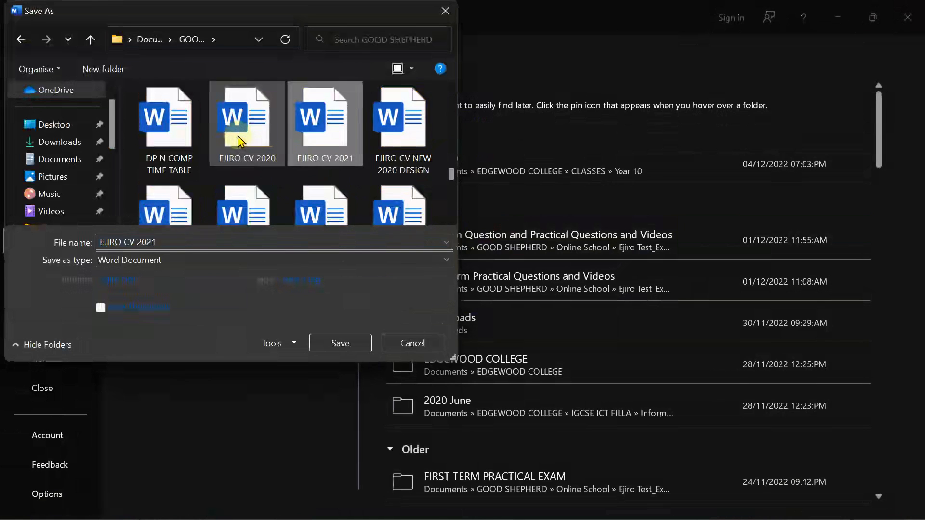
{"action": "left_click", "coordinate": [238, 142]}
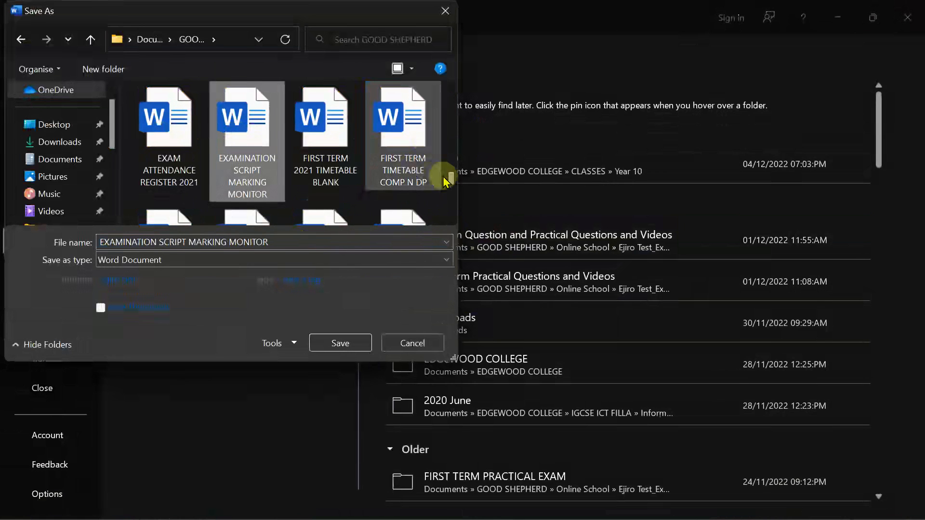
{"action": "left_click_drag", "start_coordinate": [451, 178], "coordinate": [450, 116]}
{"action": "left_click", "coordinate": [368, 147]}
{"action": "key", "text": "o"}
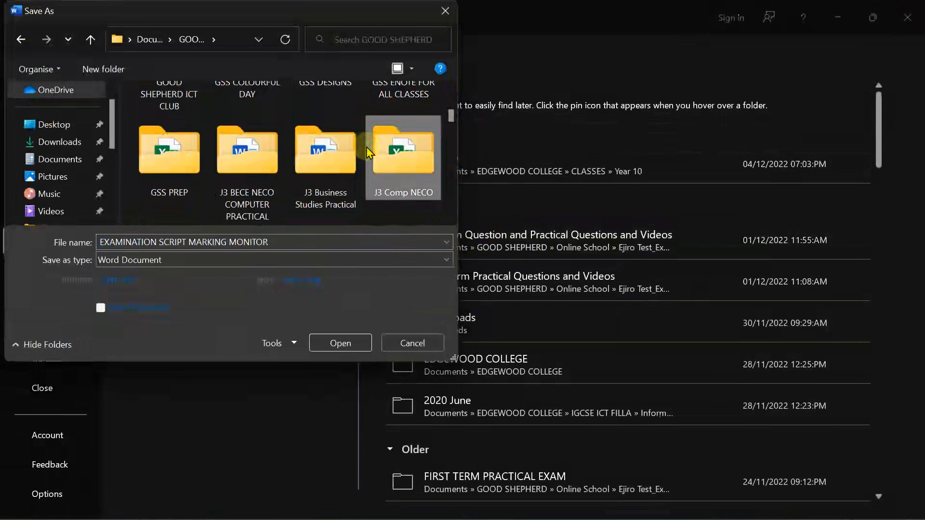
{"action": "double_click", "coordinate": [385, 126]}
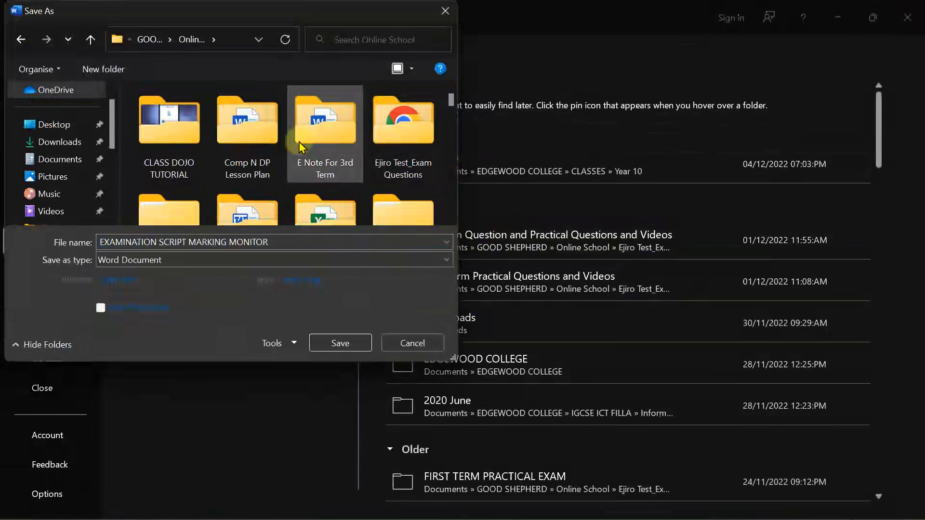
{"action": "left_click", "coordinate": [384, 141]}
{"action": "double_click", "coordinate": [384, 140]}
{"action": "double_click", "coordinate": [247, 157]}
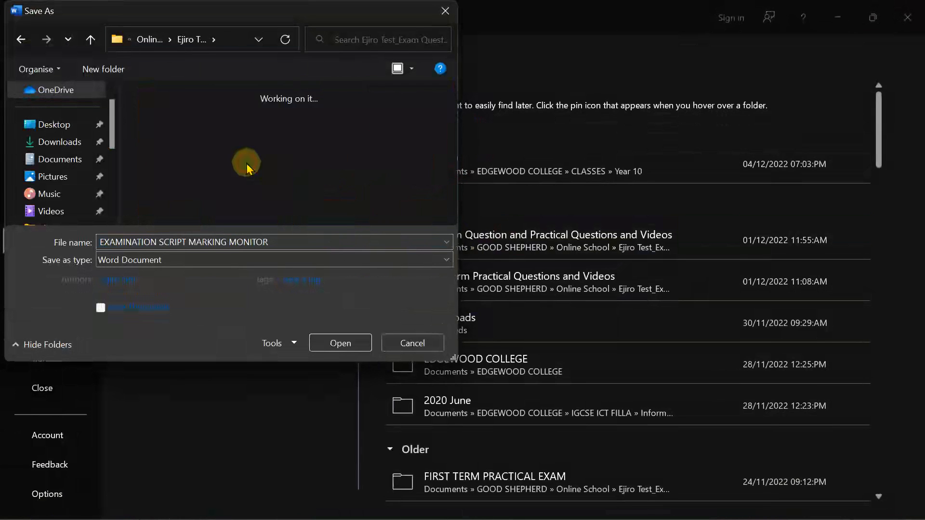
Save the file as 'Essay Answer to Database Question Practical'
{"action": "left_click", "coordinate": [218, 243]}
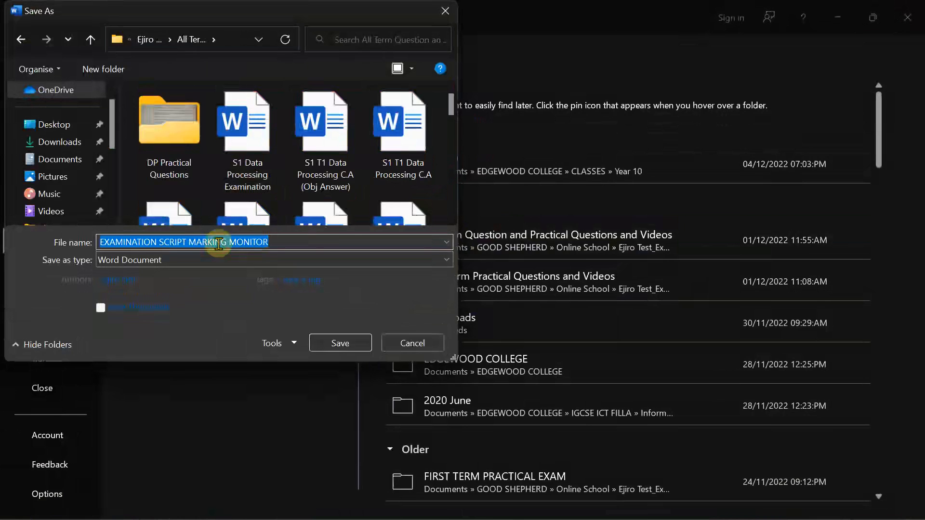
{"action": "type", "text": "TAE"}
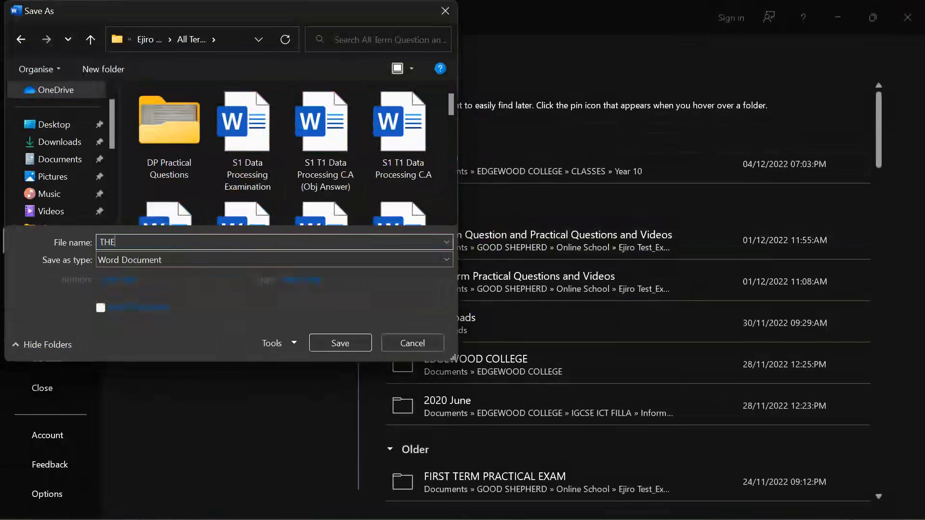
{"action": "key", "text": "BackSpace"}
{"action": "key", "text": "BackSpace"}
{"action": "key", "text": "BackSpace"}
{"action": "type", "text": "Essay Answer to Datab"}
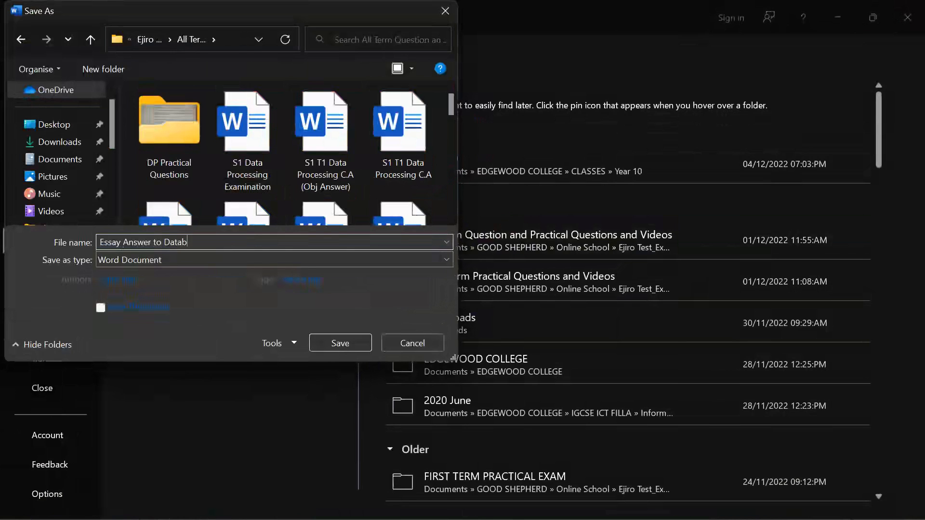
{"action": "type", "text": "ase Qyue"}
{"action": "key", "text": "BackSpace"}
{"action": "key", "text": "BackSpace"}
{"action": "type", "text": "estion Practical"}
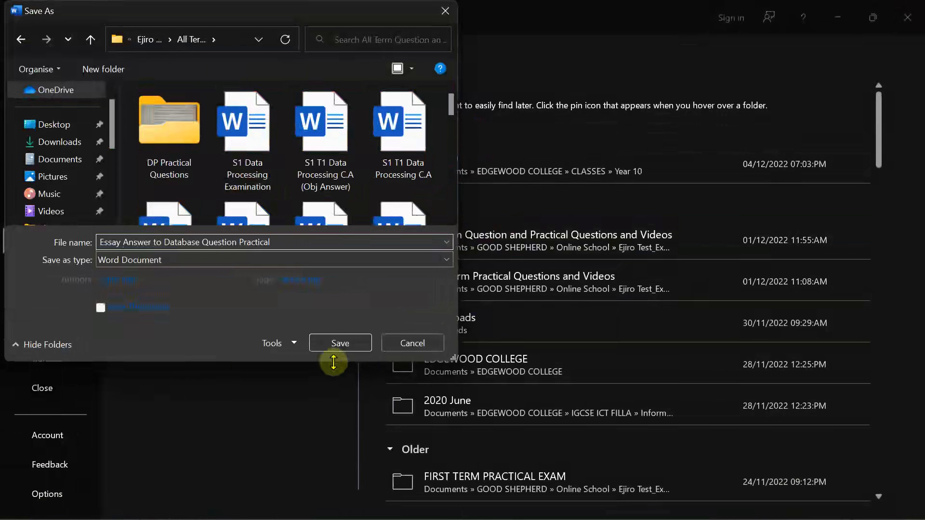
{"action": "left_click", "coordinate": [339, 343]}
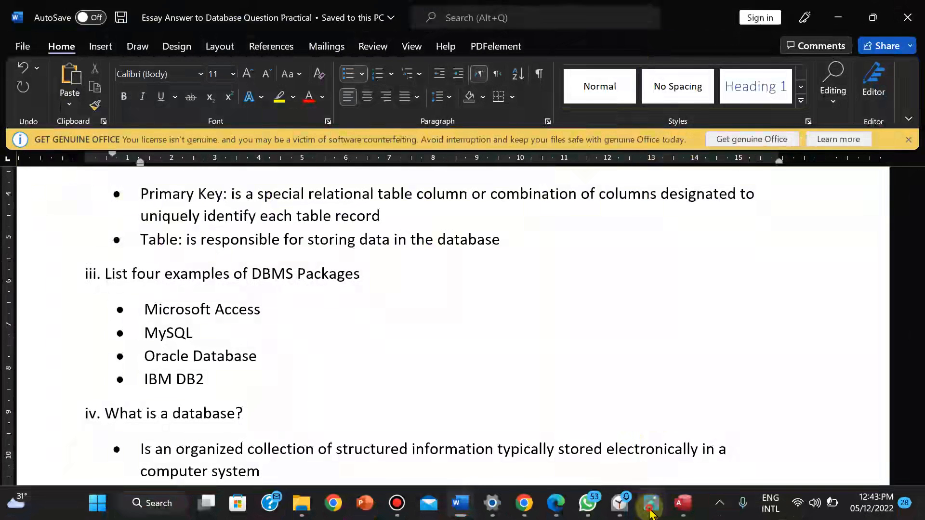
Bring the exam photo forward and pan it to questions v–vi and section B i–iii
{"action": "left_click", "coordinate": [651, 503]}
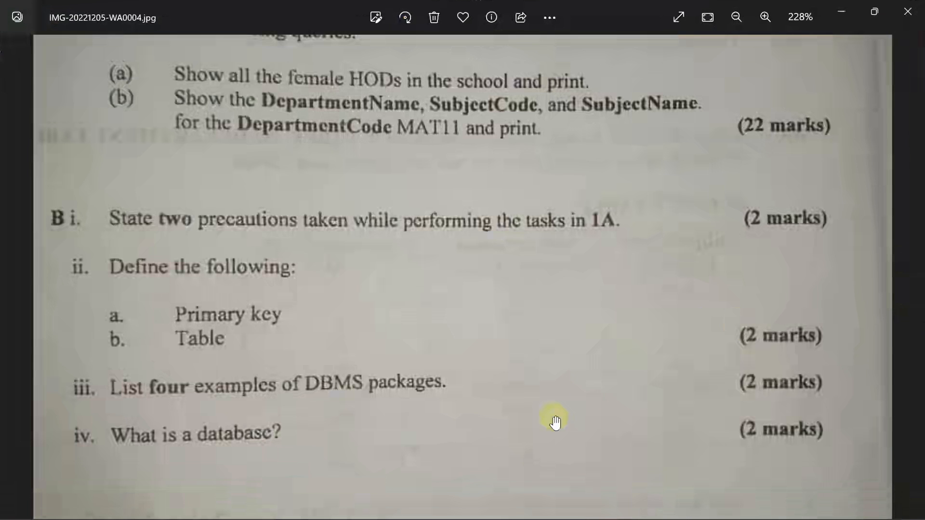
{"action": "left_click_drag", "start_coordinate": [553, 383], "coordinate": [544, 499]}
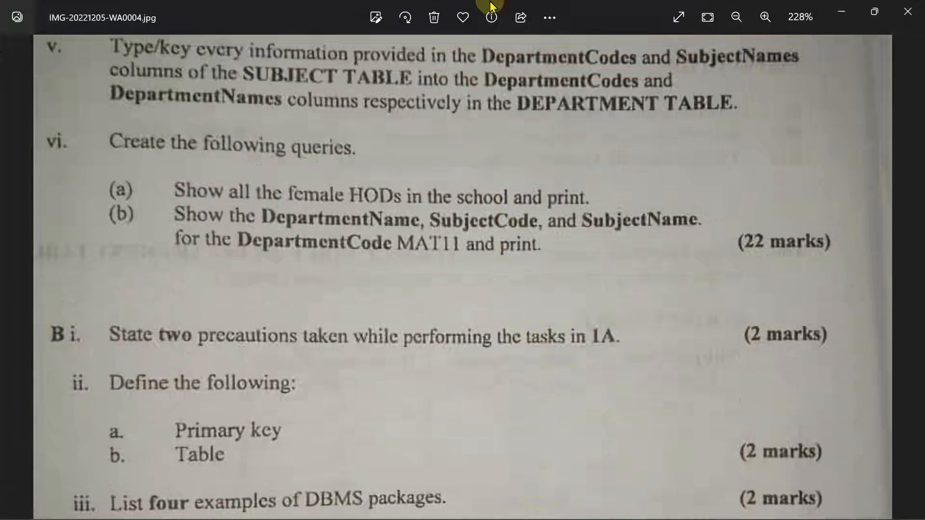
{"action": "mouse_move", "coordinate": [496, 6]}
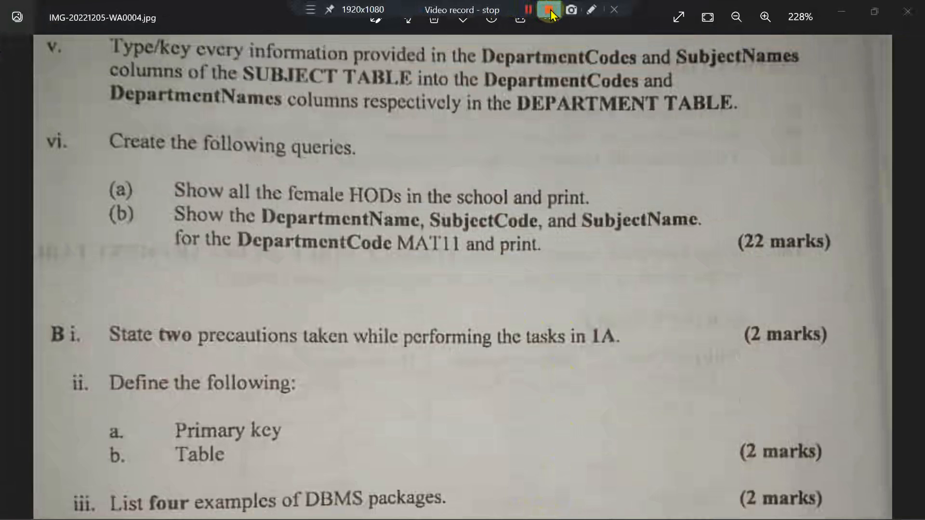